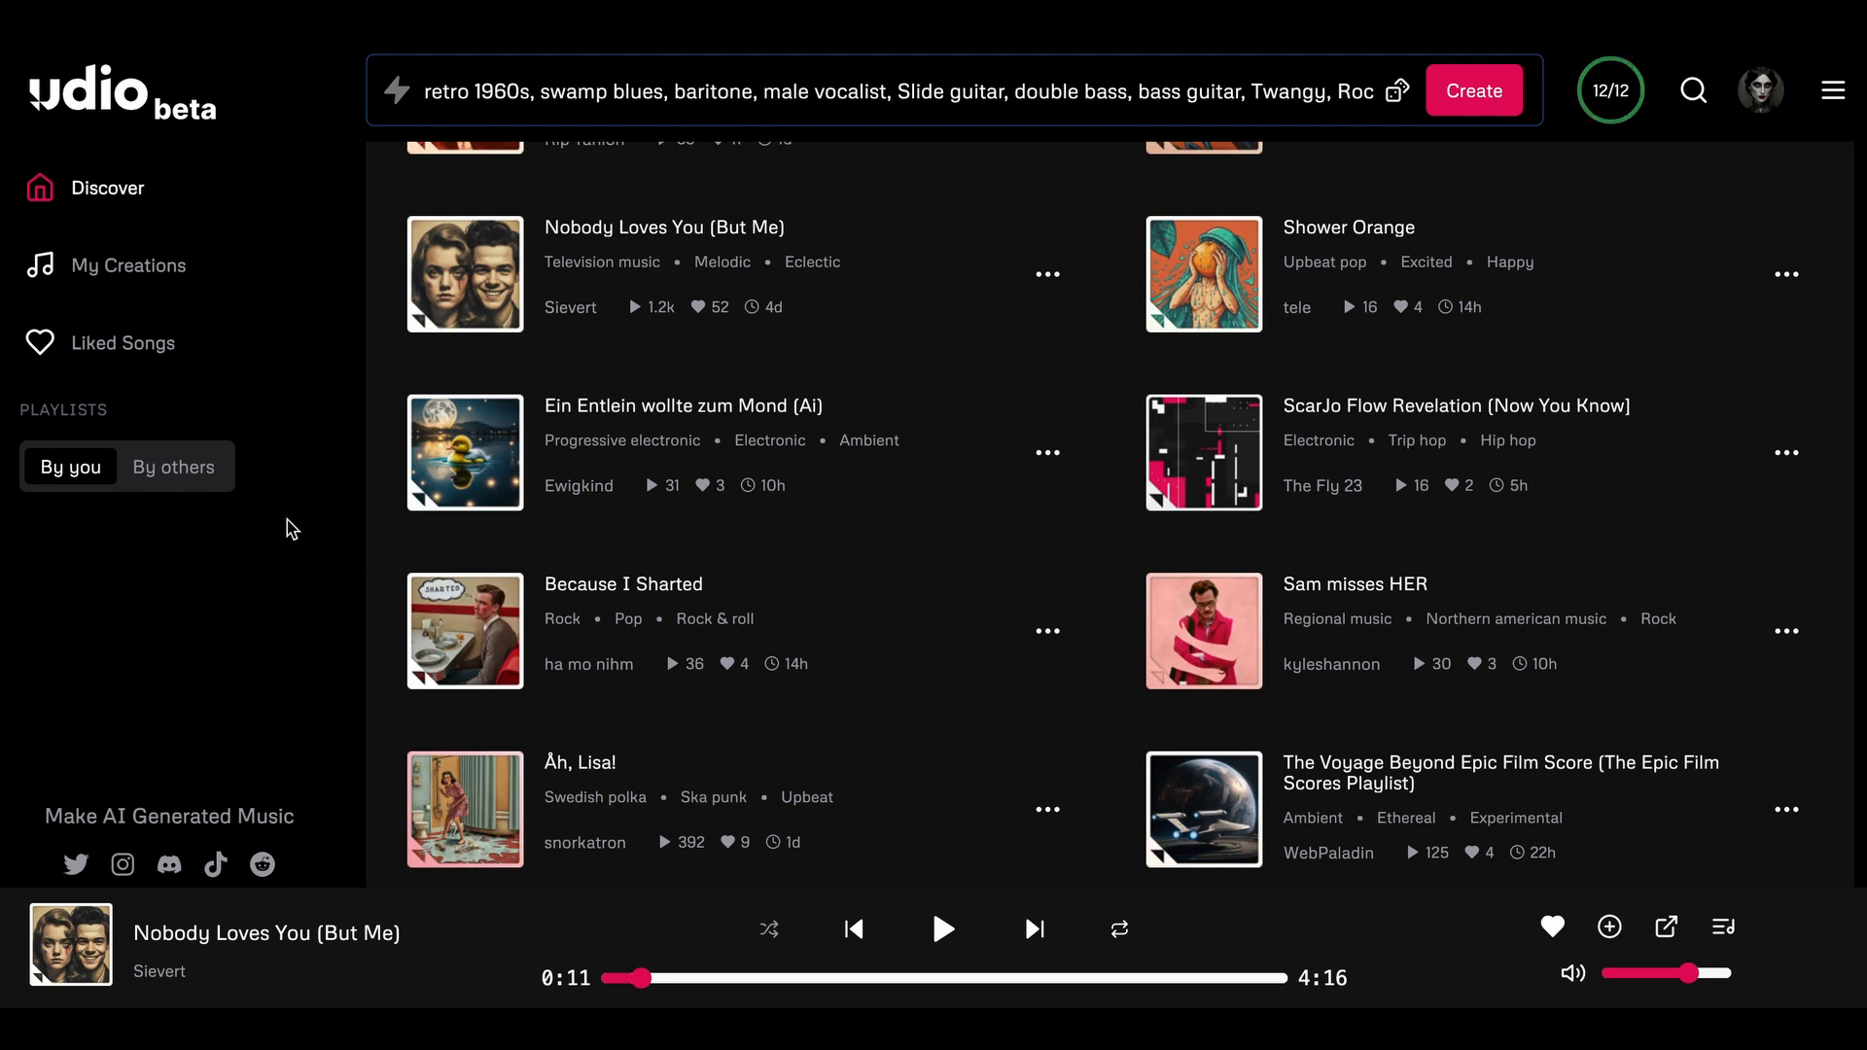
# - Browse the Discover page's recommended songs and its Top Tracks of this week
pyautogui.scroll(6, 780, 468)
pyautogui.scroll(10, 783, 468)
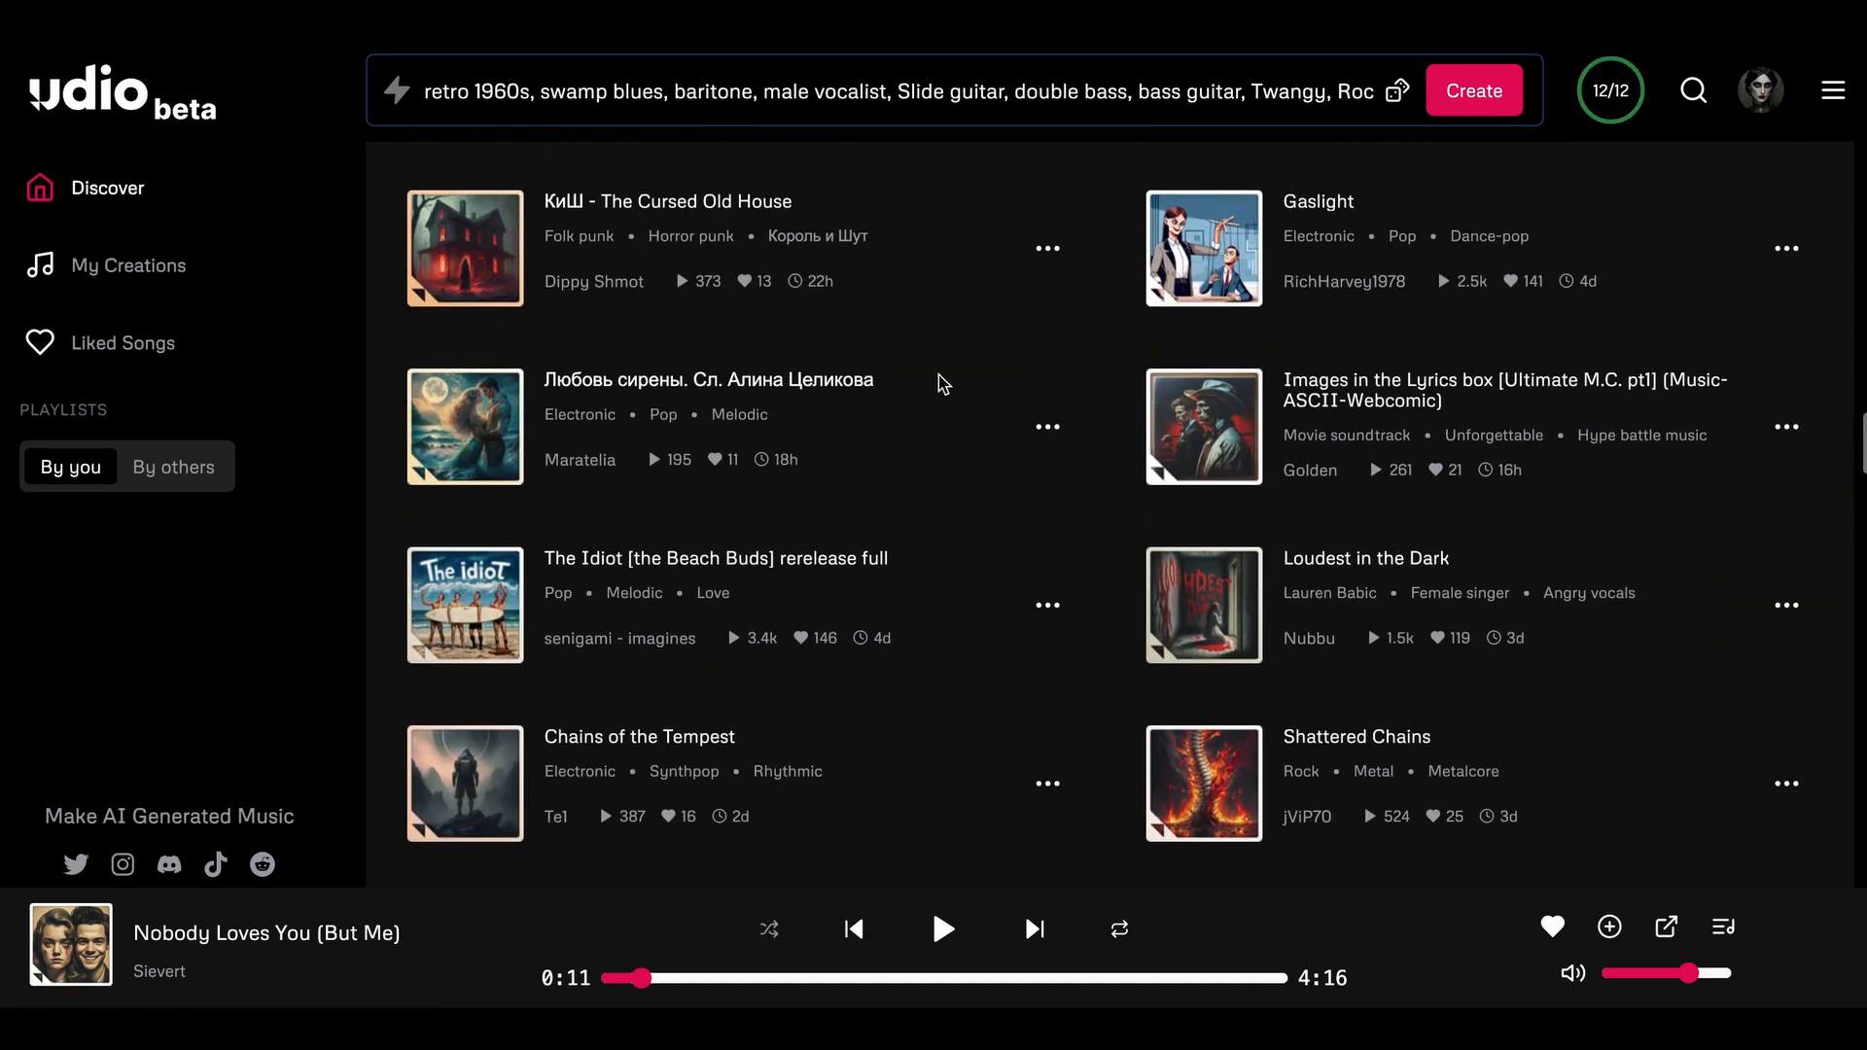
pyautogui.scroll(8, 940, 384)
pyautogui.scroll(6, 940, 384)
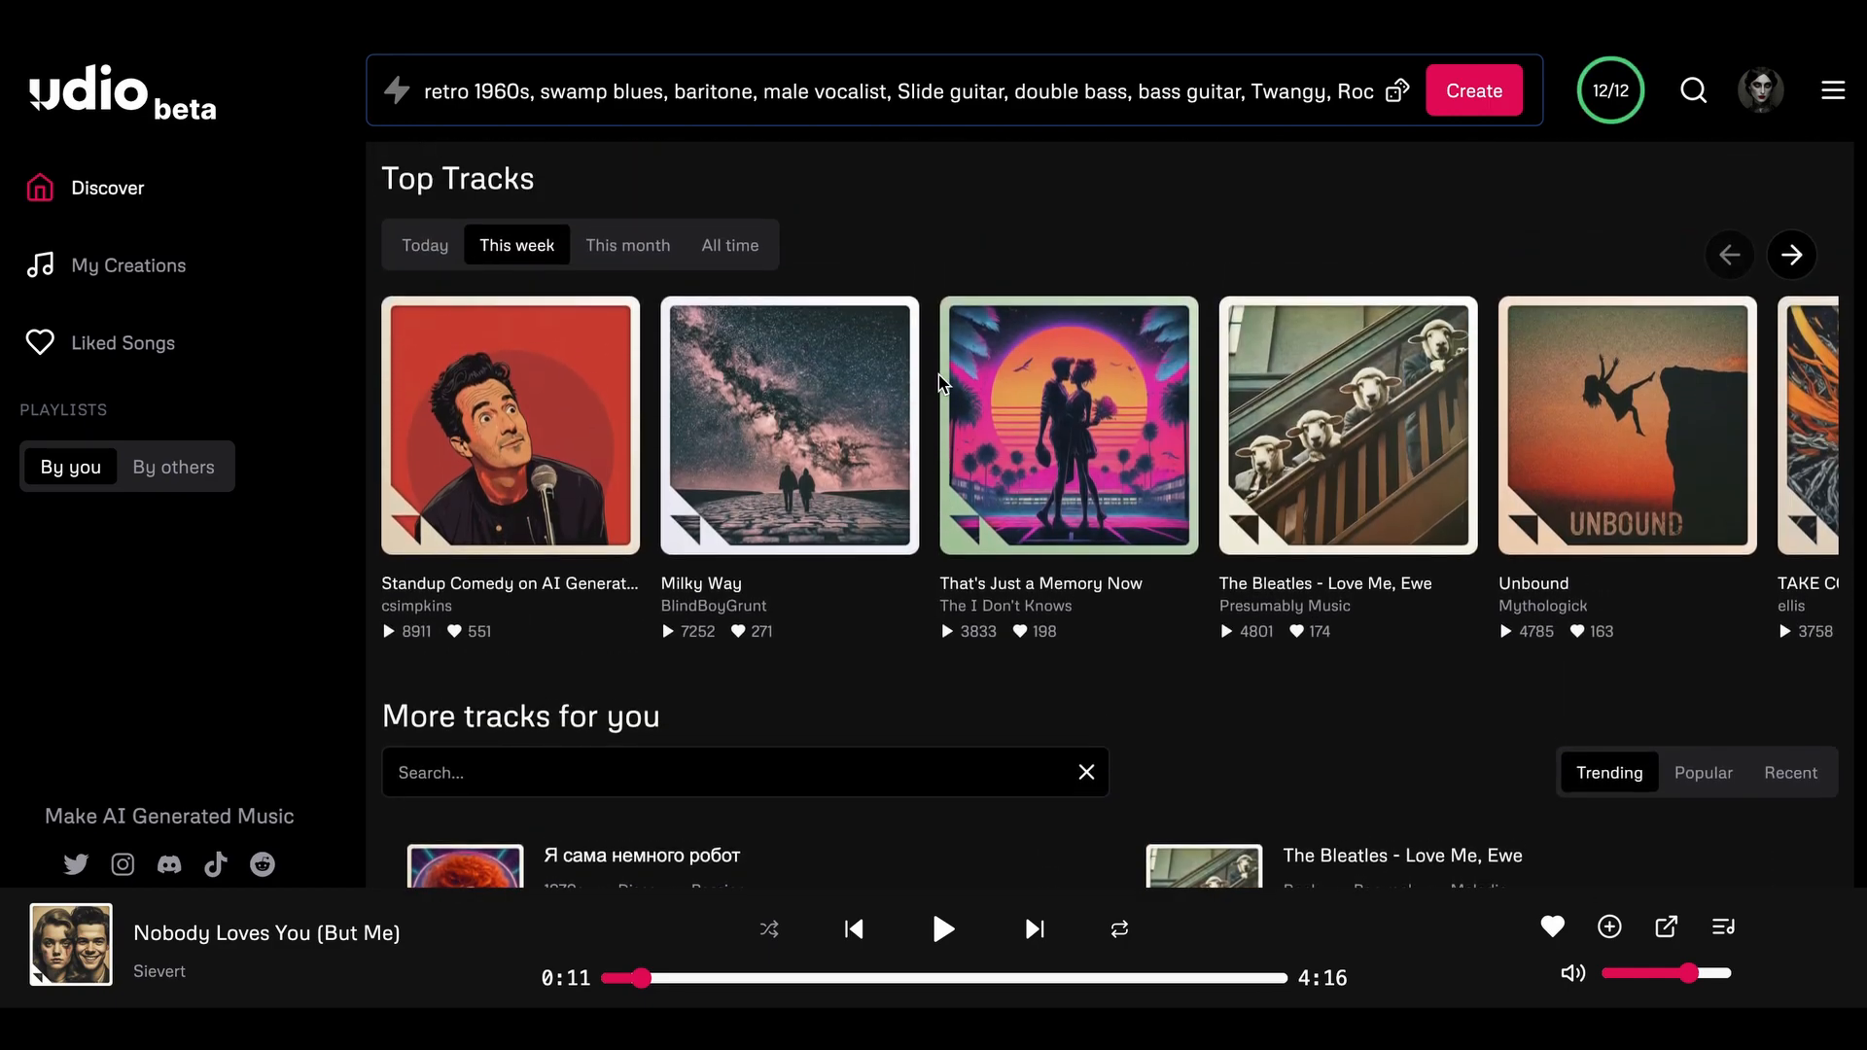
pyautogui.scroll(-10, 940, 384)
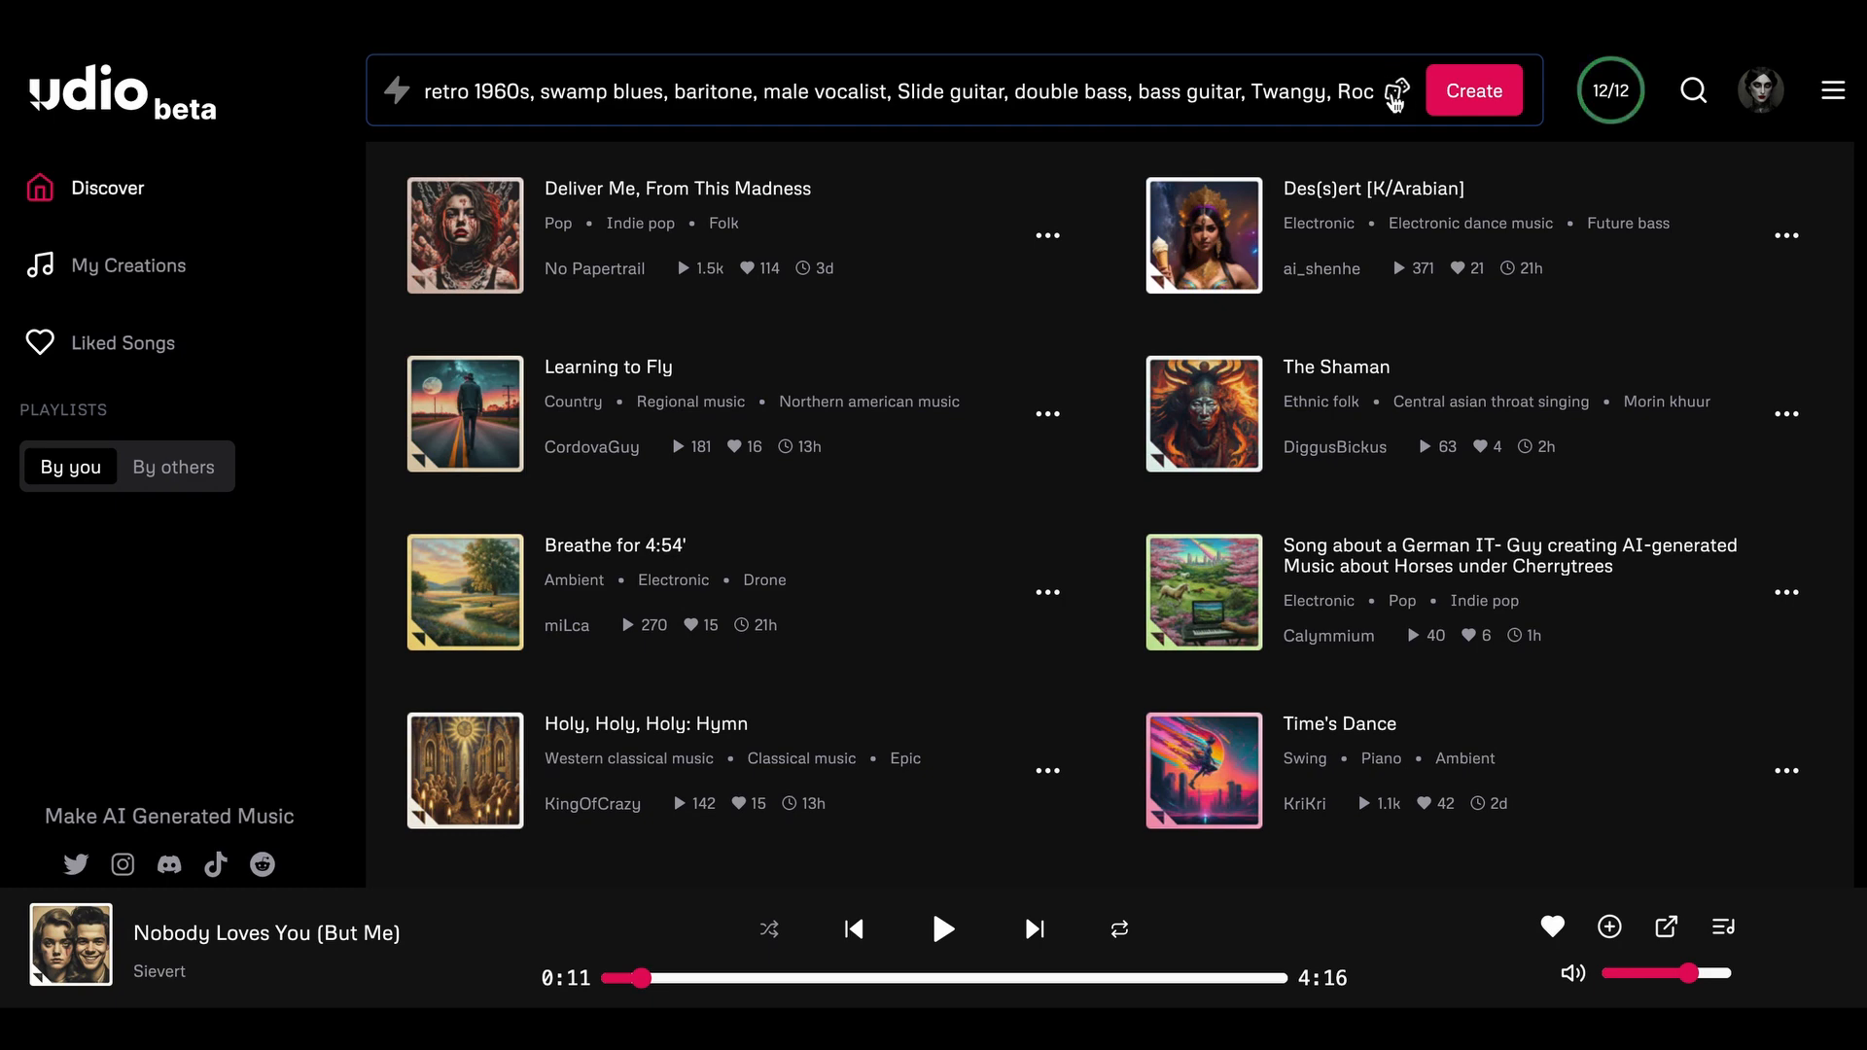
pyautogui.scroll(-5, 1073, 458)
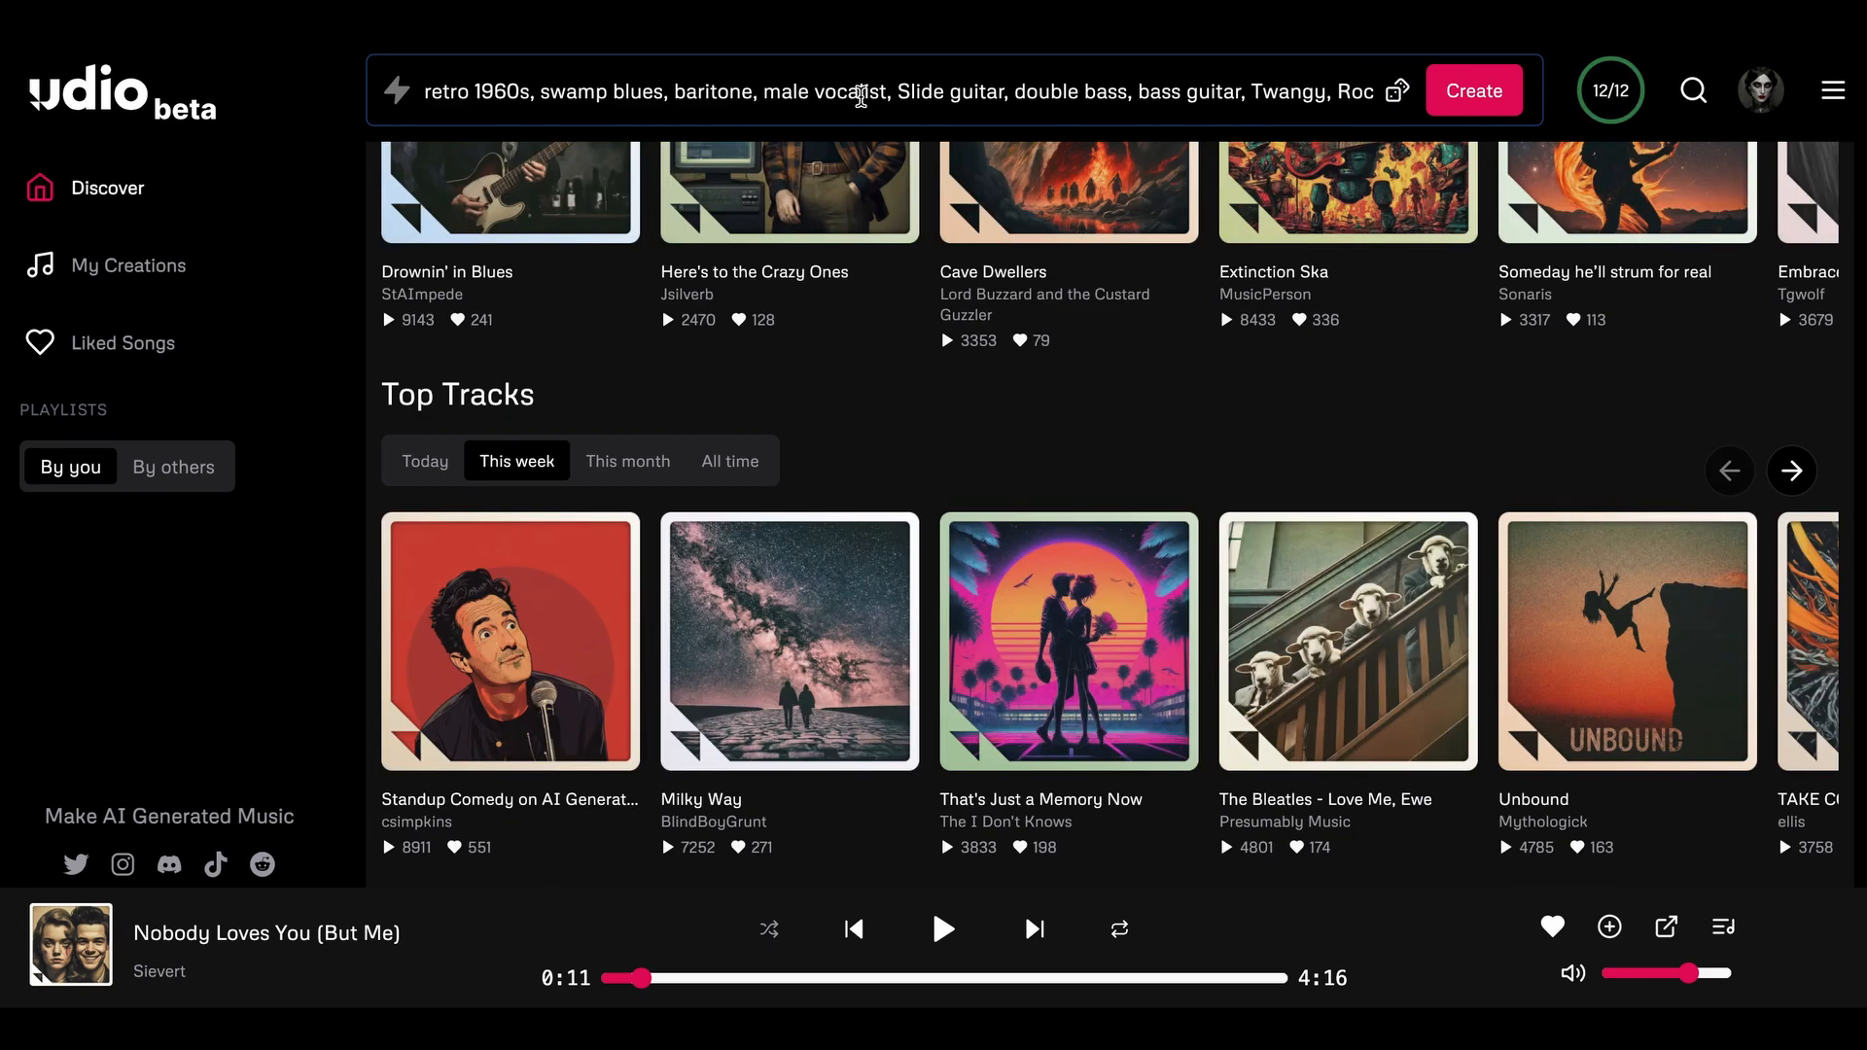
# - Clear the existing song prompt and set the lyrics mode to Custom
pyautogui.click(861, 95)
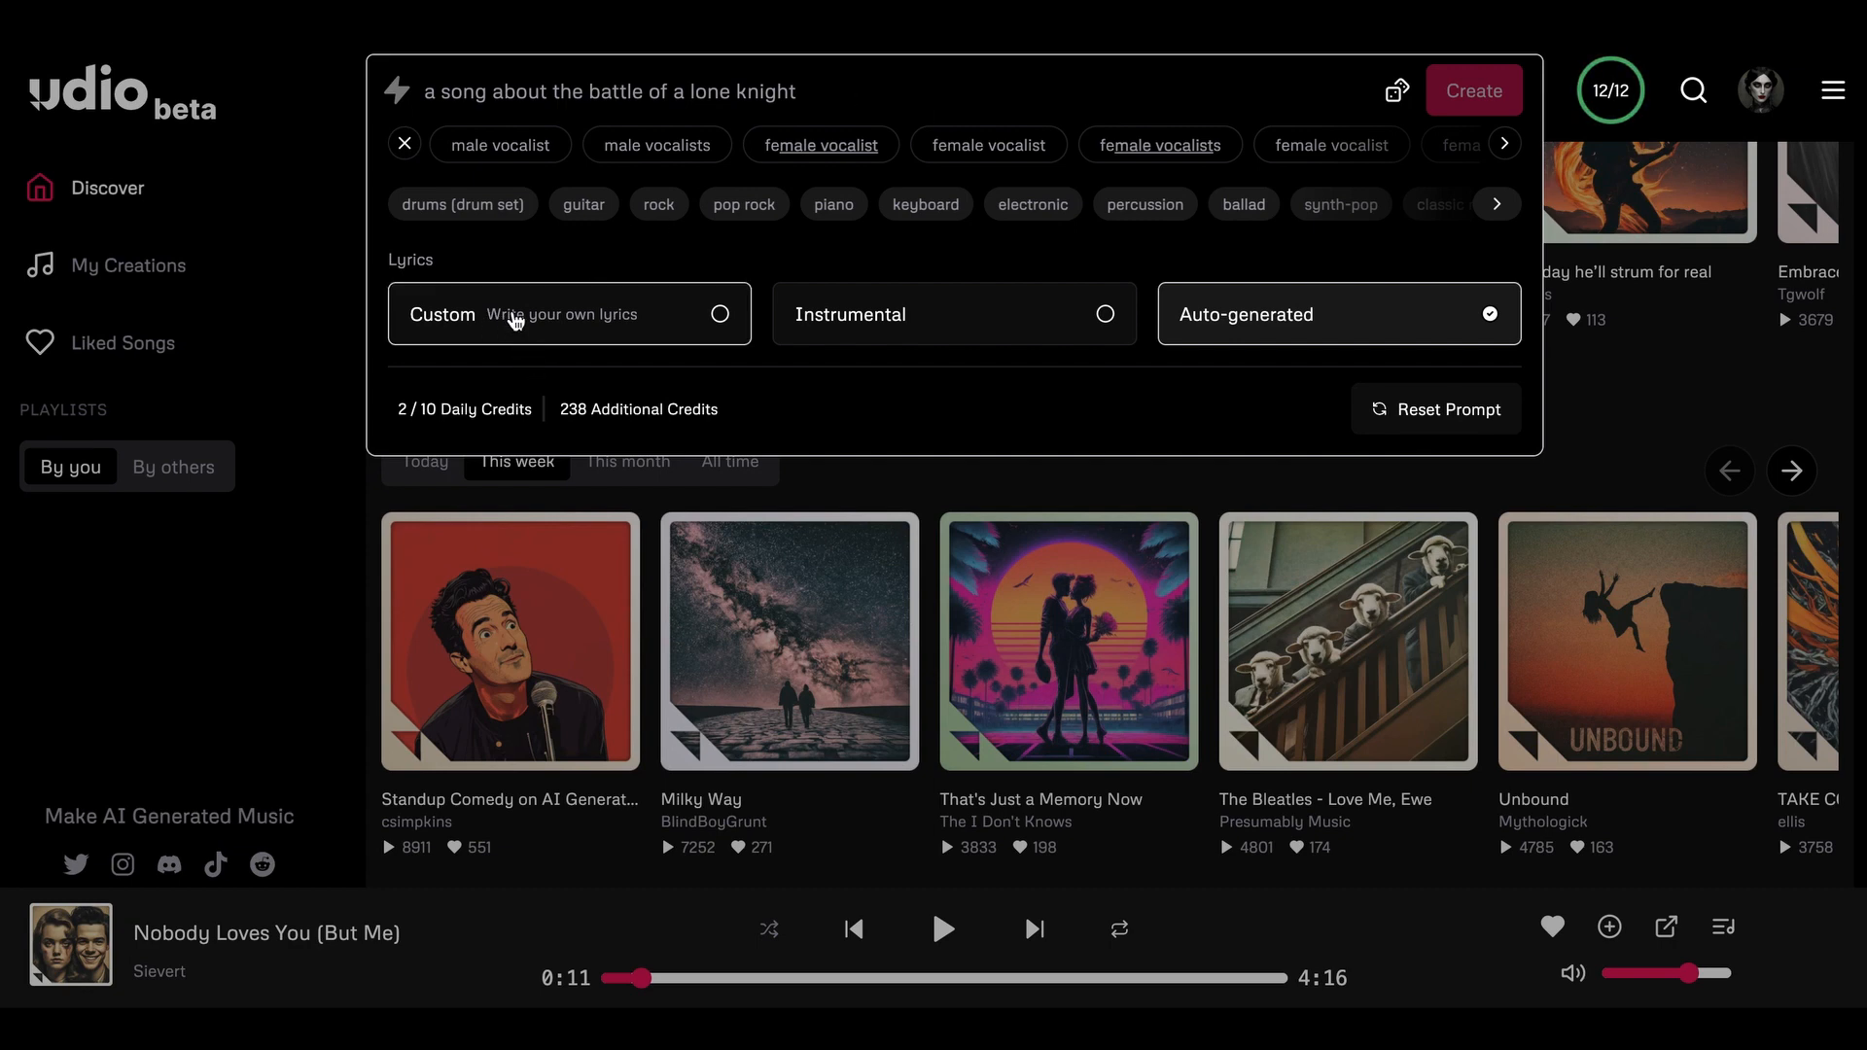
pyautogui.click(515, 321)
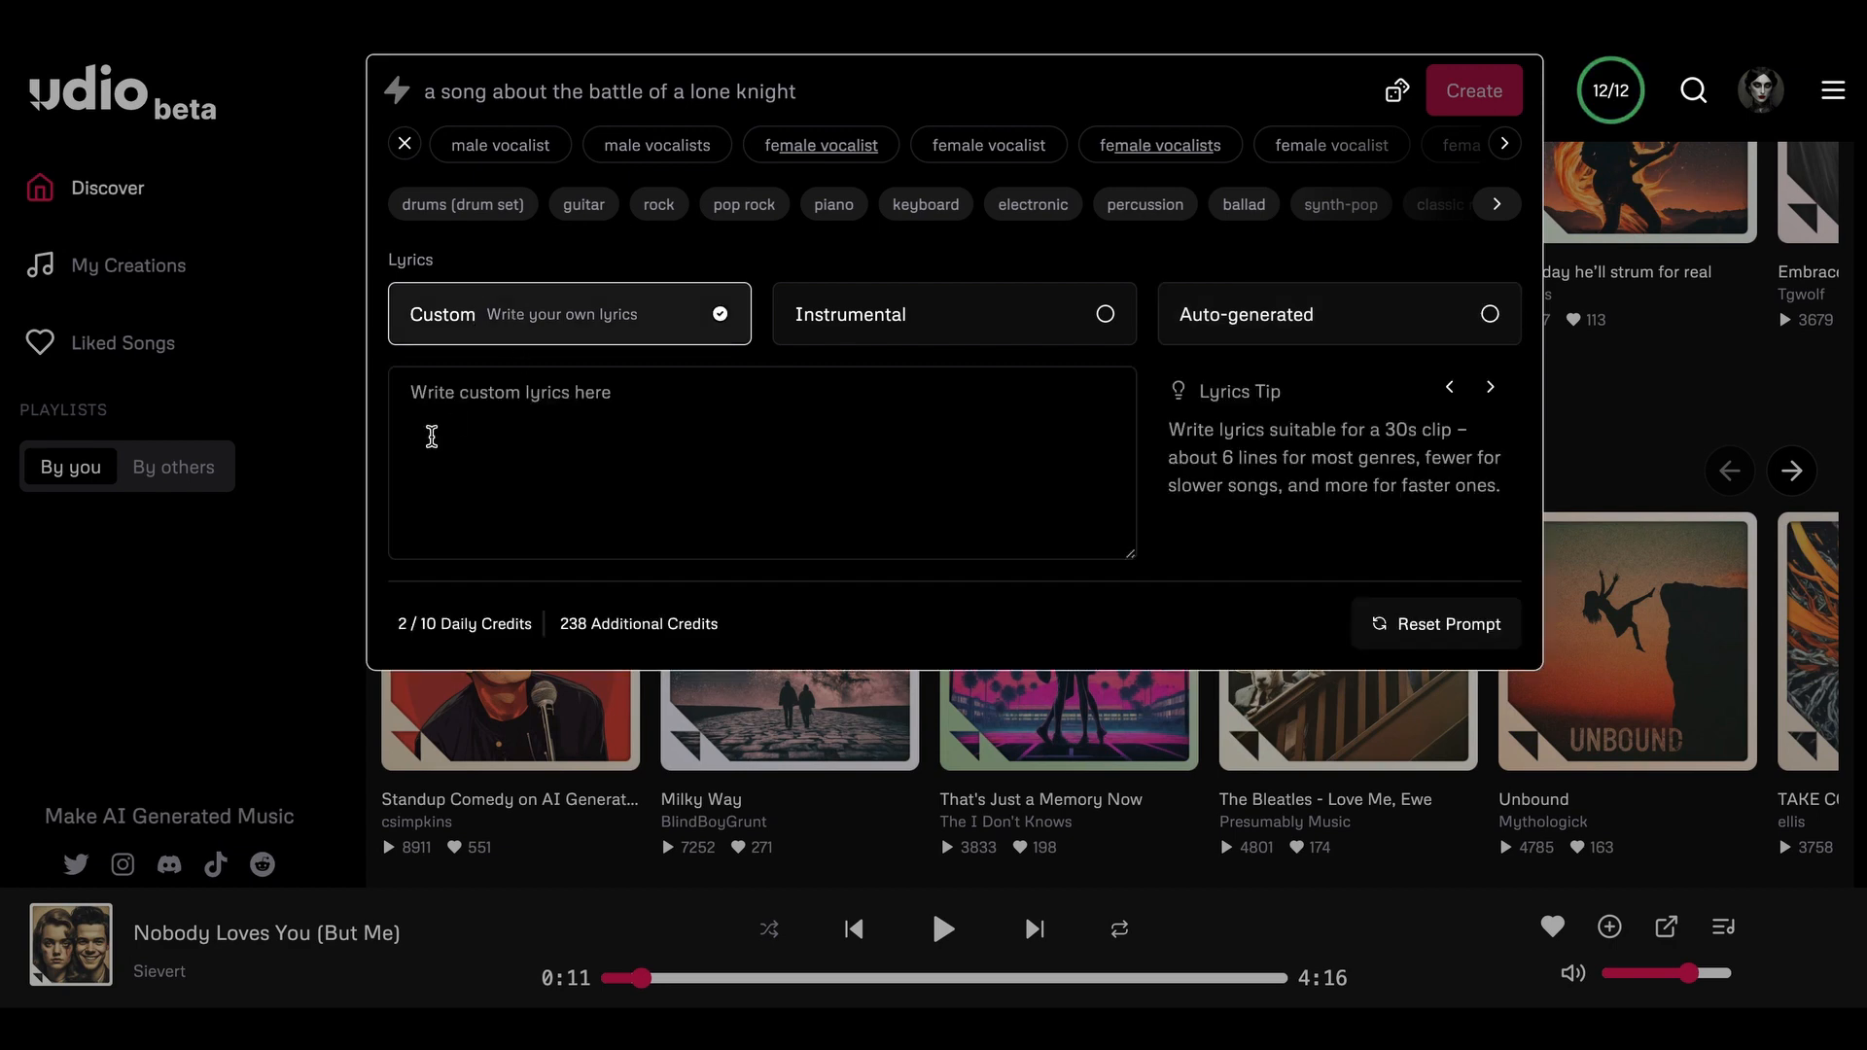
pyautogui.click(531, 420)
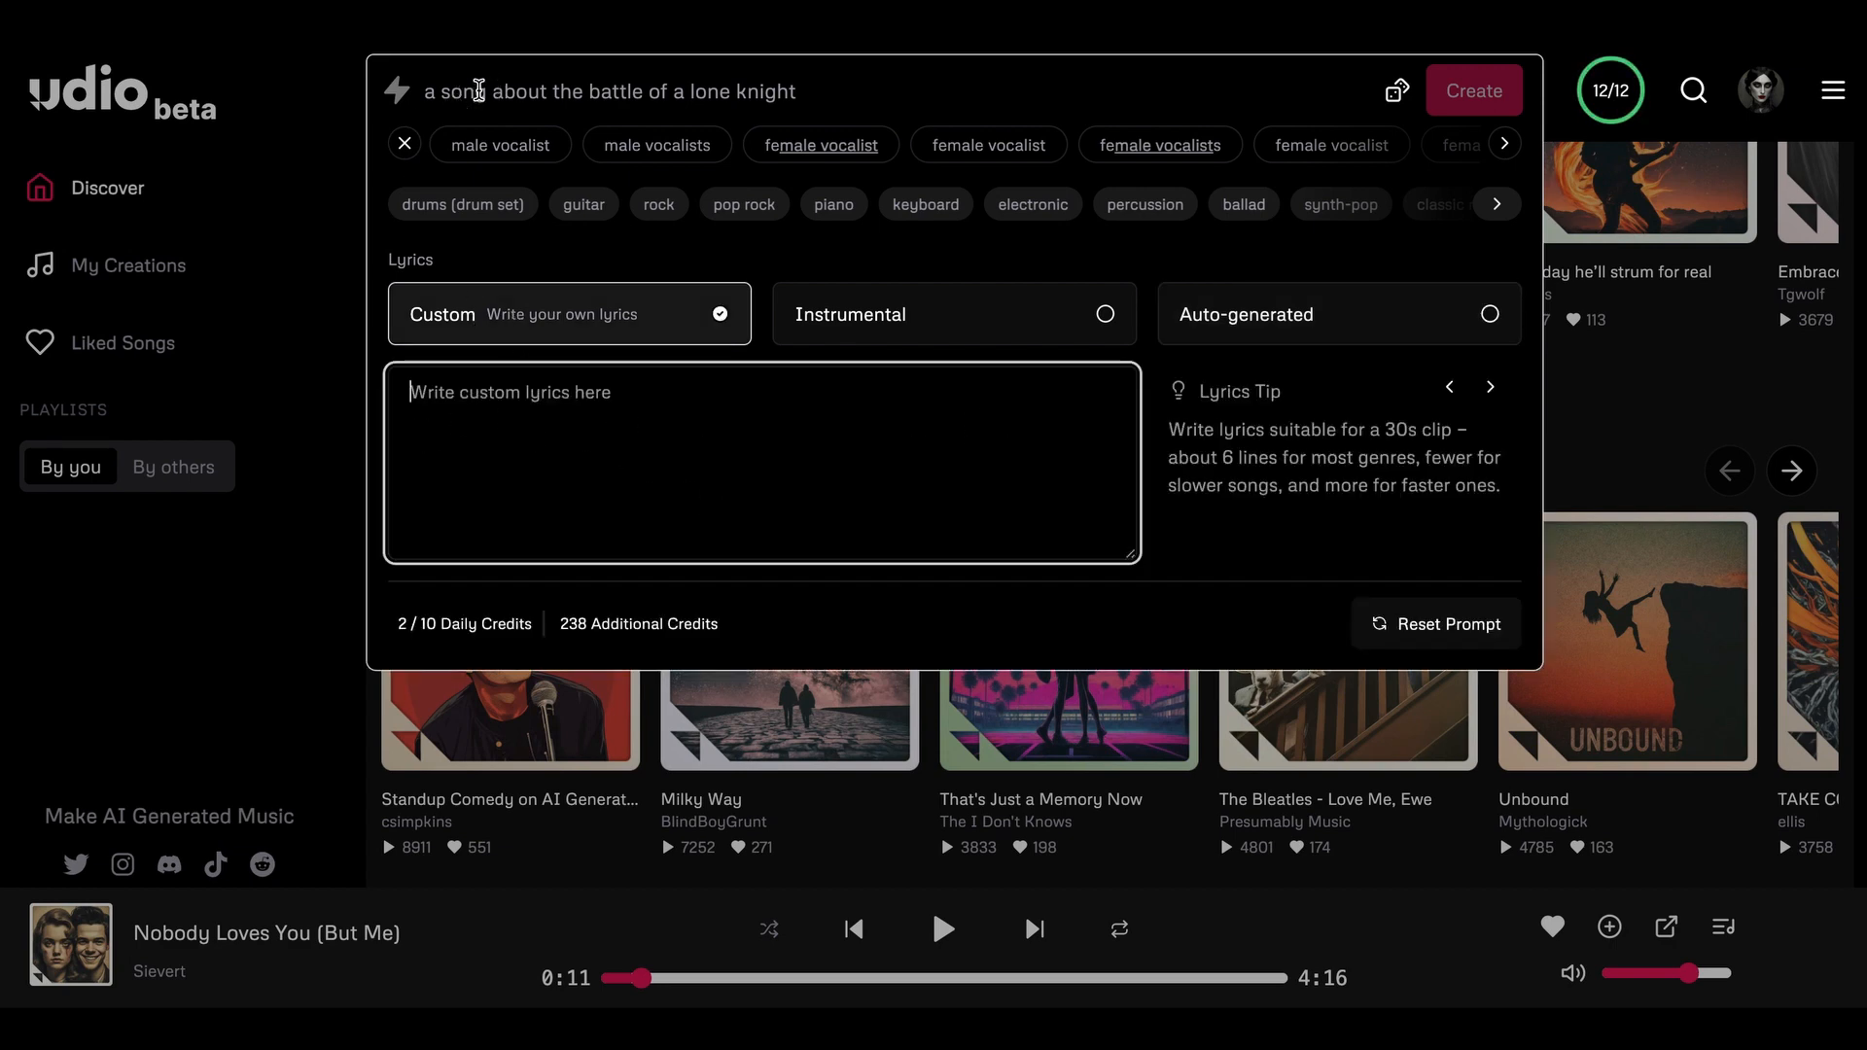
pyautogui.click(658, 72)
# - Look through the genre rows on the Discover page, from Universal Groove and Electronic to Hip Hop and Rock
pyautogui.scroll(-5, 361, 532)
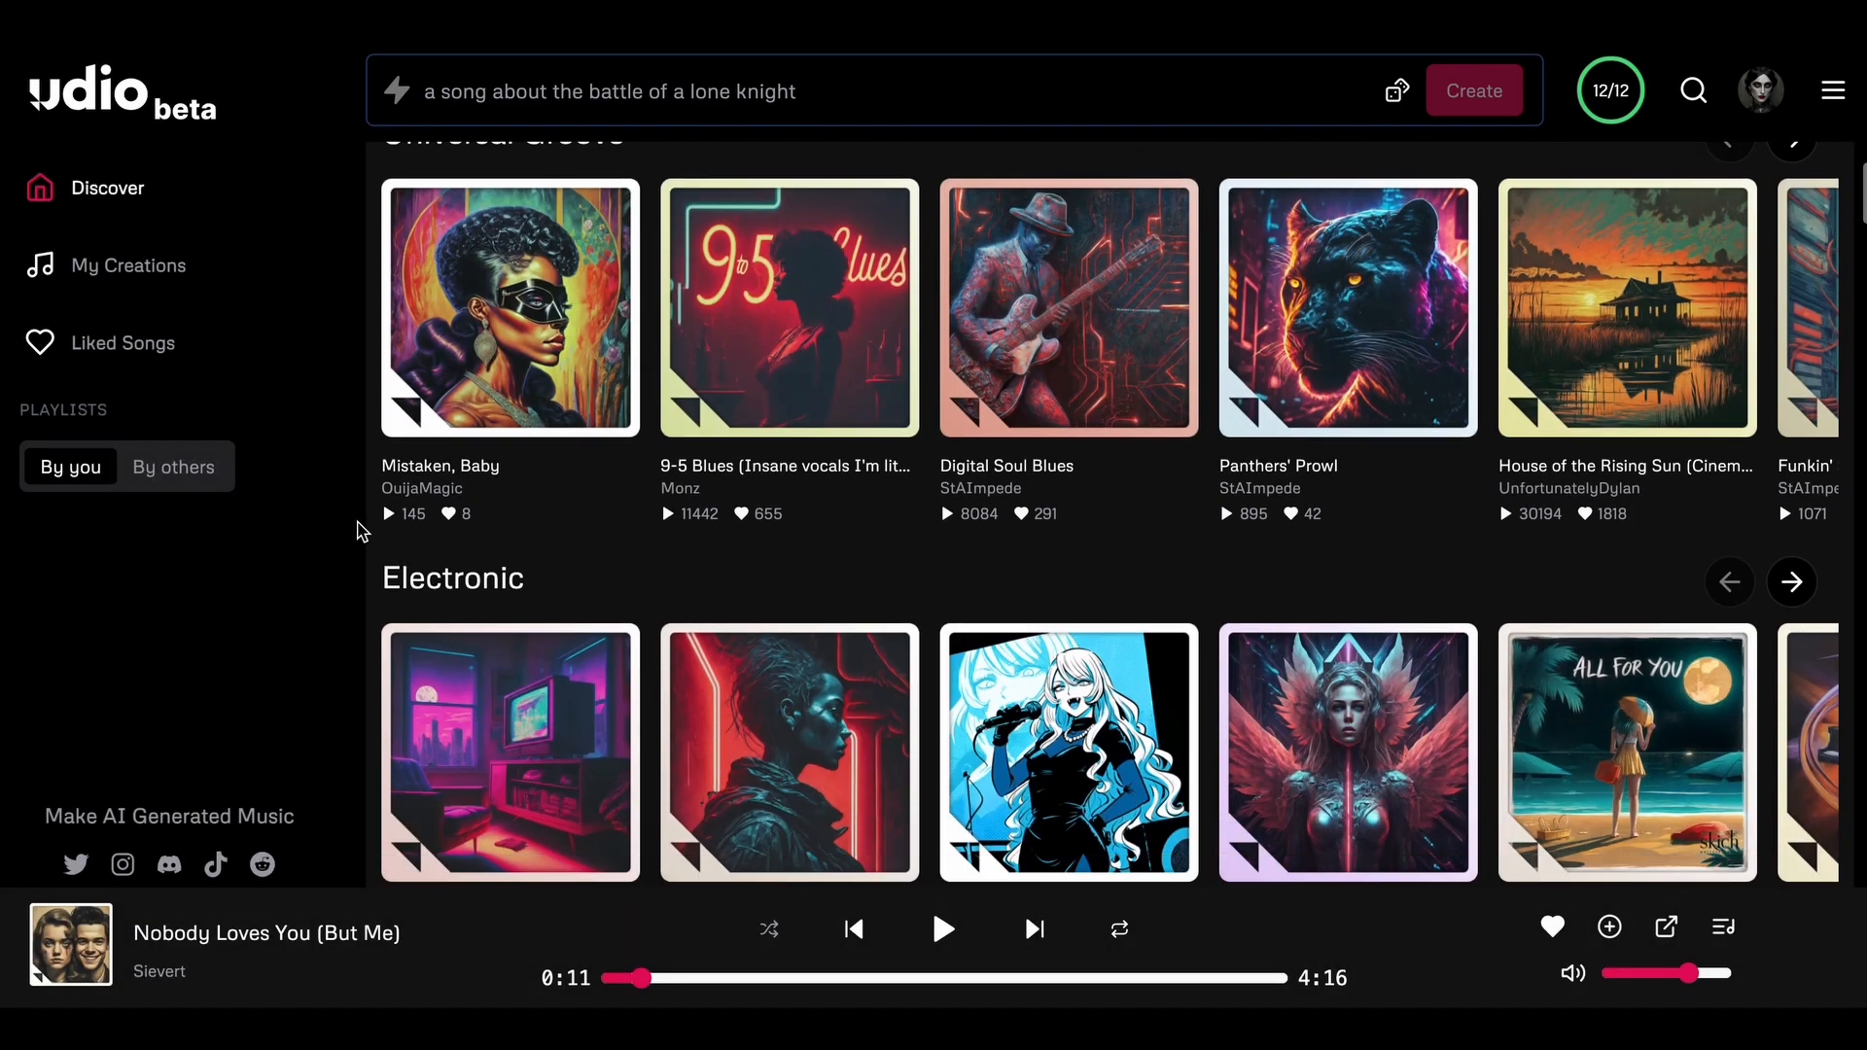
pyautogui.scroll(-6, 362, 532)
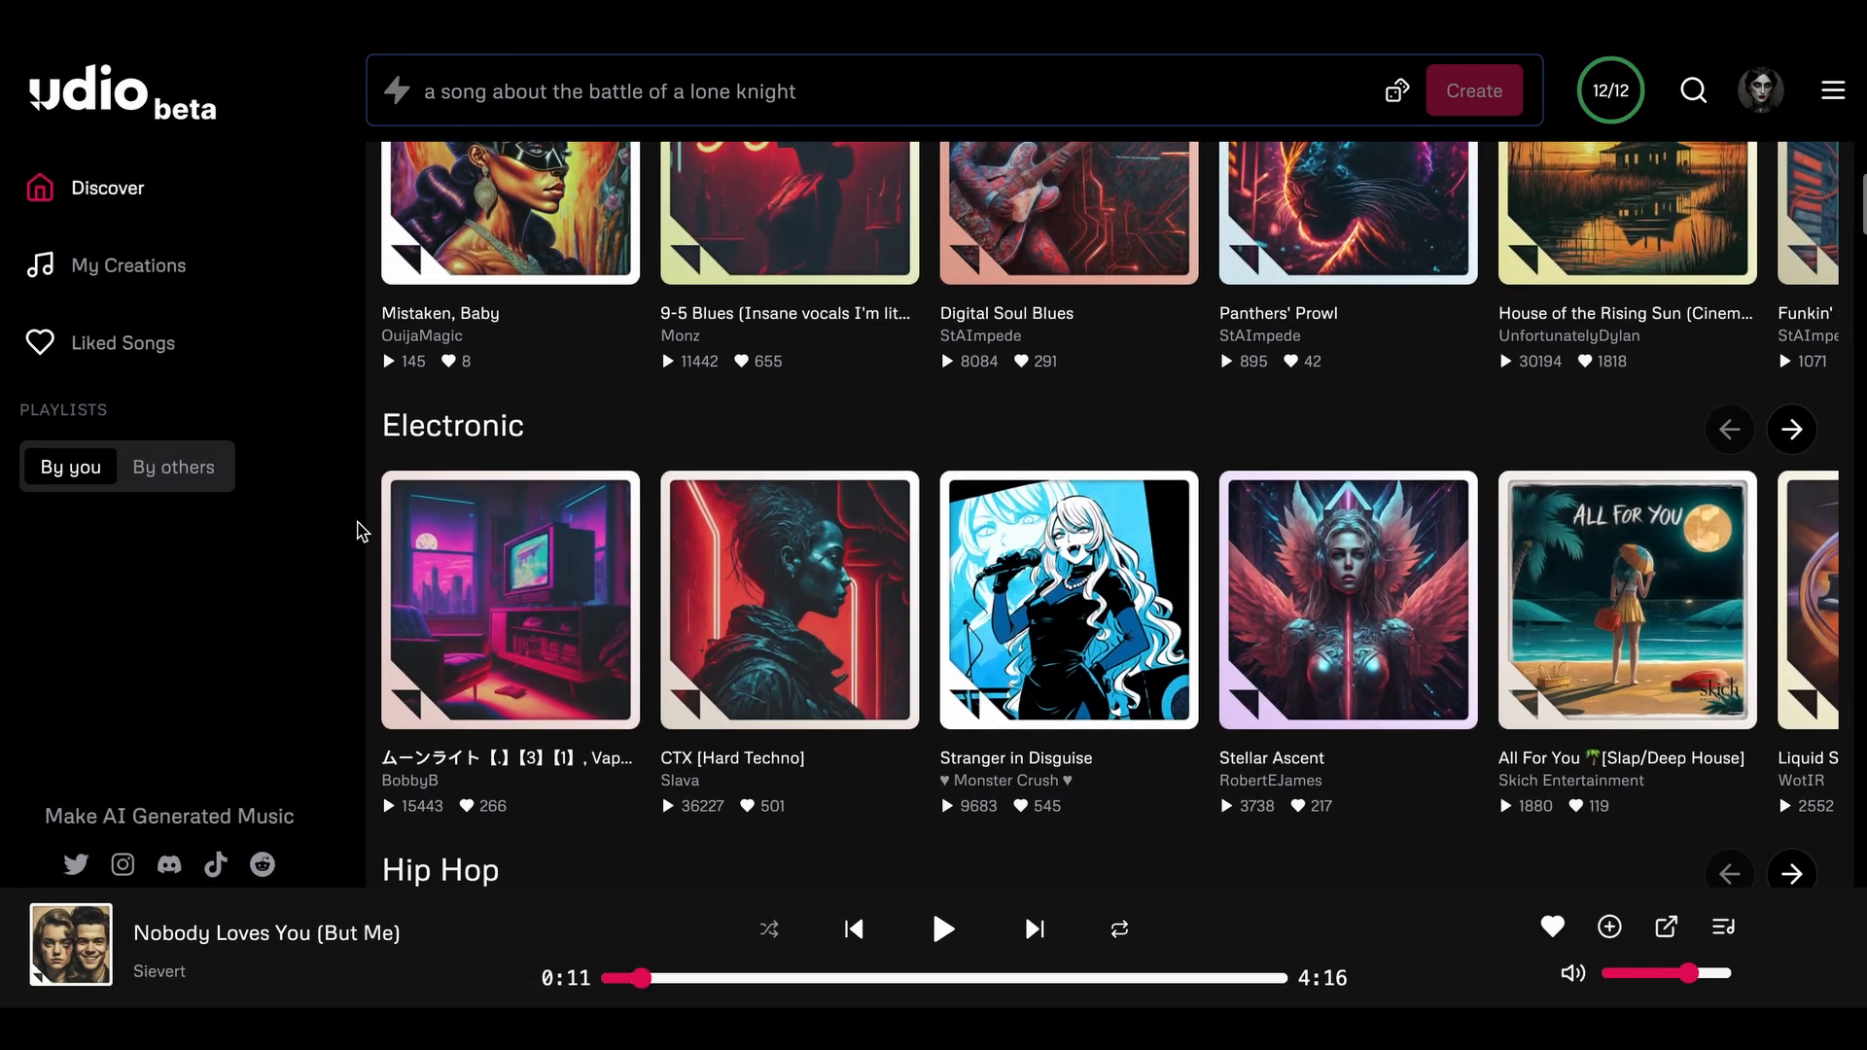
pyautogui.scroll(-4, 361, 531)
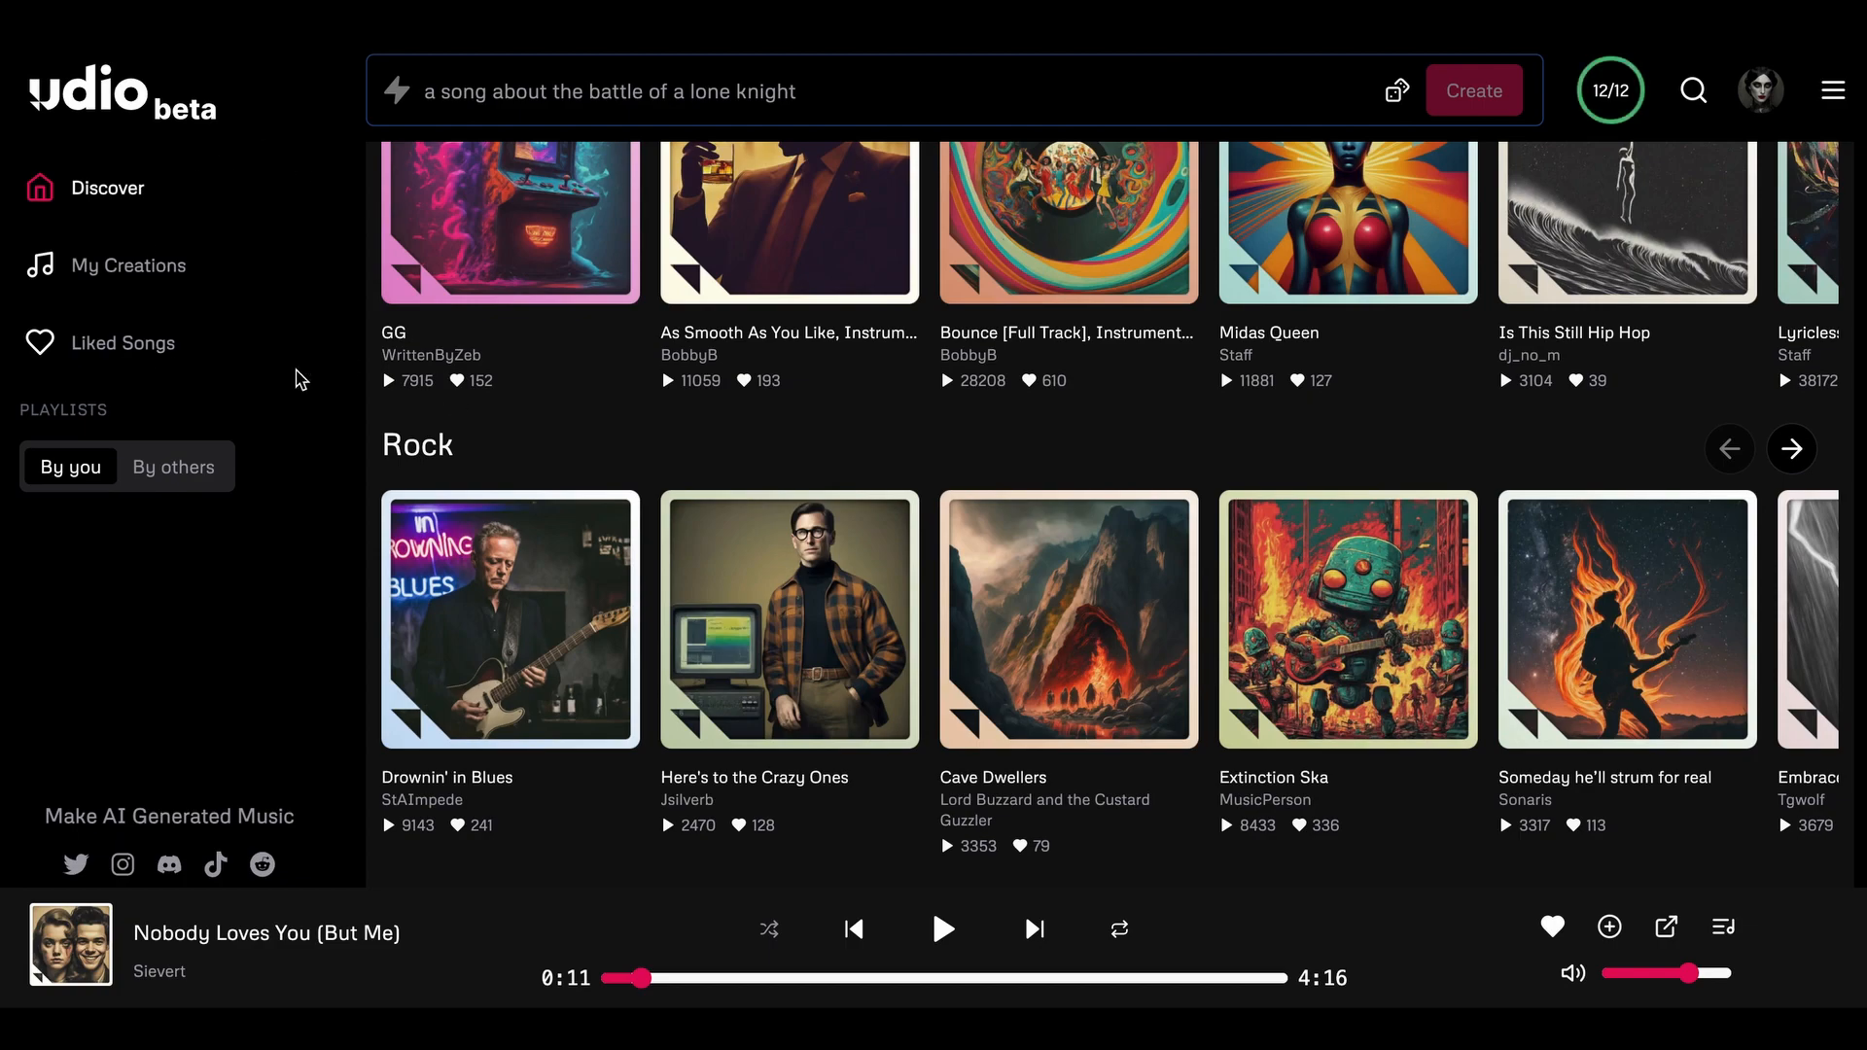
pyautogui.scroll(5, 339, 412)
pyautogui.scroll(5, 338, 413)
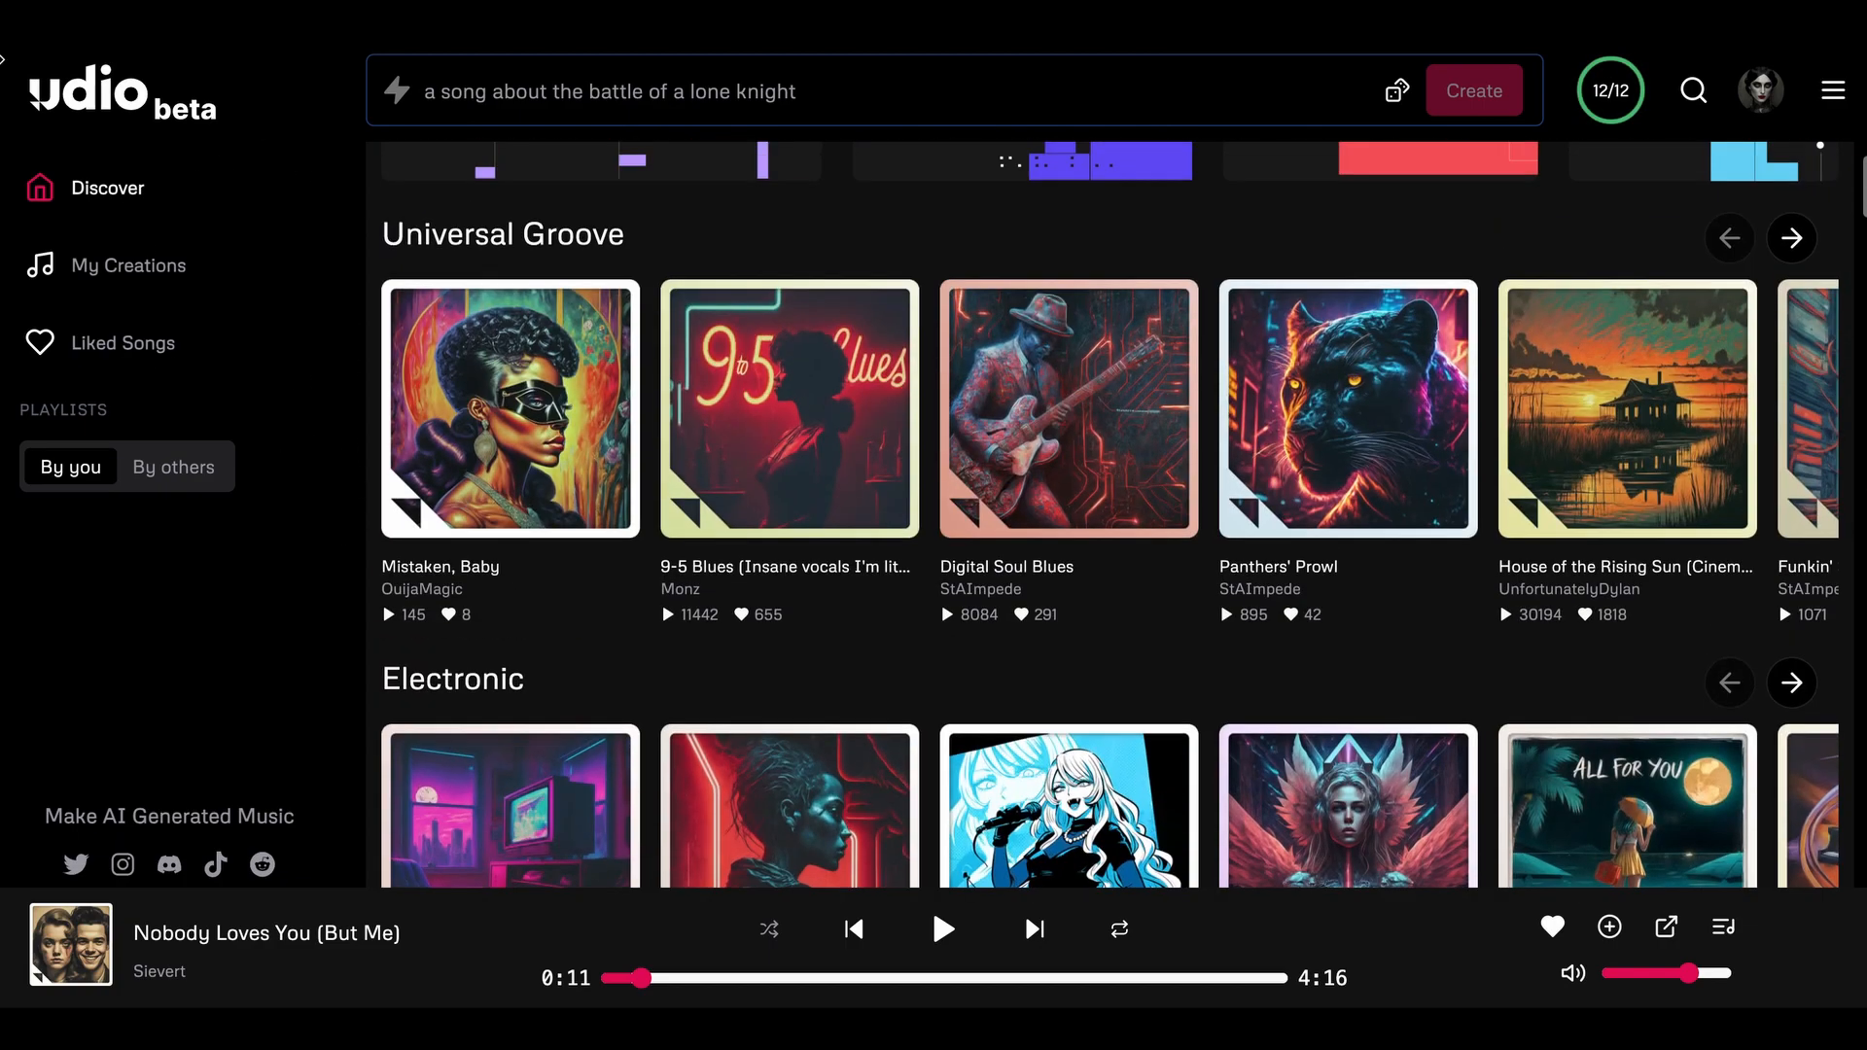
pyautogui.scroll(-10, 362, 614)
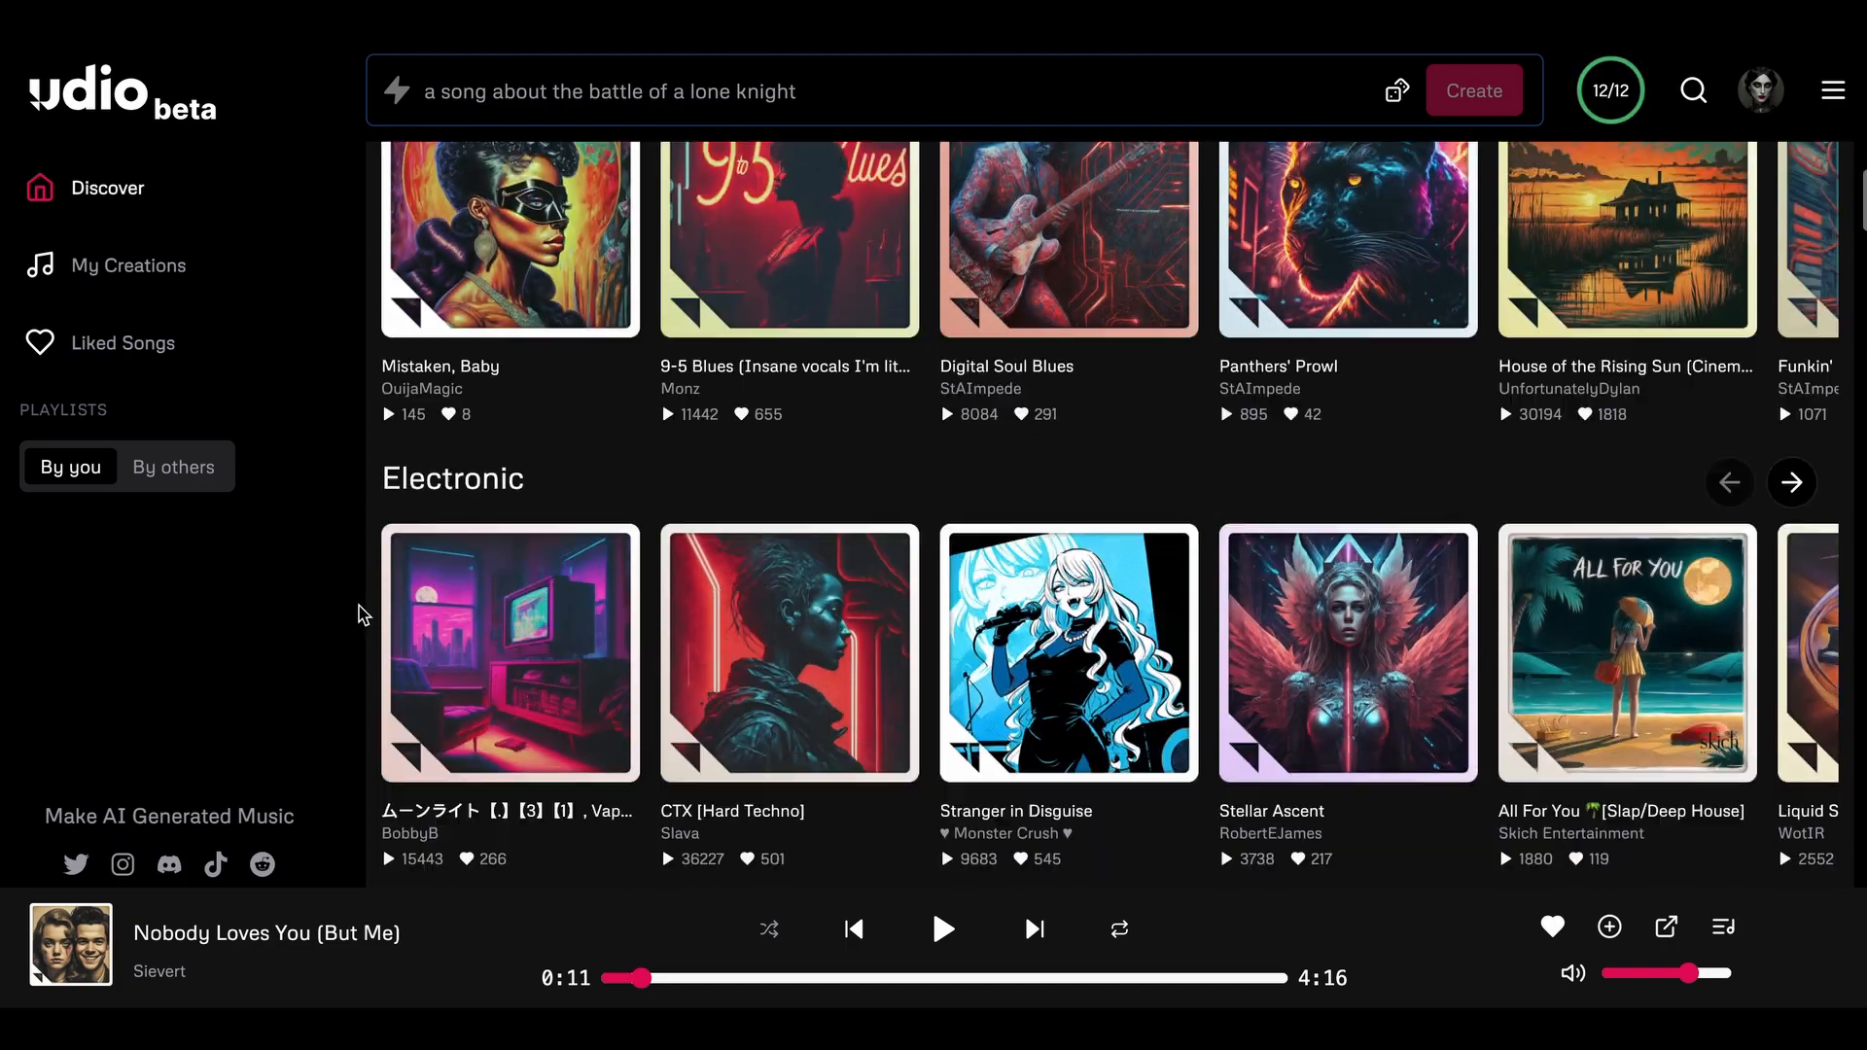
pyautogui.scroll(-2, 362, 614)
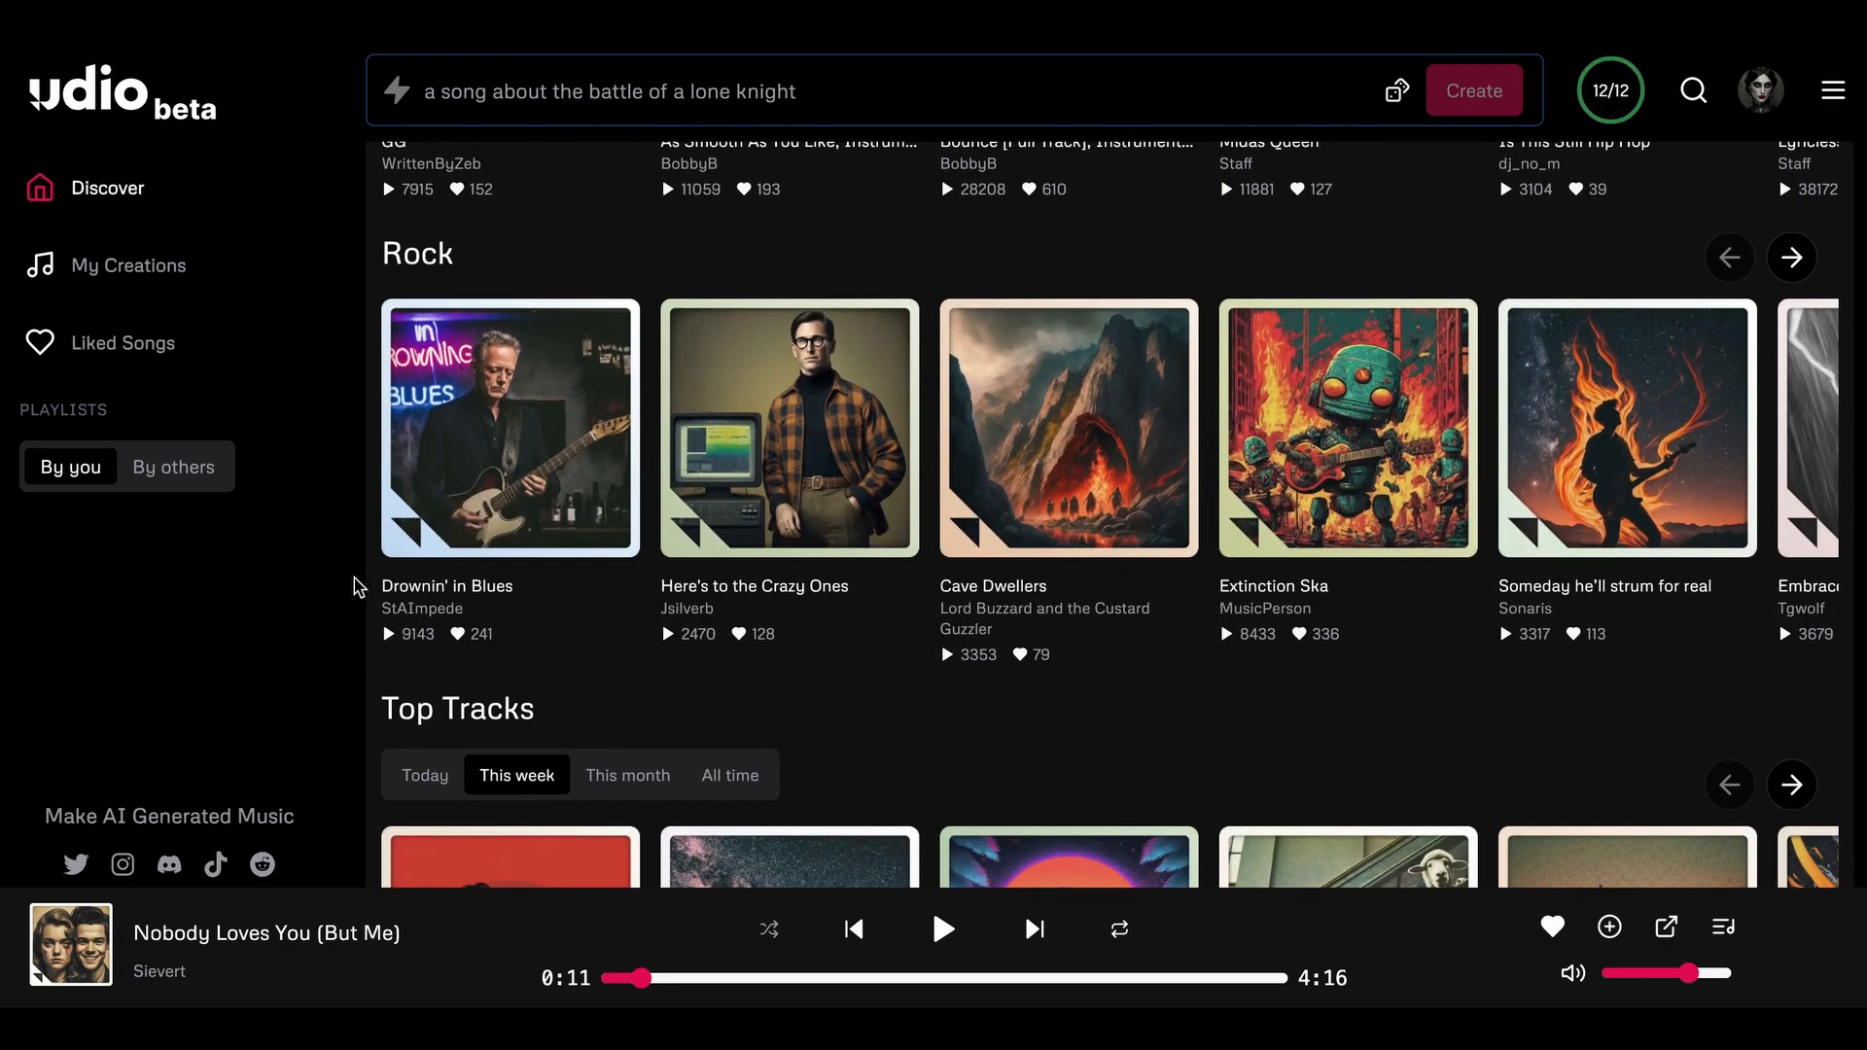
pyautogui.scroll(-1, 362, 617)
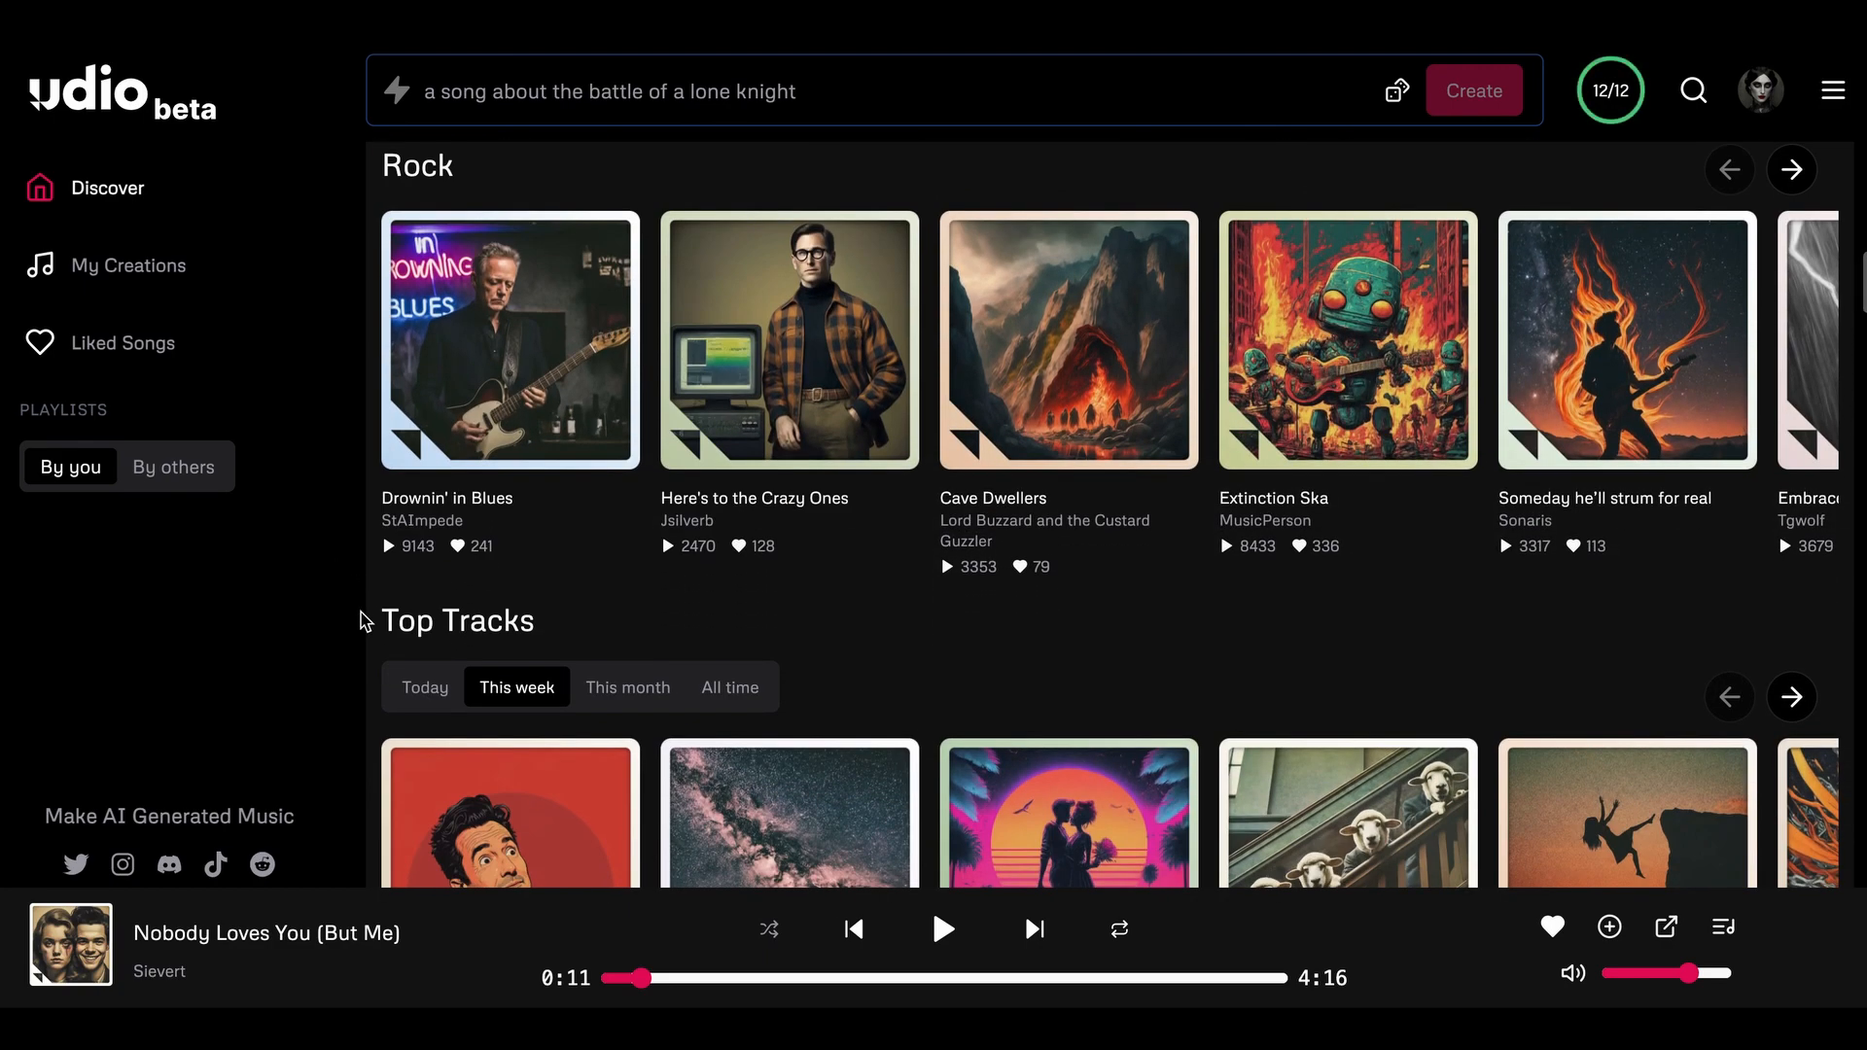
pyautogui.scroll(1, 361, 620)
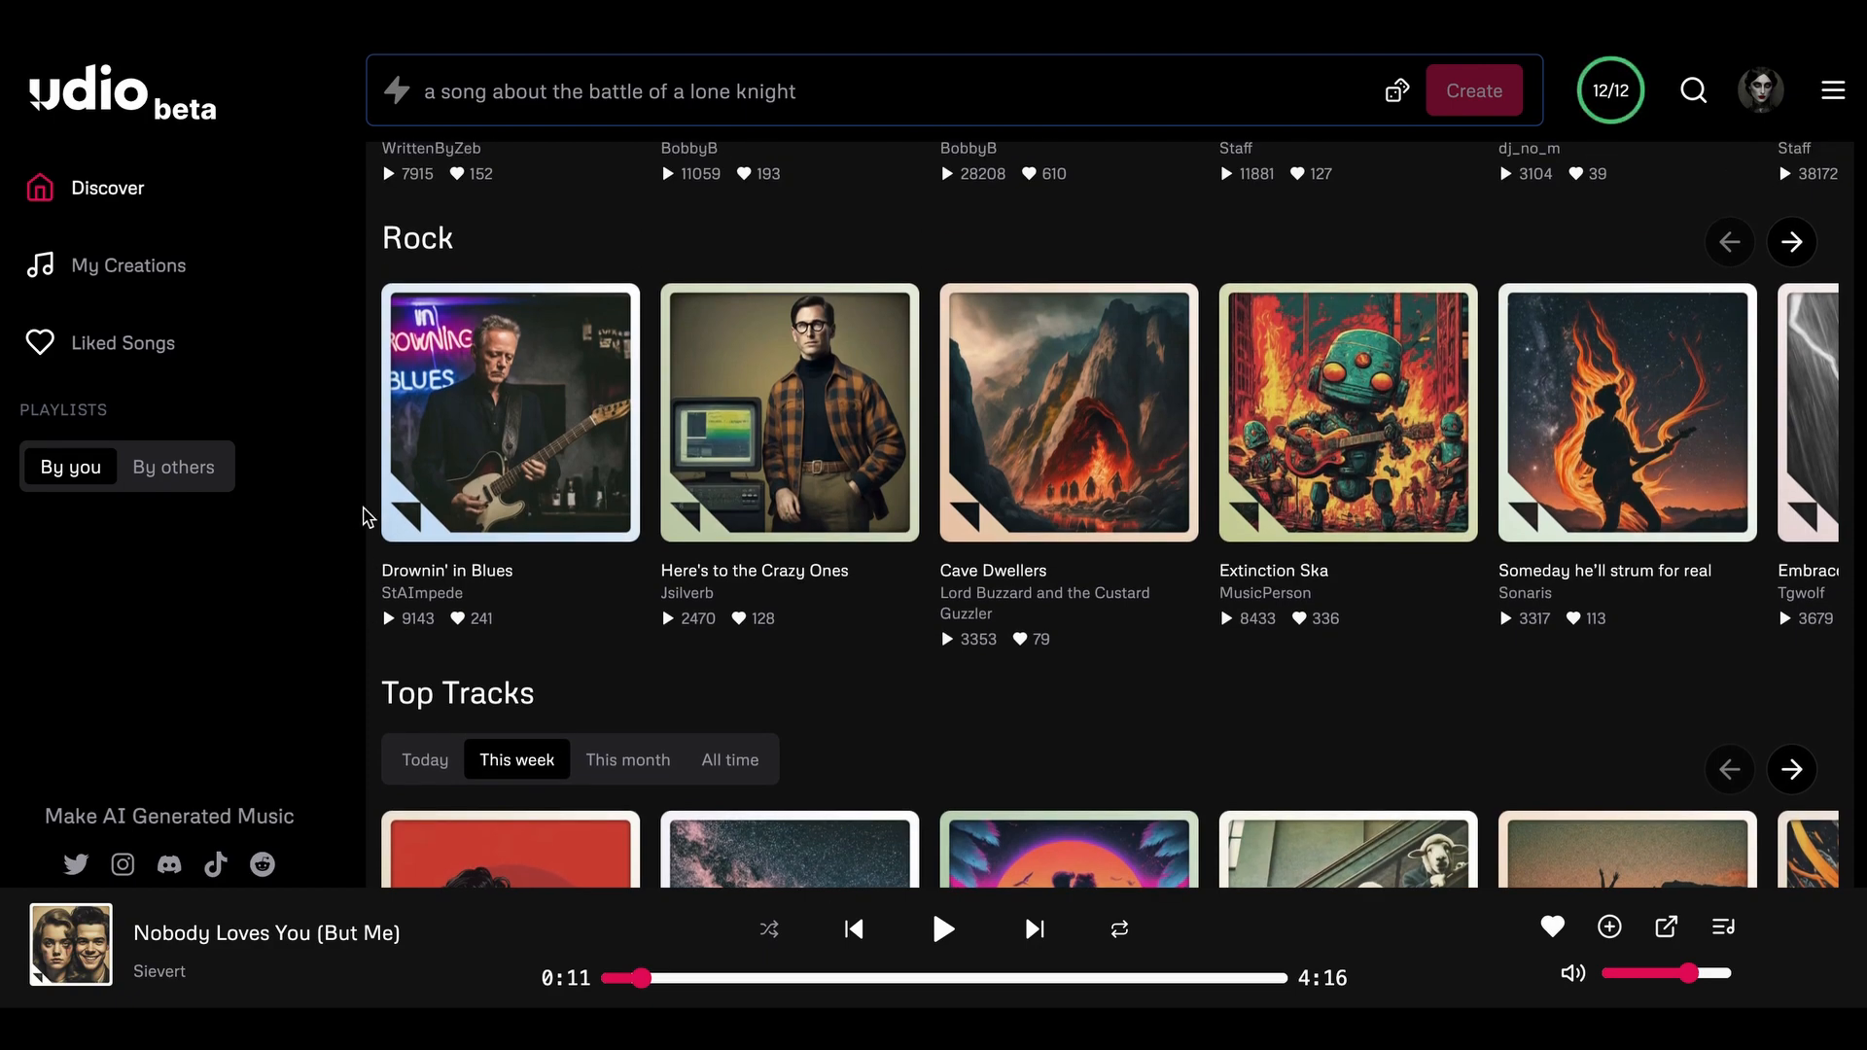
# - Examine the trending songs and their genre tags in the "More tracks for you" section
pyautogui.scroll(-9, 367, 627)
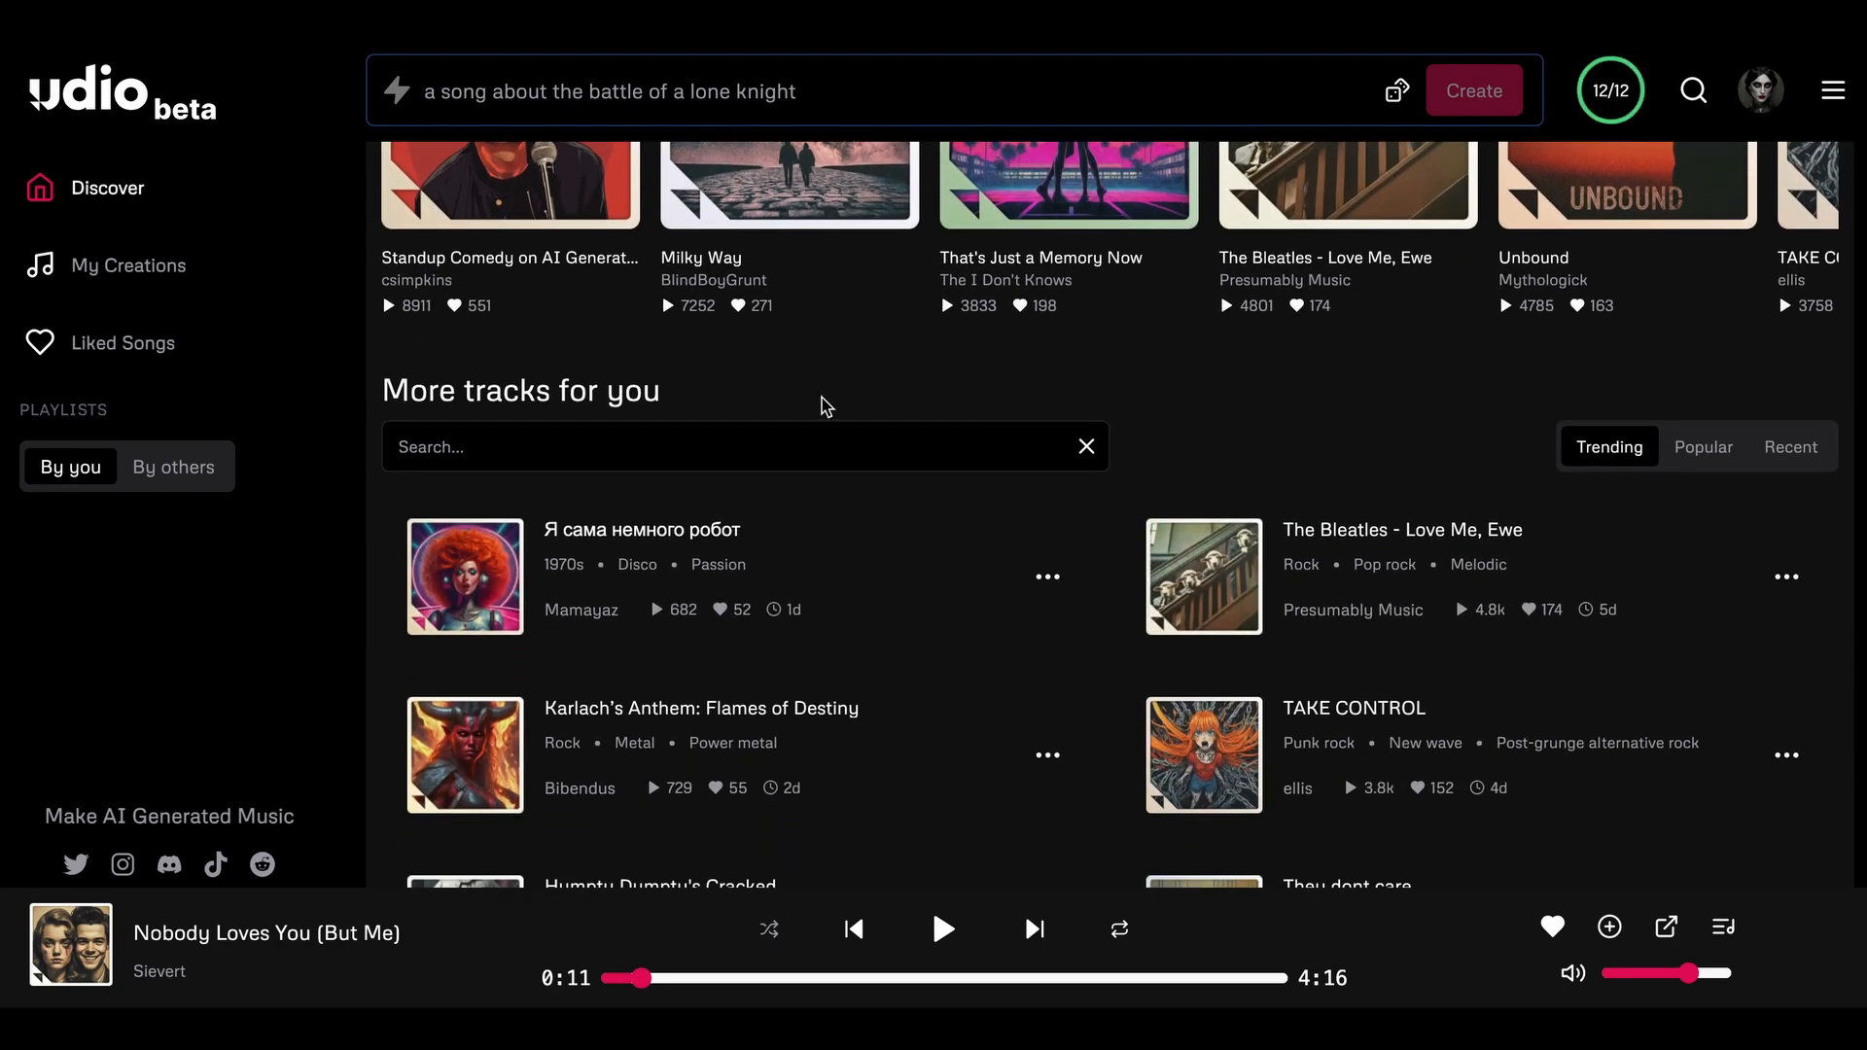
pyautogui.scroll(-3, 990, 655)
pyautogui.scroll(-2, 990, 655)
pyautogui.scroll(8, 354, 458)
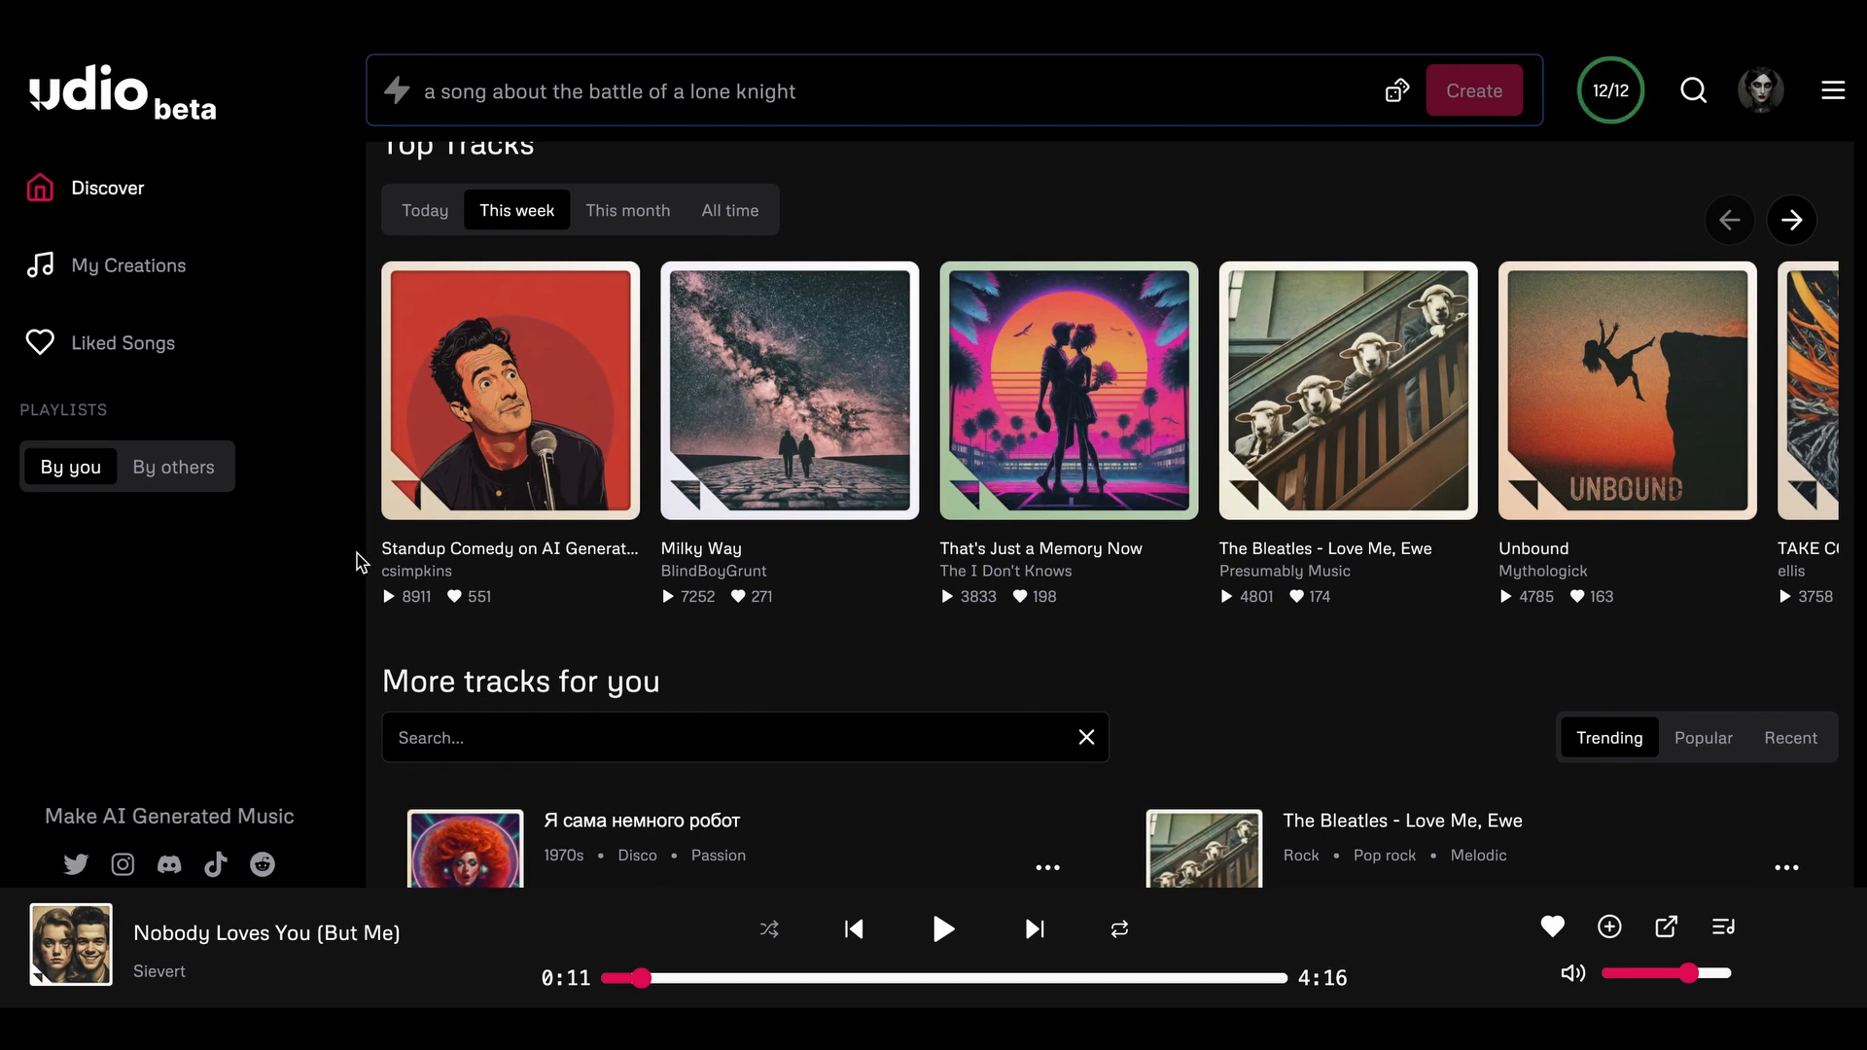
pyautogui.scroll(-3, 375, 595)
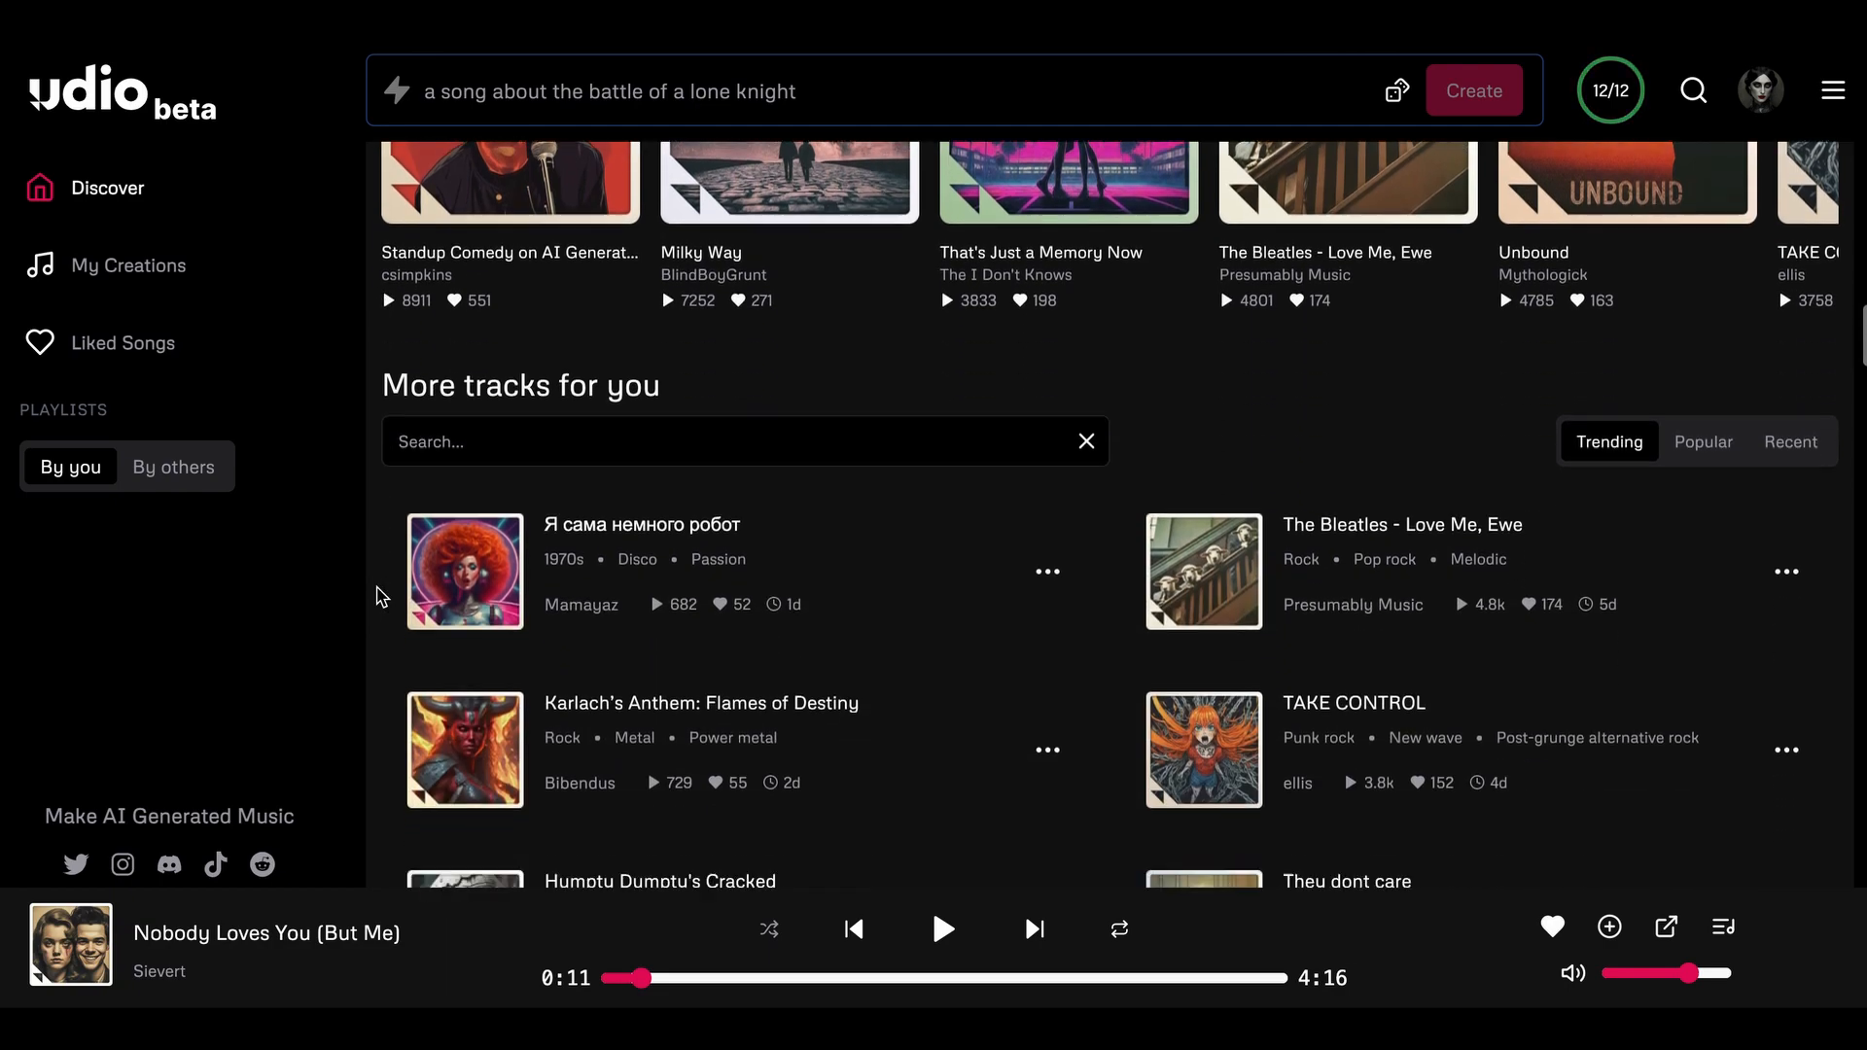
pyautogui.scroll(-5, 917, 667)
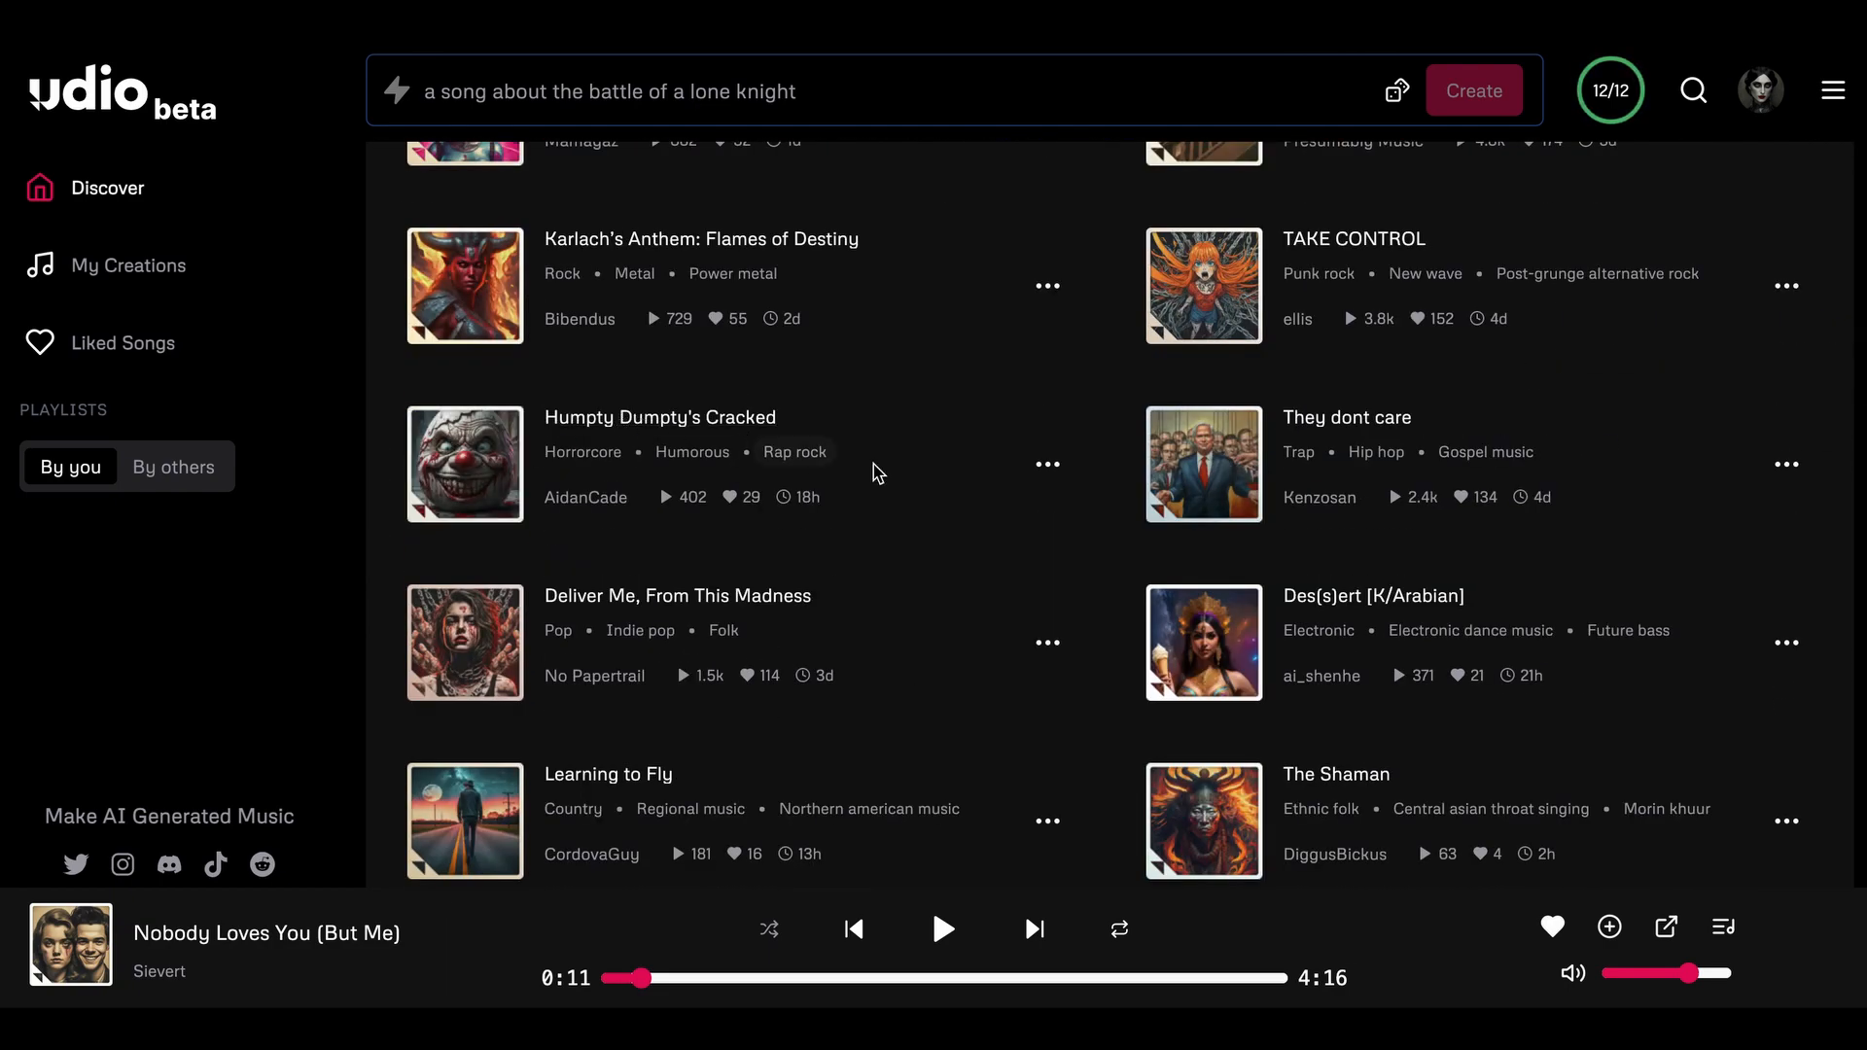
pyautogui.scroll(-3, 963, 588)
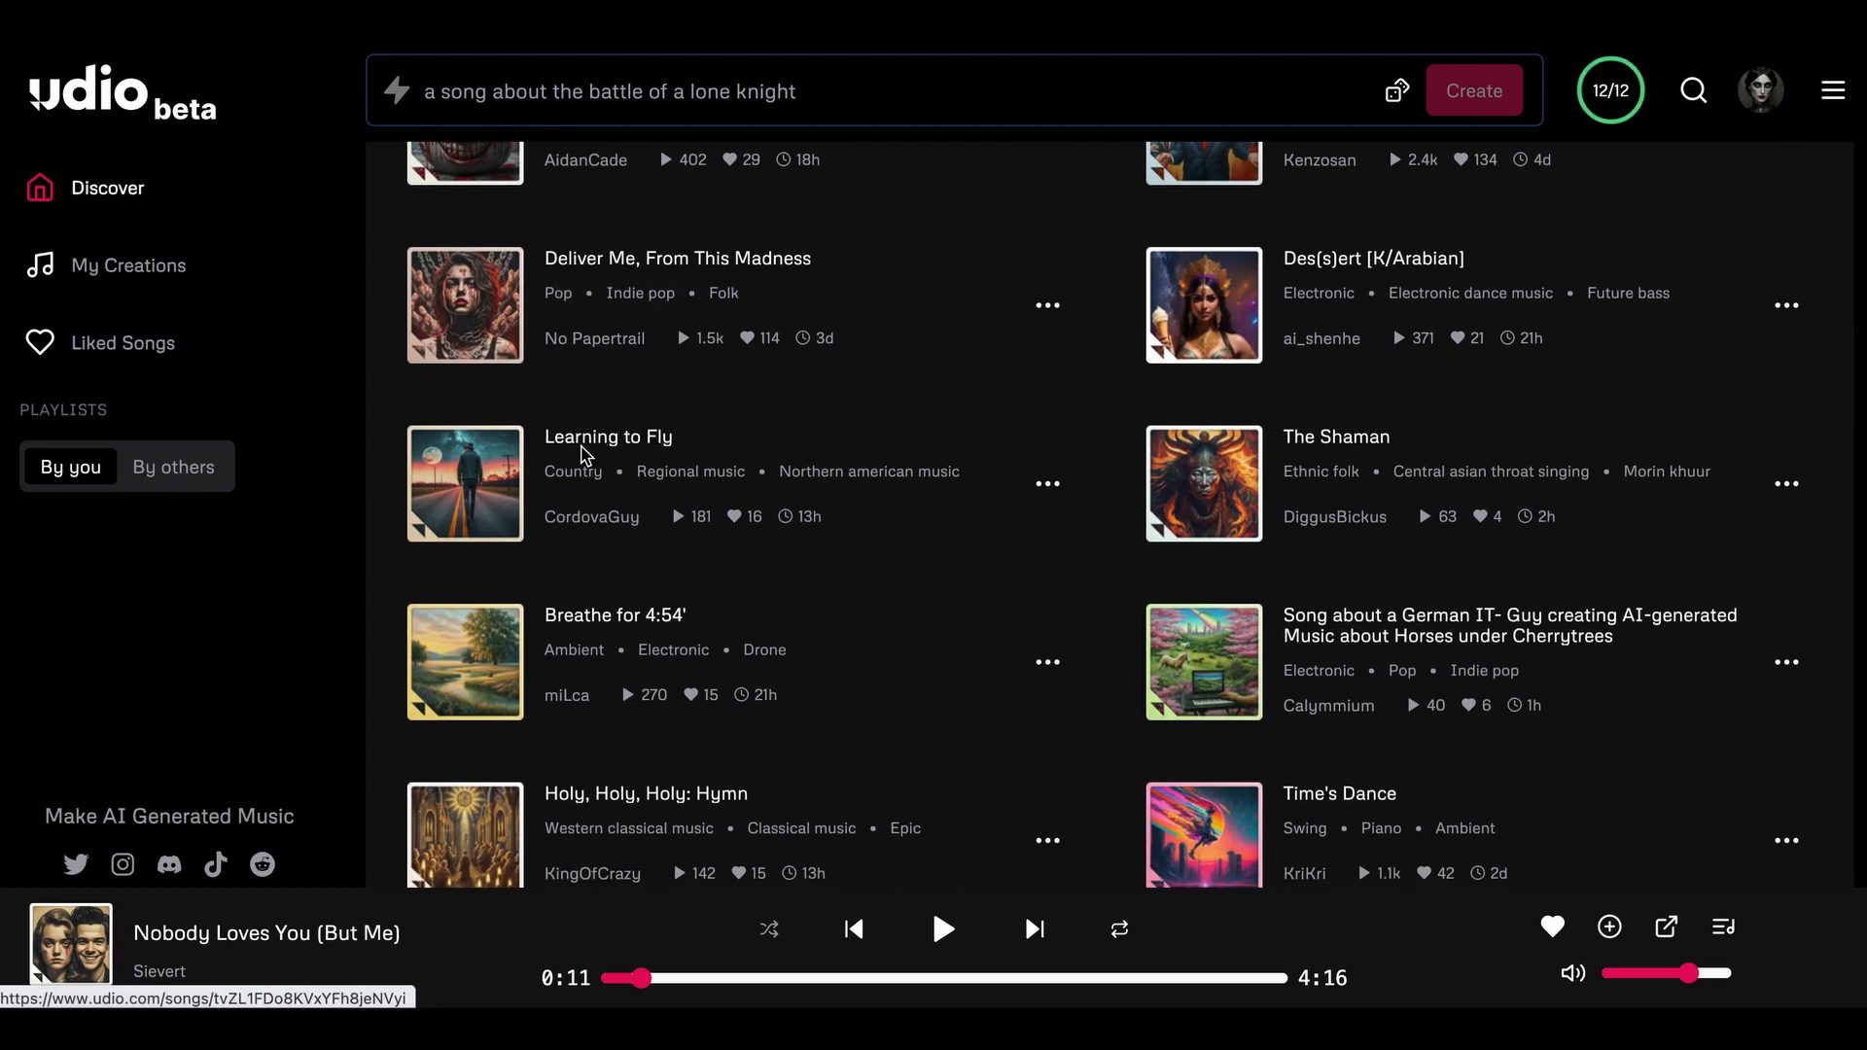
pyautogui.scroll(-2, 953, 572)
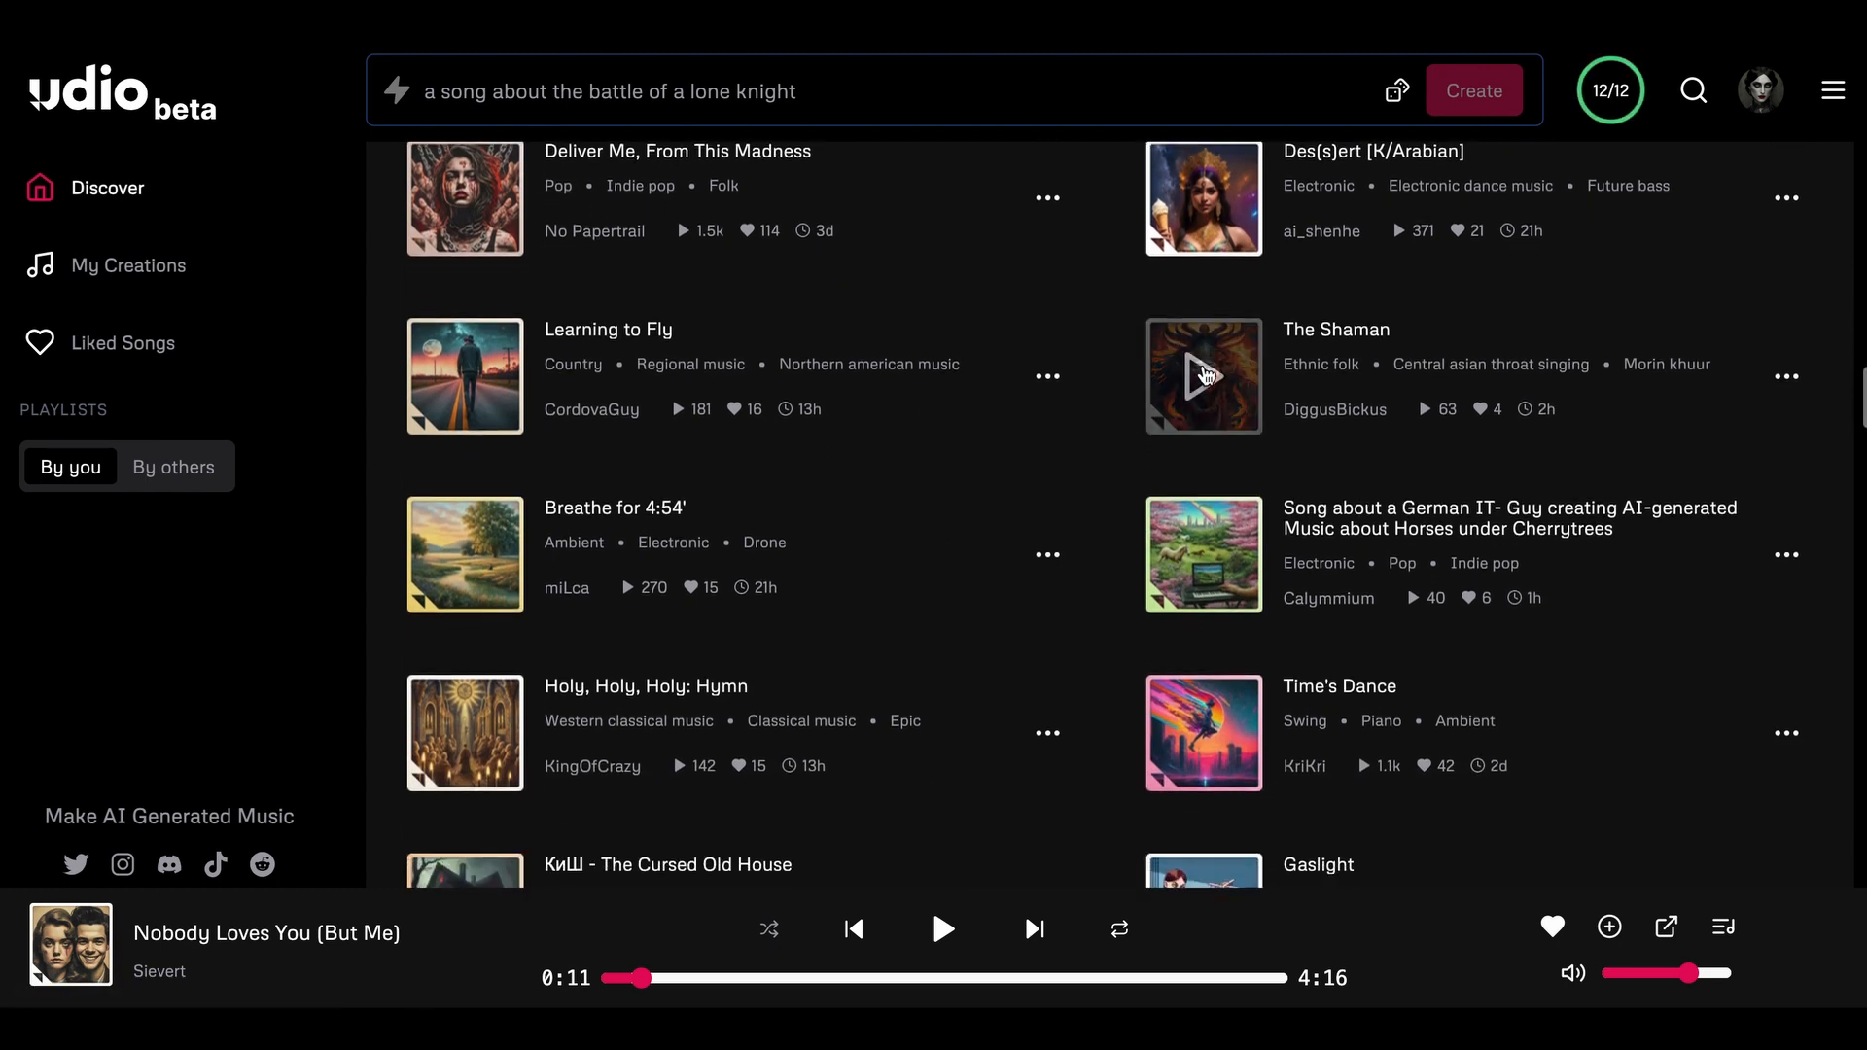
# - Listen to part of the trending song "Because I Sharted" and pause it
pyautogui.scroll(-10, 925, 554)
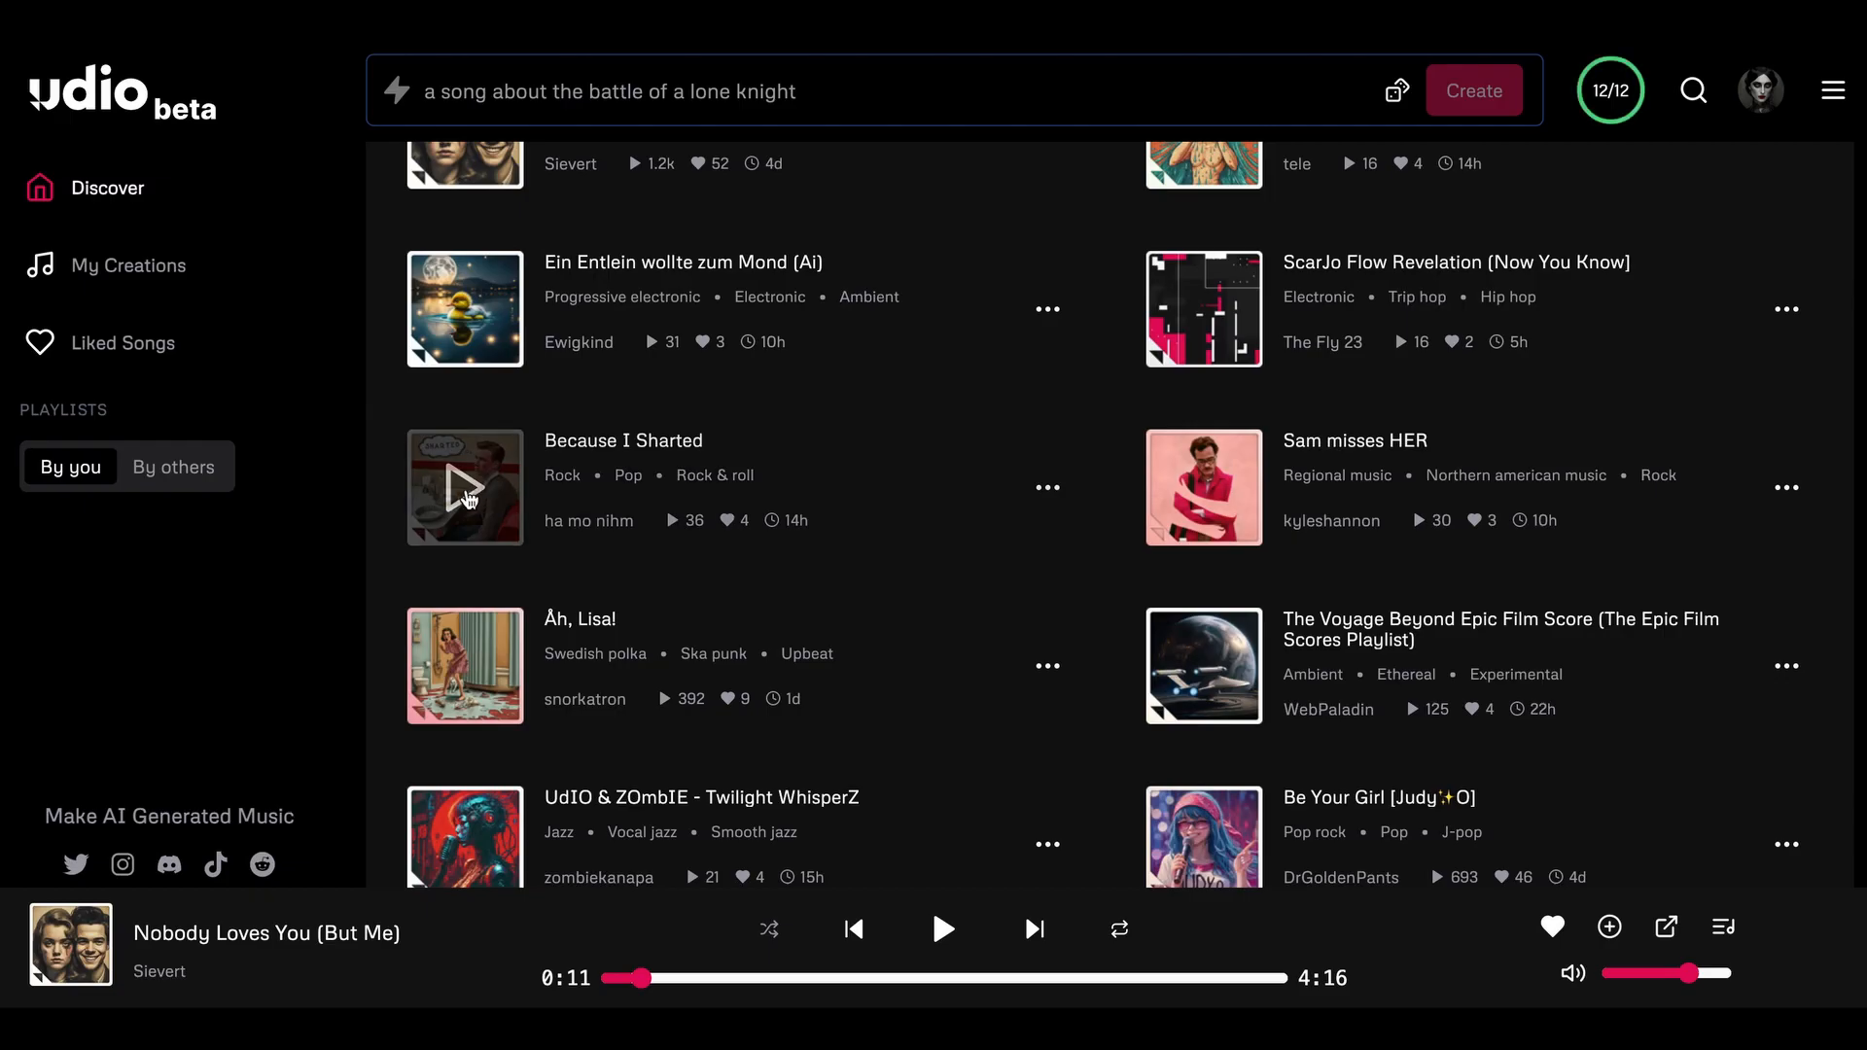
pyautogui.click(466, 497)
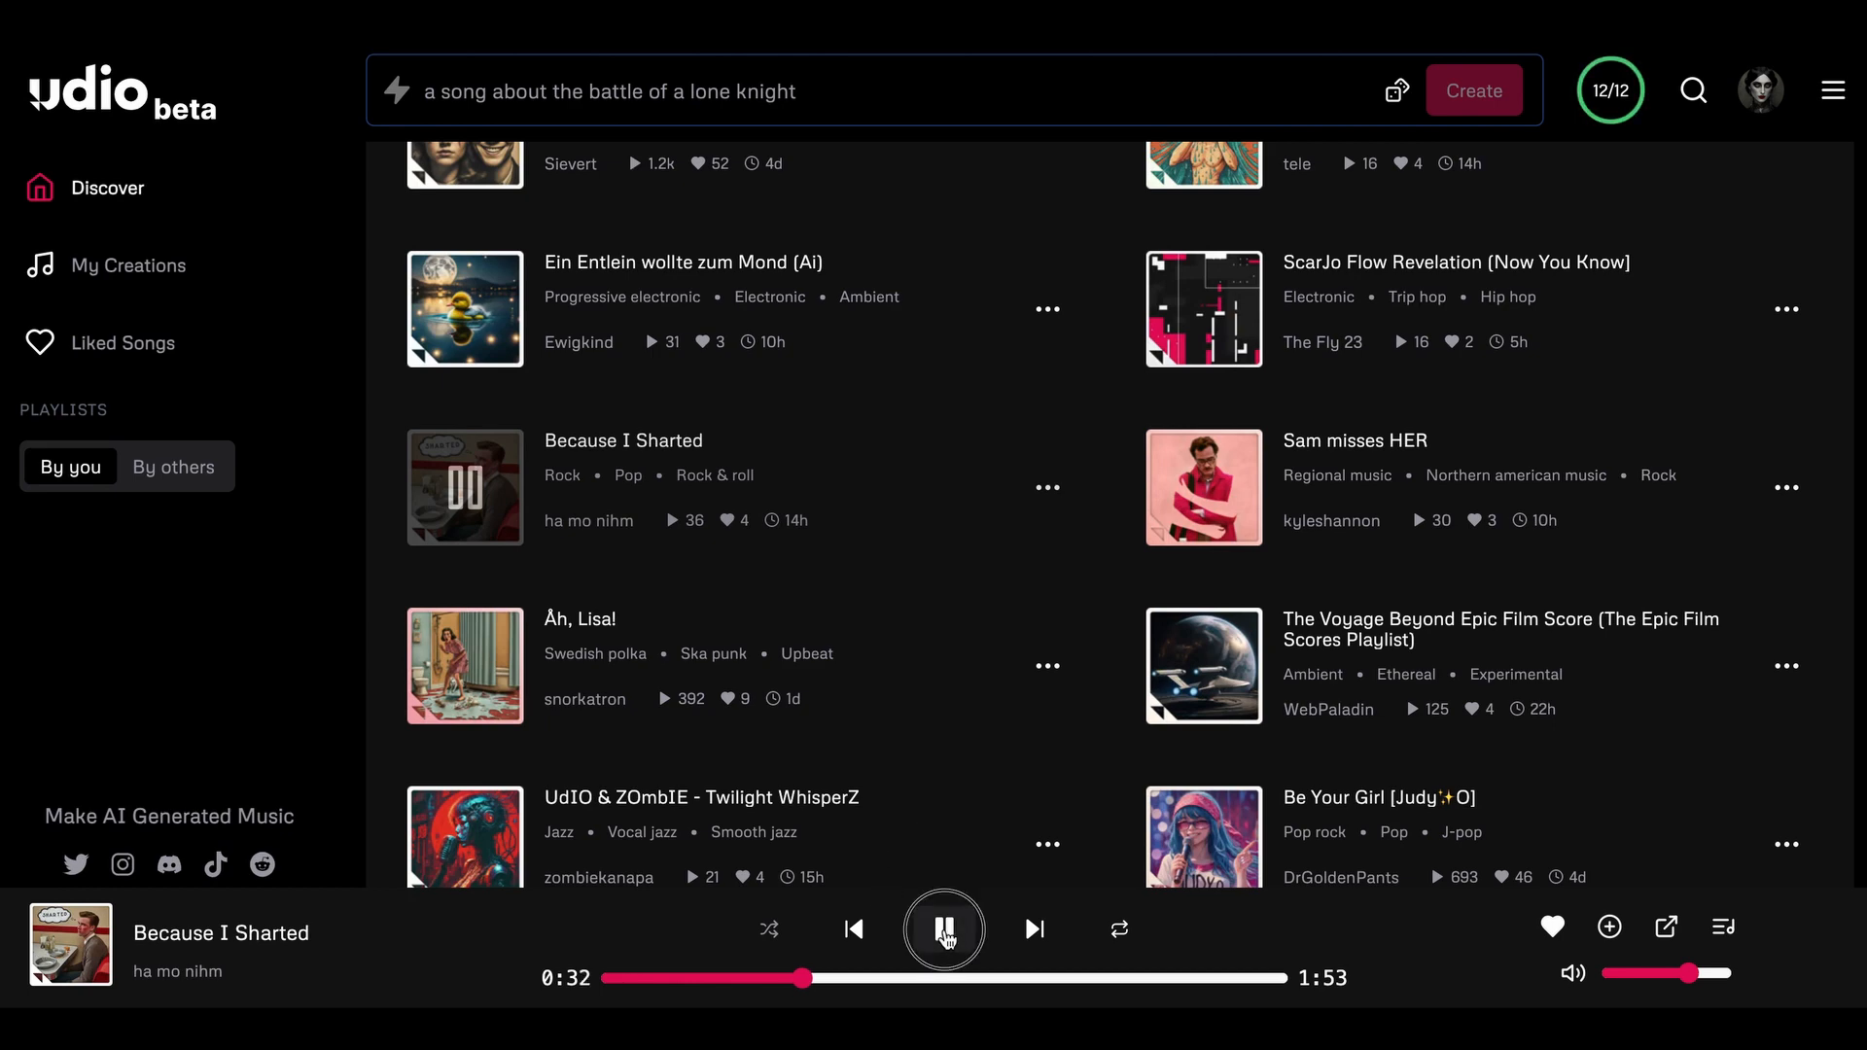
pyautogui.click(943, 931)
# - Look through further trending songs, including the prompt and tags of "Honey road caravan"
pyautogui.scroll(-3, 784, 505)
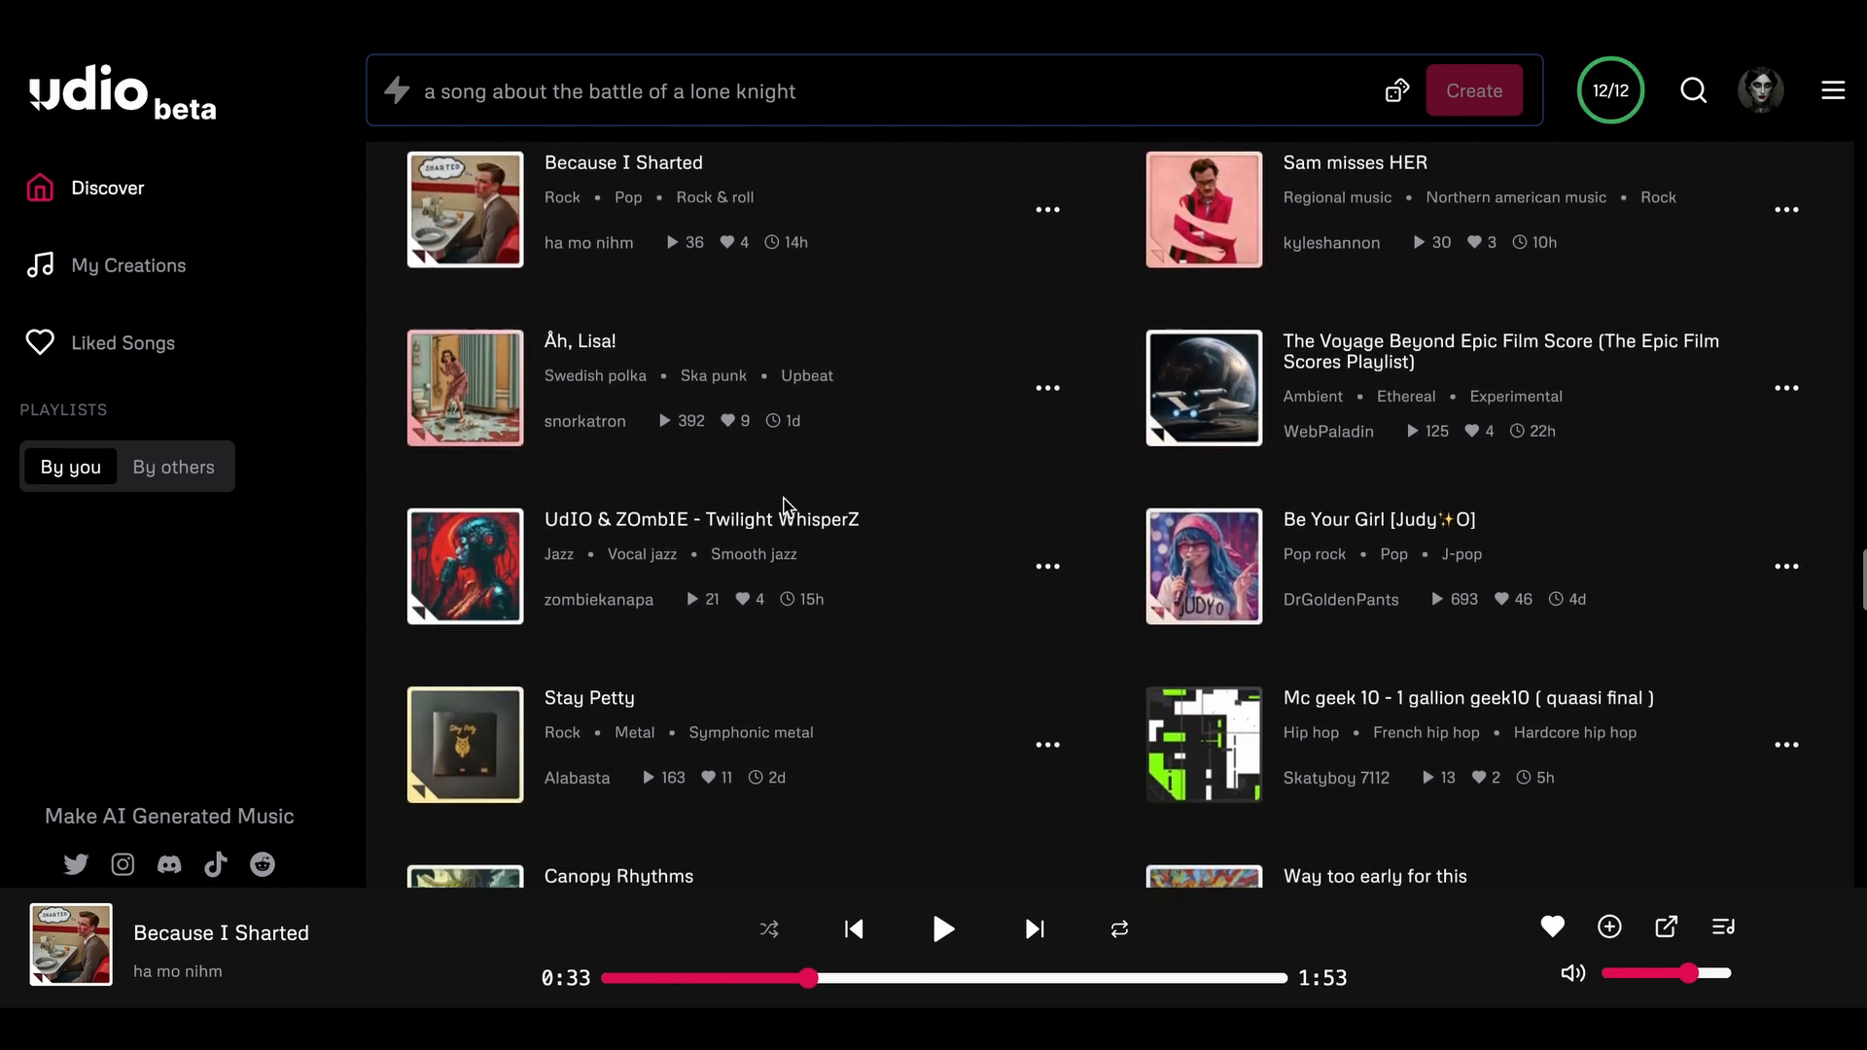
pyautogui.scroll(-1, 784, 505)
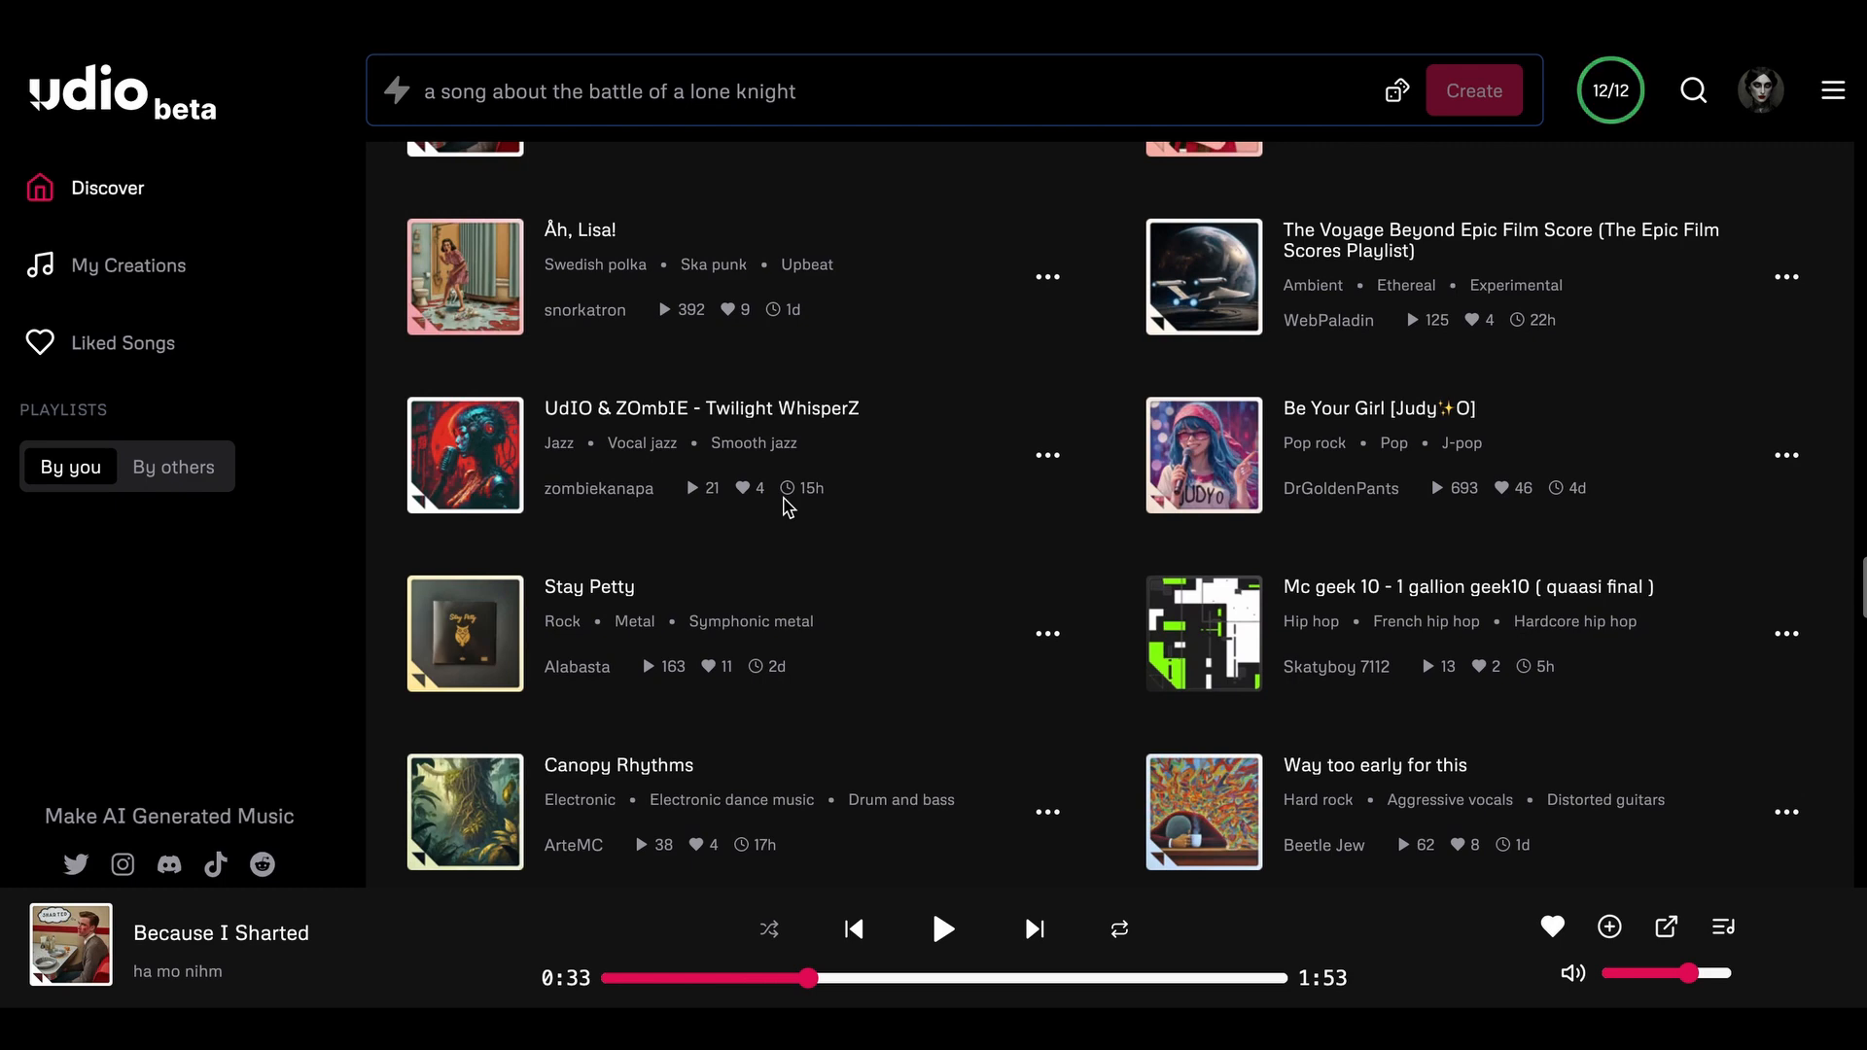
pyautogui.scroll(1, 784, 506)
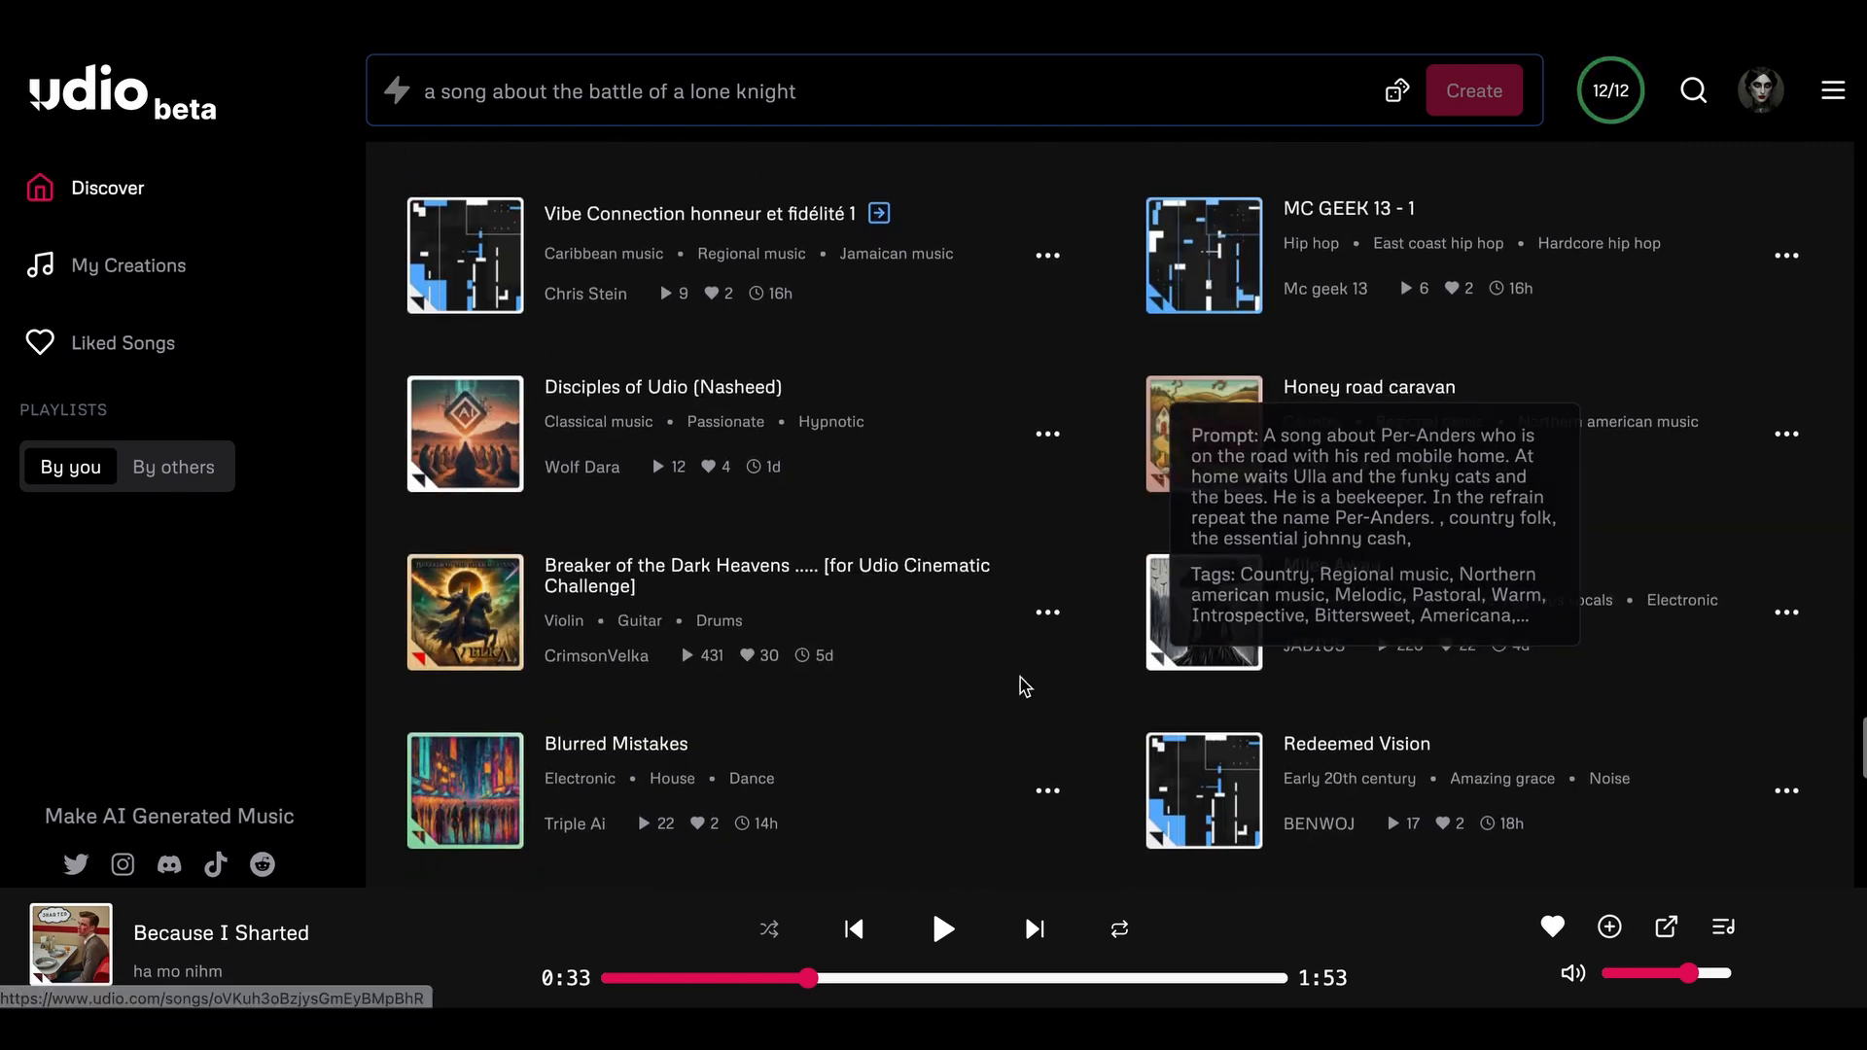
pyautogui.scroll(-4, 1017, 684)
pyautogui.scroll(-5, 1024, 686)
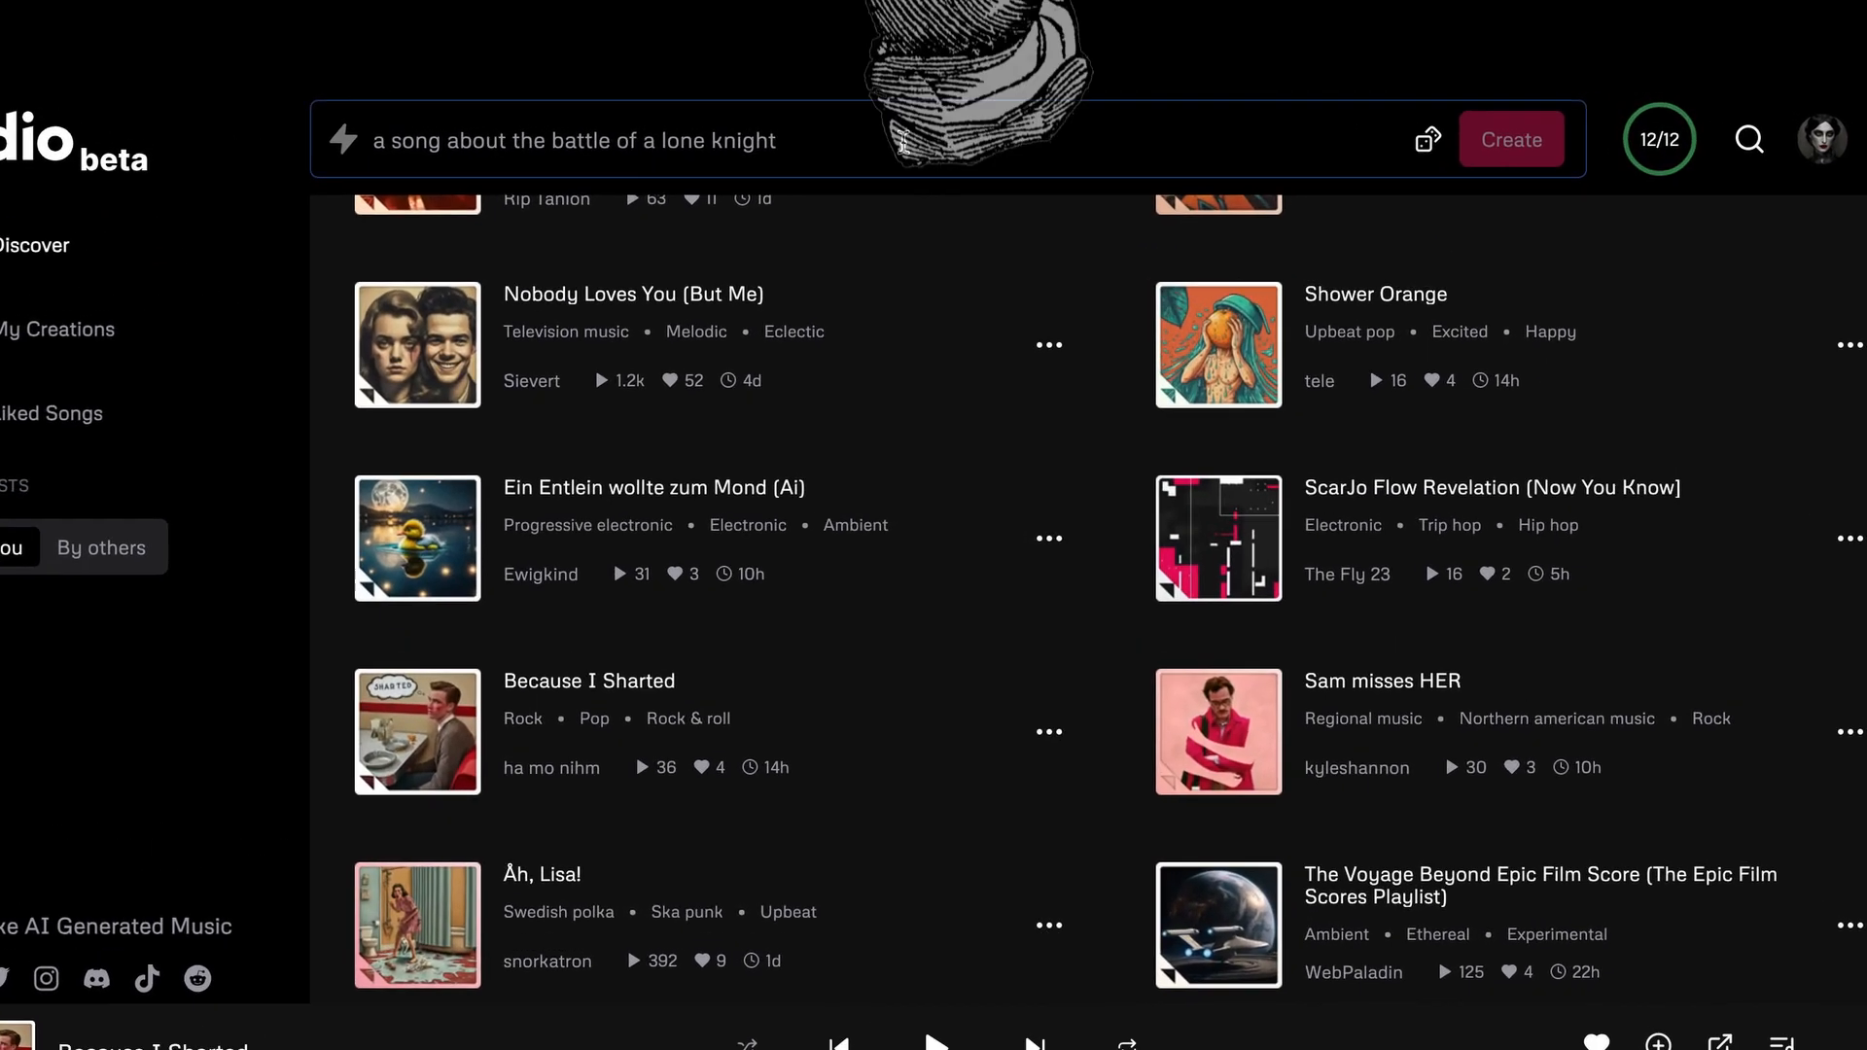
# - Open the song prompt, try the Auto-generated lyrics mode, and return to Custom with the lyrics field ready for entry
pyautogui.click(875, 142)
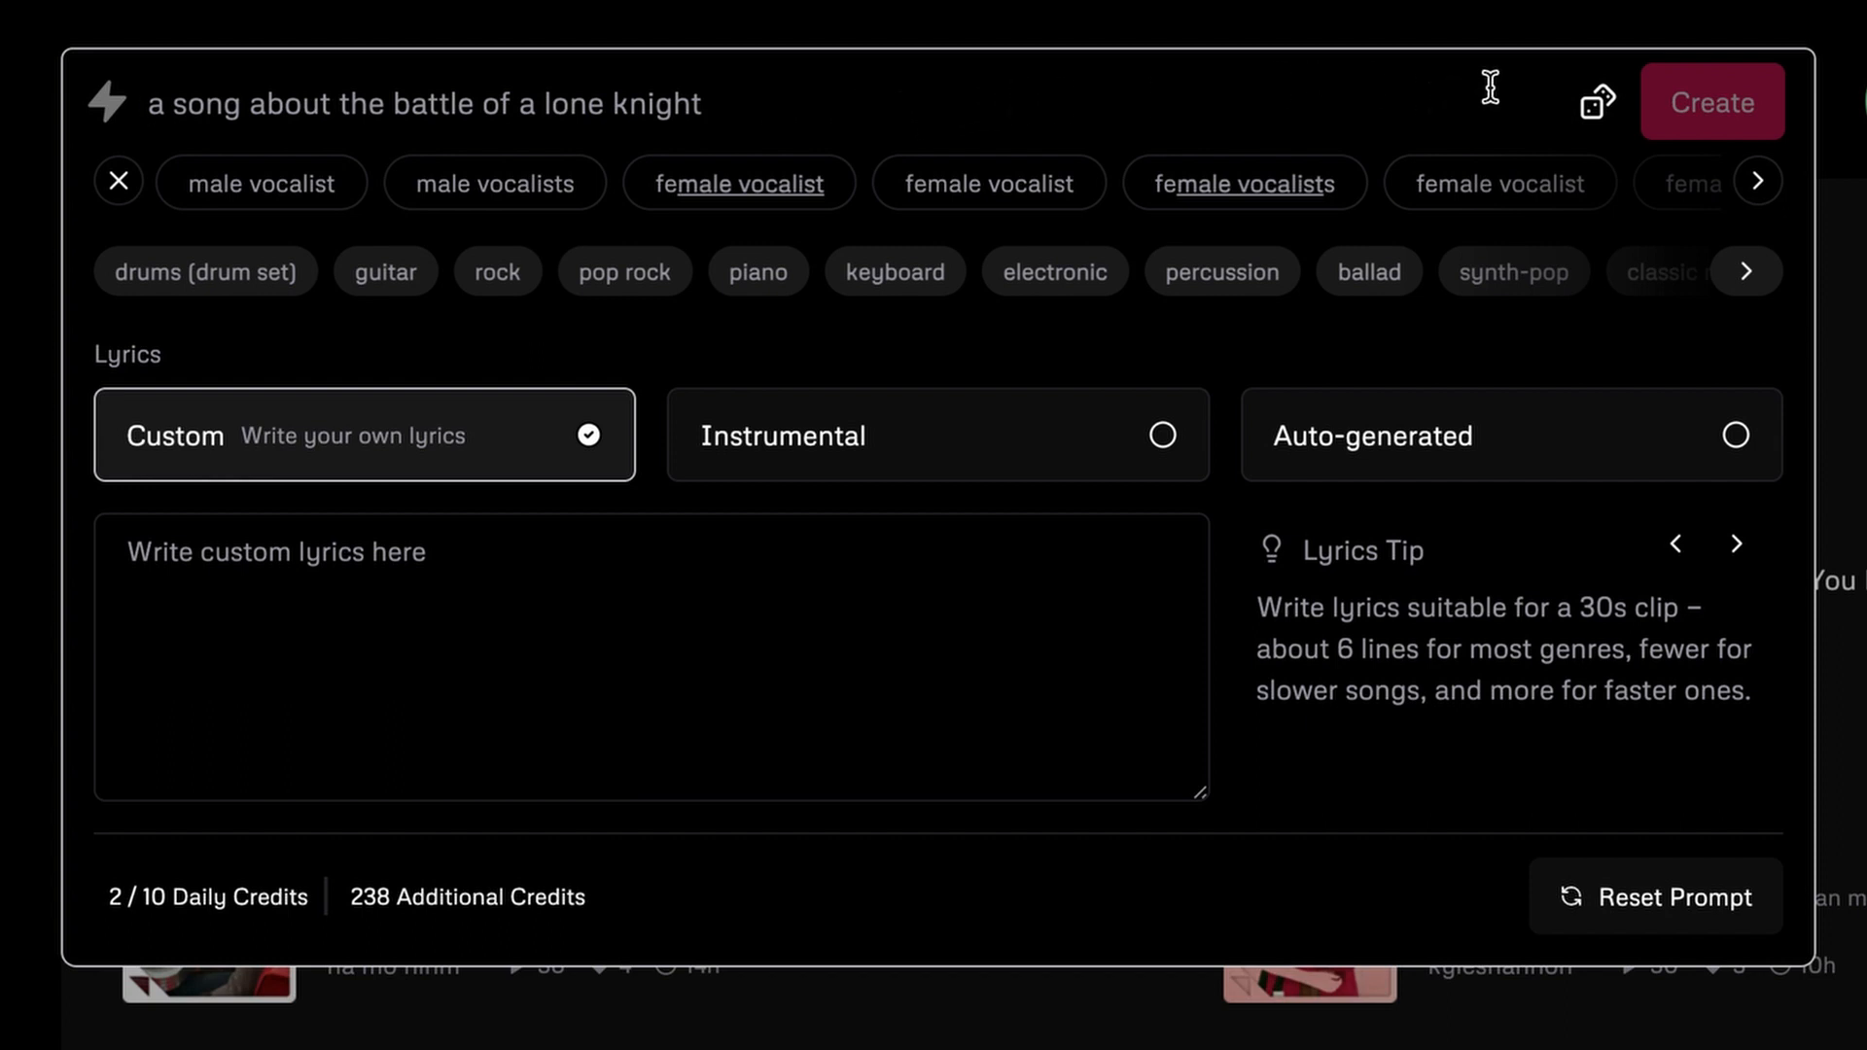
pyautogui.click(1442, 442)
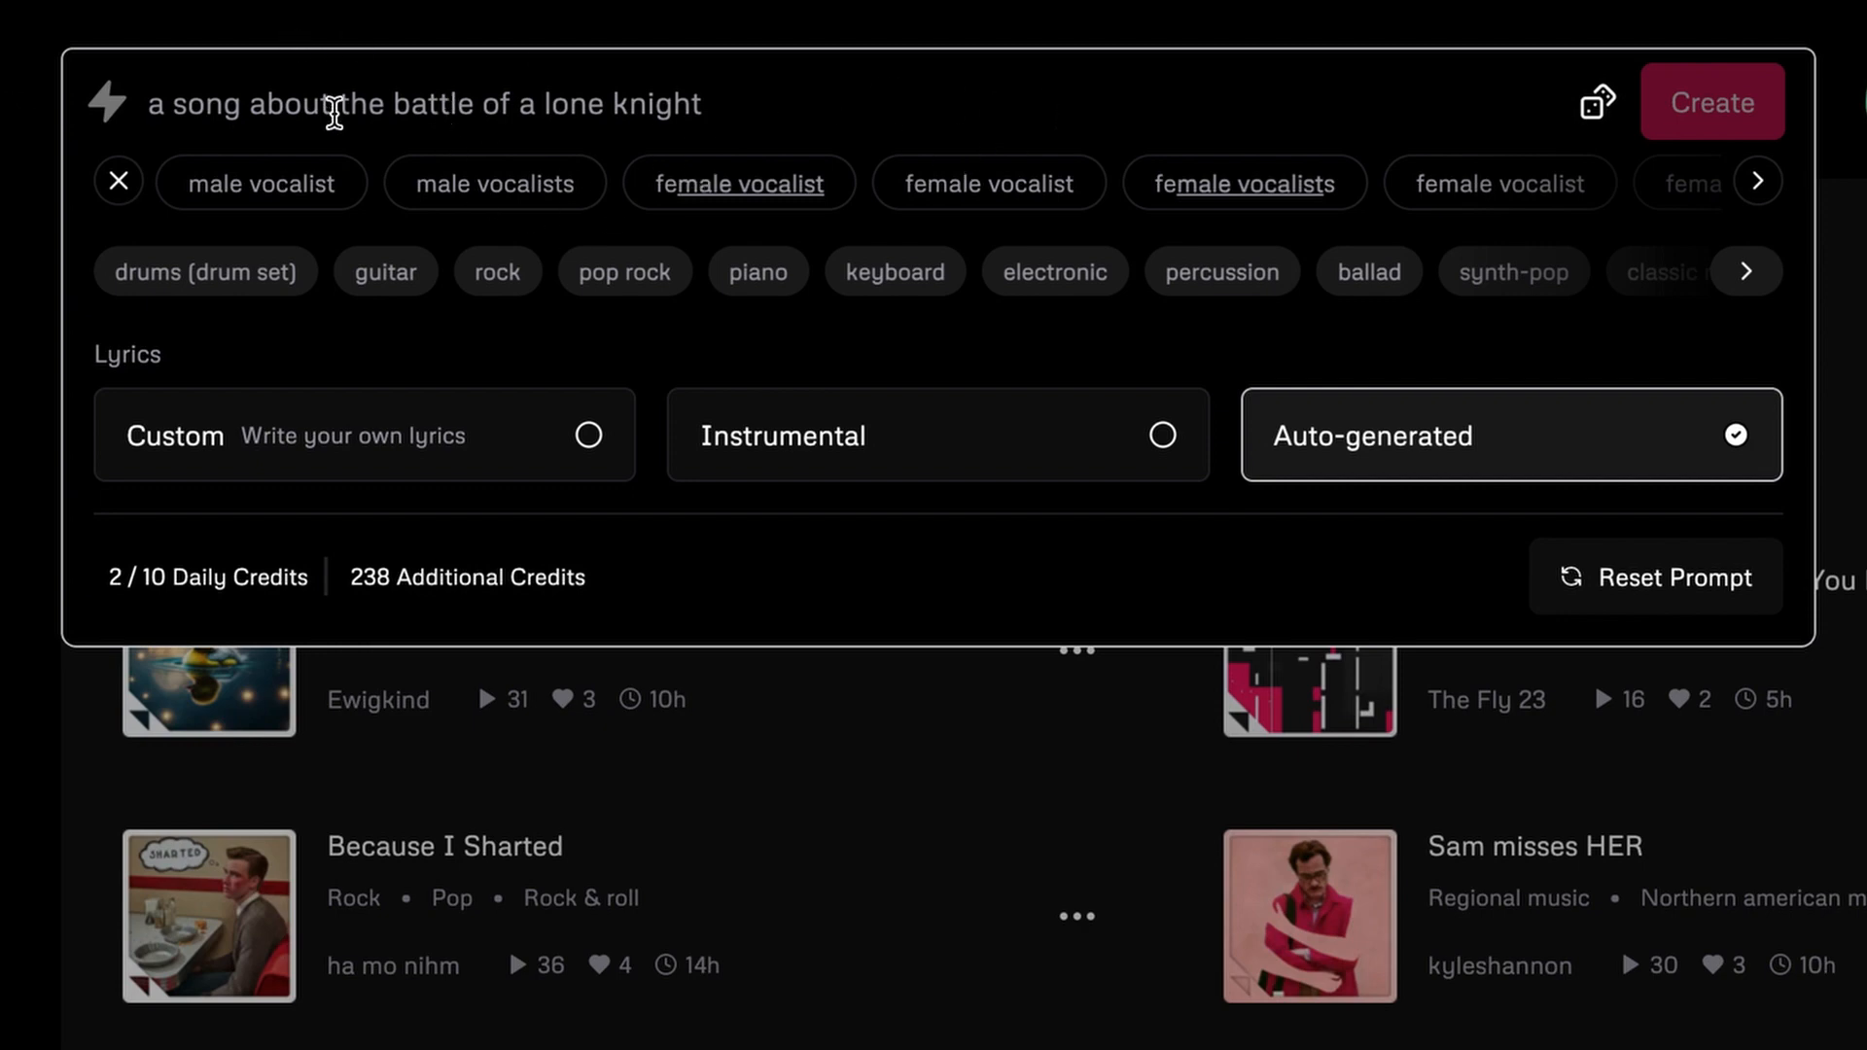
pyautogui.click(363, 443)
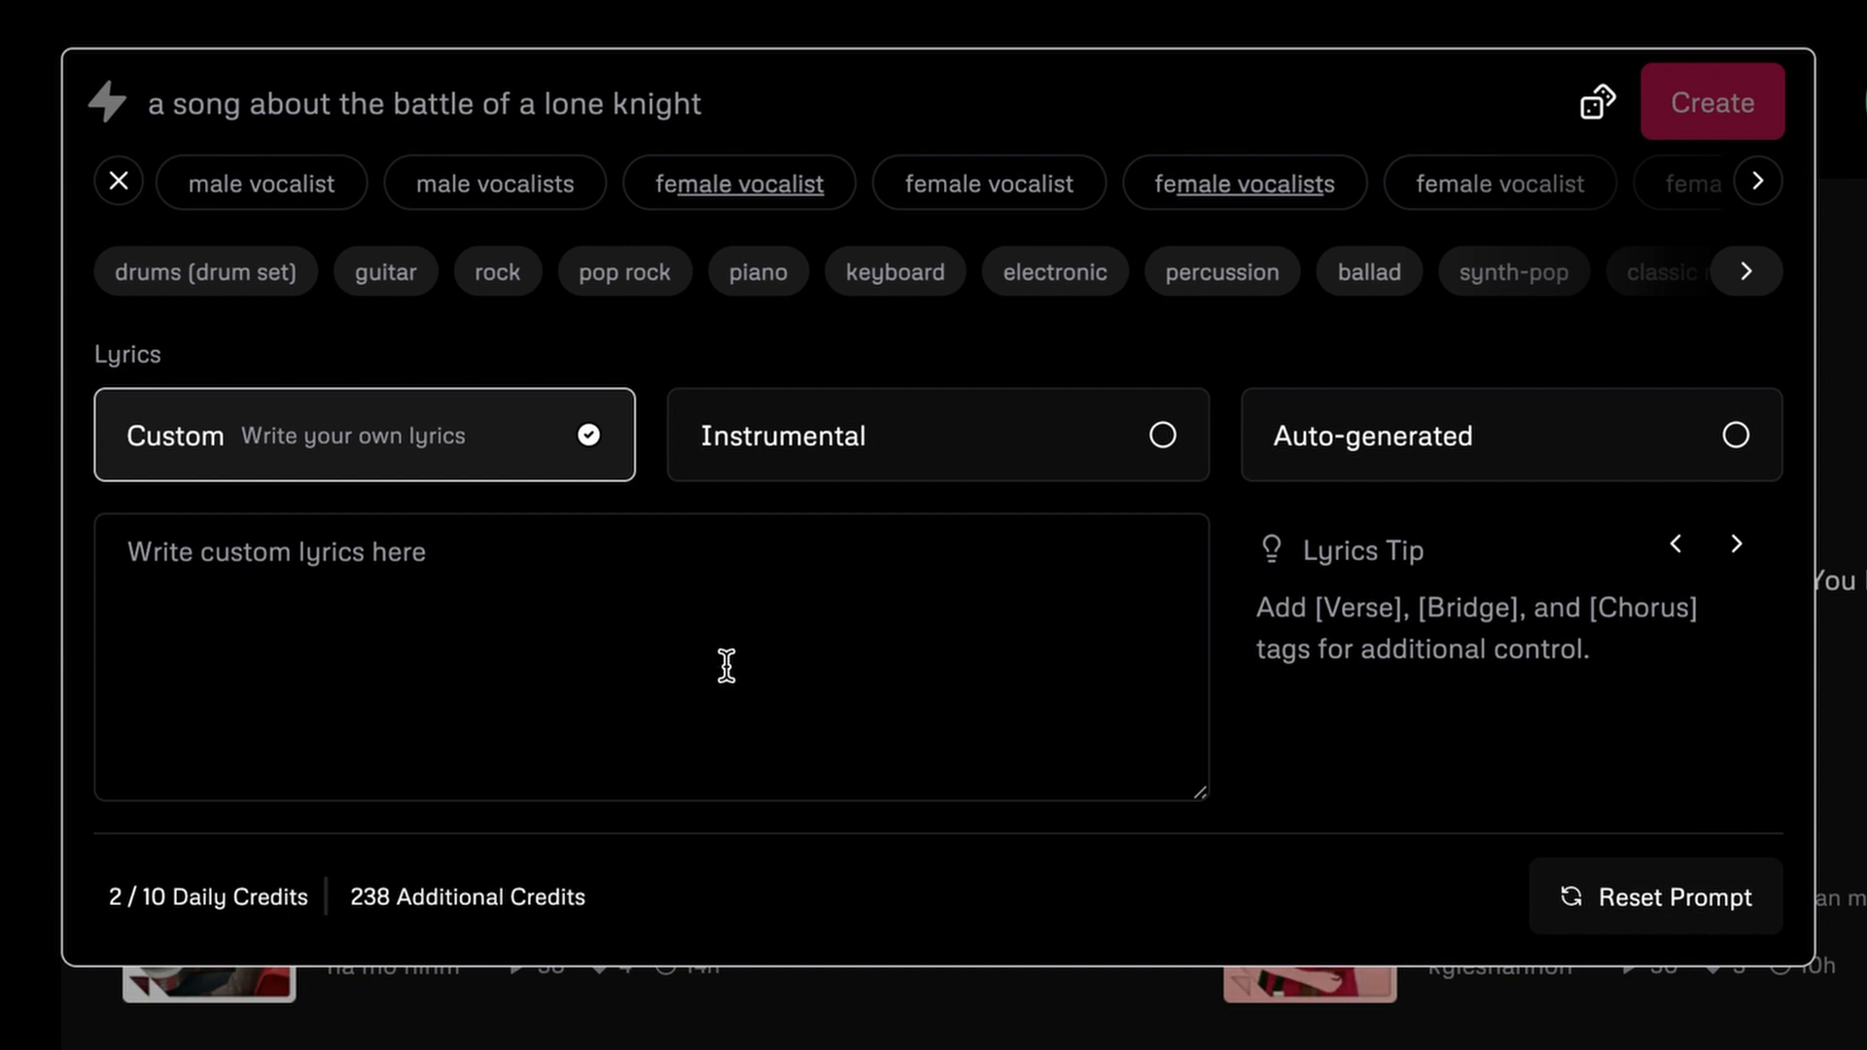
pyautogui.click(213, 587)
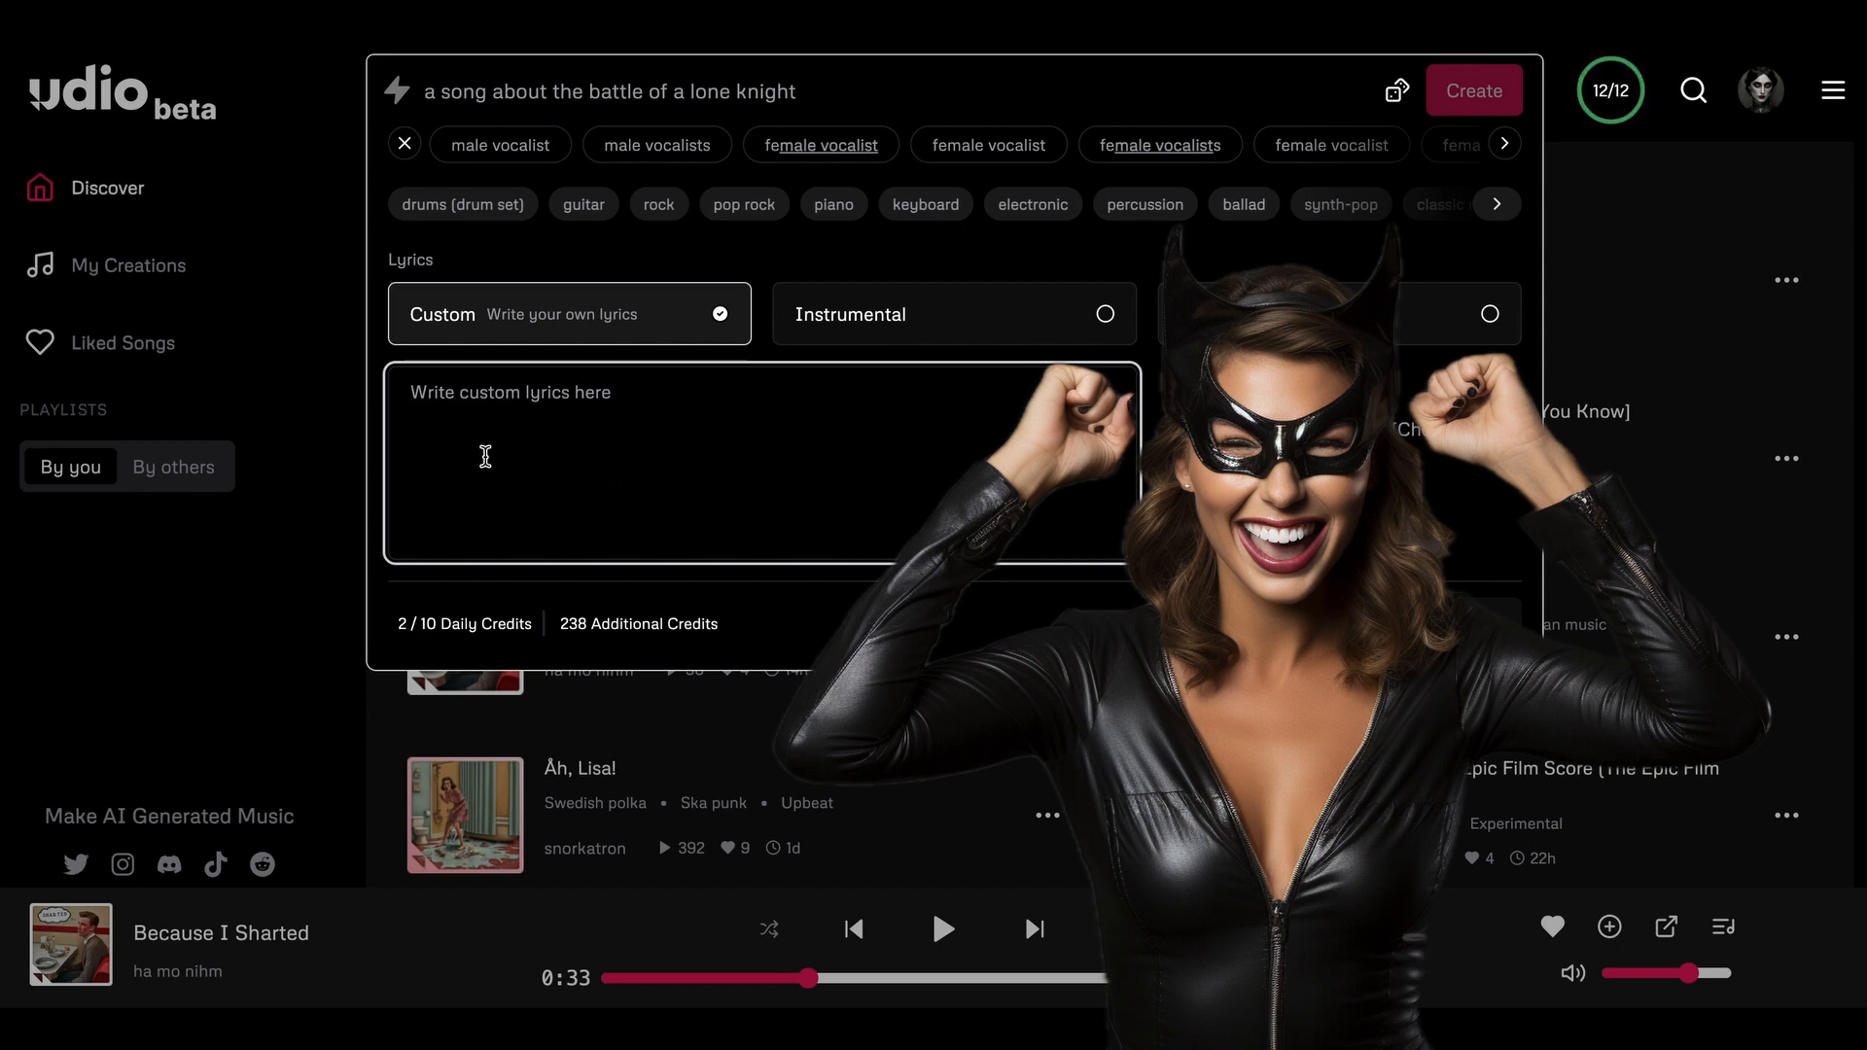
# - Copy the style tags beginning "retro 1960s, swamp blues, baritone, male vocalist, Slide guitar" from the QUEEN MAB note into the song prompt
pyautogui.moveTo(1854, 86)
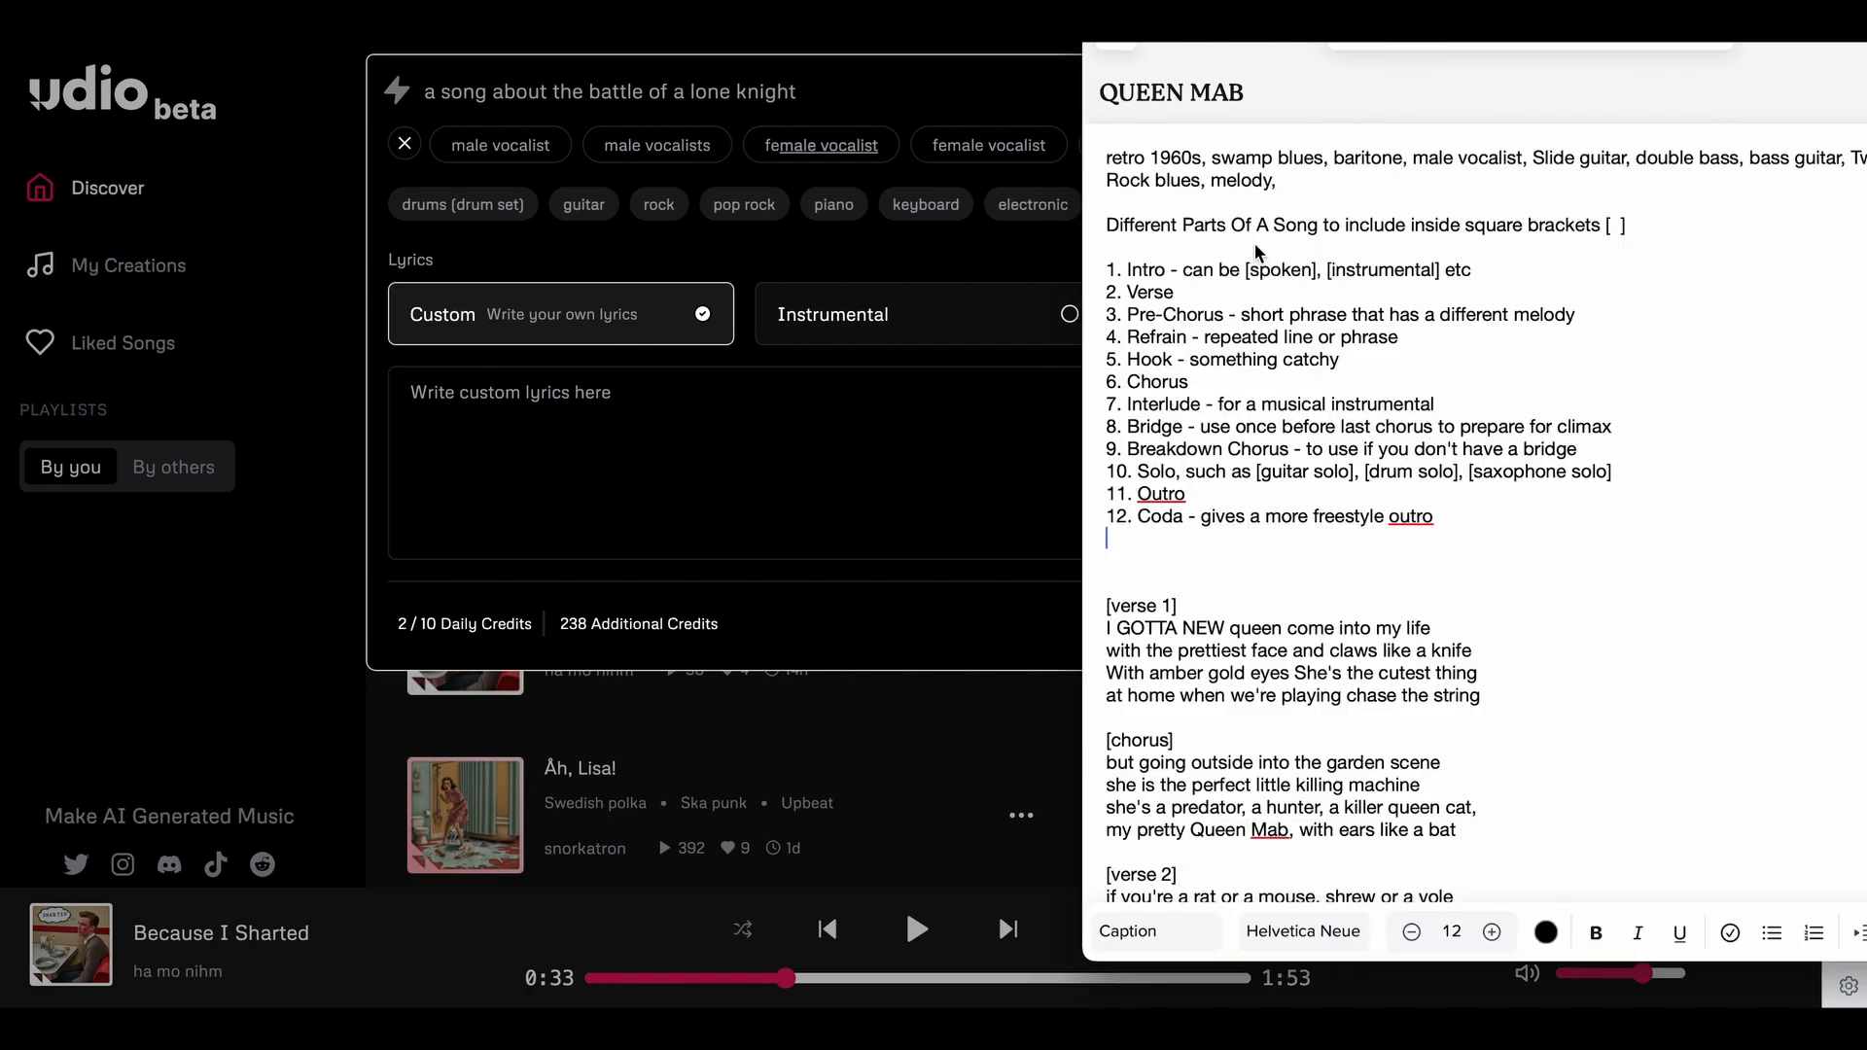
pyautogui.tripleClick(1251, 156)
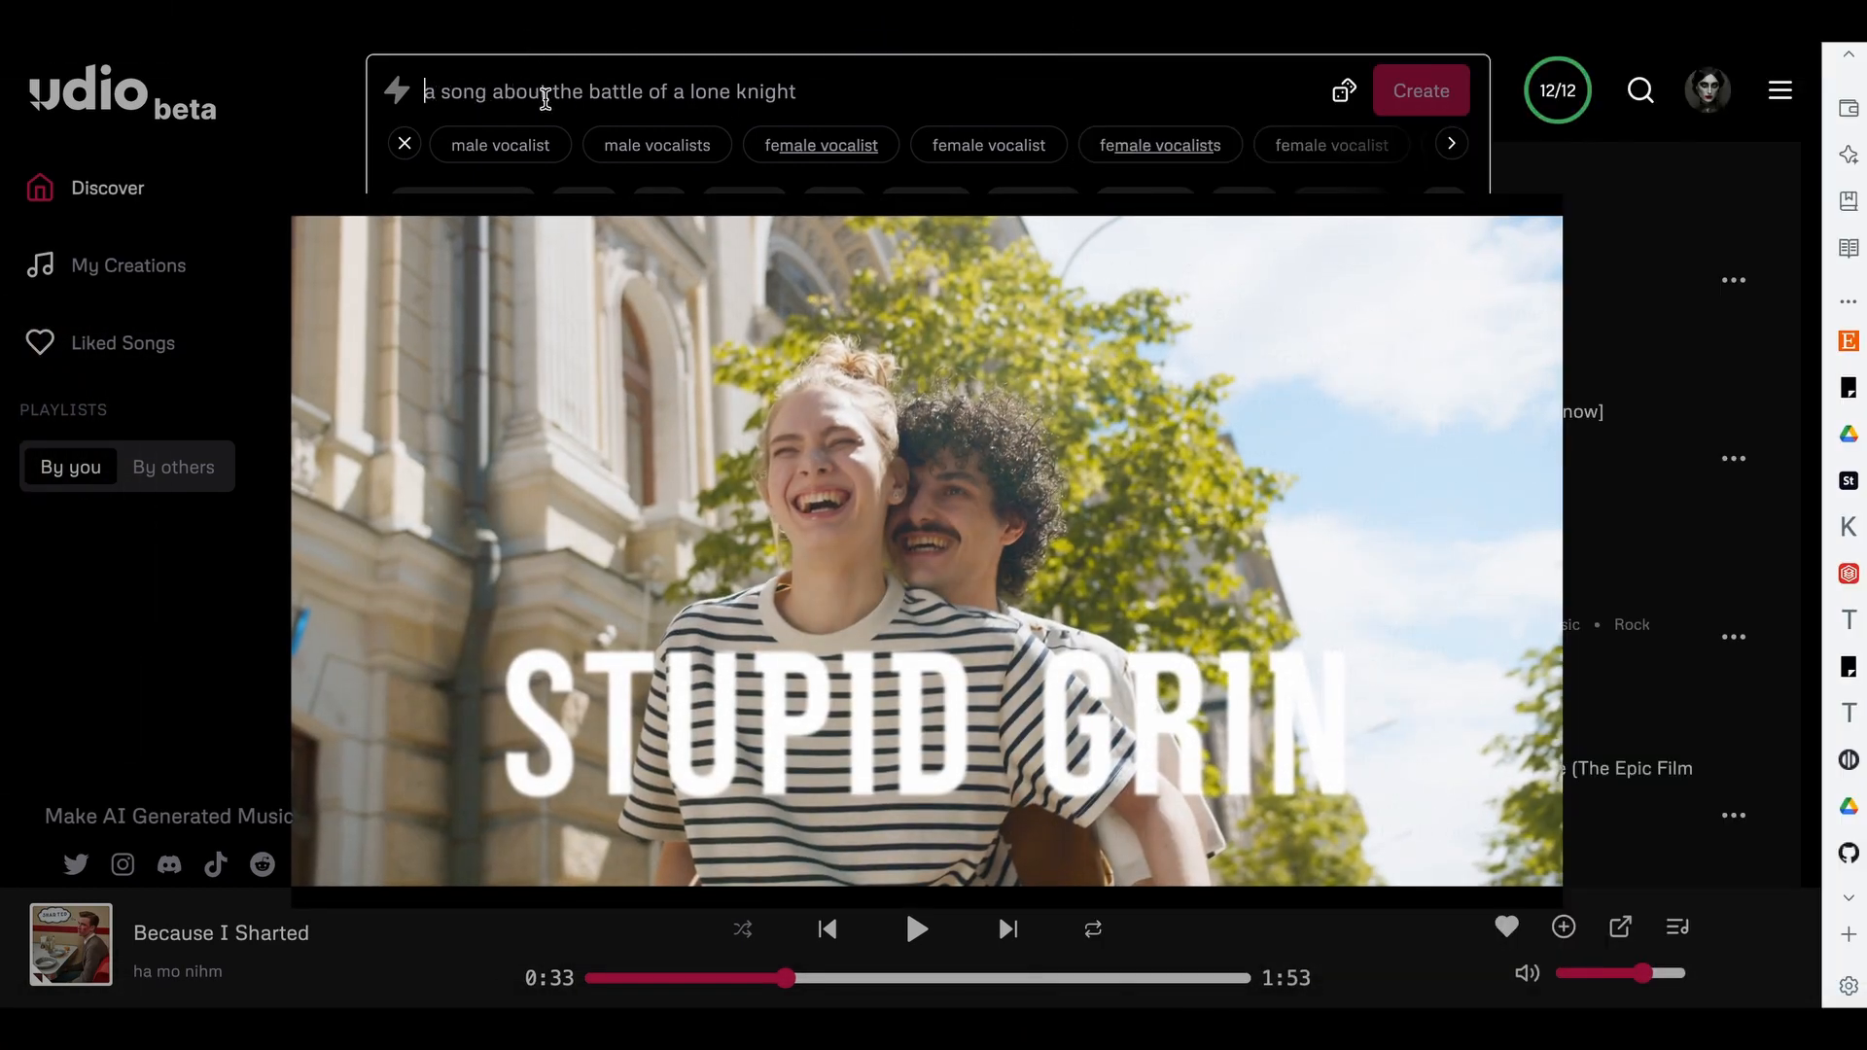
pyautogui.hotkey('ctrl', 'v')
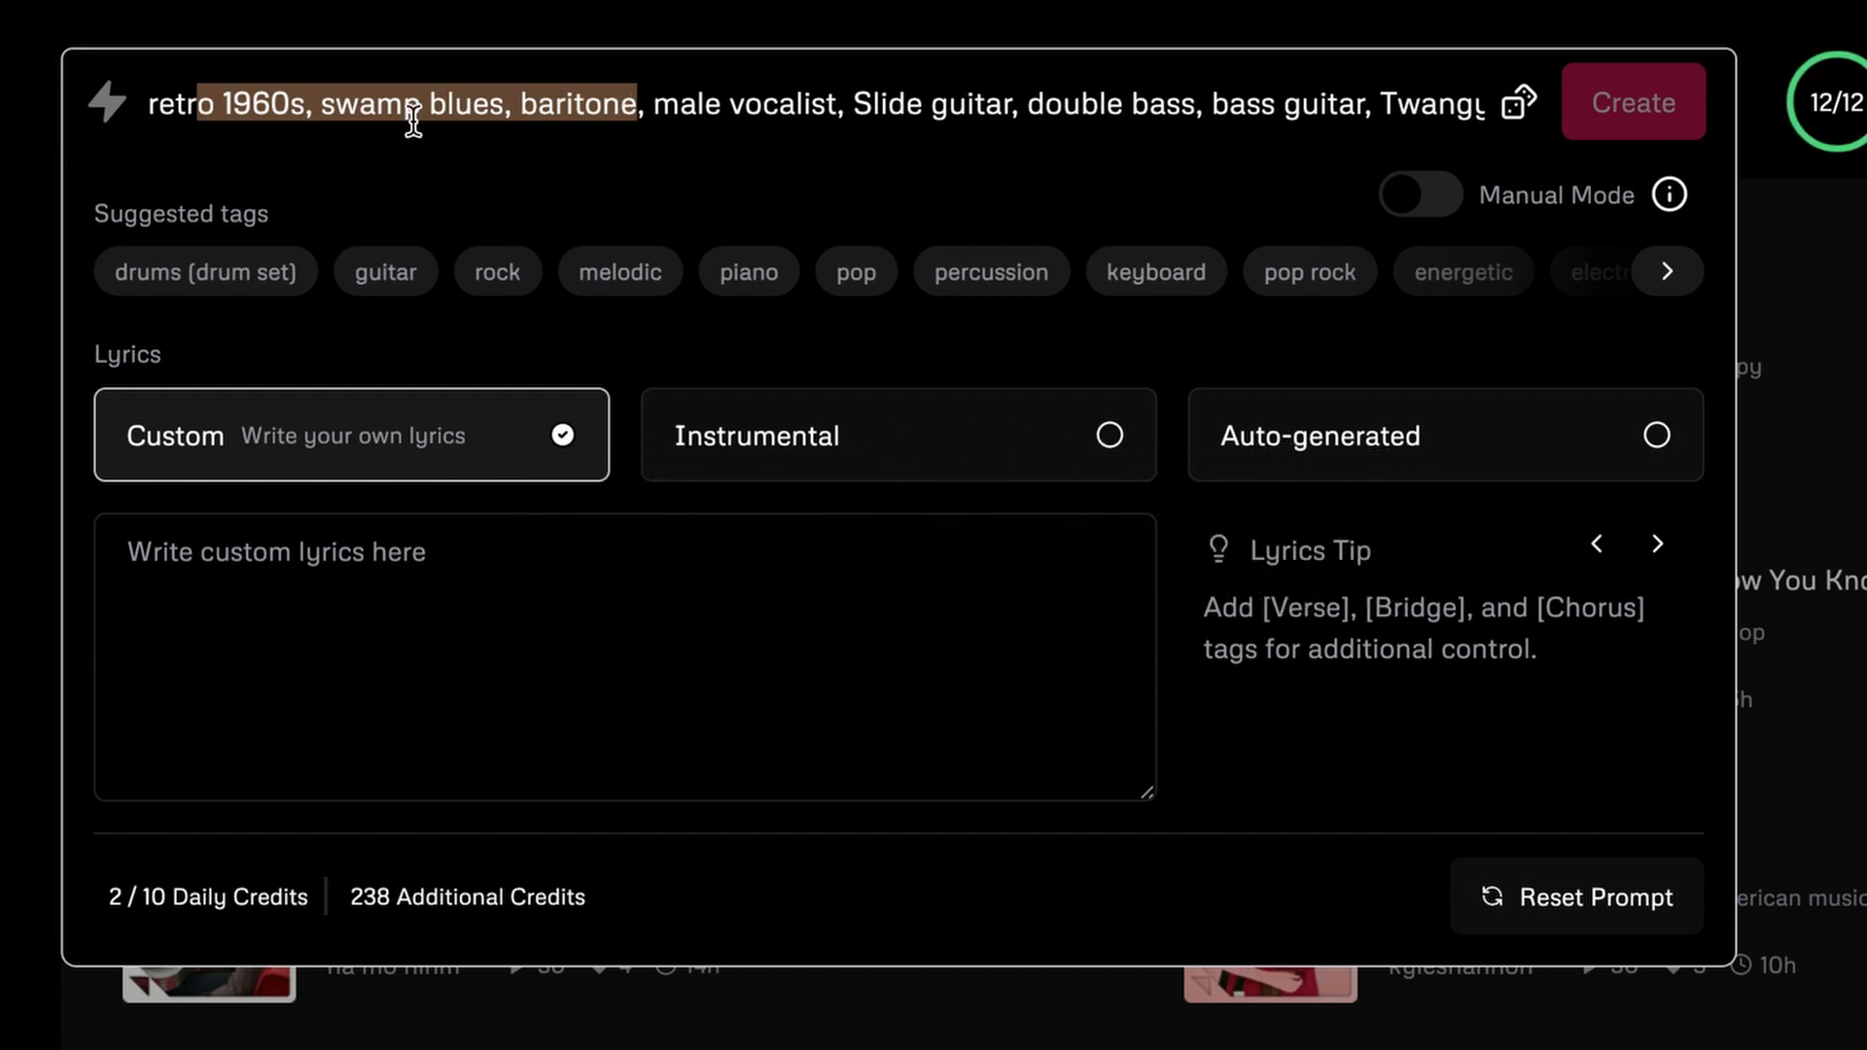
pyautogui.click(185, 102)
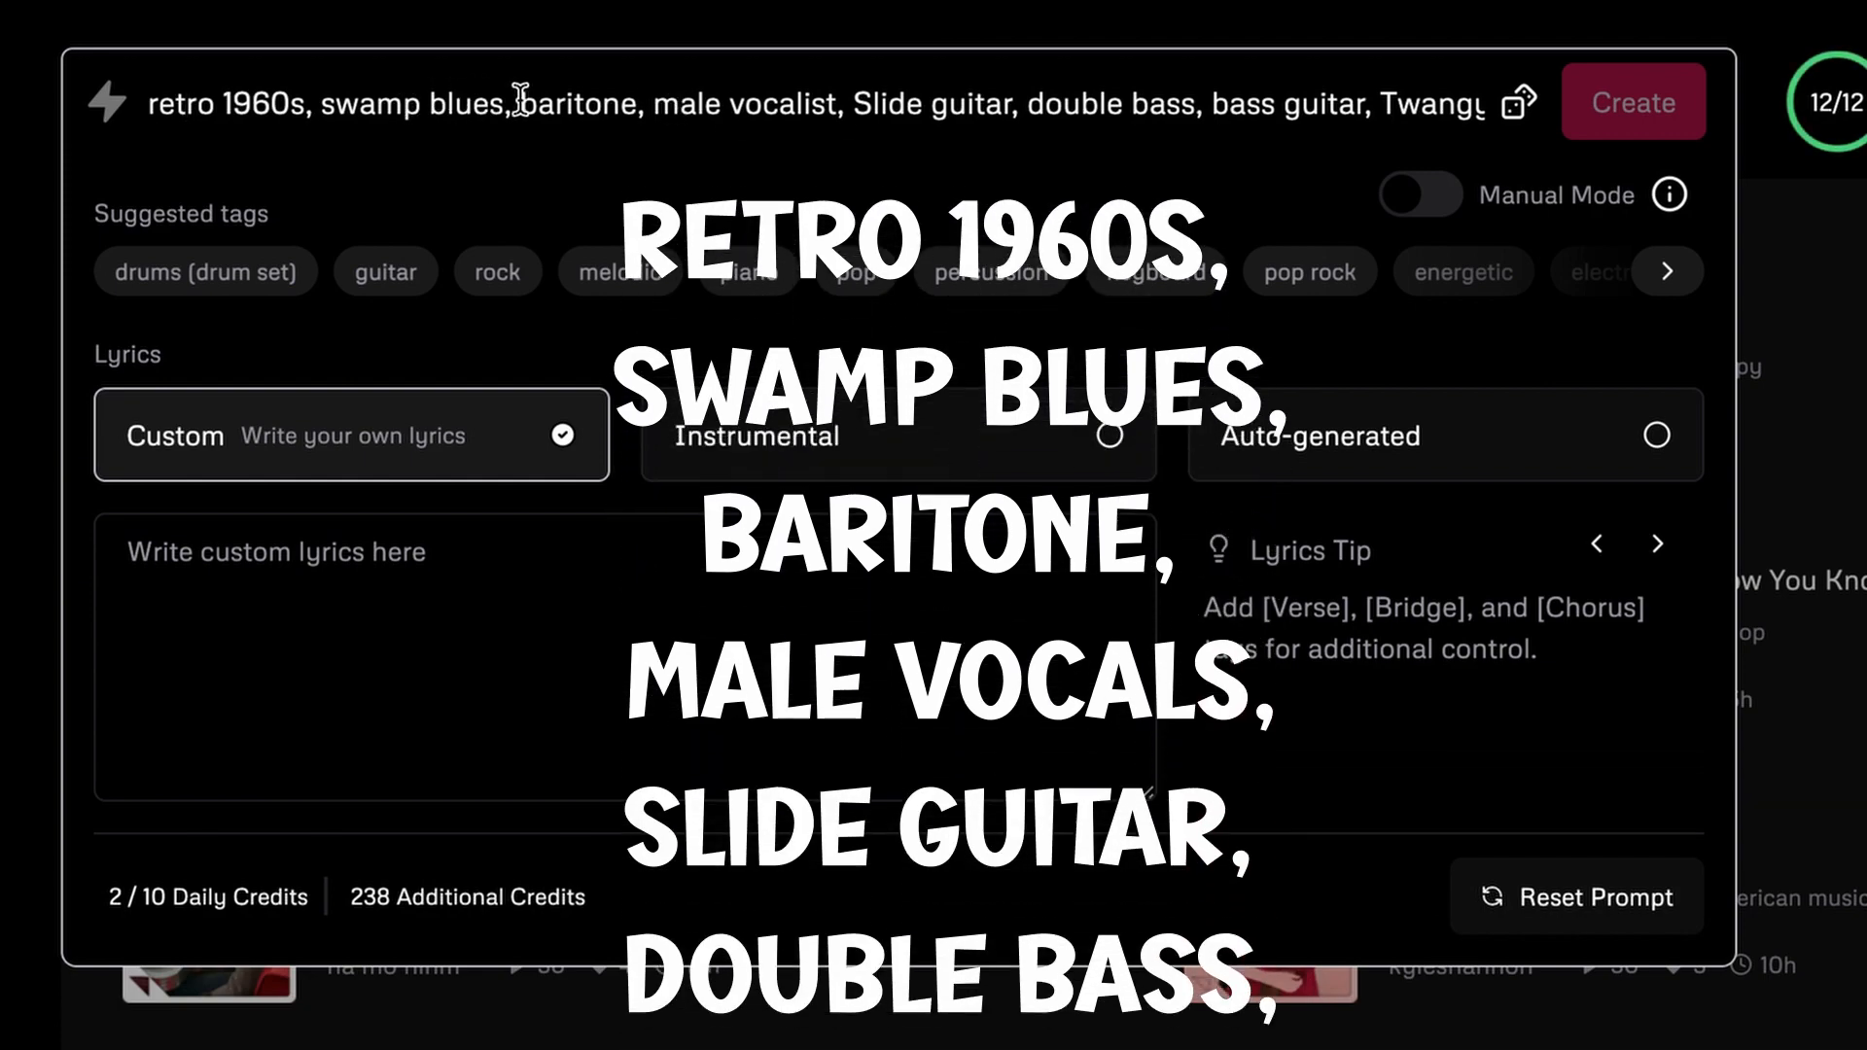
# - Read through the style tags in the song prompt, turn on Manual Mode and view its explanation
pyautogui.hscroll(2, 882, 101)
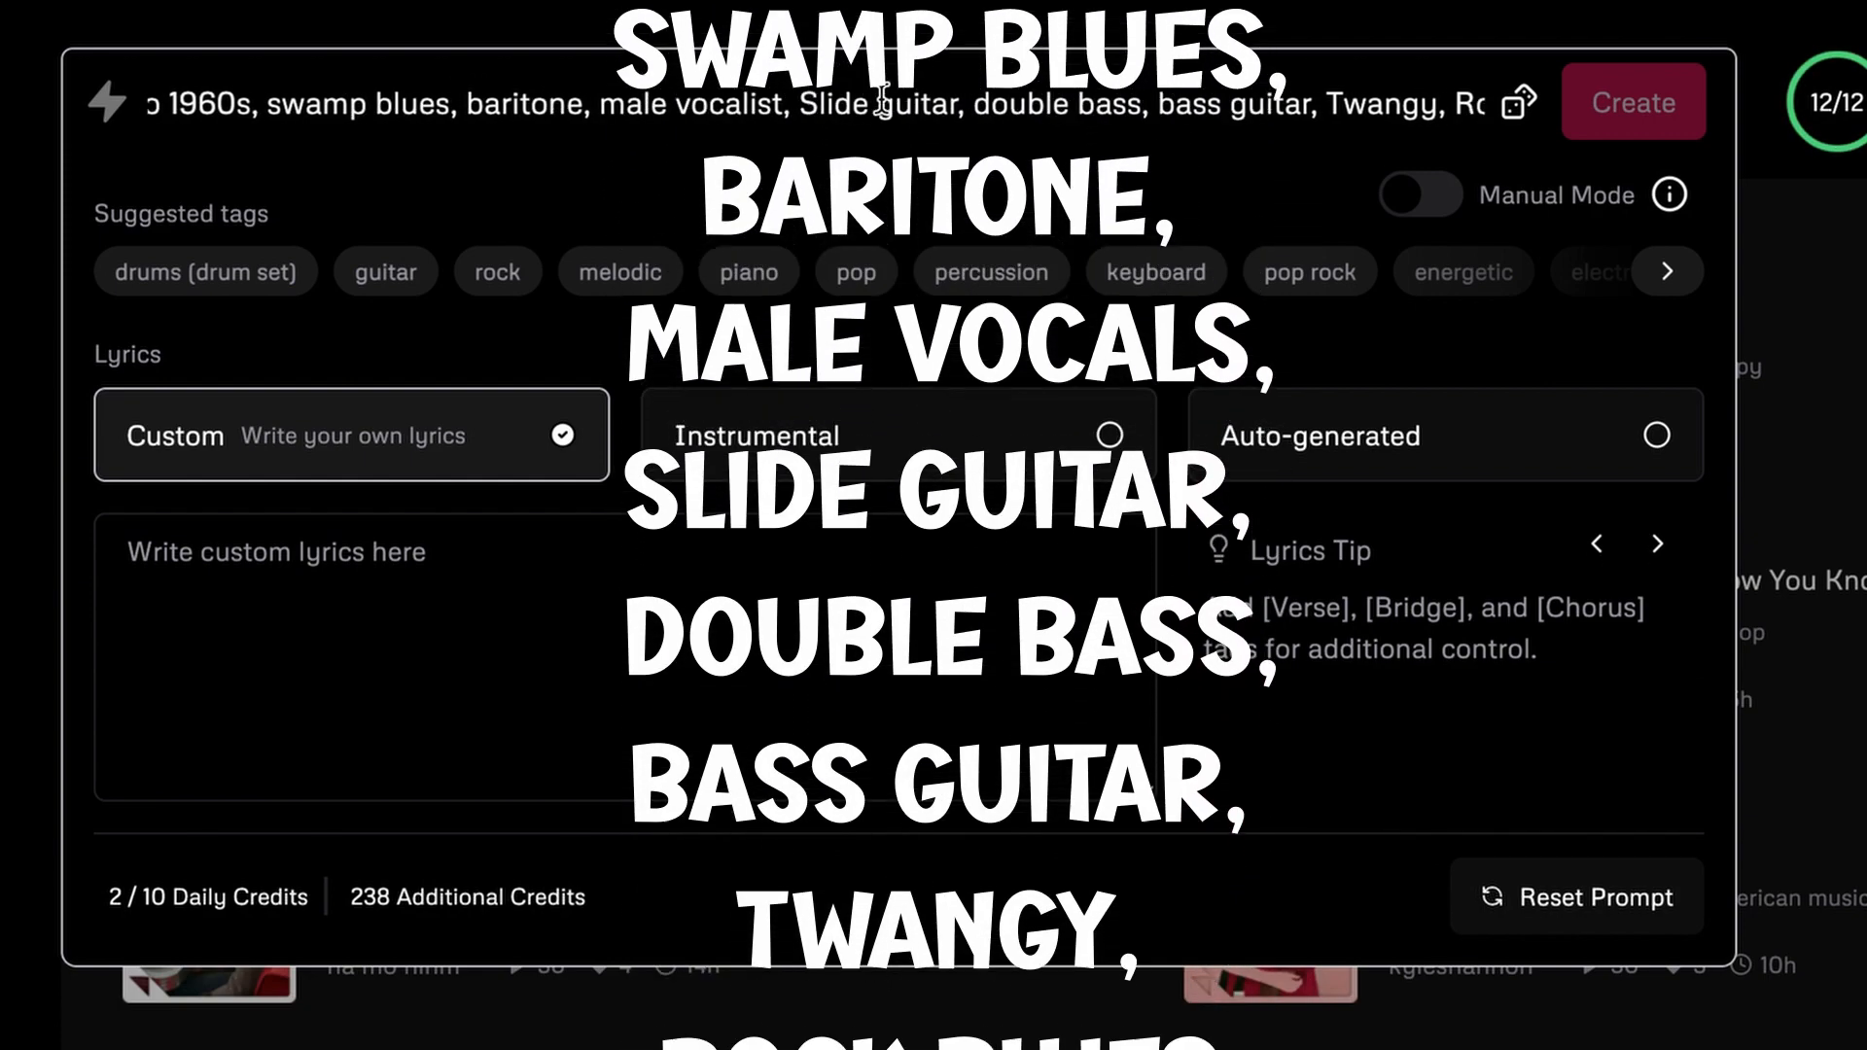
pyautogui.hscroll(1, 882, 101)
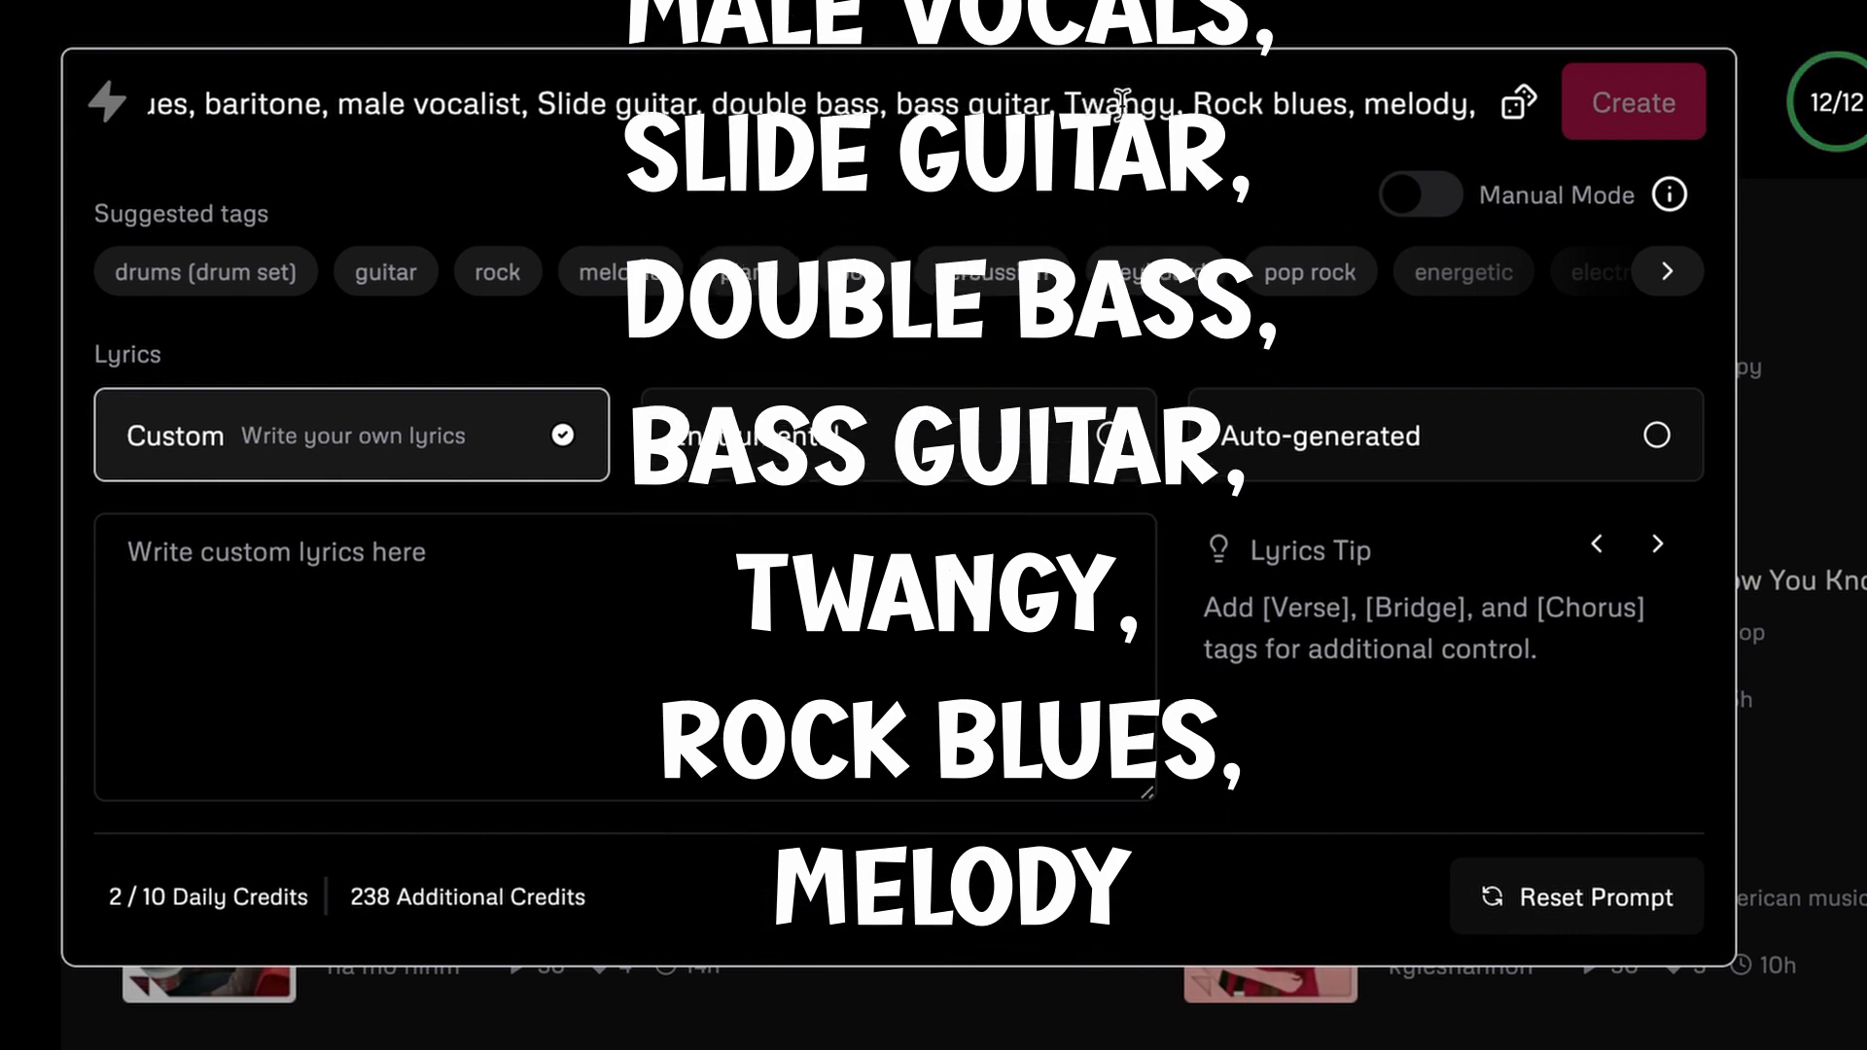
pyautogui.hscroll(-3, 1121, 105)
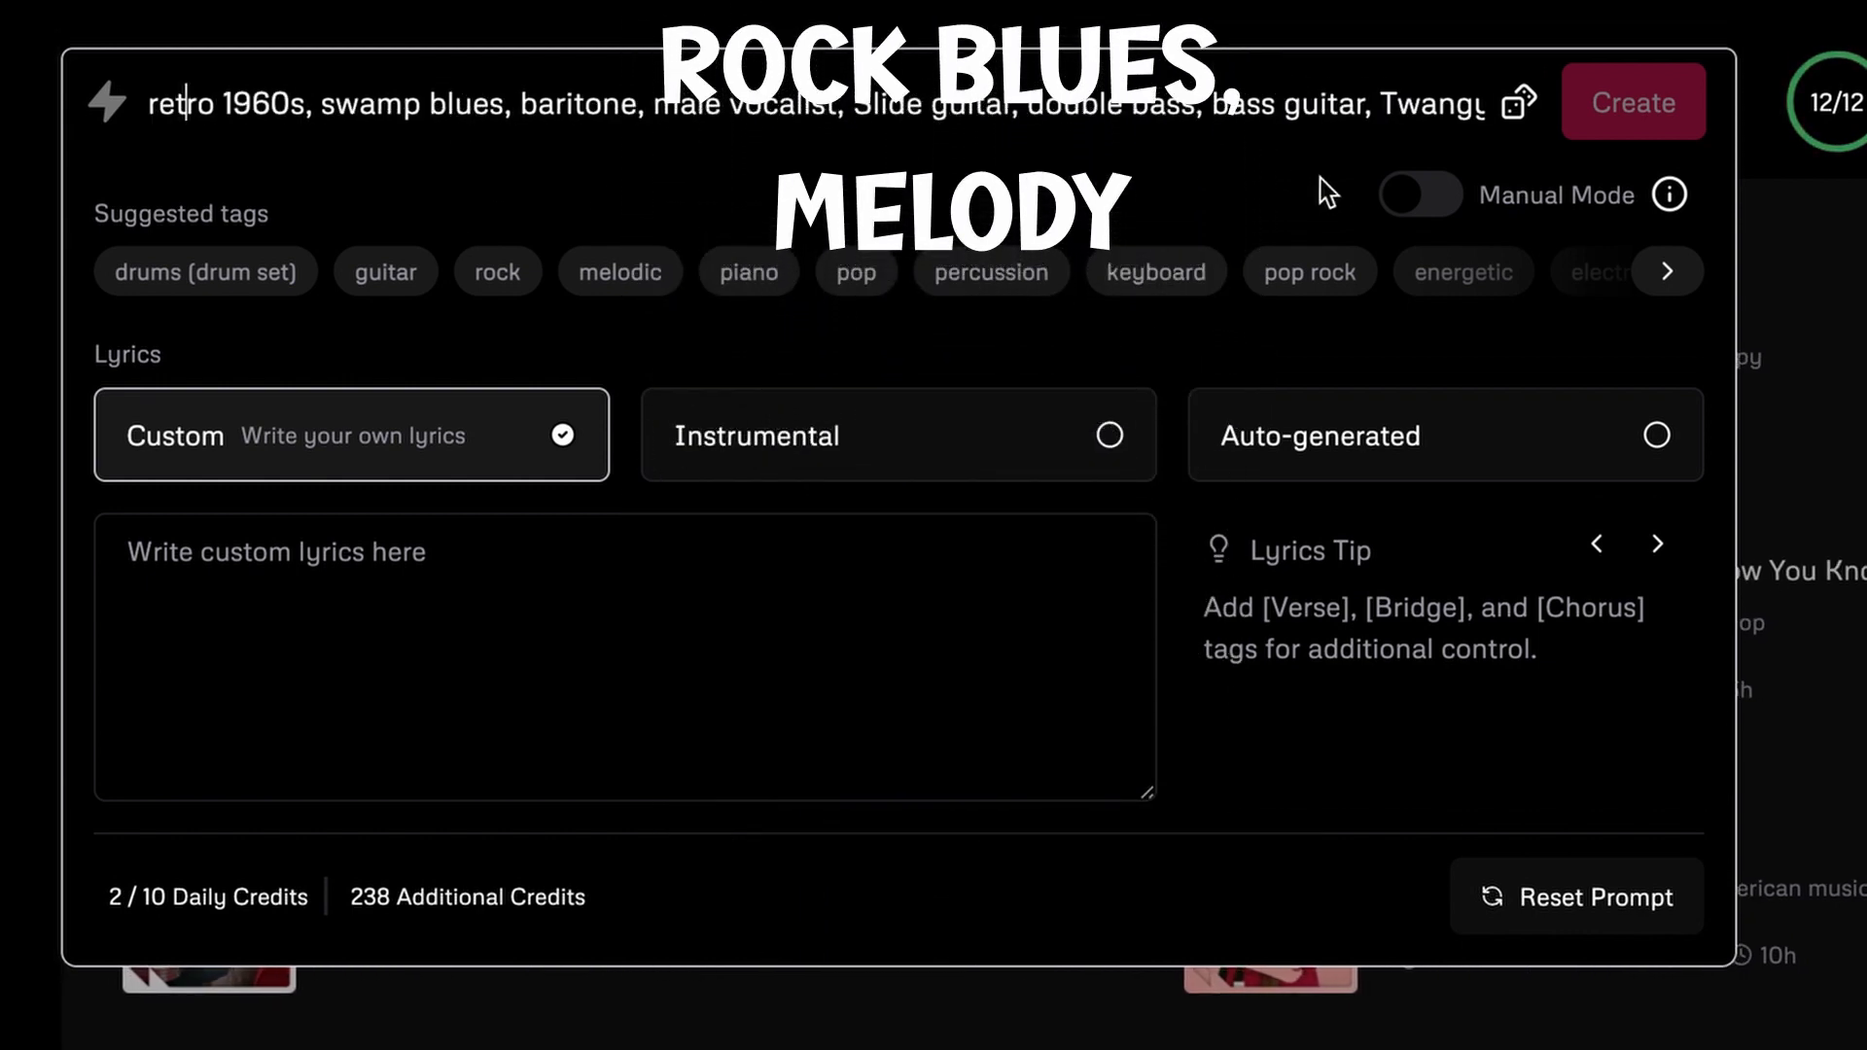
pyautogui.click(1597, 195)
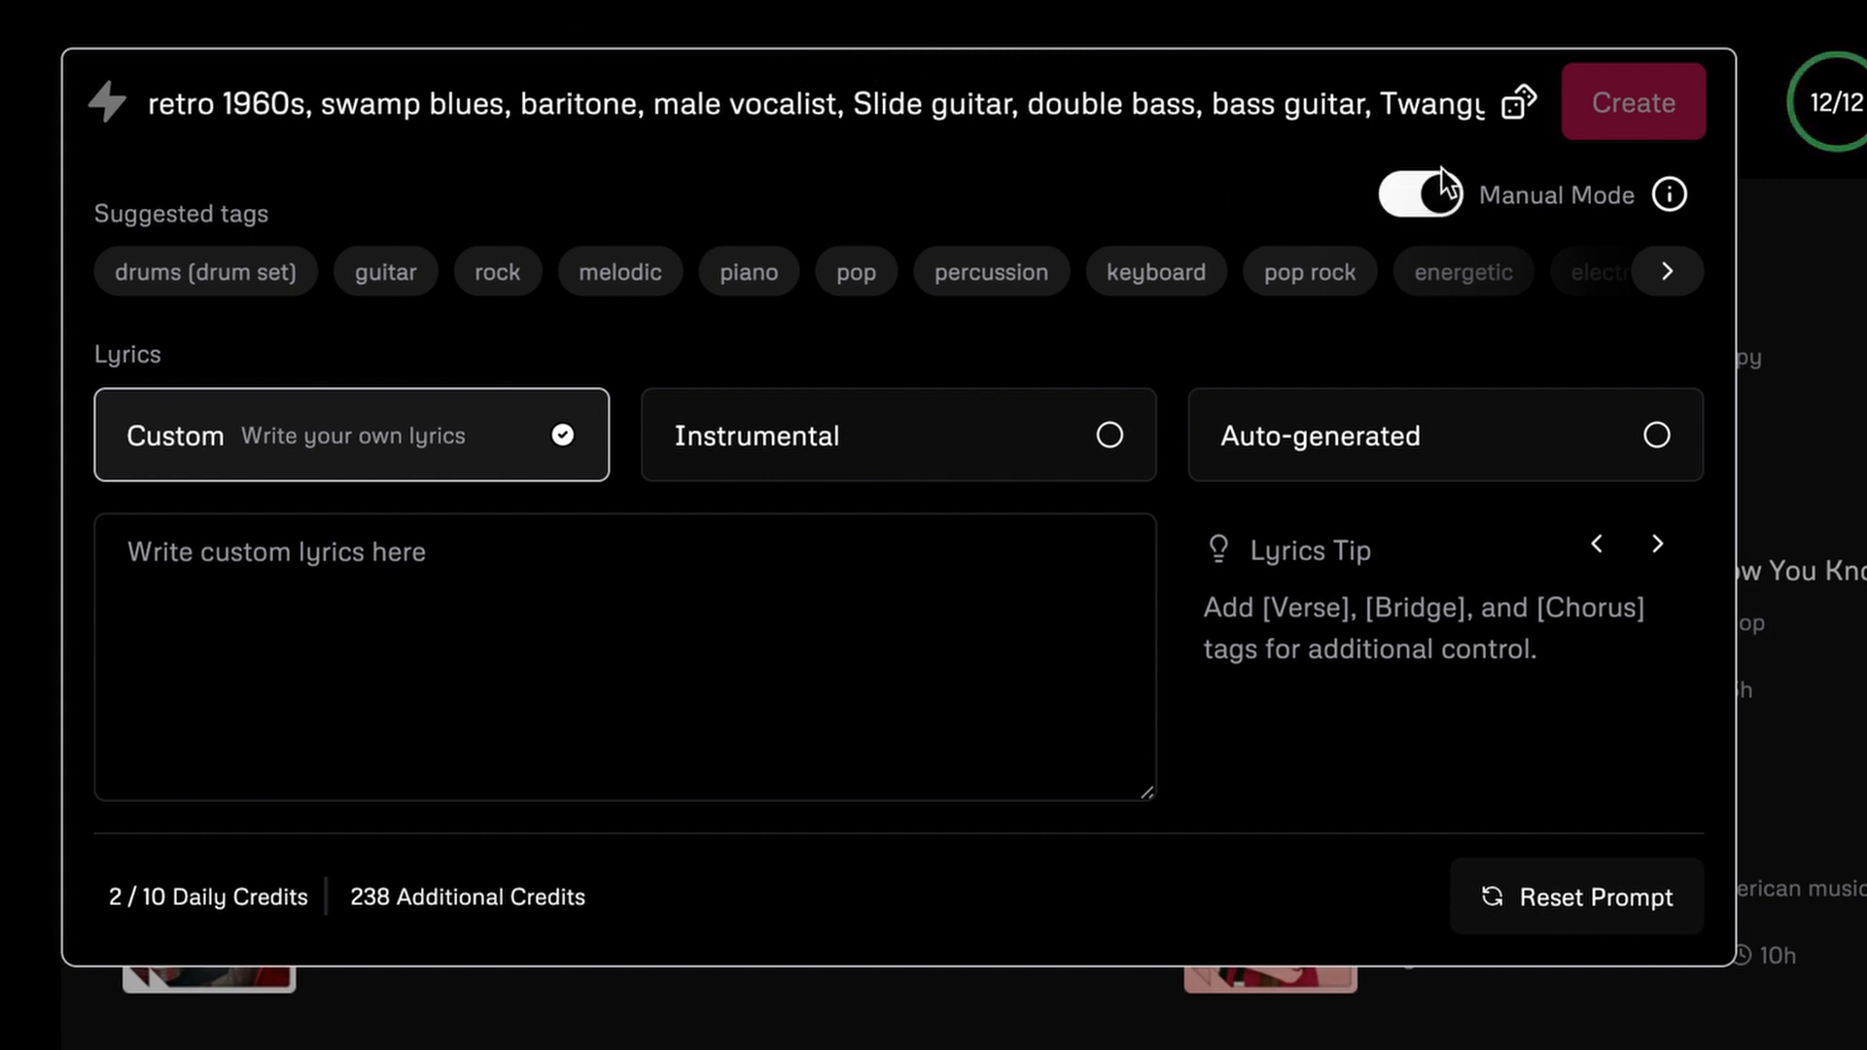
pyautogui.moveTo(1670, 194)
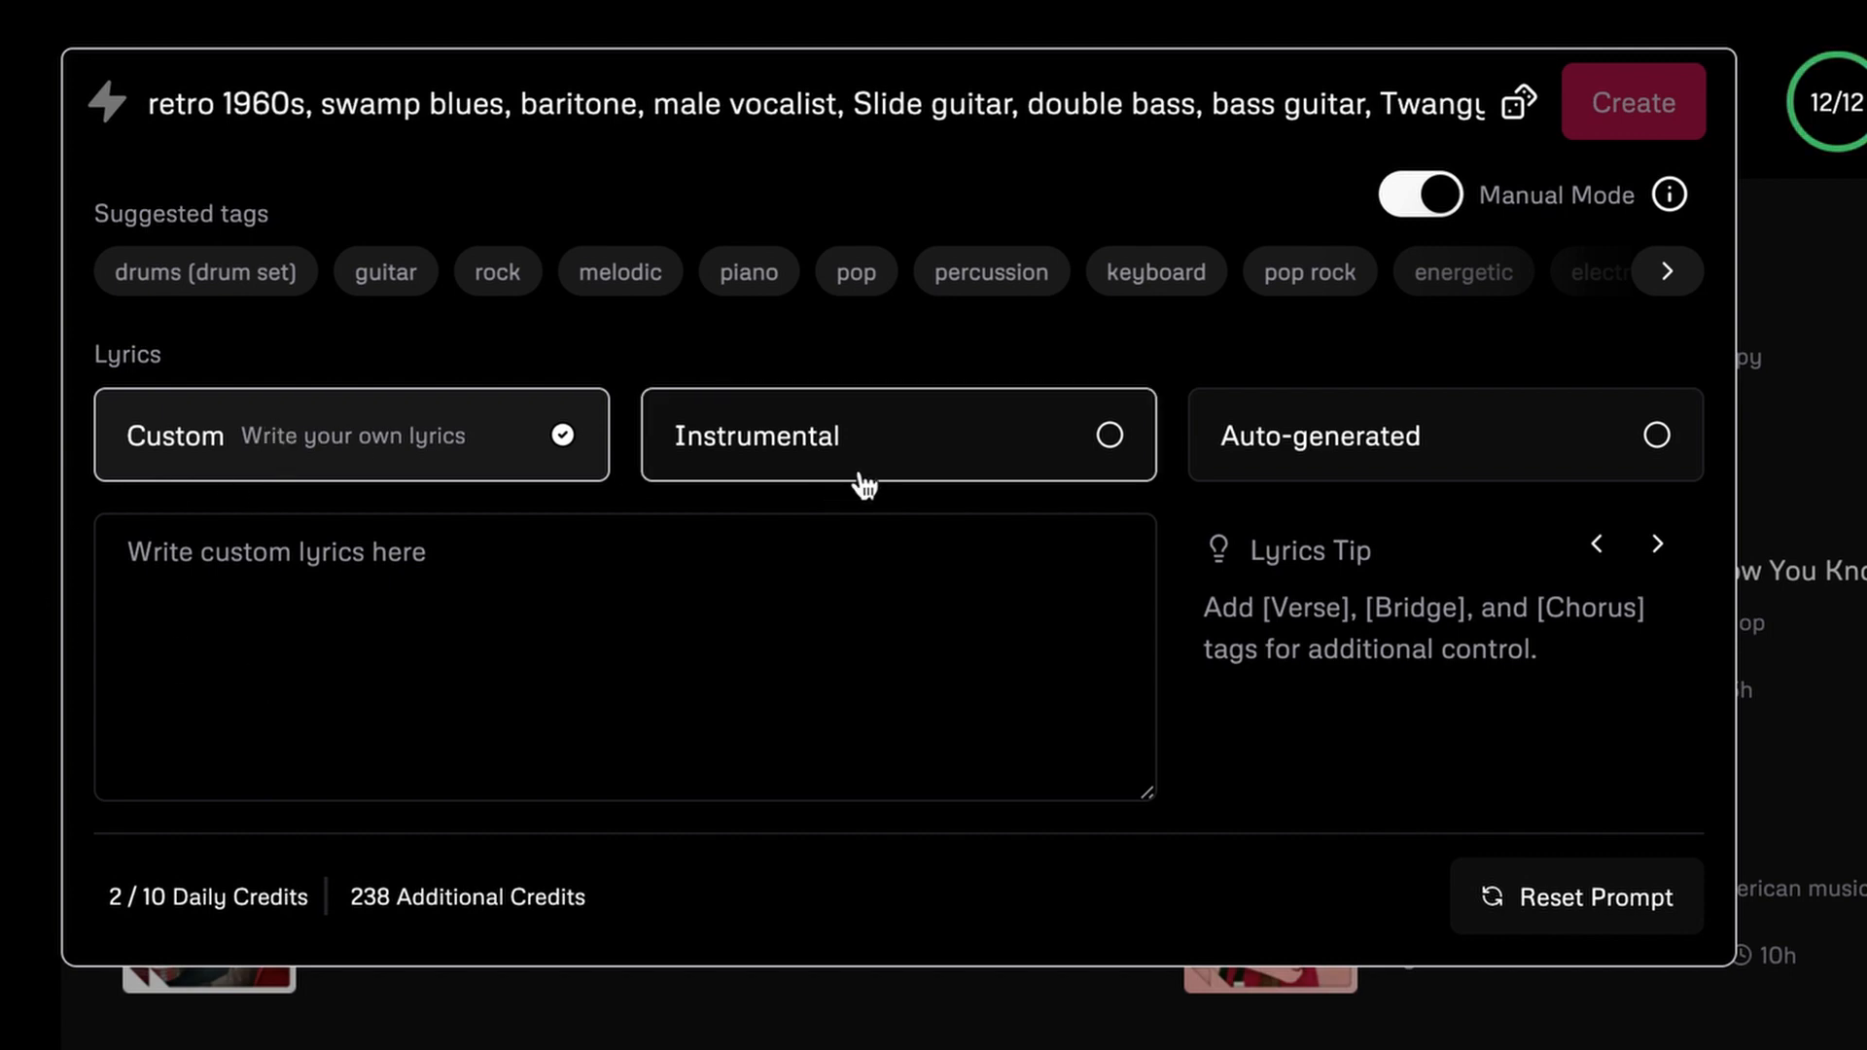
# - Try the Instrumental and Auto-generated lyrics modes in place of Custom
pyautogui.click(816, 438)
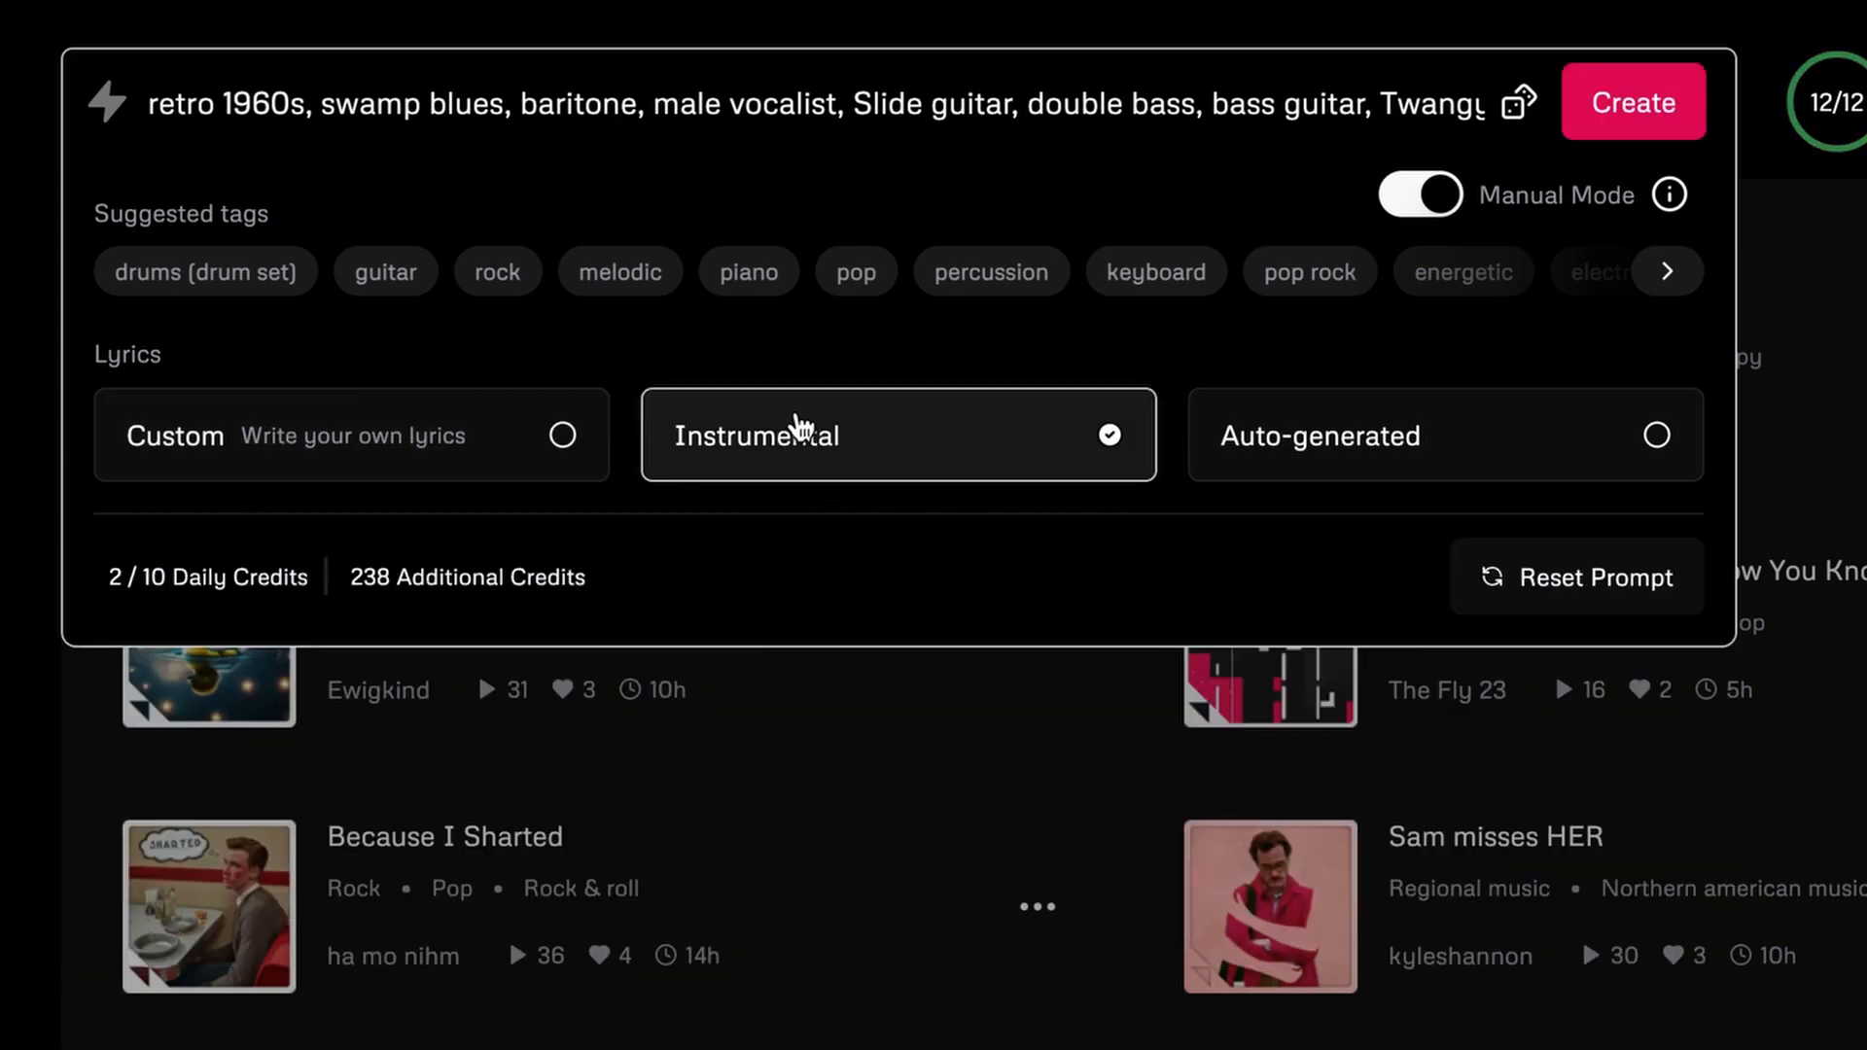
pyautogui.click(1468, 443)
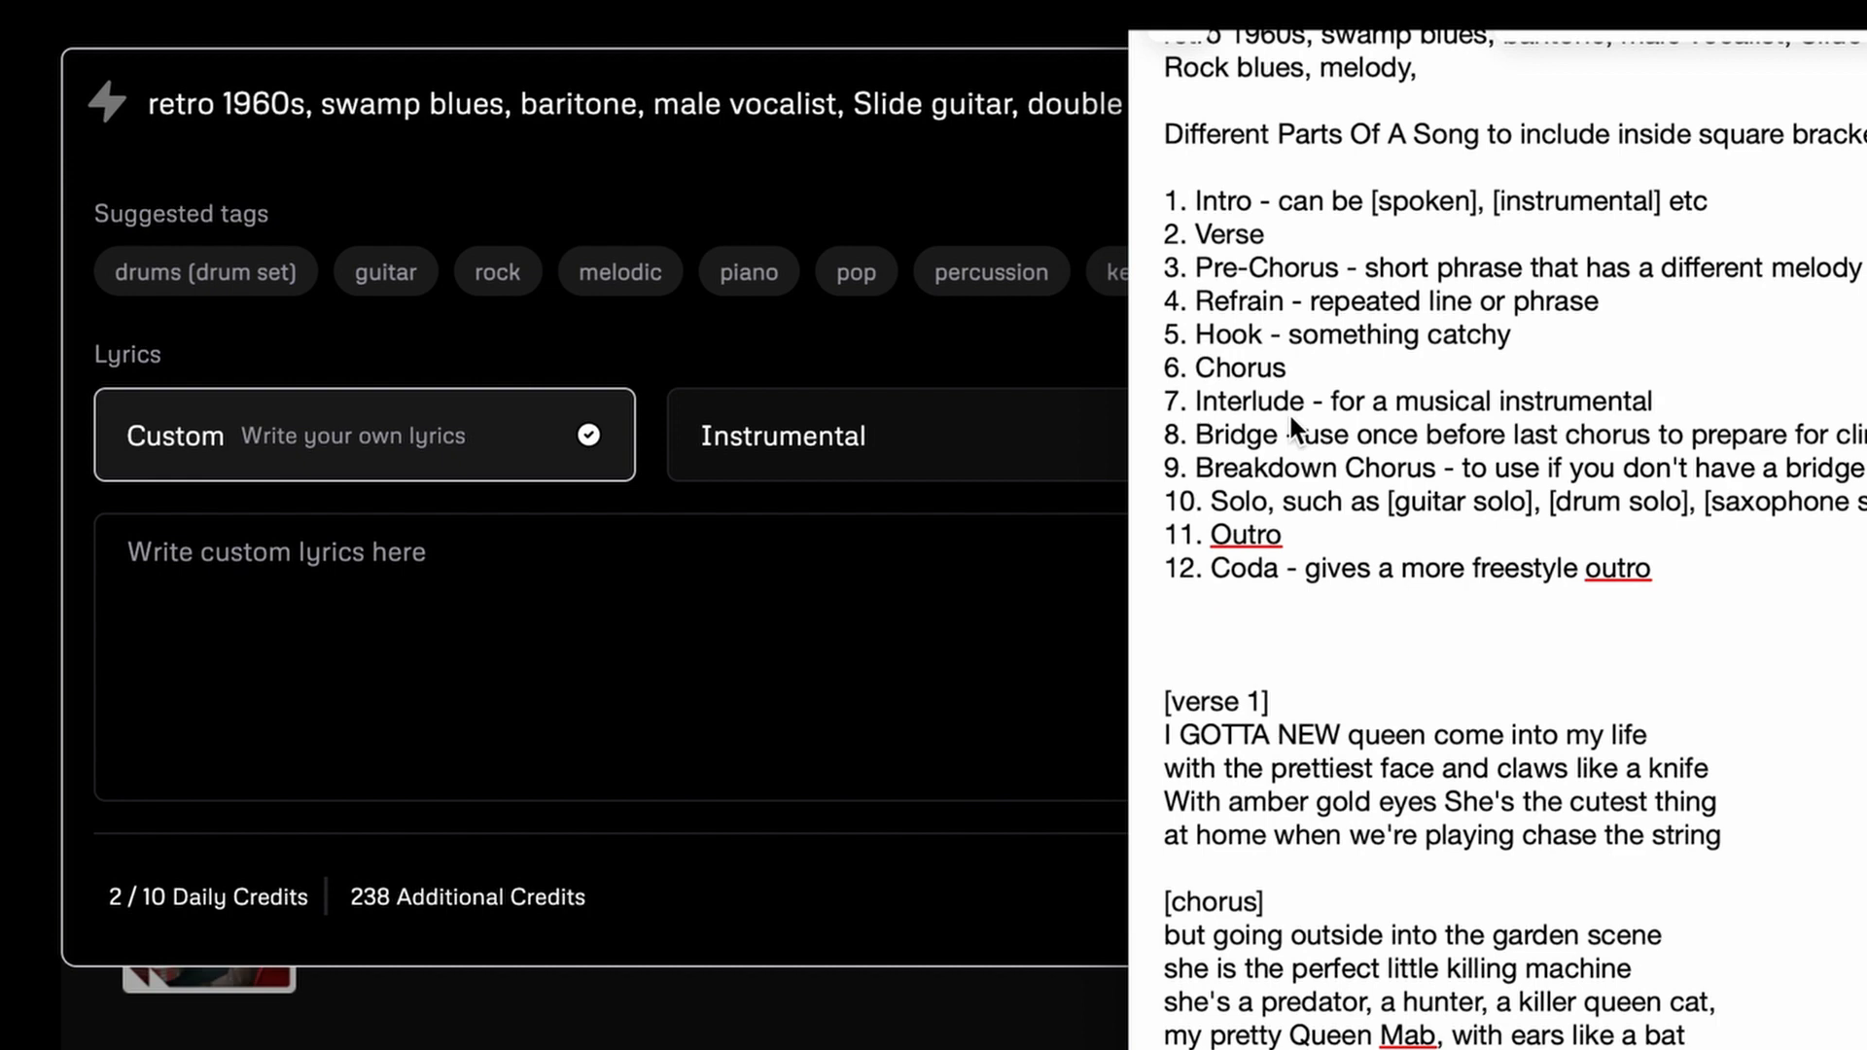
# - Copy verse 1 and the first chorus, with their bracketed labels, from the QUEEN MAB note into the custom lyrics
pyautogui.scroll(2, 1287, 411)
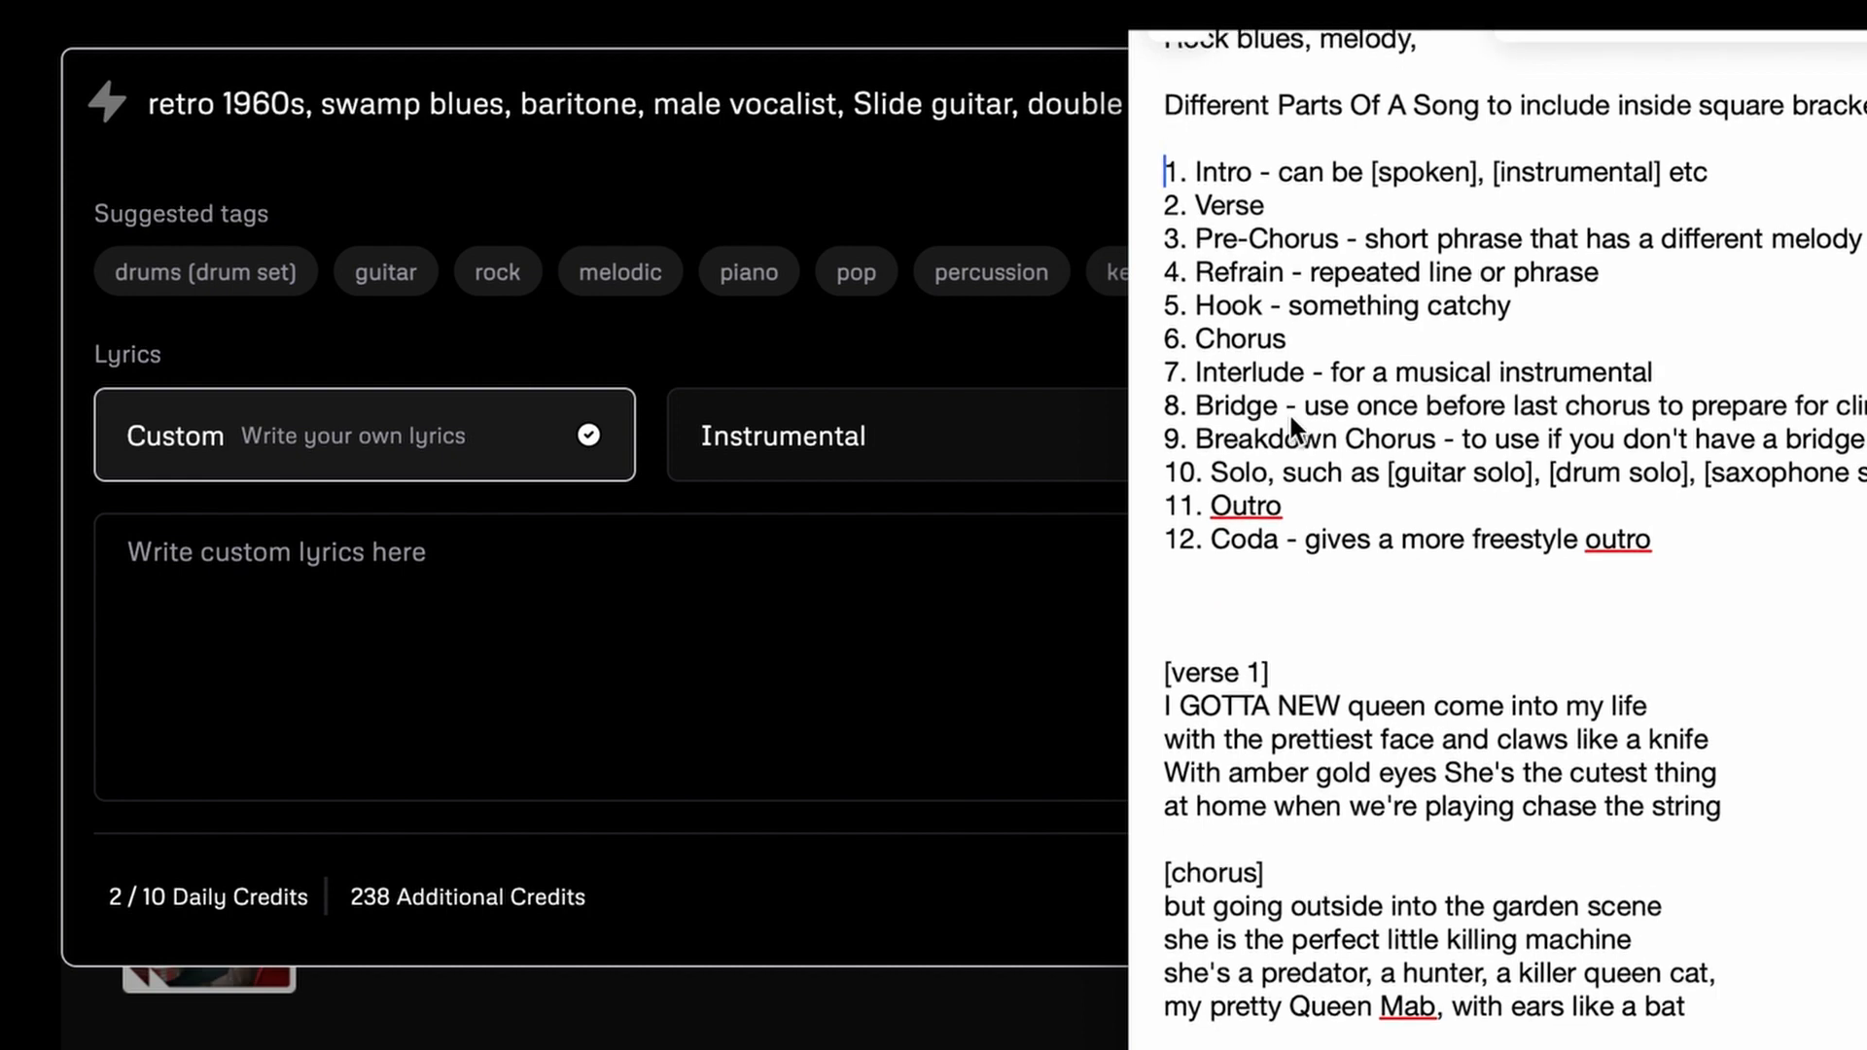
pyautogui.scroll(-7, 1287, 412)
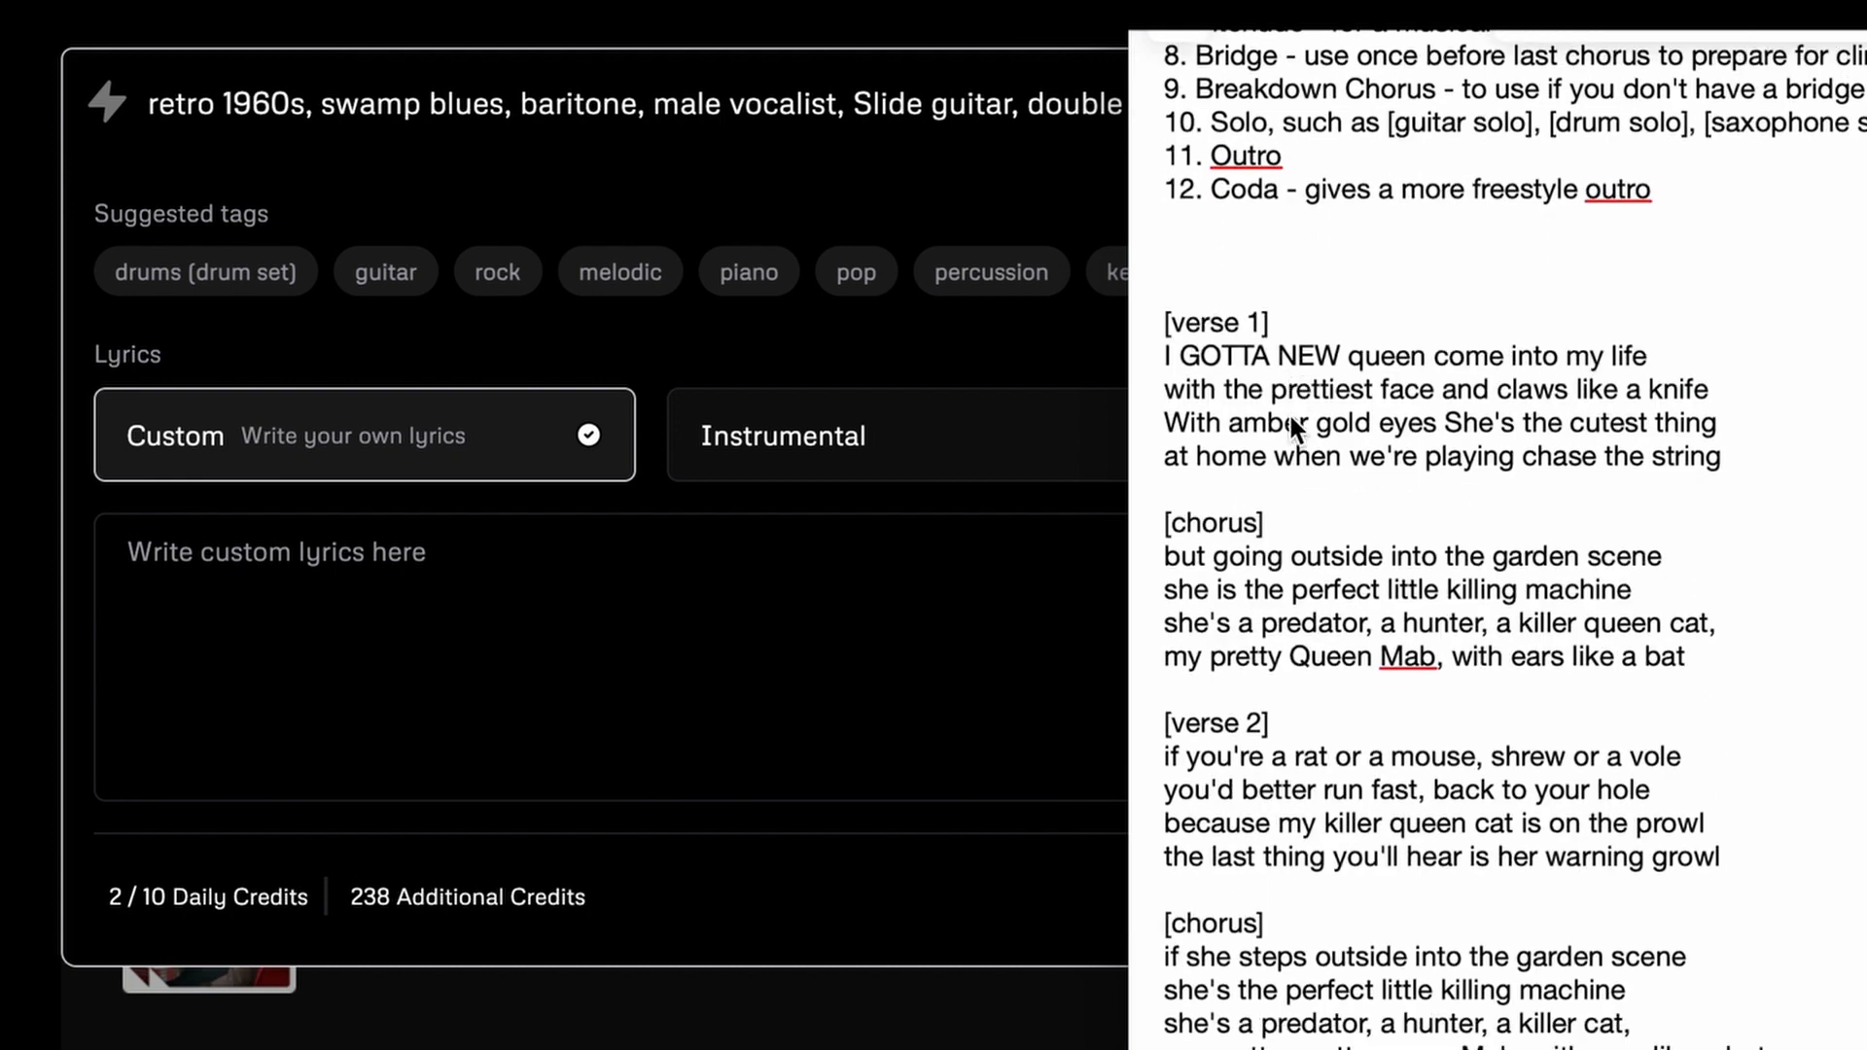
pyautogui.moveTo(1166, 184); pyautogui.dragTo(1759, 540)
pyautogui.hotkey('ctrl', 'c')
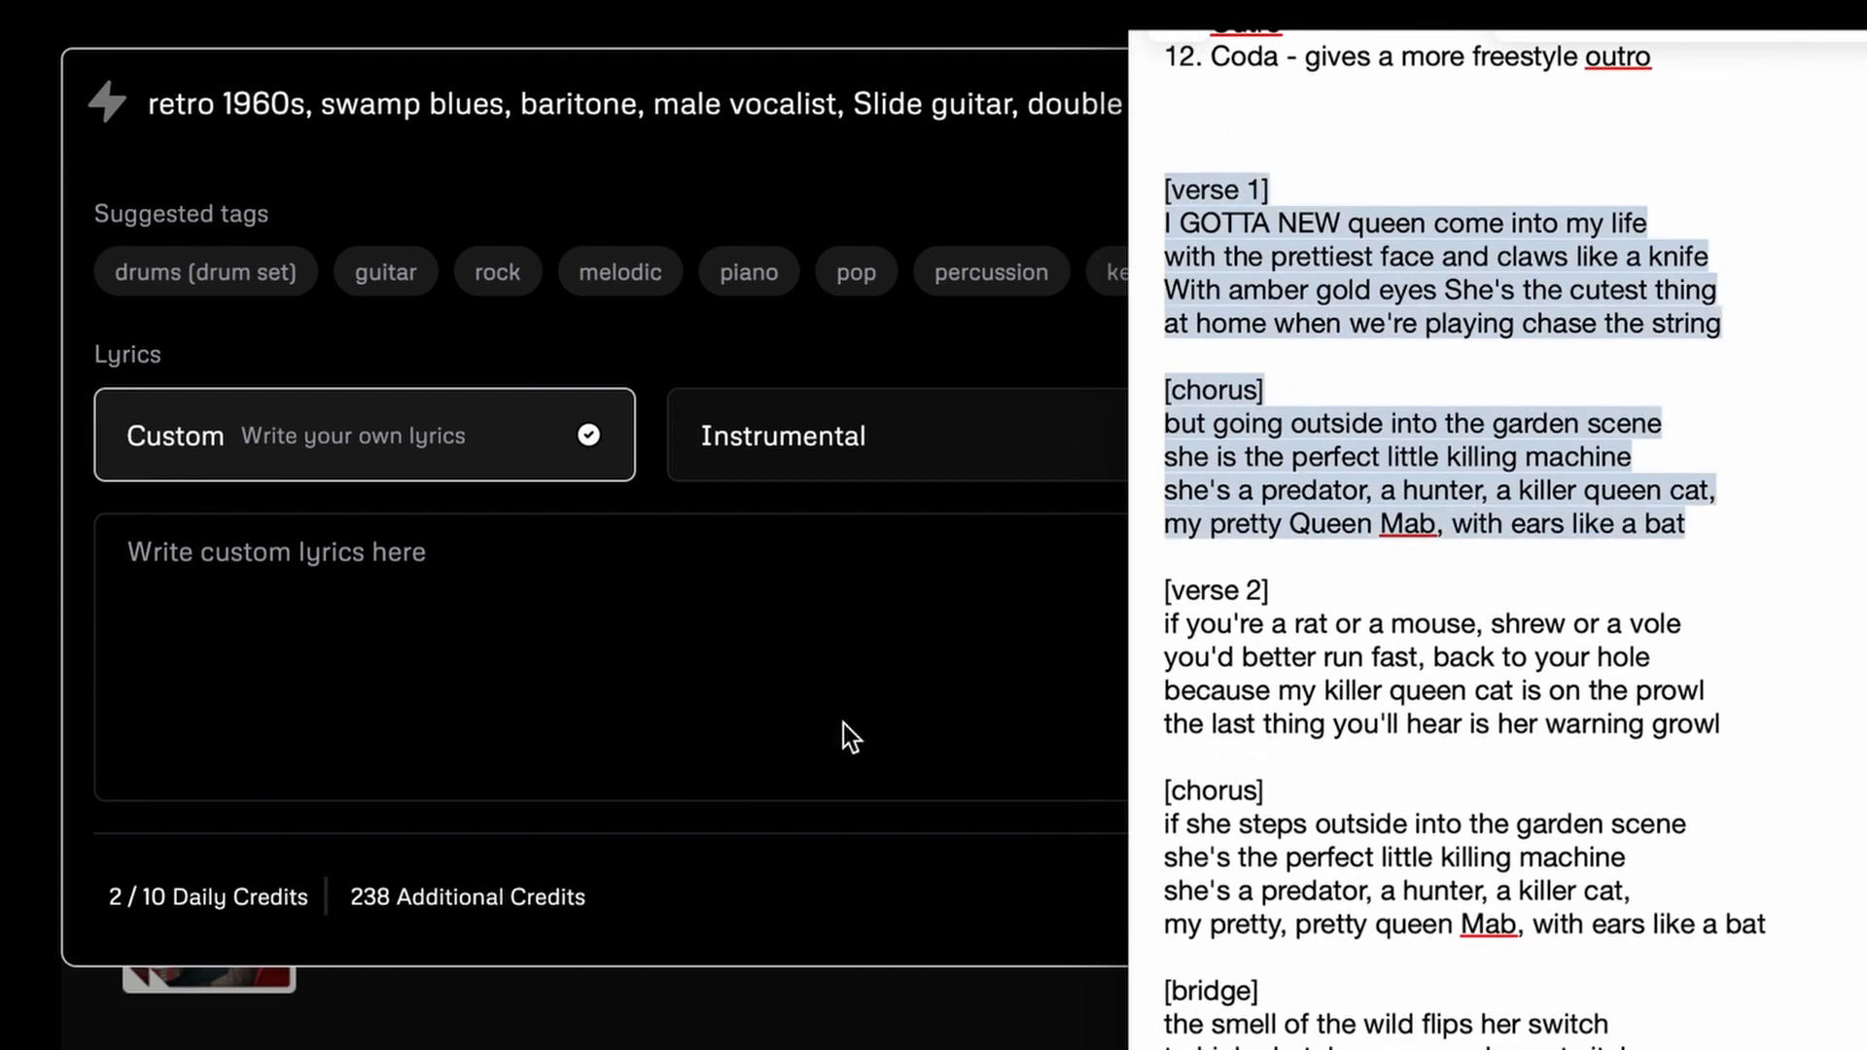
pyautogui.click(334, 557)
pyautogui.click(241, 559)
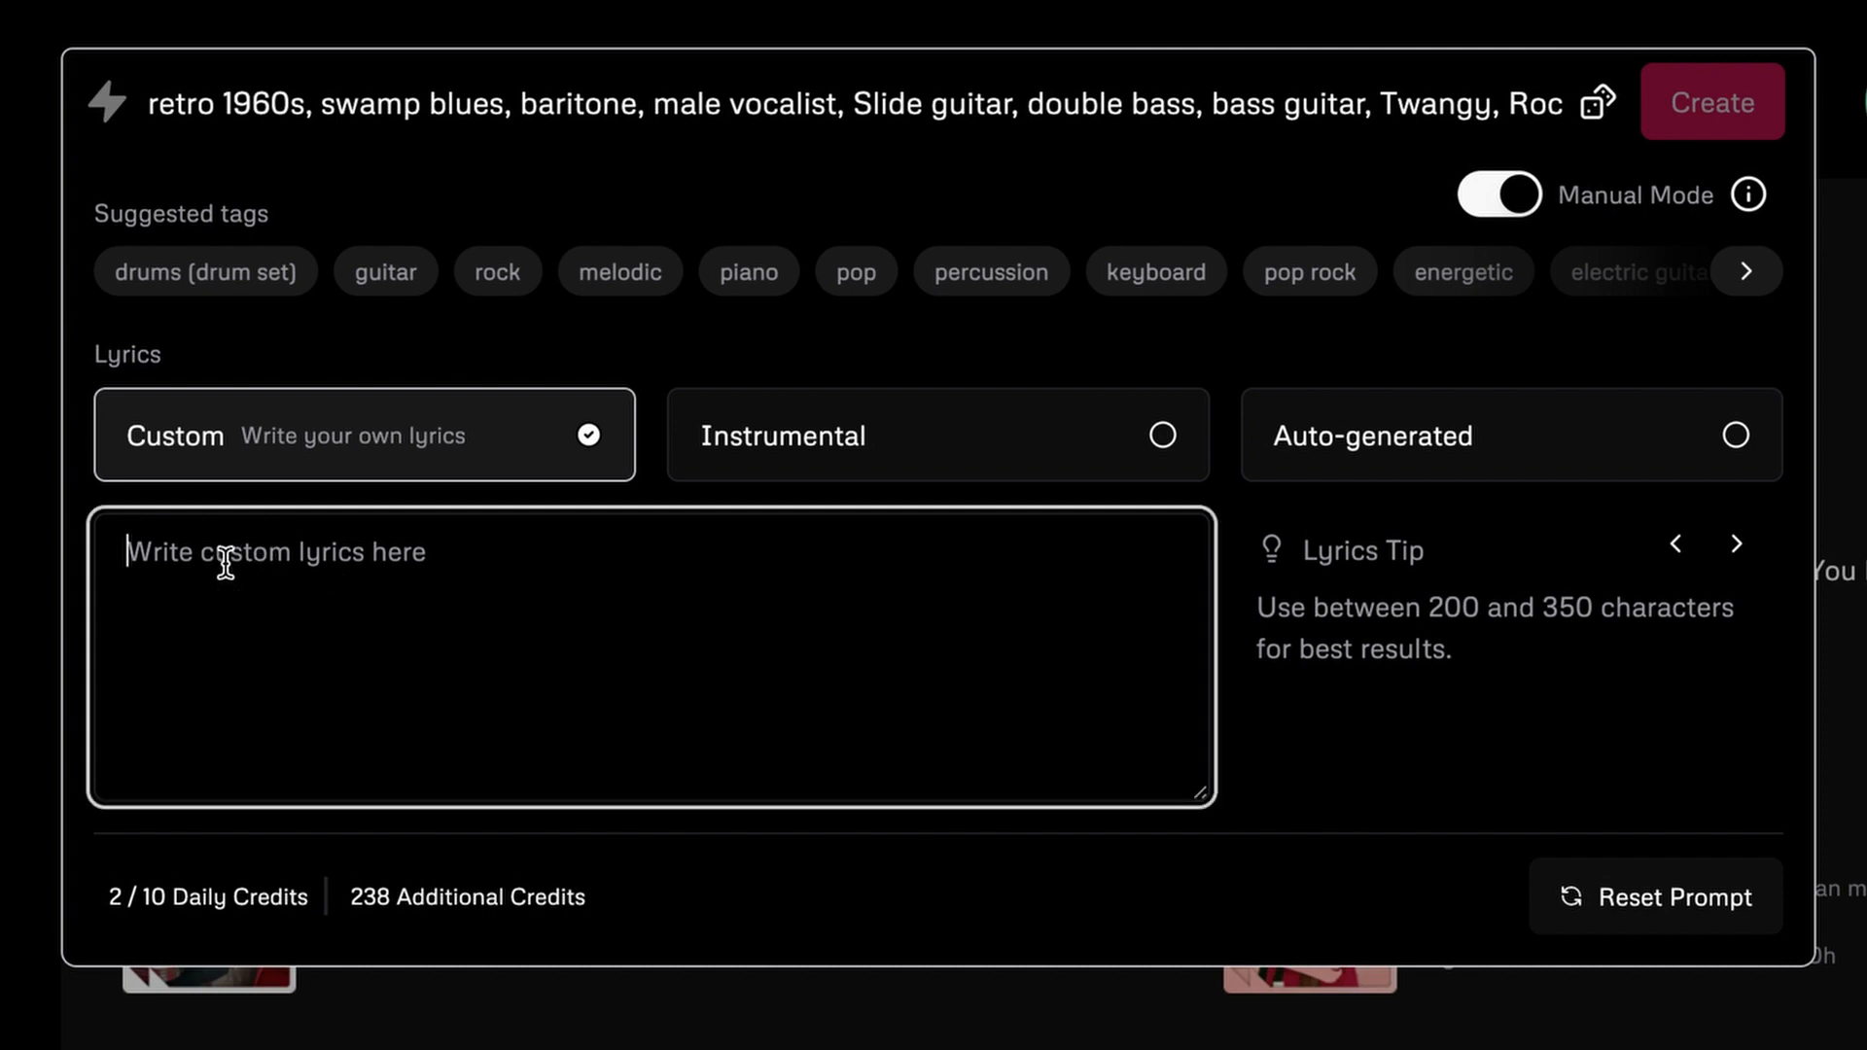
pyautogui.hotkey('ctrl', 'v')
# - Examine the QUEEN MAB note's list of song parts for square brackets and compare it with the labels in the custom lyrics
pyautogui.hotkey('alt', 'Tab')
pyautogui.scroll(6, 1567, 335)
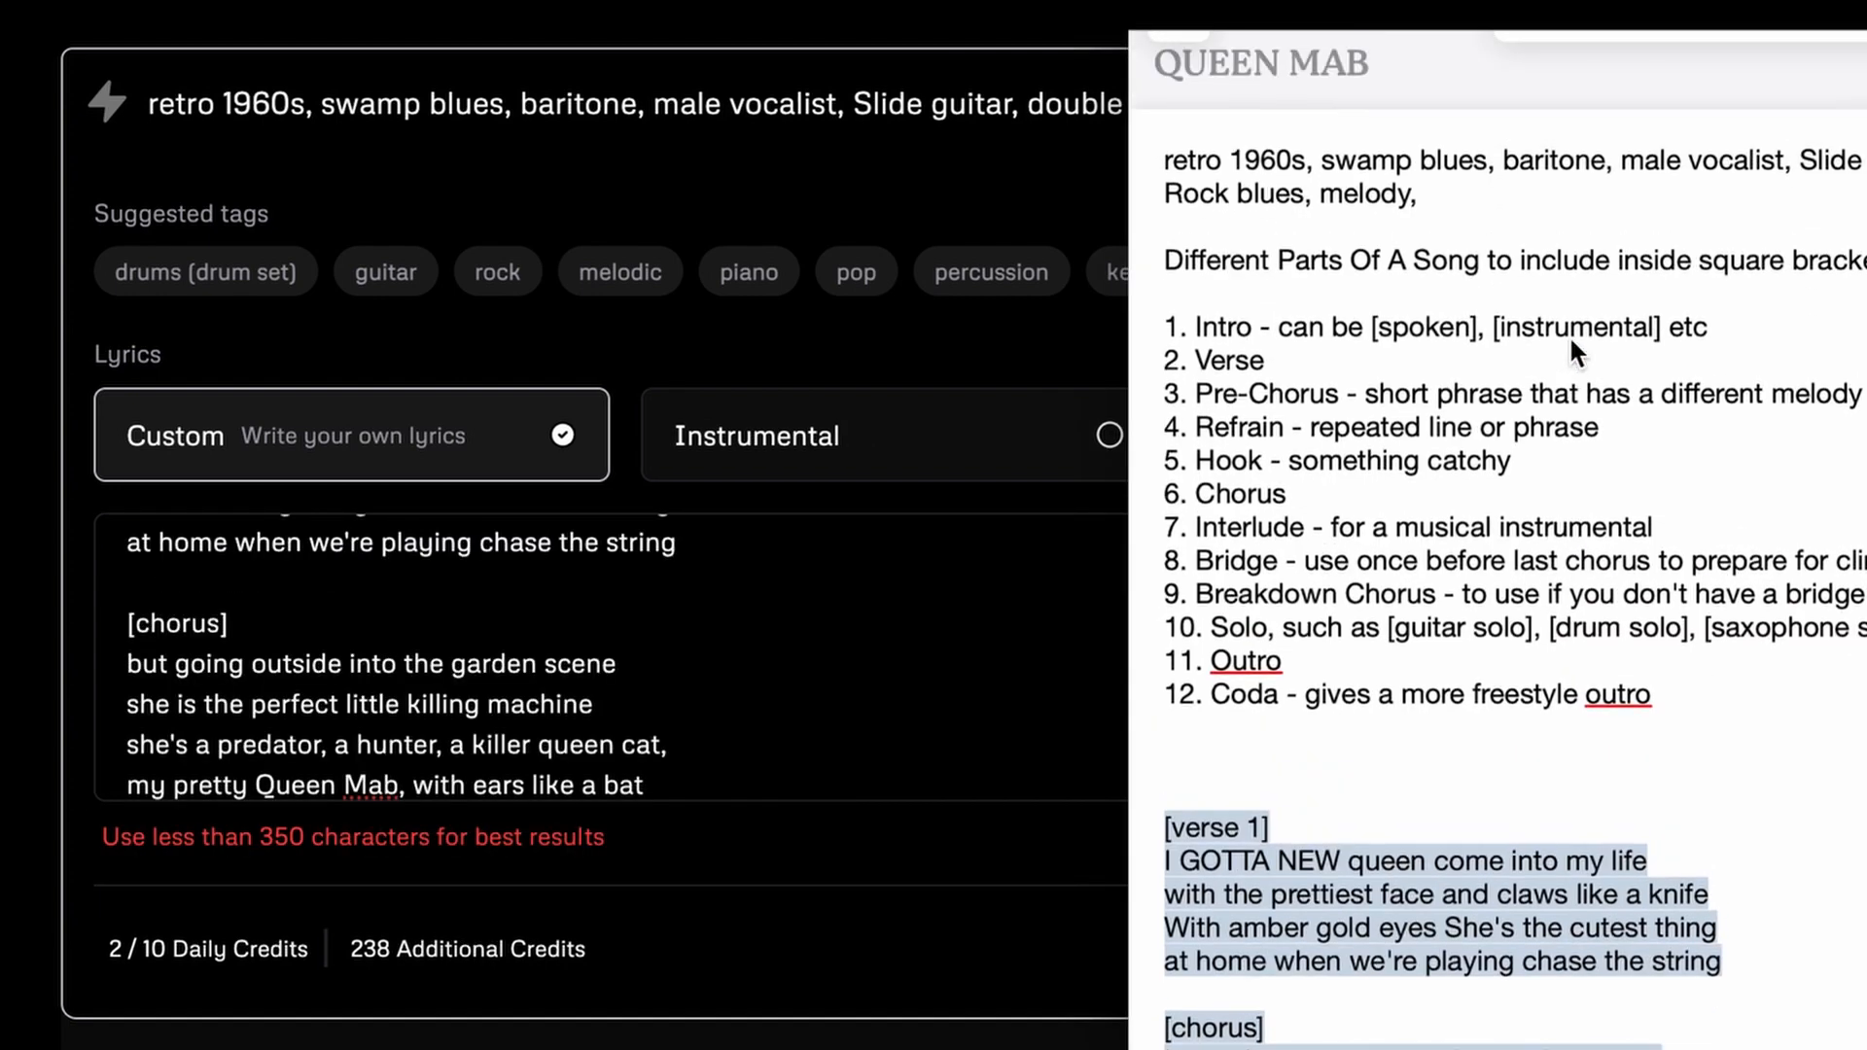
pyautogui.scroll(1, 1234, 364)
pyautogui.moveTo(1166, 302); pyautogui.dragTo(1866, 309)
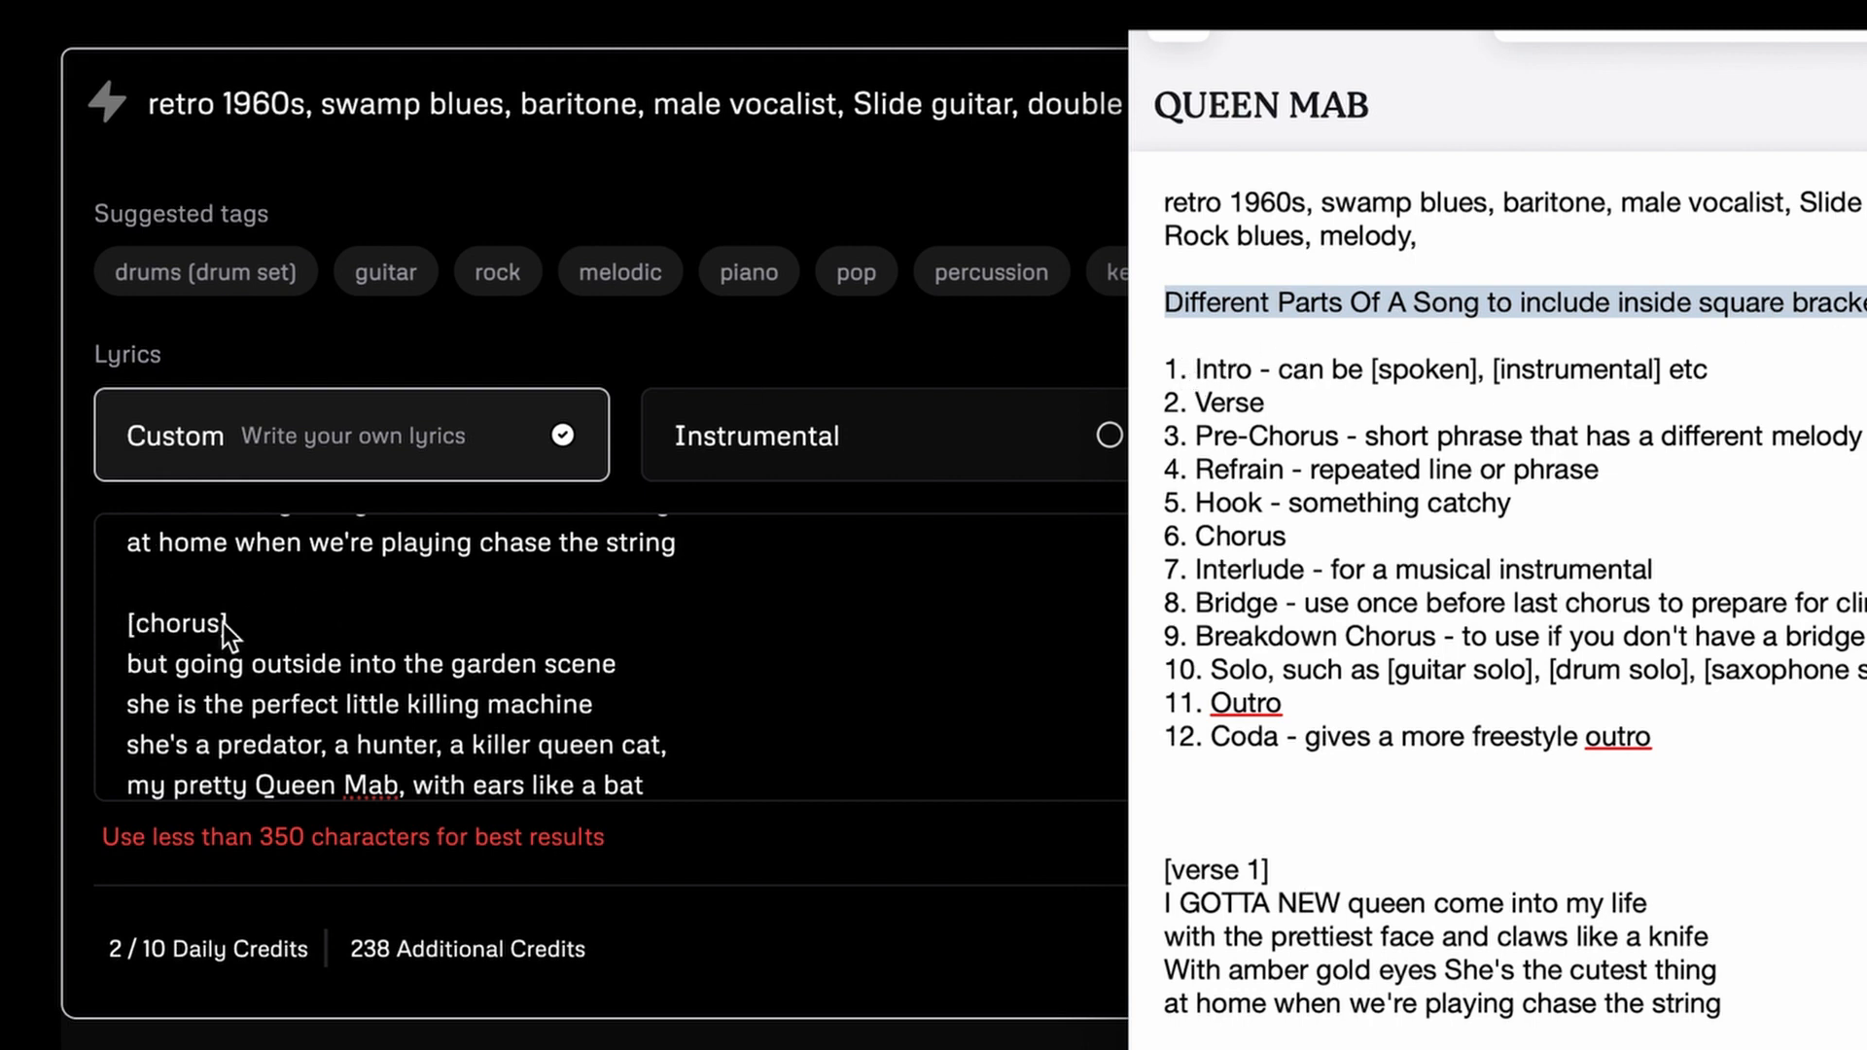
pyautogui.scroll(3, 242, 618)
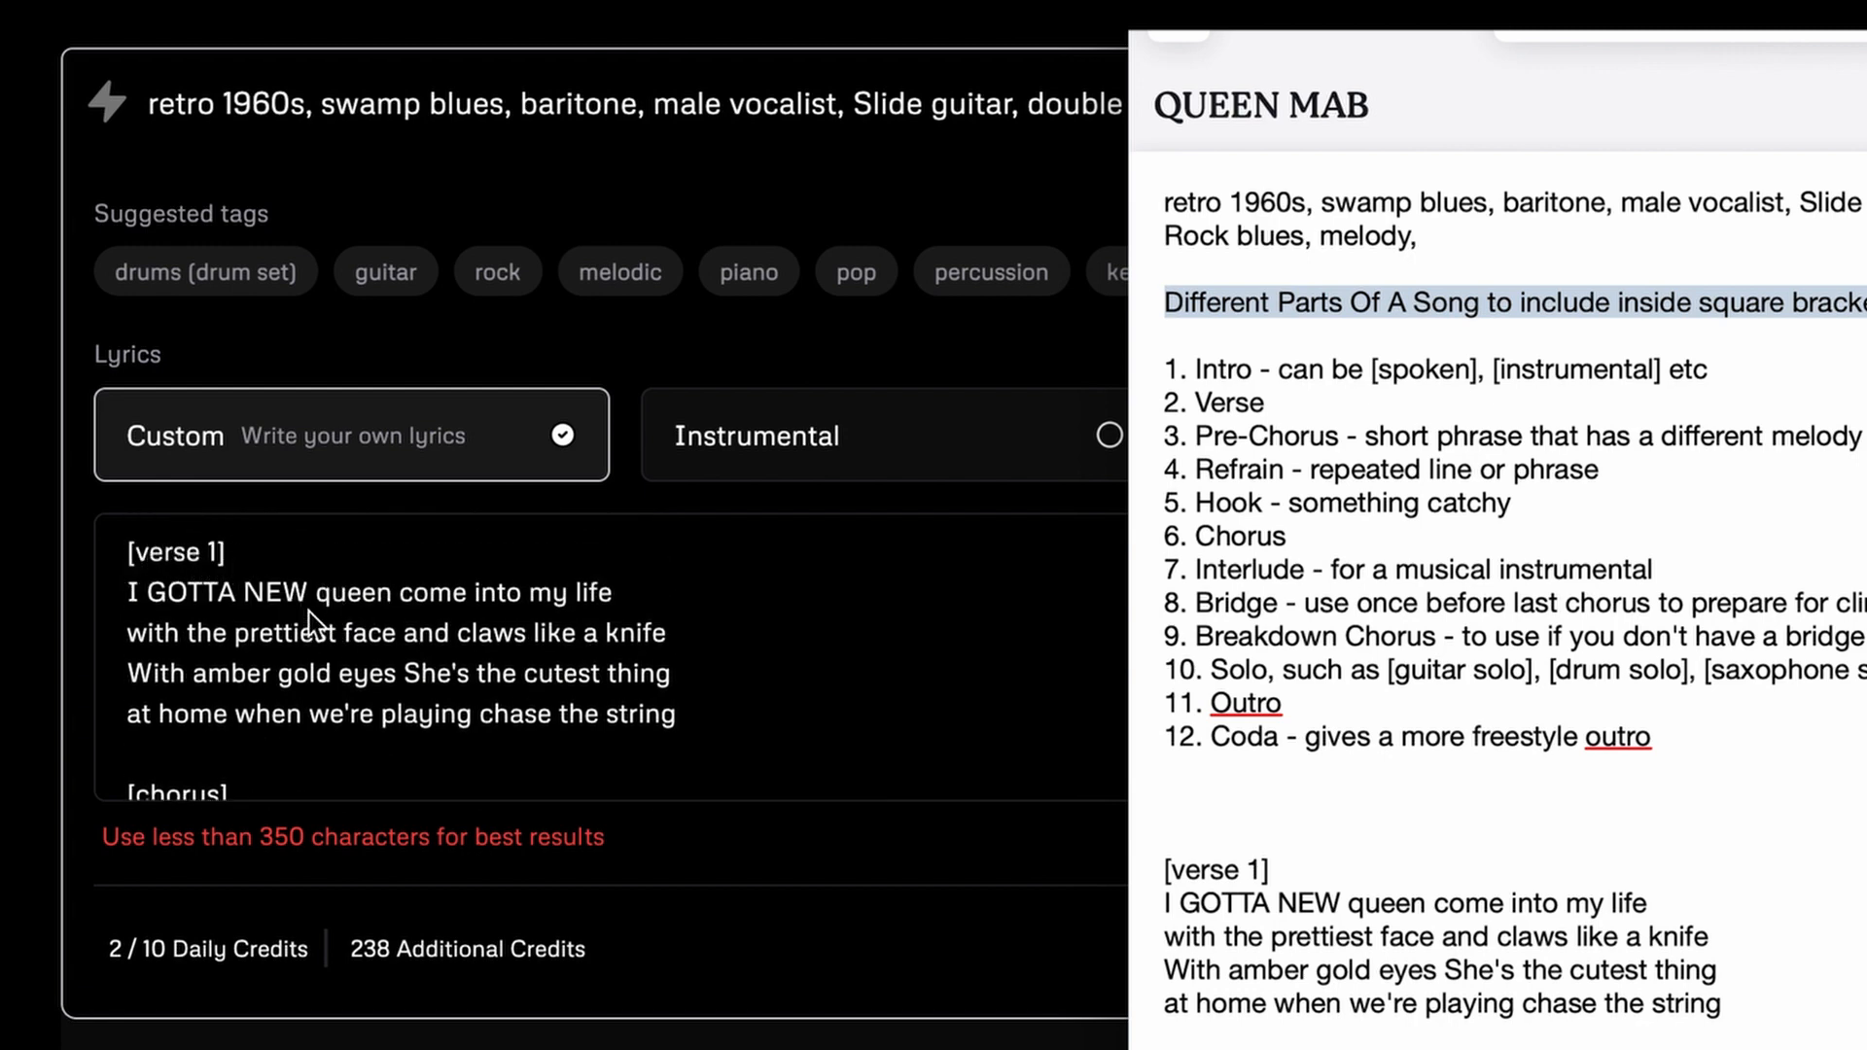
pyautogui.scroll(-1, 308, 612)
pyautogui.scroll(1, 184, 562)
pyautogui.scroll(-4, 324, 669)
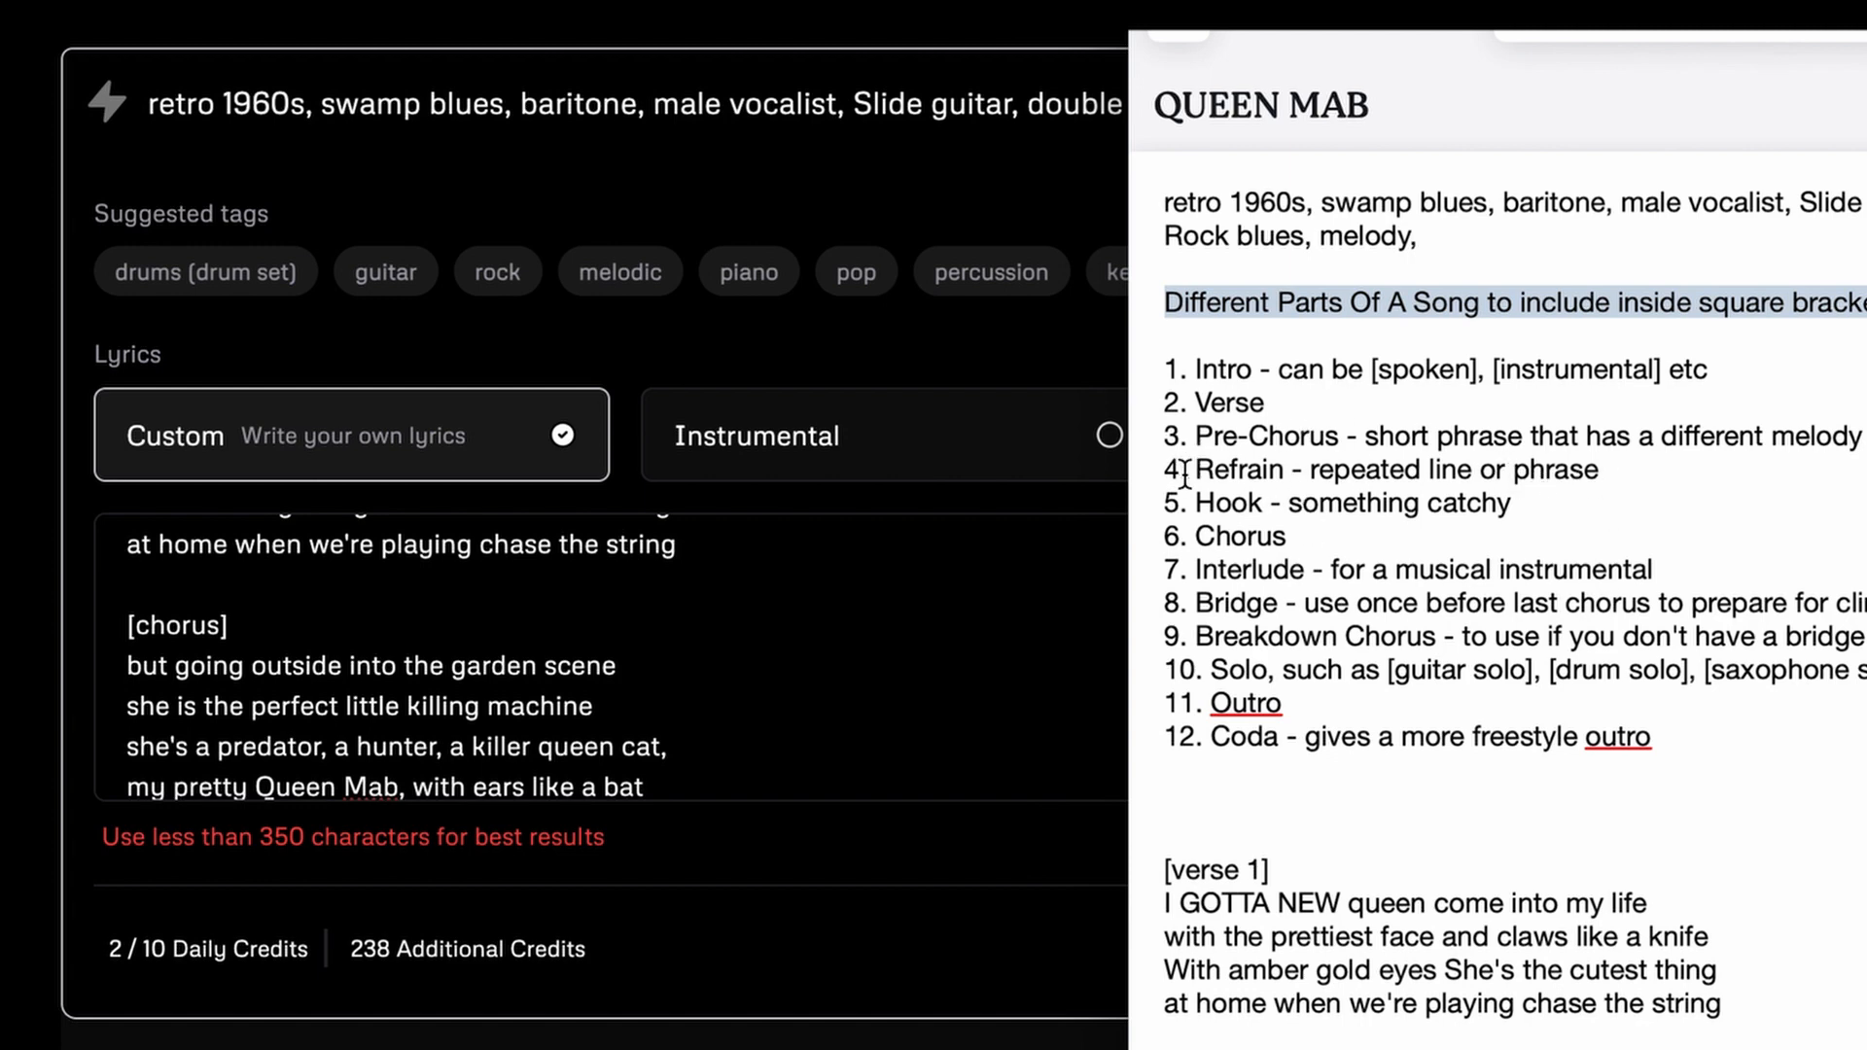
pyautogui.scroll(-1, 646, 766)
pyautogui.scroll(-1, 644, 762)
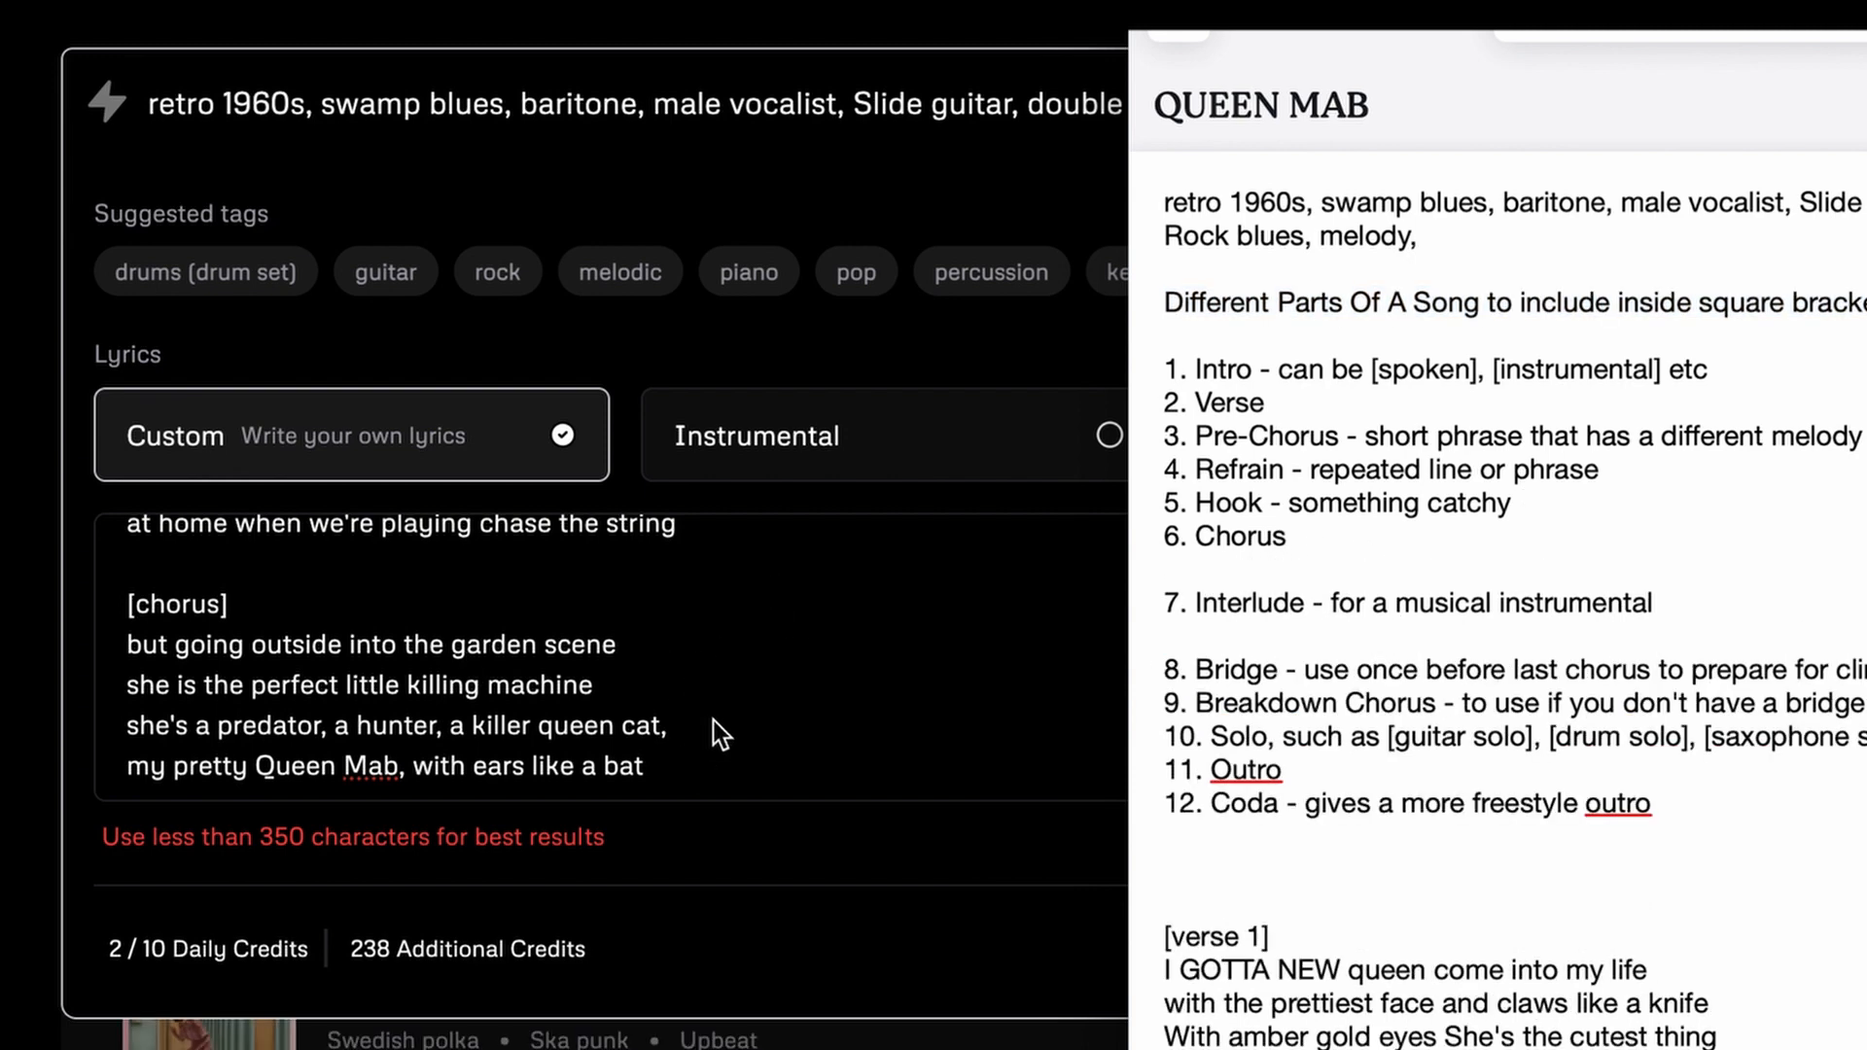
# - Check the custom lyrics from verse 1 through the chorus and create the song
pyautogui.click(713, 720)
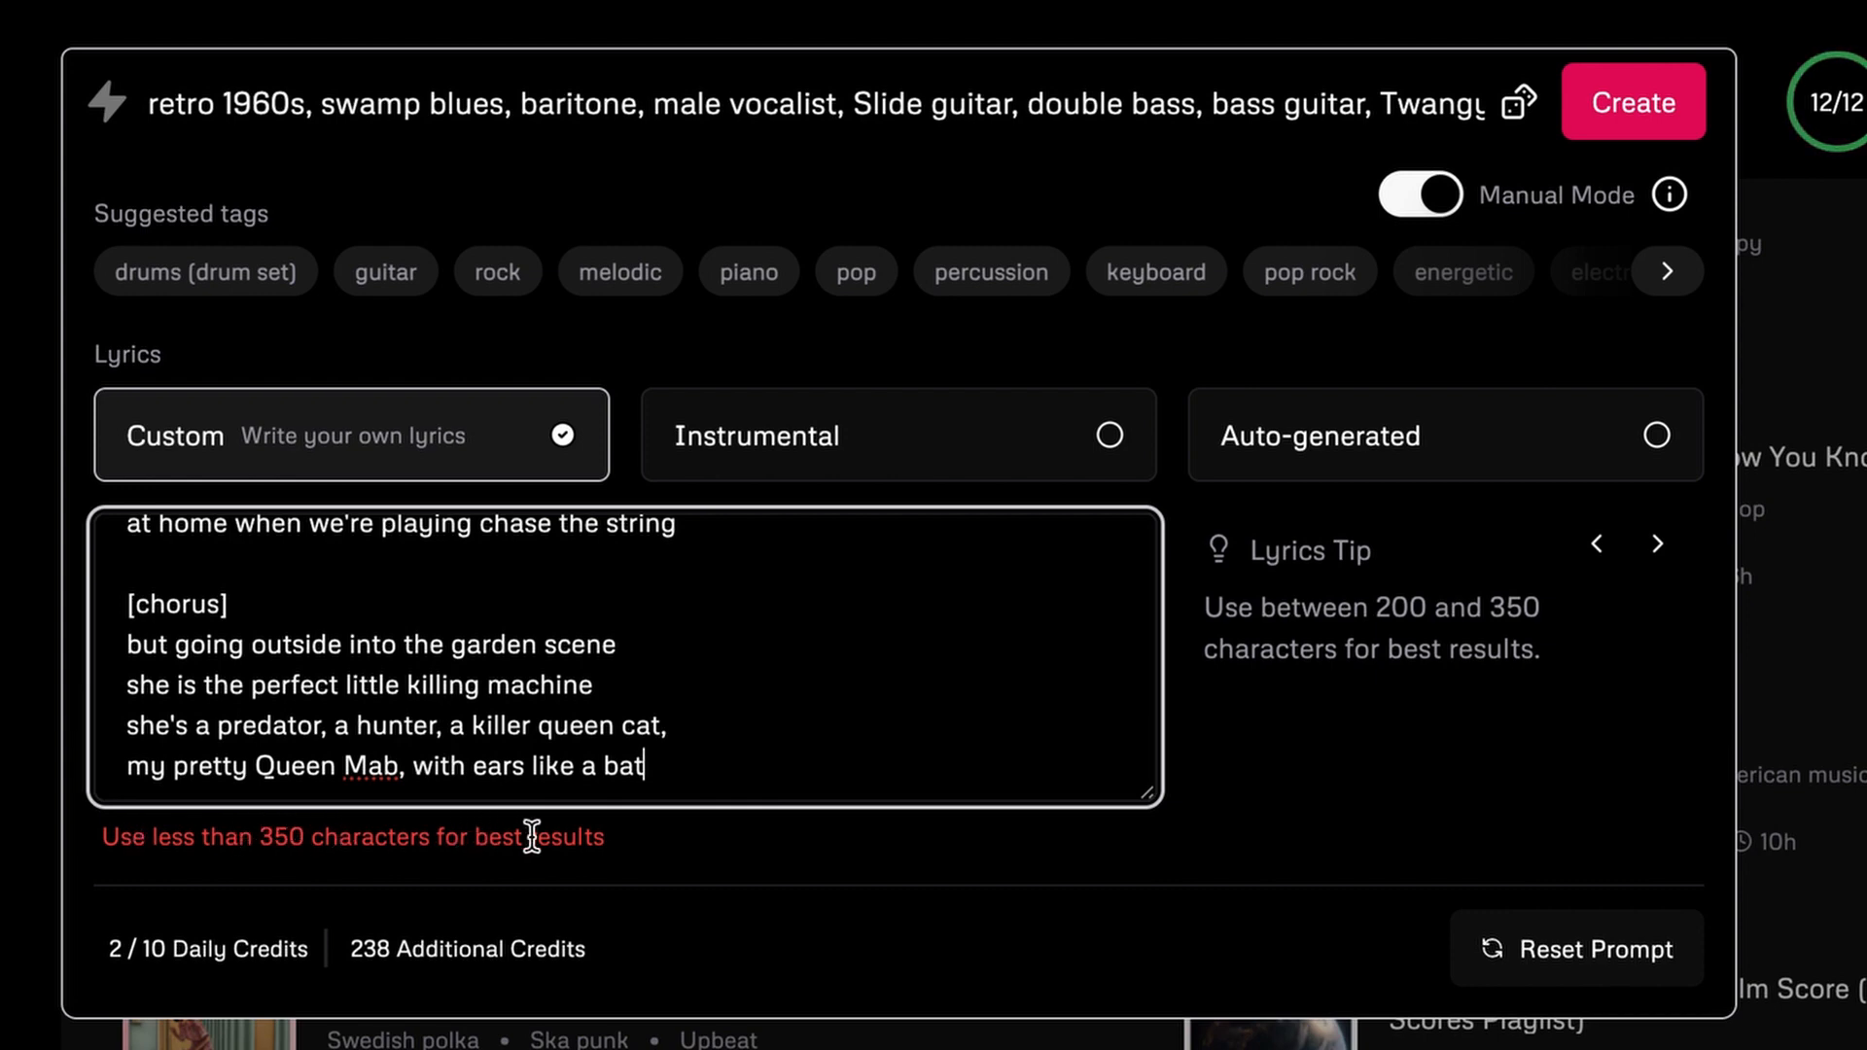
pyautogui.click(727, 686)
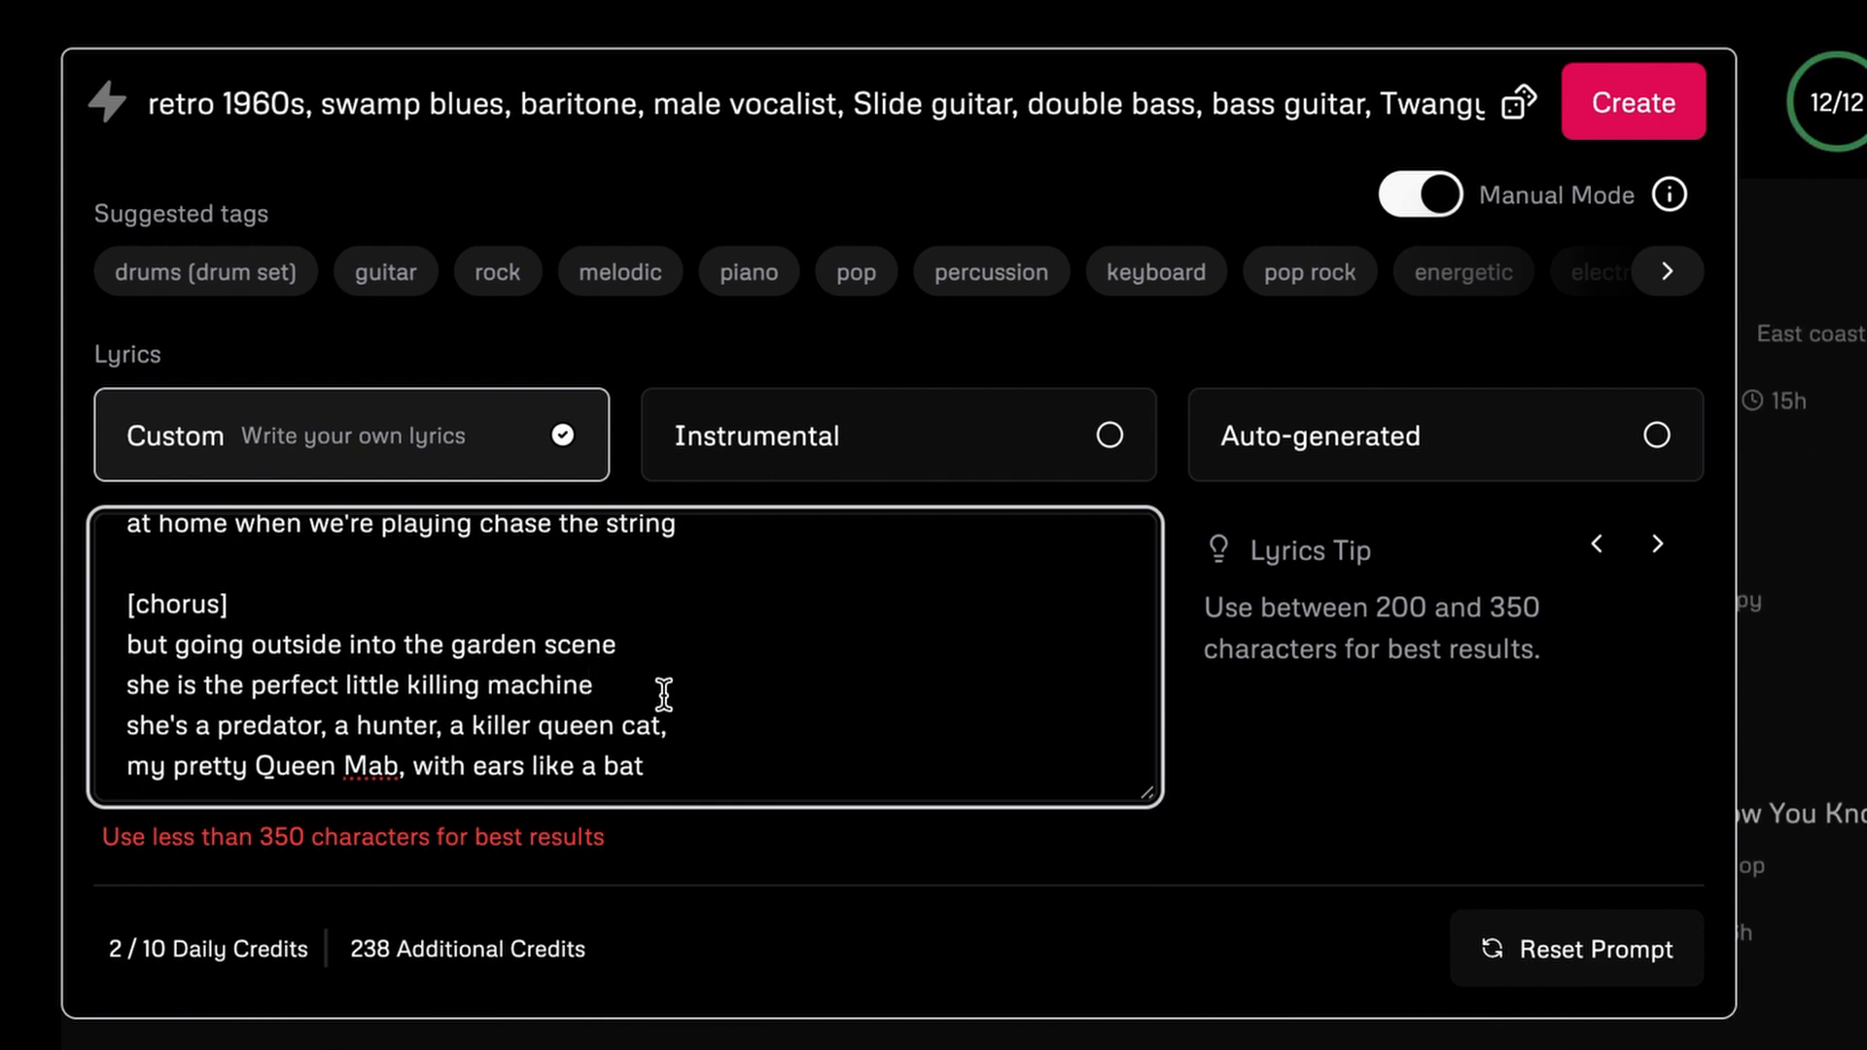
pyautogui.scroll(1, 536, 627)
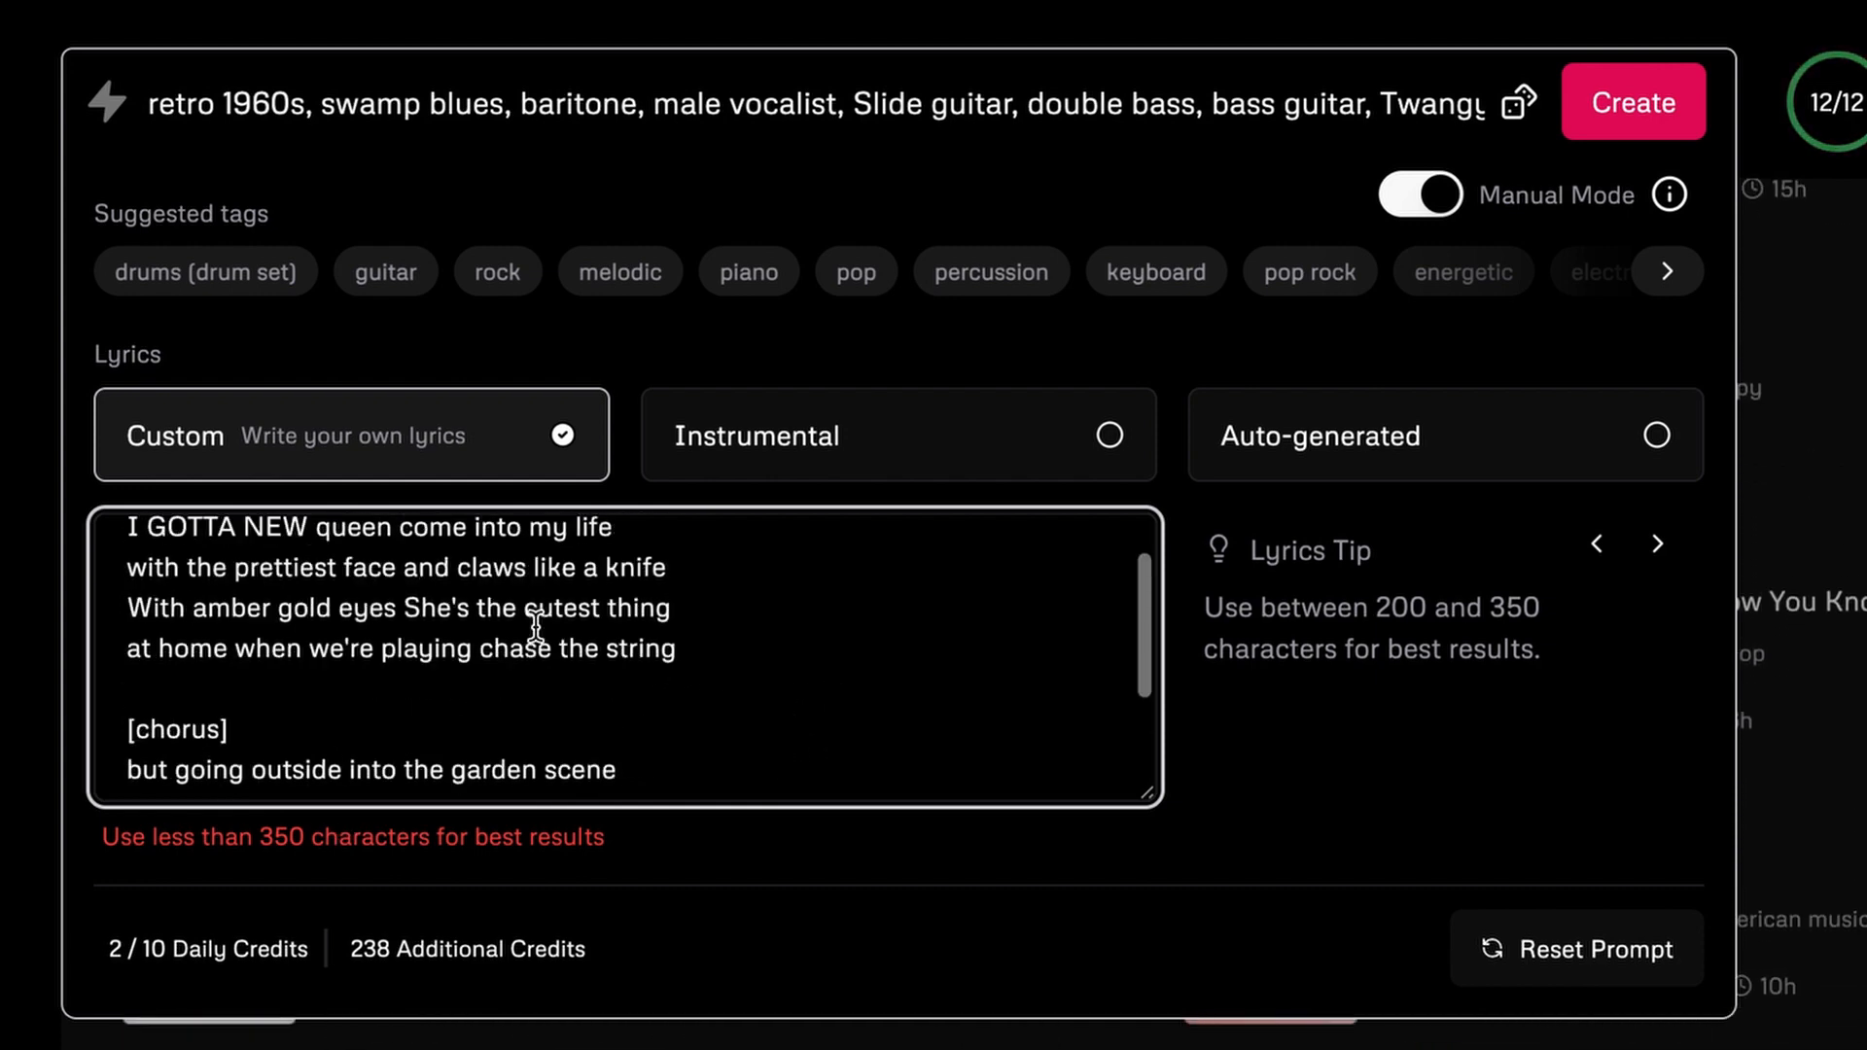
pyautogui.scroll(1, 536, 627)
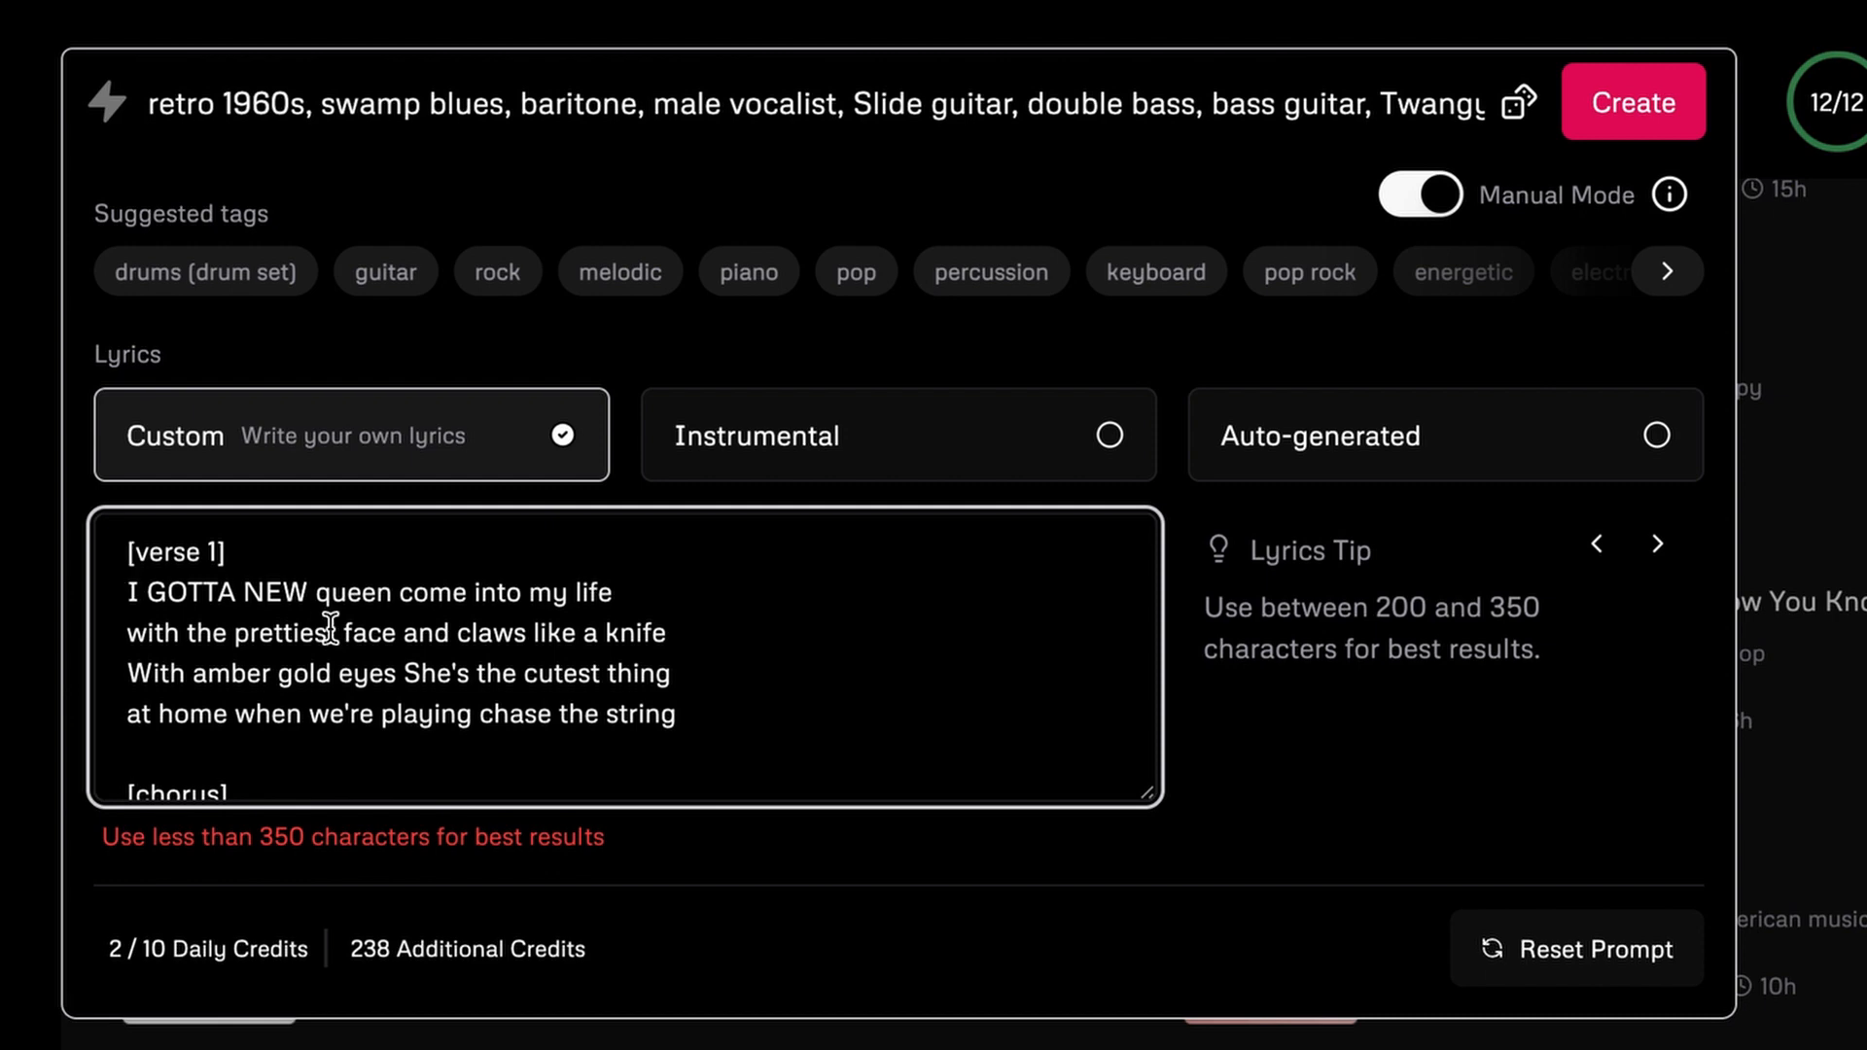
pyautogui.scroll(-2, 862, 630)
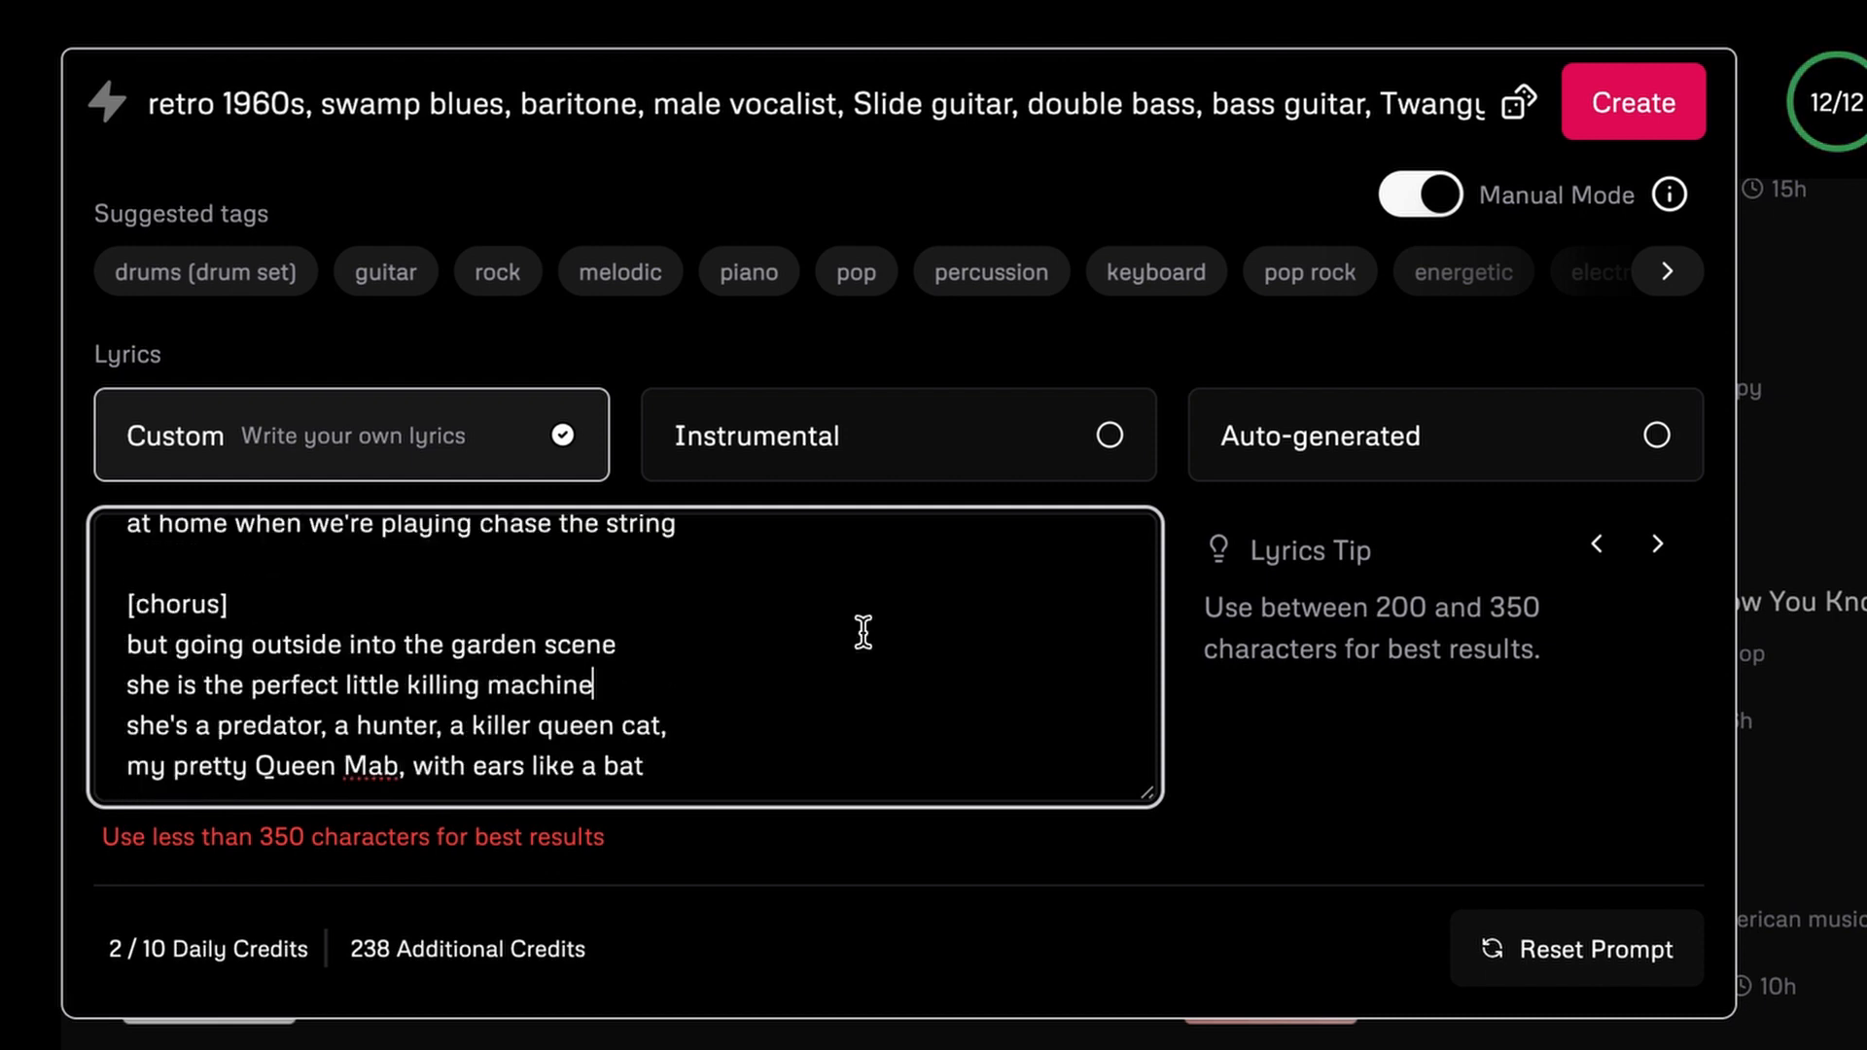
pyautogui.scroll(2, 779, 638)
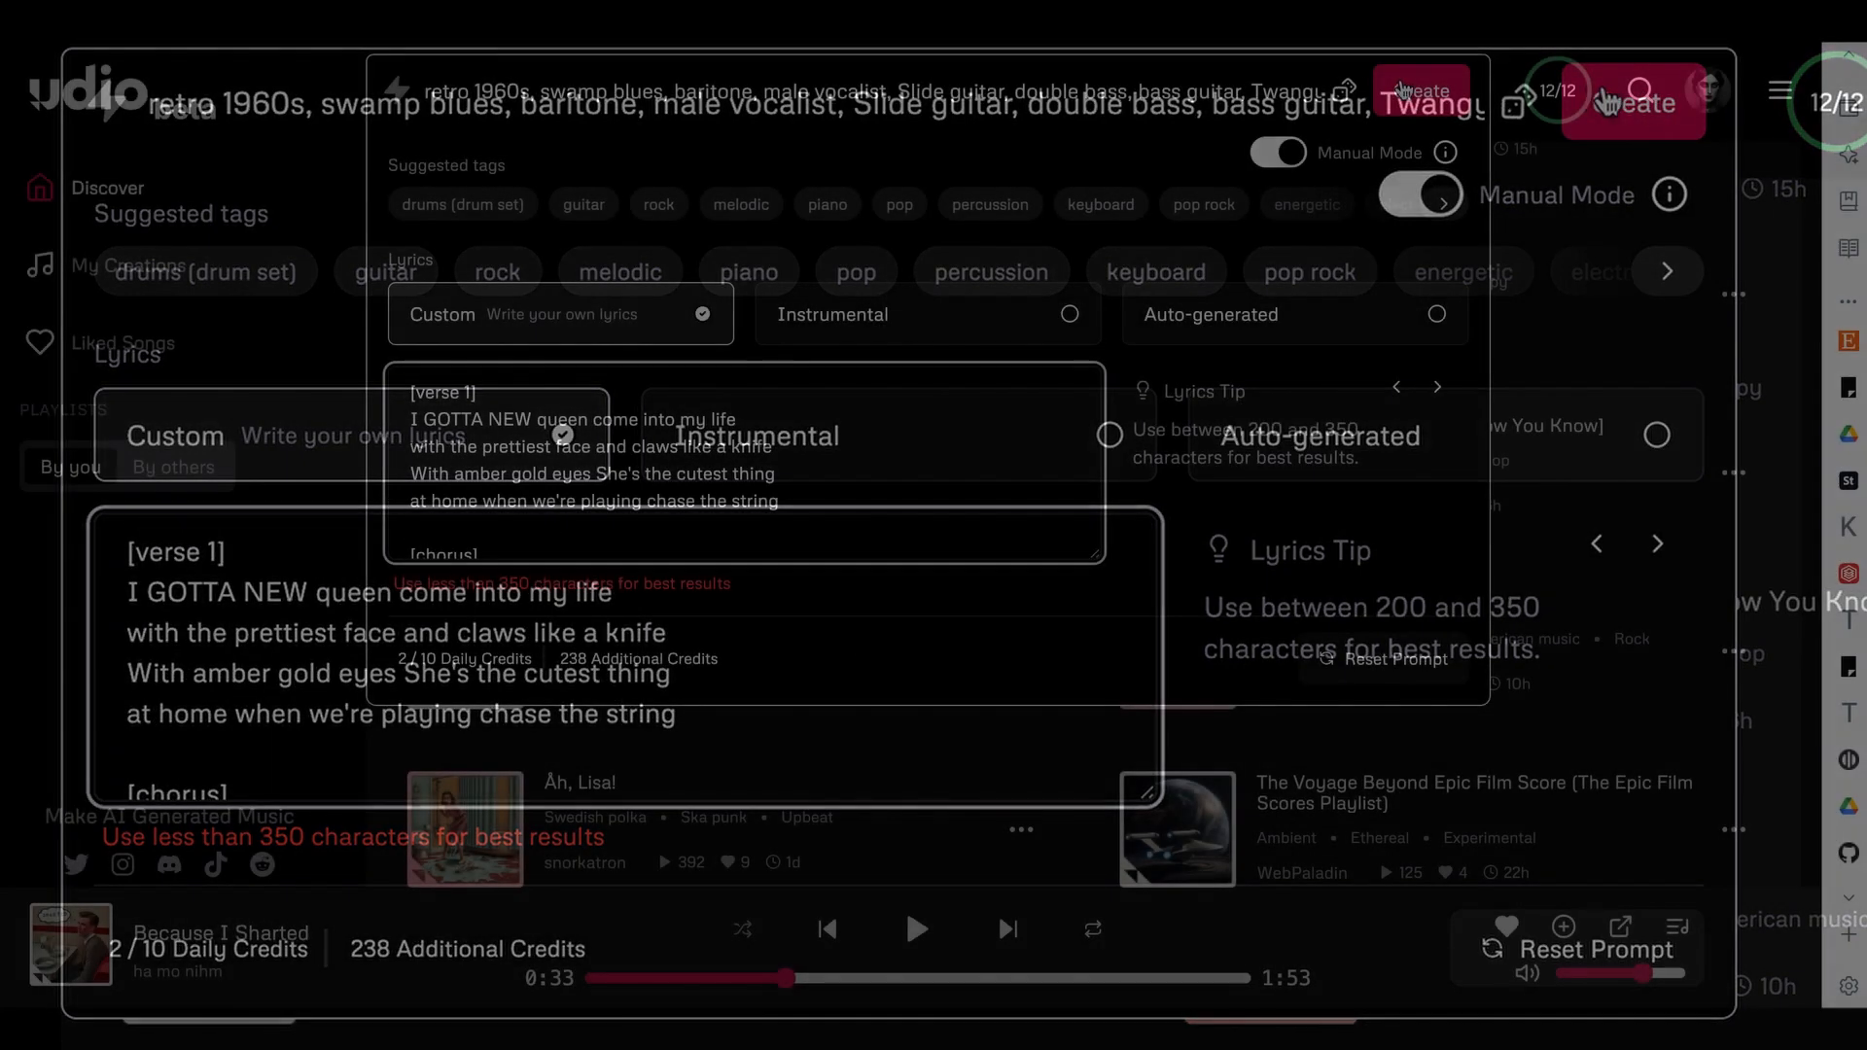
pyautogui.click(1419, 91)
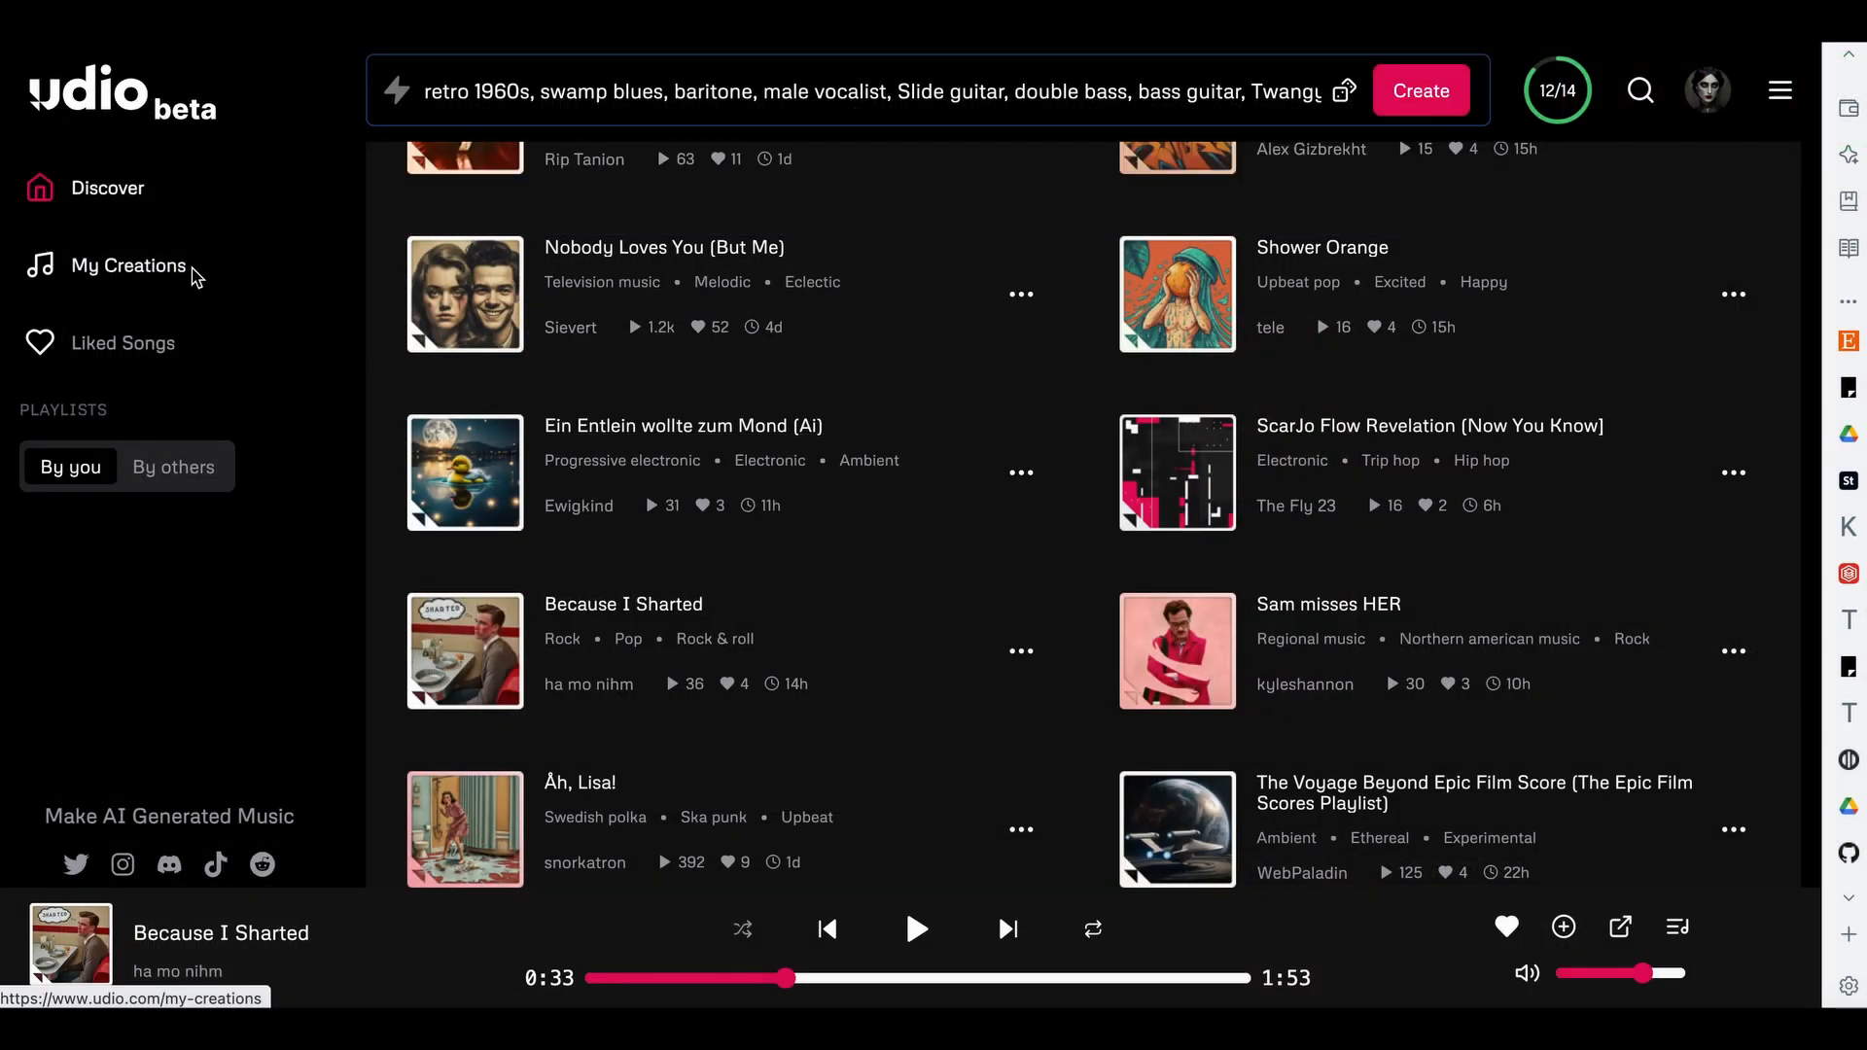
# - Go to My Creations and play the newly generated track "Queen Mab's Chase"
pyautogui.click(131, 277)
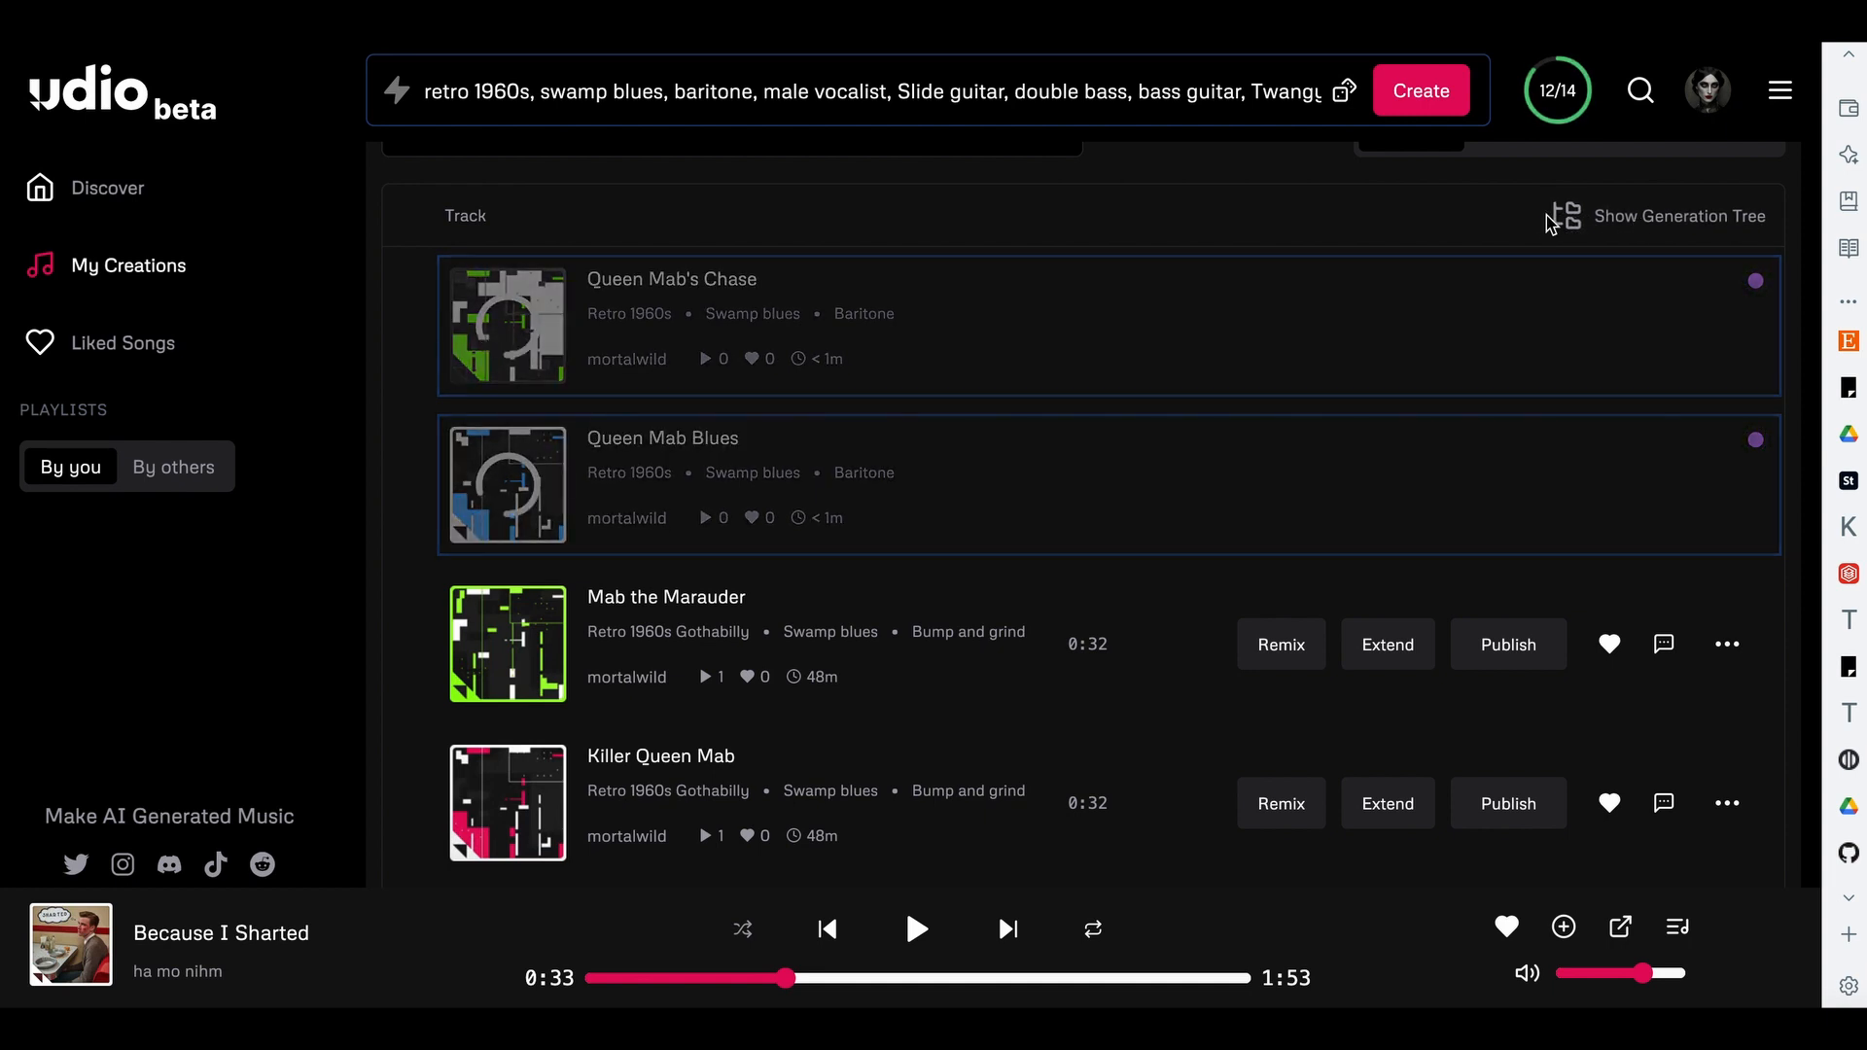
pyautogui.click(1643, 218)
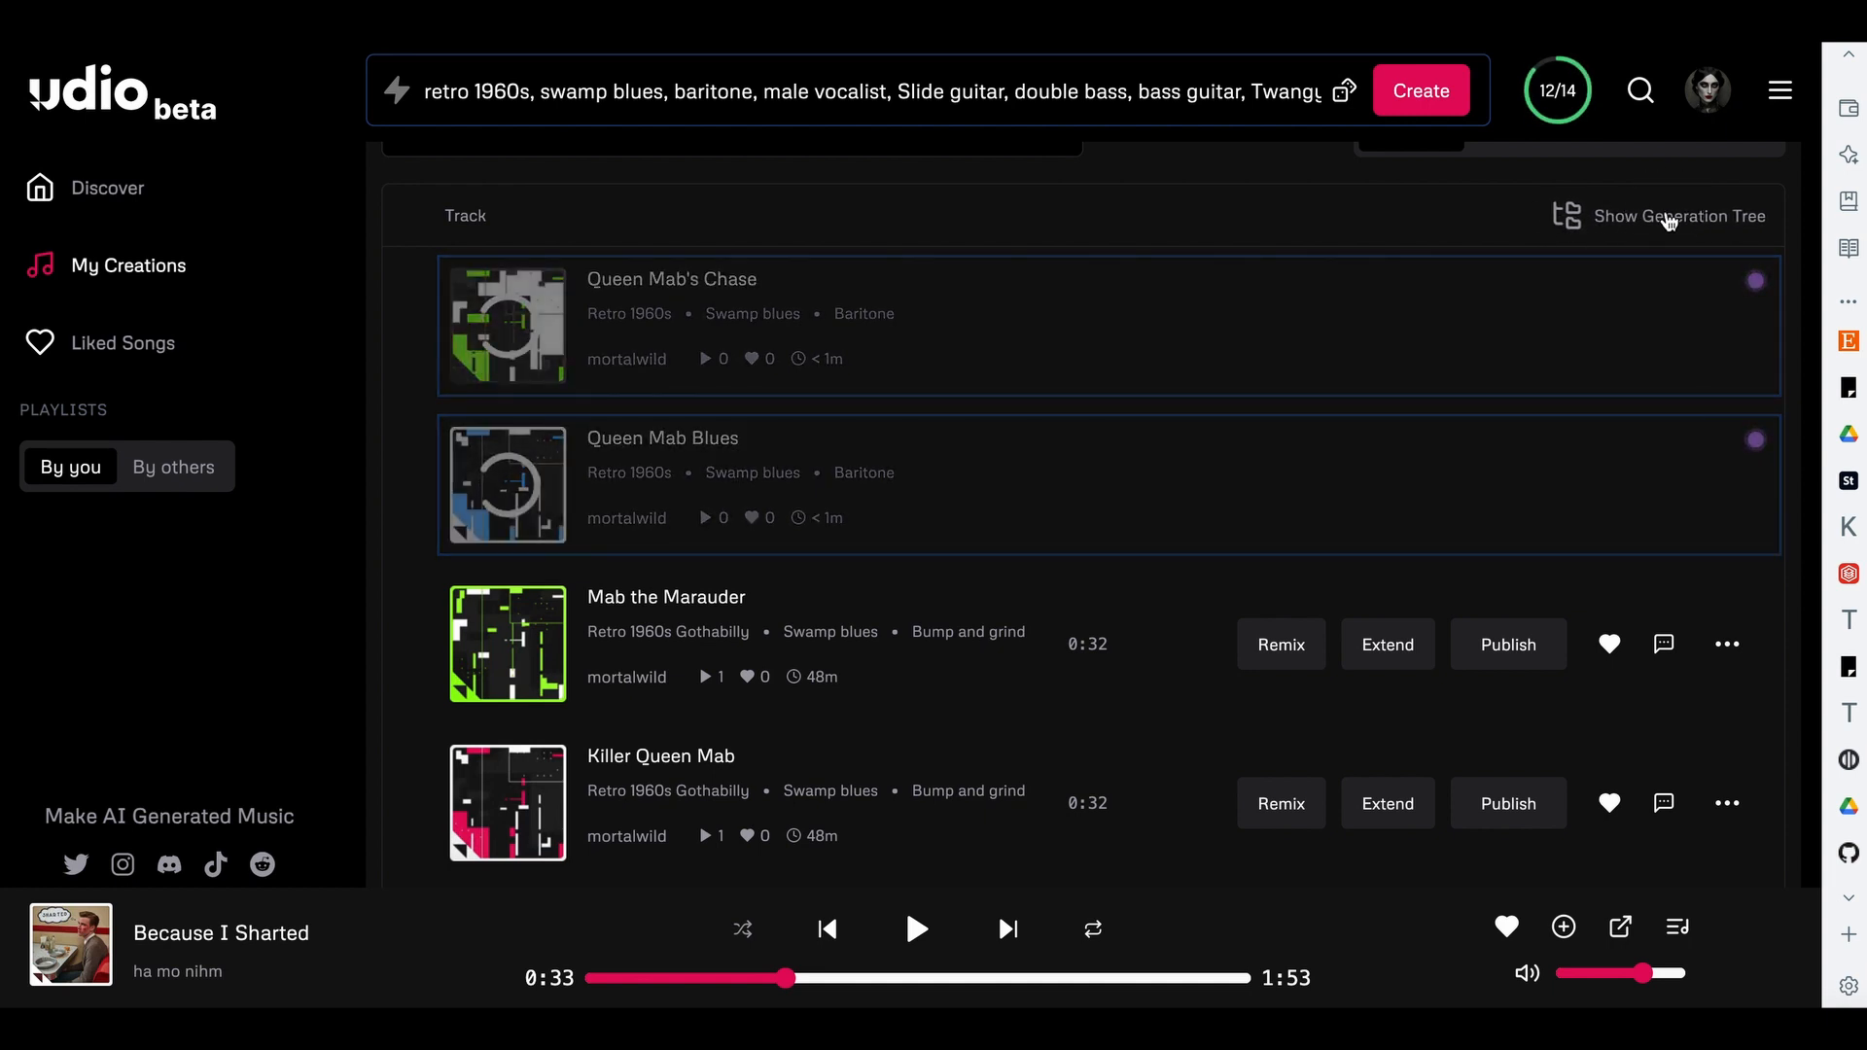
pyautogui.click(1670, 219)
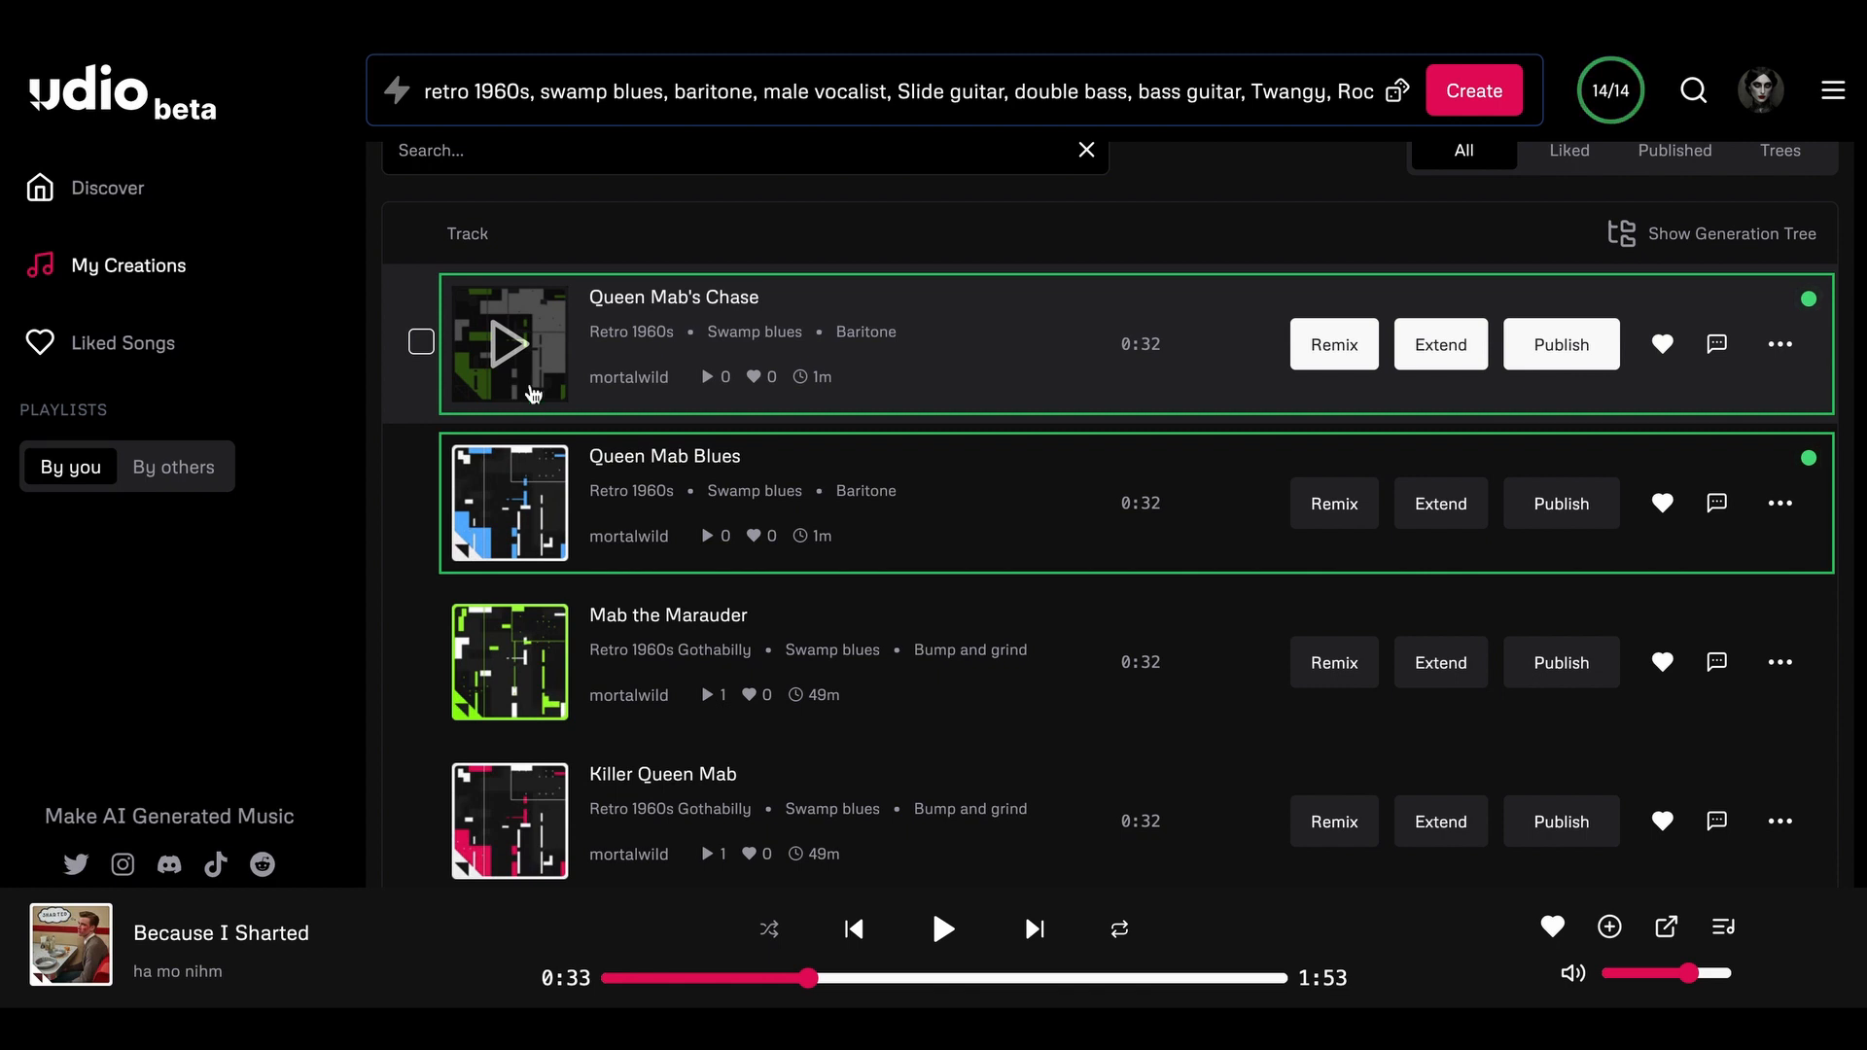
pyautogui.click(507, 350)
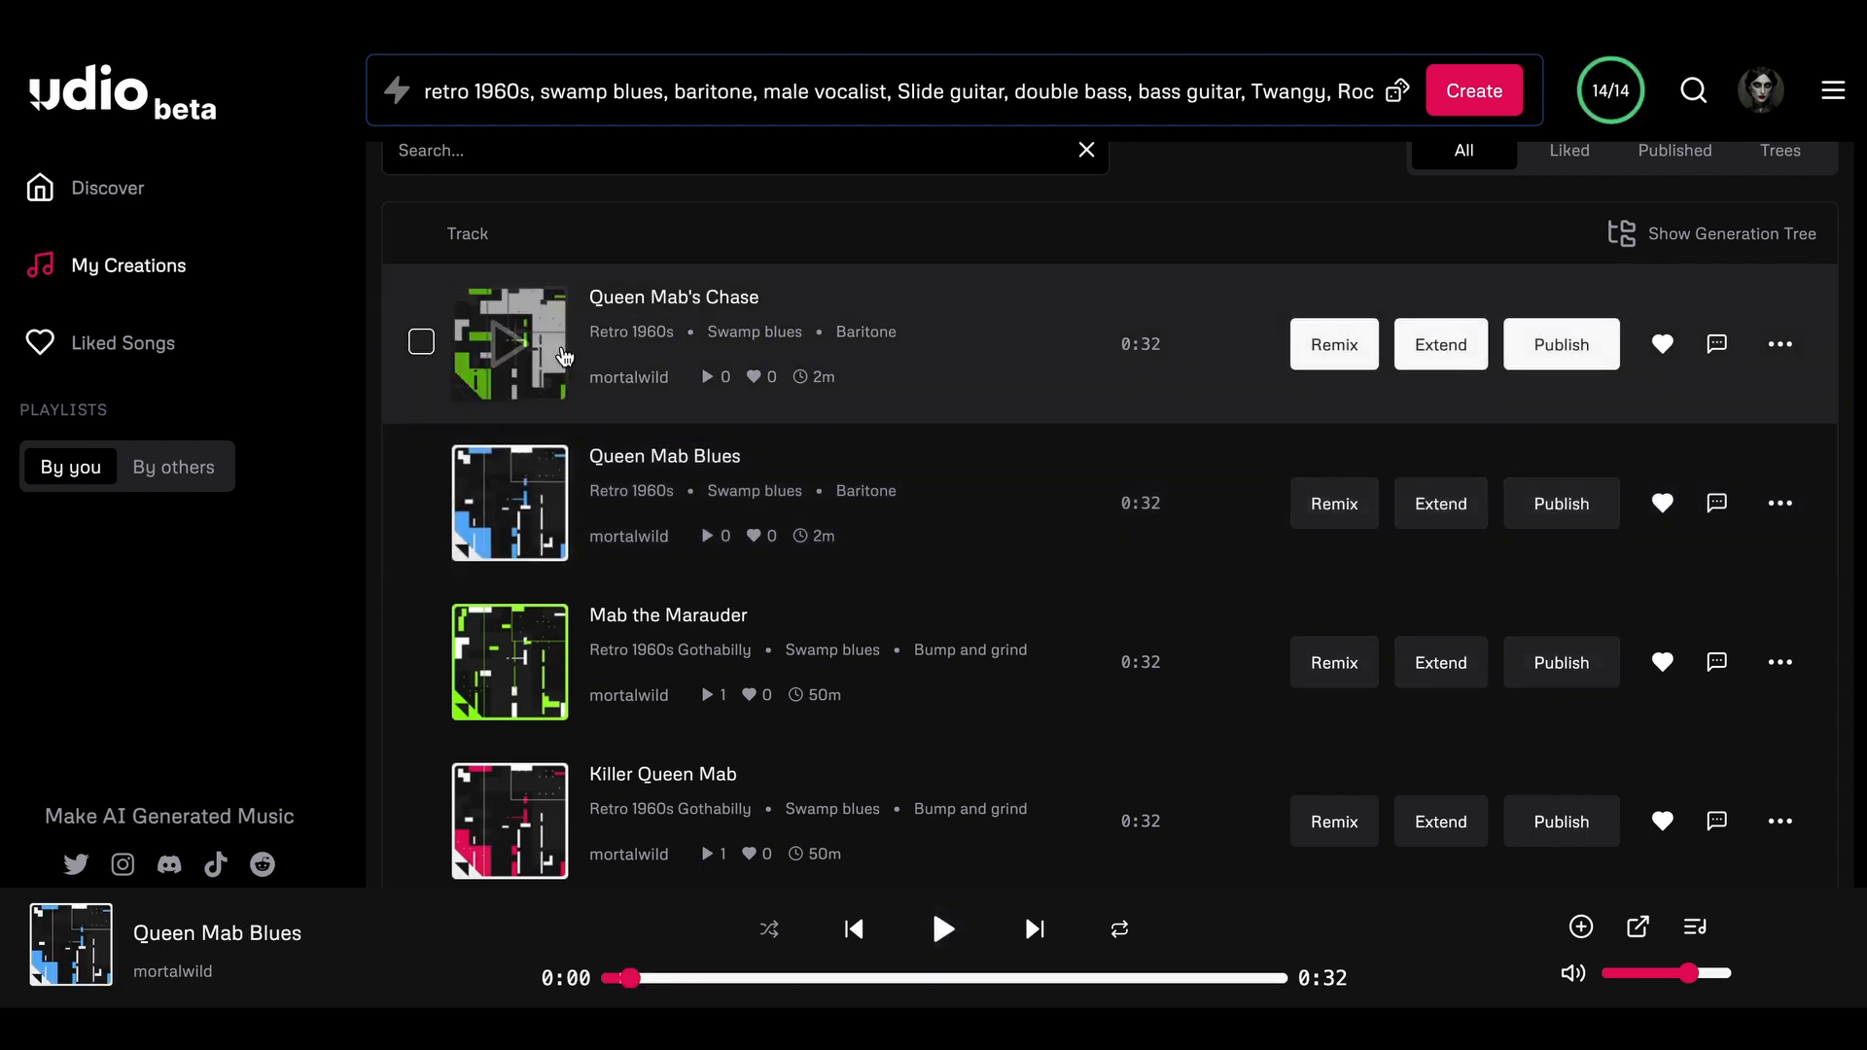
# - Delete the track "Queen Mab's Chase" from My Creations
pyautogui.click(1780, 343)
pyautogui.click(1708, 736)
pyautogui.click(1198, 571)
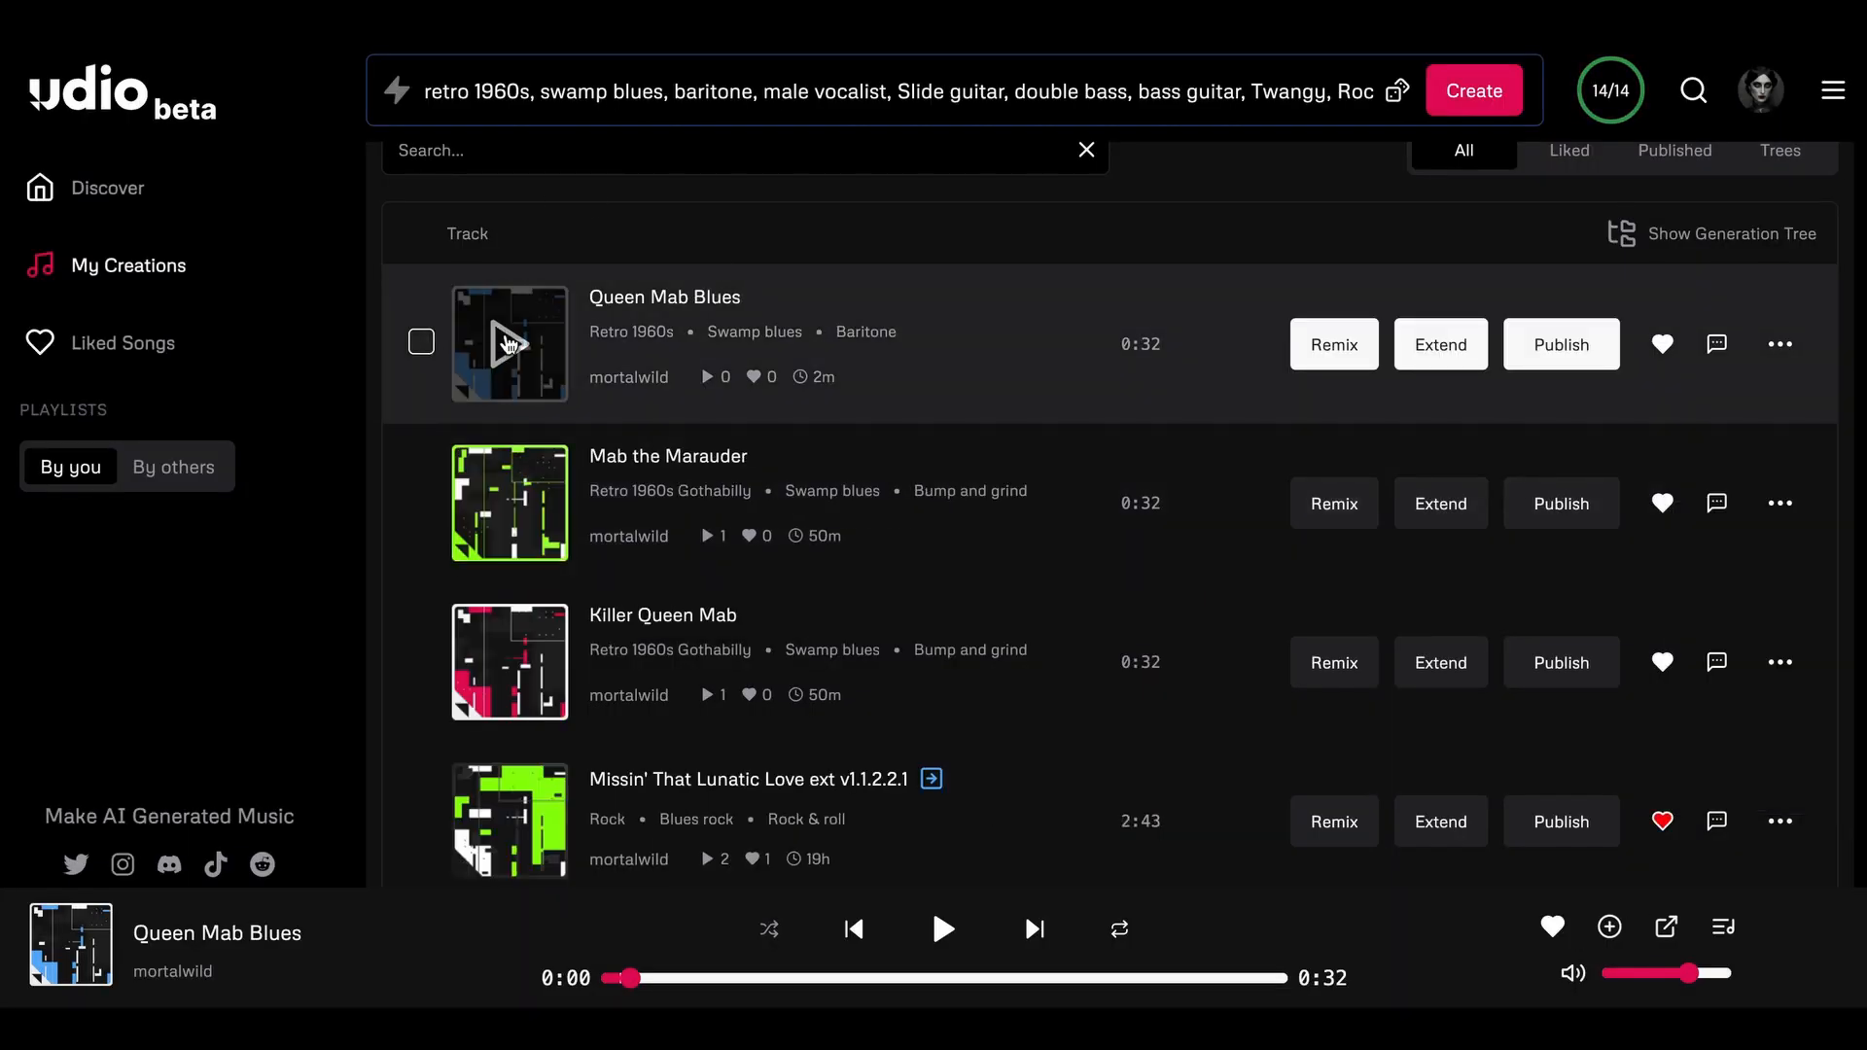
# - Listen to the track "Queen Mab Blues" and stop playback
pyautogui.click(508, 342)
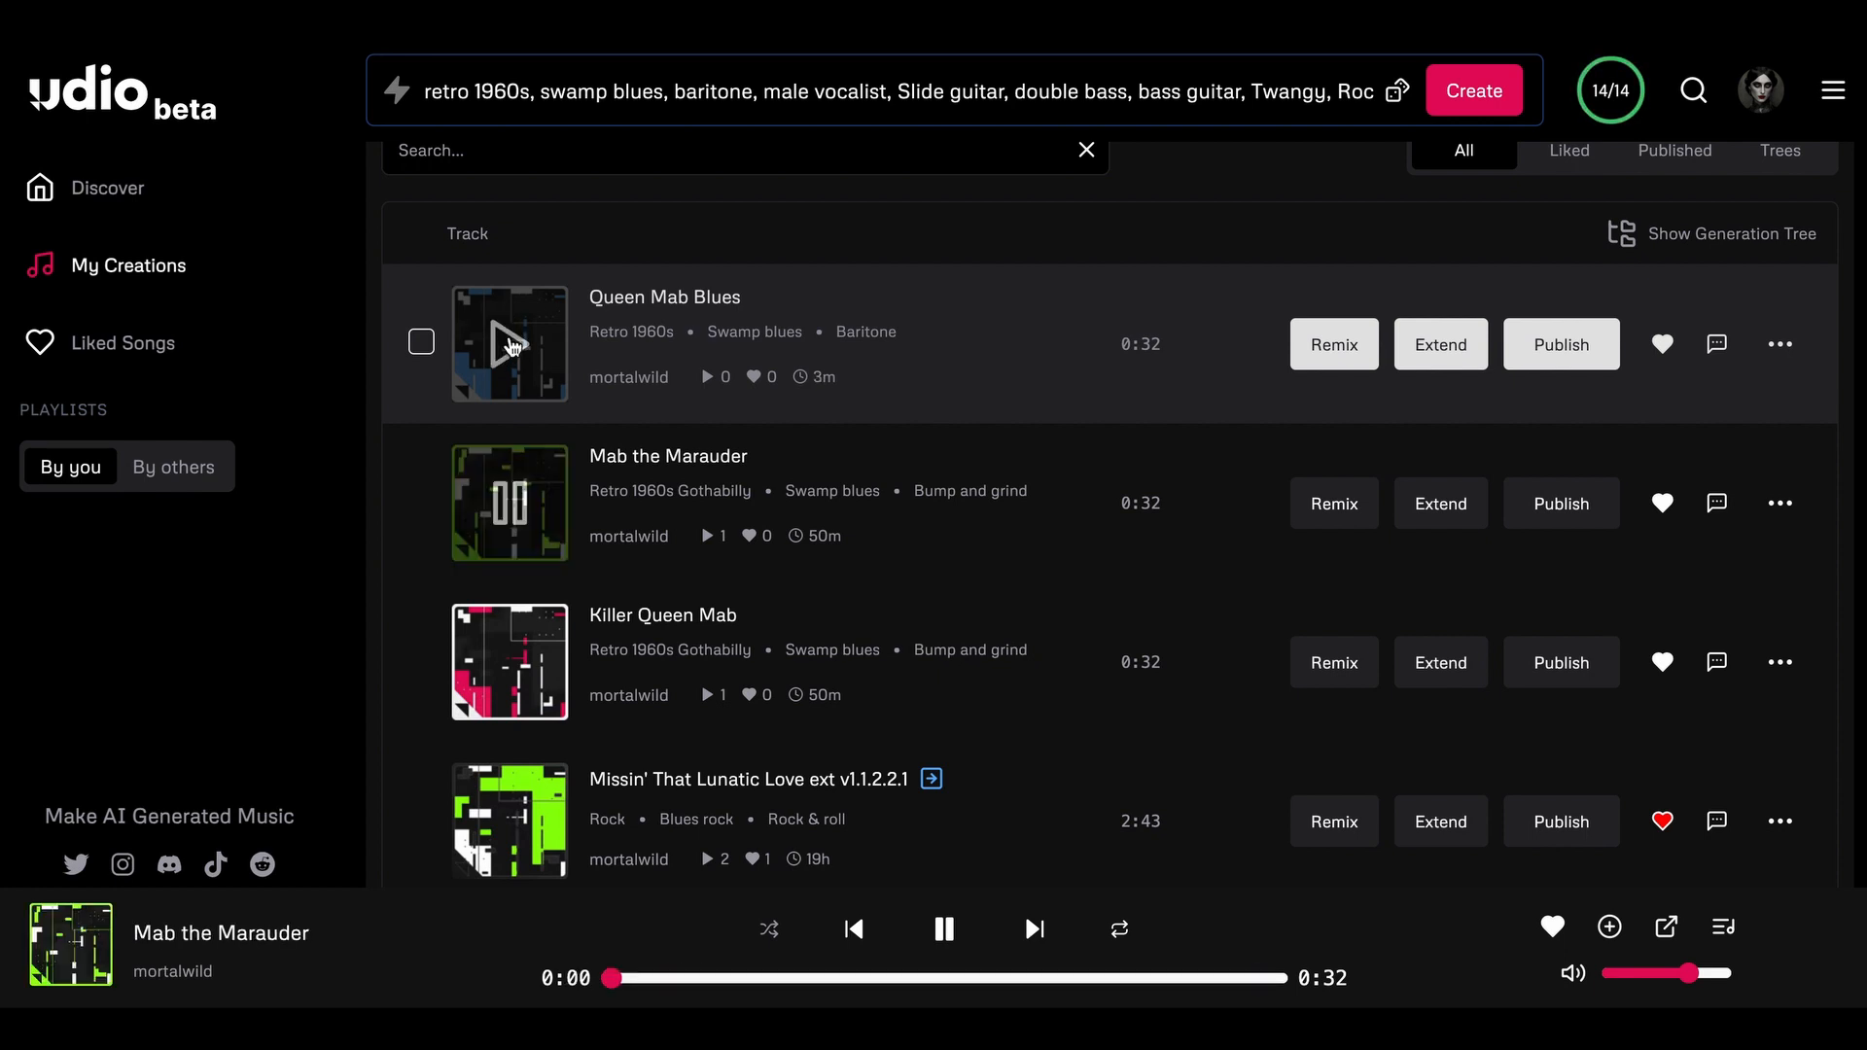
pyautogui.click(513, 346)
pyautogui.click(941, 929)
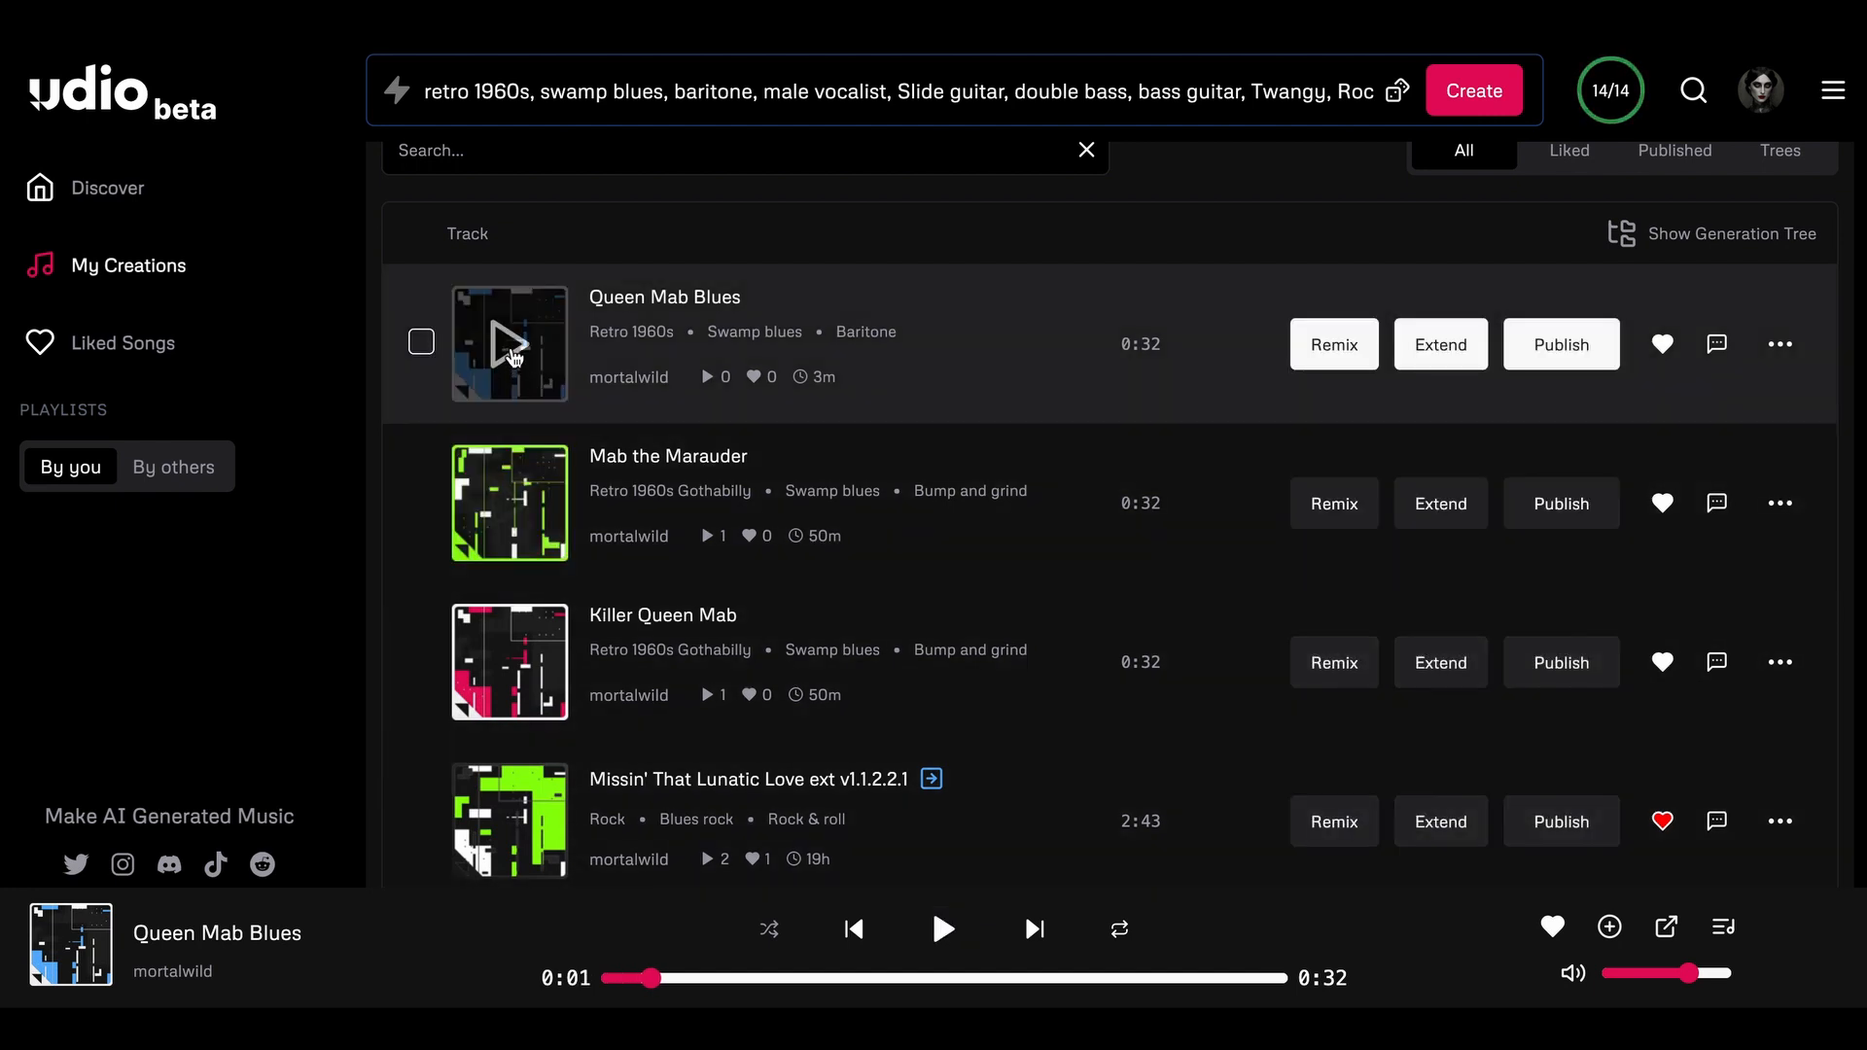
# - Insert "gritty, dirty," before "Slide guitar" in the song prompt and generate the song again with the same lyrics
pyautogui.scroll(1, 512, 357)
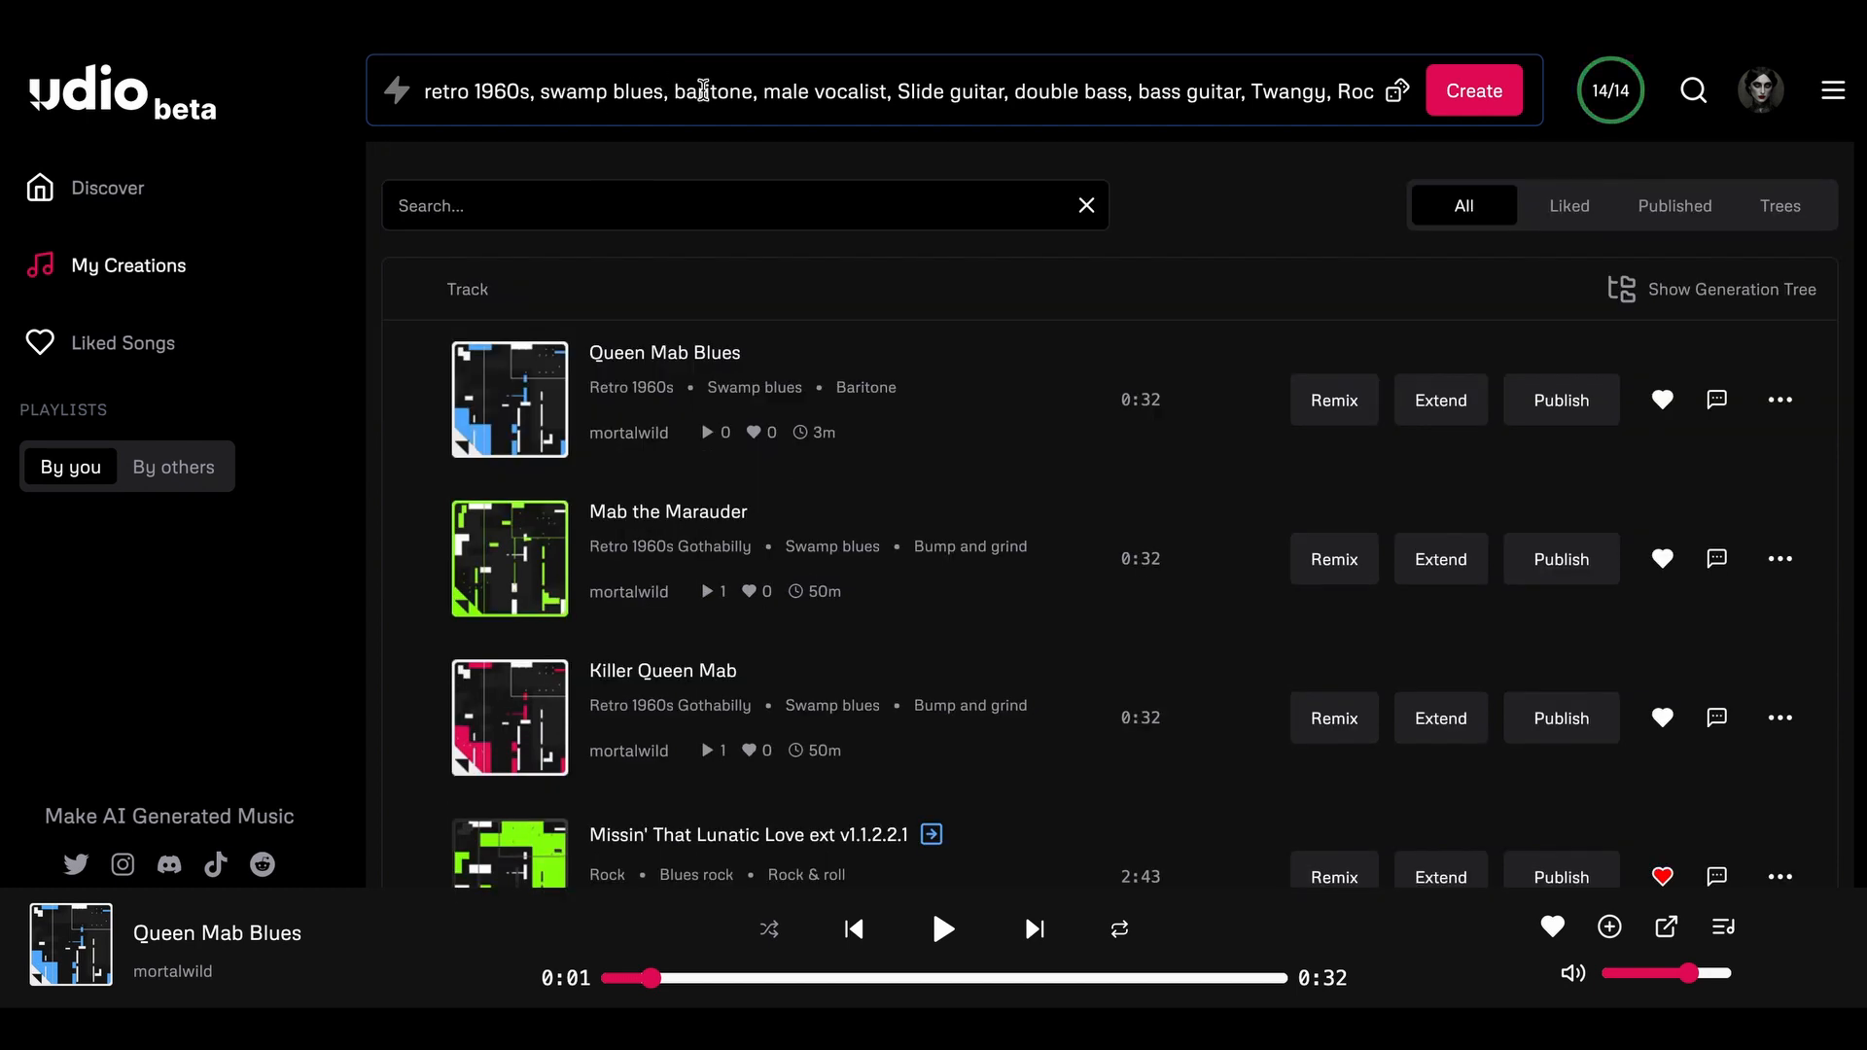
pyautogui.hscroll(1, 709, 91)
pyautogui.hscroll(-1, 703, 93)
pyautogui.hscroll(1, 741, 89)
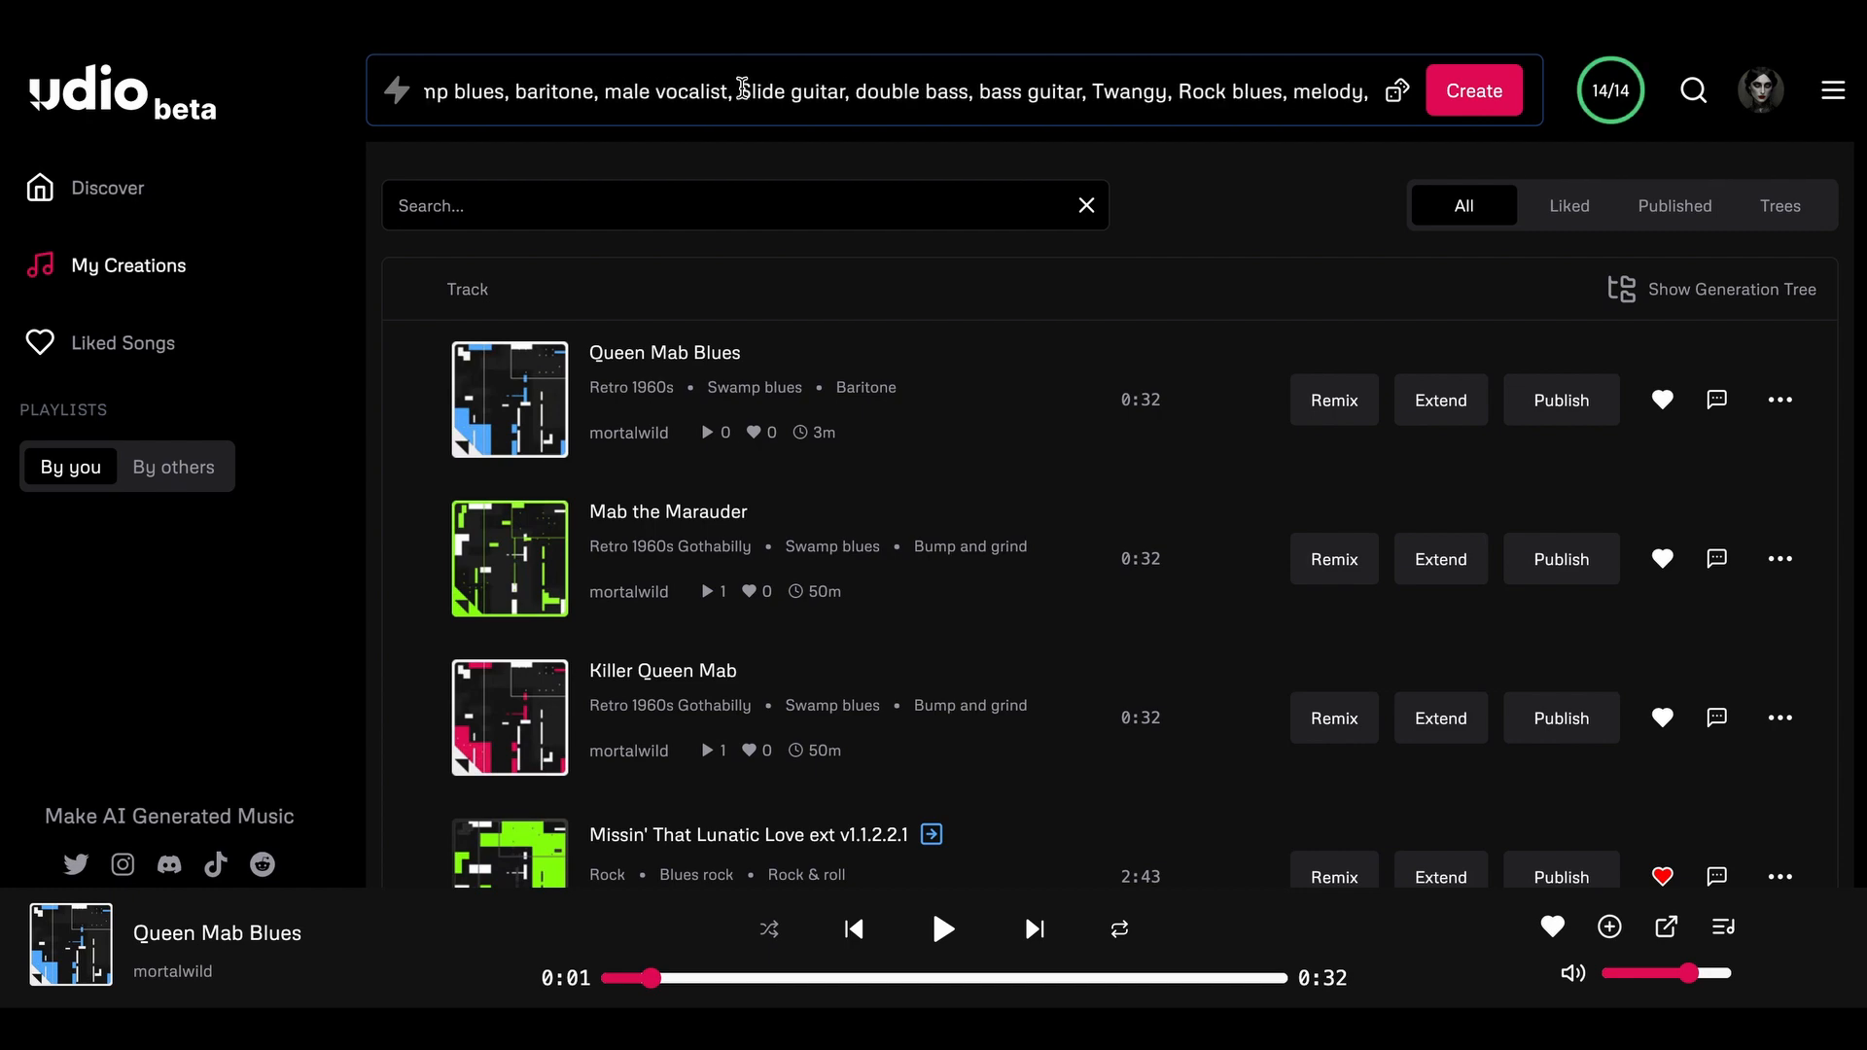
pyautogui.click(738, 88)
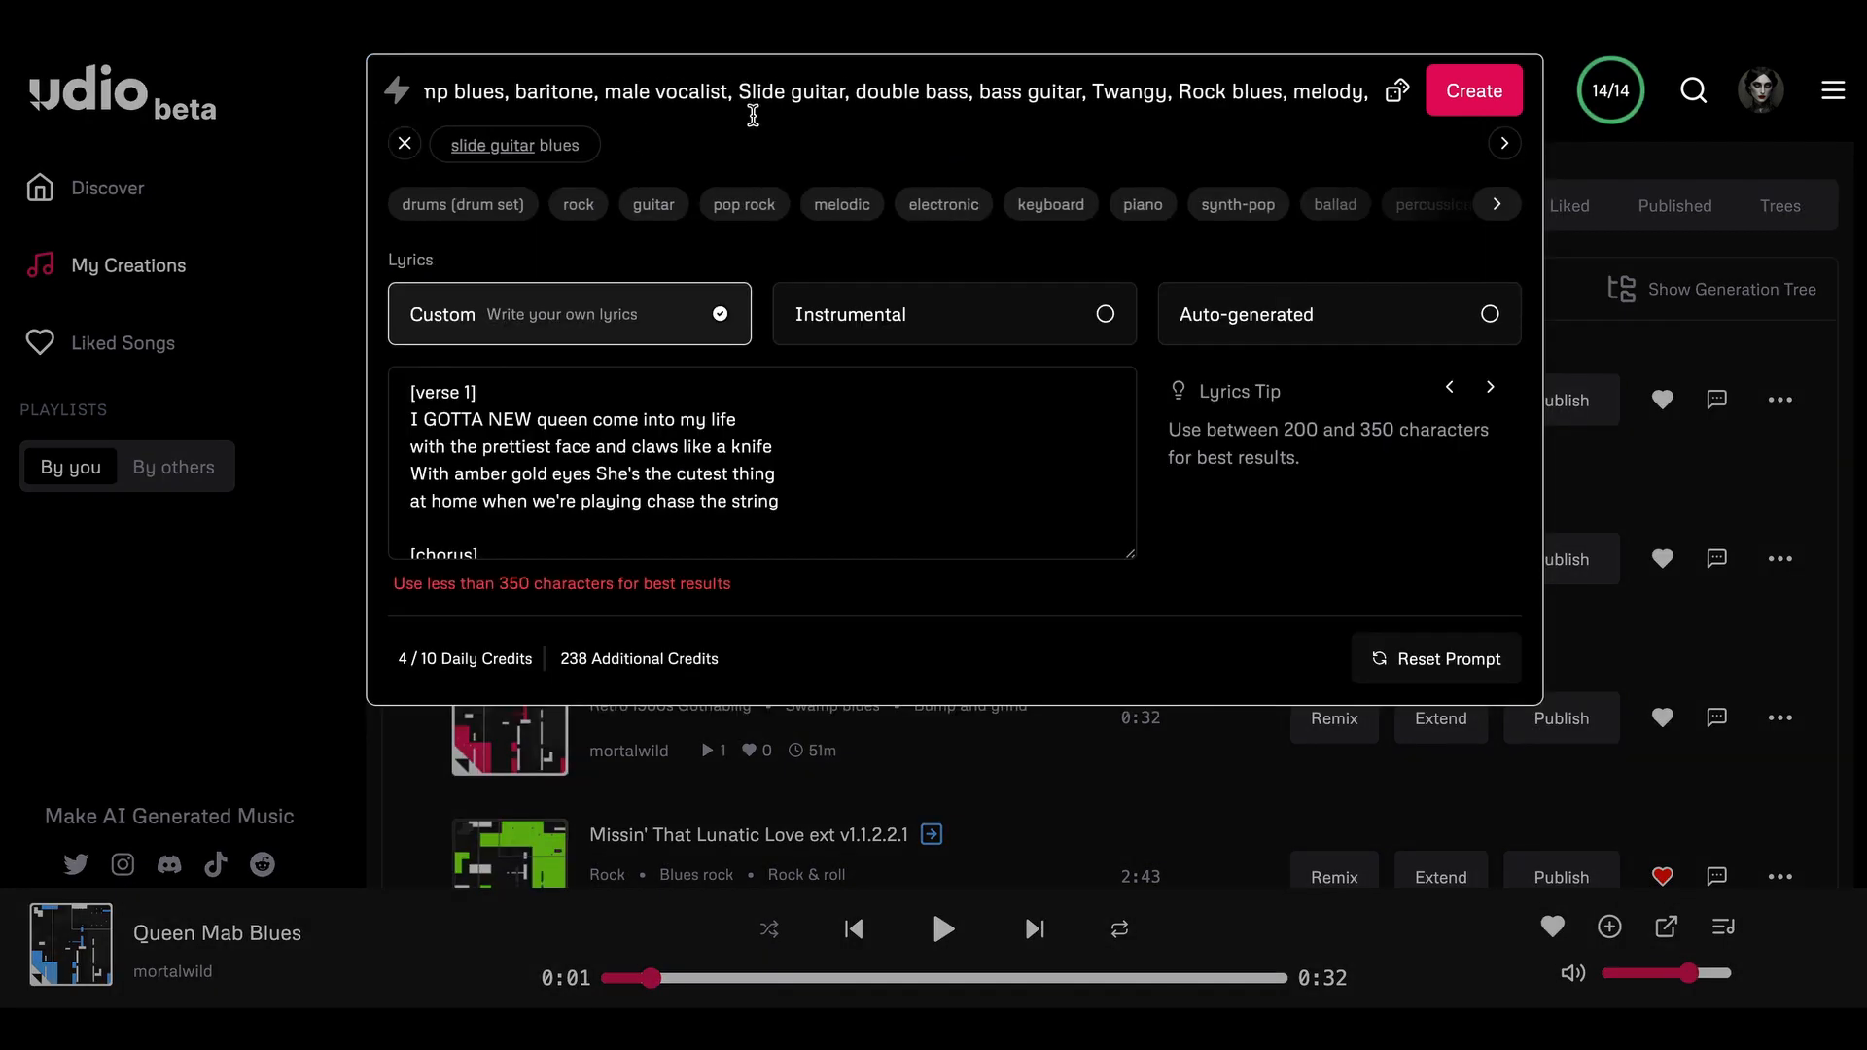
pyautogui.write('gritty, dirty,')
pyautogui.press('Return')
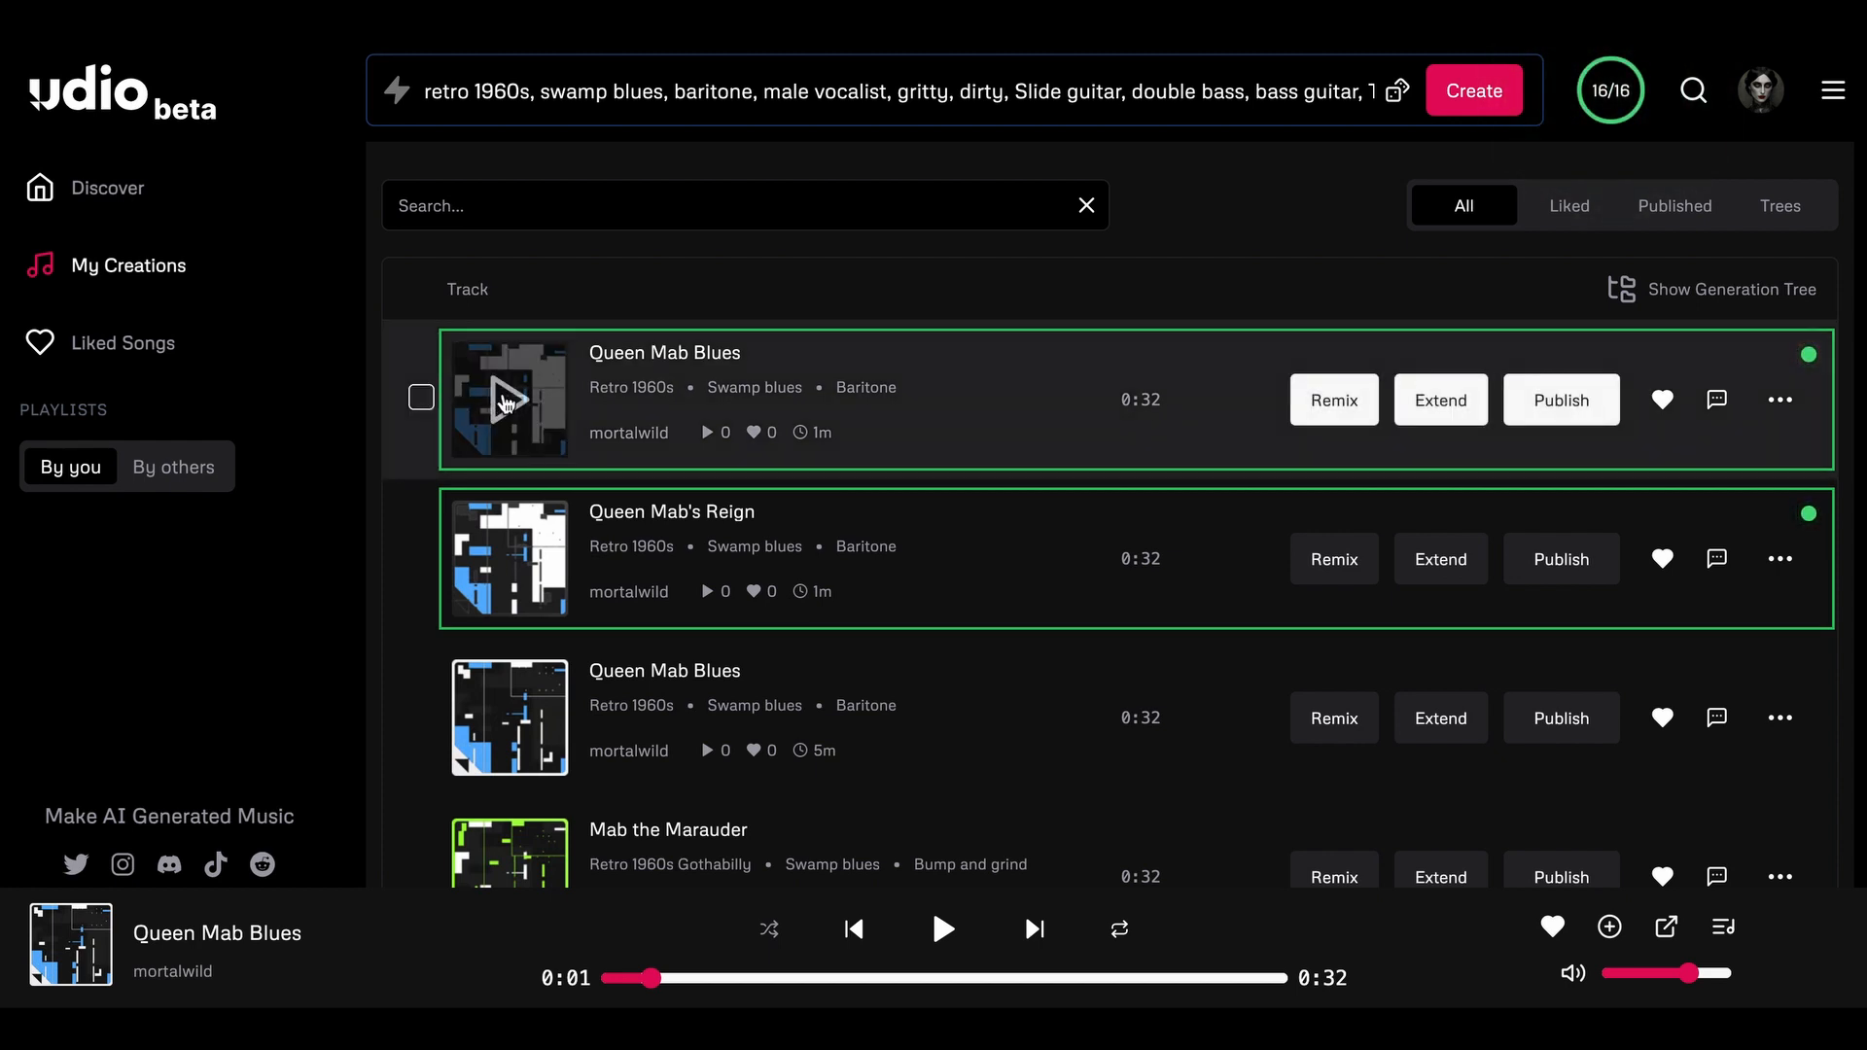
# - Play the newest "Queen Mab Blues" track at the head of the creations list
pyautogui.click(505, 403)
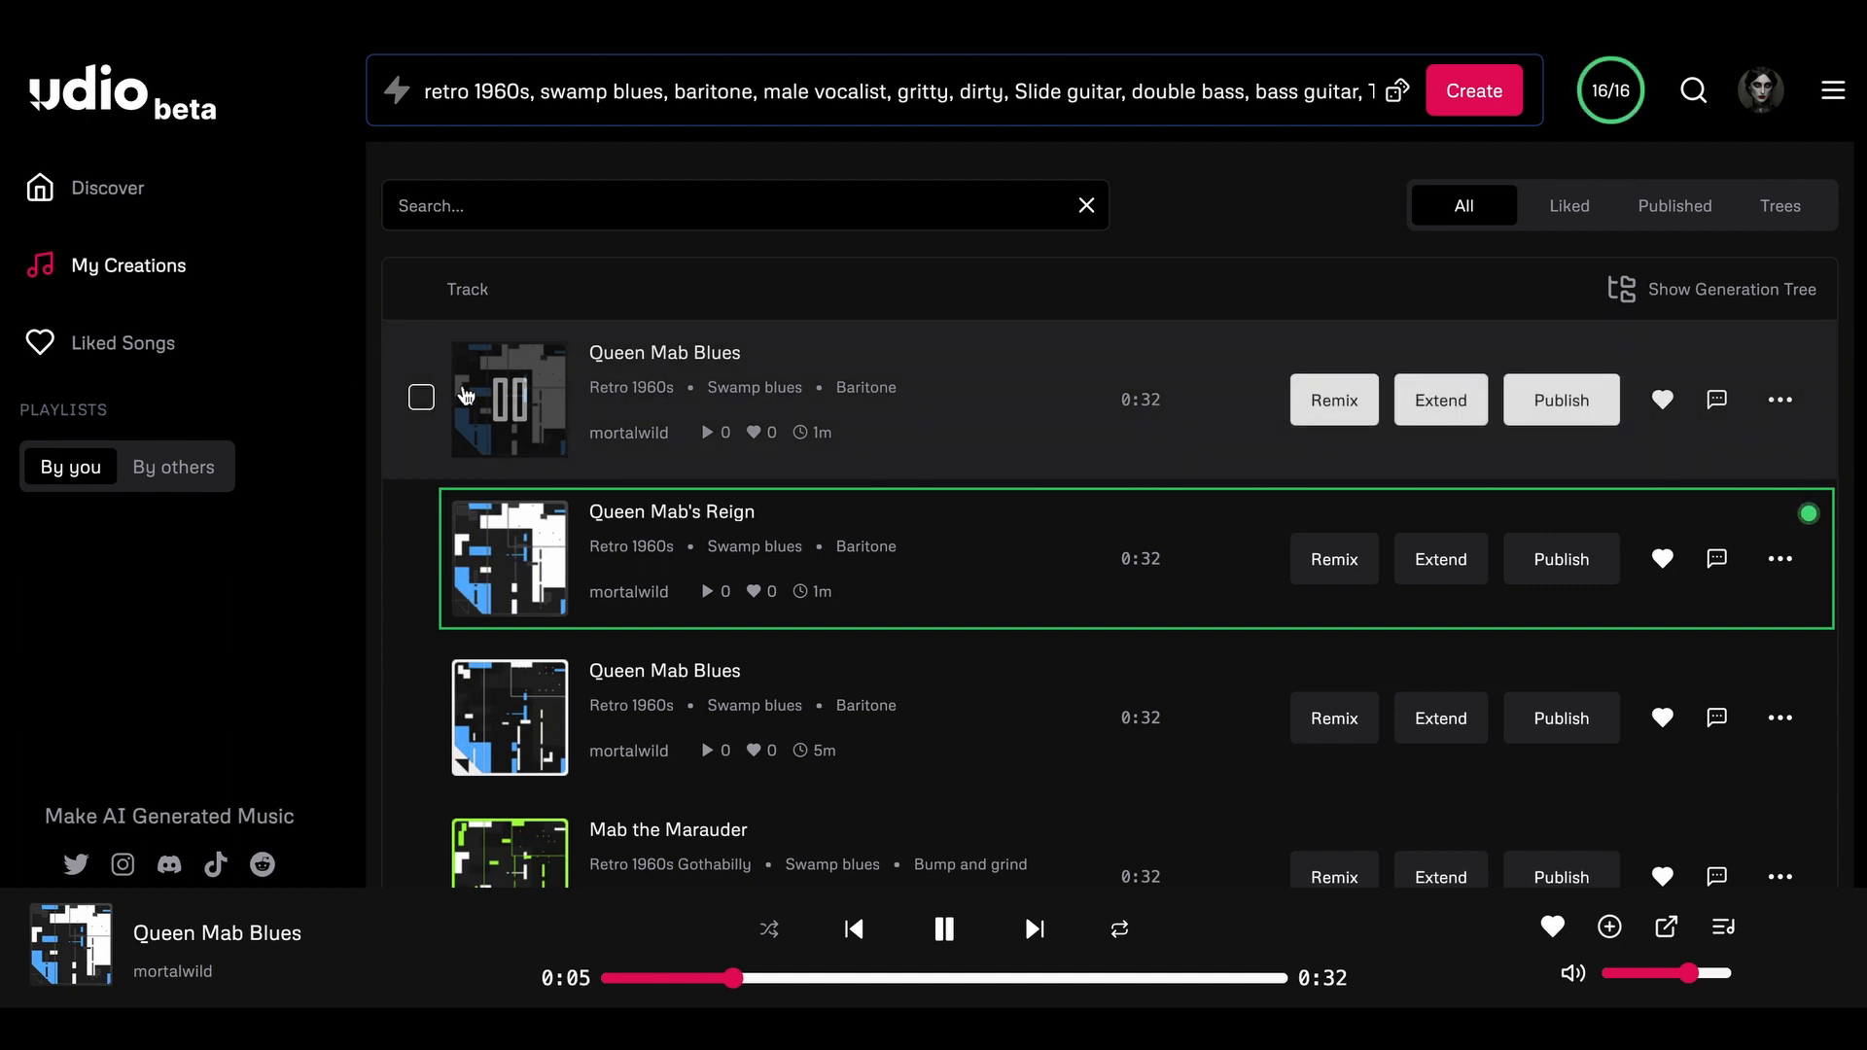
# - Pause the newest "Queen Mab Blues" track and listen to "Queen Mab's Reign"
pyautogui.click(501, 397)
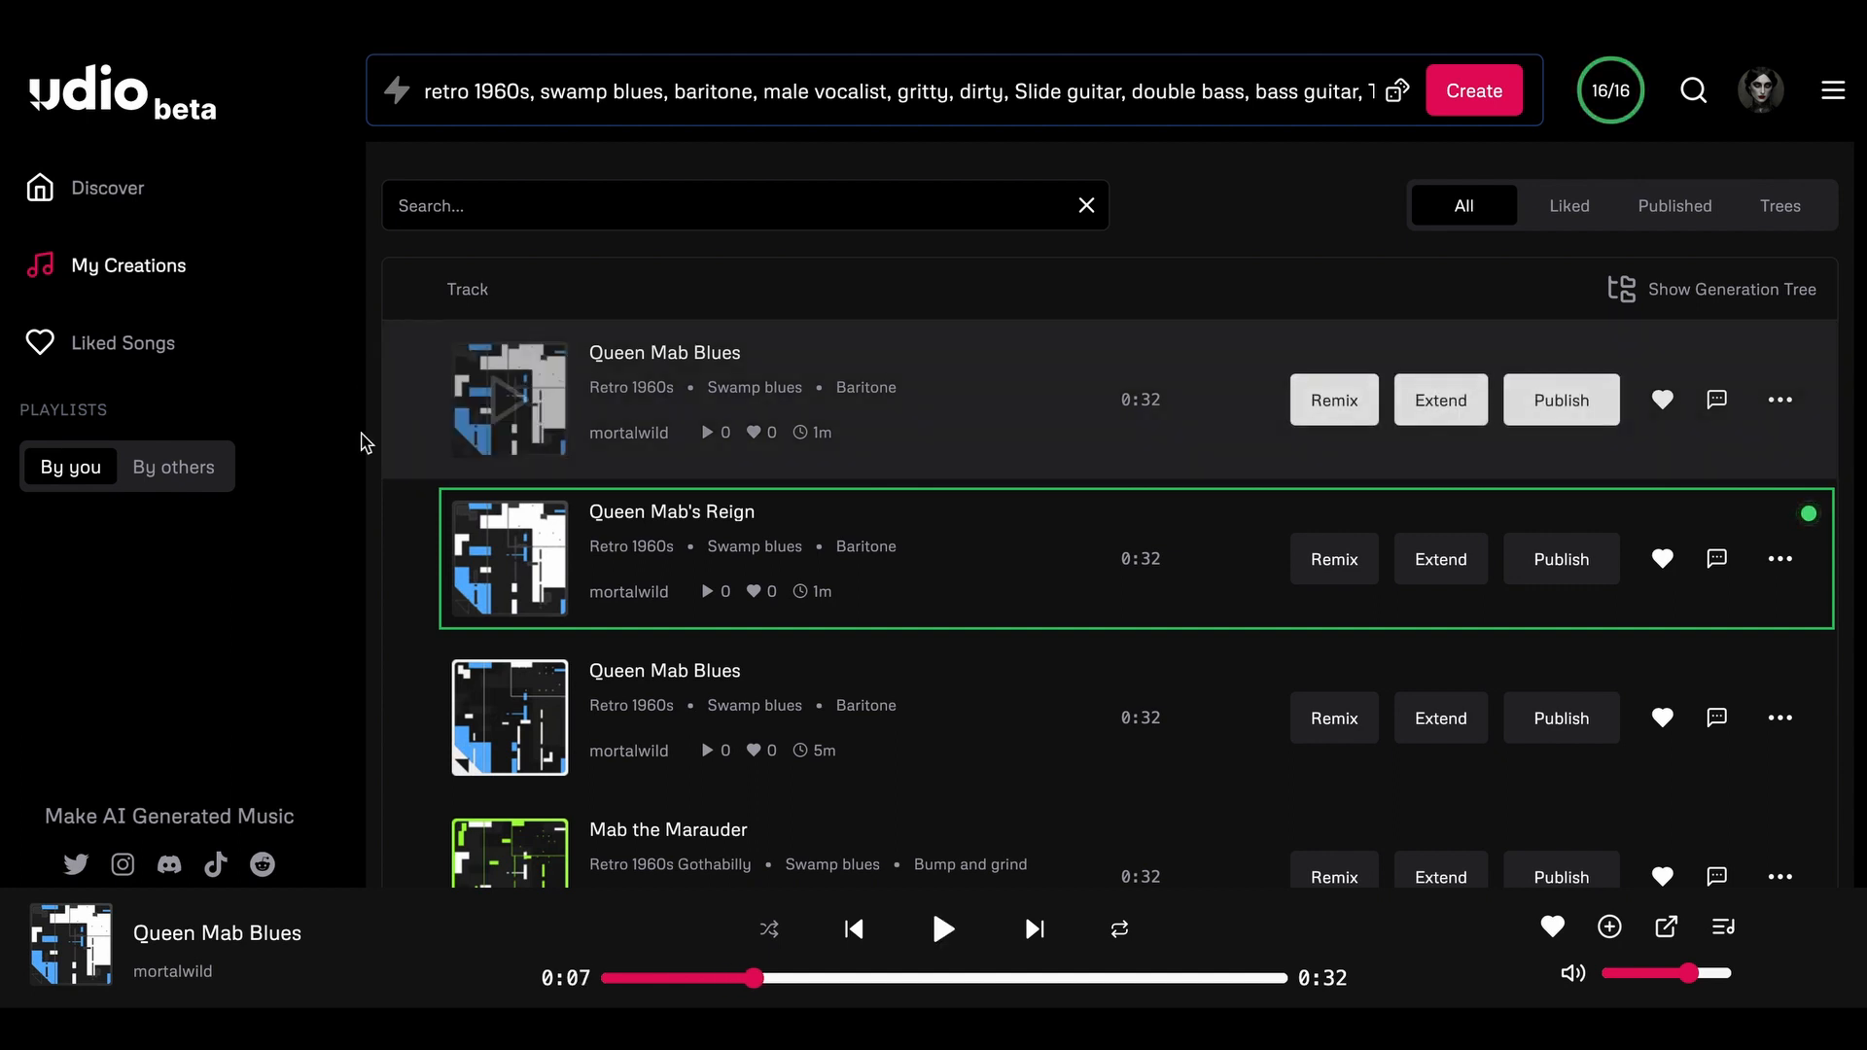
pyautogui.click(507, 560)
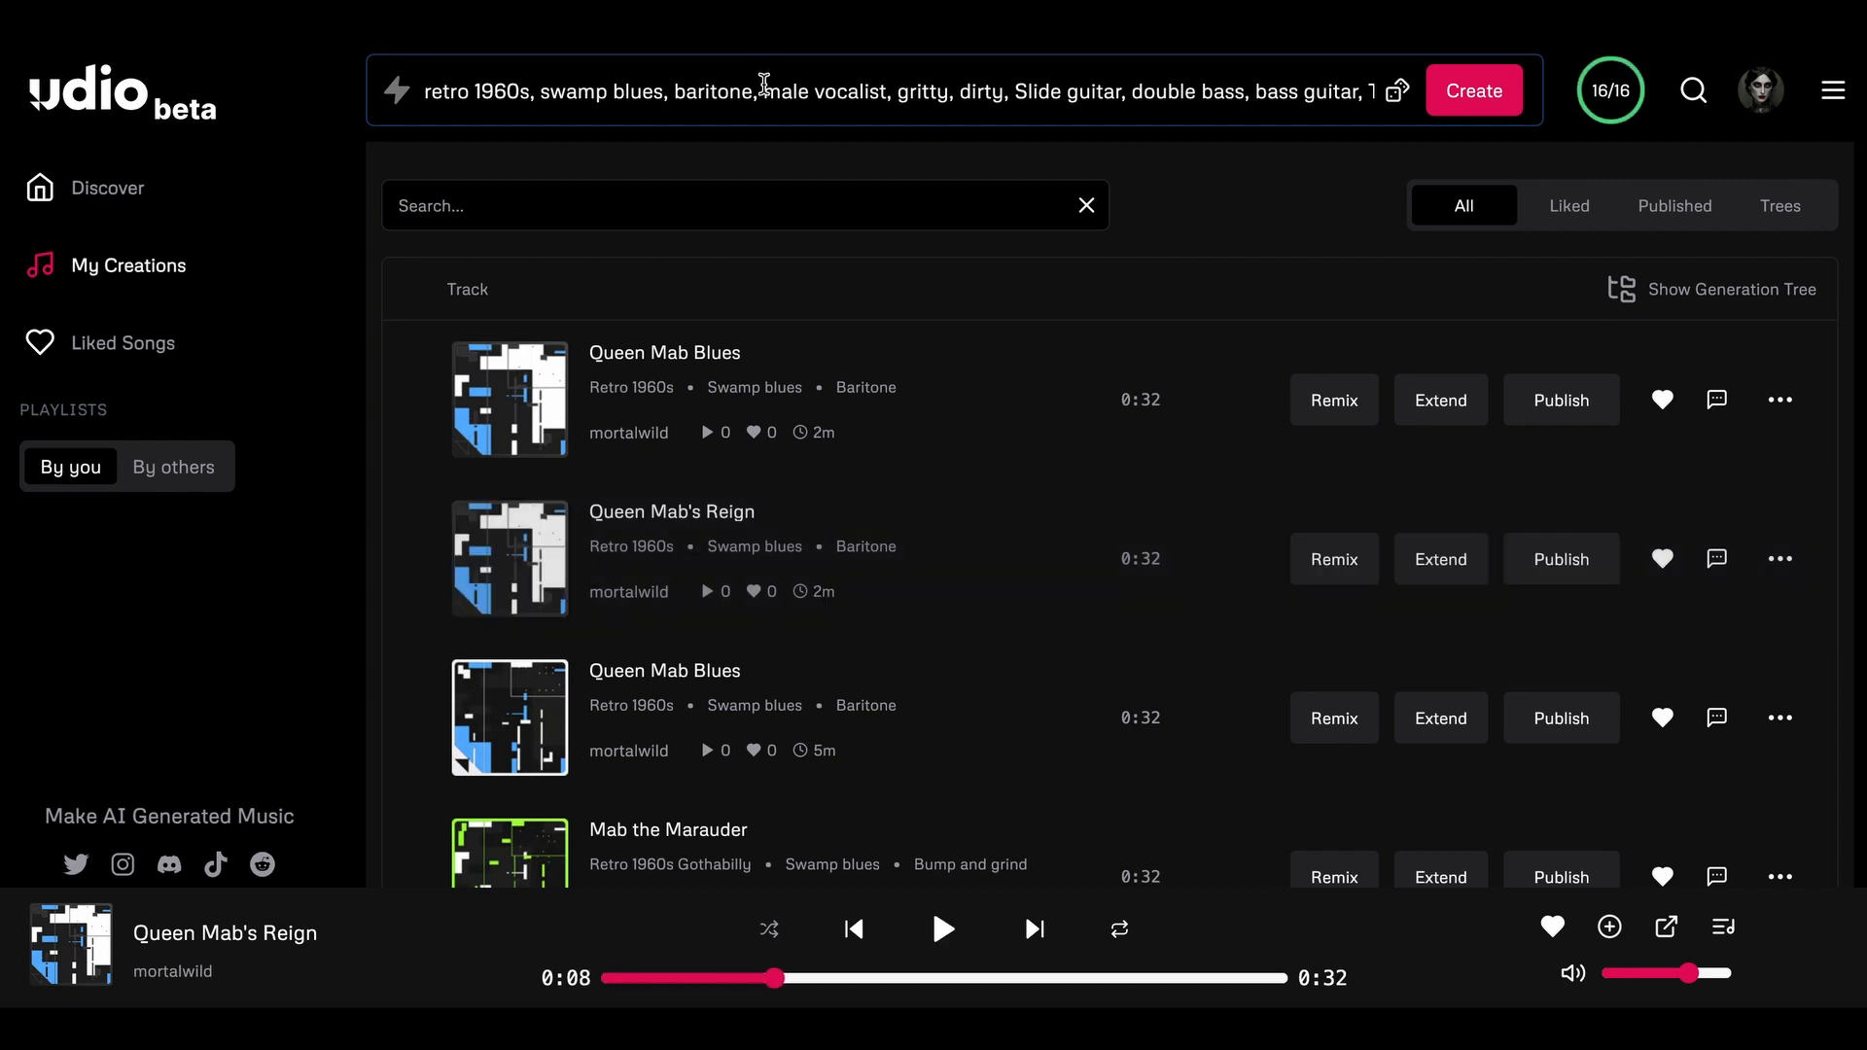
# - Insert "goth, psychobilly," before "baritone" in the song prompt and generate the song again with the same lyrics
pyautogui.click(669, 88)
pyautogui.write('goth, ')
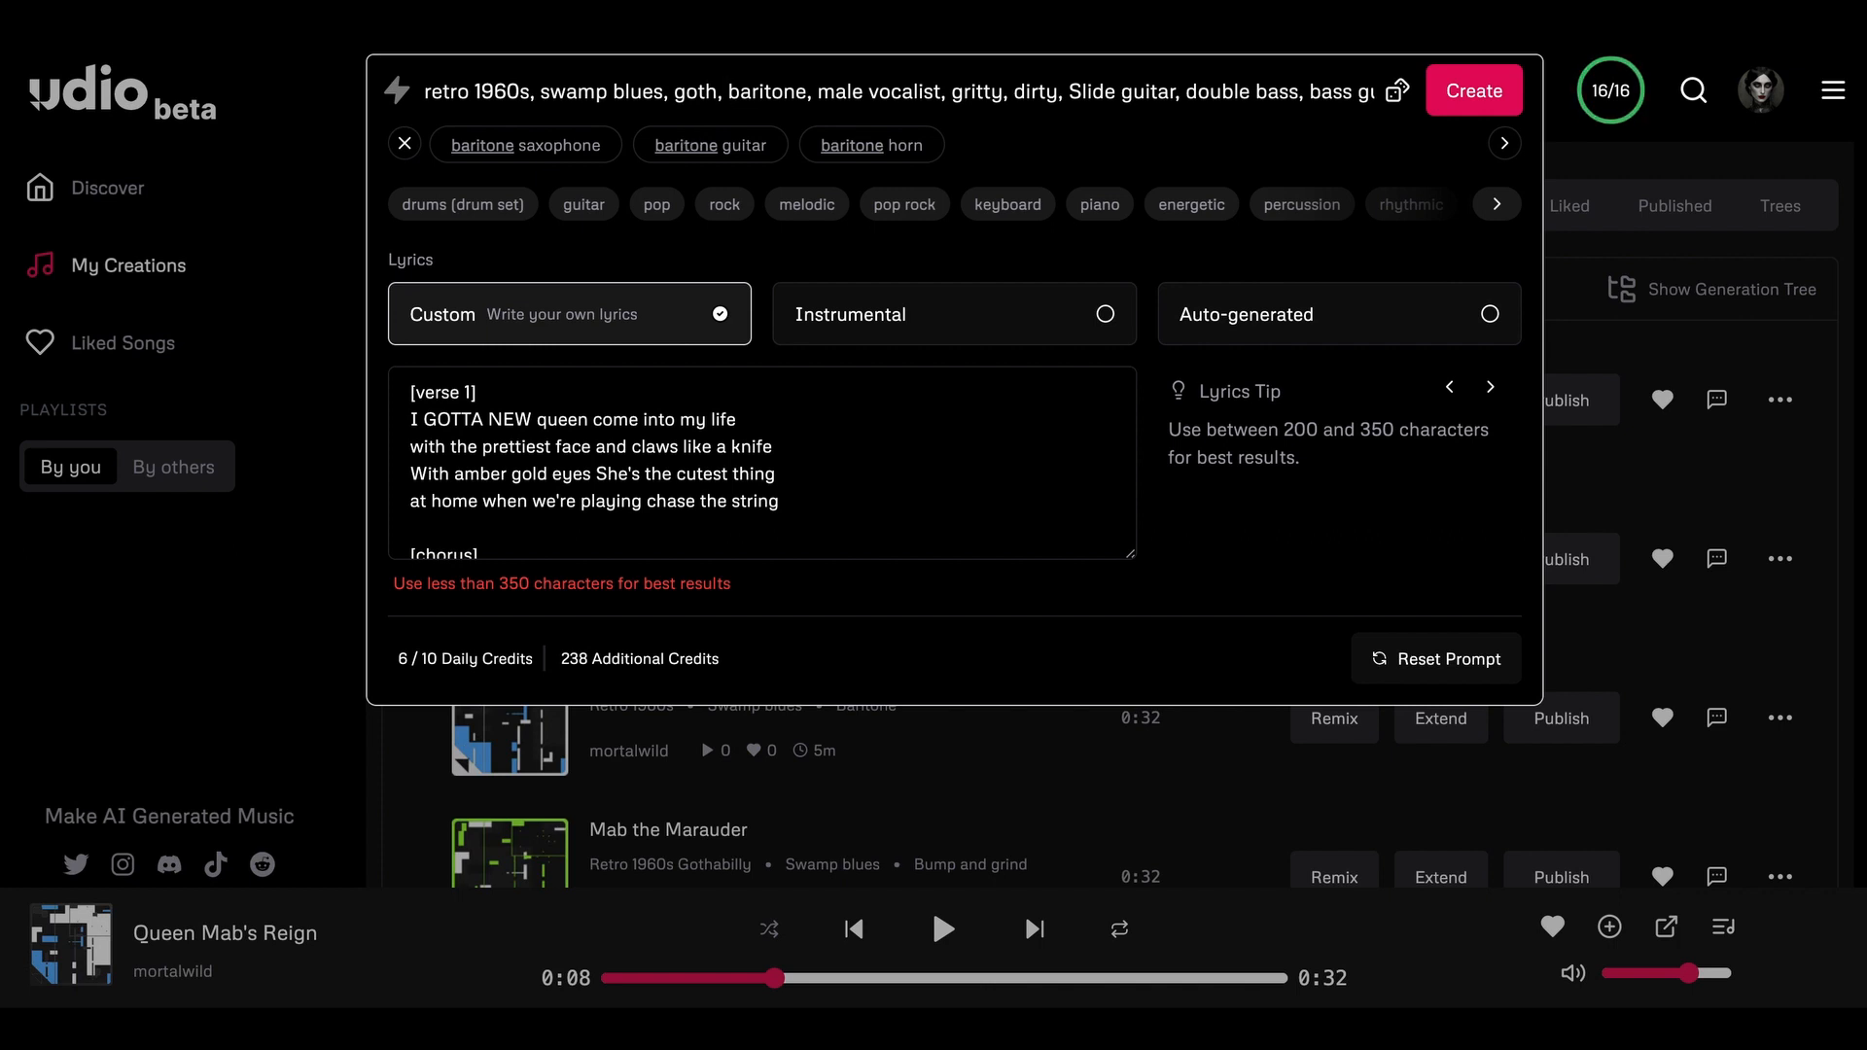
pyautogui.write('psychobilly,')
pyautogui.press('Return')
# - Listen to the most recent finished "Queen Mab Blues" track again while the new songs generate
pyautogui.click(504, 717)
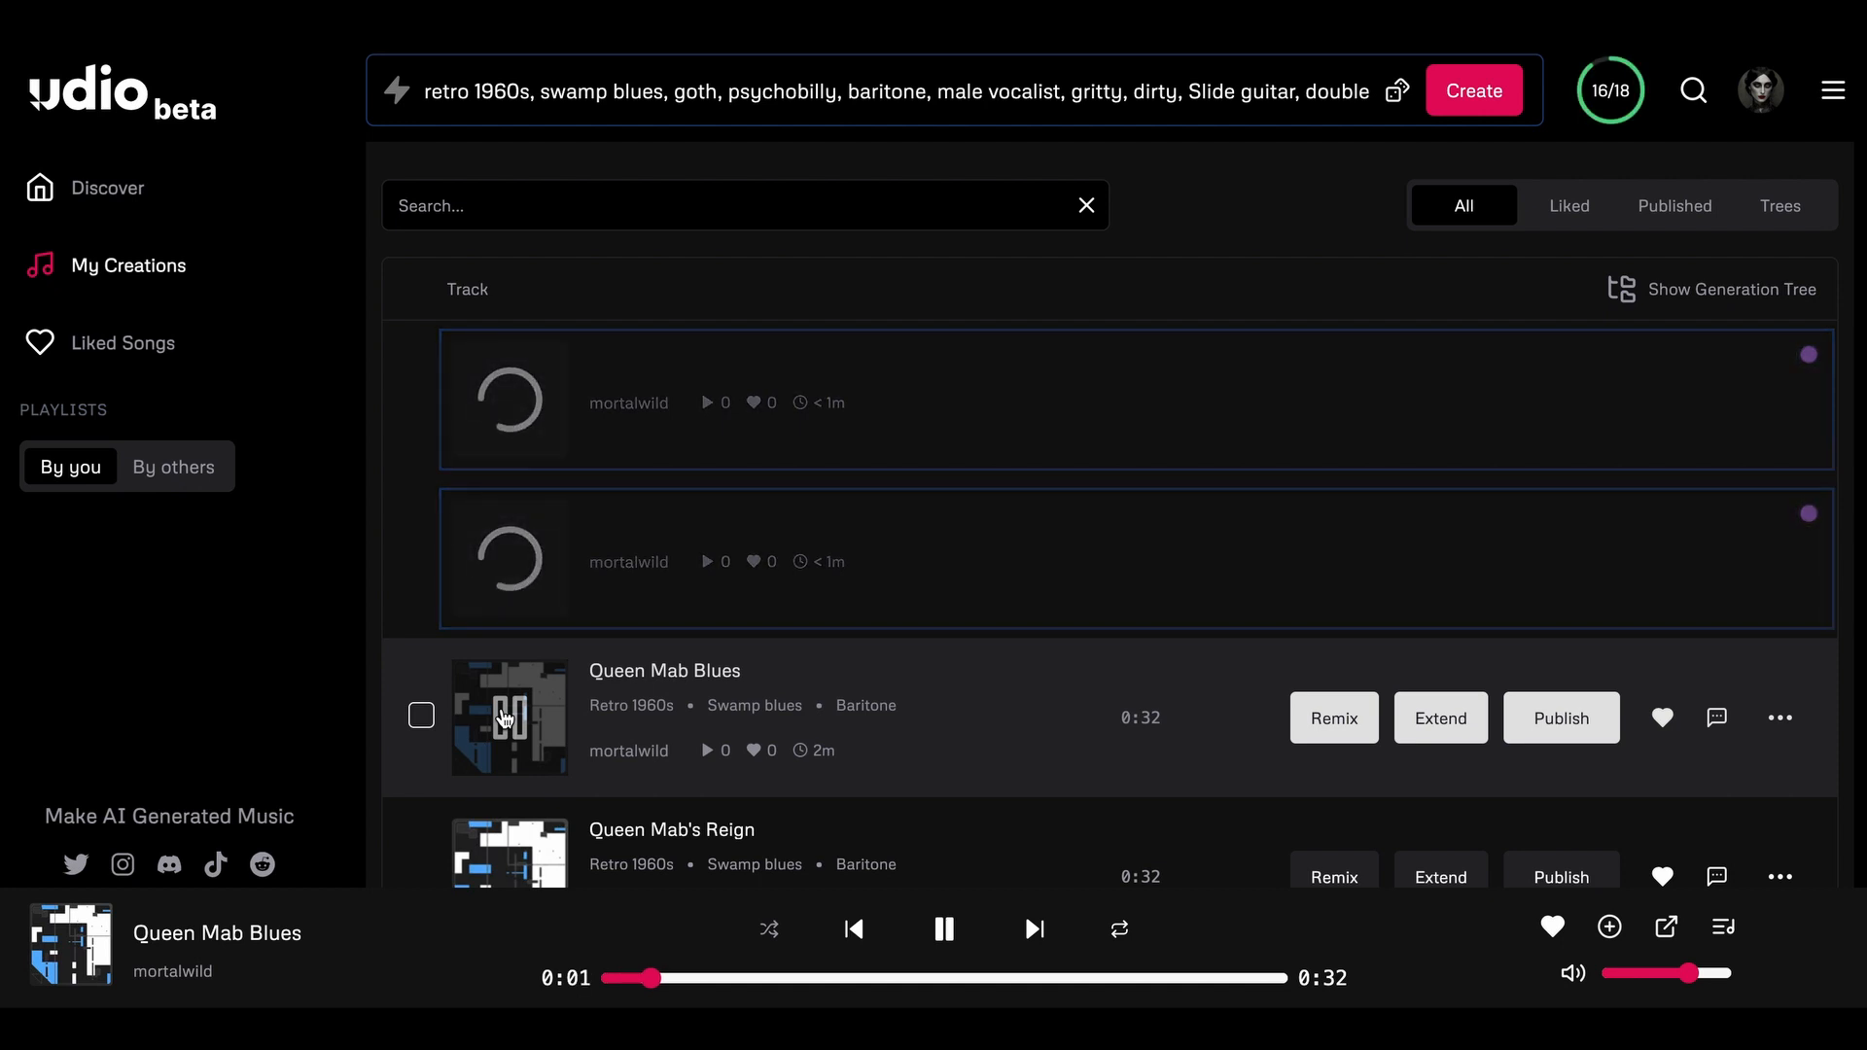
pyautogui.scroll(-1, 410, 621)
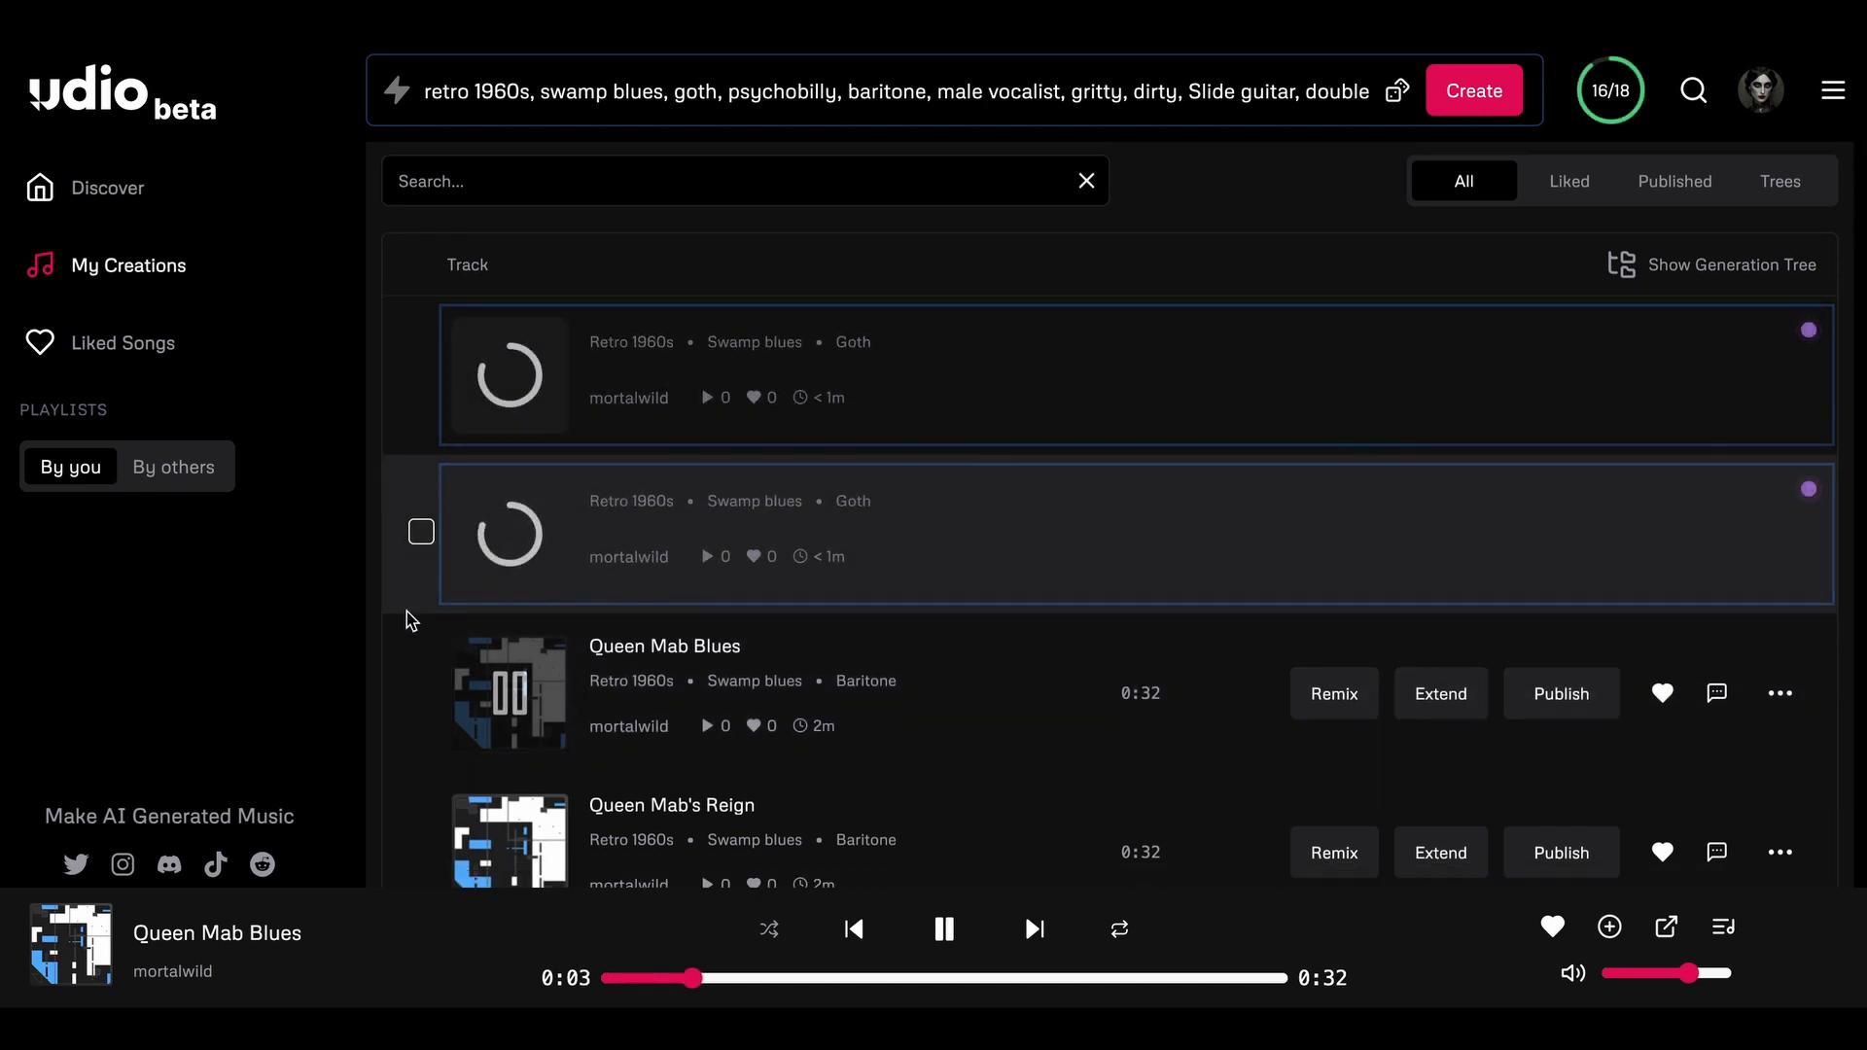
pyautogui.scroll(-2, 408, 619)
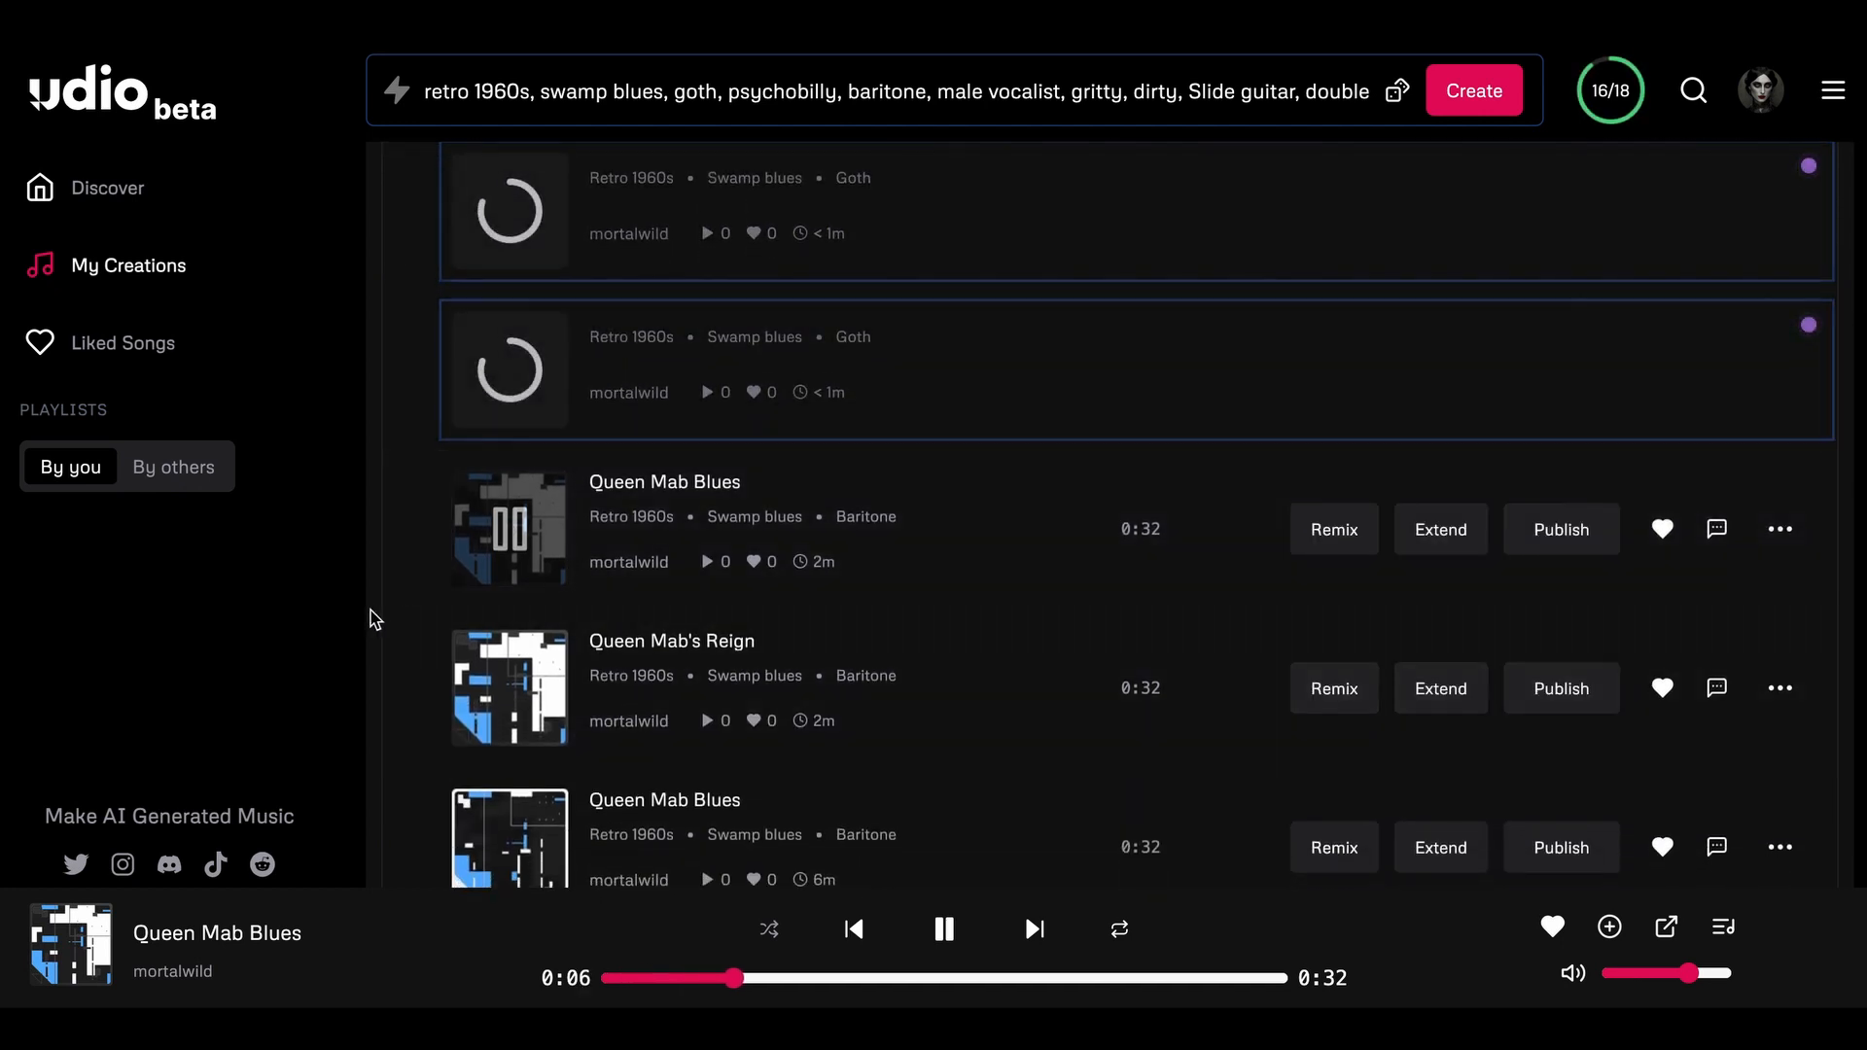
pyautogui.click(512, 529)
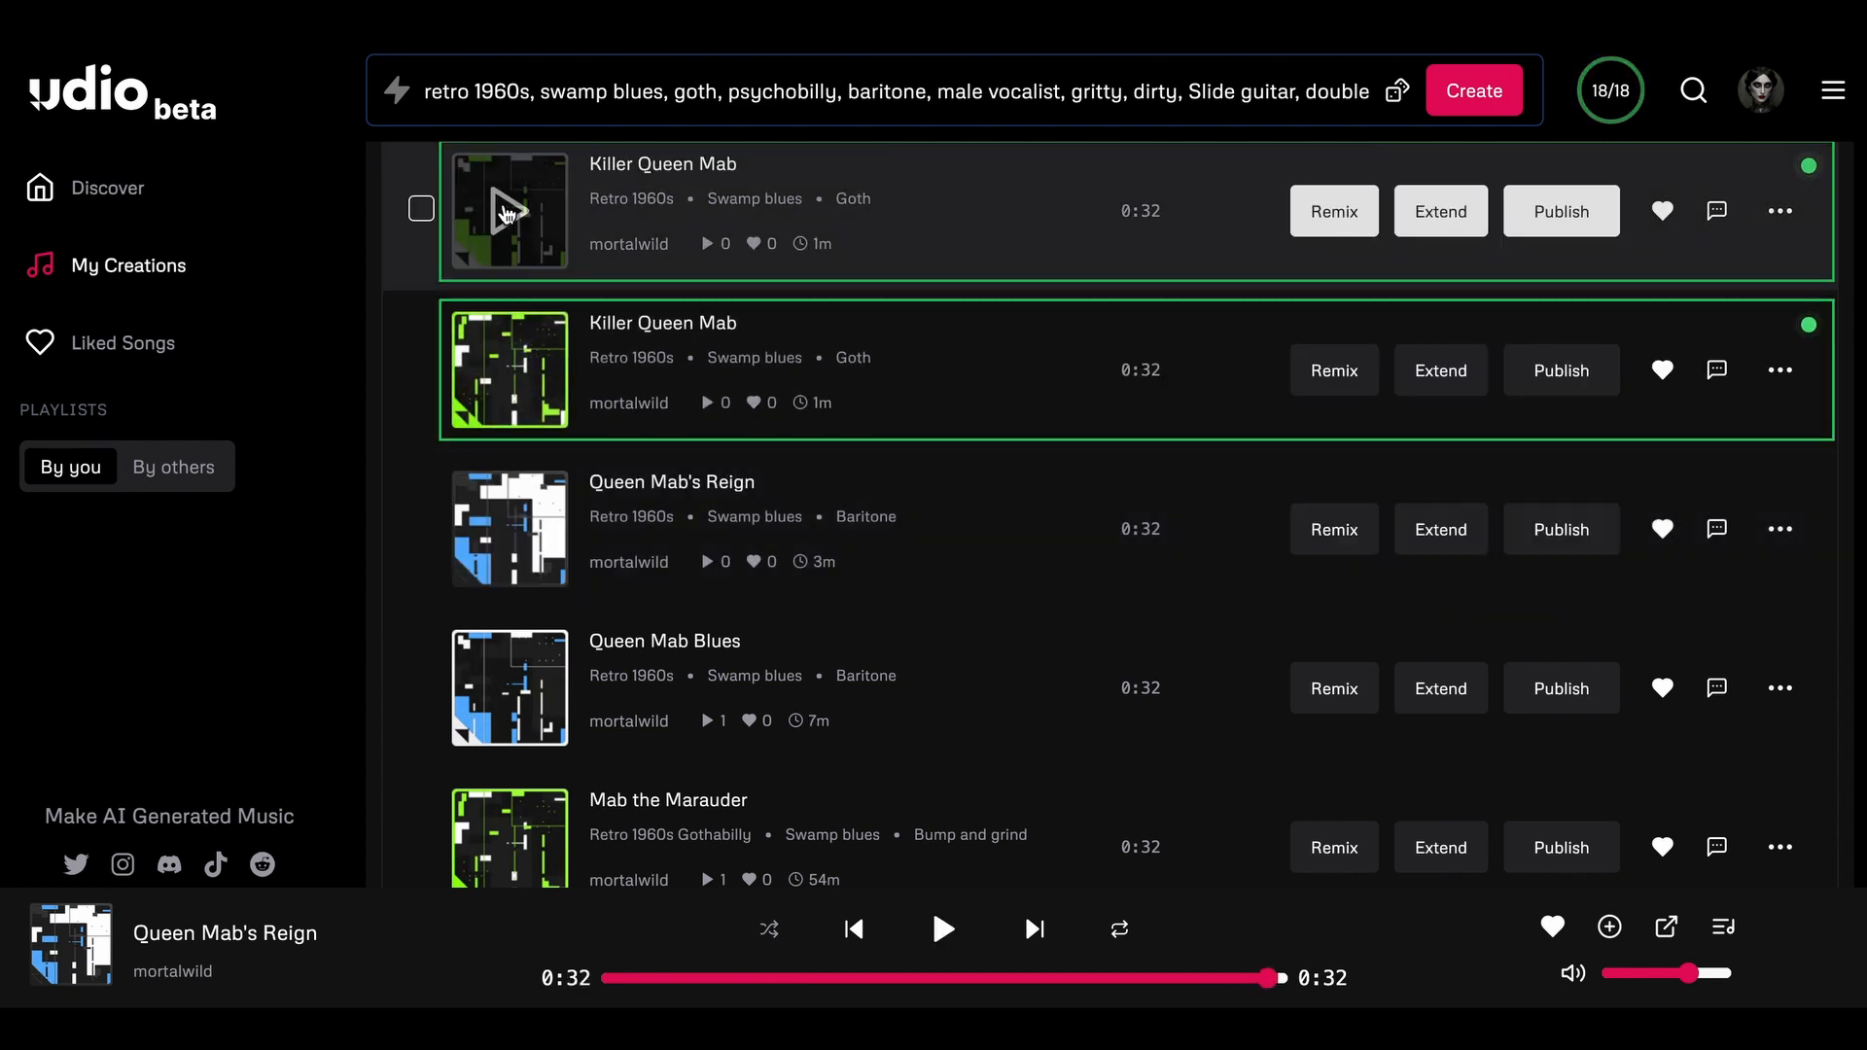
# - Listen to the first of the two new "Killer Queen Mab" goth tracks and mark it as liked
pyautogui.click(506, 212)
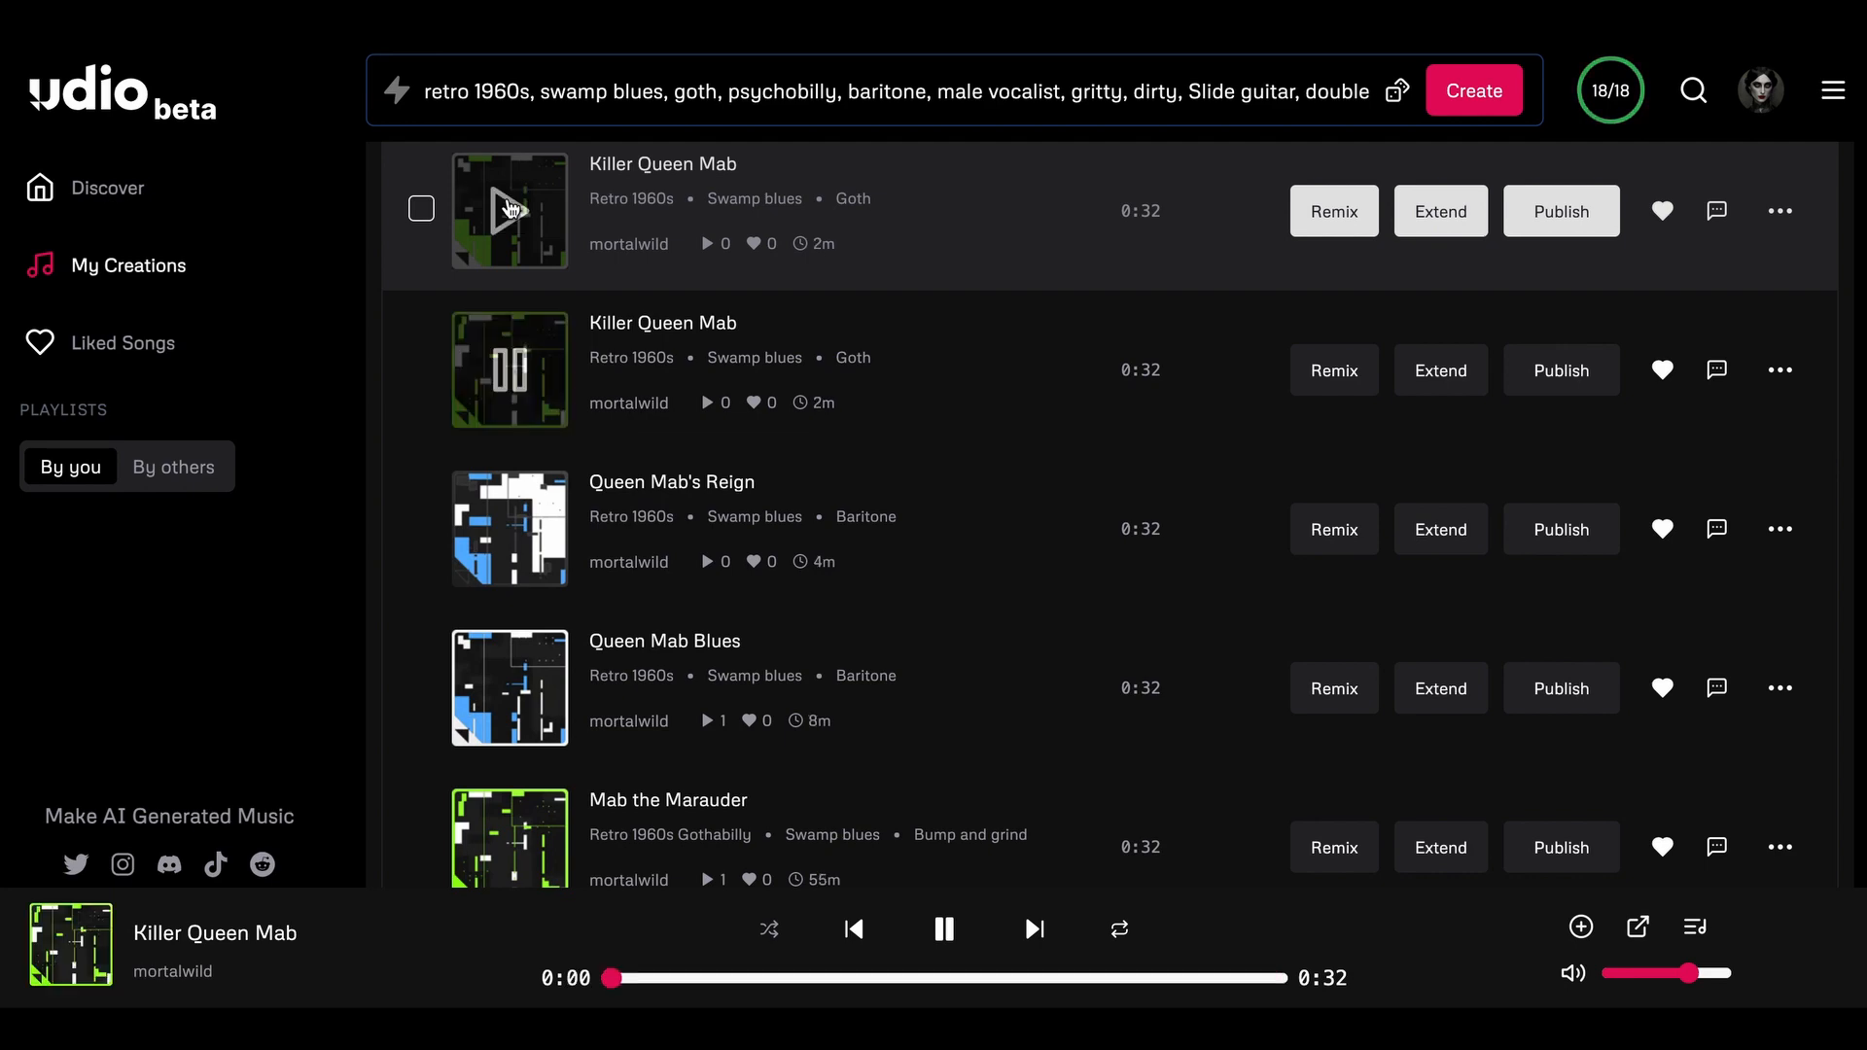
pyautogui.click(507, 207)
pyautogui.click(508, 206)
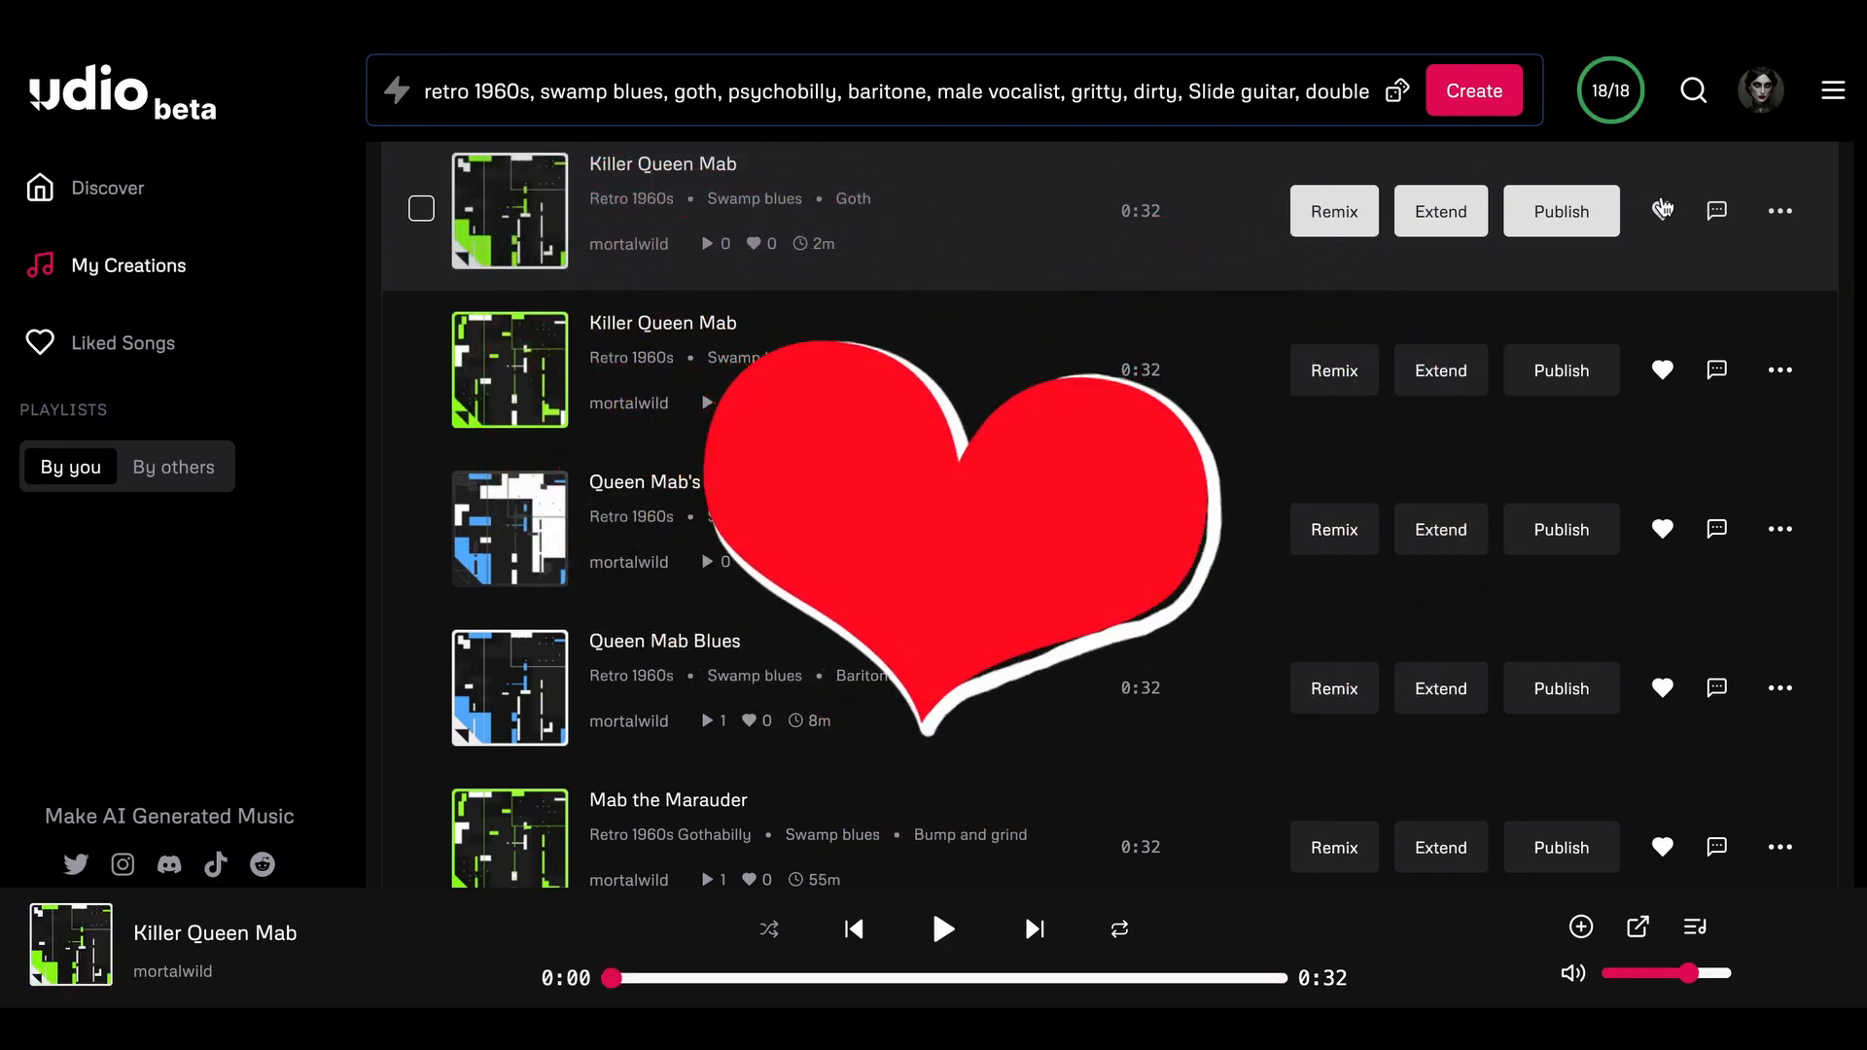
pyautogui.click(1661, 211)
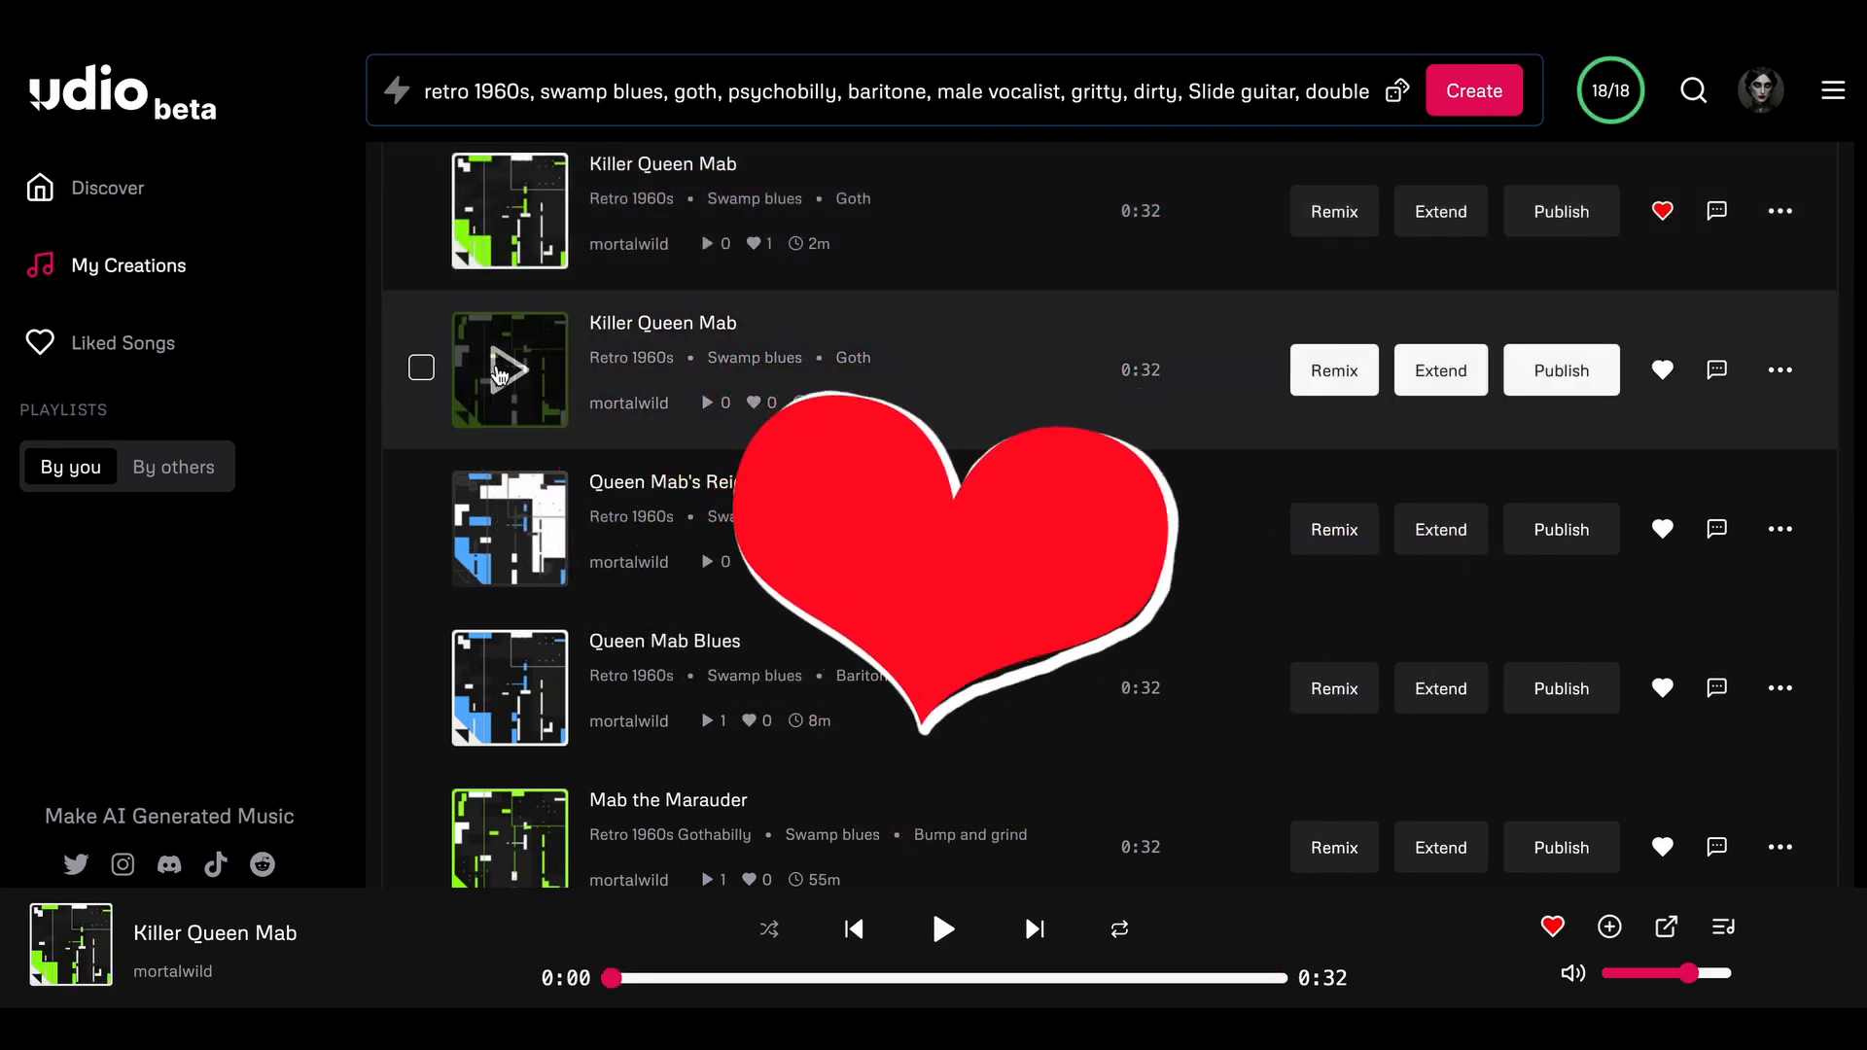
# - Listen to the second "Killer Queen Mab" goth track, stop playback and delete that track from My Creations
pyautogui.click(502, 370)
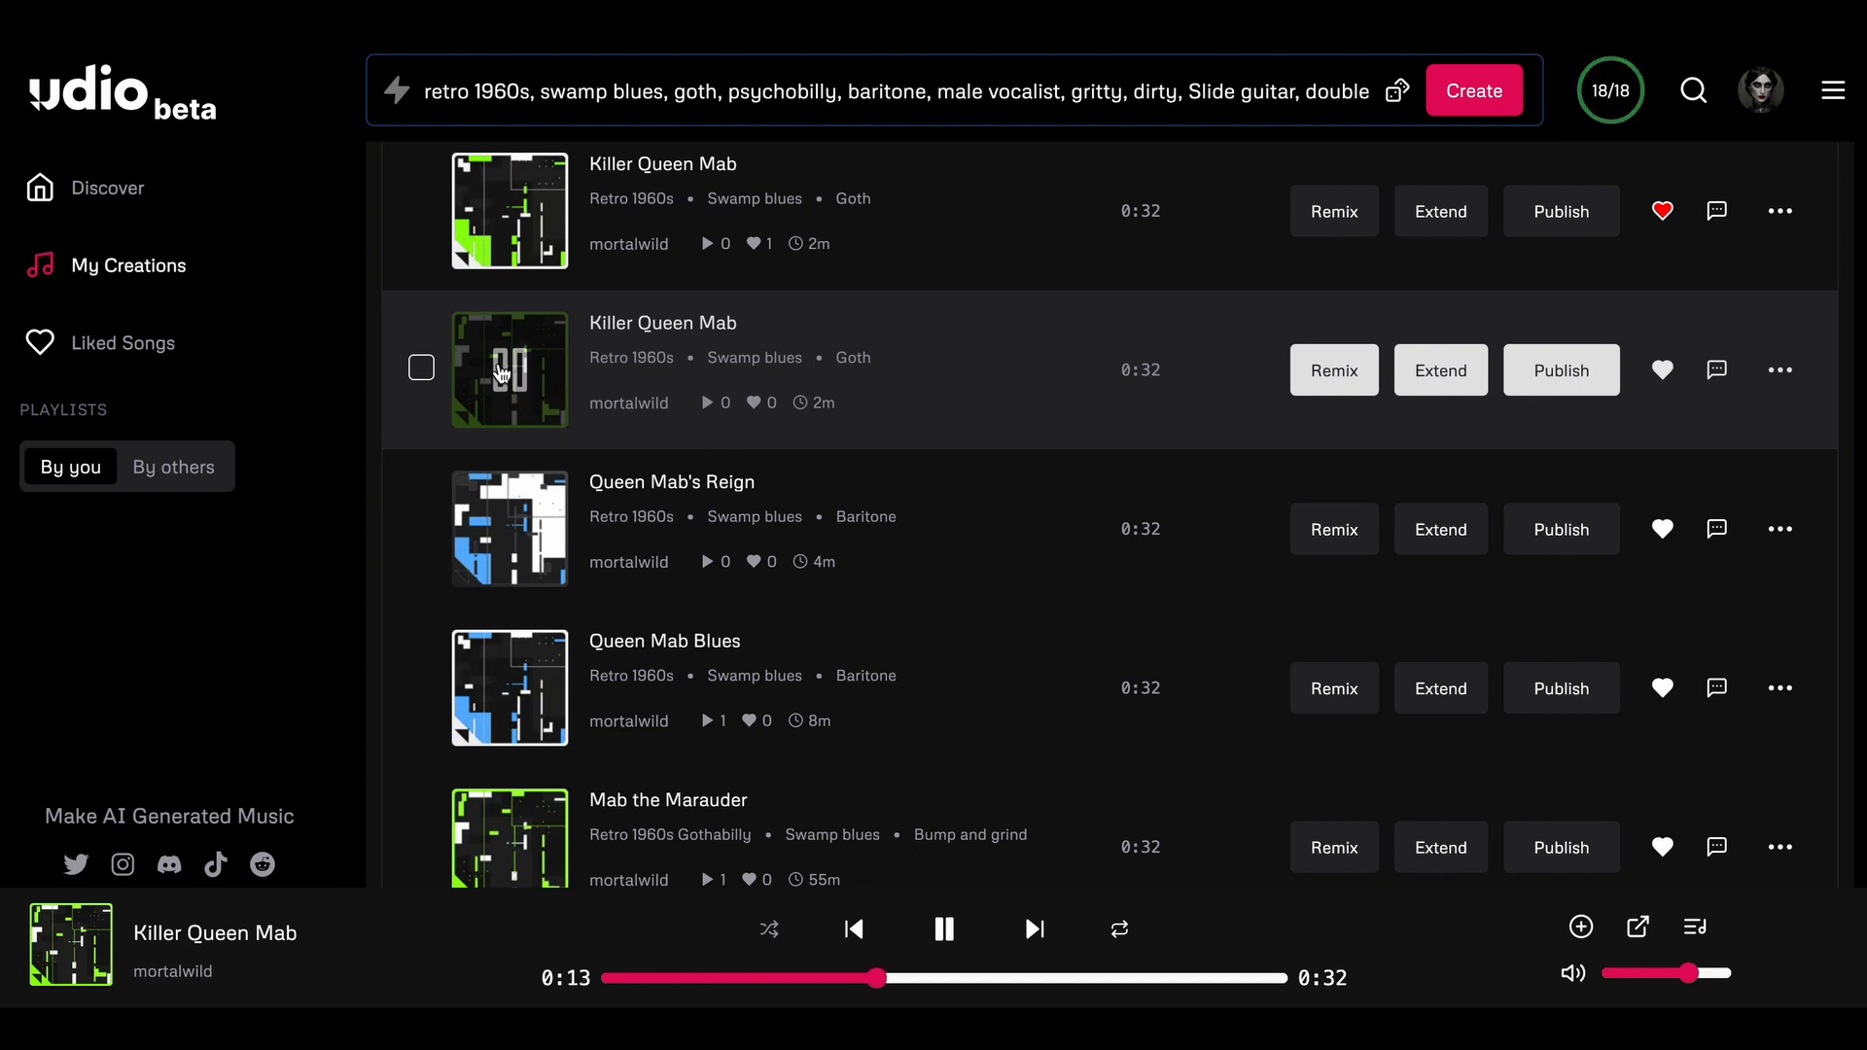
pyautogui.click(502, 373)
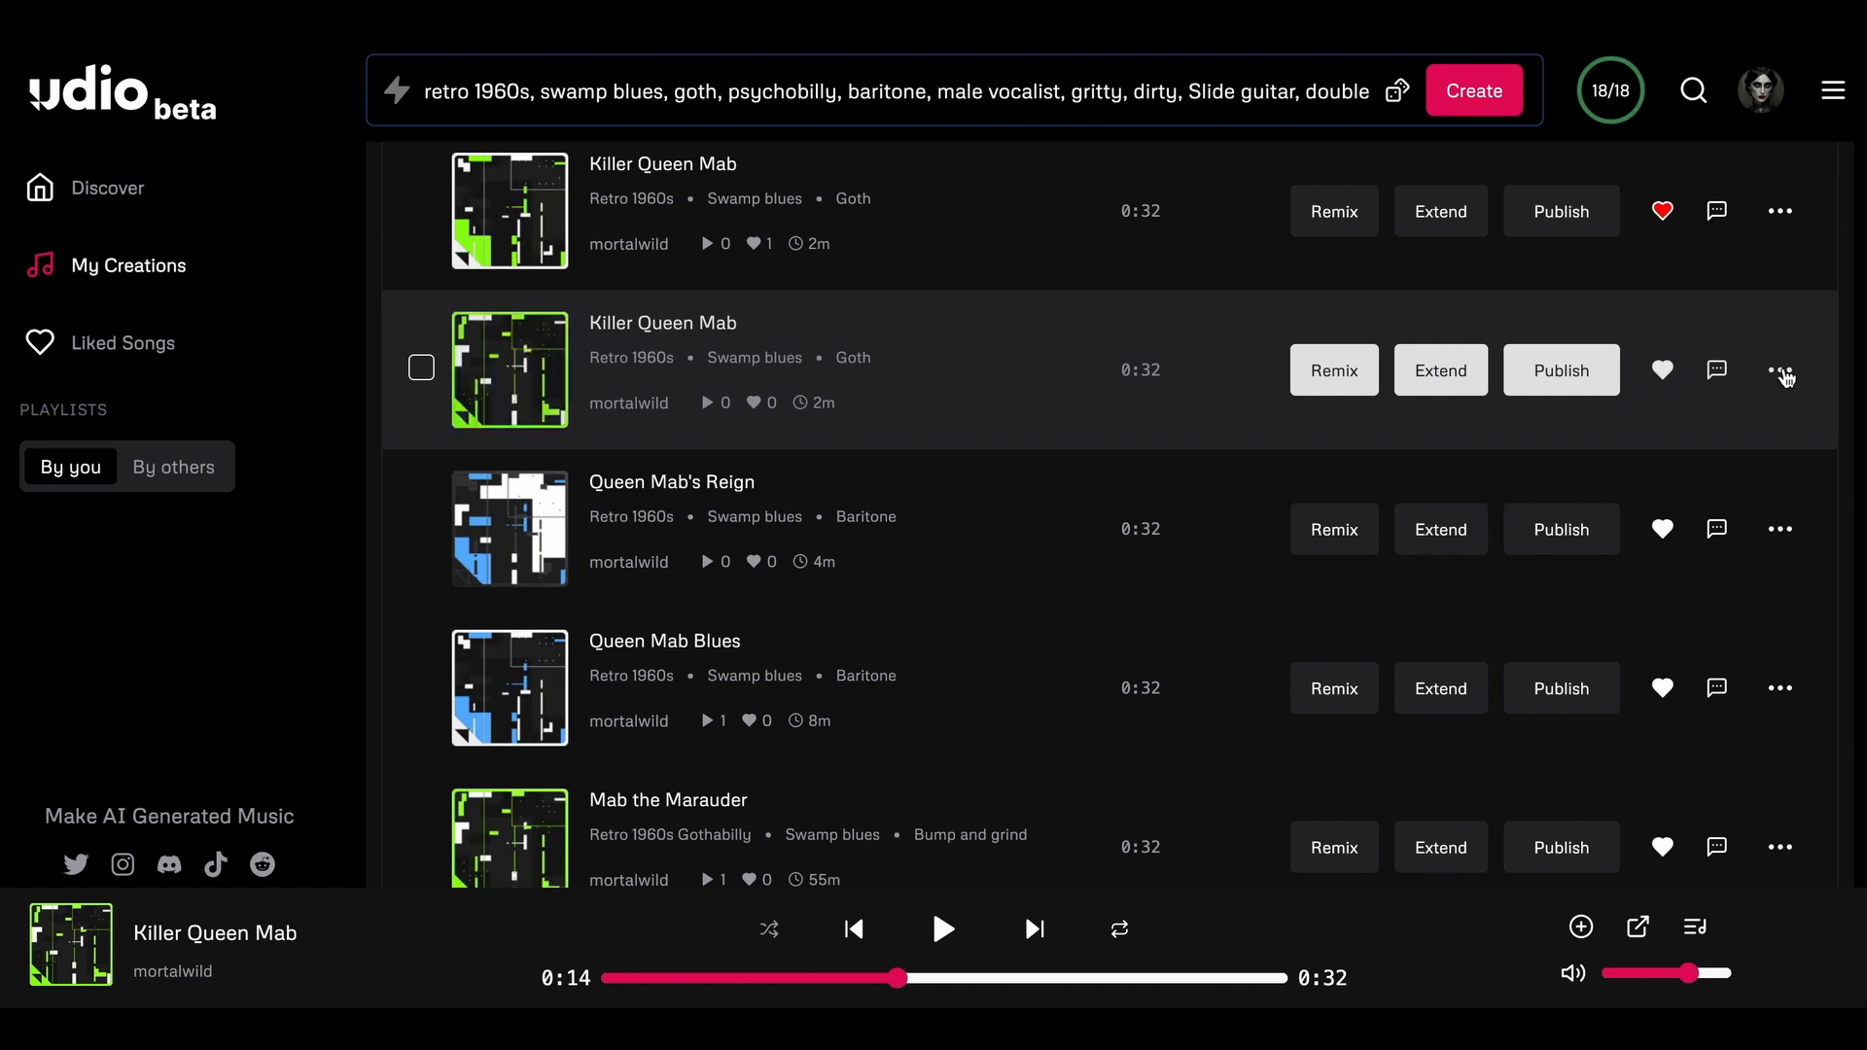
pyautogui.click(1779, 371)
pyautogui.click(1721, 766)
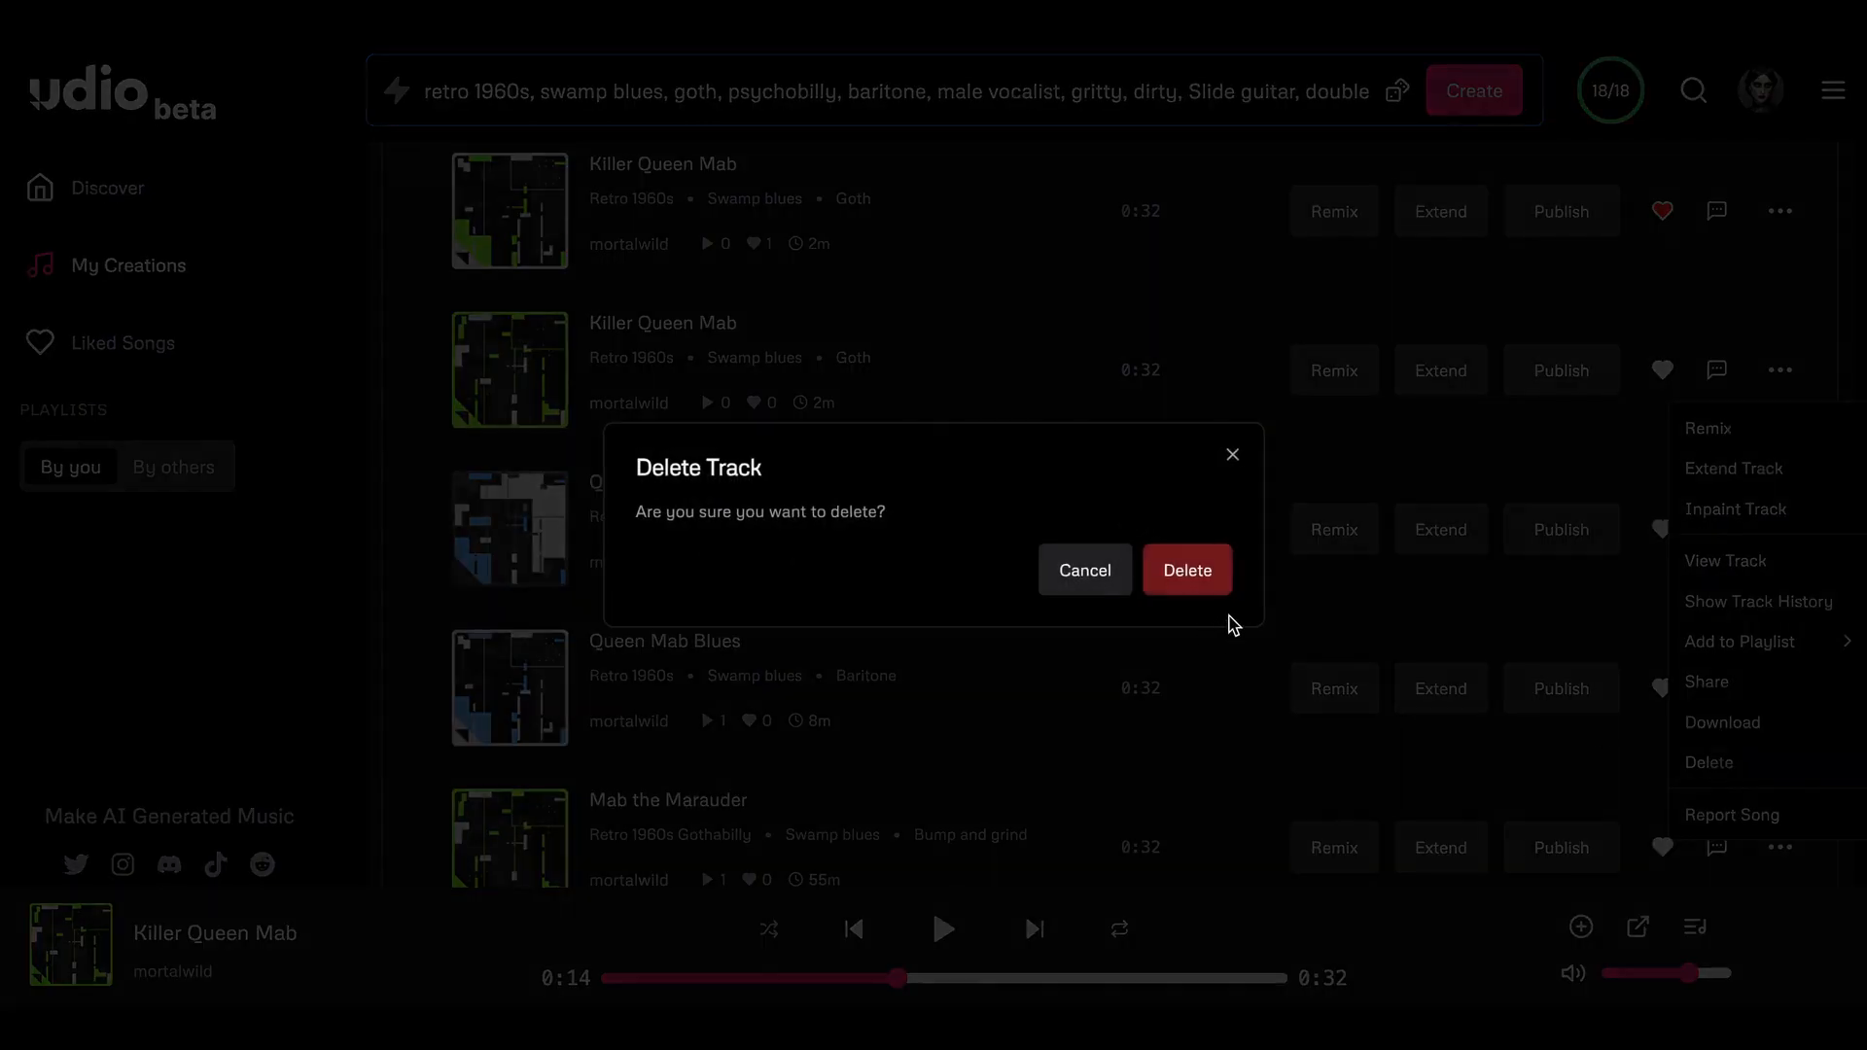
pyautogui.click(1187, 571)
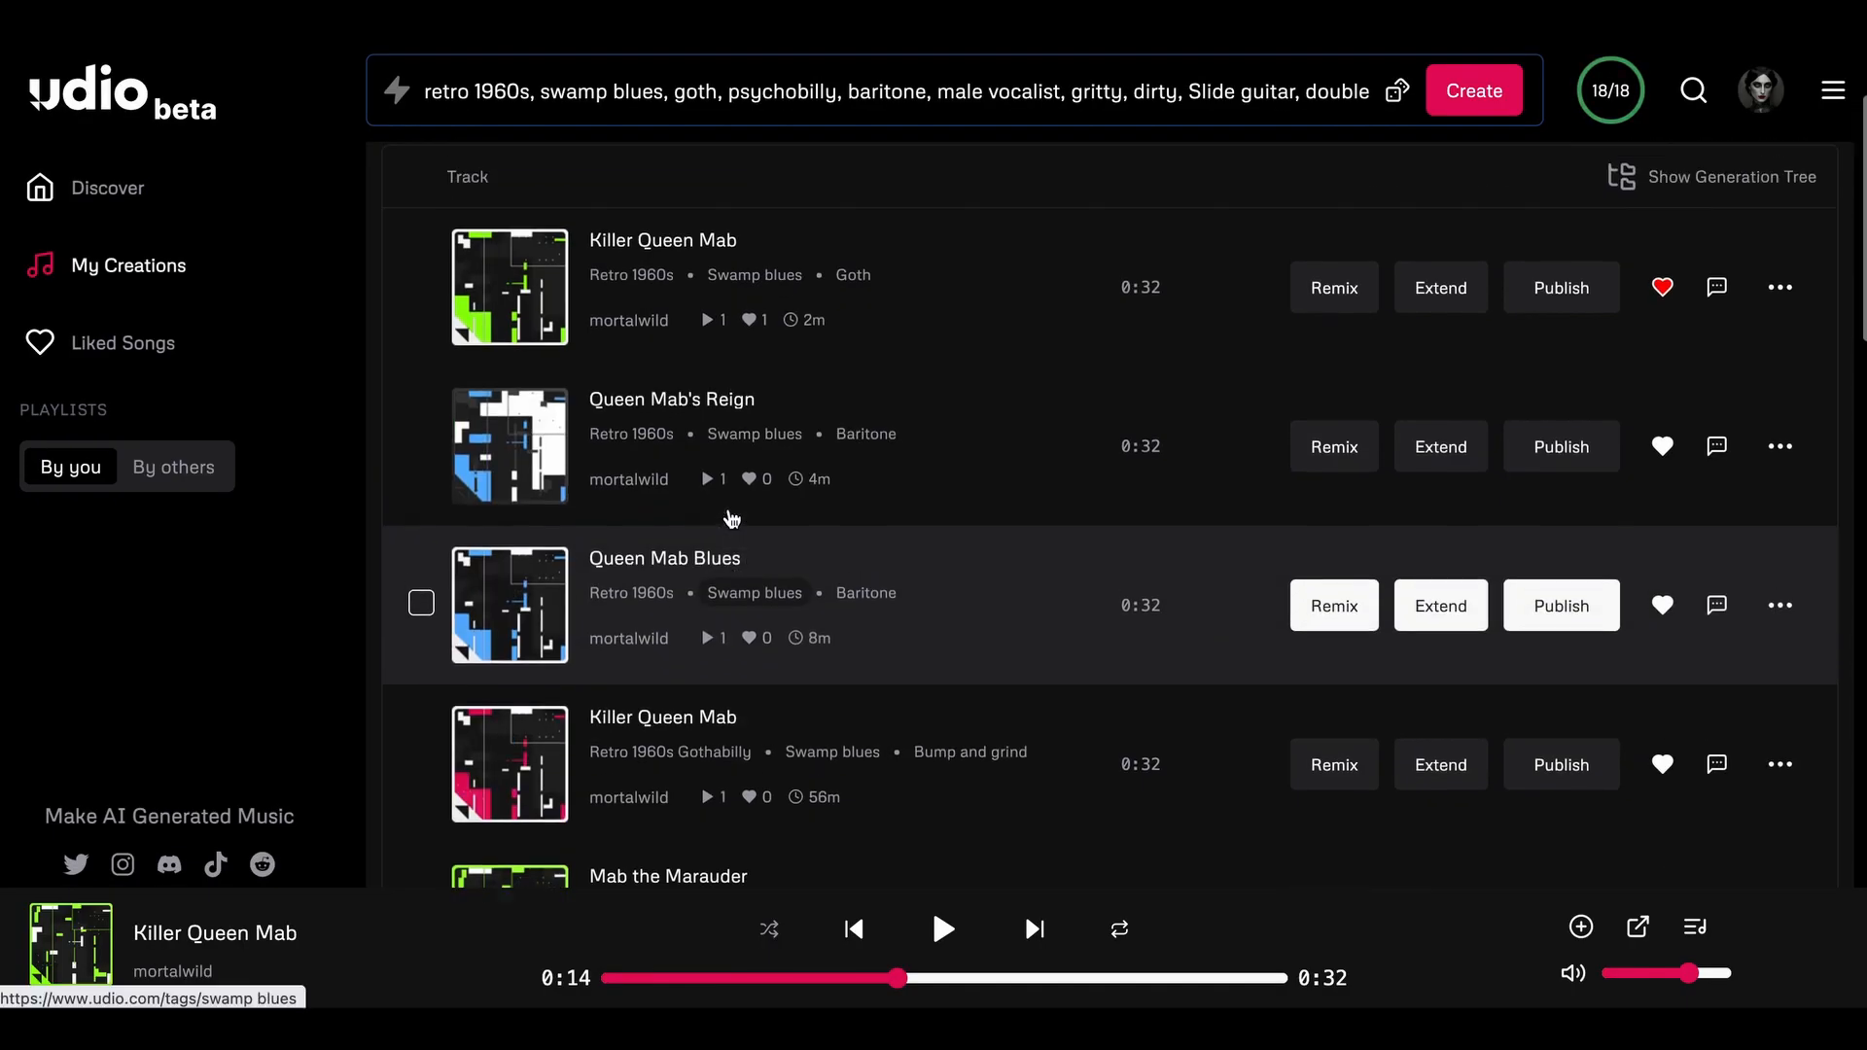
# - Start extending the liked "Killer Queen Mab" track and paste verse 2 with its chorus from the Queen Mab note as custom lyrics
pyautogui.click(1439, 298)
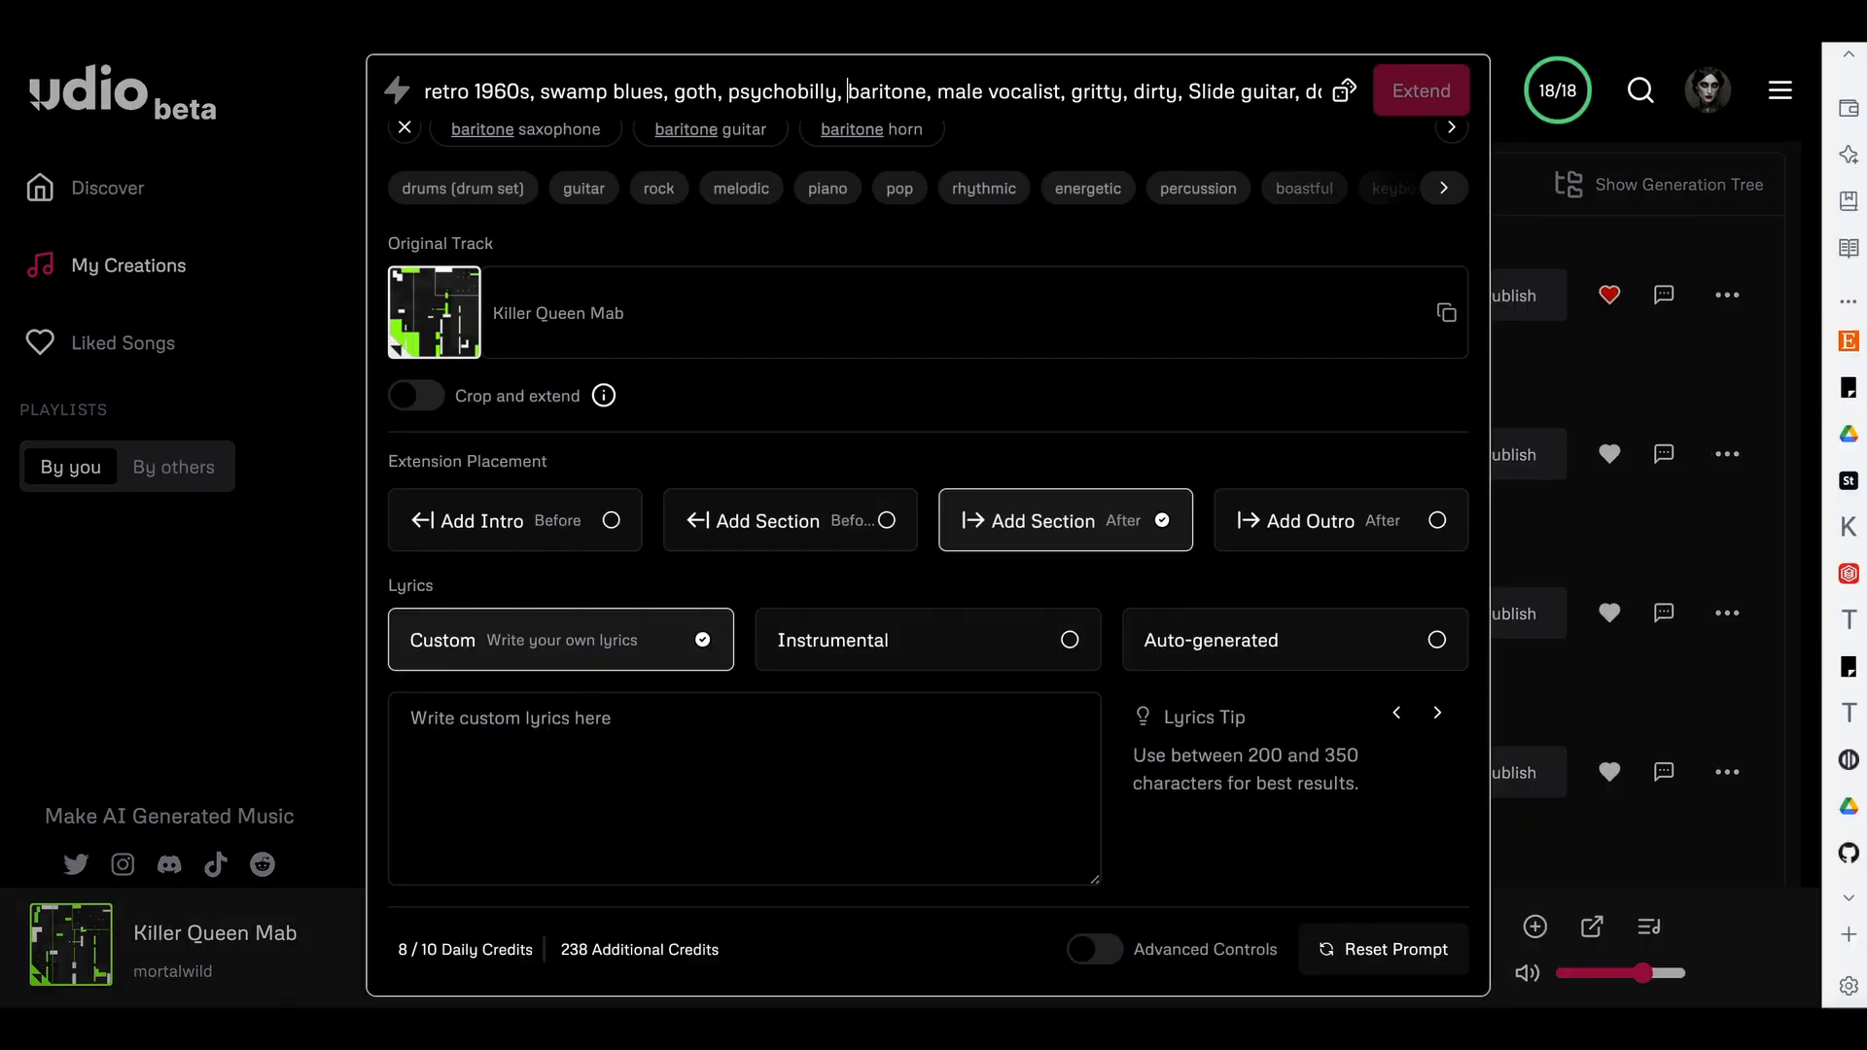
pyautogui.press('super+Tab')
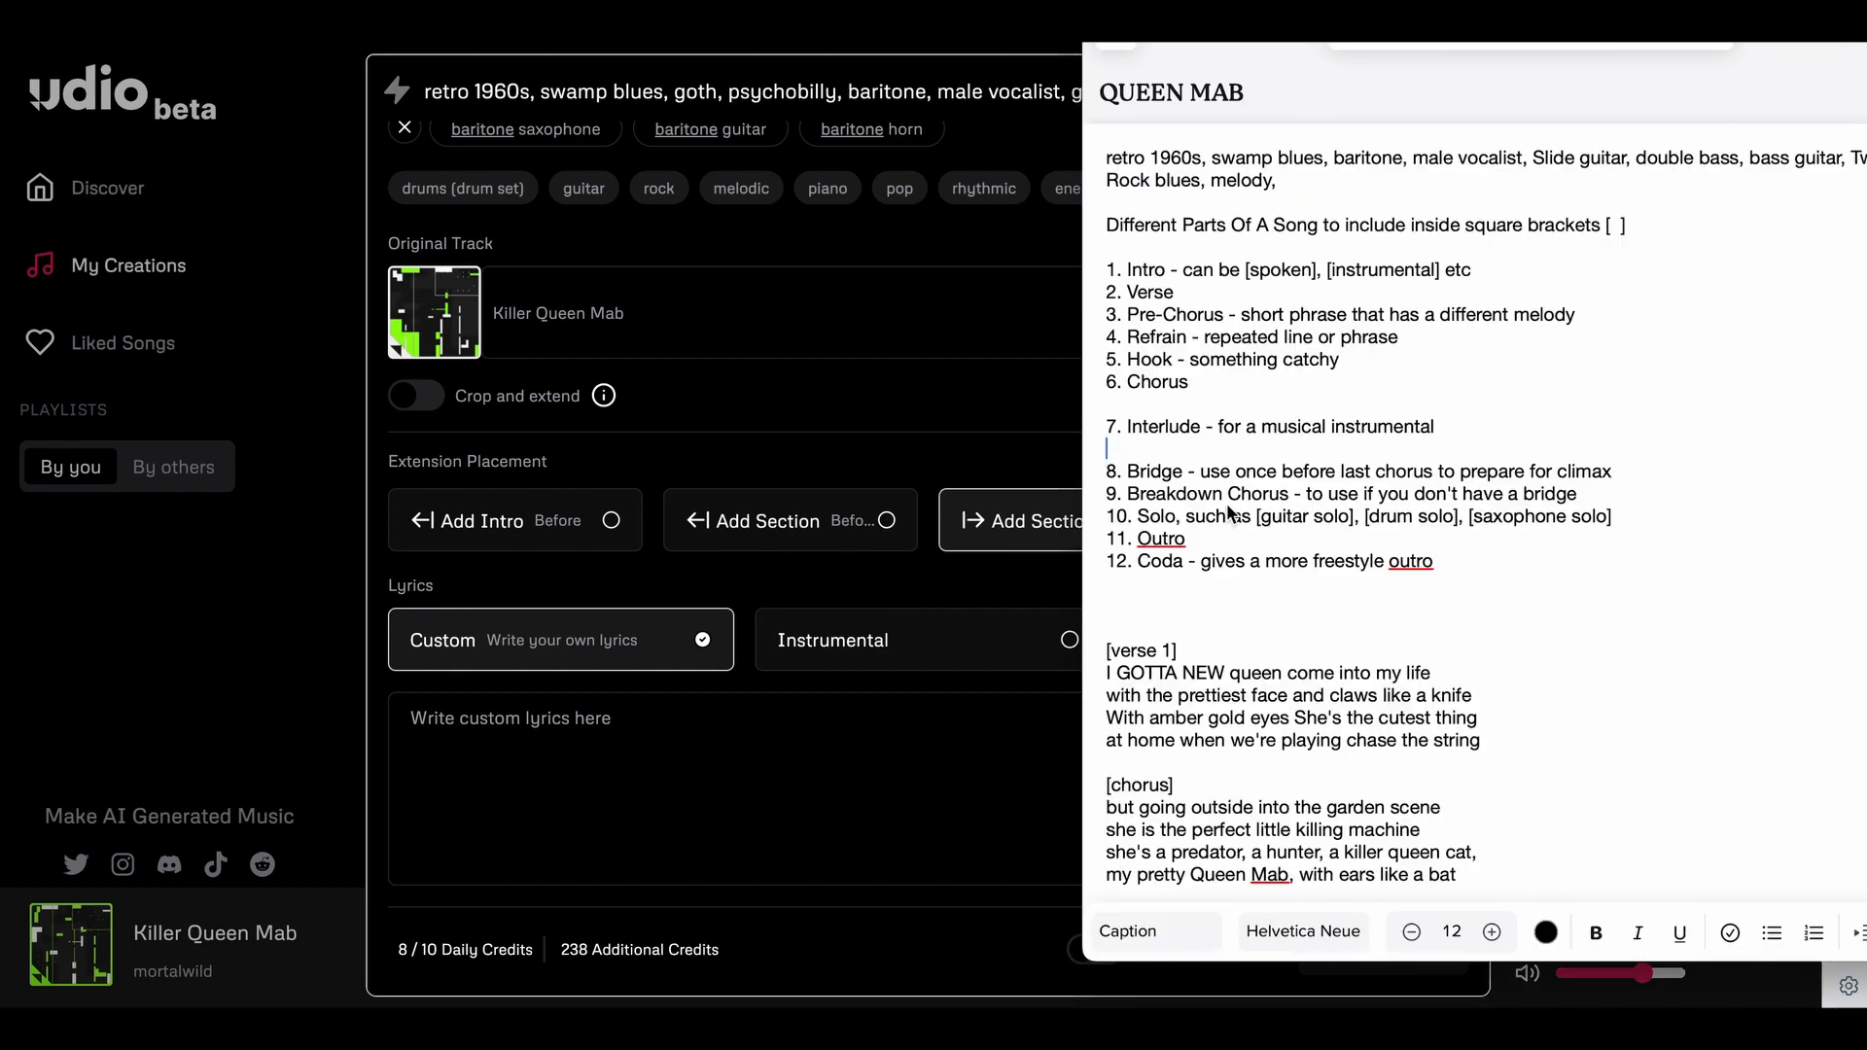
pyautogui.scroll(-10, 1230, 512)
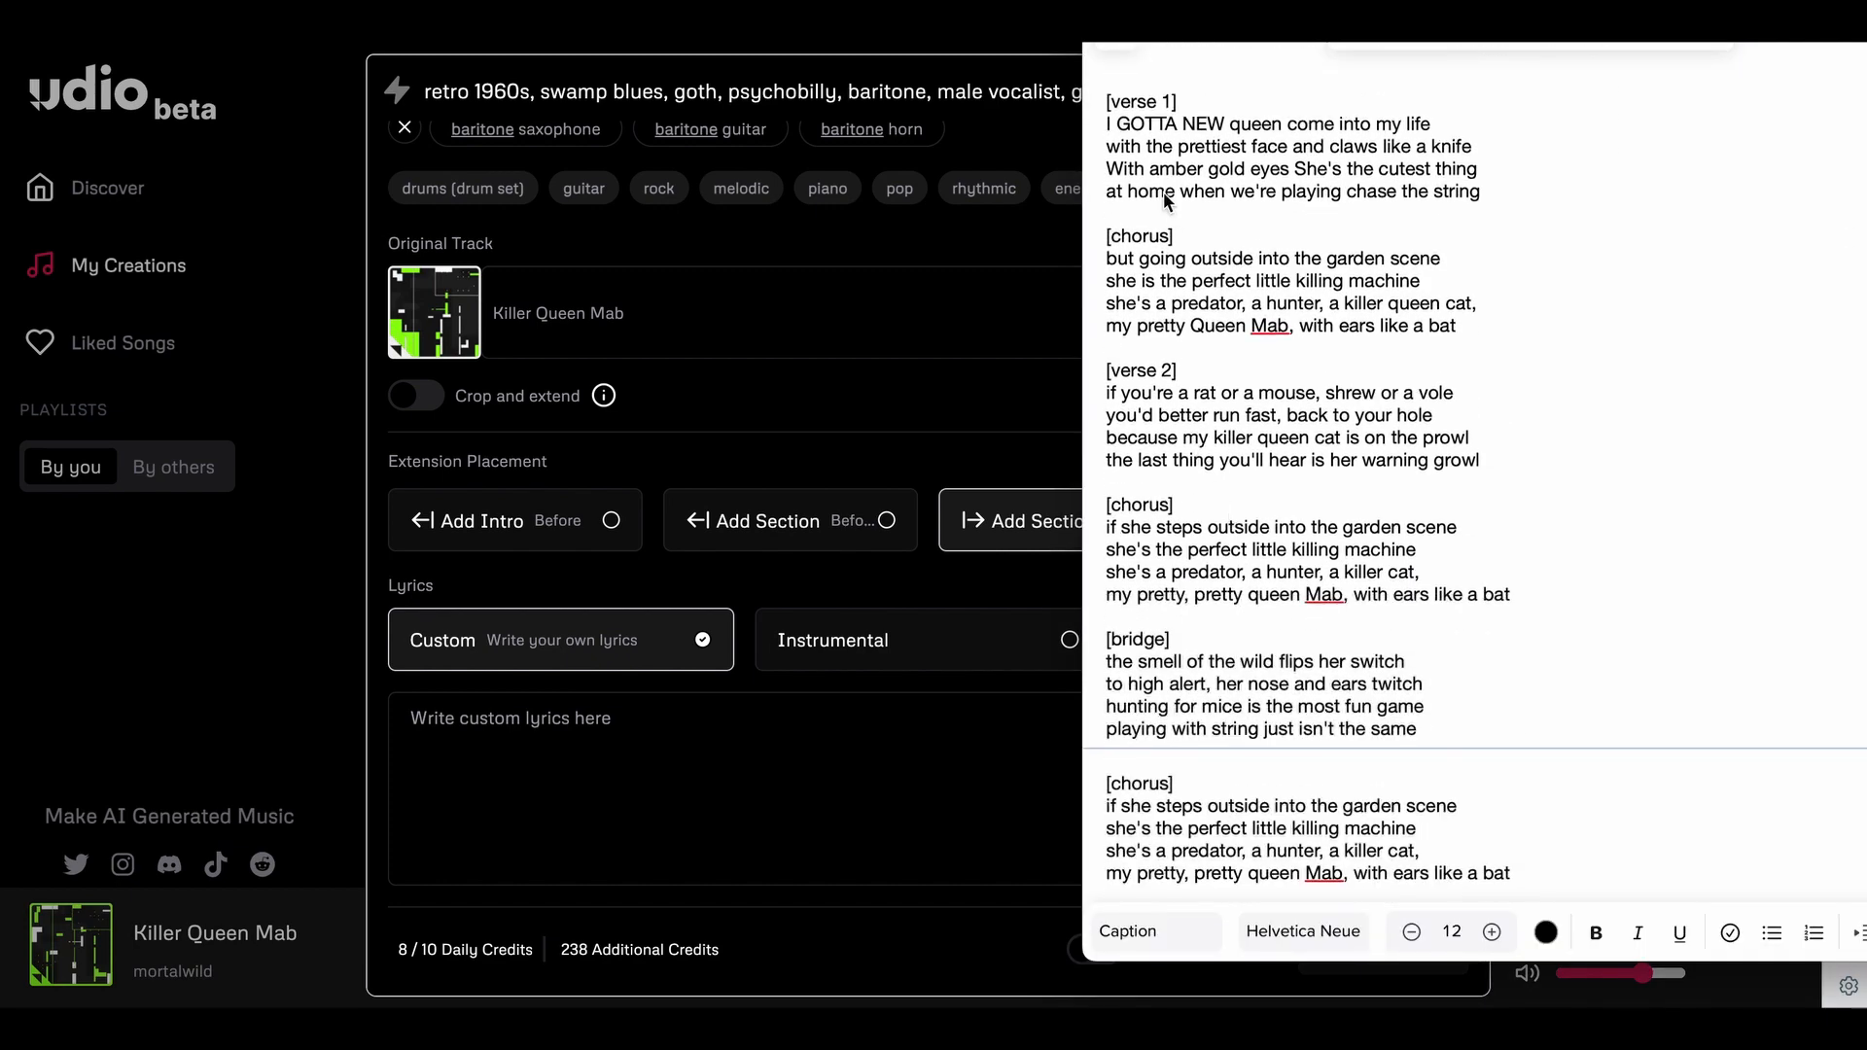
pyautogui.scroll(-2, 1254, 468)
pyautogui.scroll(1, 1254, 467)
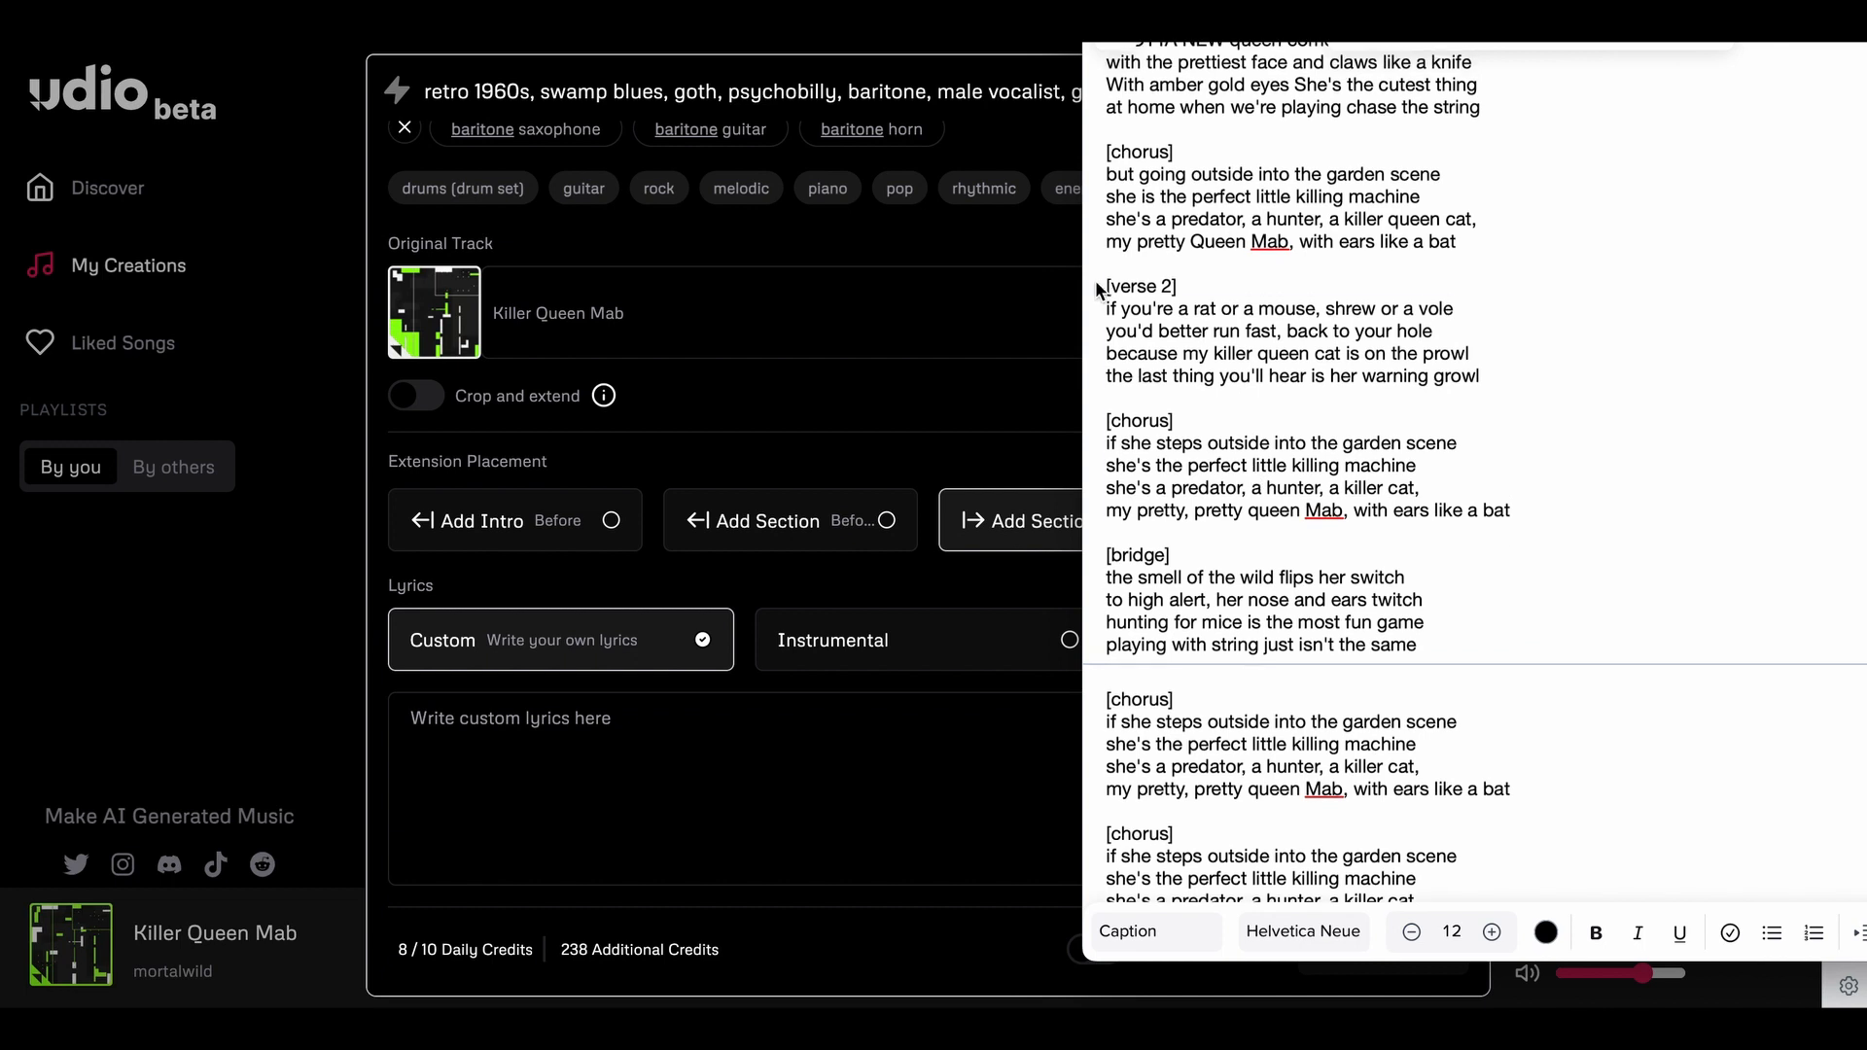
pyautogui.moveTo(1097, 288); pyautogui.dragTo(1533, 534)
pyautogui.press('super+c')
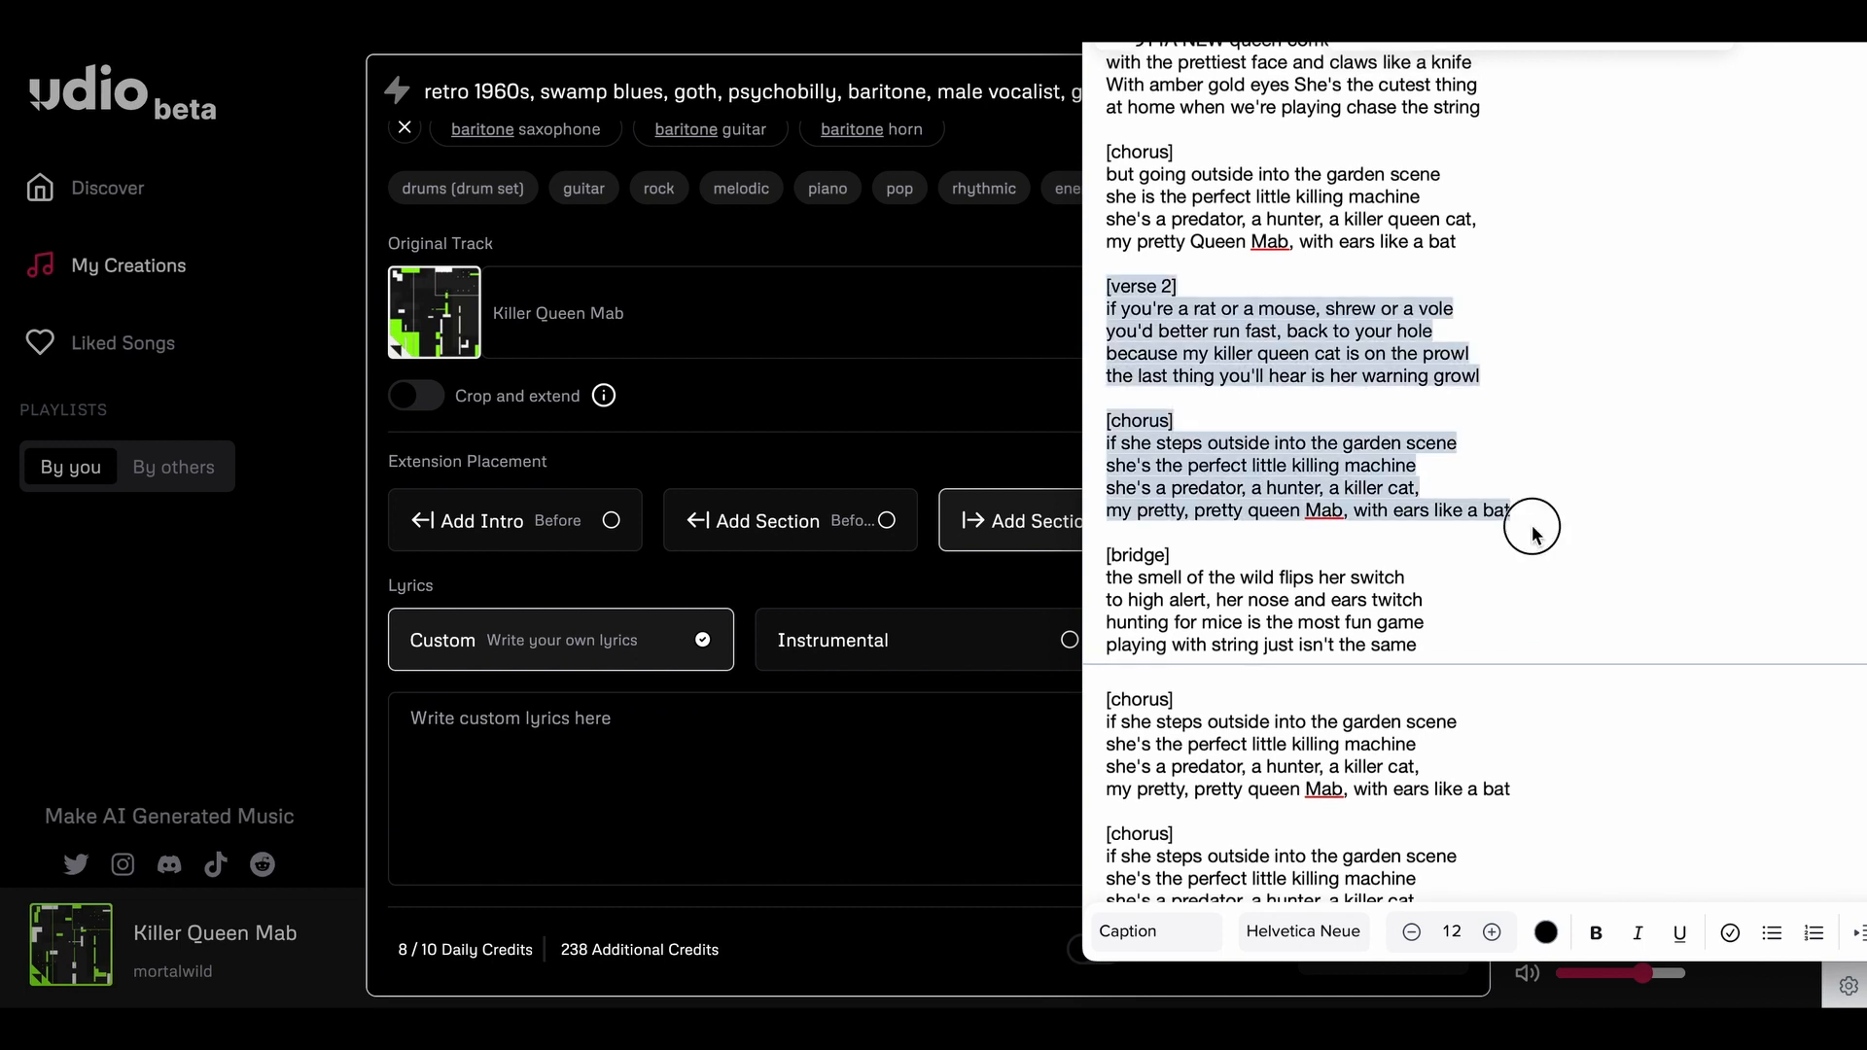
pyautogui.click(458, 729)
pyautogui.press('super+v')
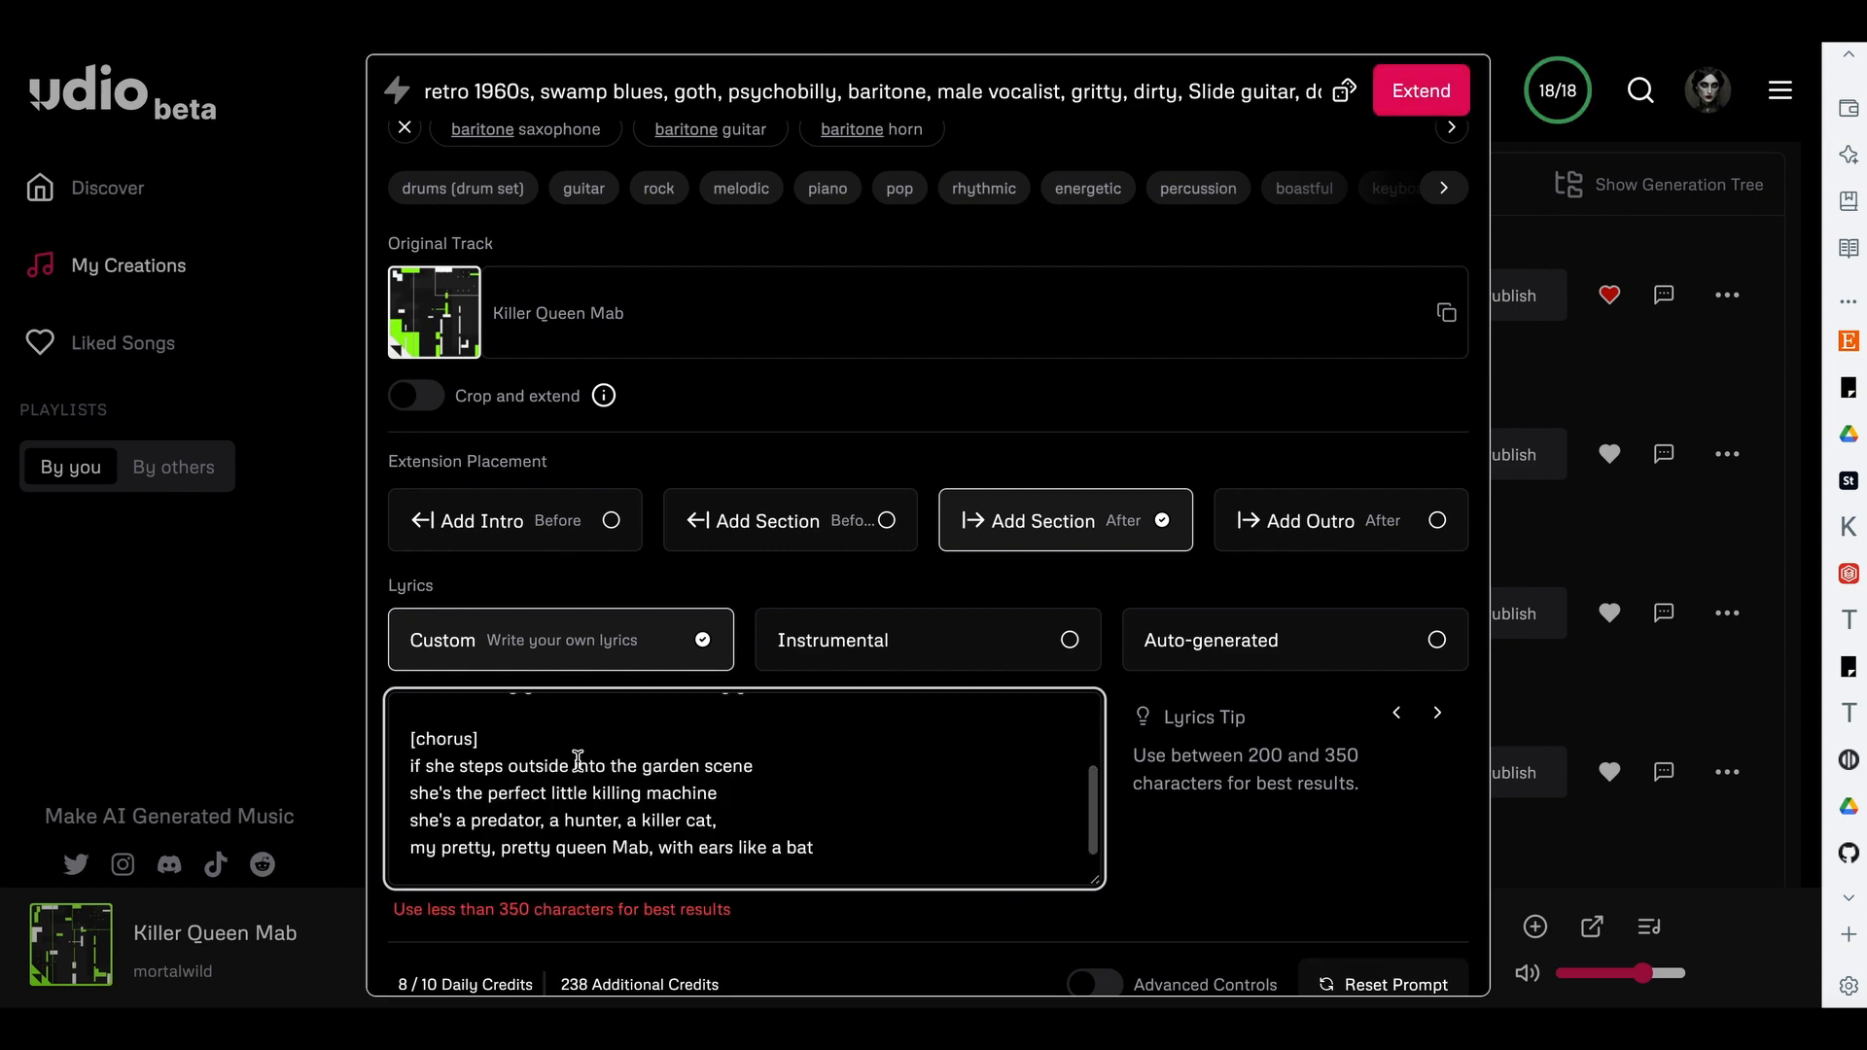
# - Remove the chorus from the extension's custom lyrics, keeping only verse 2
pyautogui.press('super+Tab')
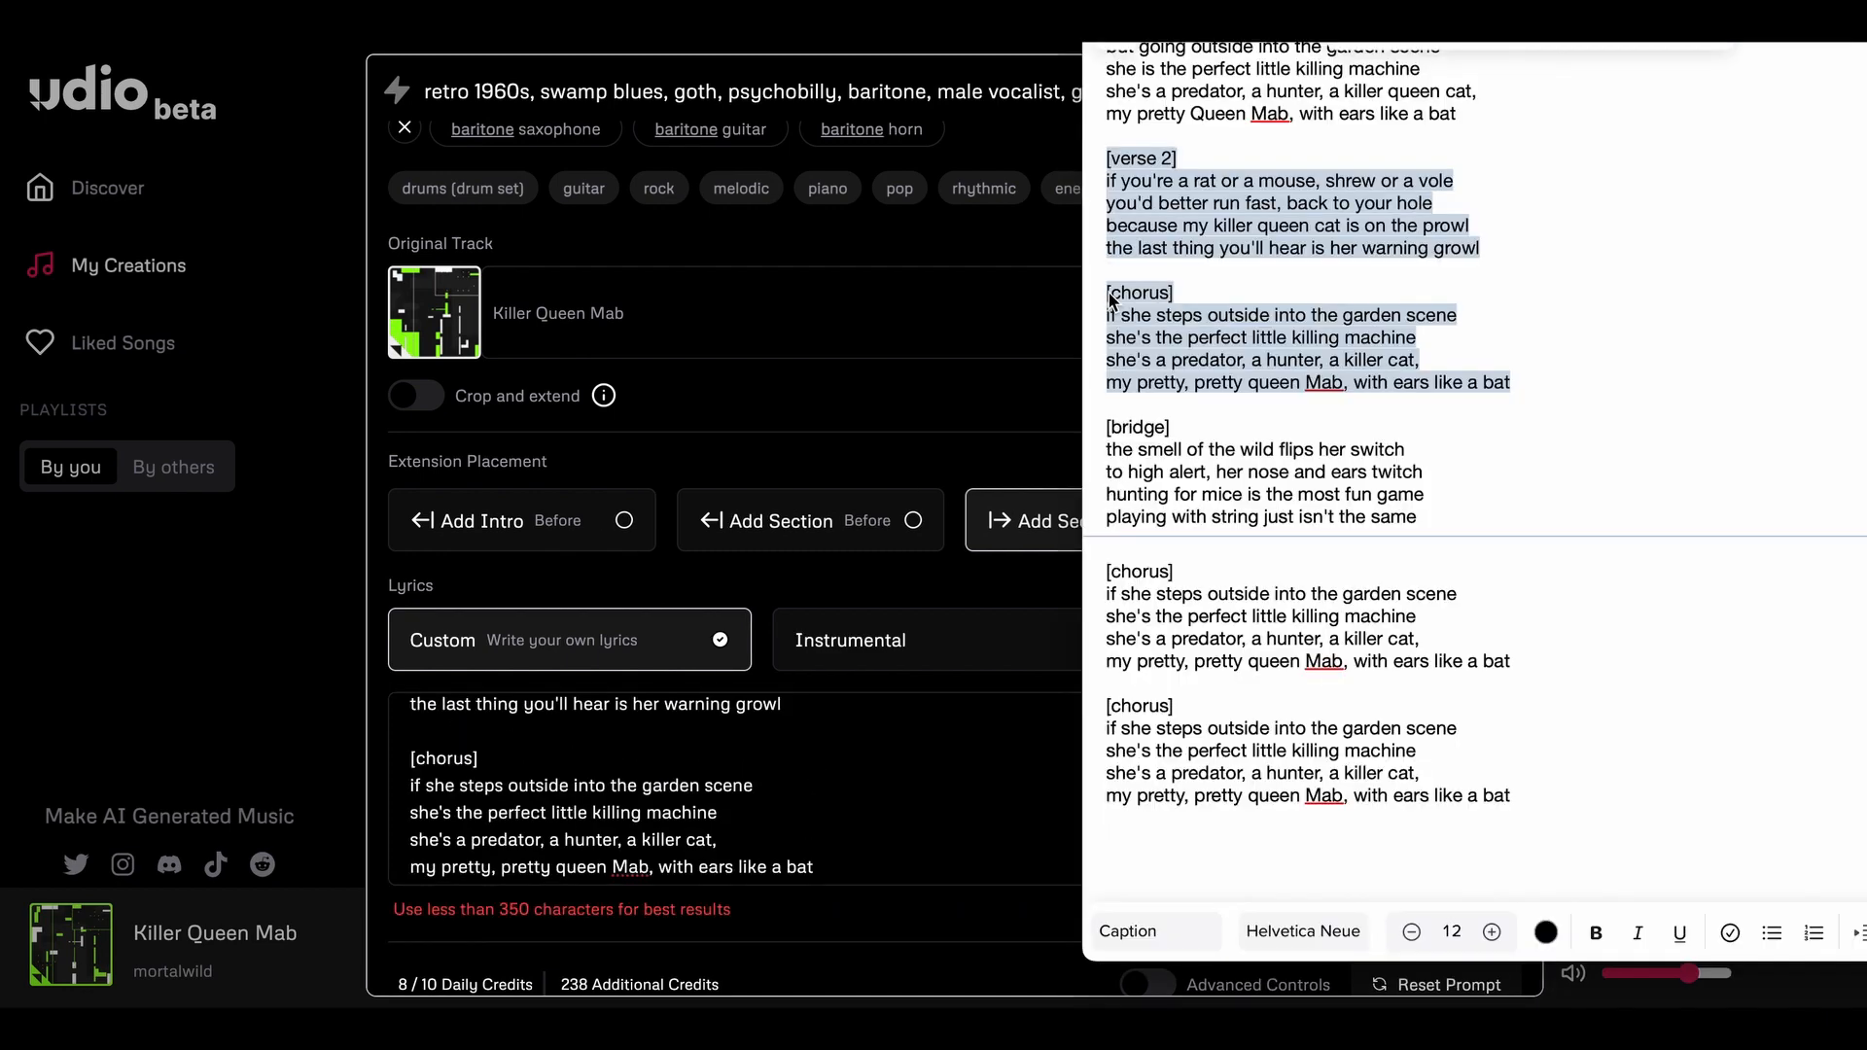
pyautogui.click(829, 775)
pyautogui.moveTo(829, 862); pyautogui.dragTo(372, 753)
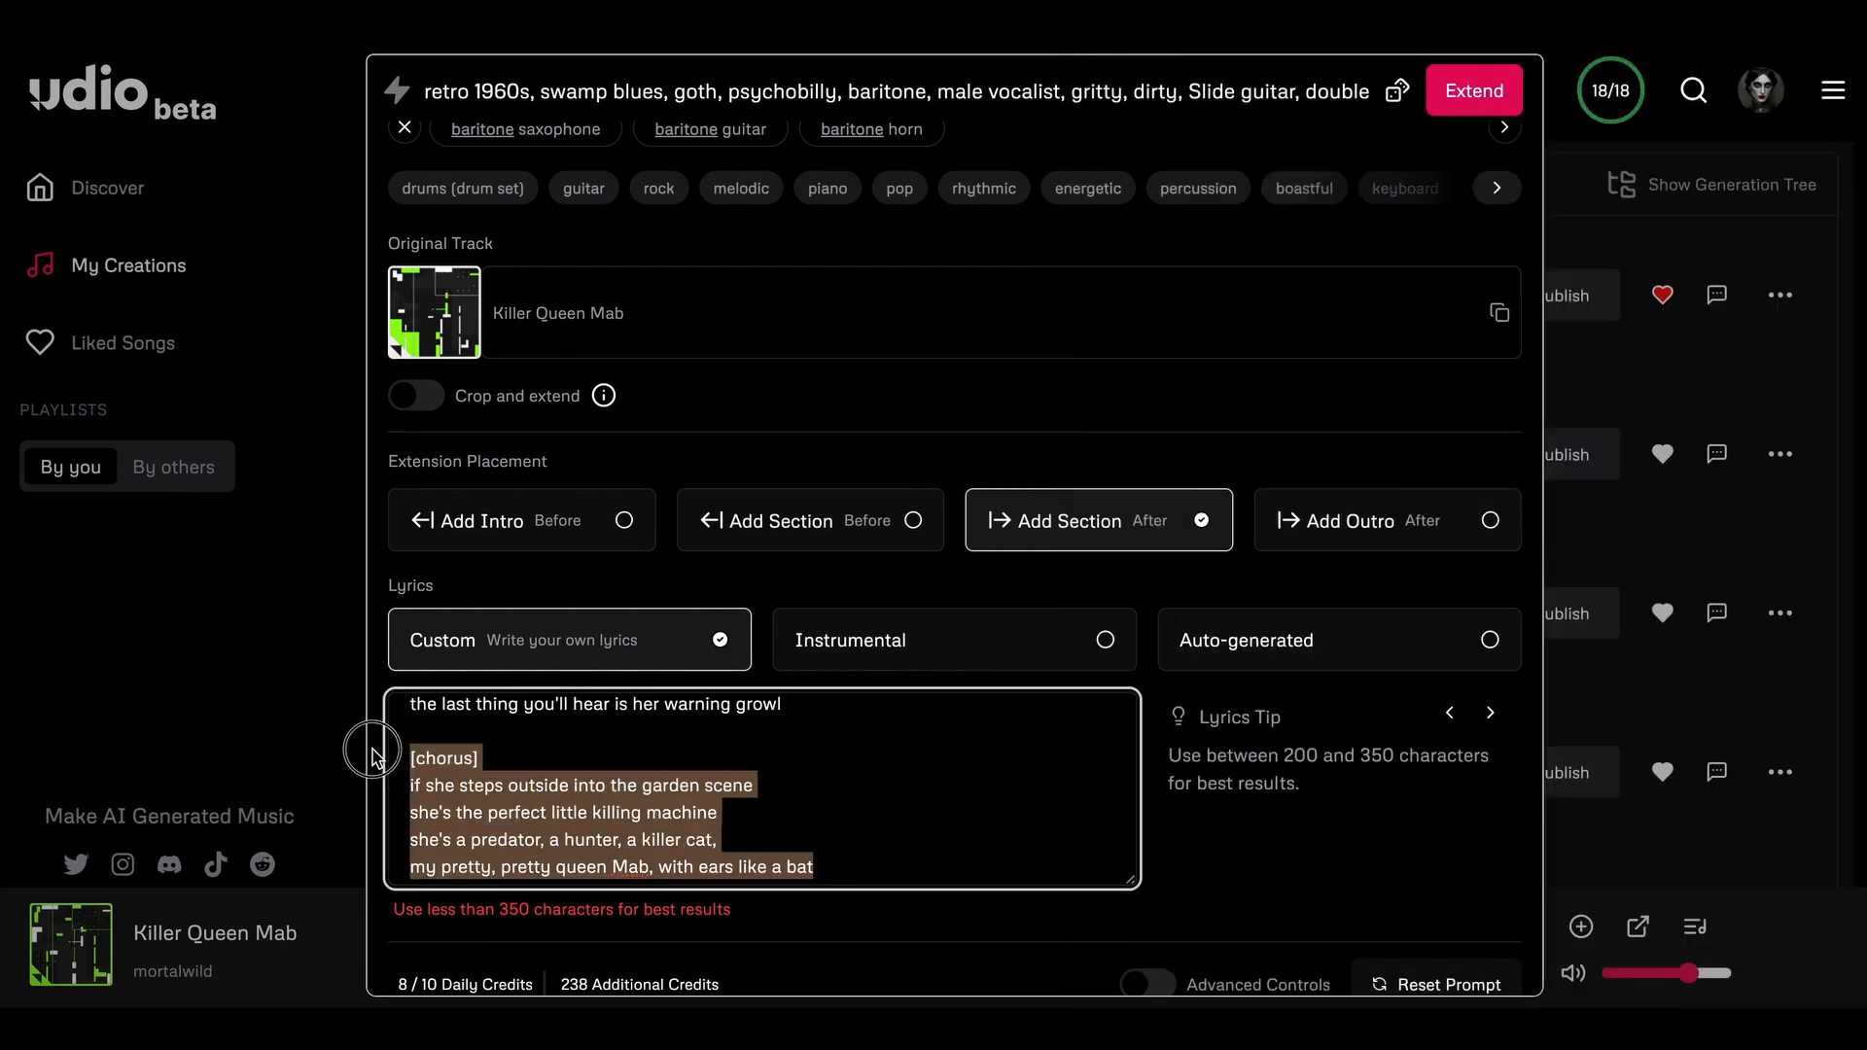
pyautogui.press('BackSpace')
pyautogui.press('BackSpace')
pyautogui.press('BackSpace')
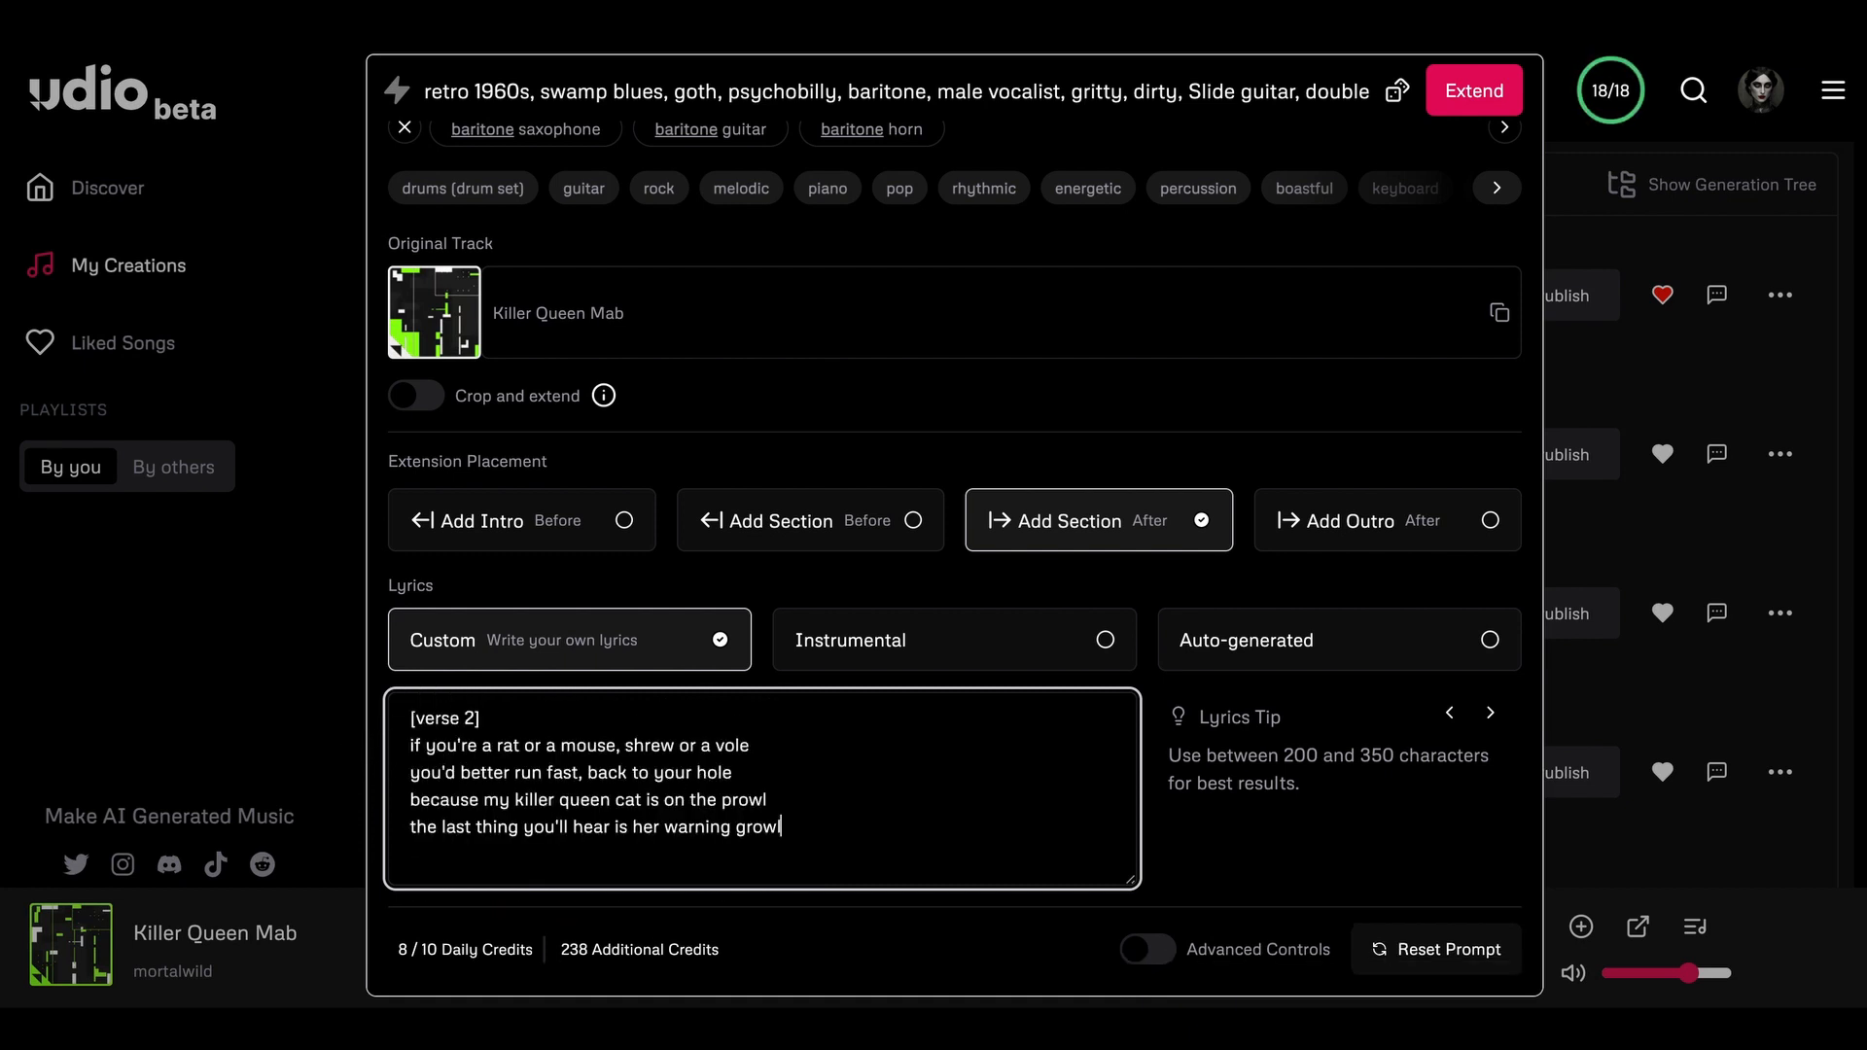
pyautogui.scroll(1, 409, 732)
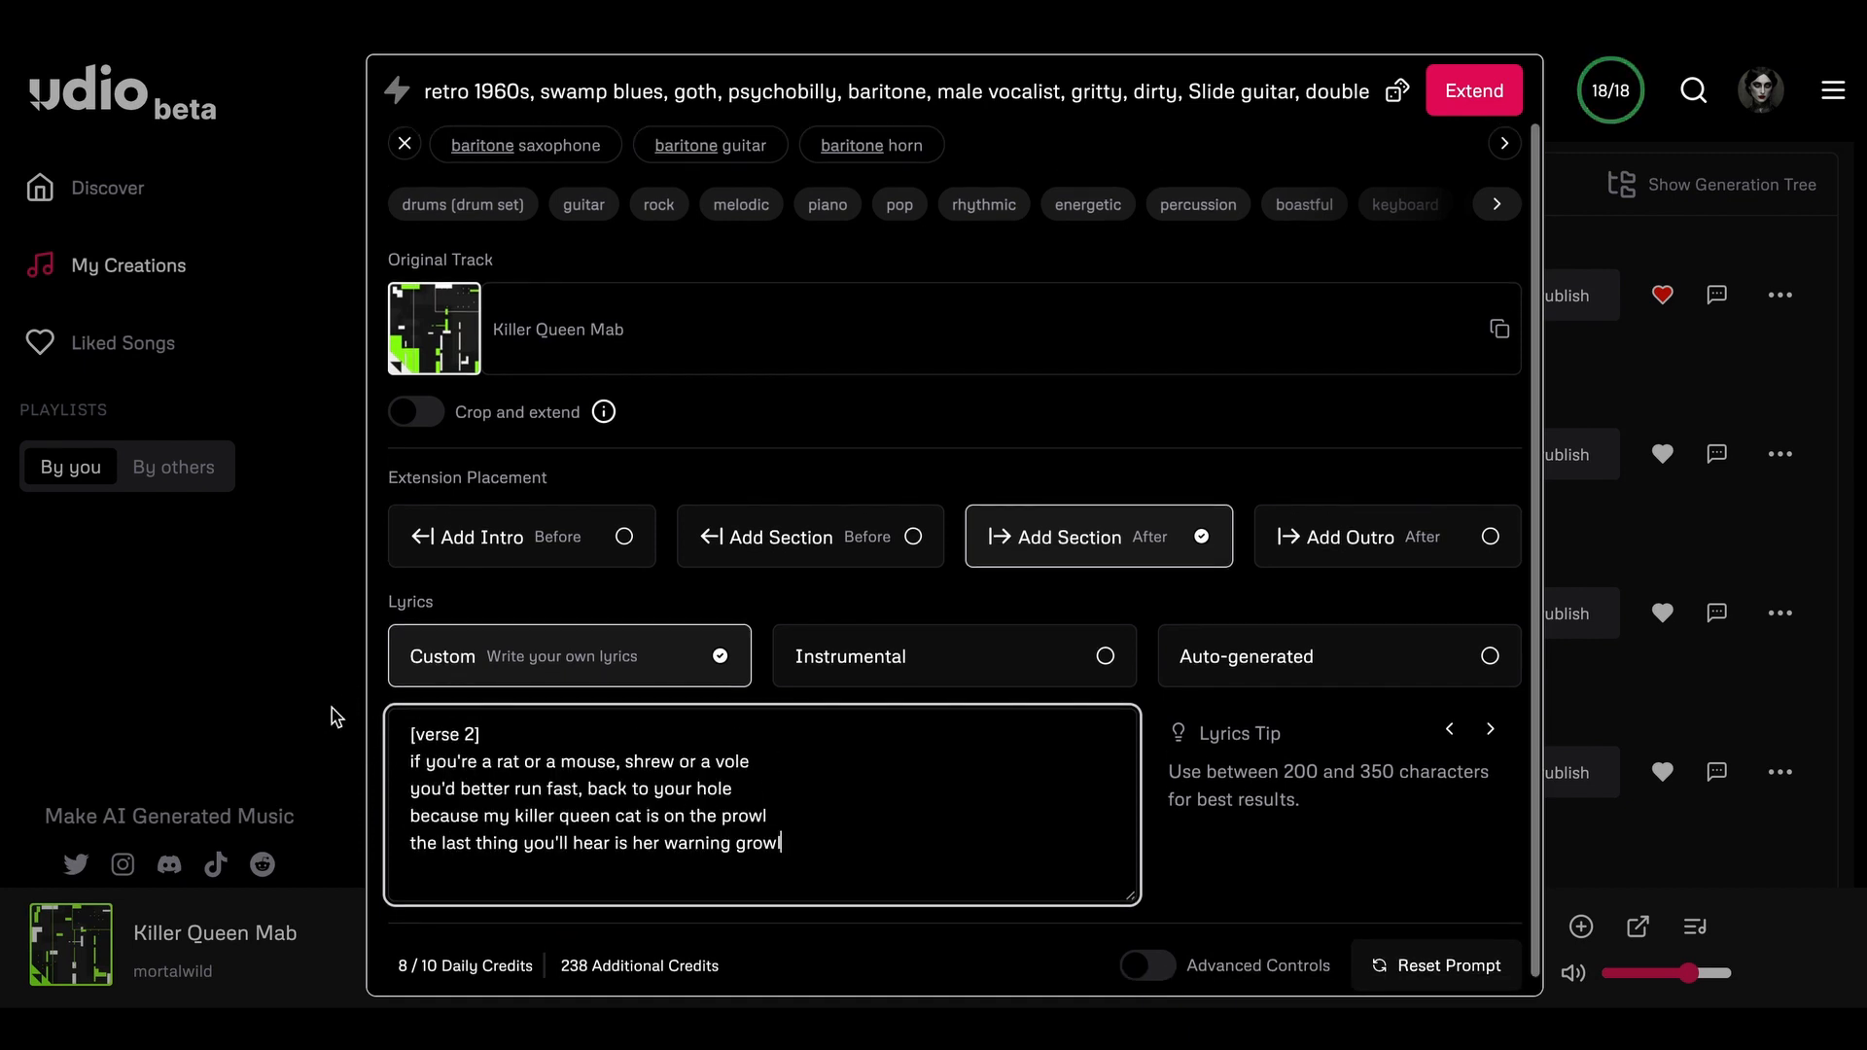
# - Add the line "[guitar solo]" above "[verse 2]" in the extension's custom lyrics
pyautogui.click(408, 732)
pyautogui.press('Return')
pyautogui.press('Up')
pyautogui.write('[gui')
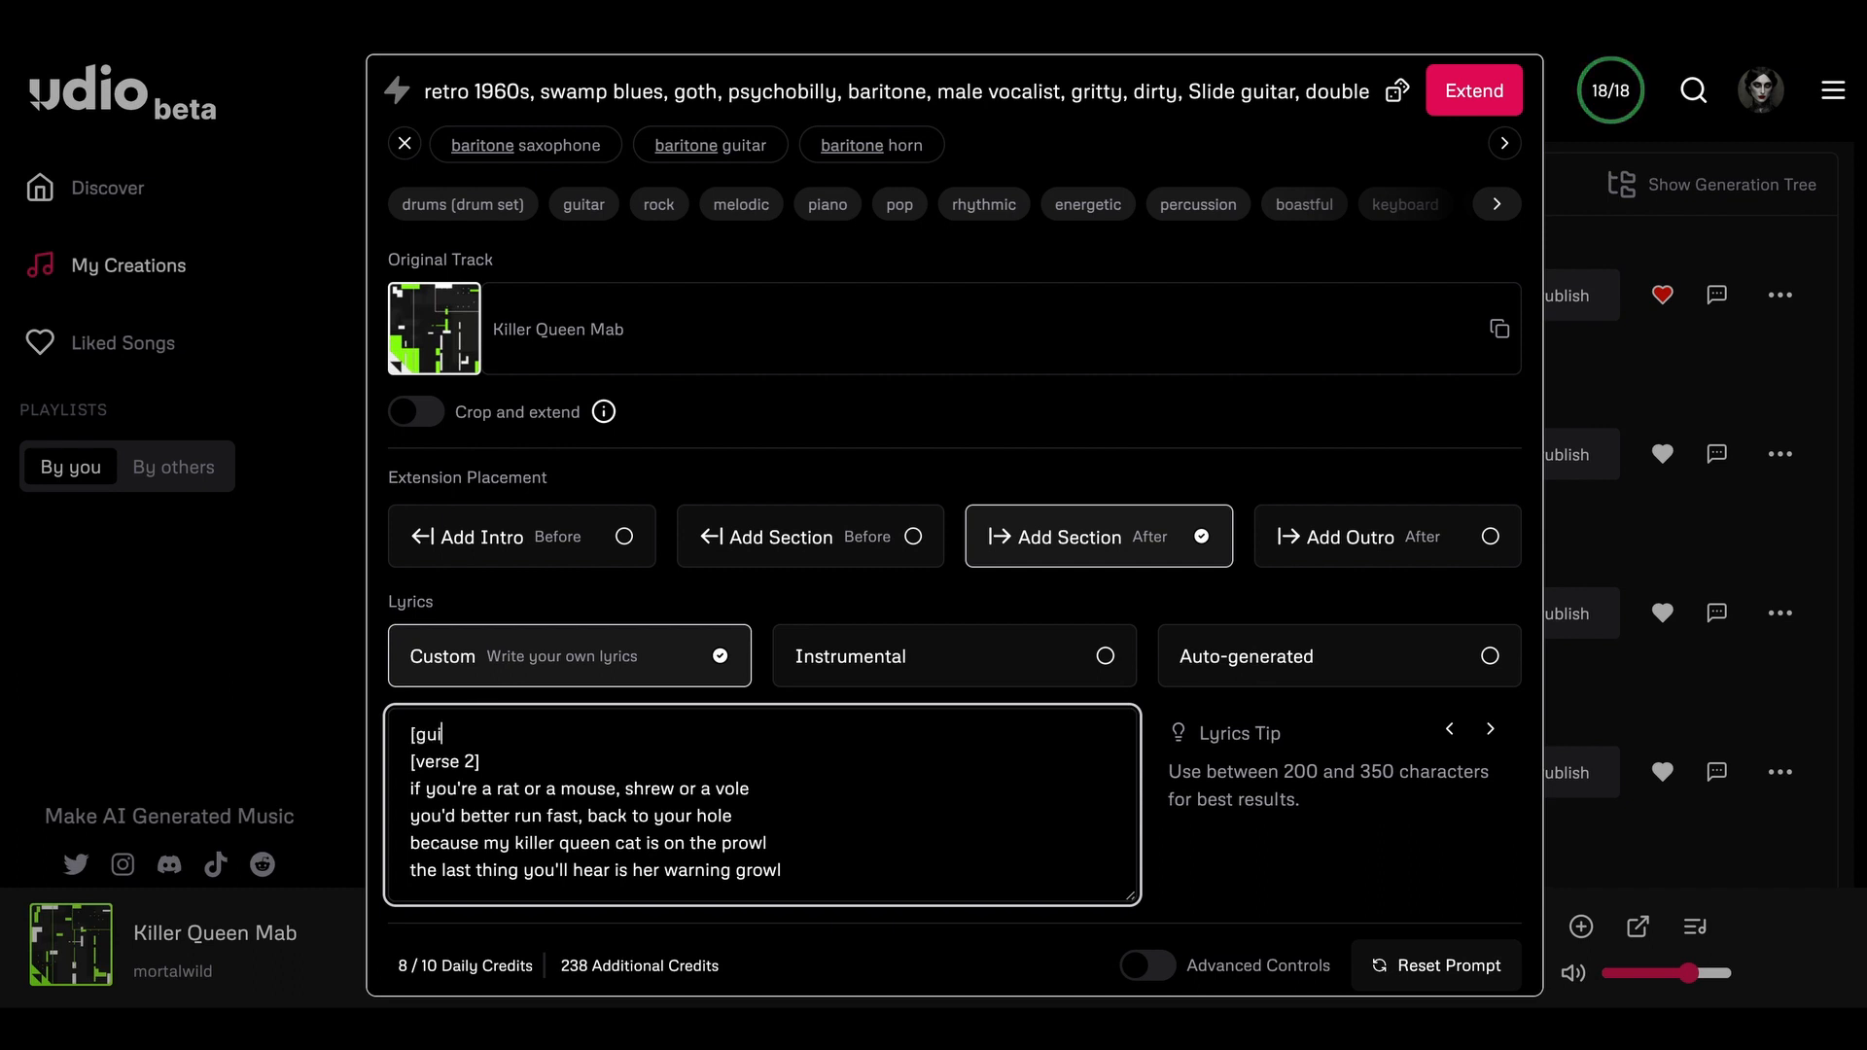
pyautogui.write('tar solo')
pyautogui.scroll(-1, 813, 846)
# - Copy the chorus that follows verse 2 from the Queen Mab note, append it to the custom lyrics and generate the extension
pyautogui.press('super+Tab')
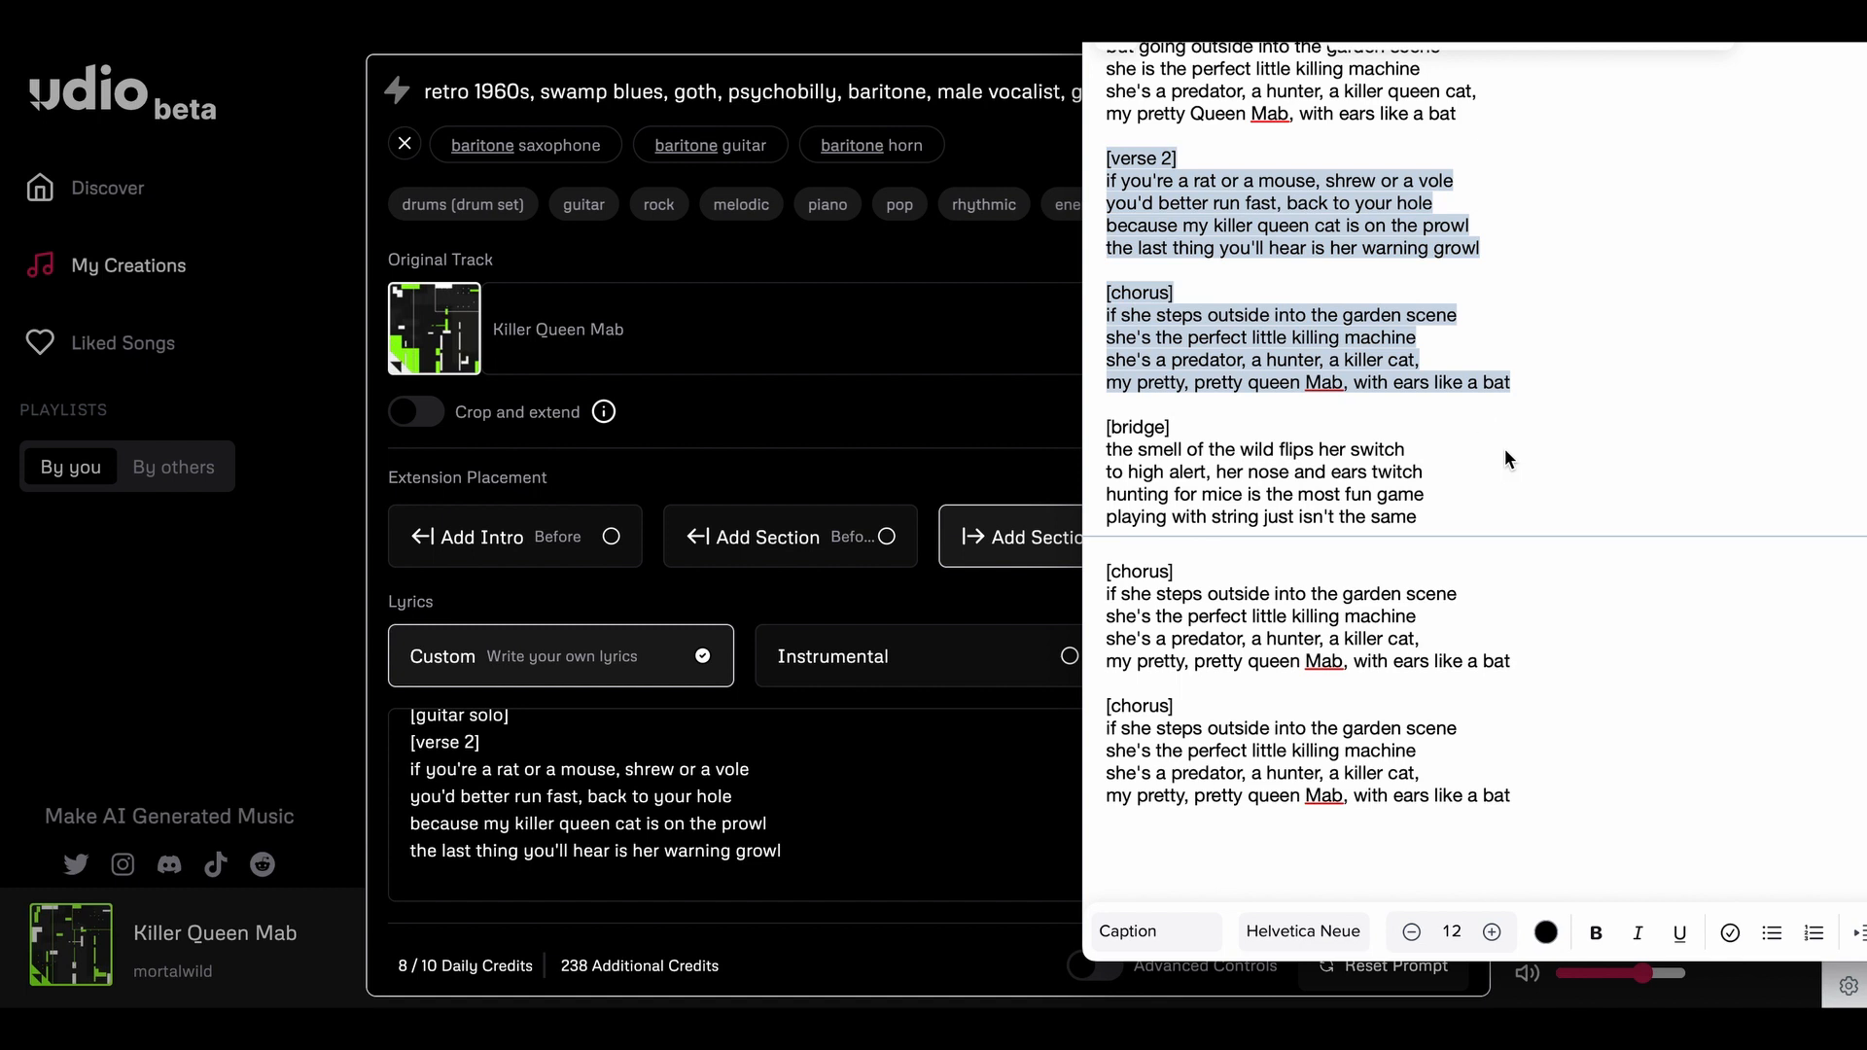
pyautogui.click(1538, 377)
pyautogui.moveTo(1106, 293); pyautogui.dragTo(1558, 400)
pyautogui.hotkey('ctrl', 'c')
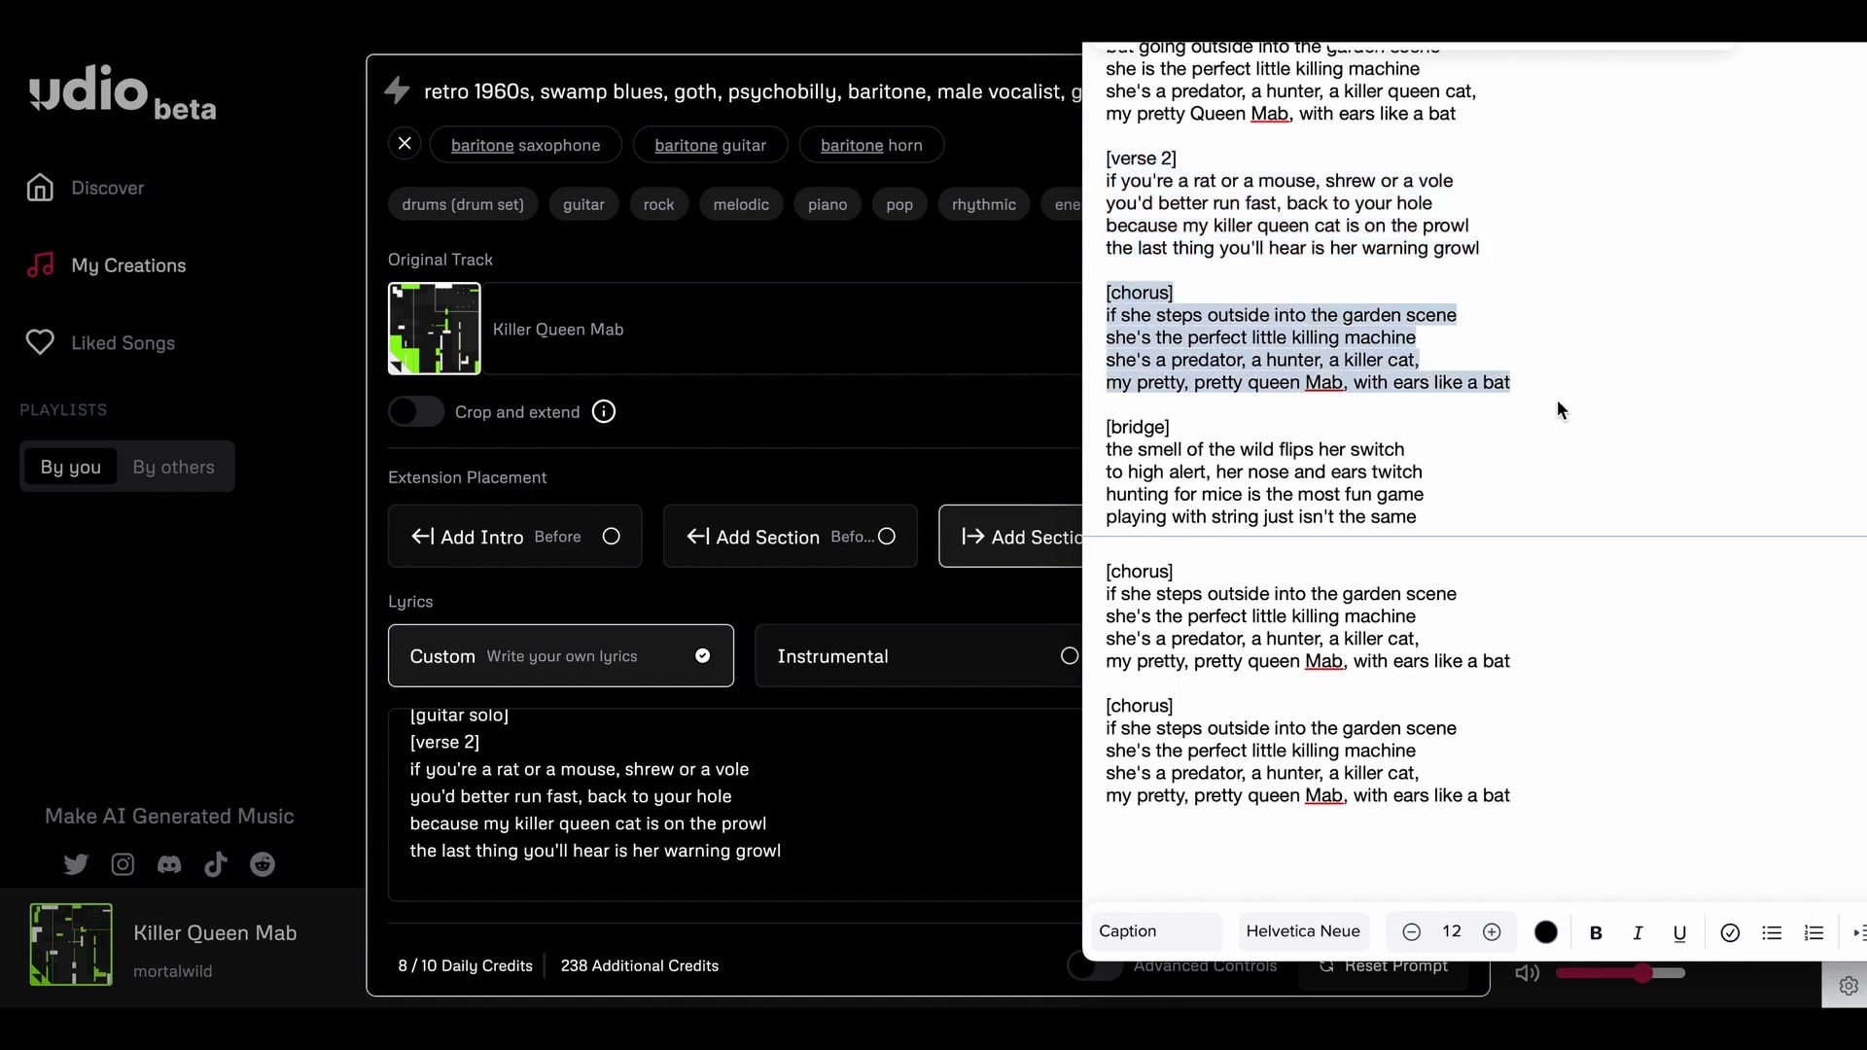
pyautogui.click(819, 857)
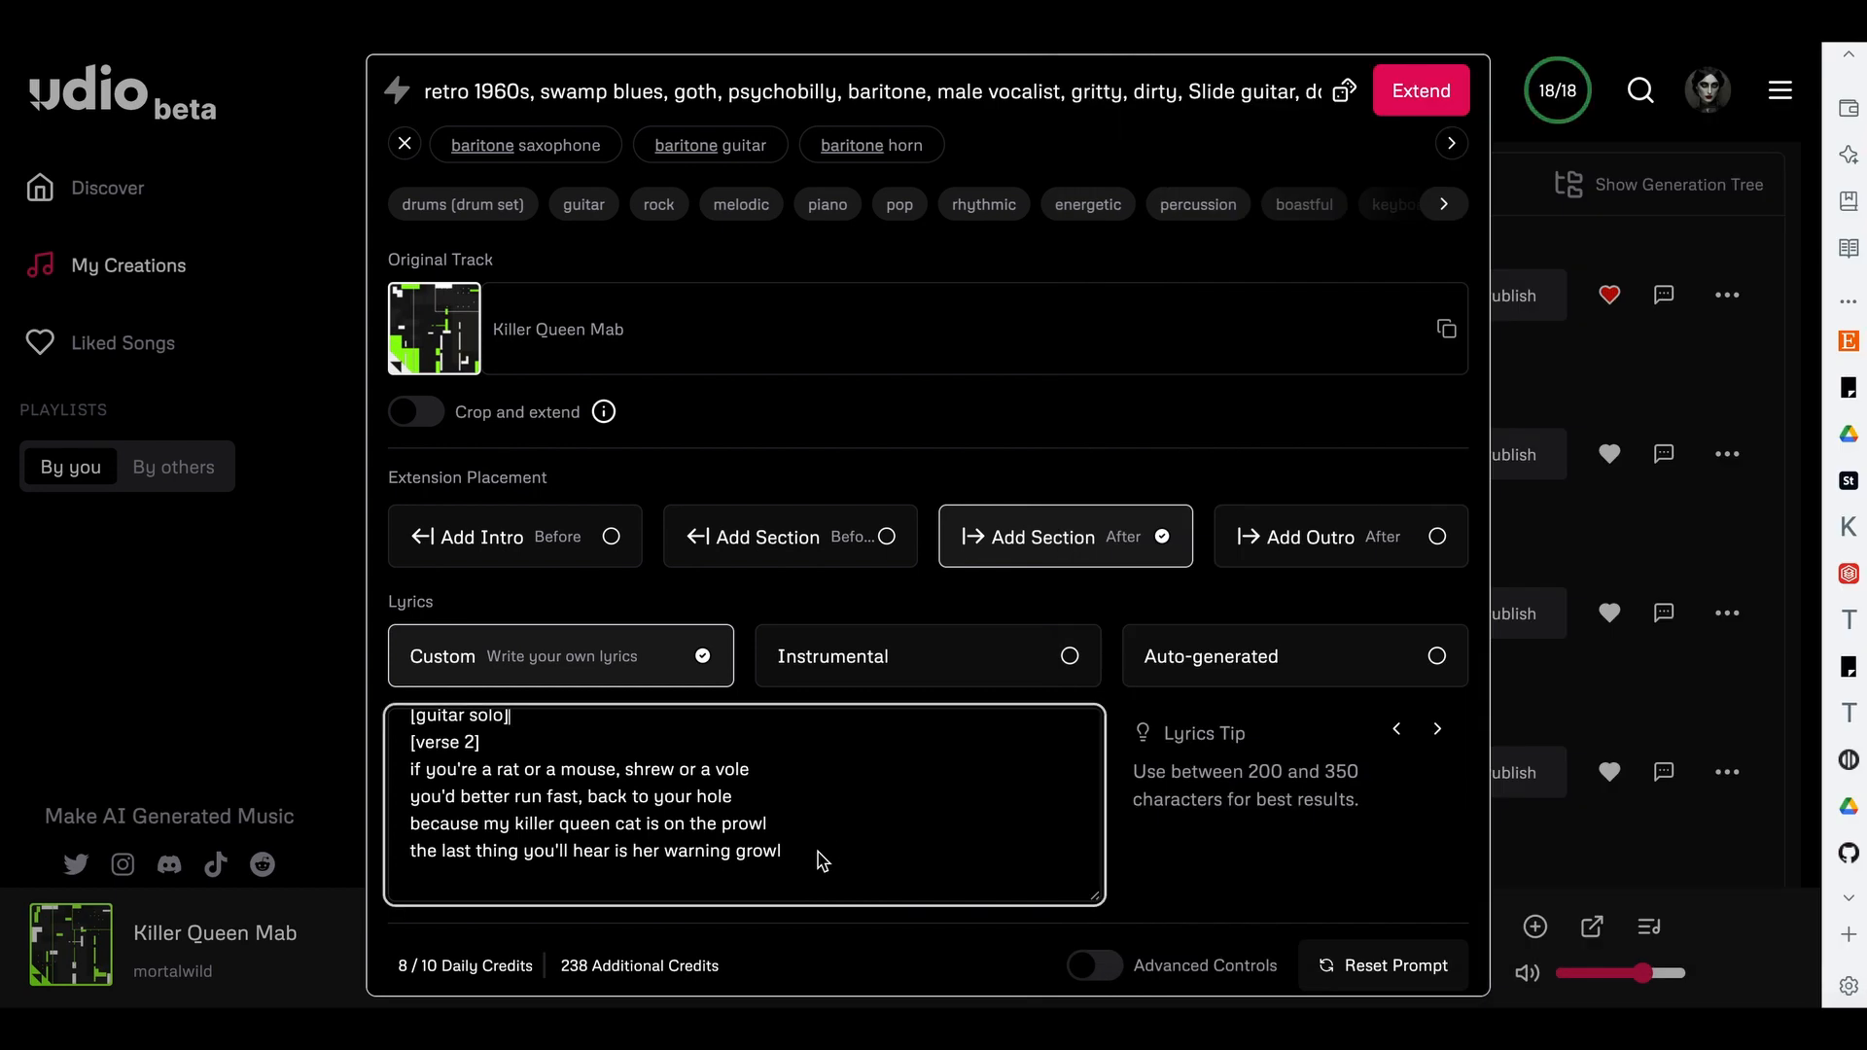
pyautogui.hotkey('ctrl', 'v')
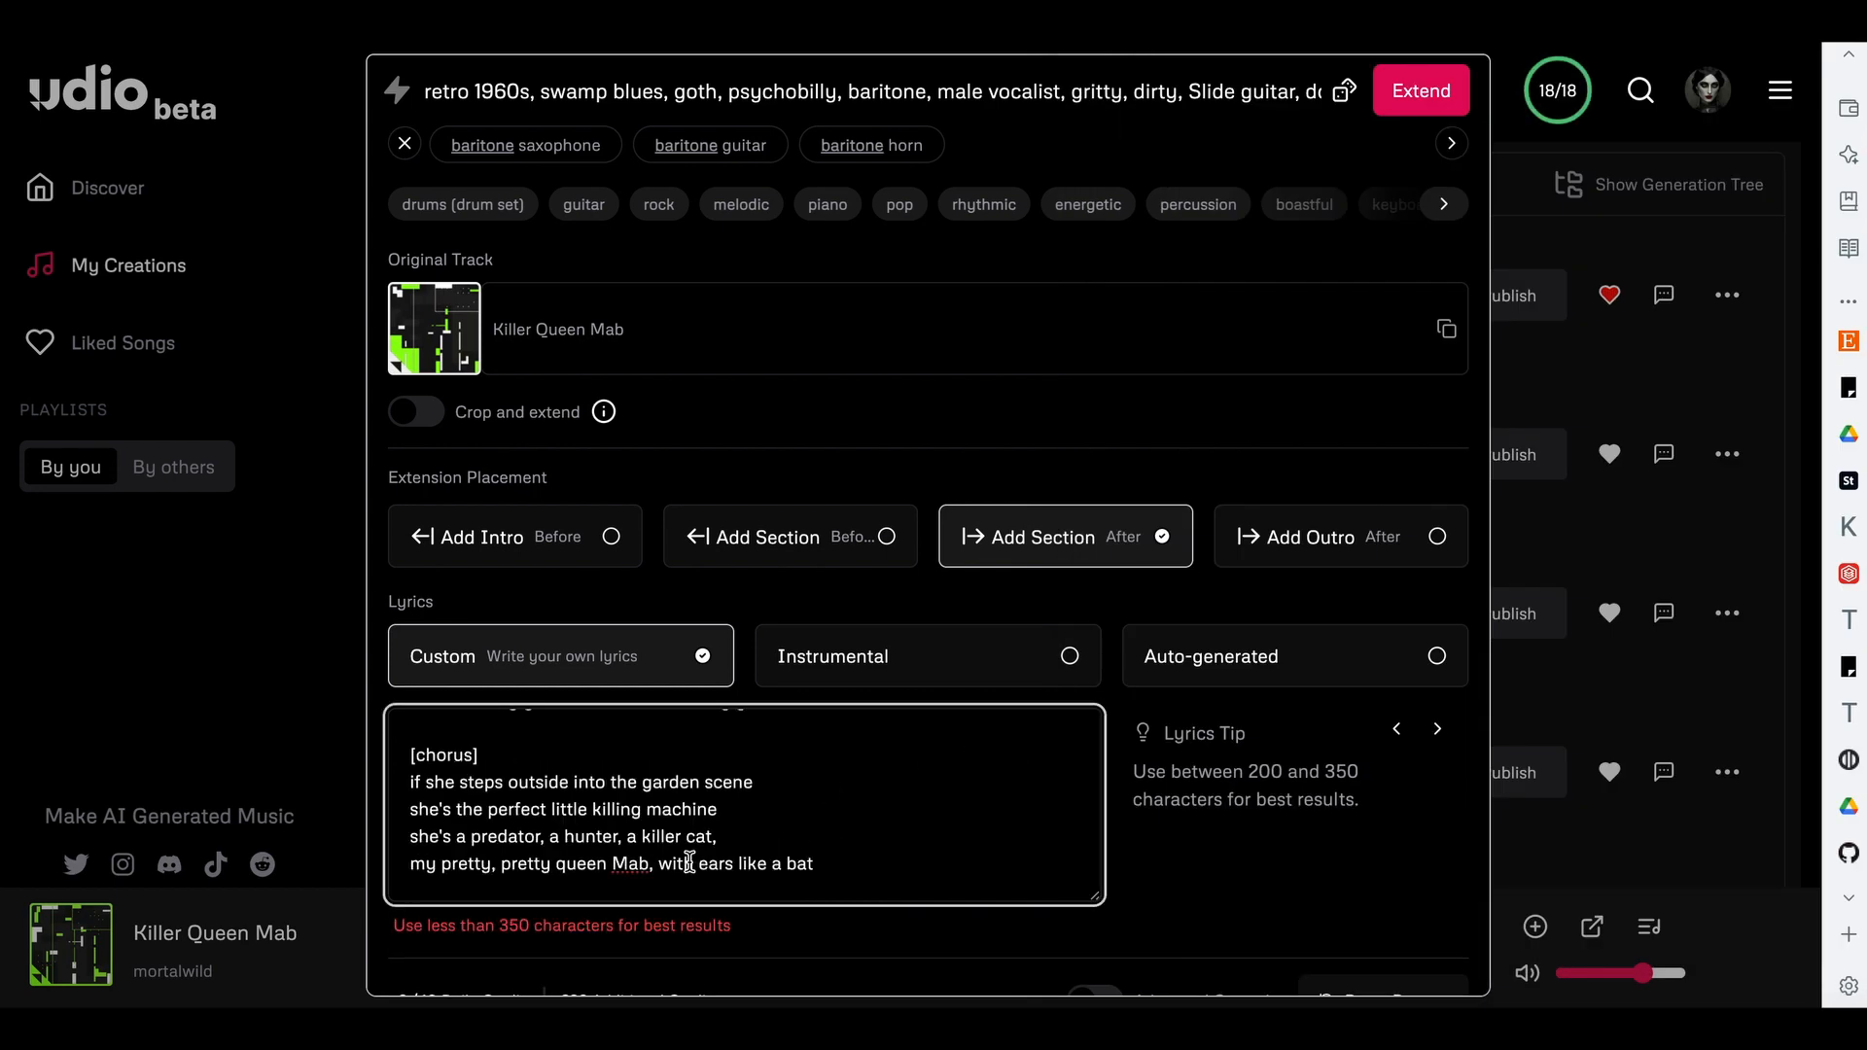
pyautogui.click(1410, 90)
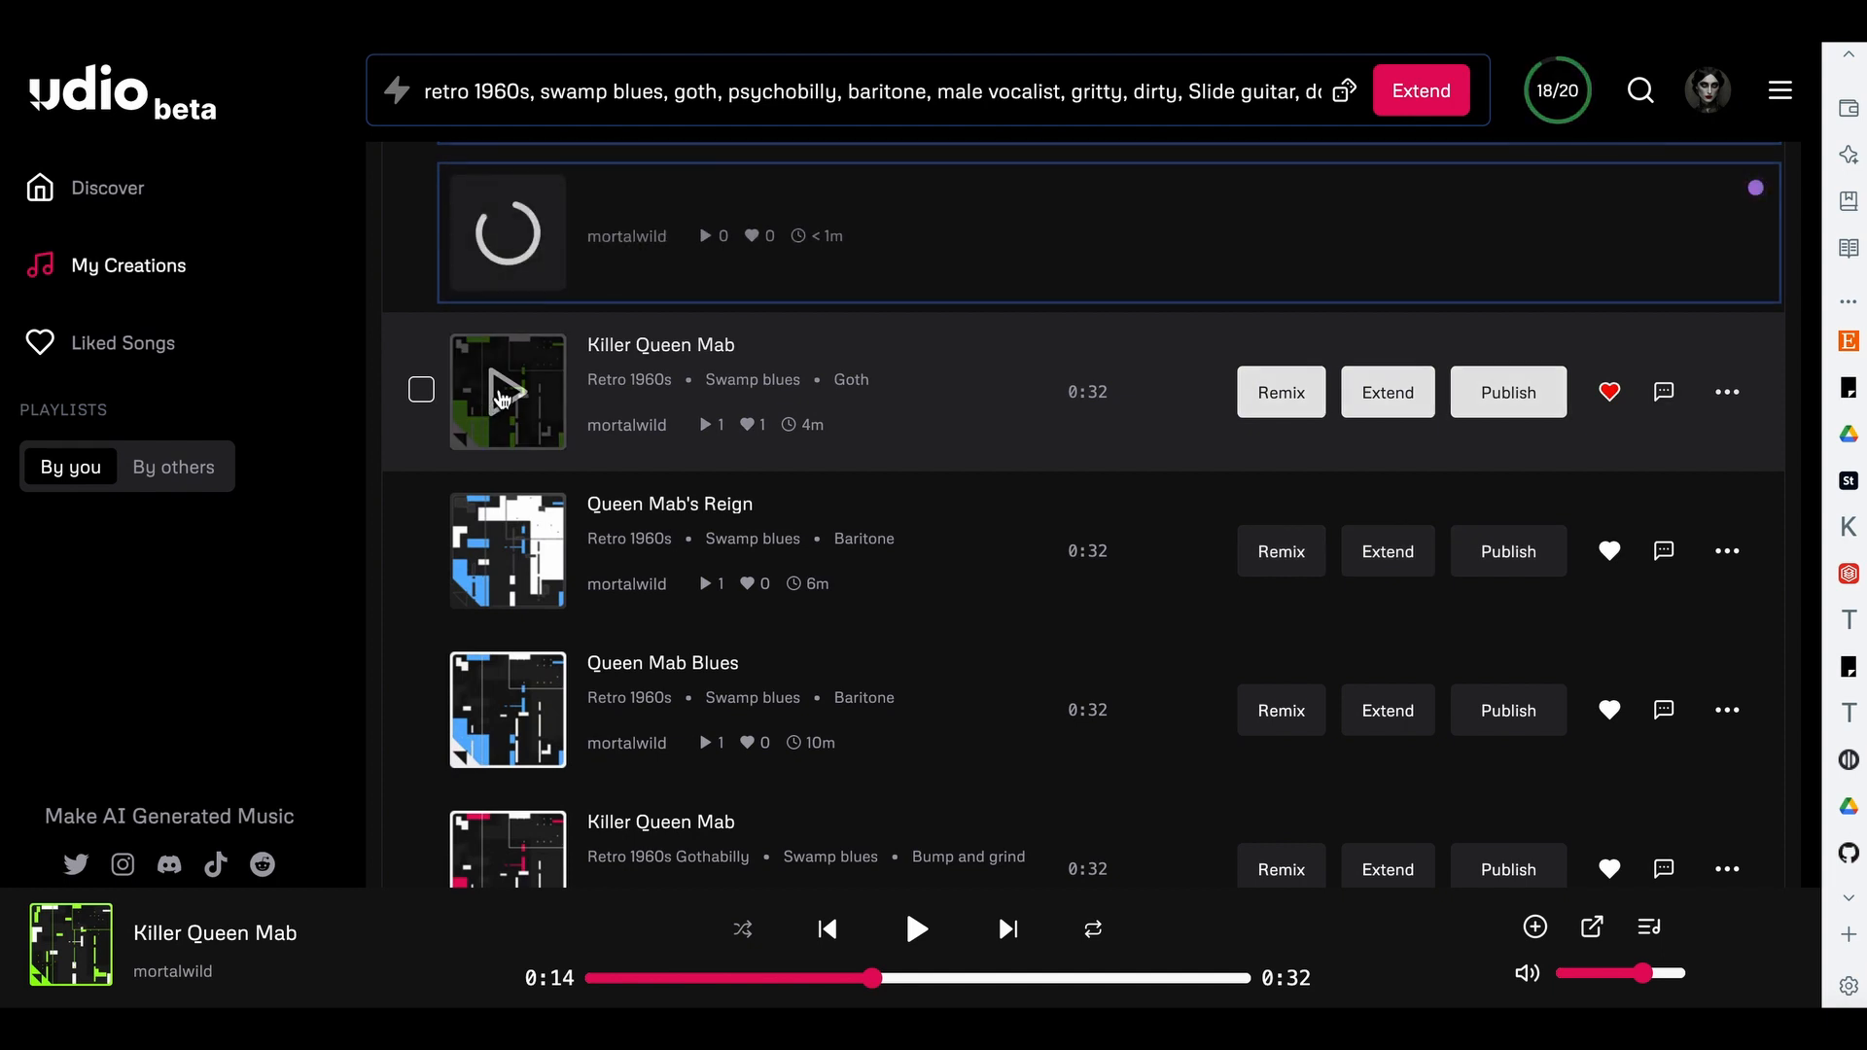
# - Play the liked "Killer Queen Mab" track and lower the playback volume slightly
pyautogui.click(501, 396)
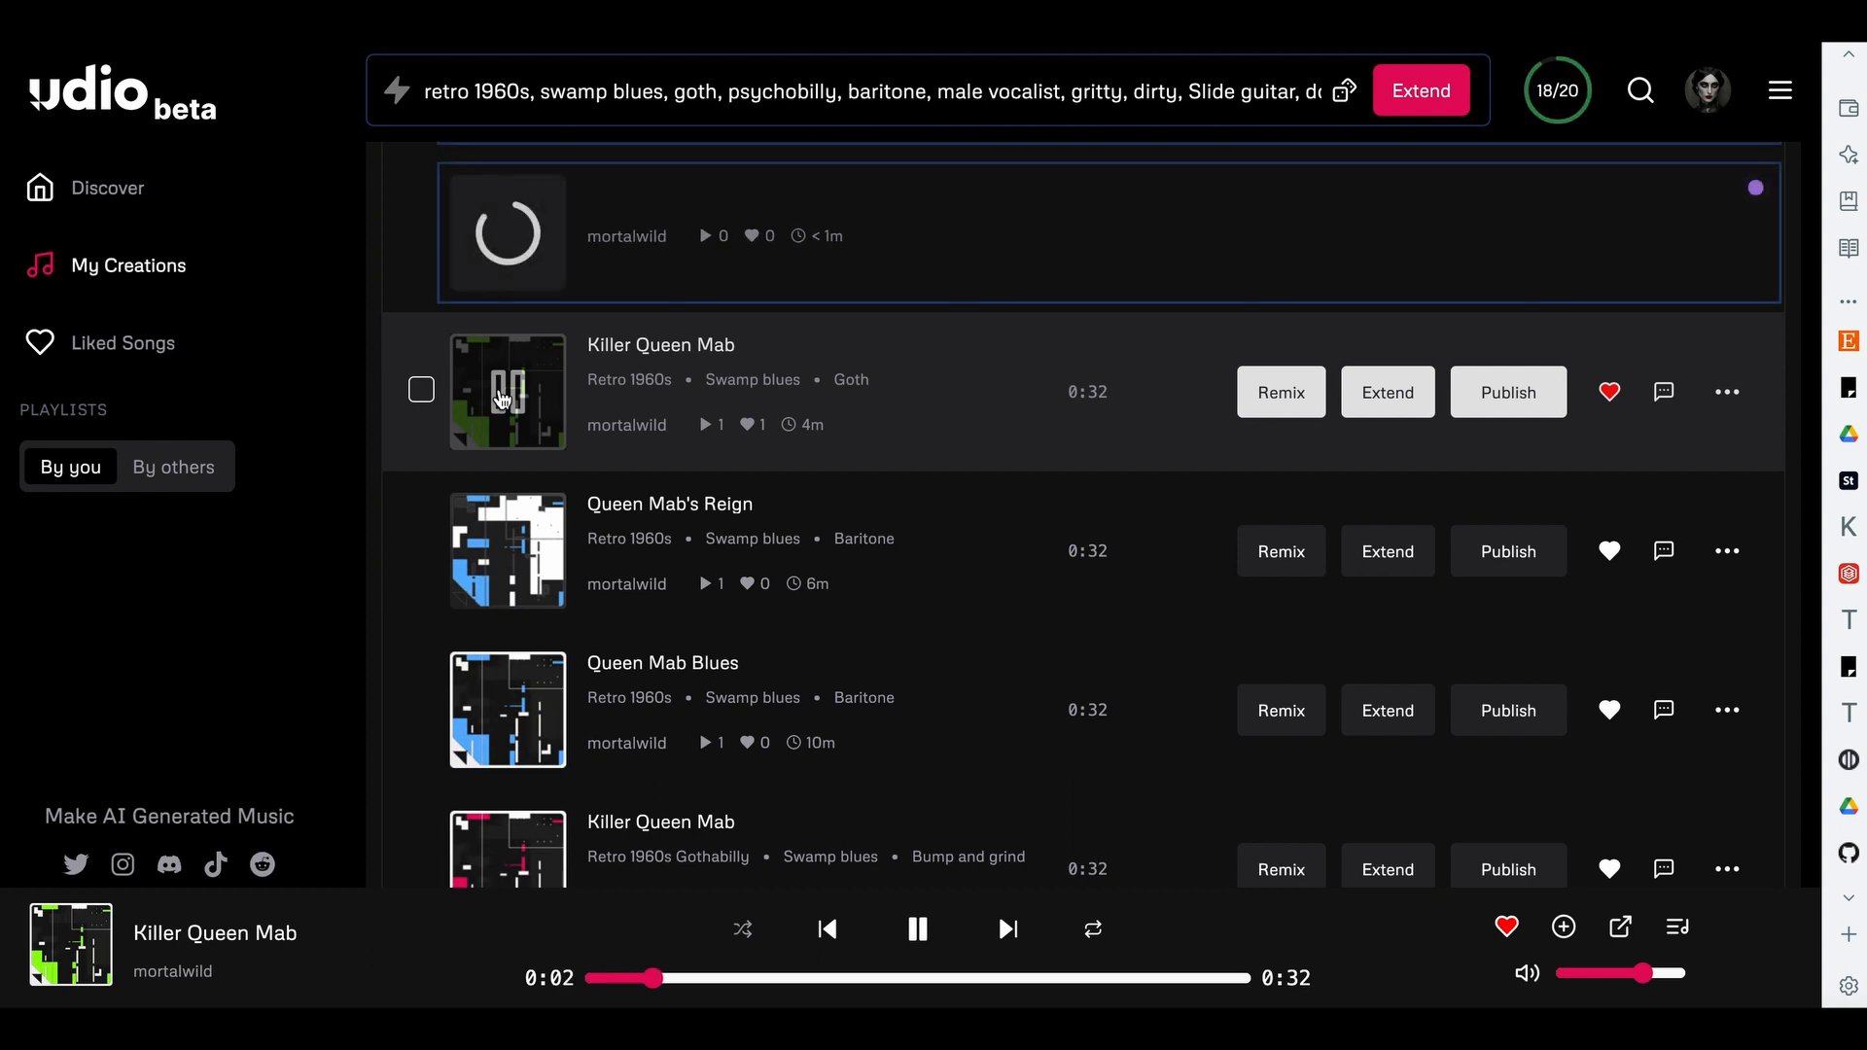
pyautogui.click(1643, 976)
pyautogui.moveTo(1643, 975); pyautogui.dragTo(1638, 979)
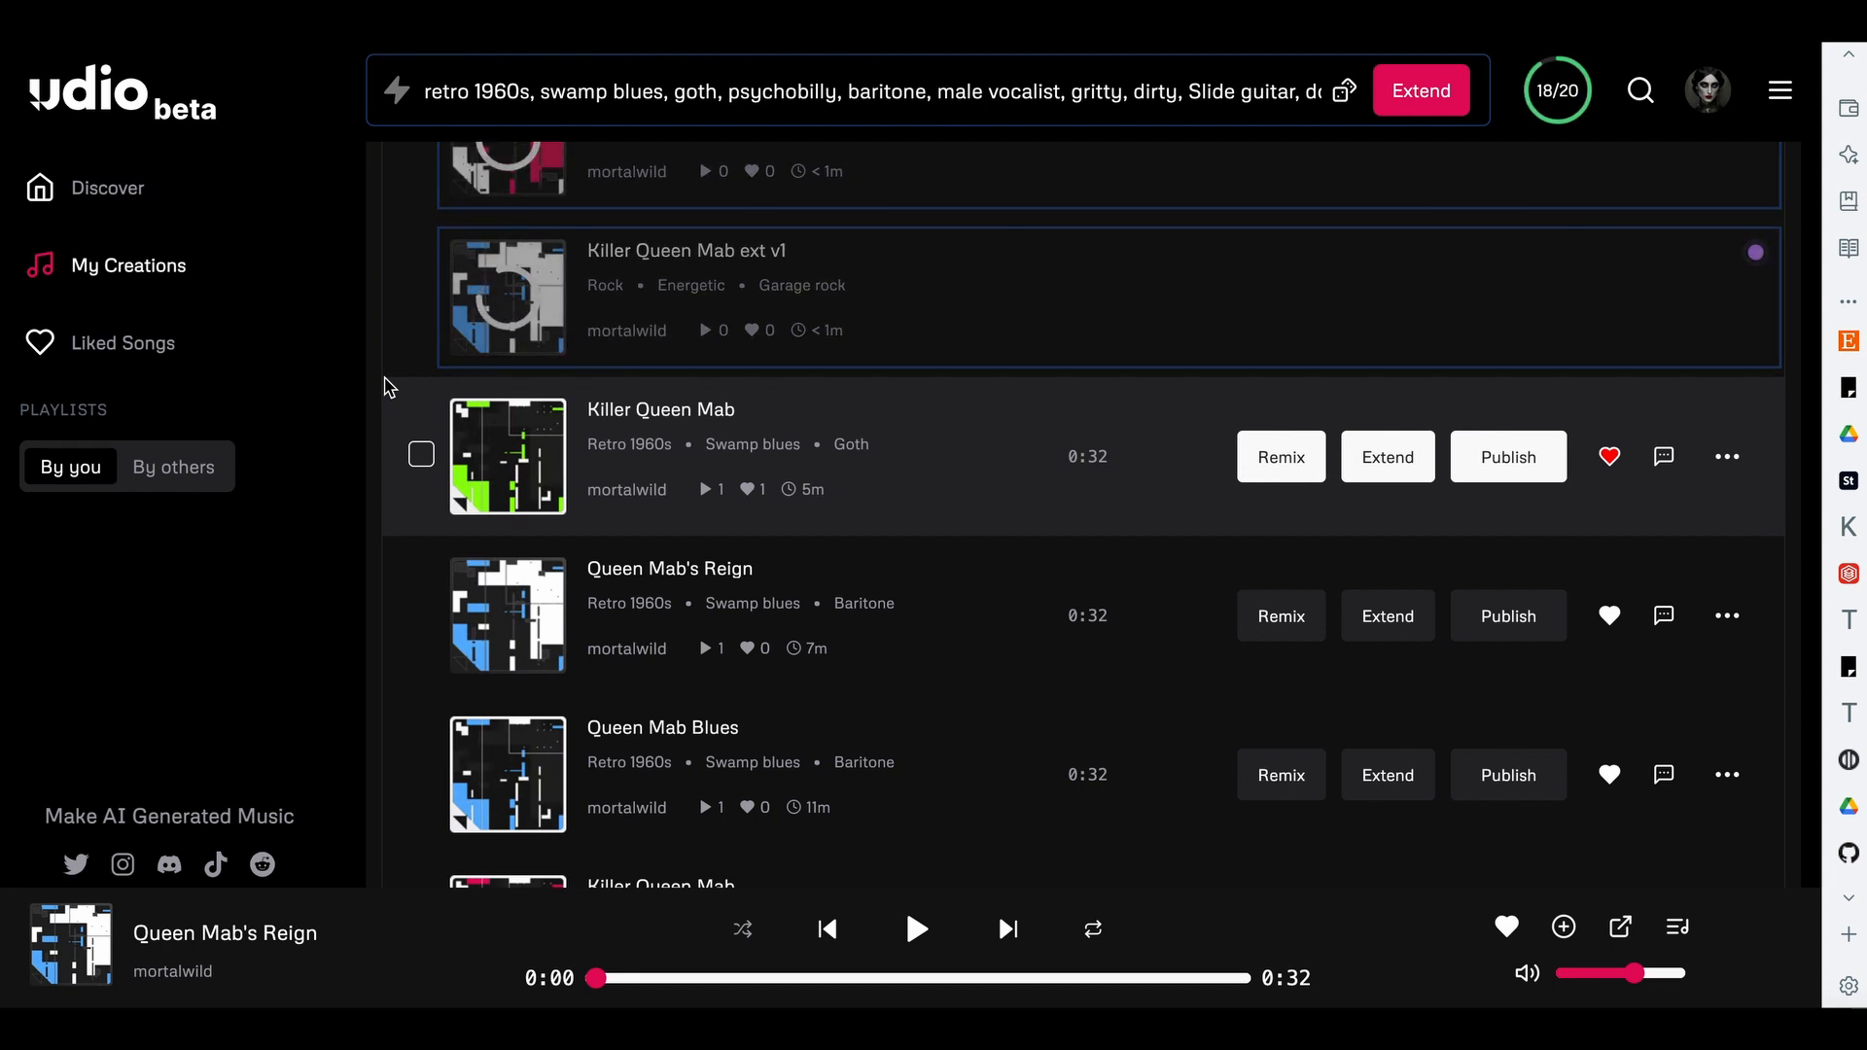
# - Play the finished extension "Killer Queen Mab ext v2" from the head of the creations list
pyautogui.scroll(2, 389, 363)
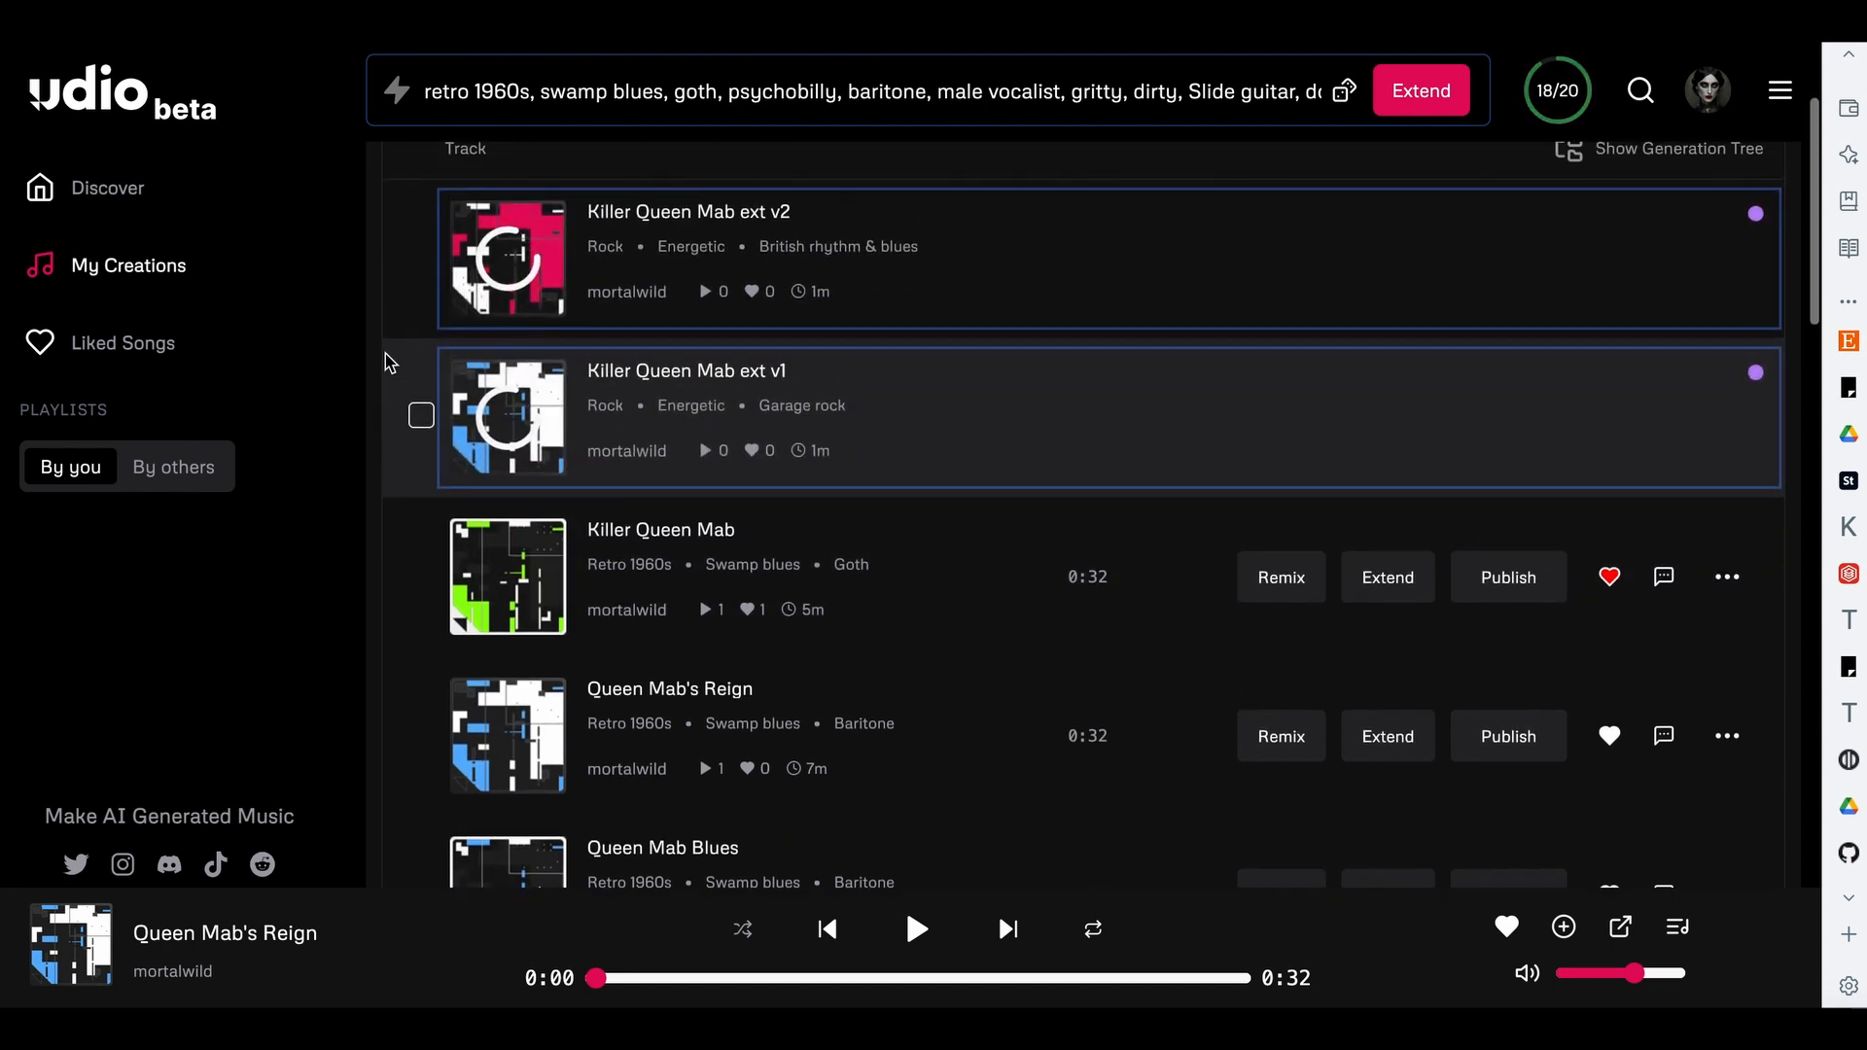
pyautogui.scroll(1, 389, 362)
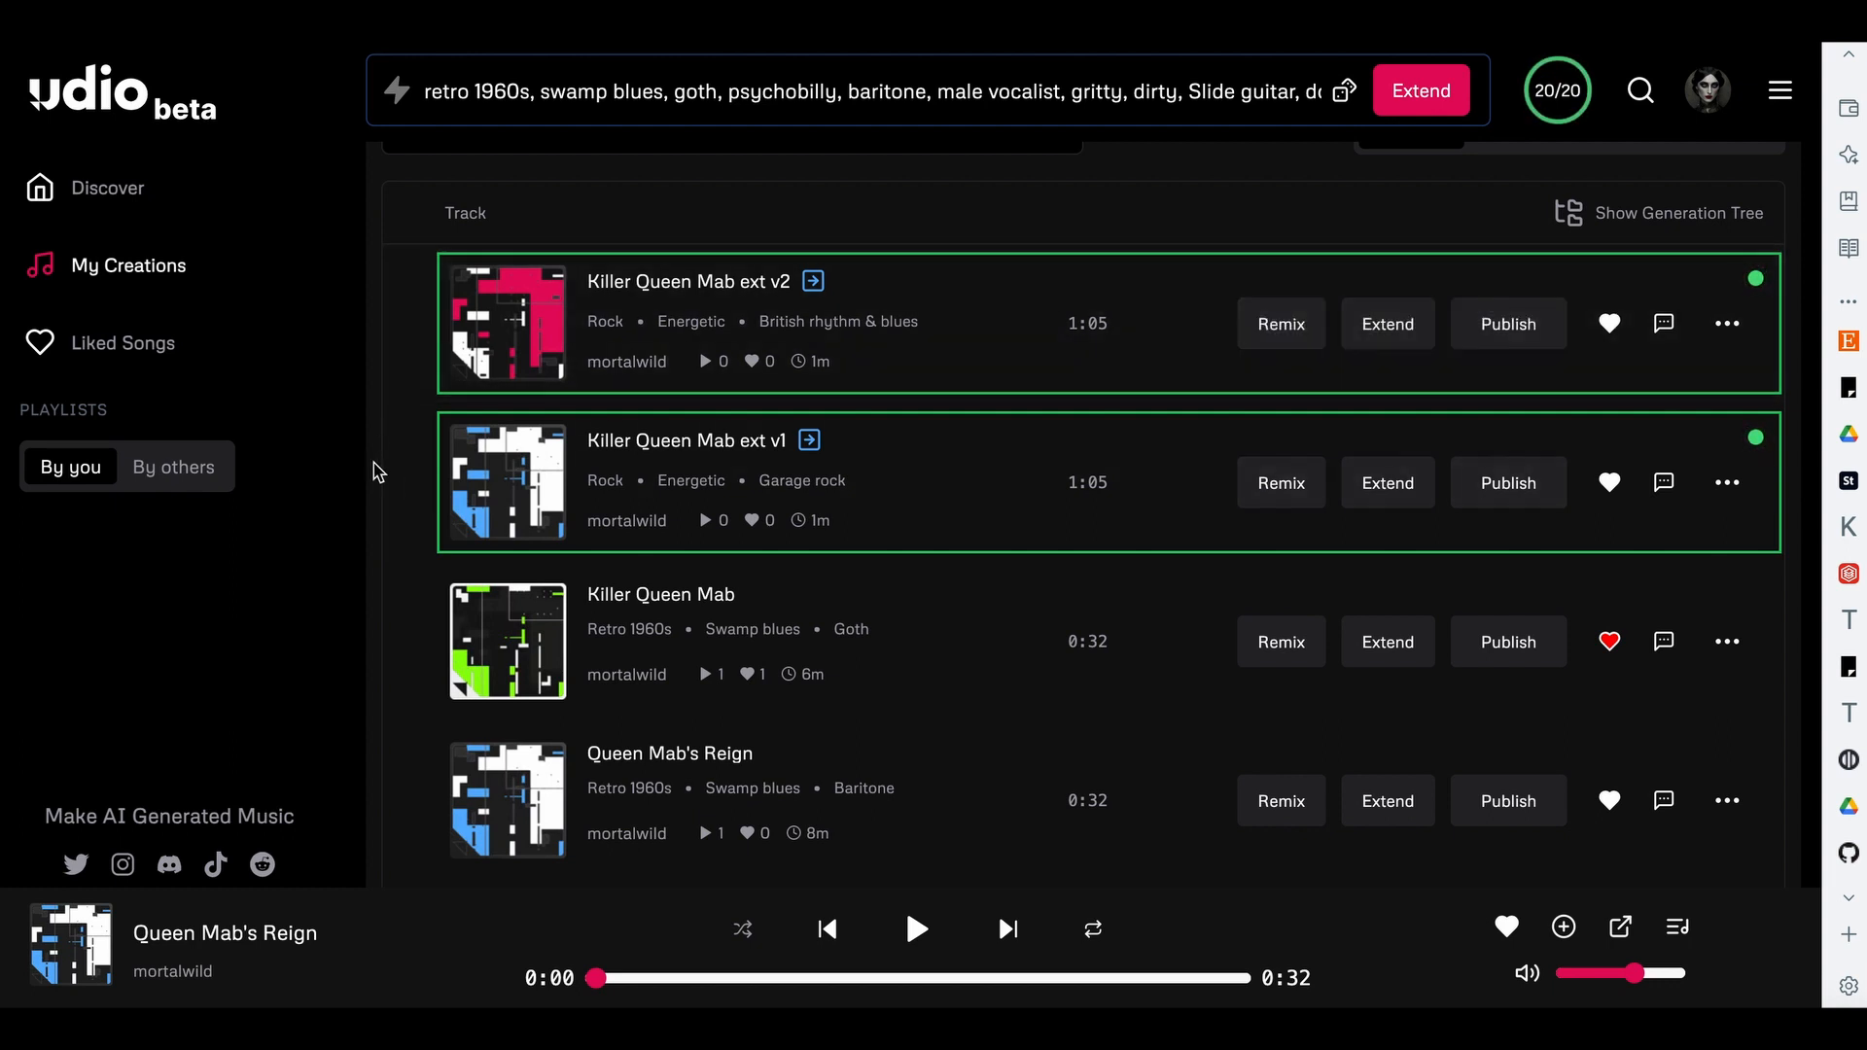
pyautogui.click(507, 326)
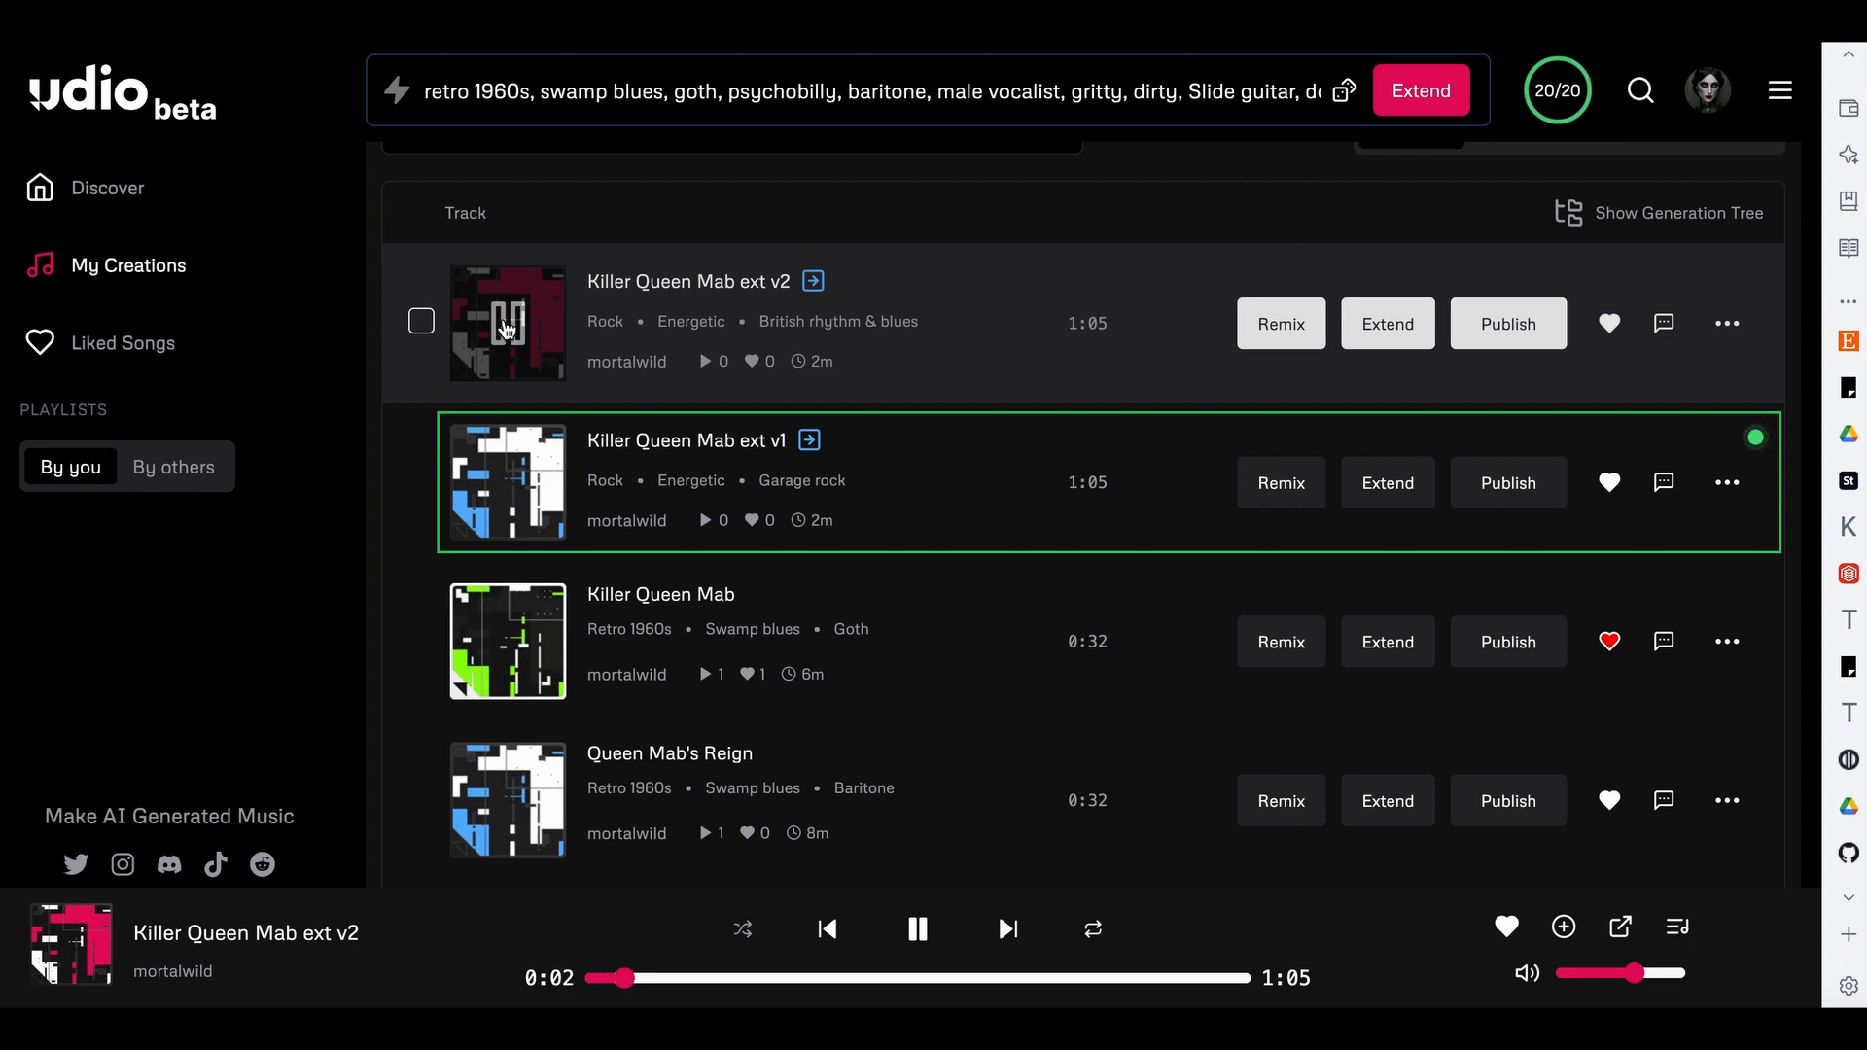
# - Play the second half of "Killer Queen Mab ext v2" from 0:31, and play "Killer Queen Mab ext v1" for comparison
pyautogui.click(508, 328)
pyautogui.moveTo(598, 978); pyautogui.dragTo(902, 980)
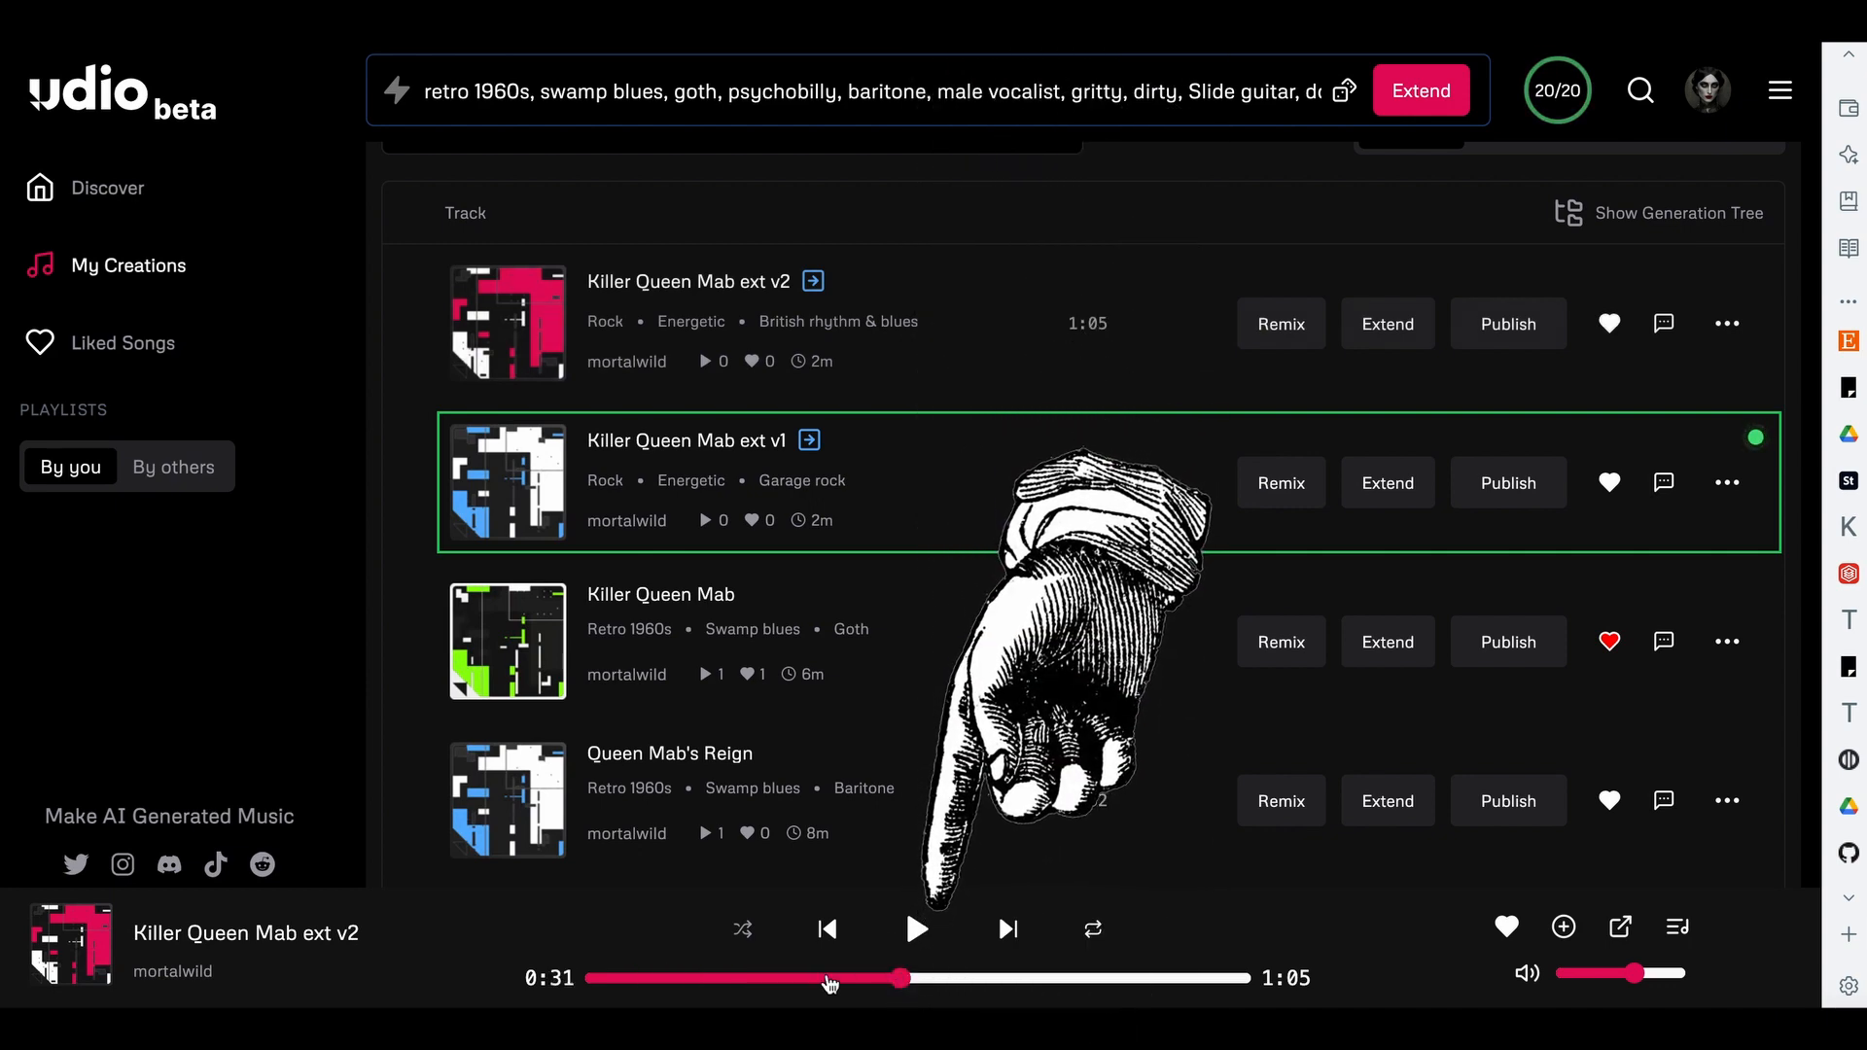
pyautogui.click(503, 321)
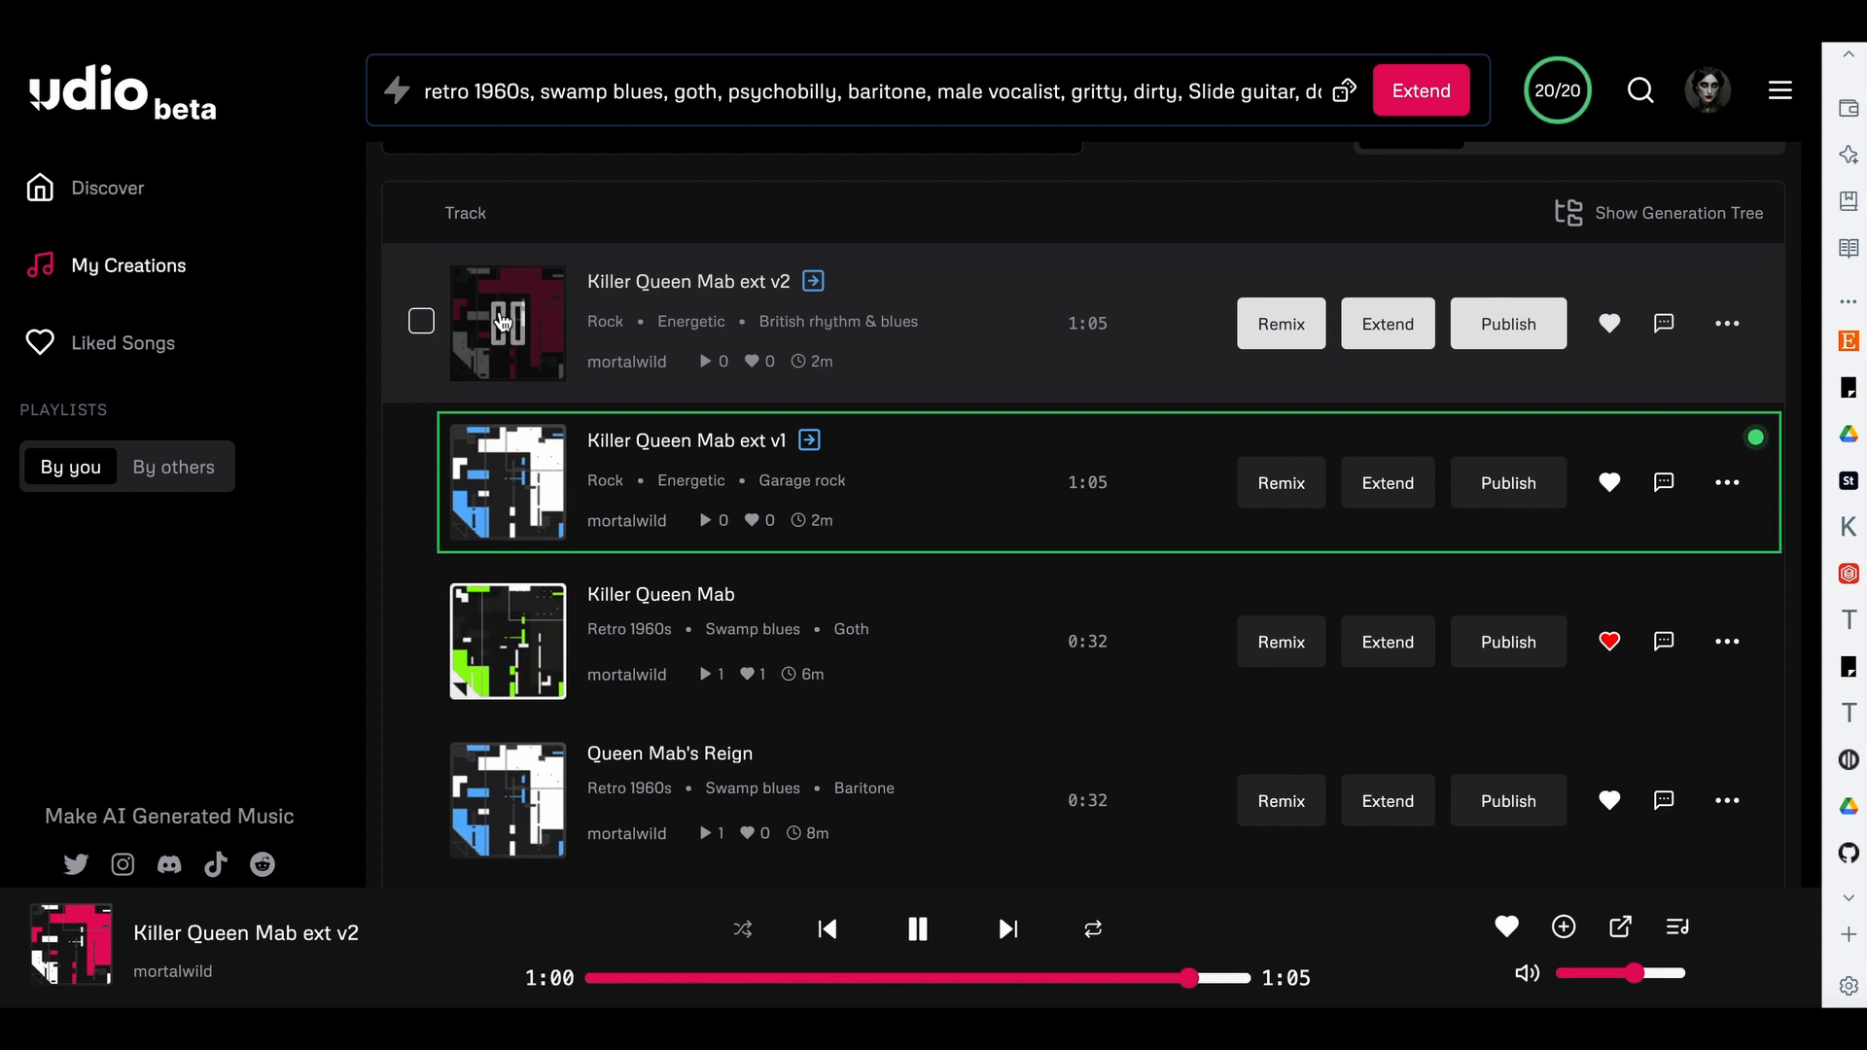
pyautogui.click(502, 321)
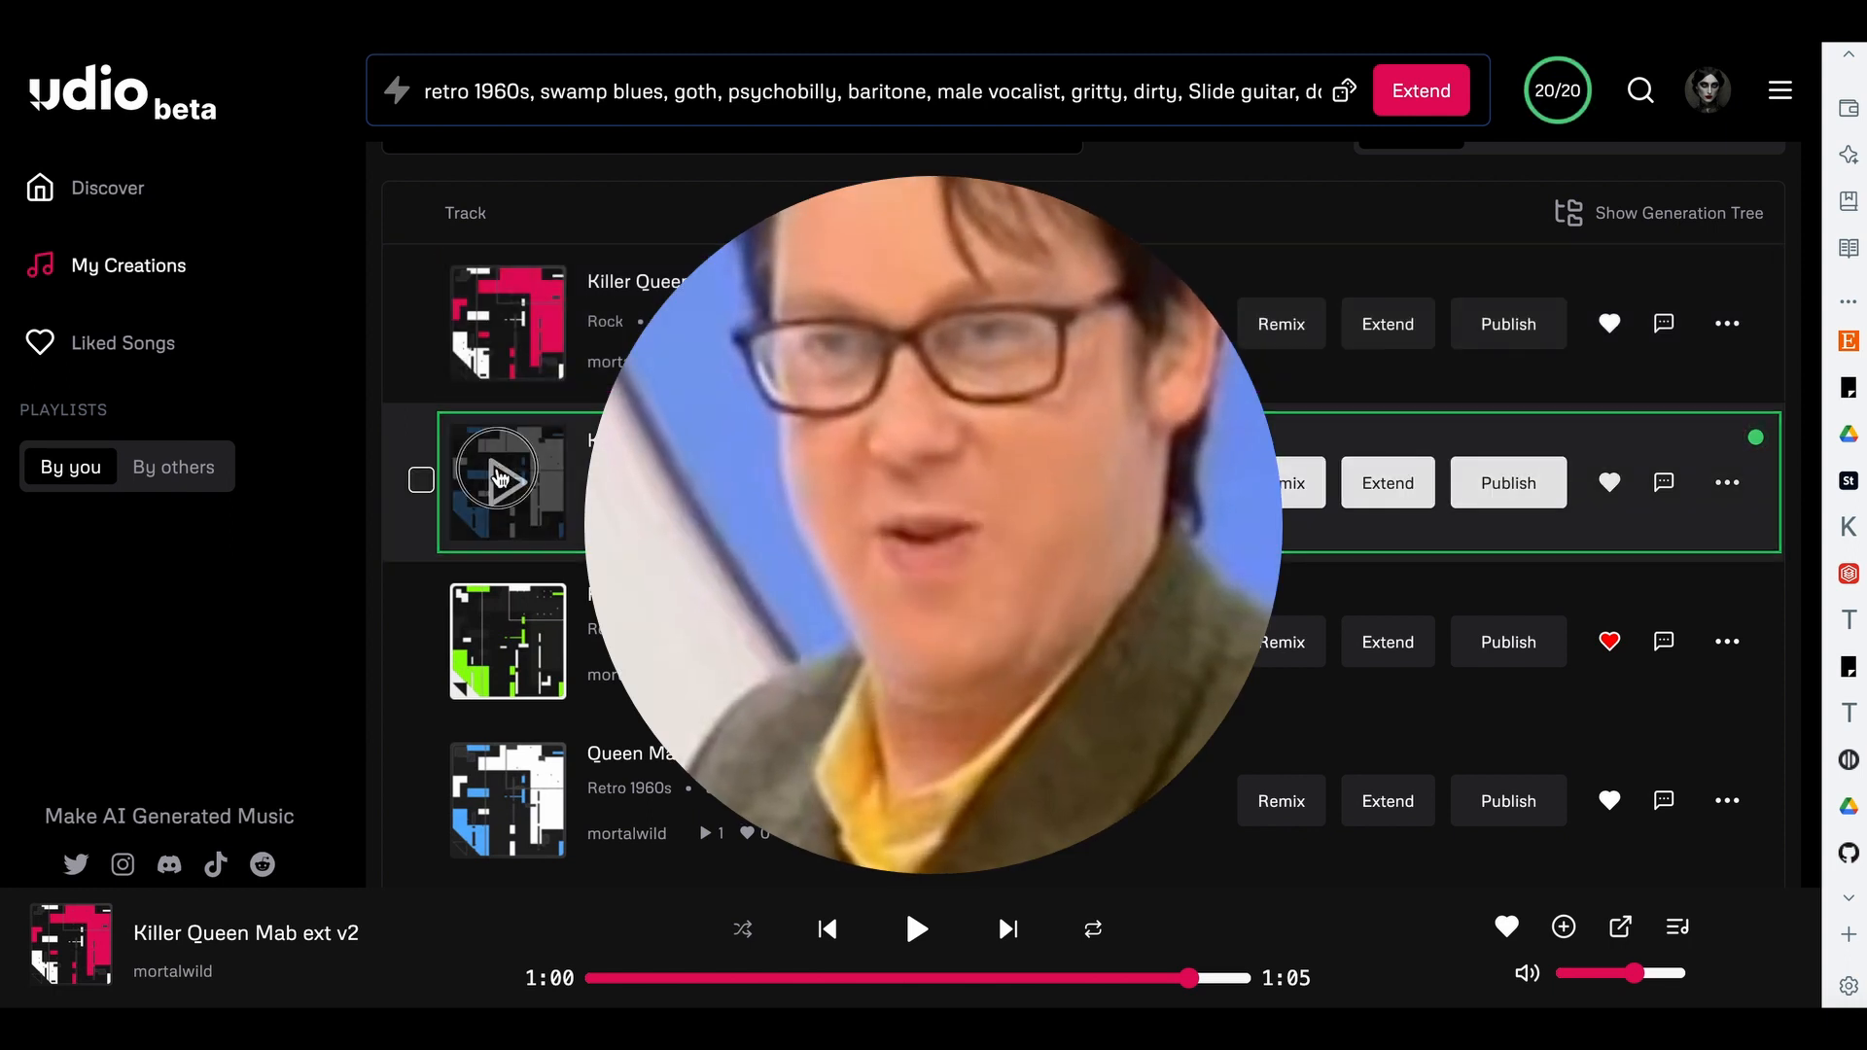
pyautogui.click(515, 488)
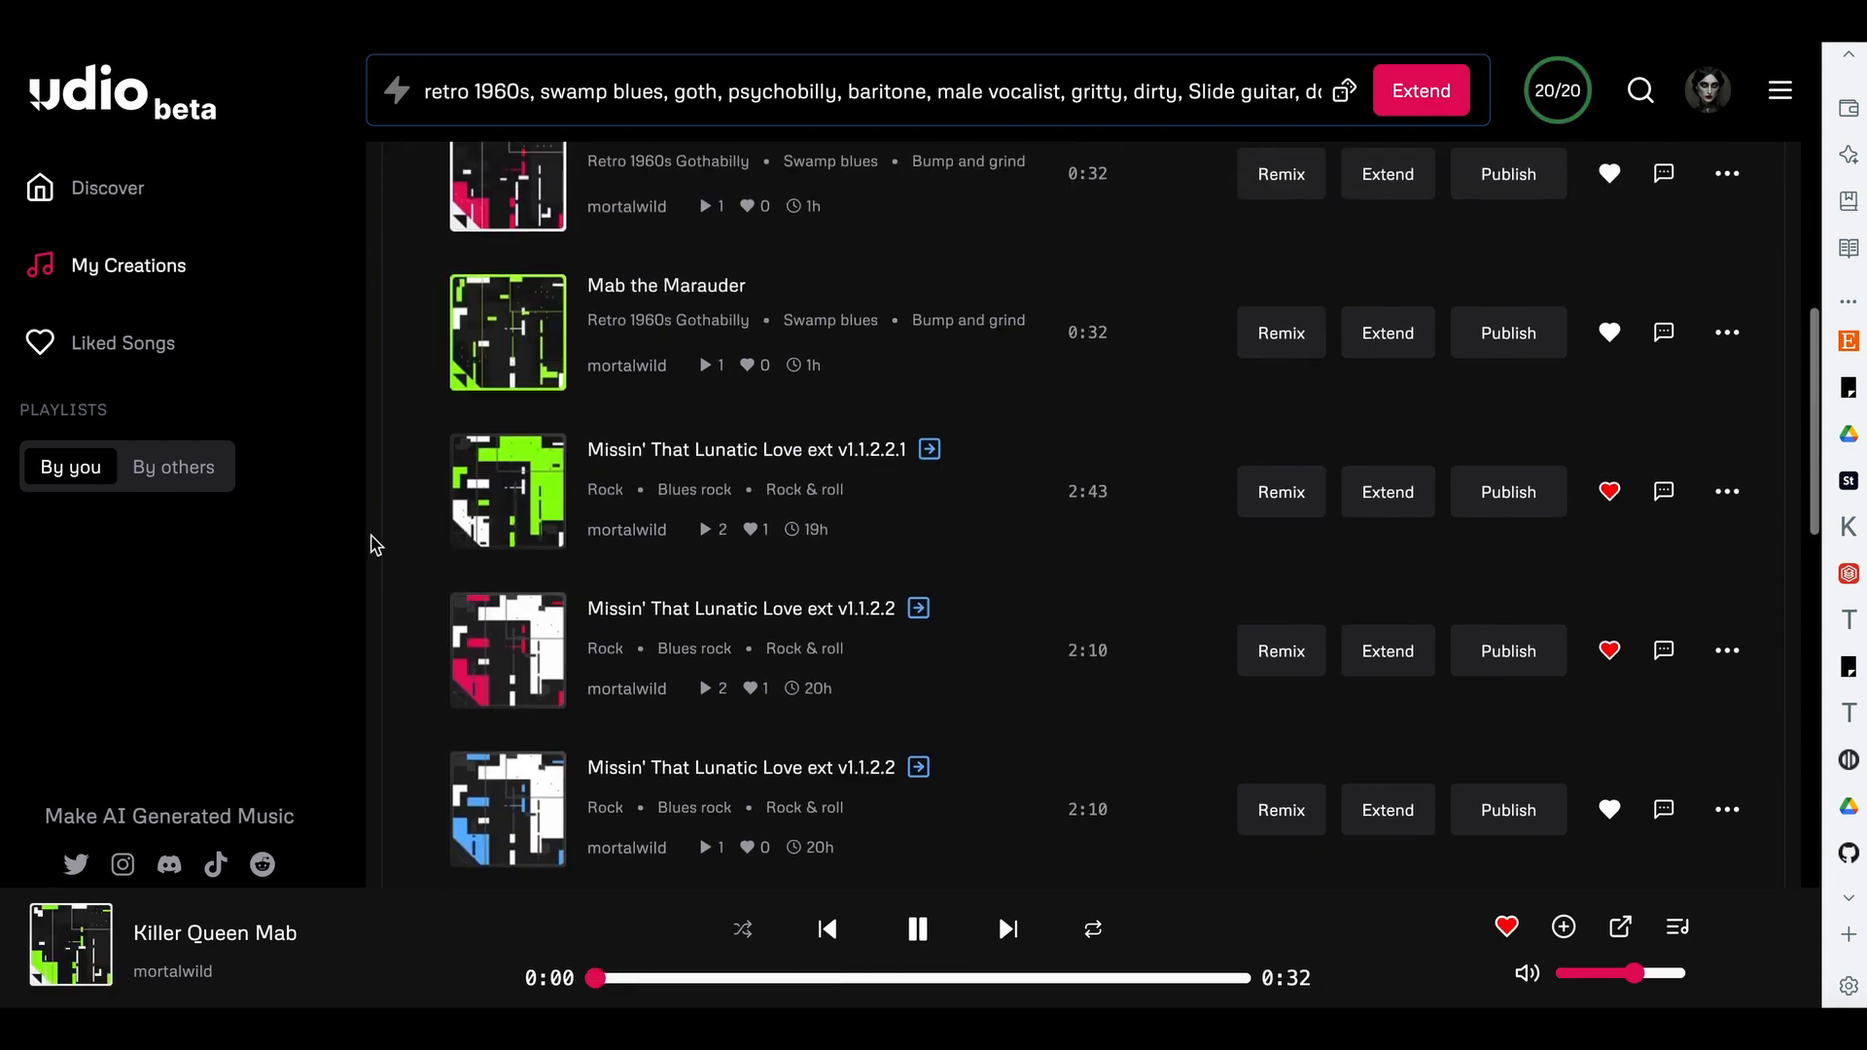
# - Delete the "Killer Queen Mab ext v2" track from the creations list
pyautogui.scroll(10, 417, 525)
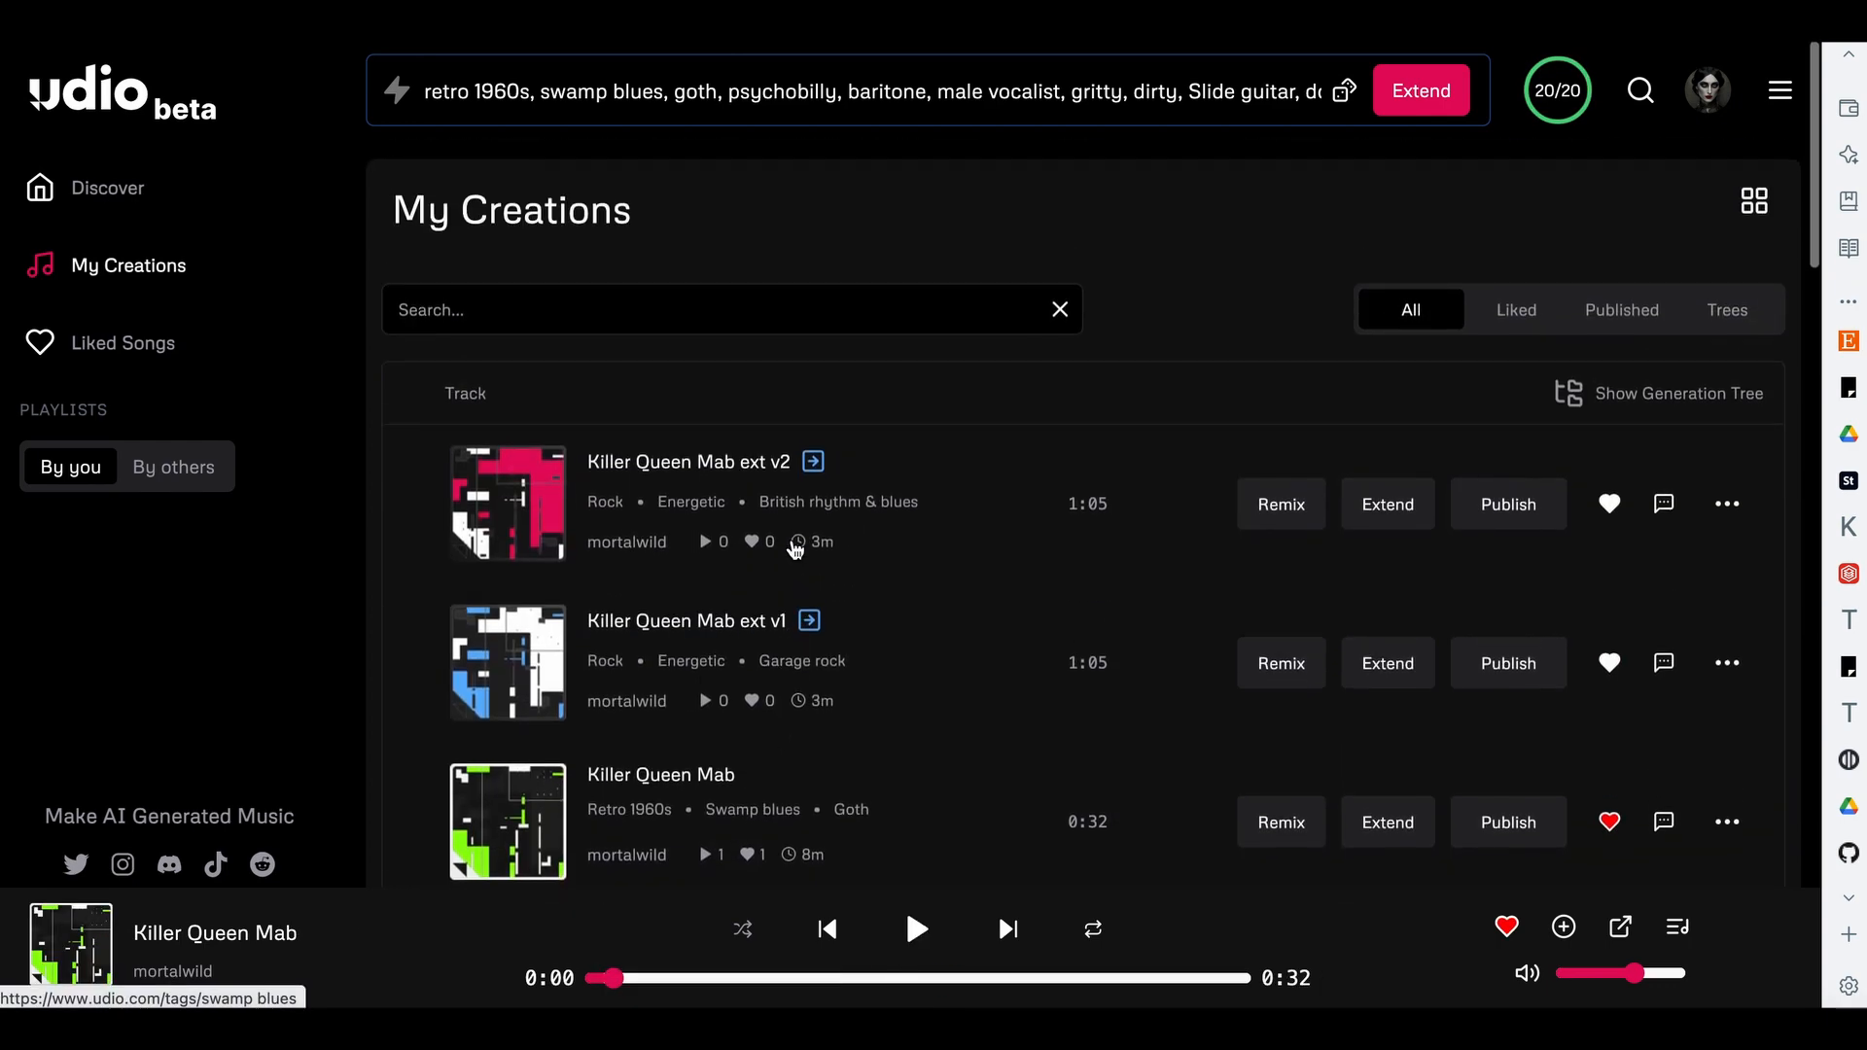
pyautogui.scroll(-2, 795, 550)
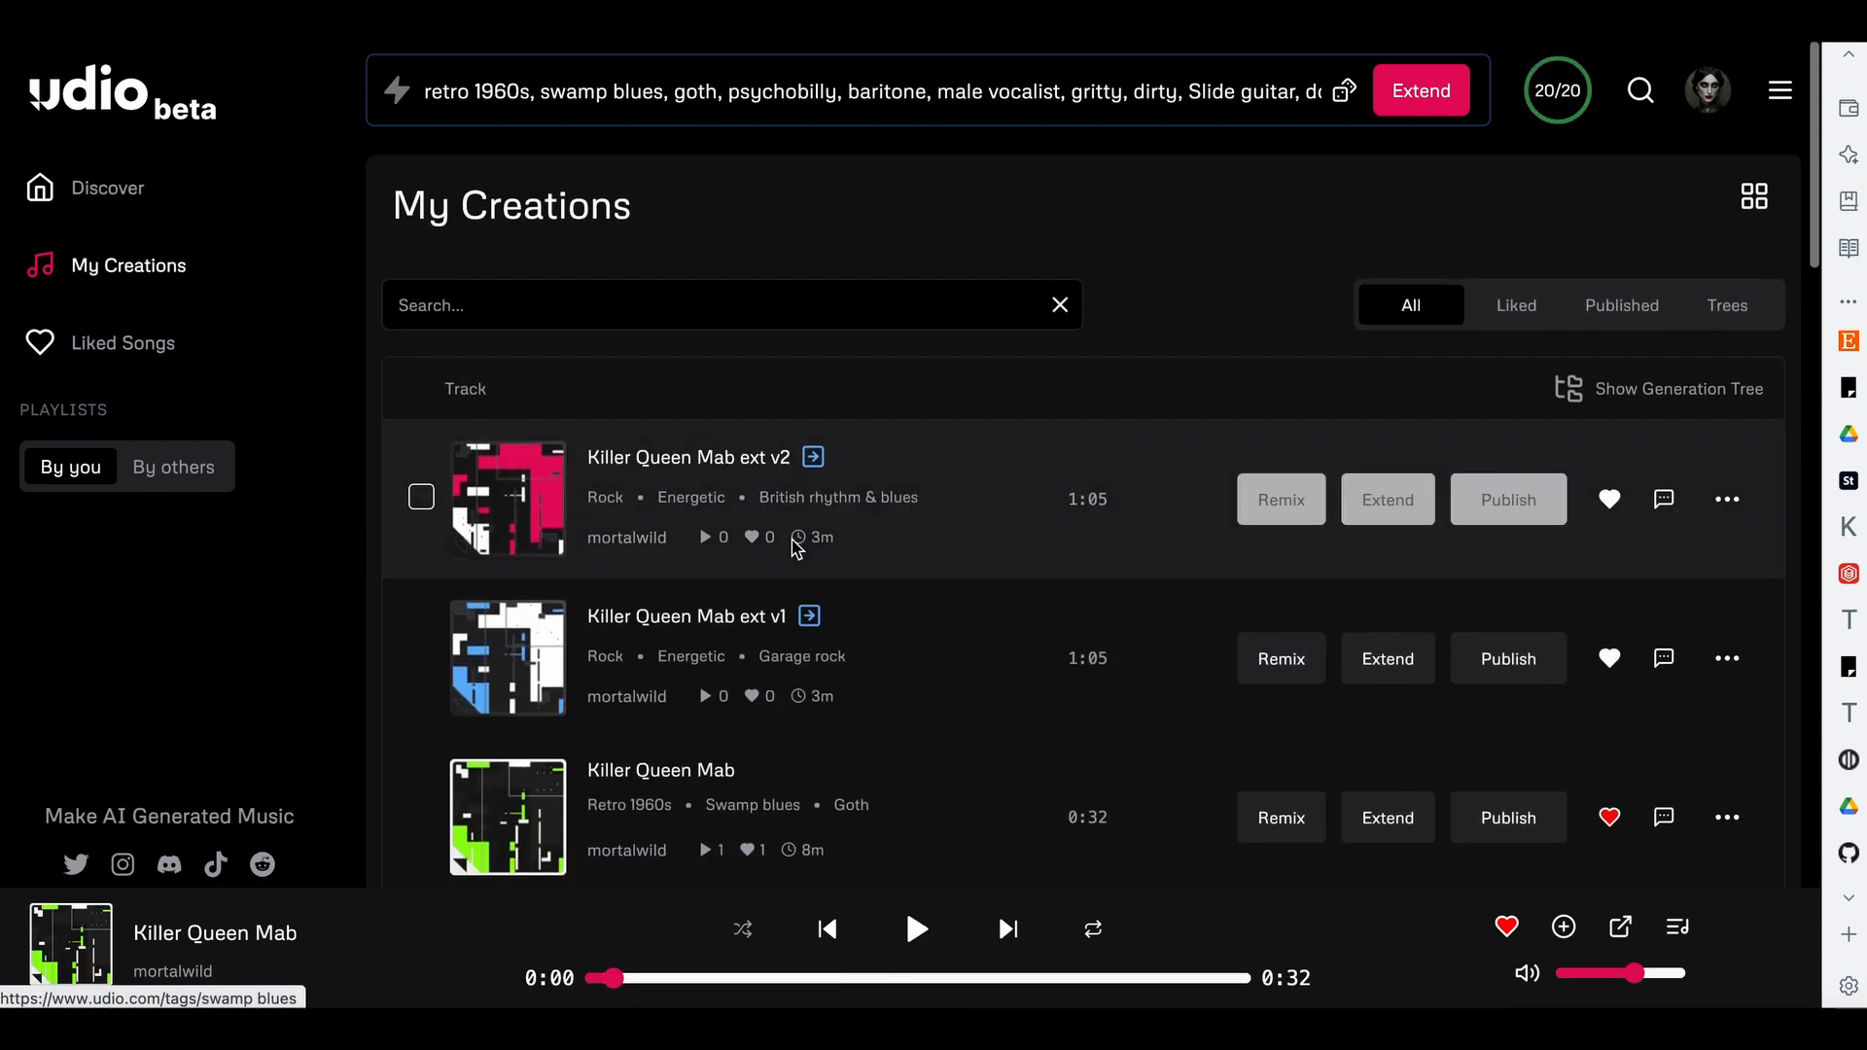
pyautogui.click(1727, 347)
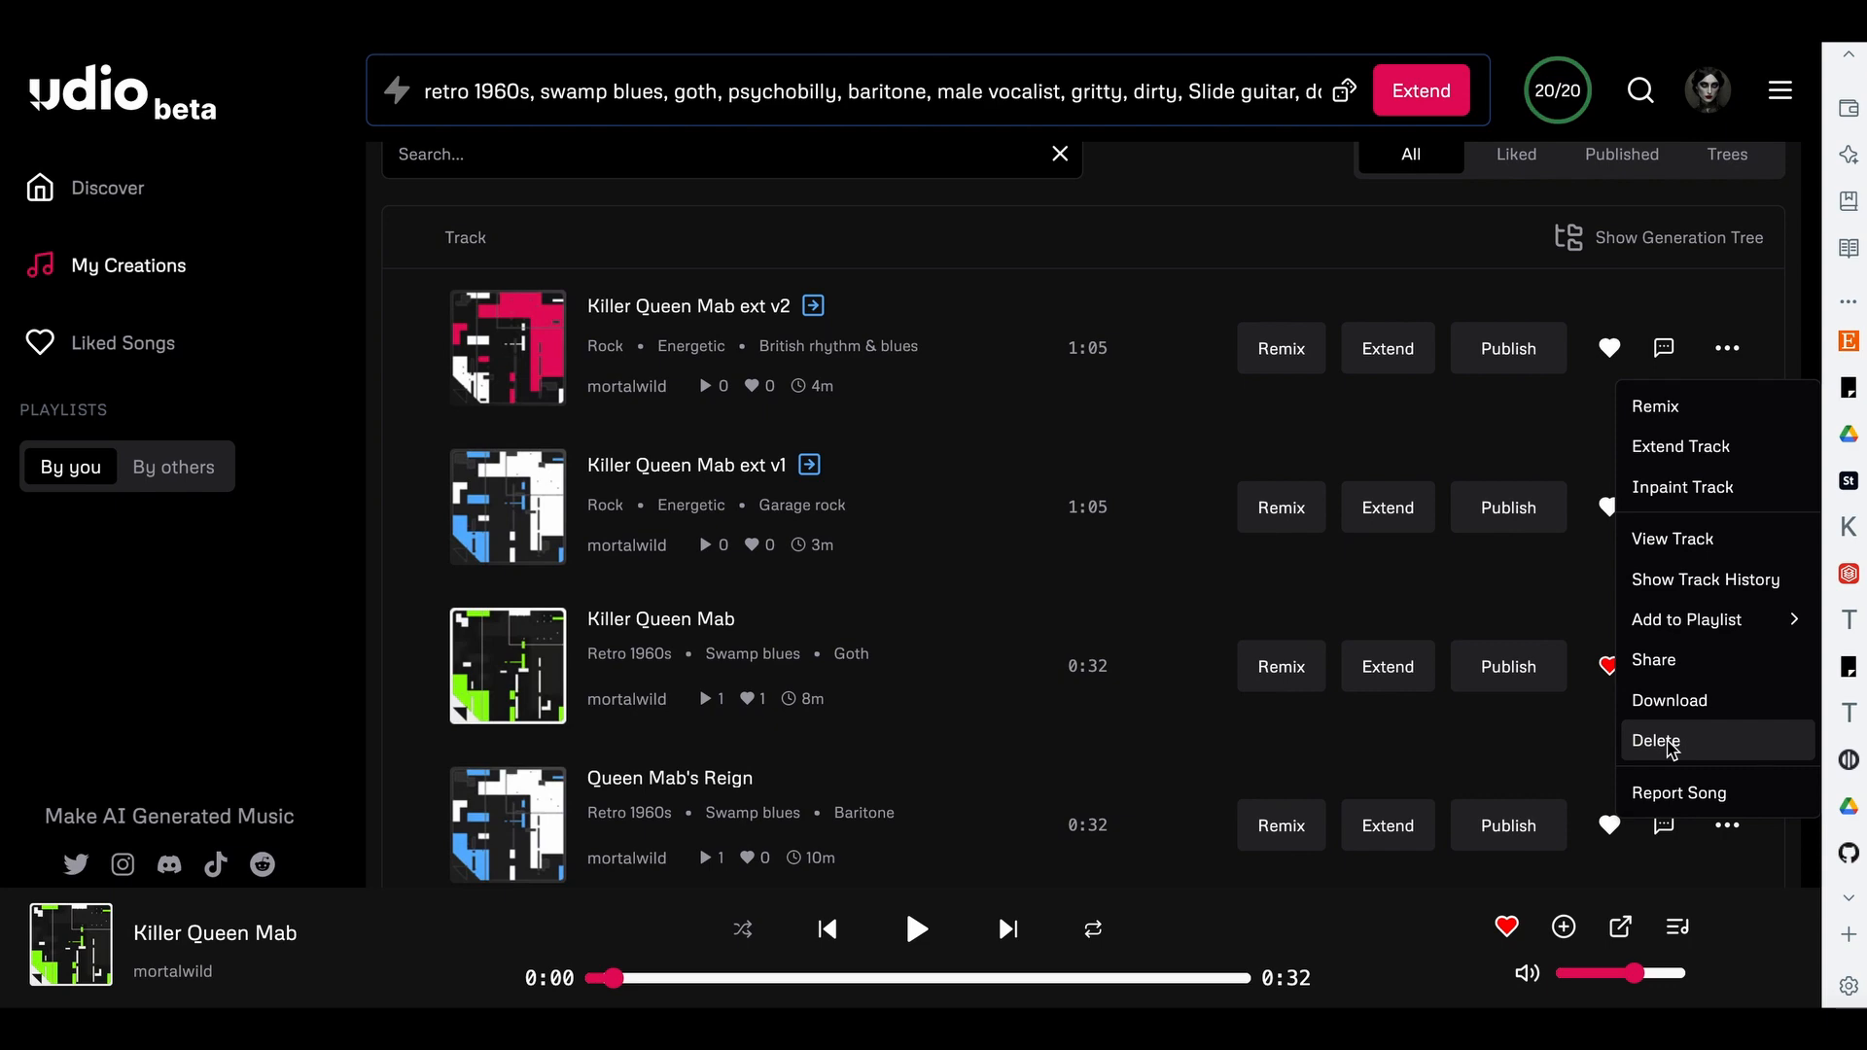
pyautogui.click(1668, 741)
pyautogui.click(1147, 571)
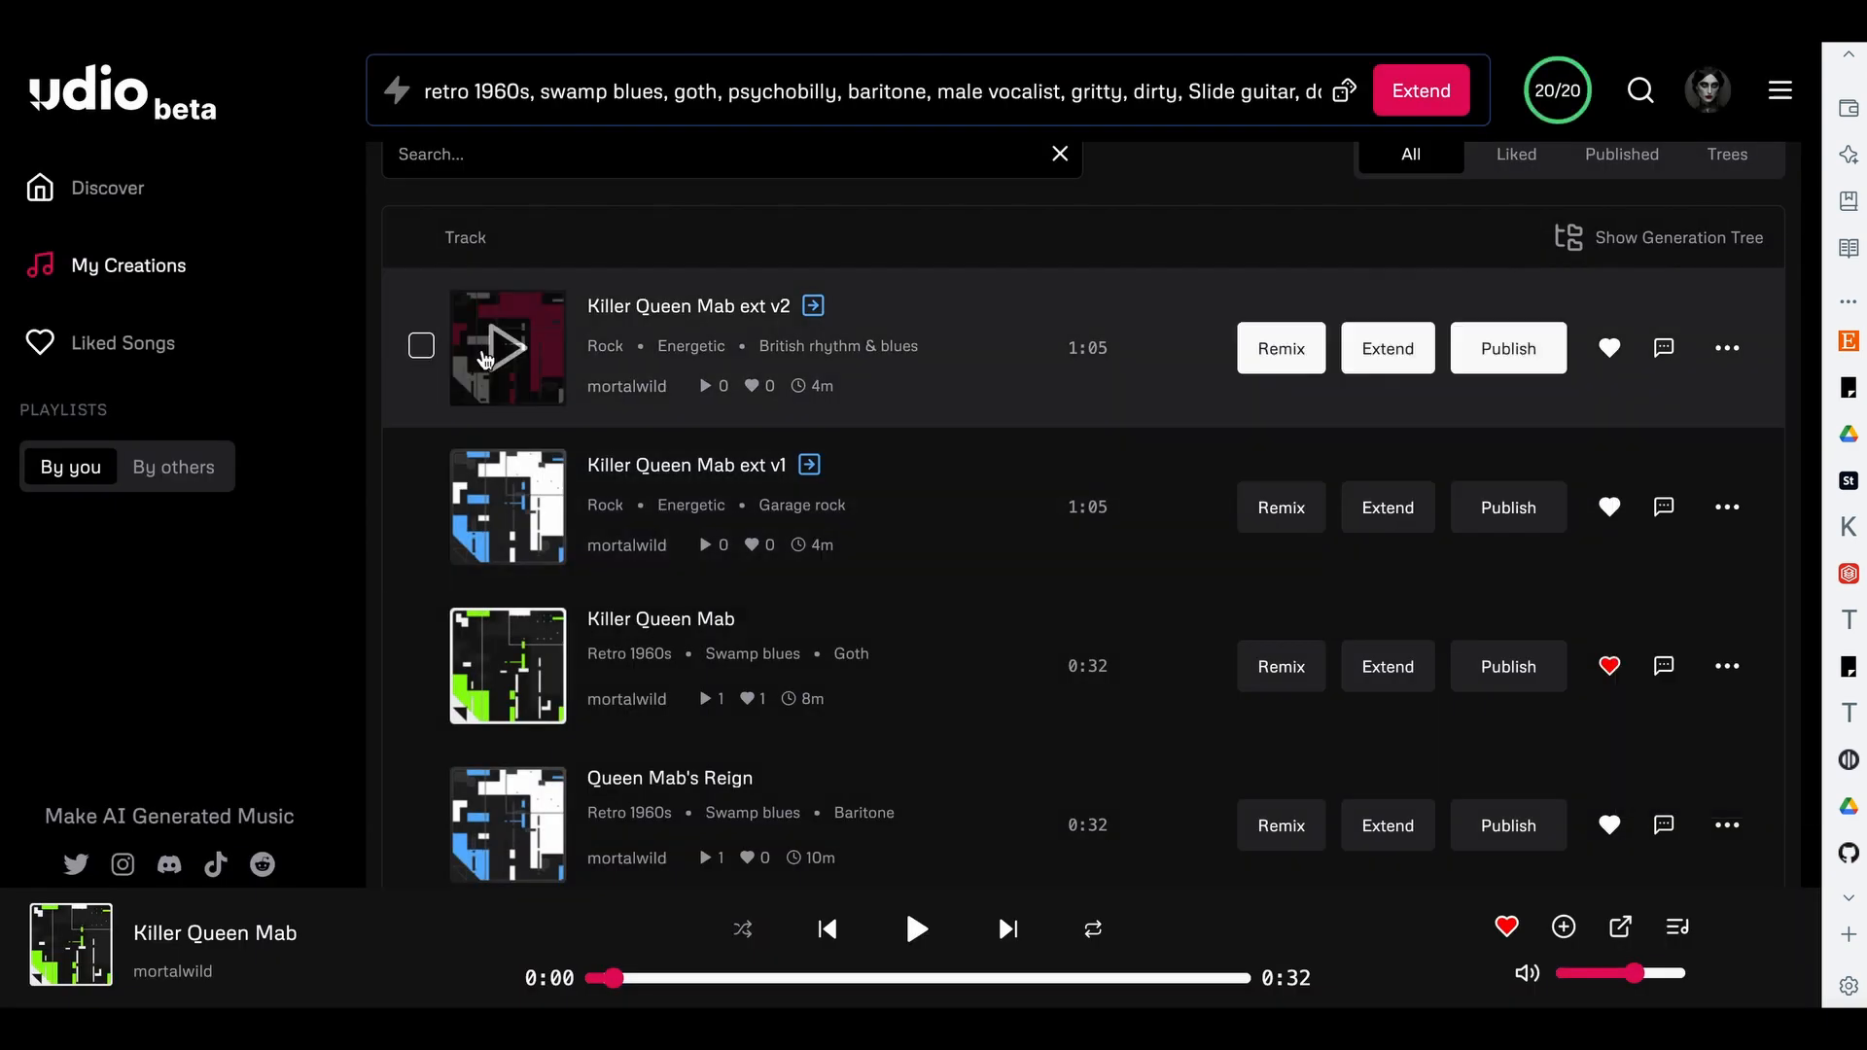
# - Remove the chorus after verse 2 from the extension's custom lyrics, keeping a copy of it, and generate the extension
pyautogui.scroll(1, 535, 362)
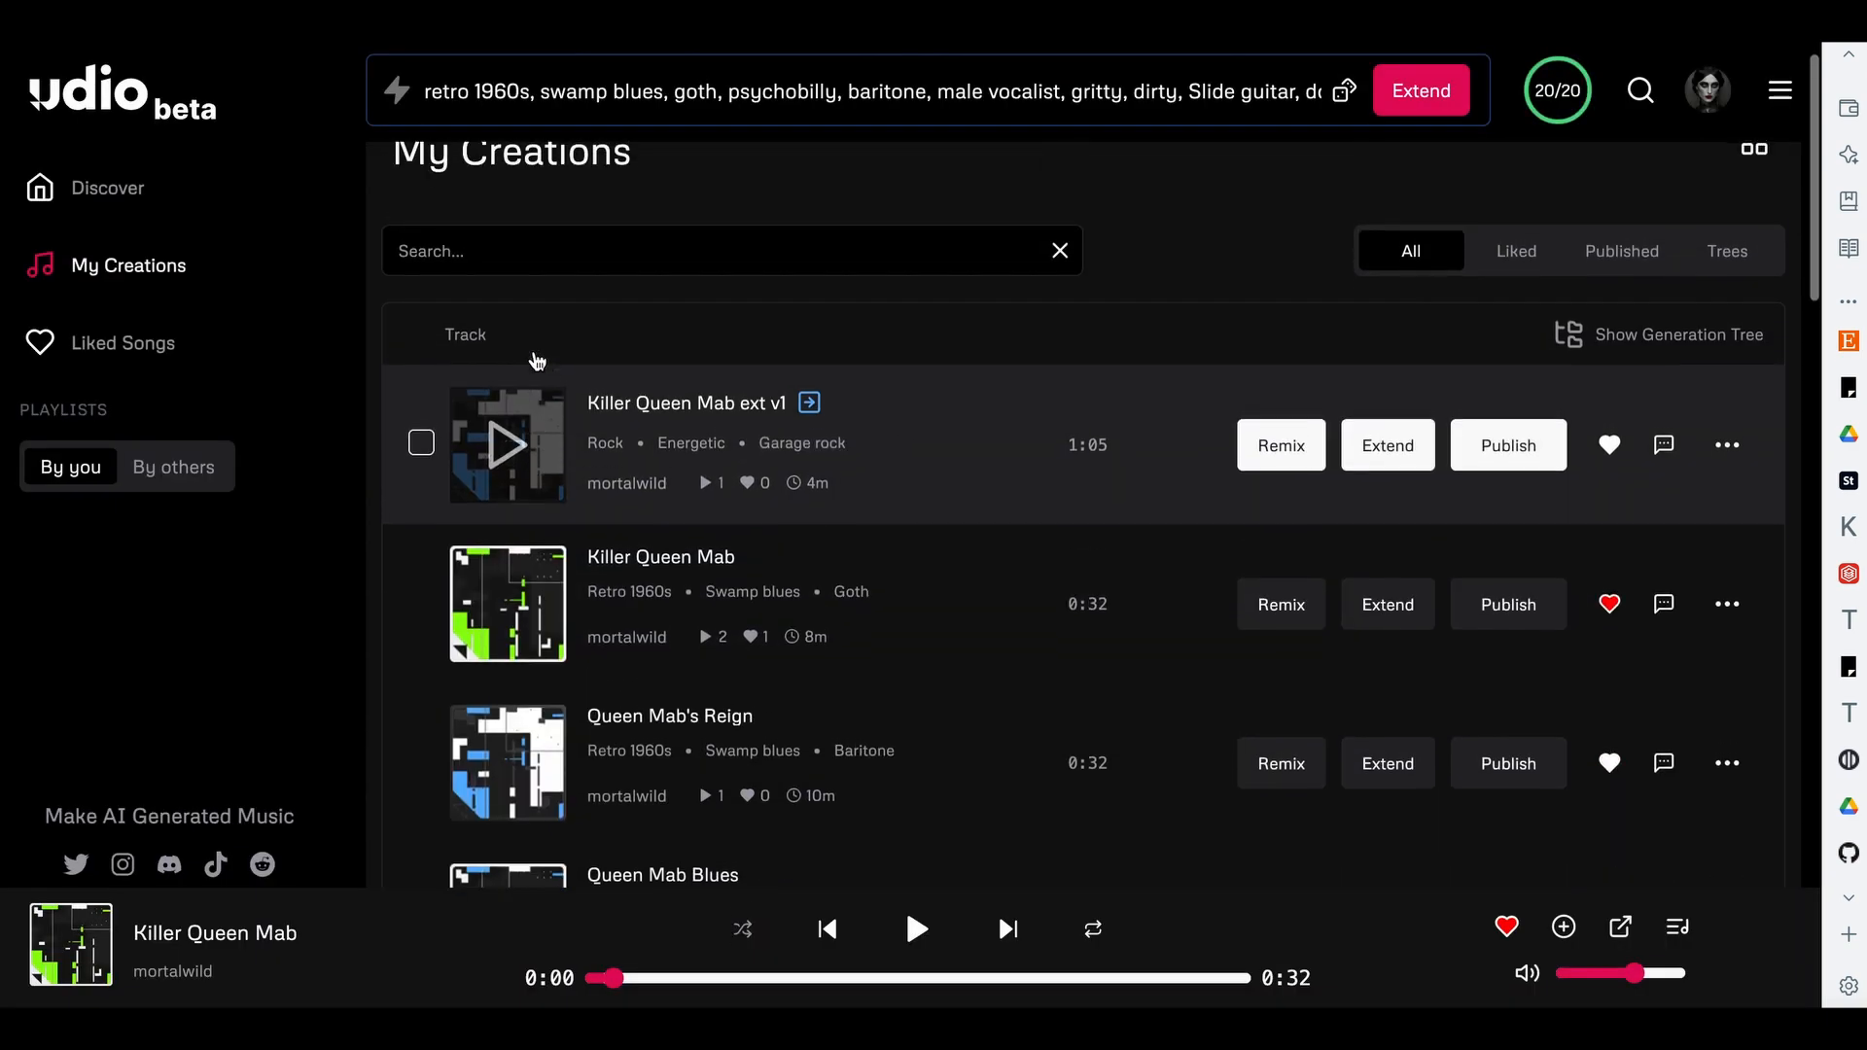
pyautogui.click(652, 88)
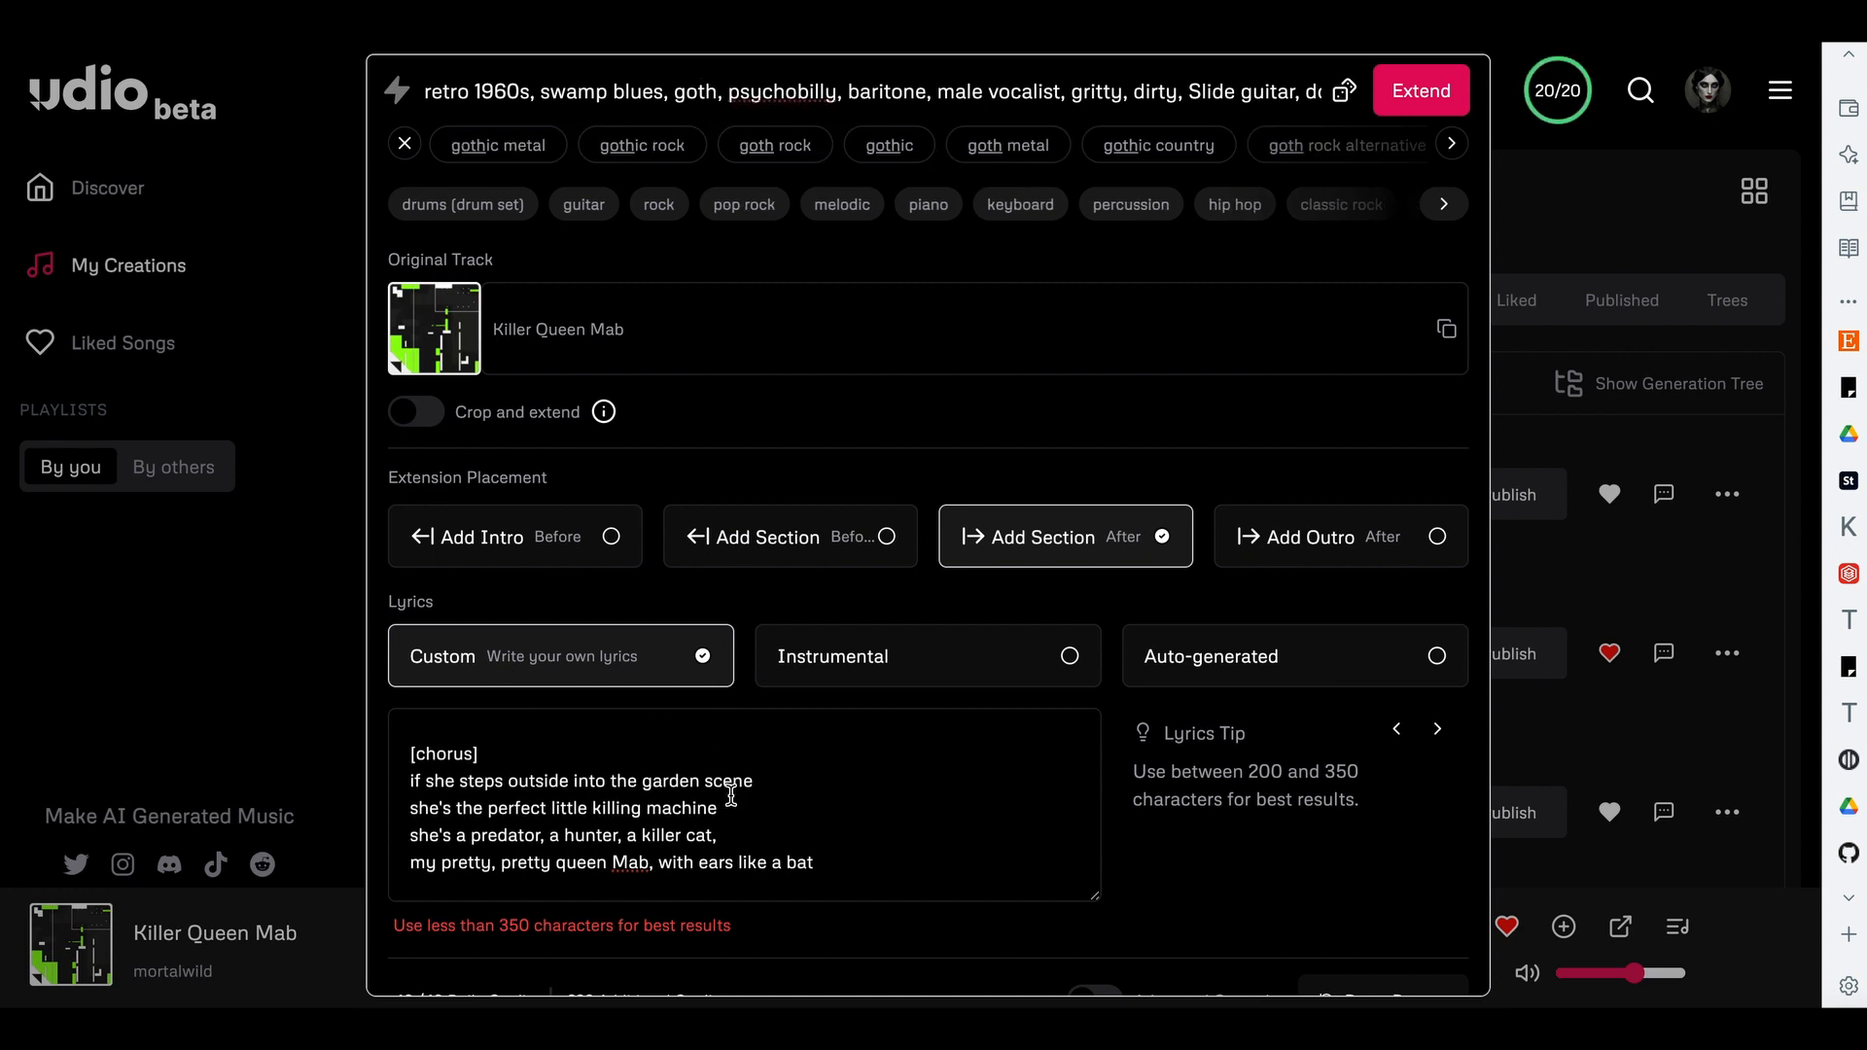
pyautogui.moveTo(413, 726); pyautogui.dragTo(875, 859)
pyautogui.press('super+c')
pyautogui.press('BackSpace')
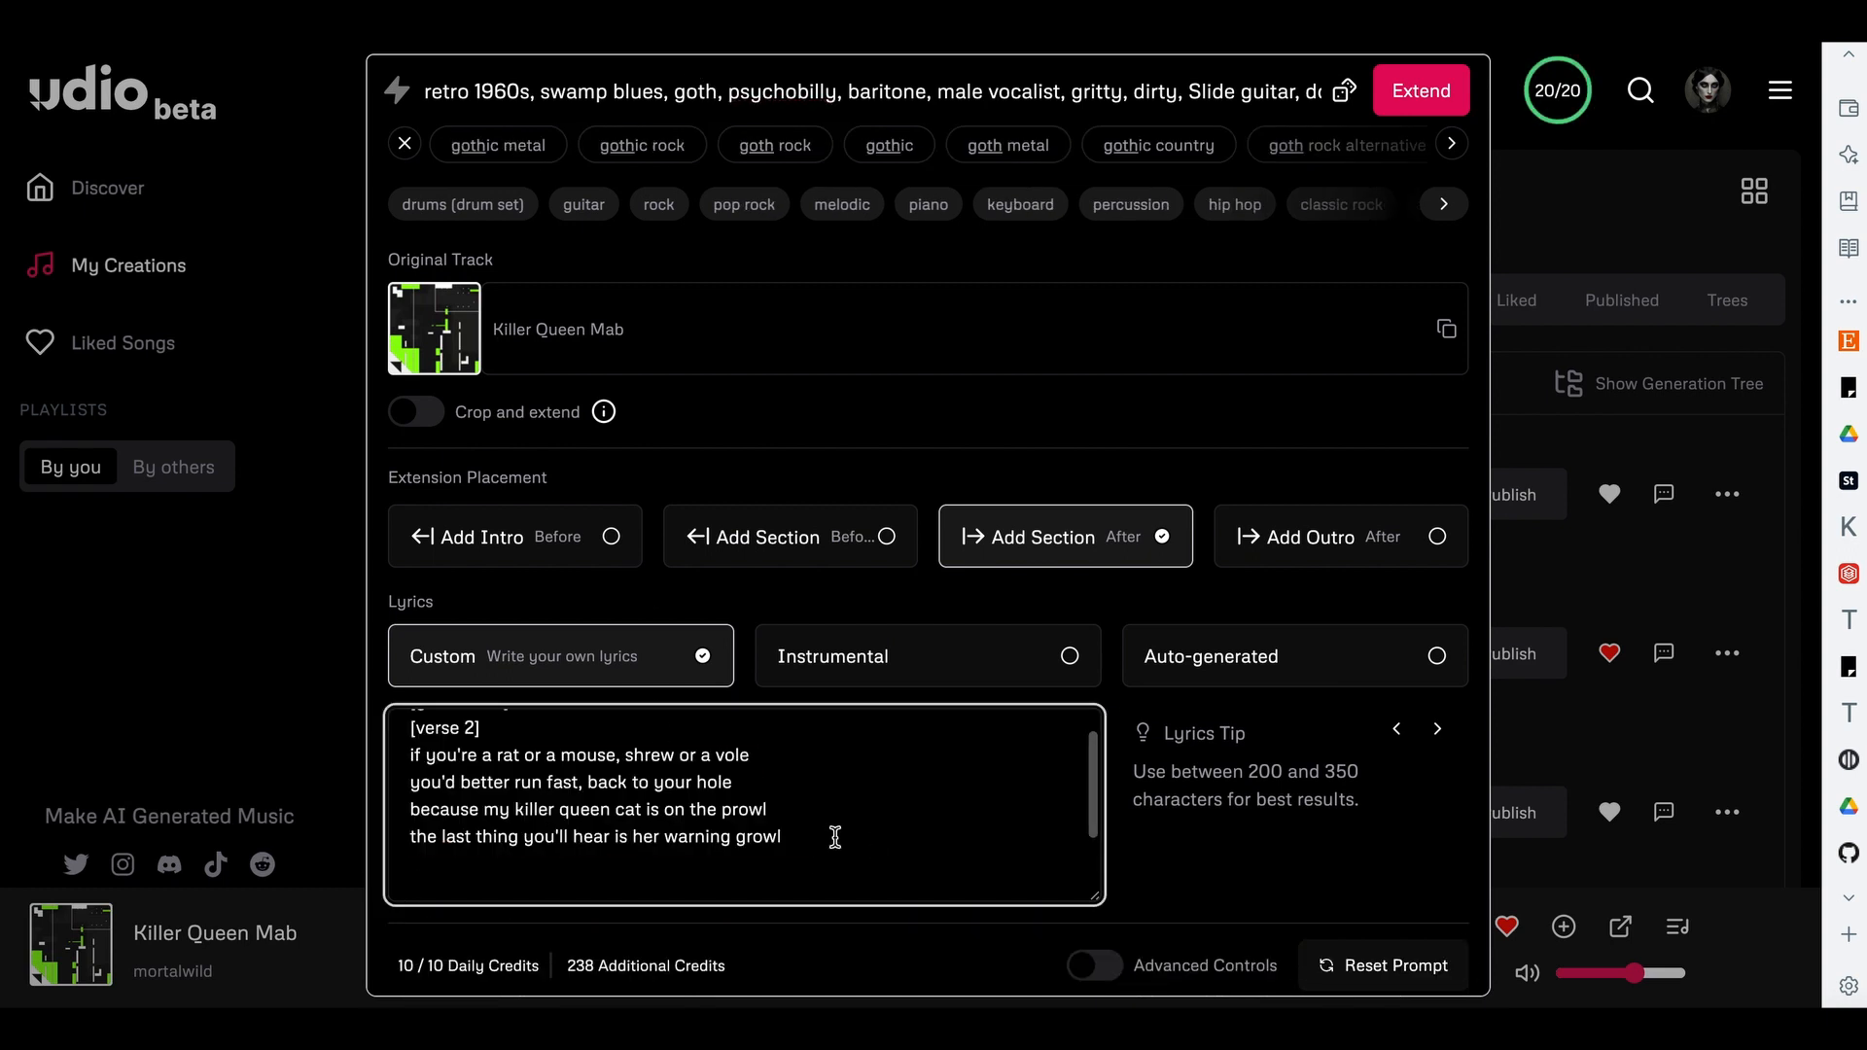
pyautogui.press('BackSpace')
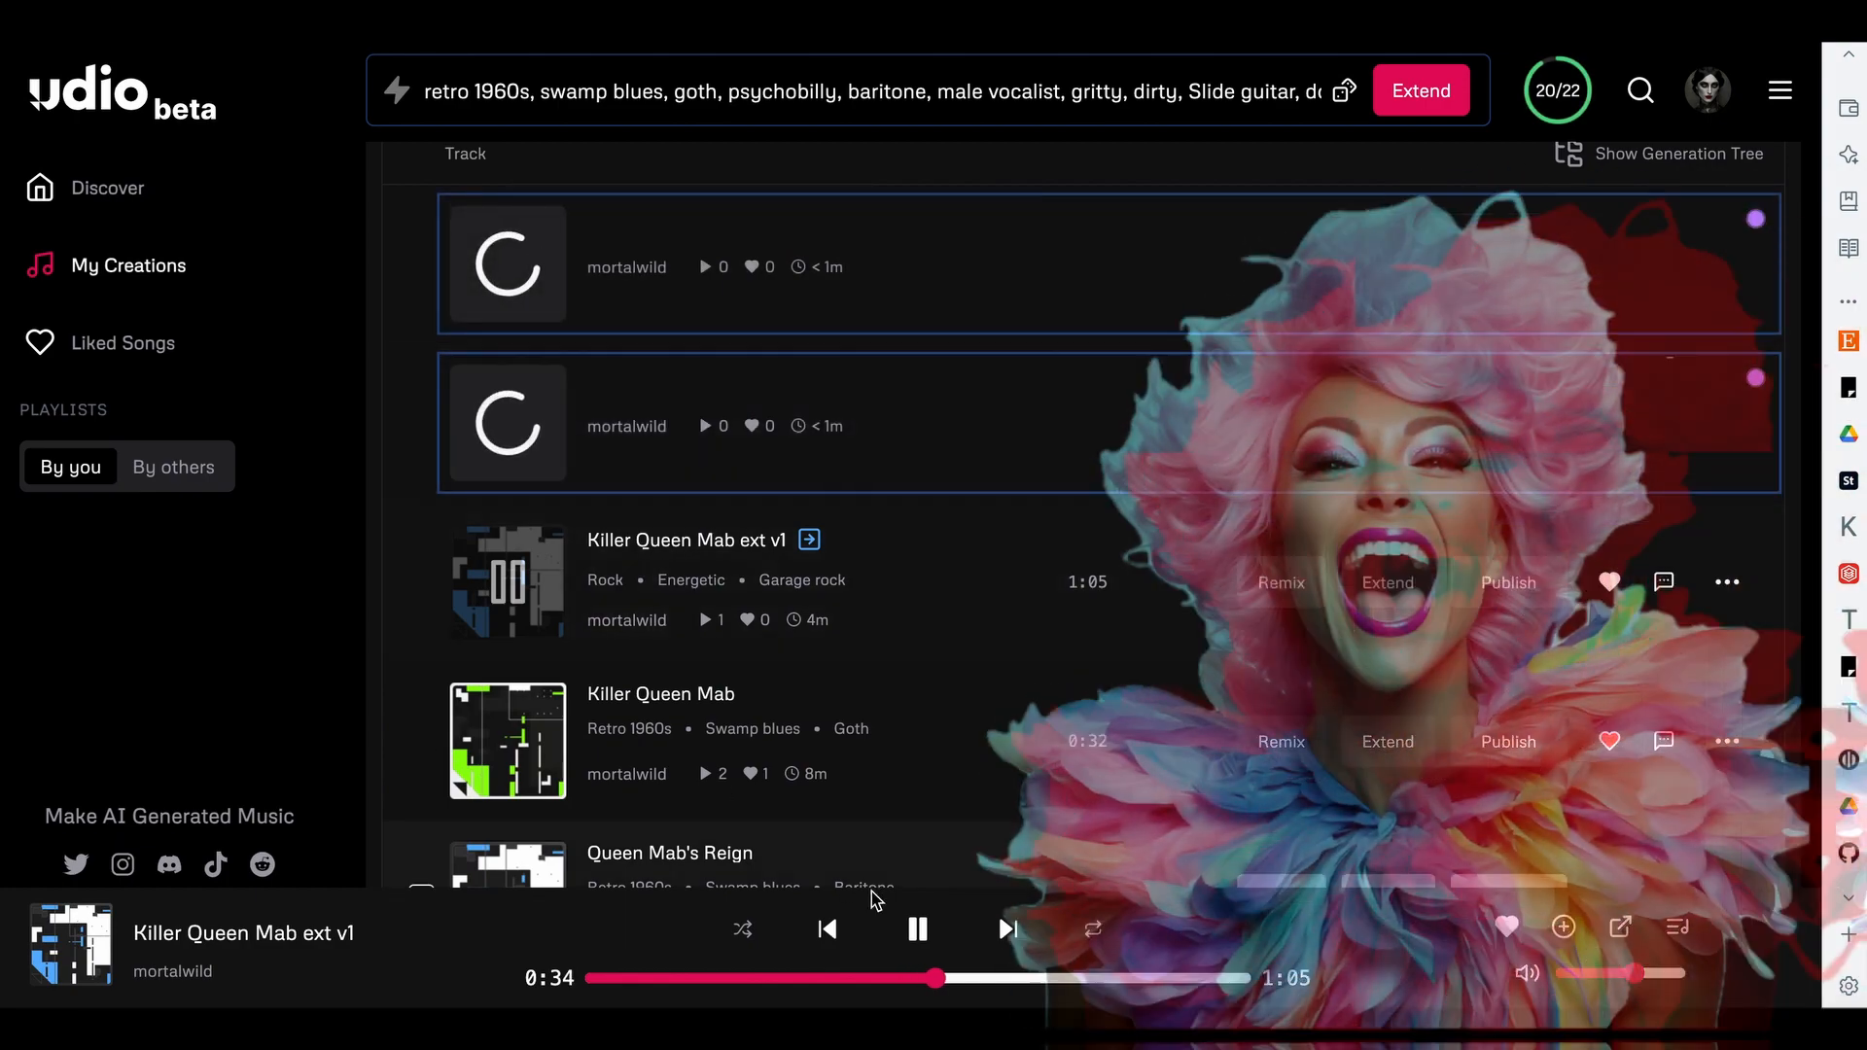
# - Pause the older garage rock "Killer Queen Mab ext v1" track and delete it from the creations list
pyautogui.click(918, 926)
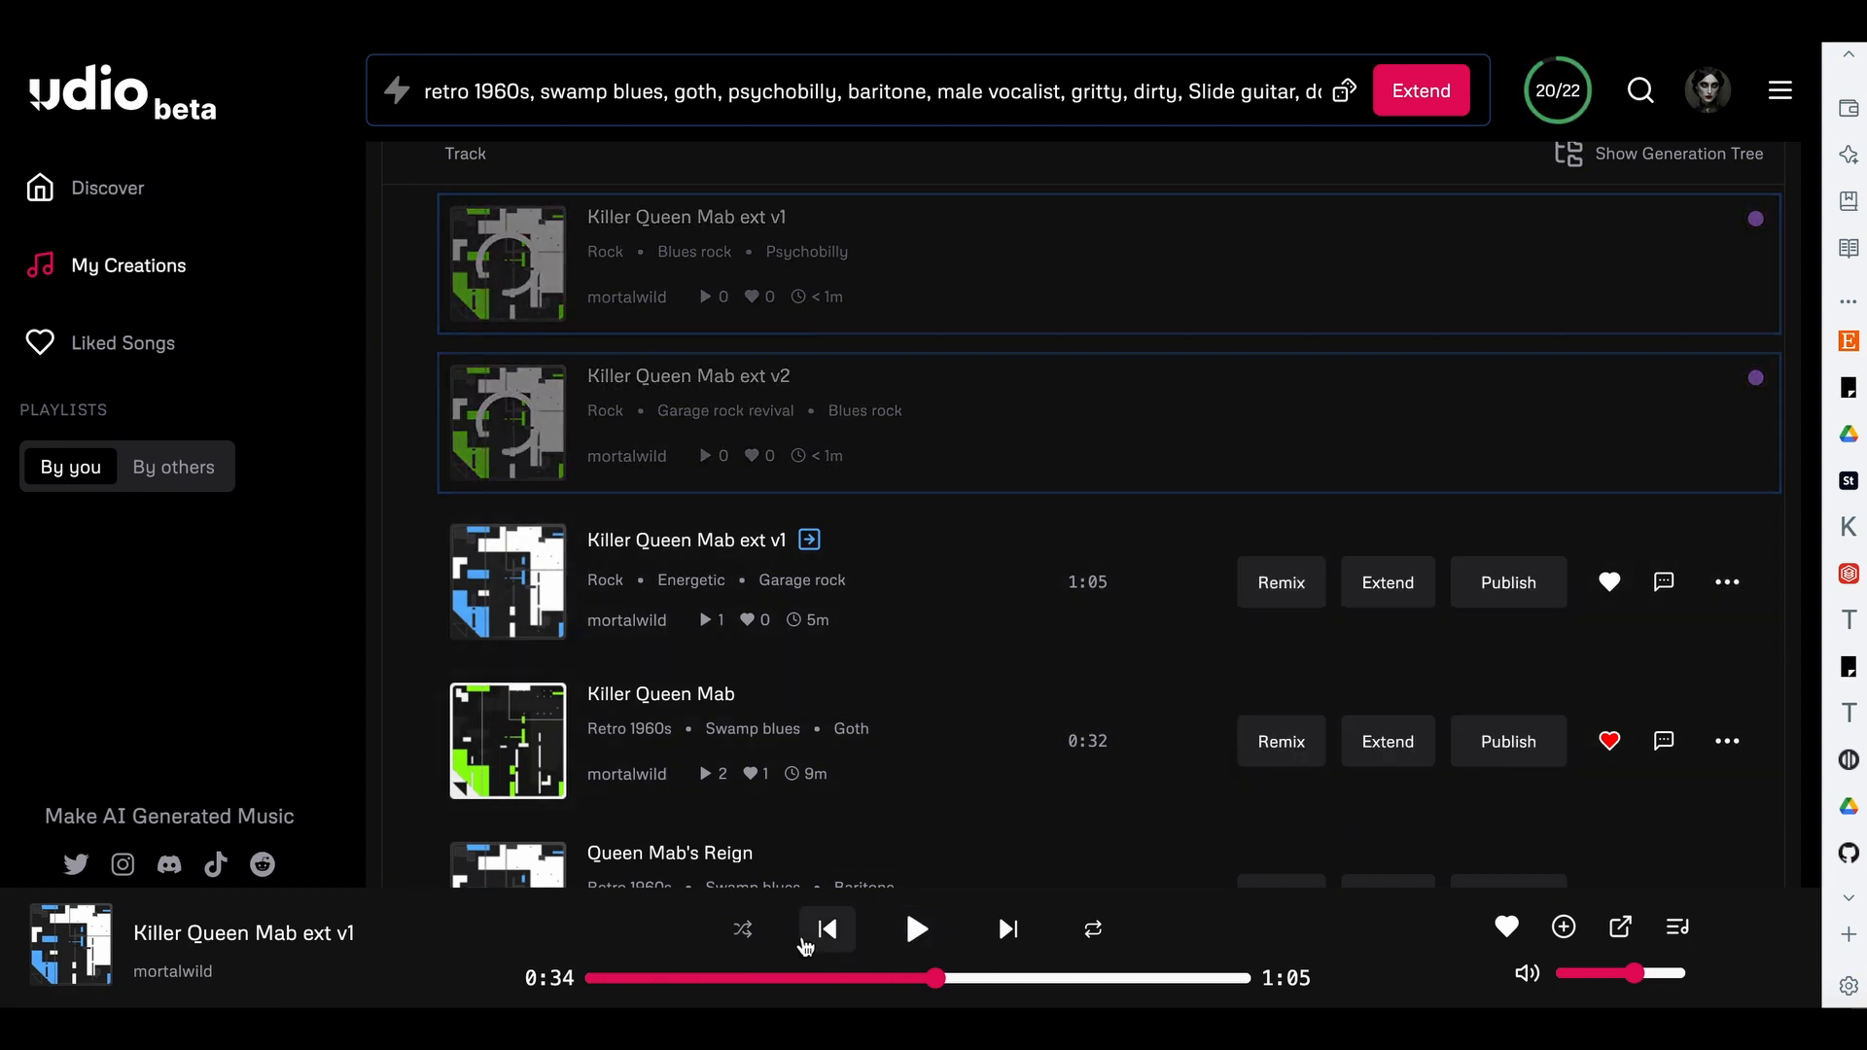
pyautogui.click(1727, 584)
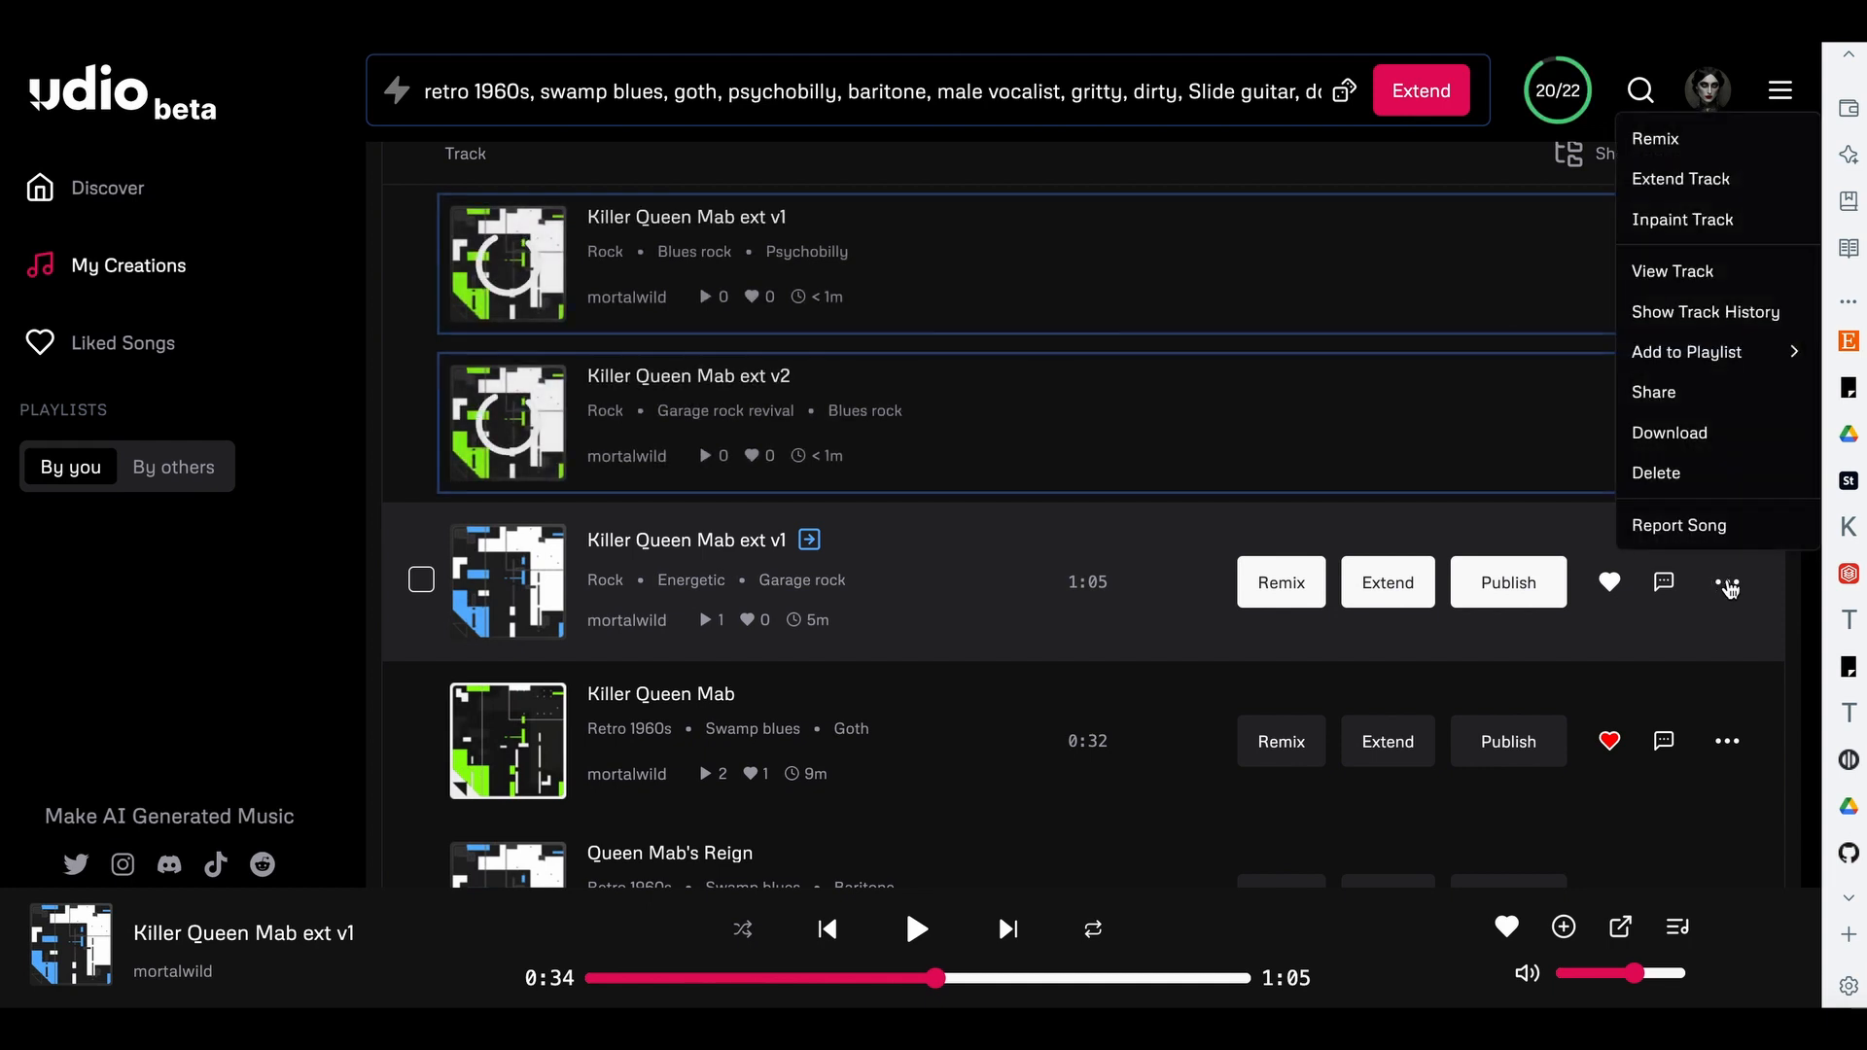
pyautogui.click(1684, 471)
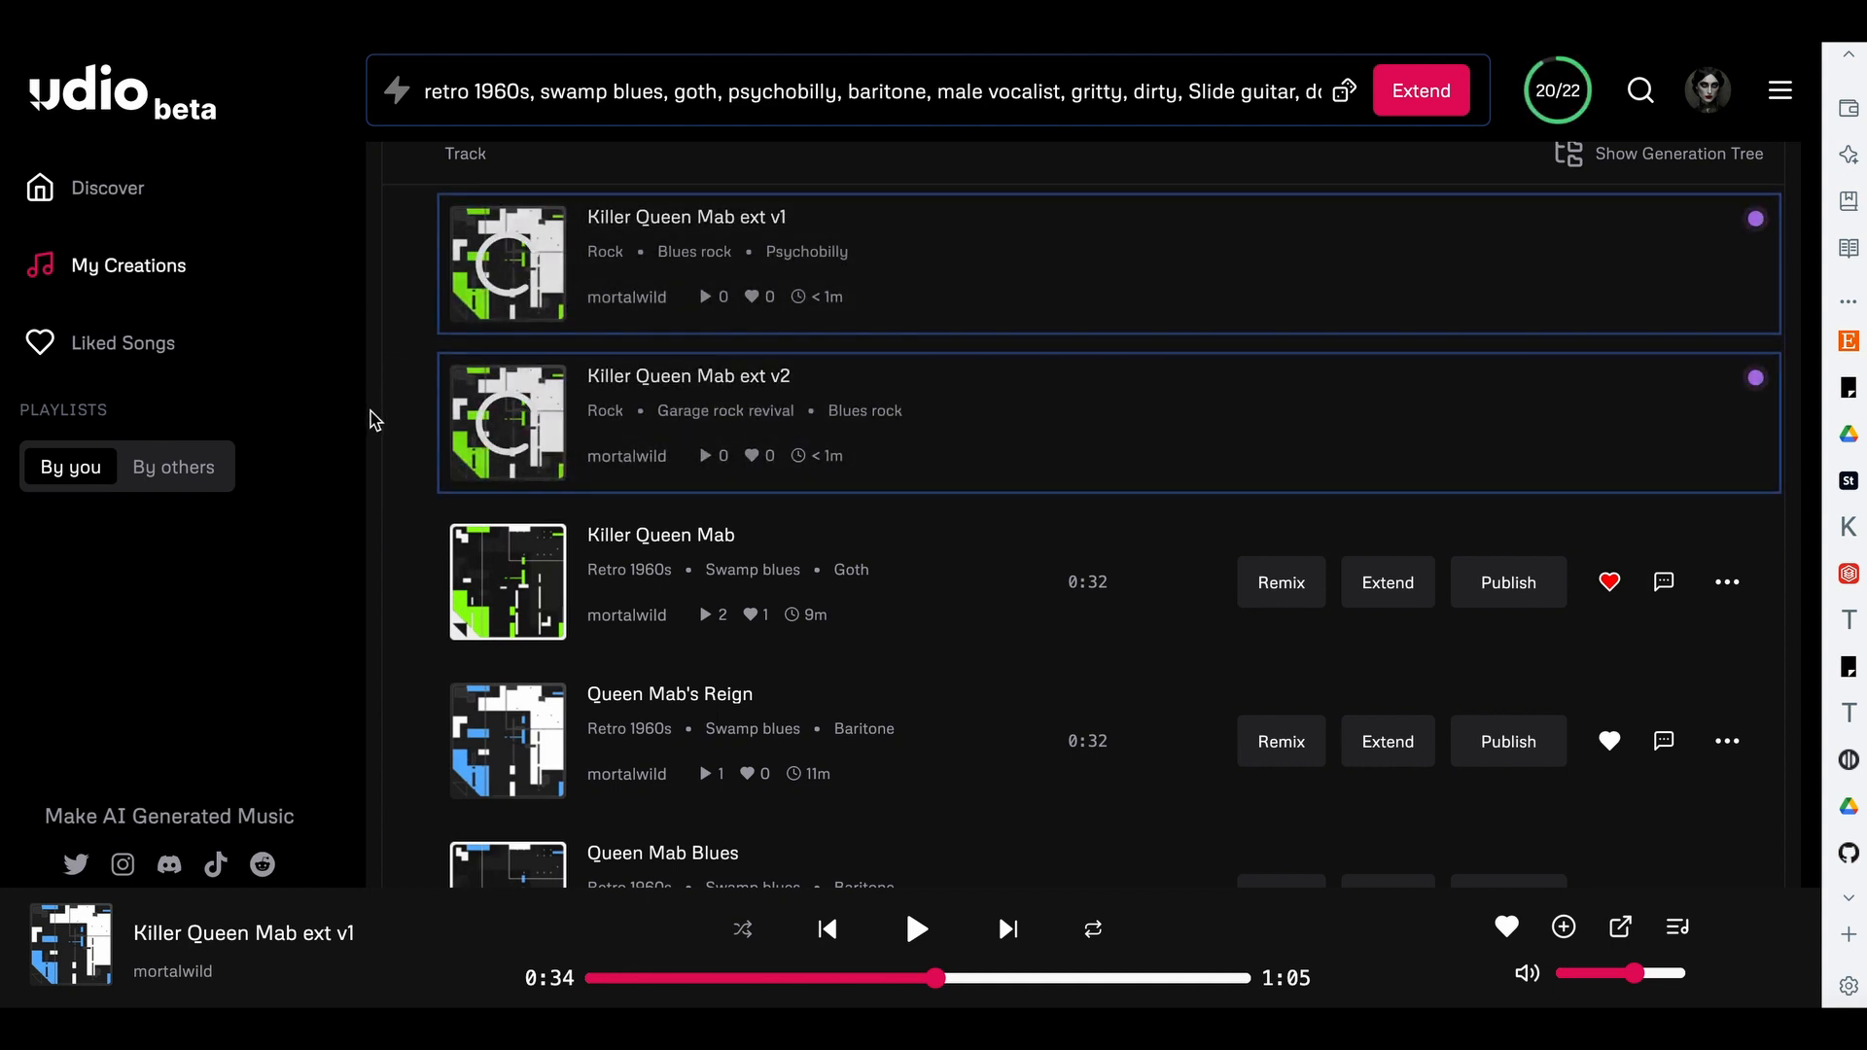
# - Pause playback and replace "guitar solo" with "interlude" in the bracketed first line of the extension's custom lyrics
pyautogui.scroll(1, 375, 421)
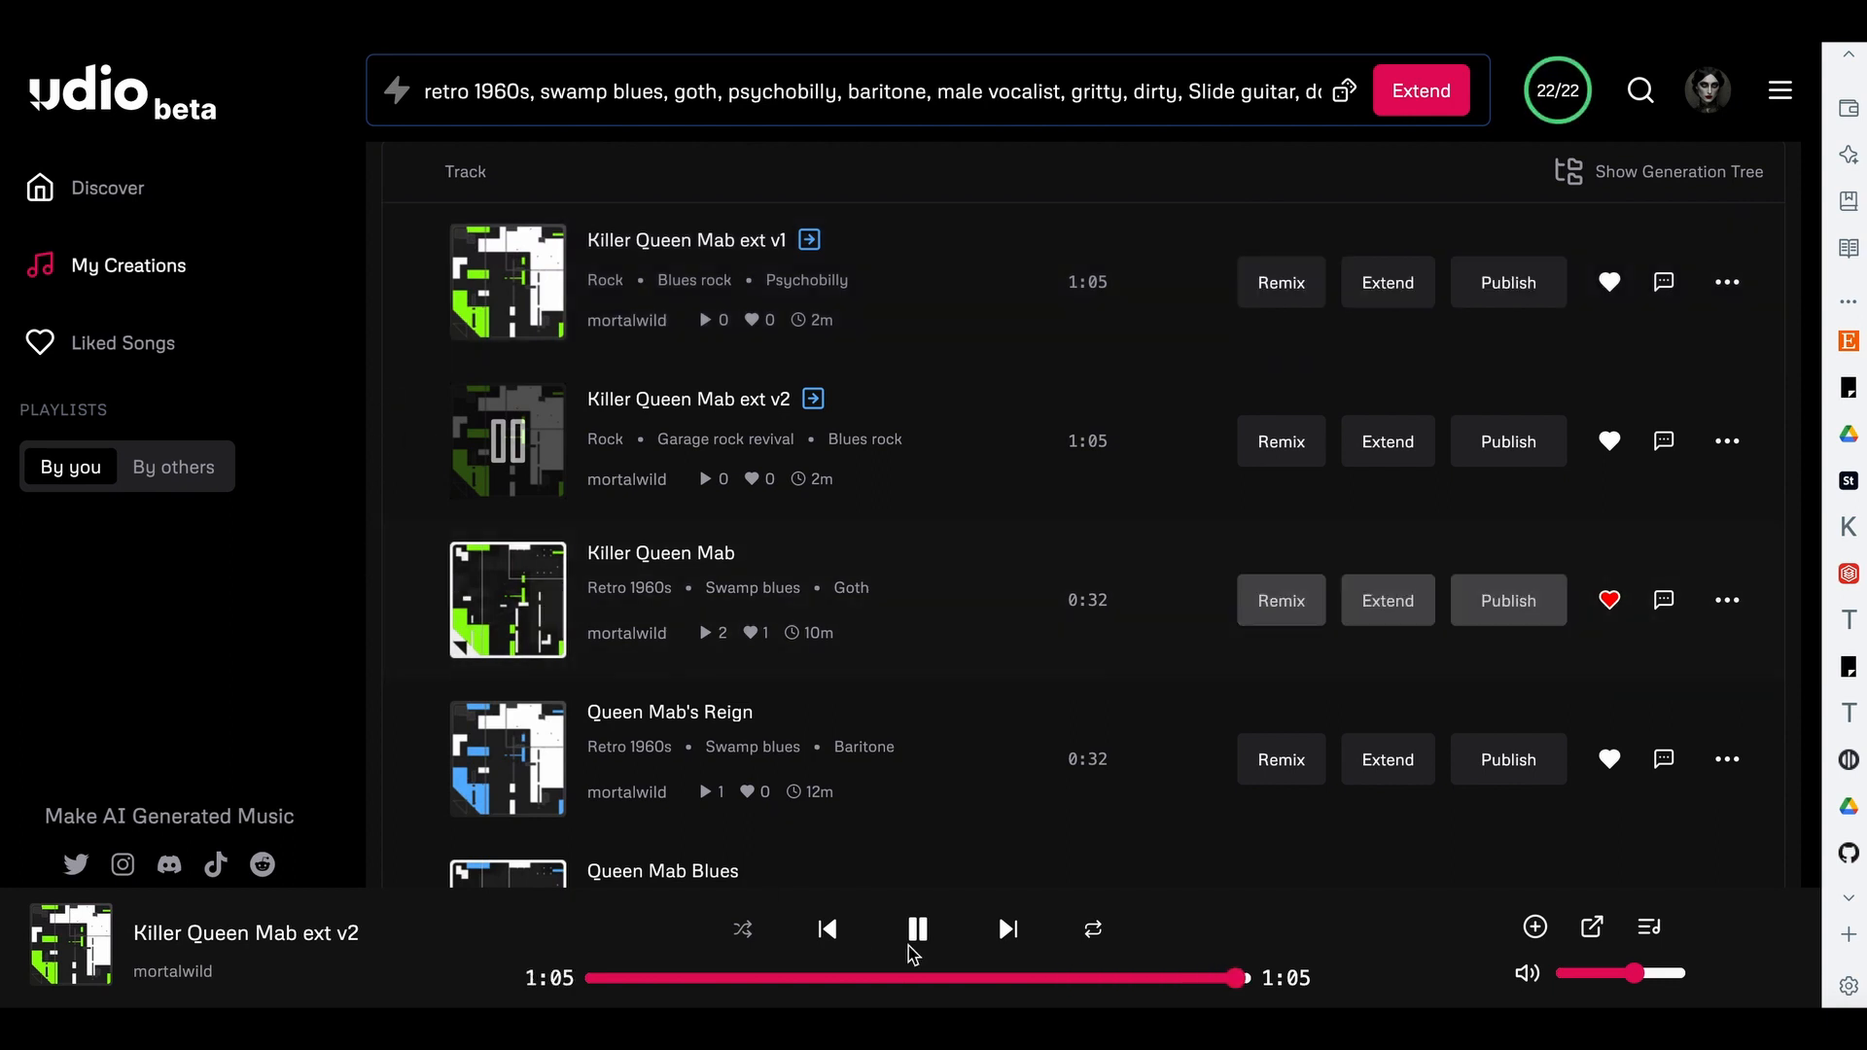
pyautogui.click(919, 931)
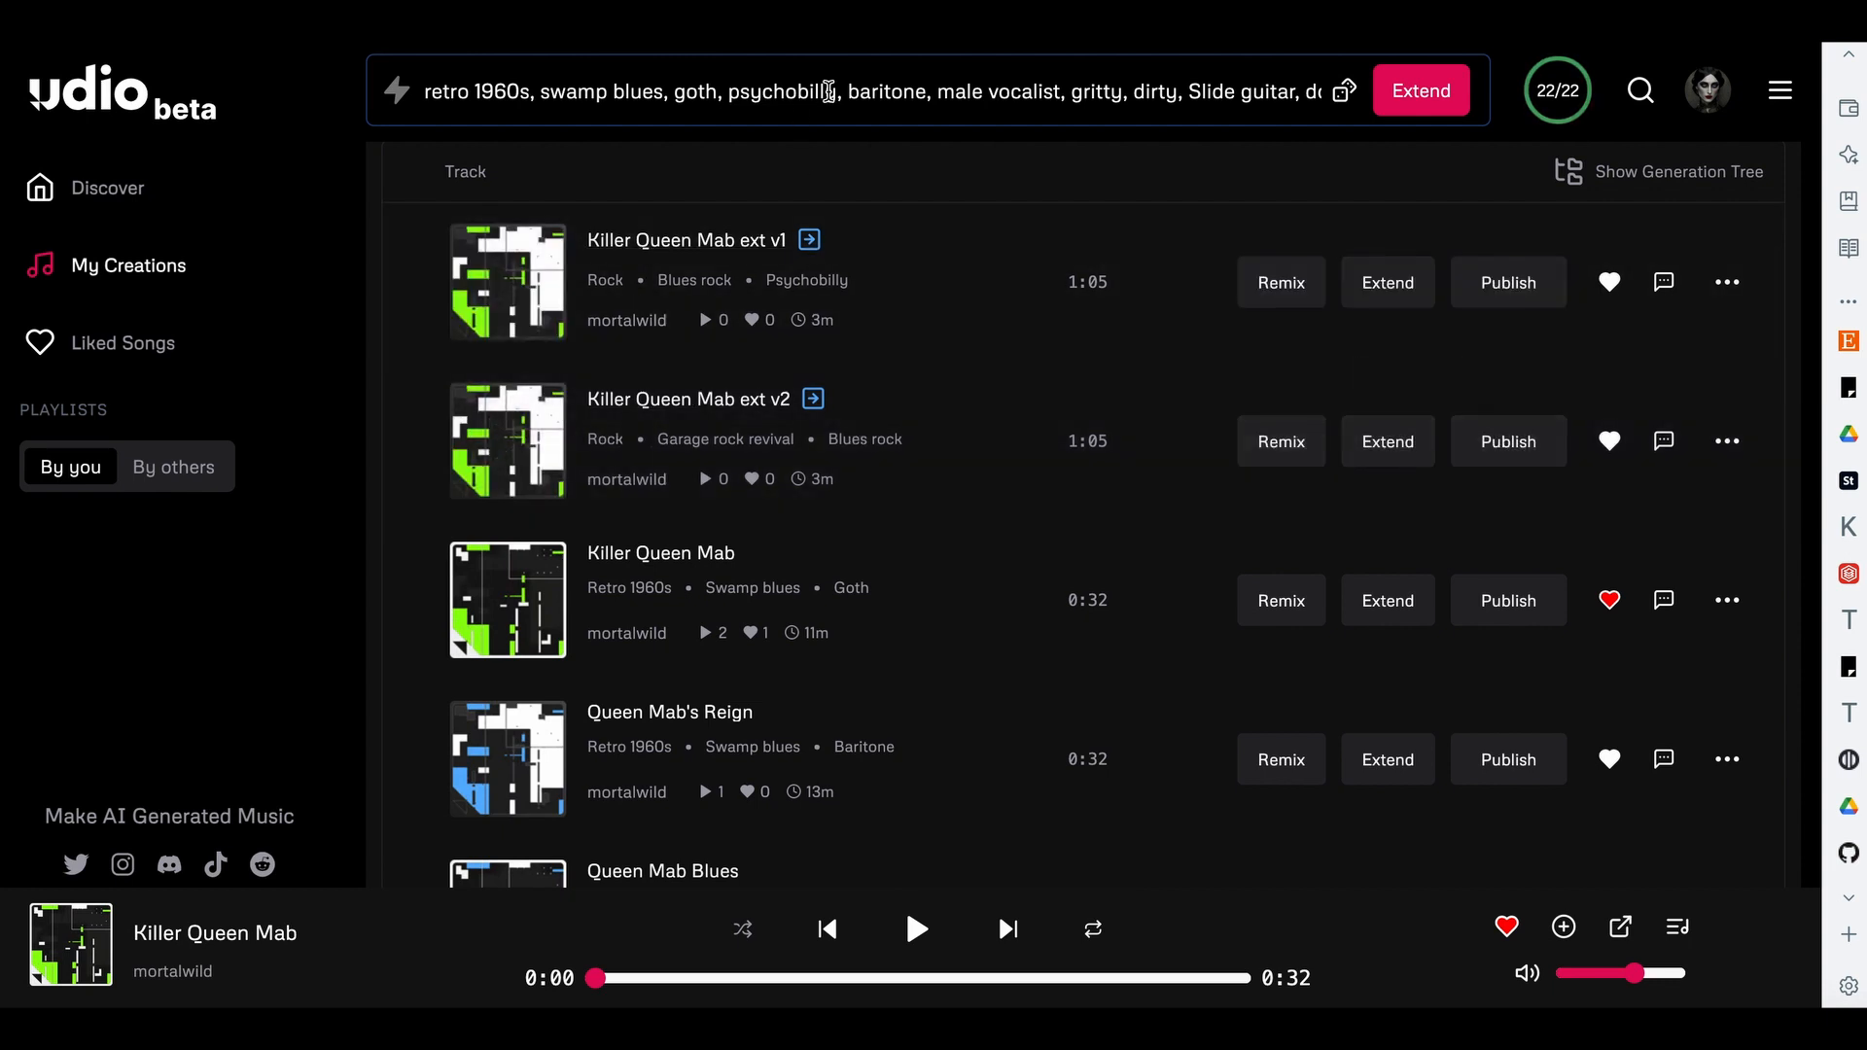
pyautogui.click(827, 92)
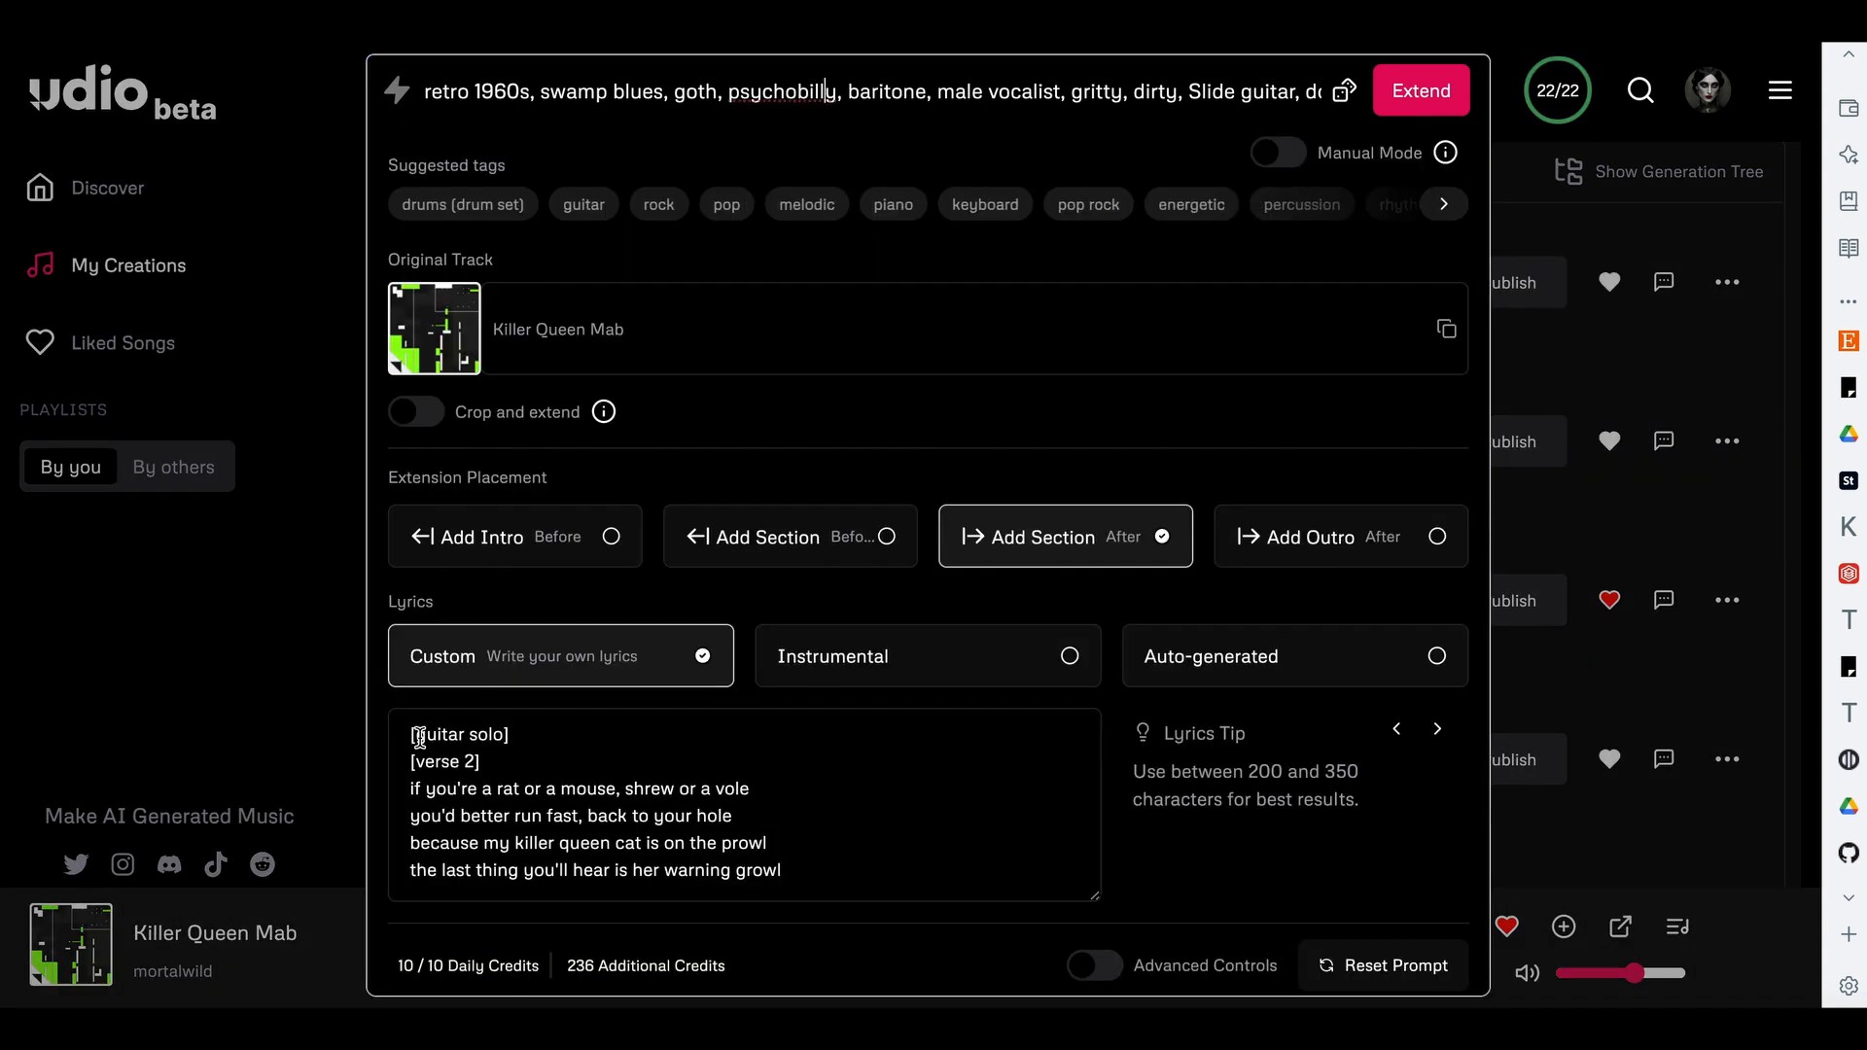
pyautogui.moveTo(418, 733); pyautogui.dragTo(503, 734)
pyautogui.write('inte')
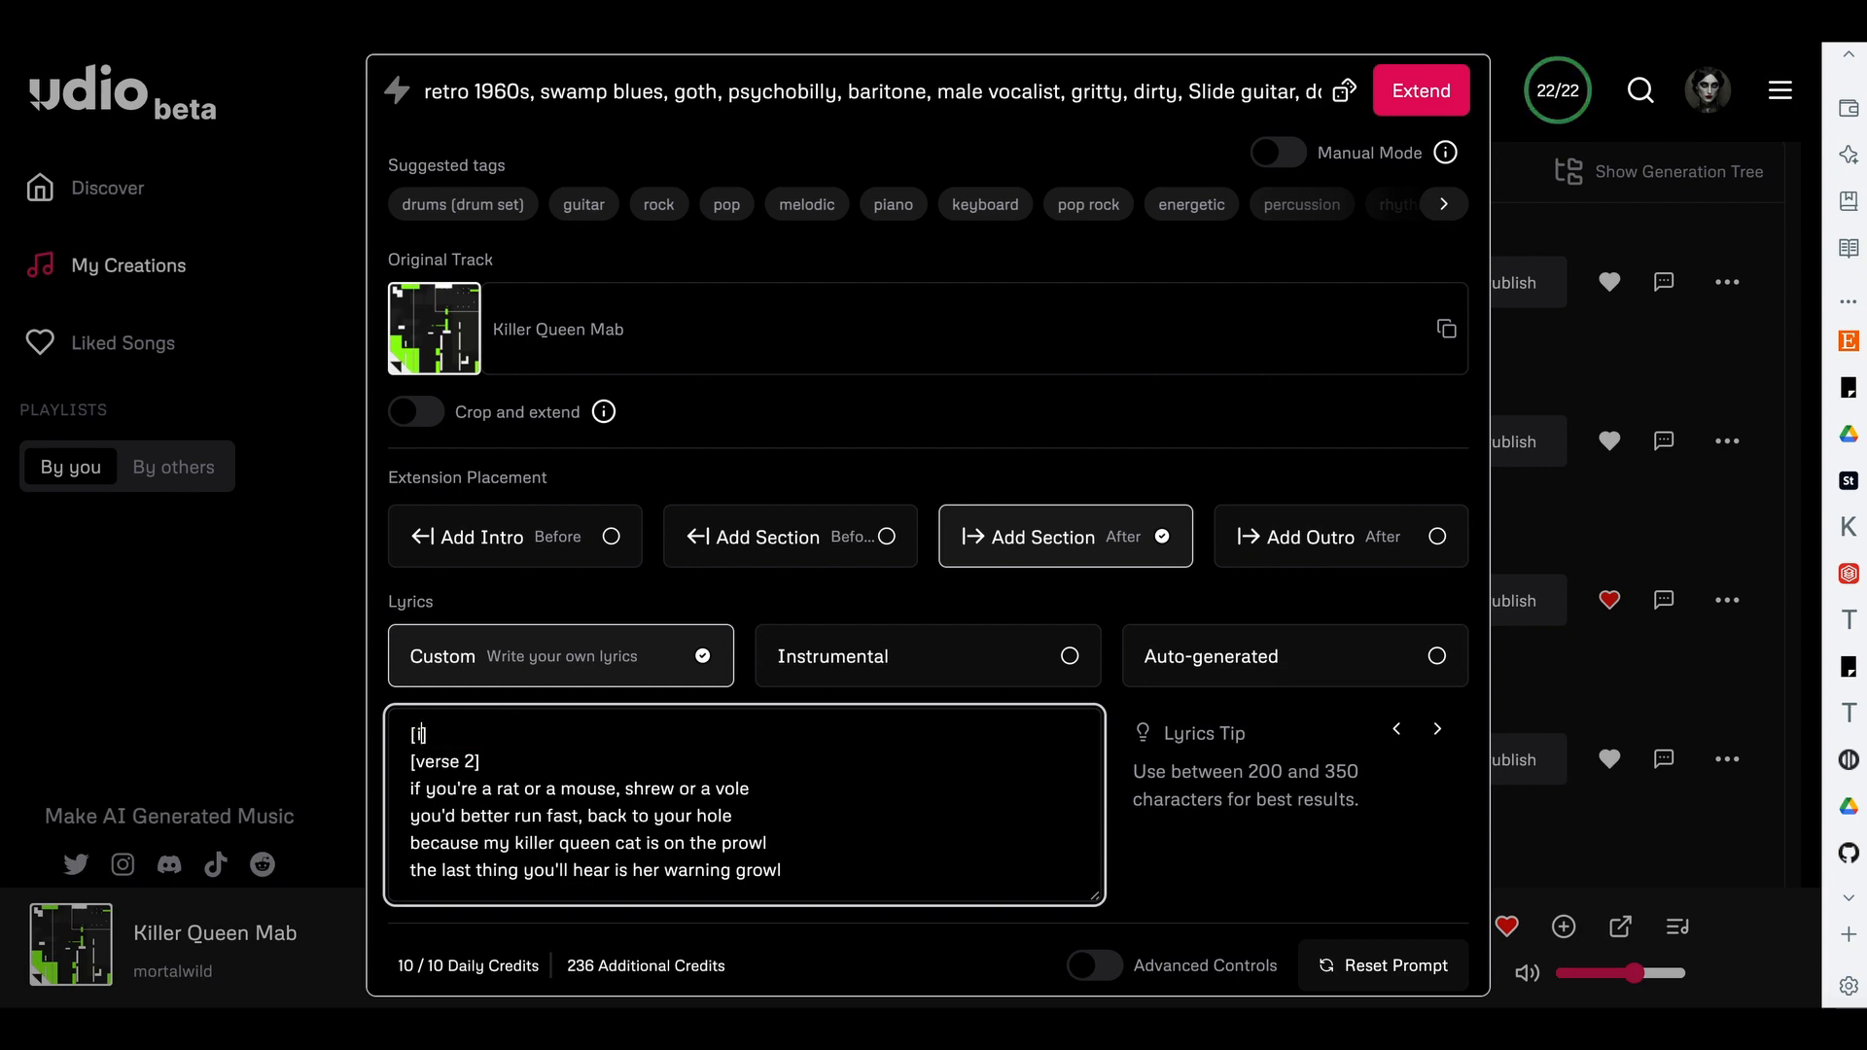
pyautogui.write('rl')
pyautogui.write('u')
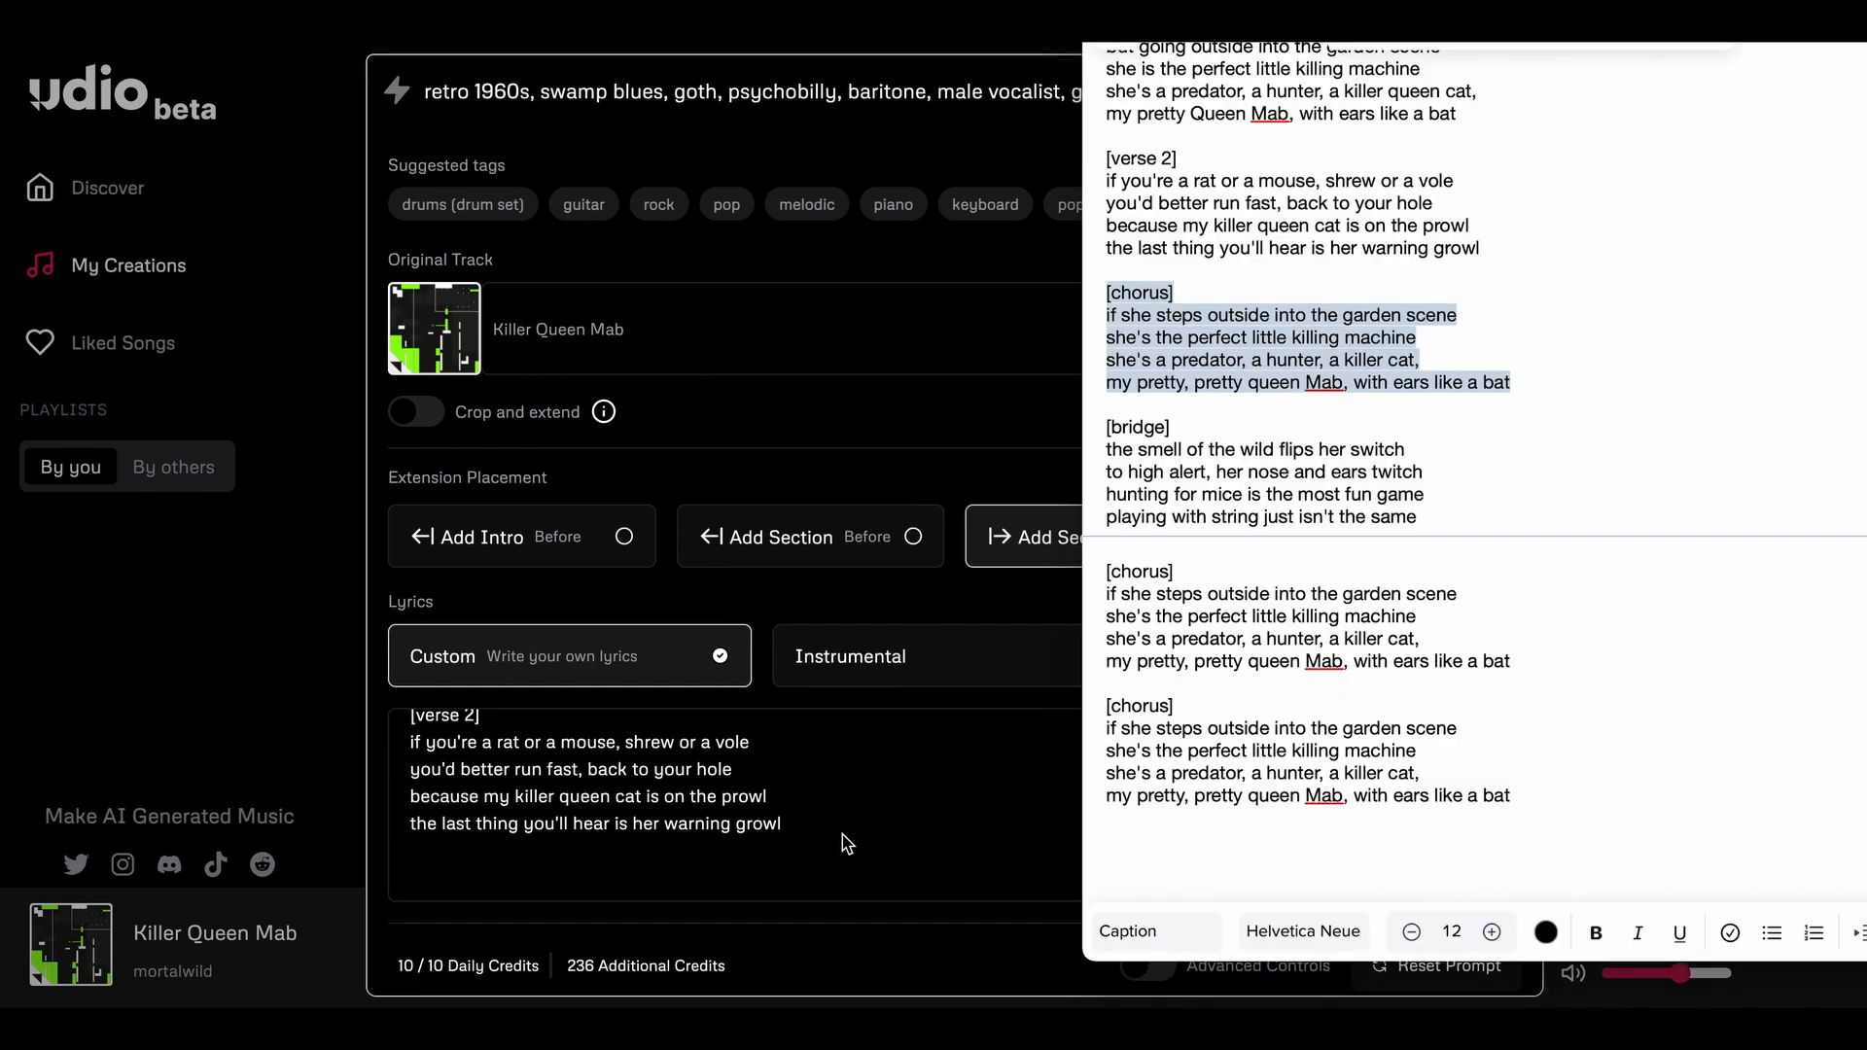
# - Append the copied chorus after verse 2 in the custom lyrics and generate the extension
pyautogui.click(824, 833)
pyautogui.press('super+v')
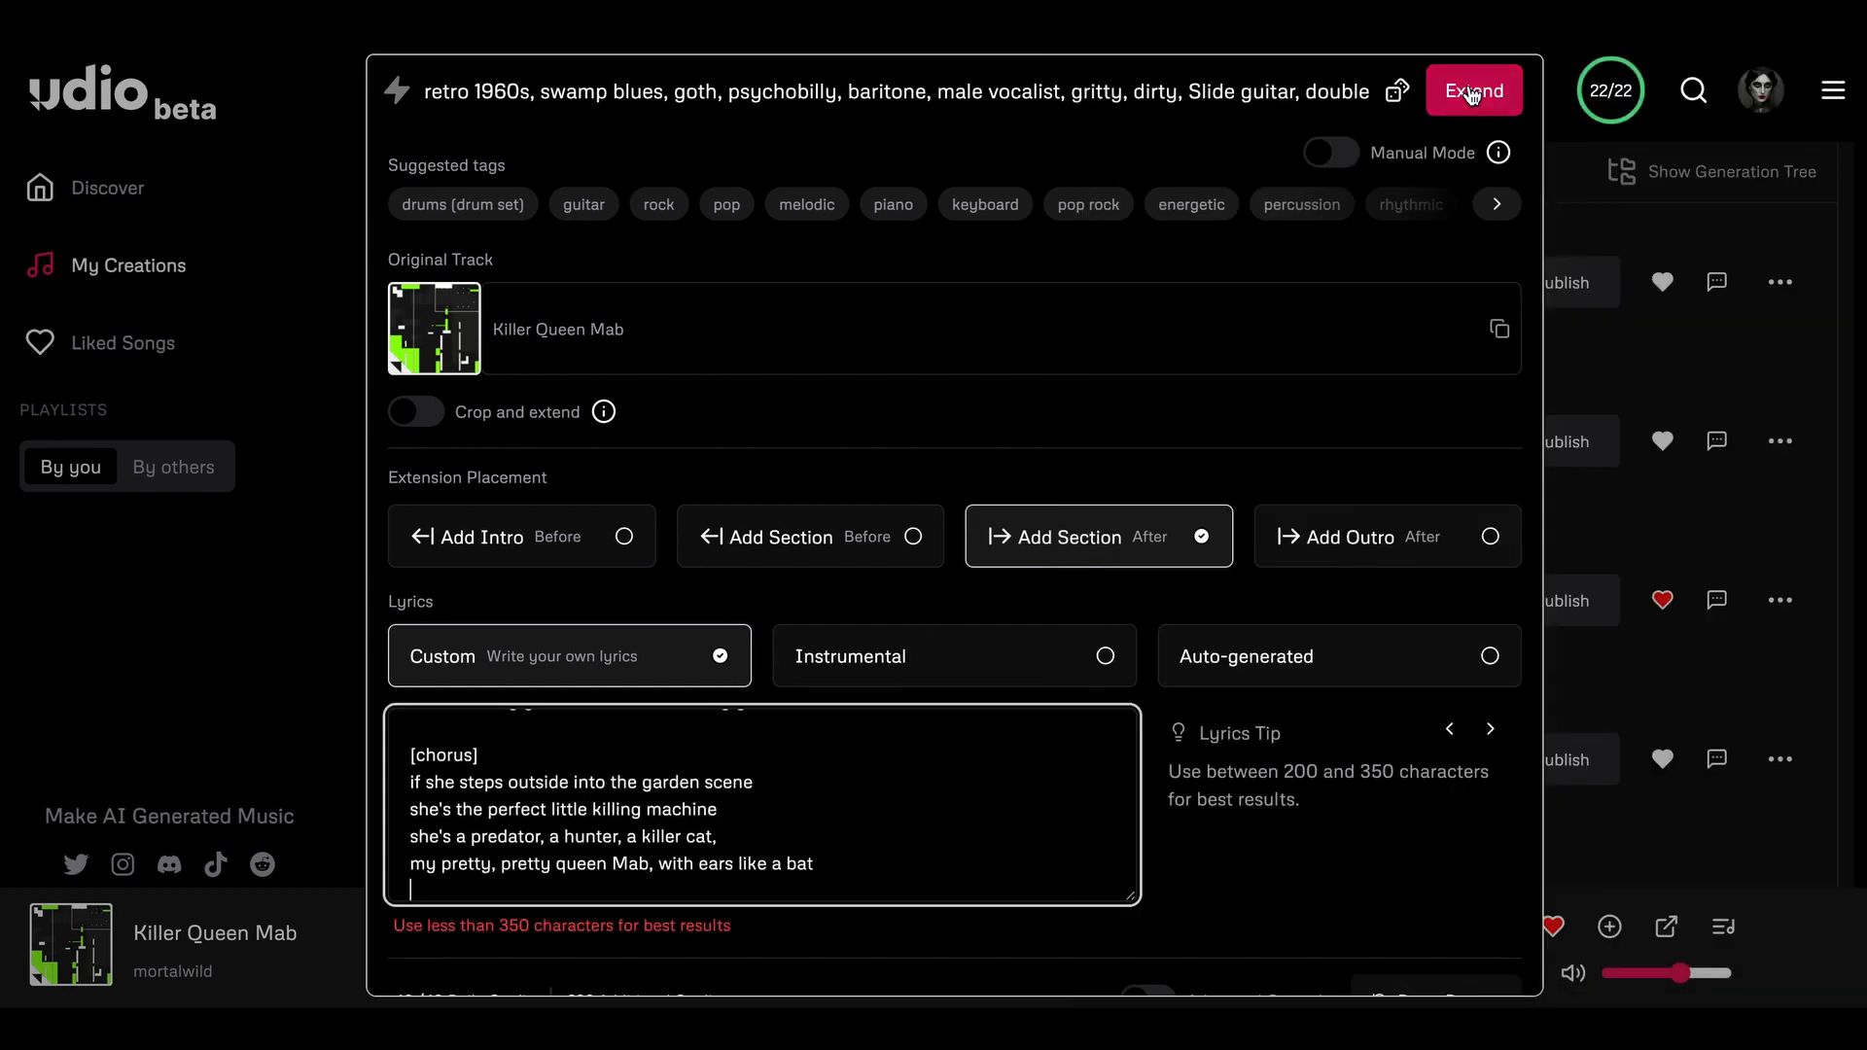
pyautogui.click(1473, 91)
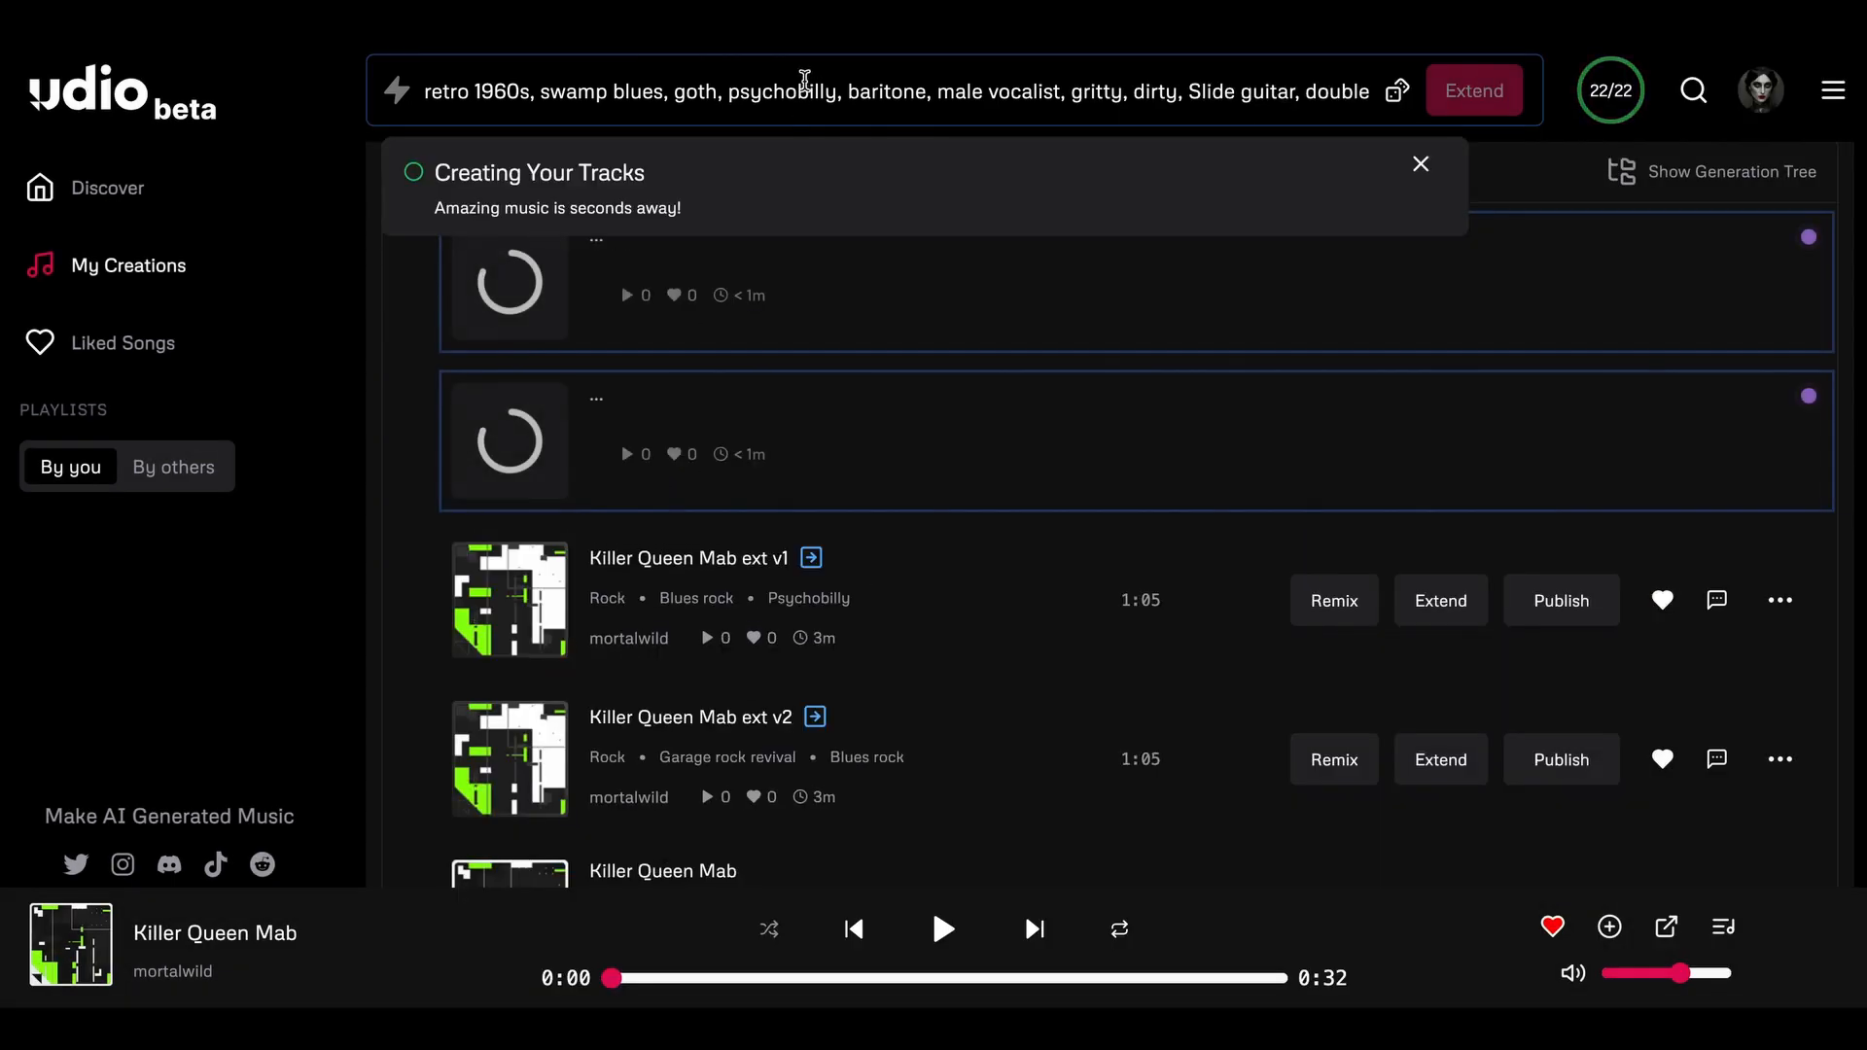
# - Turn on Manual Mode for the same extension prompt and generate another pair of extensions
pyautogui.click(805, 88)
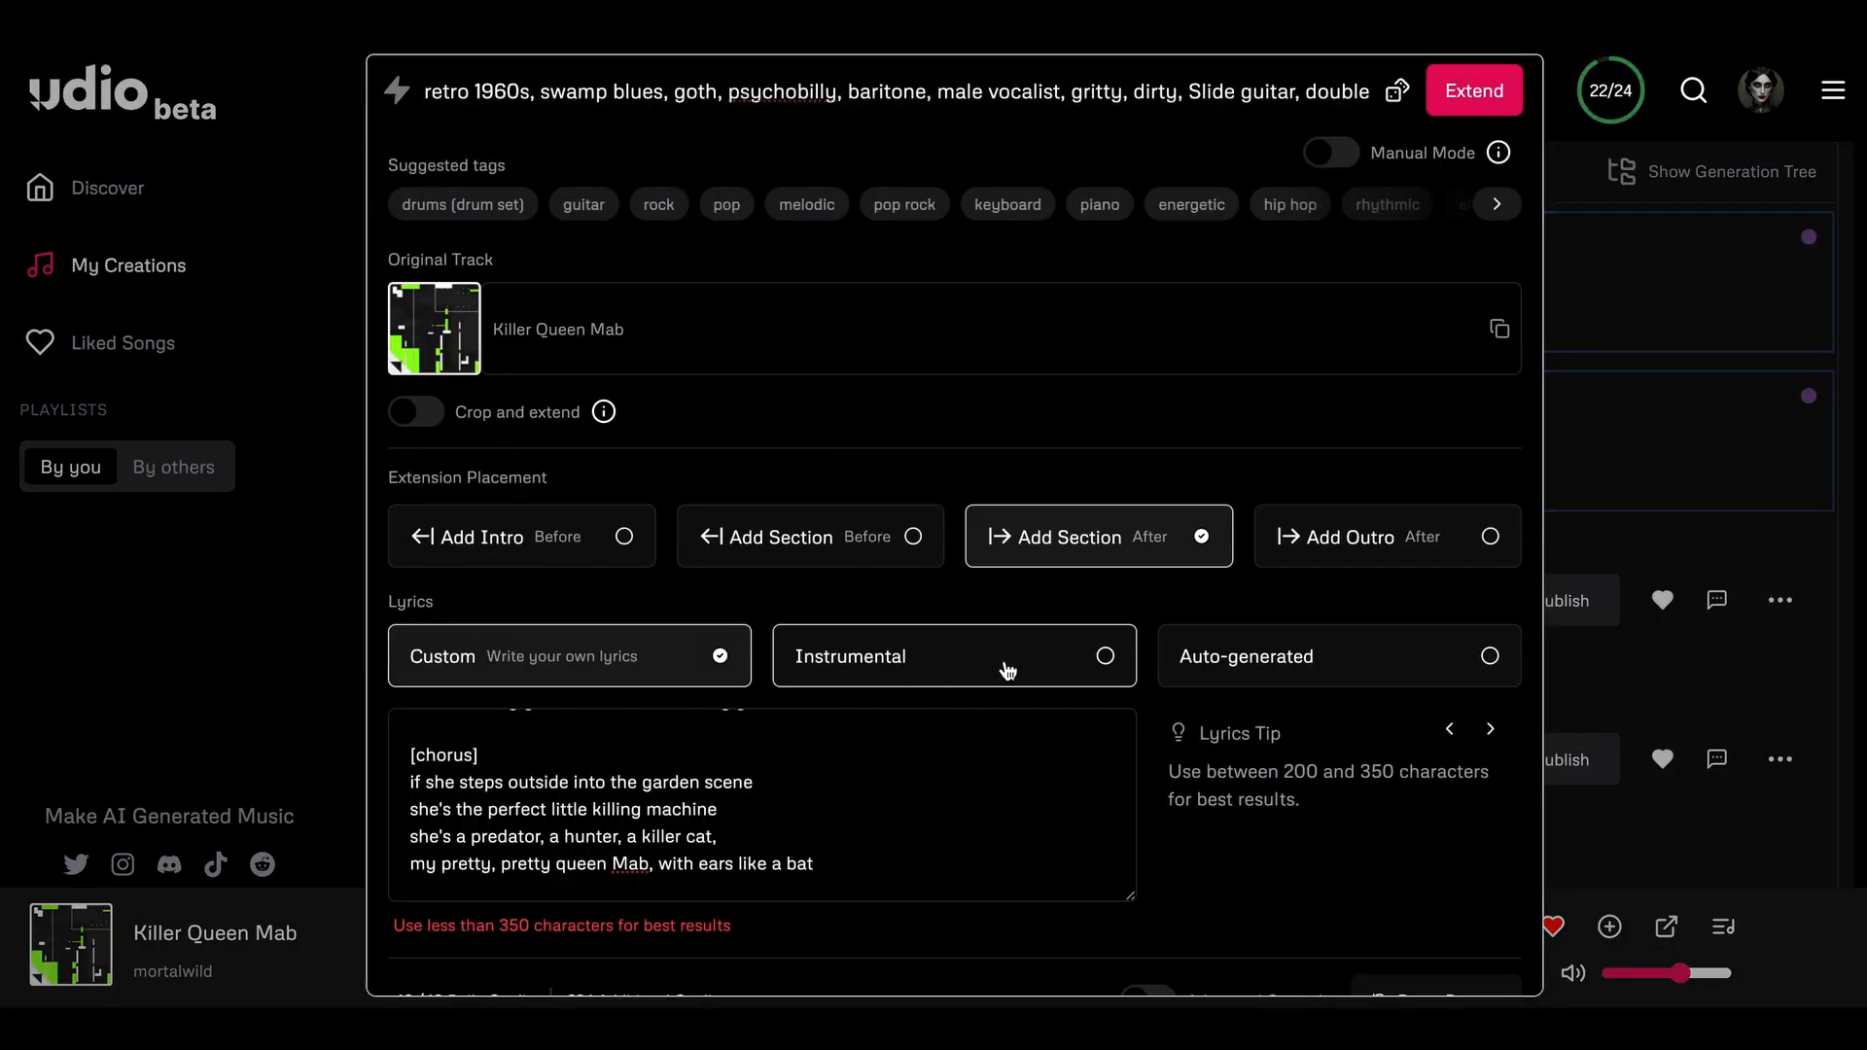
pyautogui.click(1331, 152)
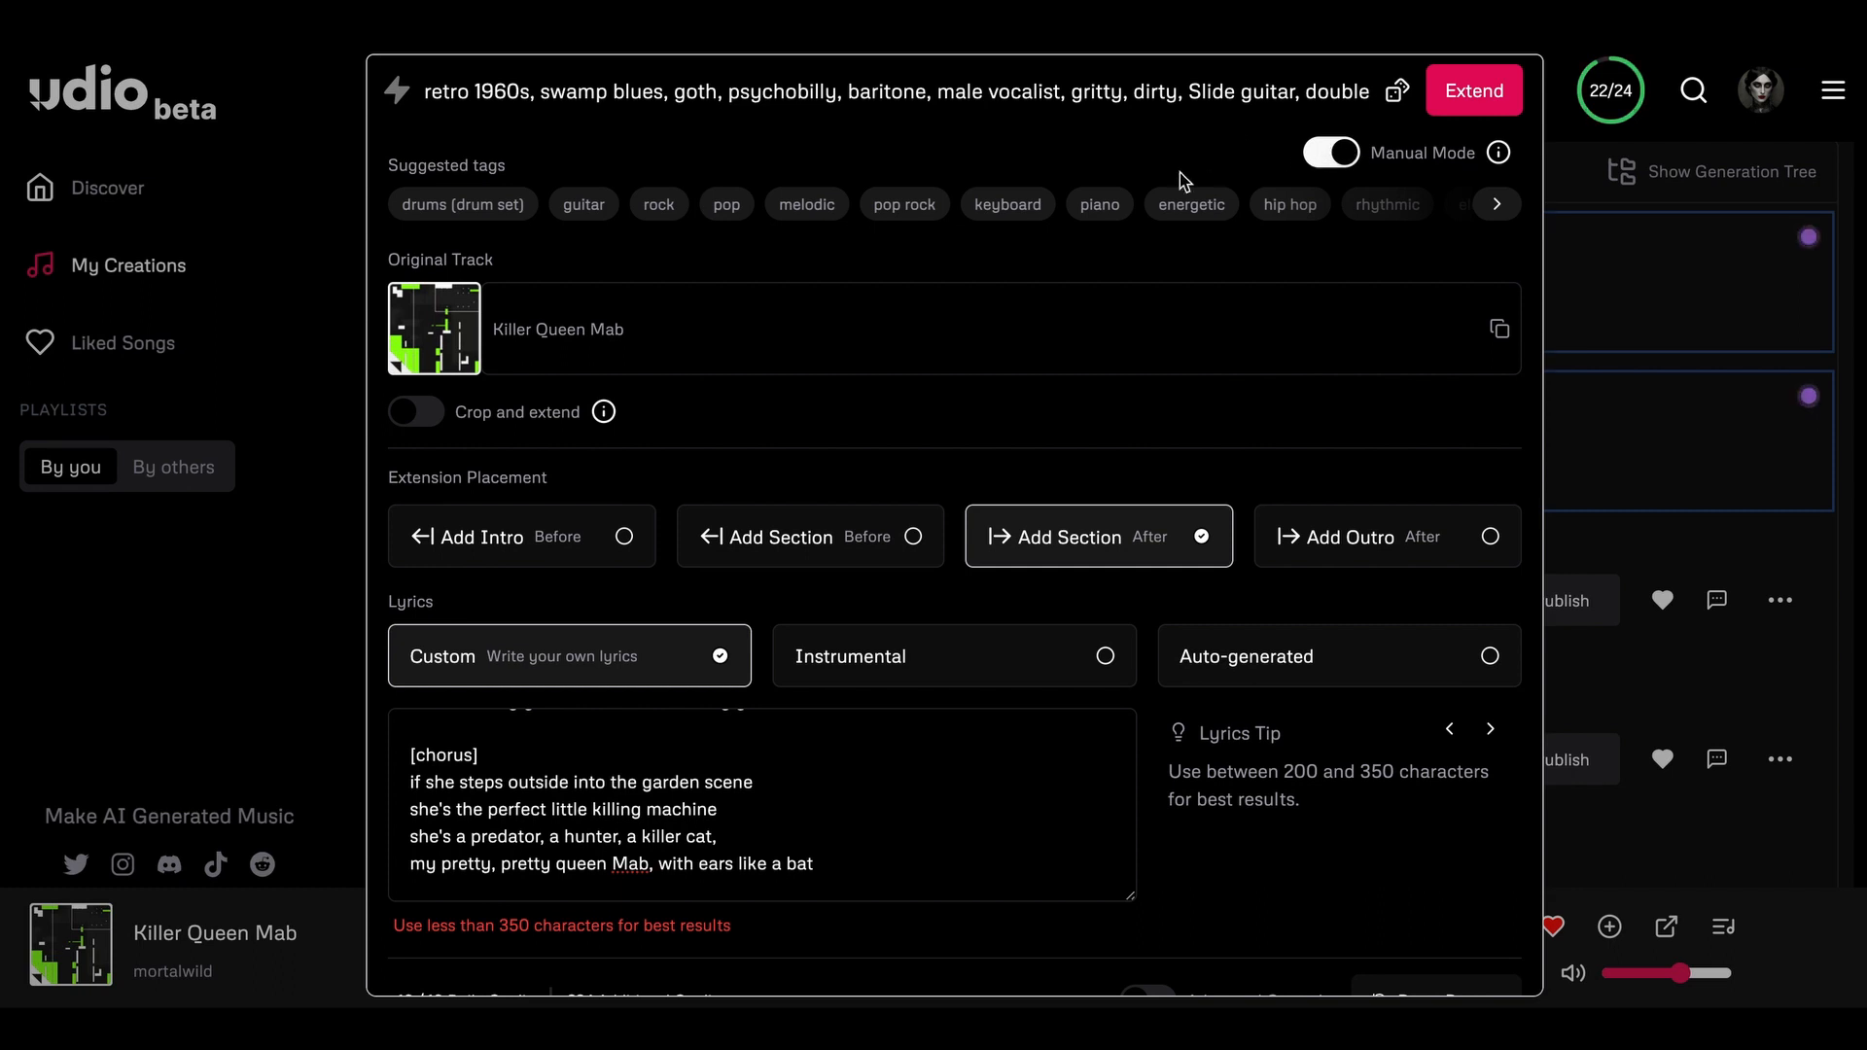
pyautogui.click(1480, 91)
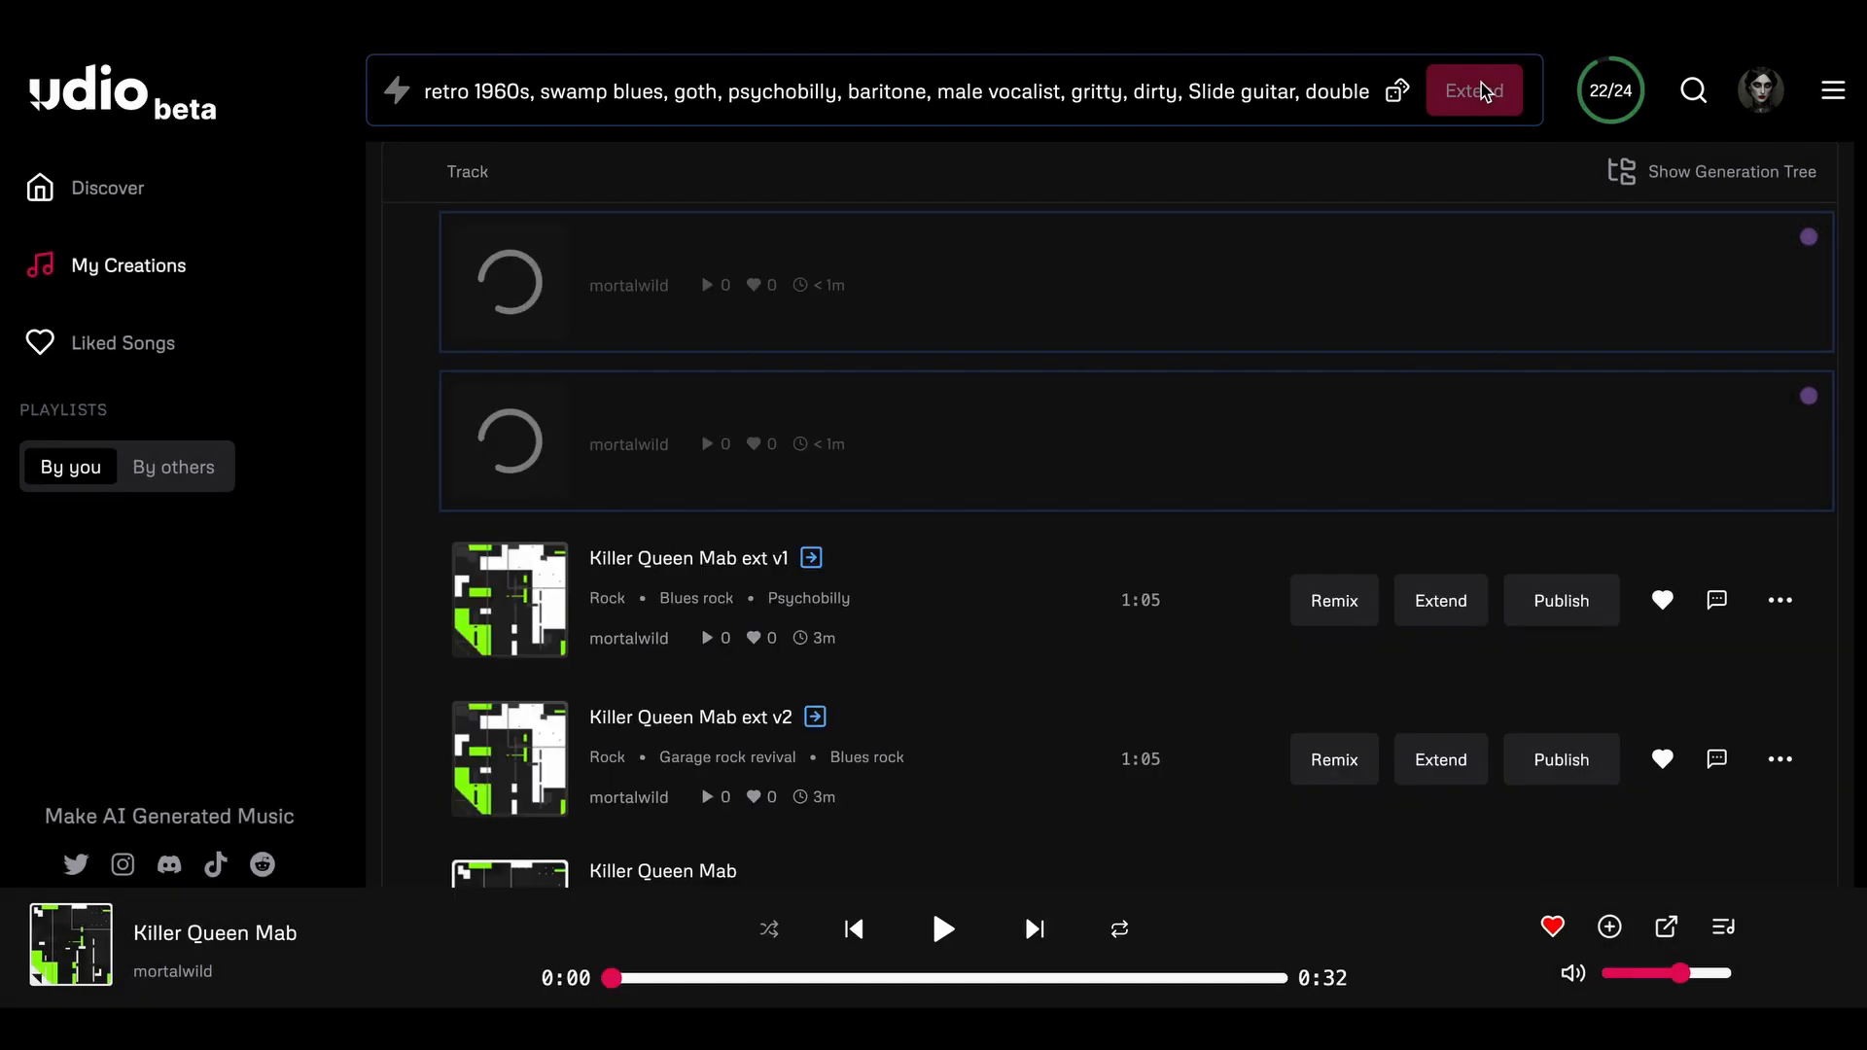
# - Play the garage rock revival "Killer Queen Mab ext v2" track, like it and pause it
pyautogui.scroll(-1, 378, 566)
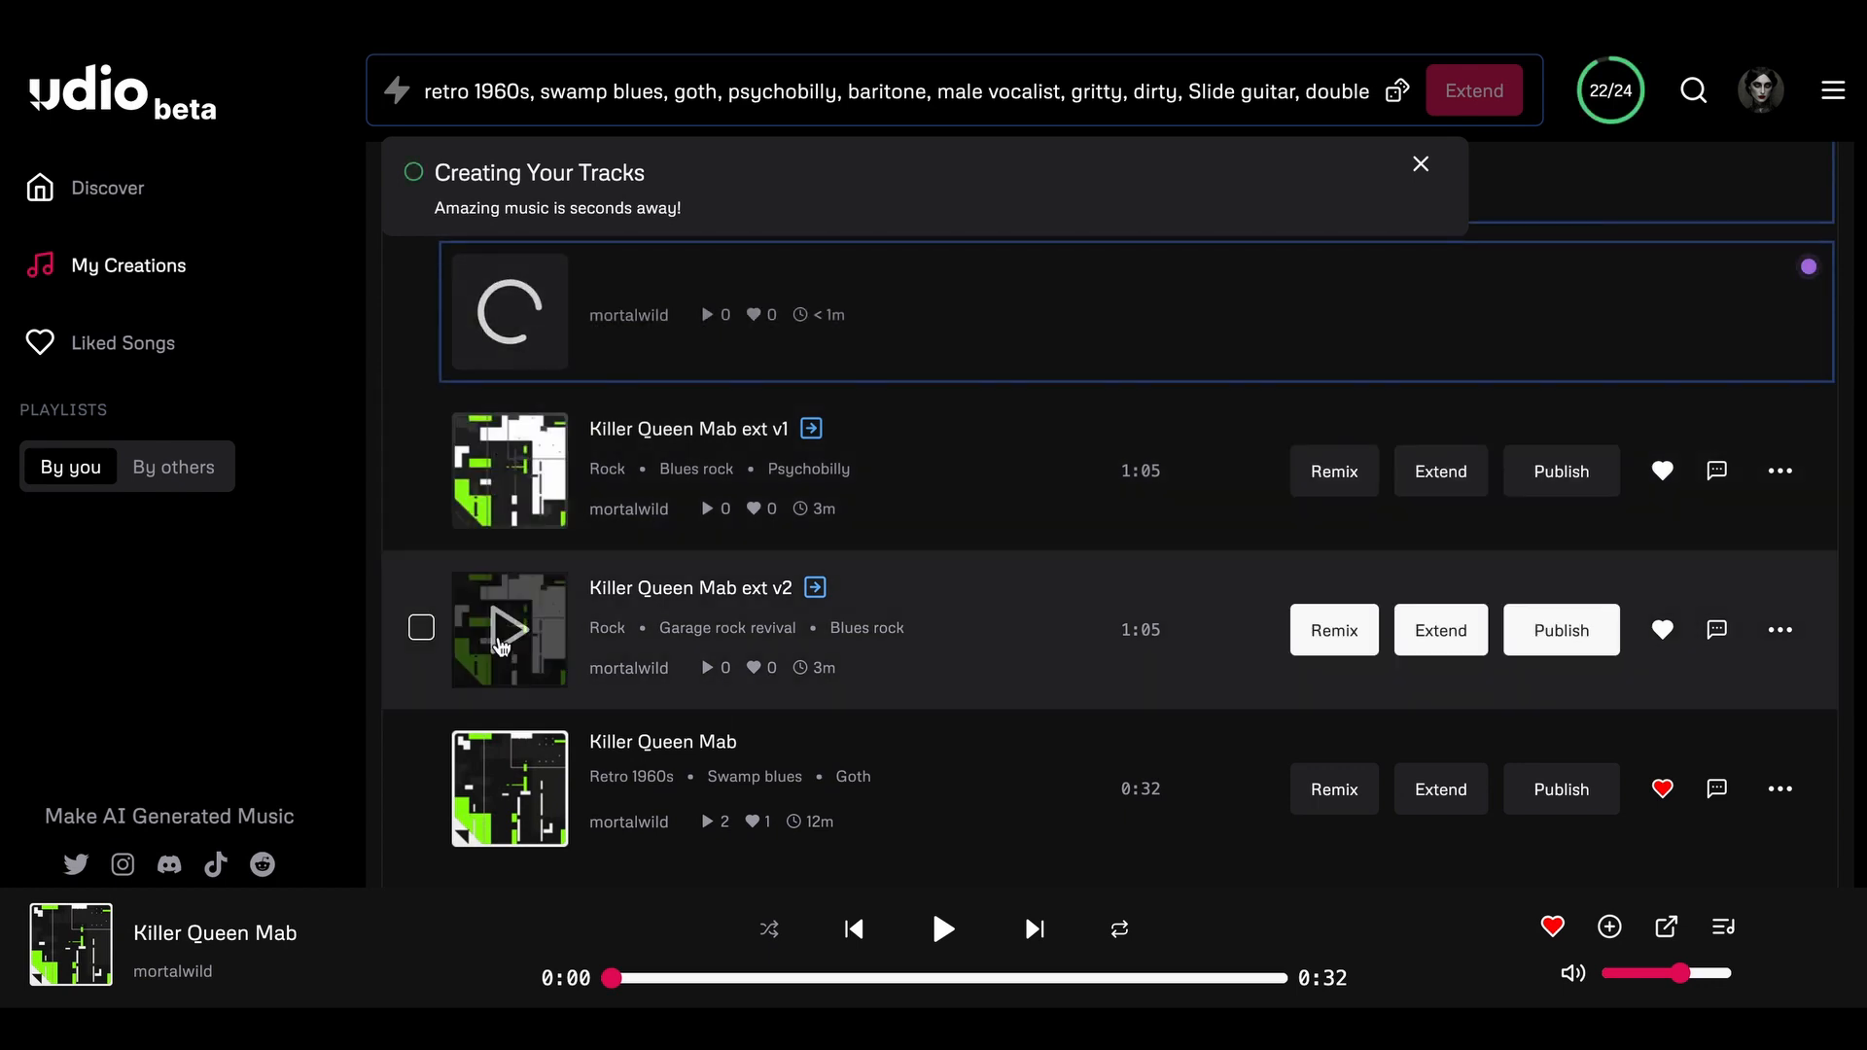
pyautogui.click(510, 629)
pyautogui.scroll(-2, 428, 645)
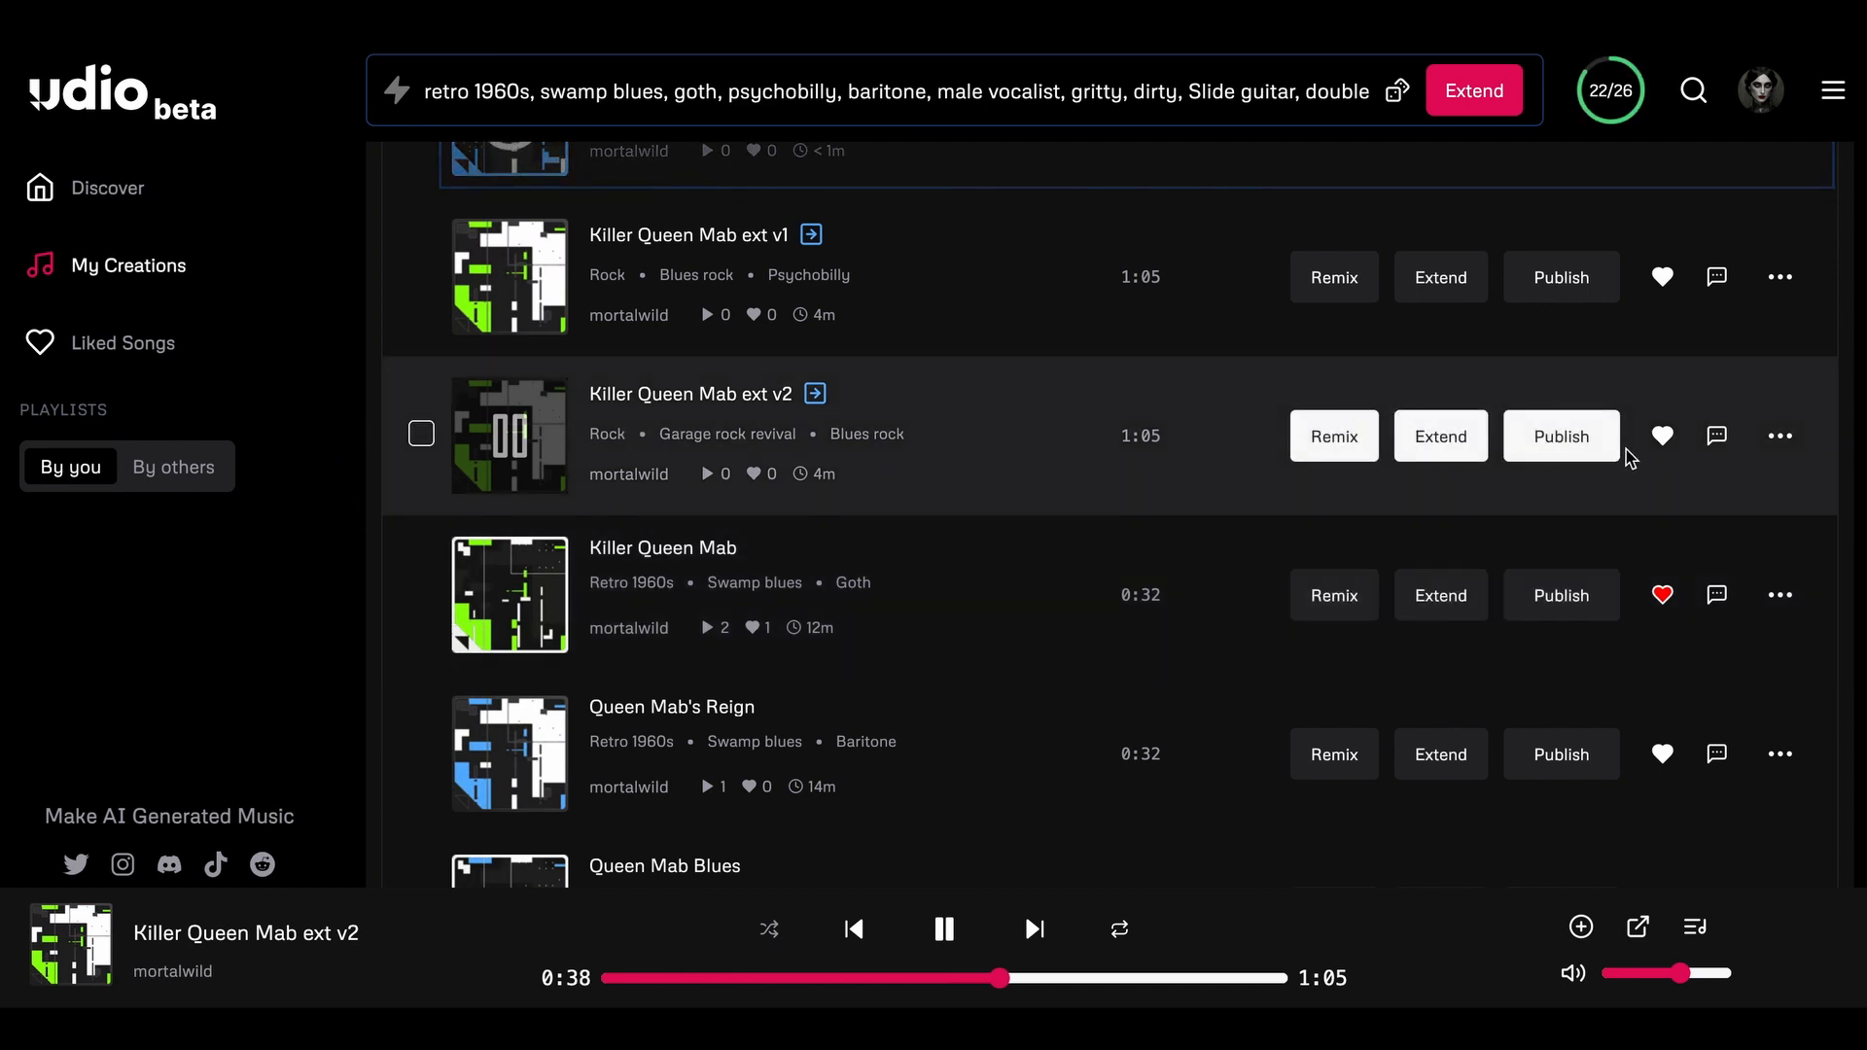
pyautogui.click(1663, 436)
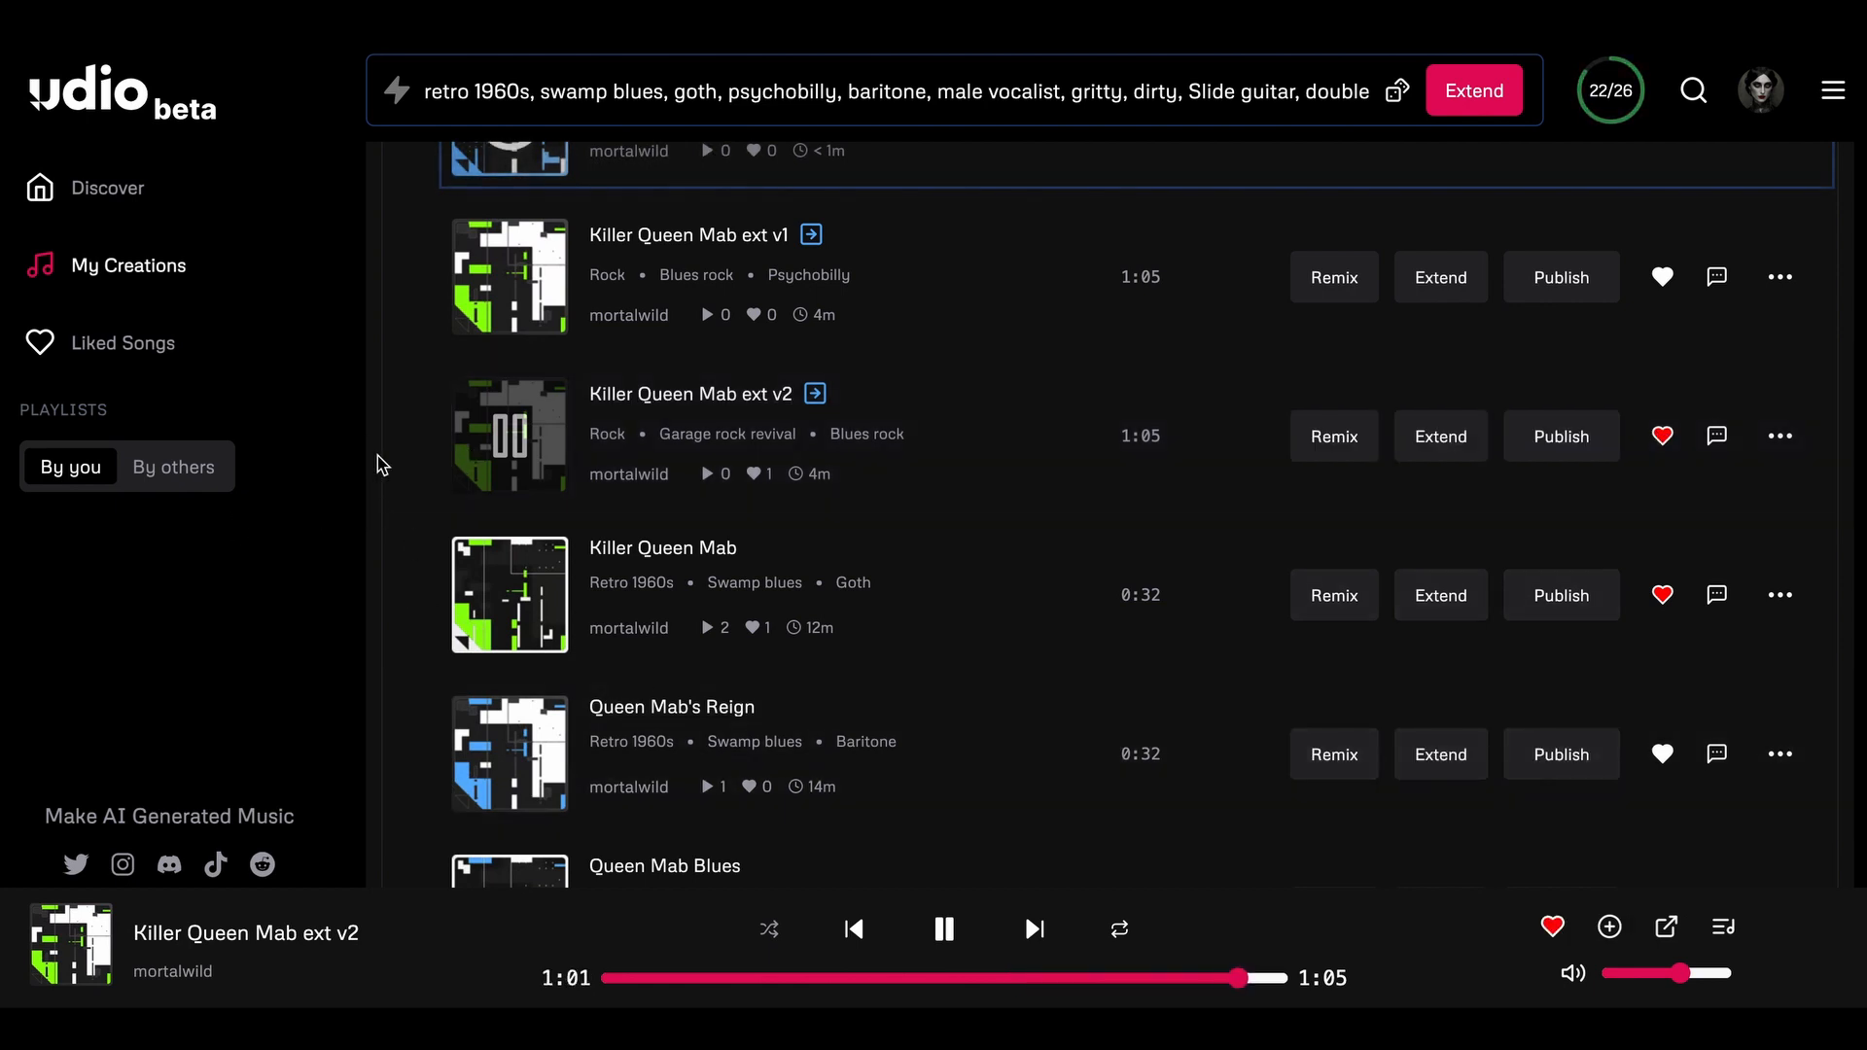
pyautogui.click(525, 440)
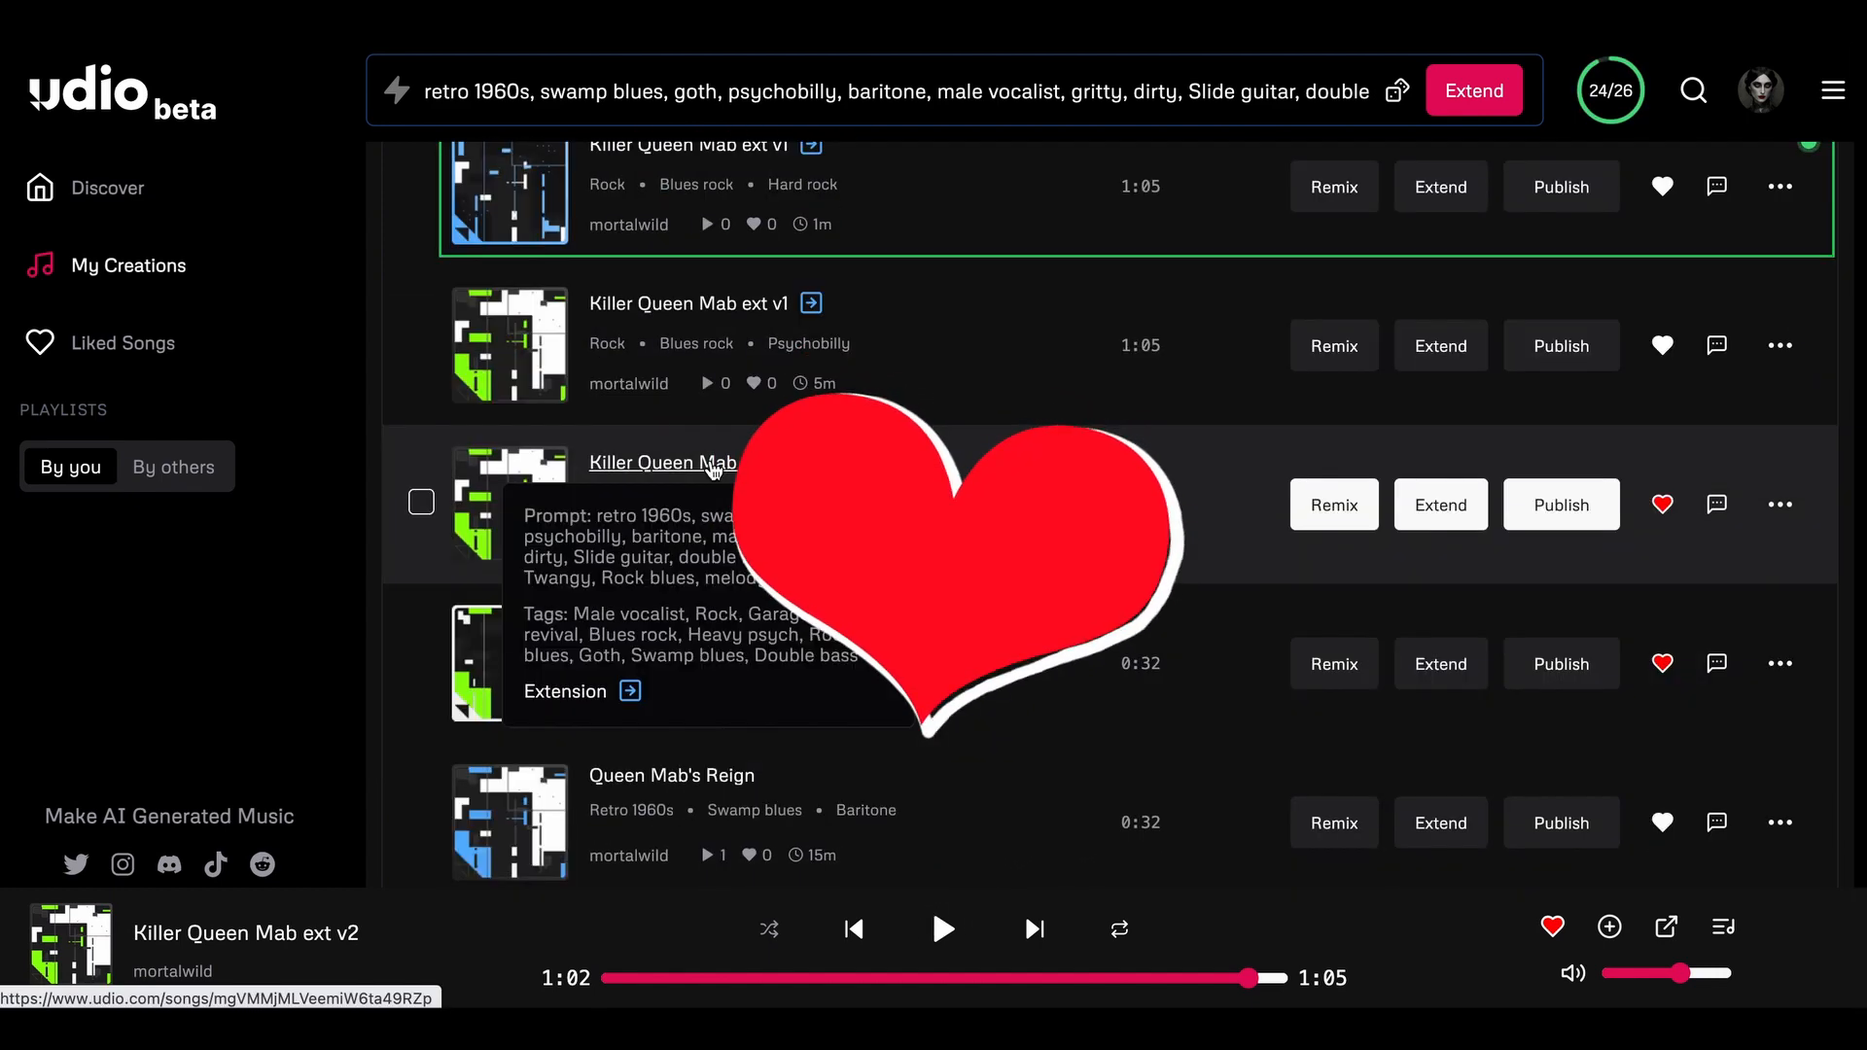
# - Rename the liked "Killer Queen Mab ext v2" track as "Killer Queen Mab POSS" and save the change
pyautogui.click(714, 471)
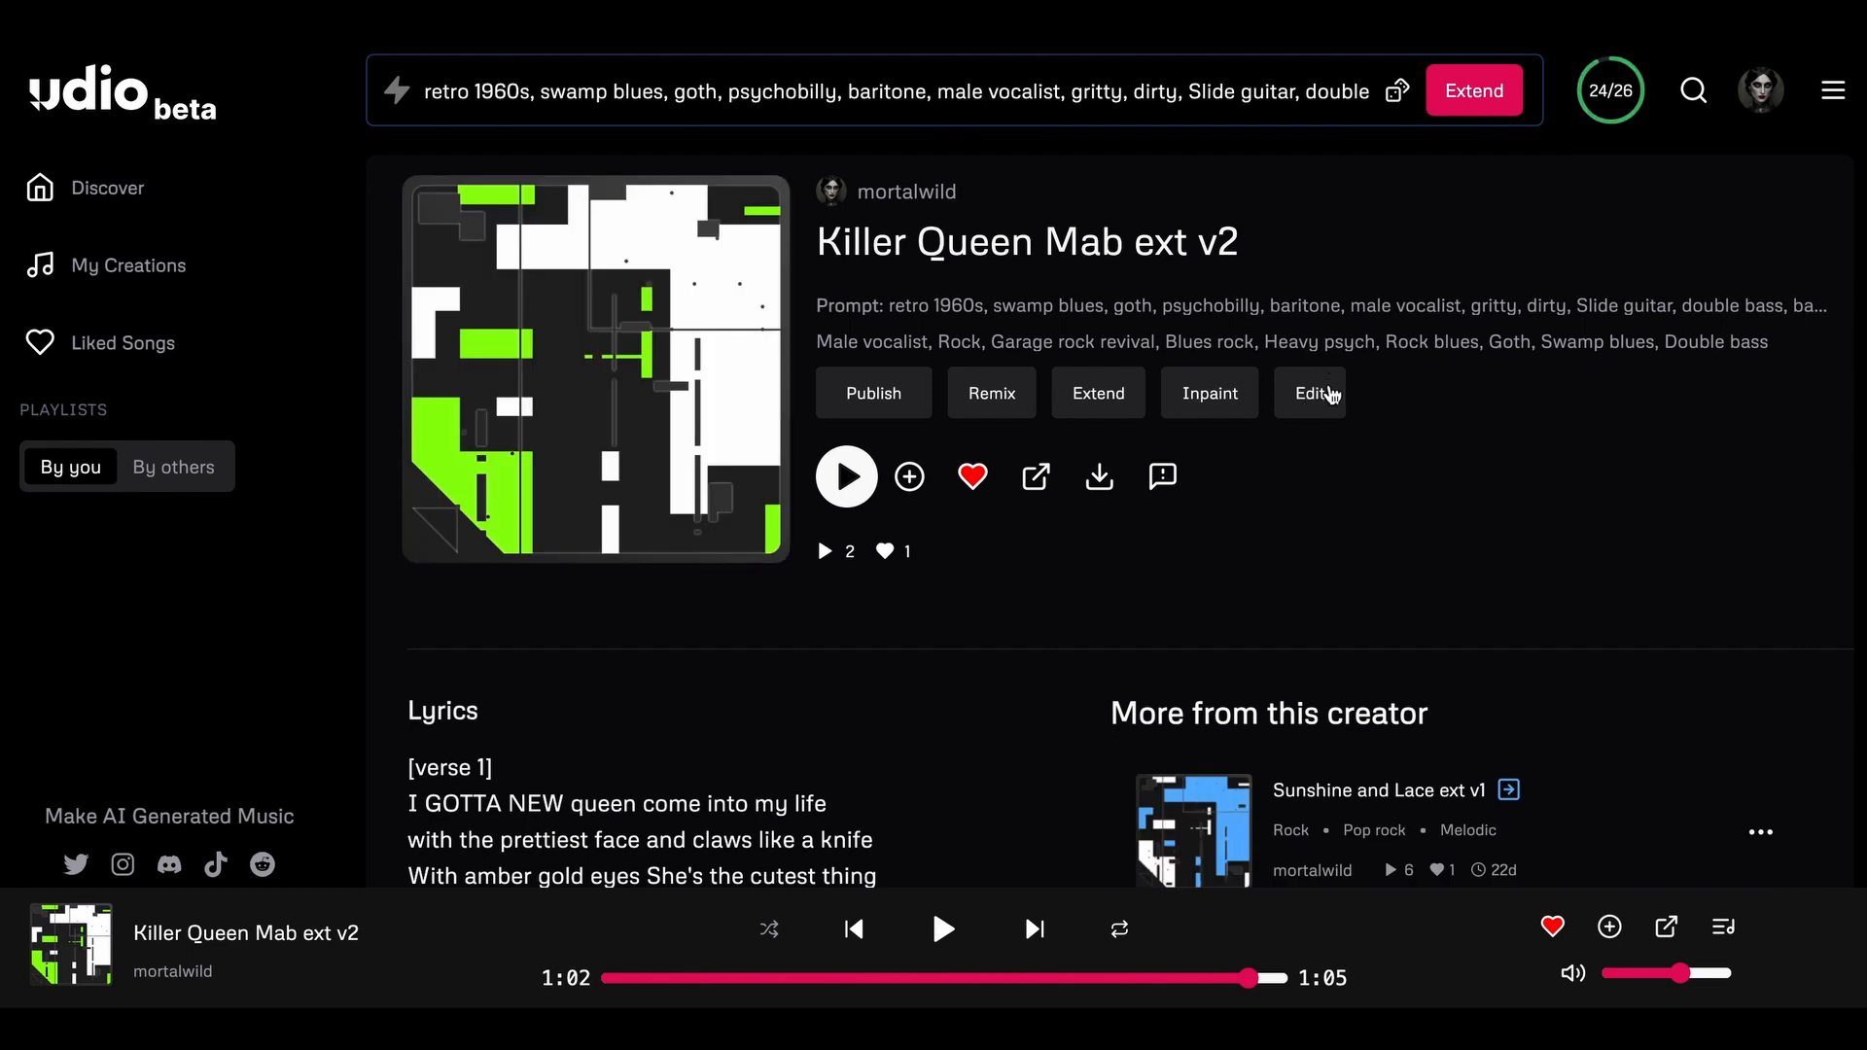
pyautogui.click(1326, 394)
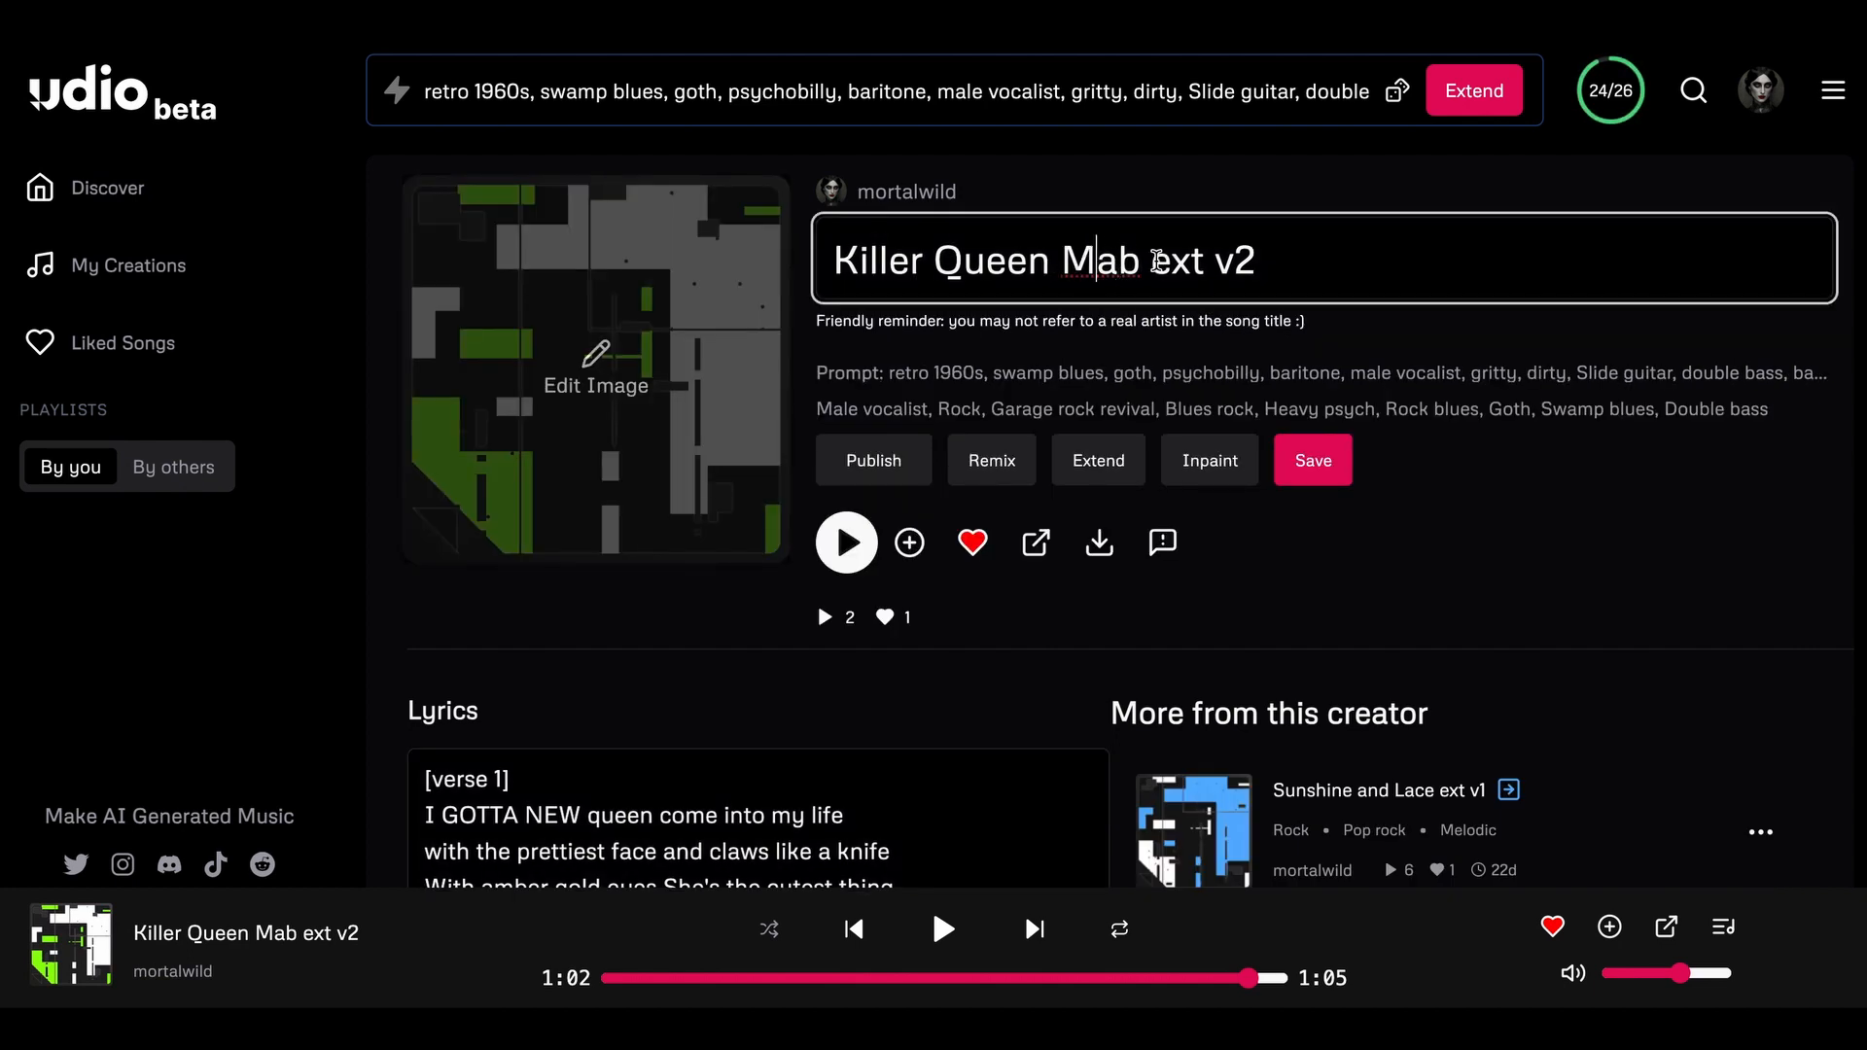
pyautogui.moveTo(1151, 261); pyautogui.dragTo(1300, 259)
pyautogui.write('POSS')
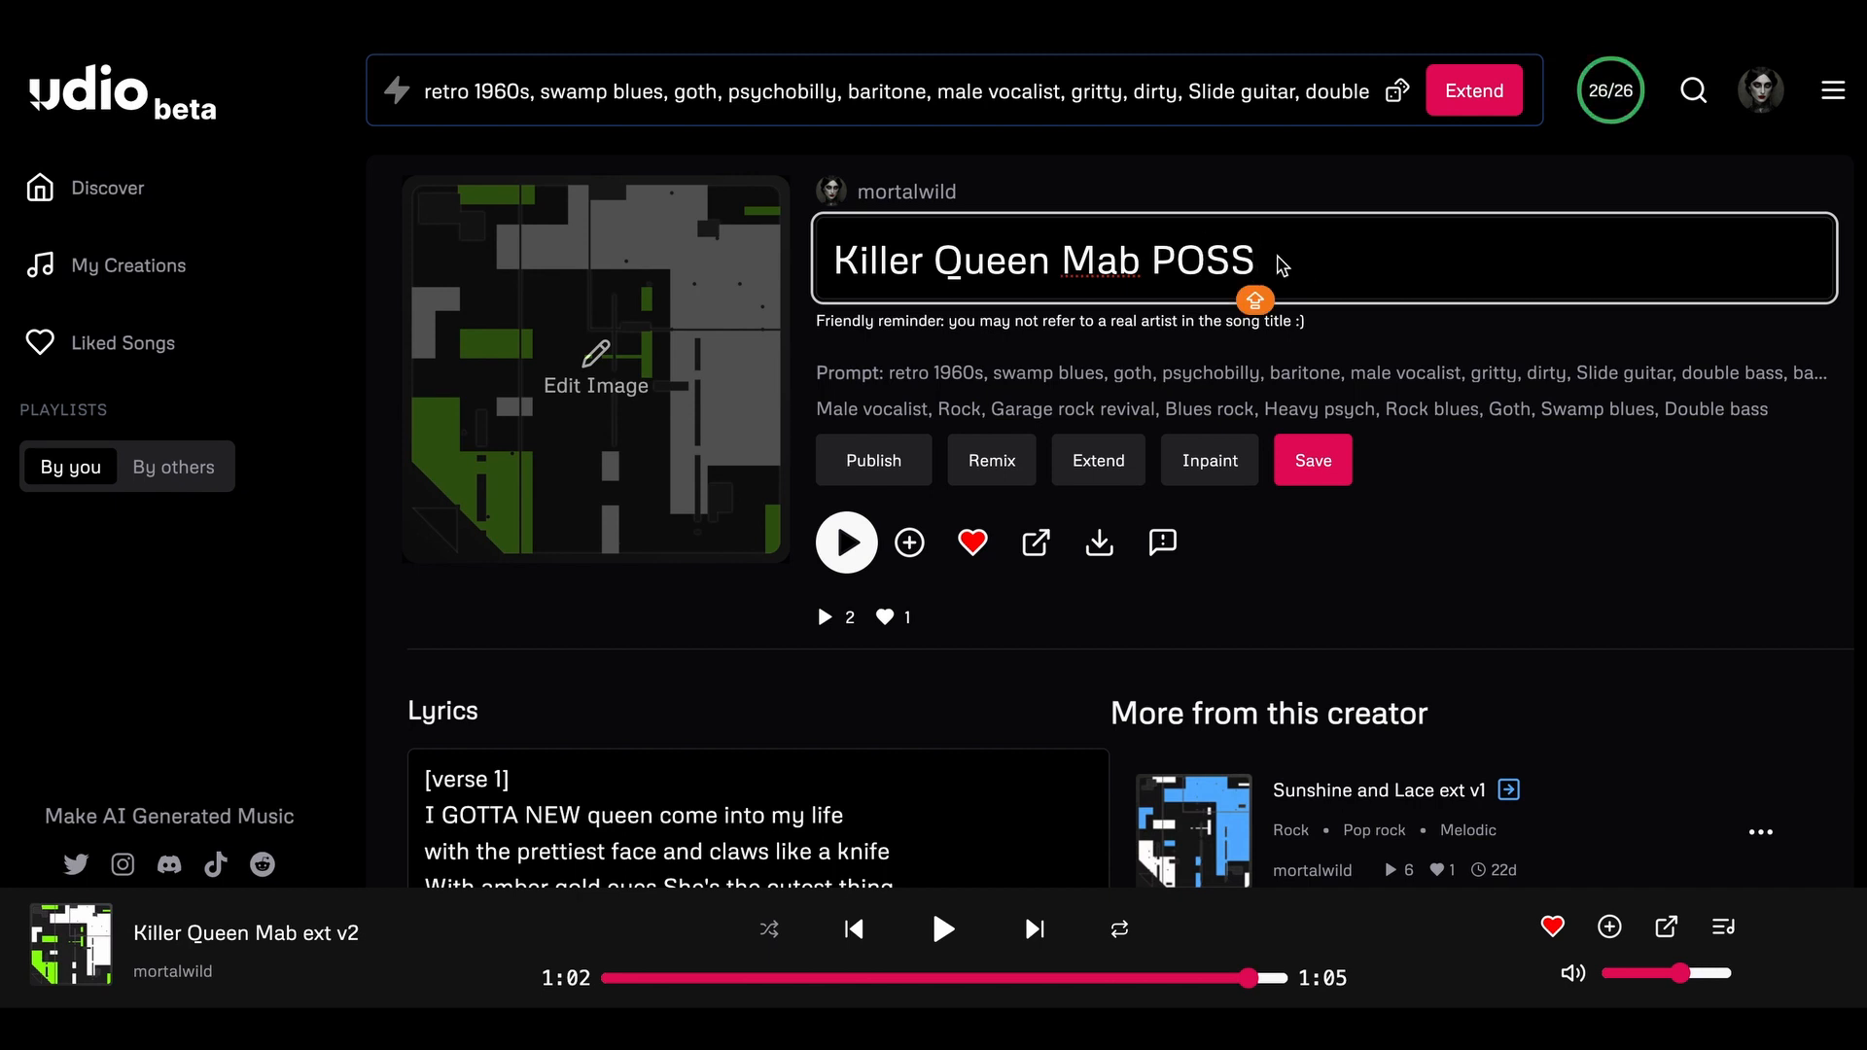
pyautogui.click(1327, 465)
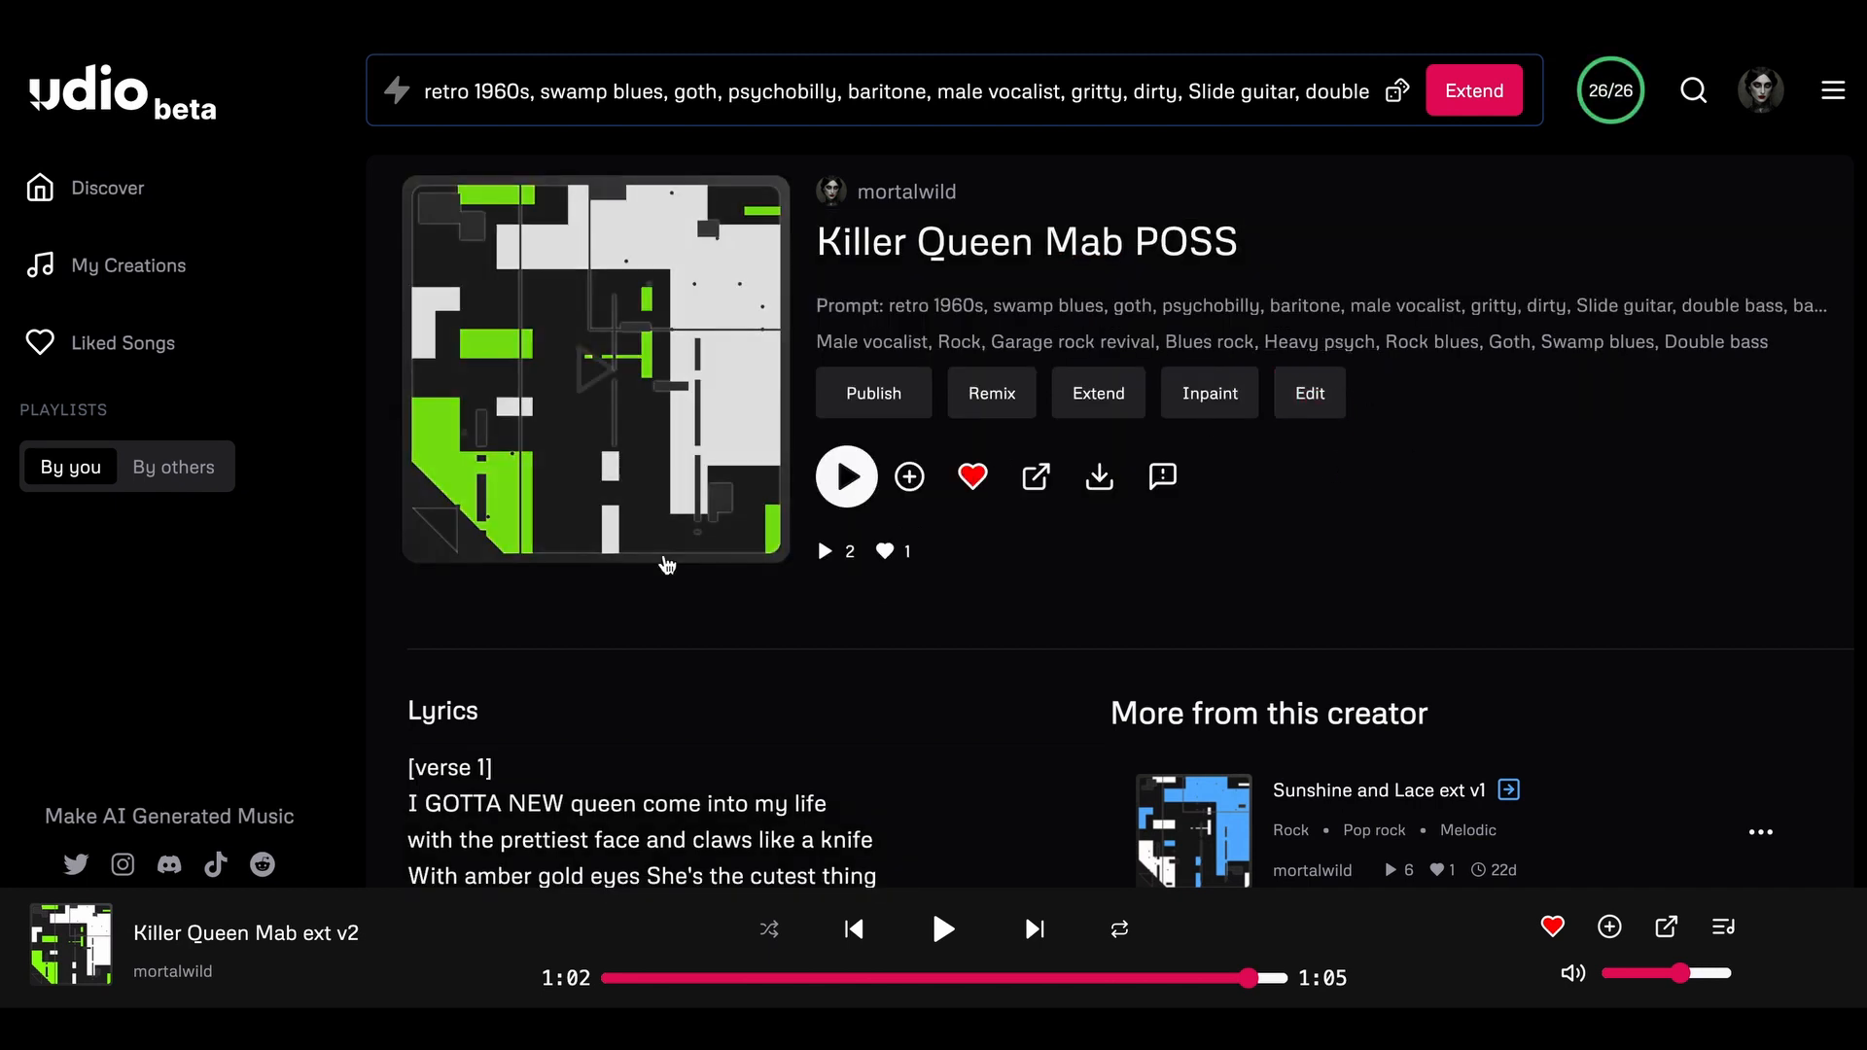
# - Return to My Creations and look through the renamed track and the newly generated extensions
pyautogui.click(115, 266)
pyautogui.scroll(-7, 755, 674)
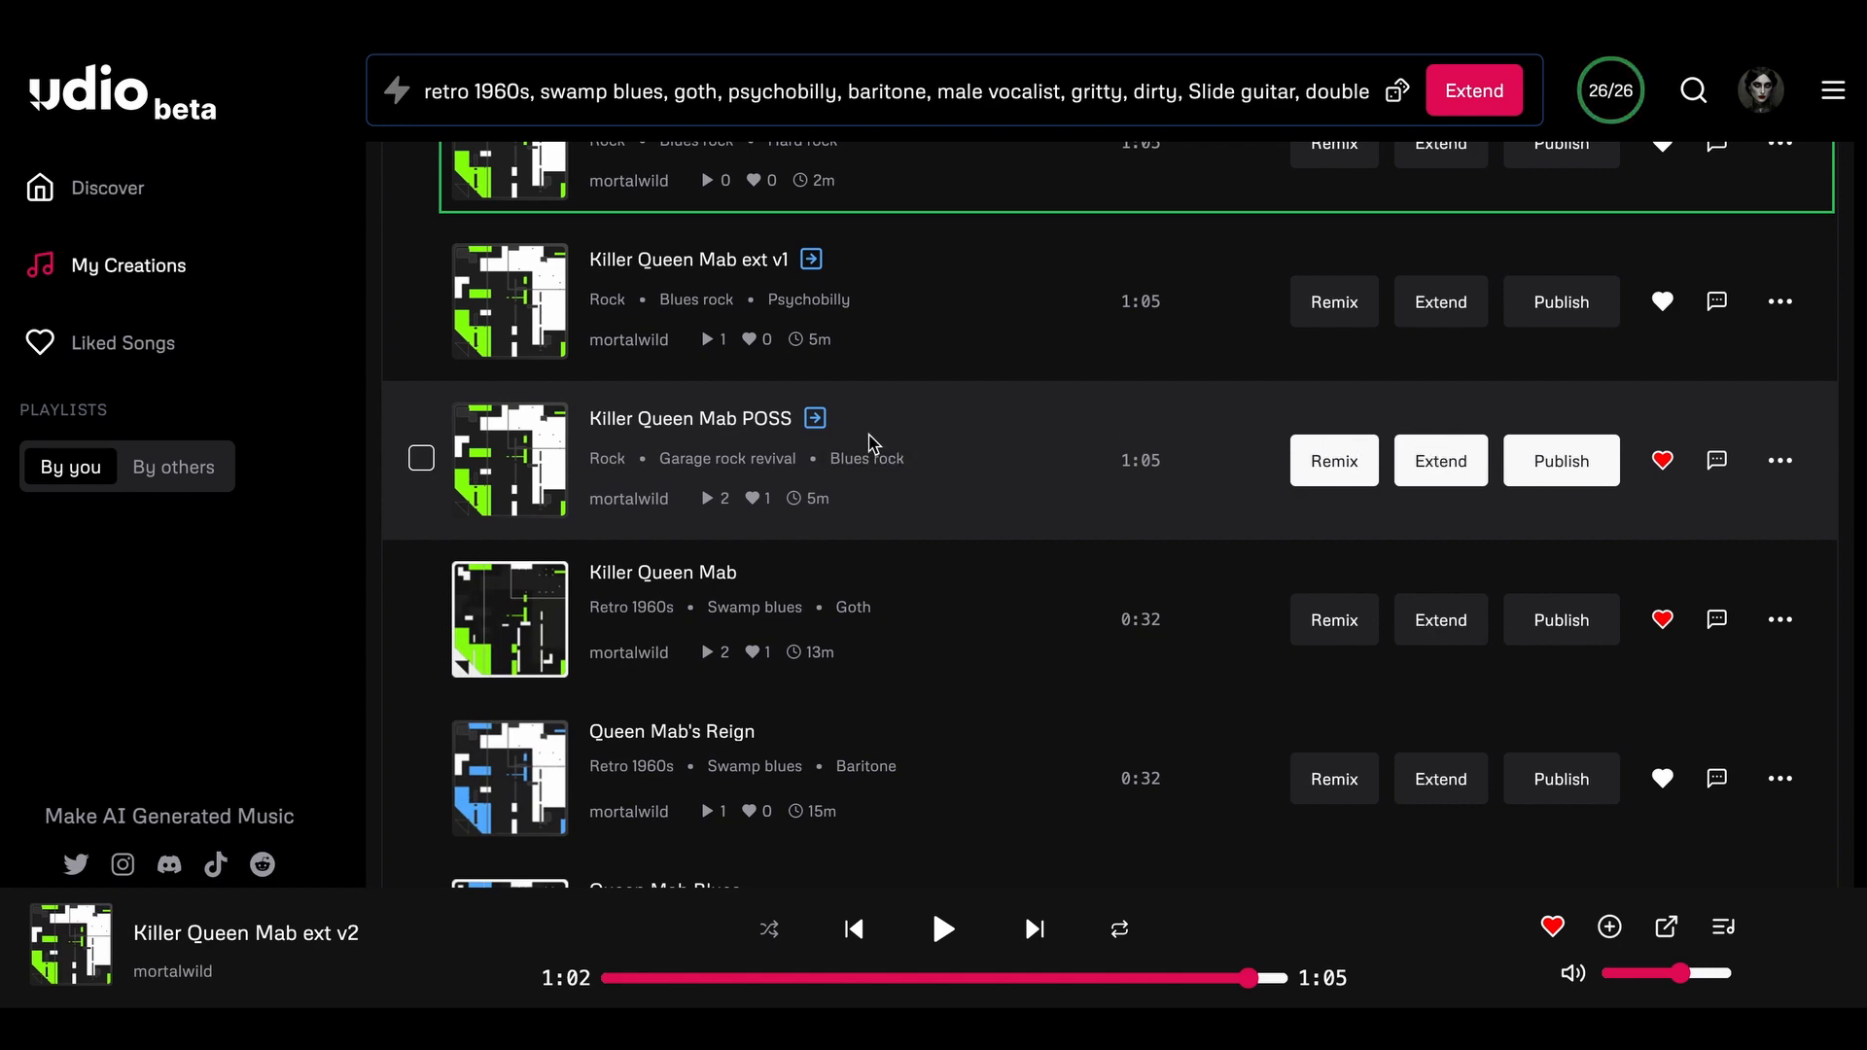
pyautogui.scroll(7, 980, 433)
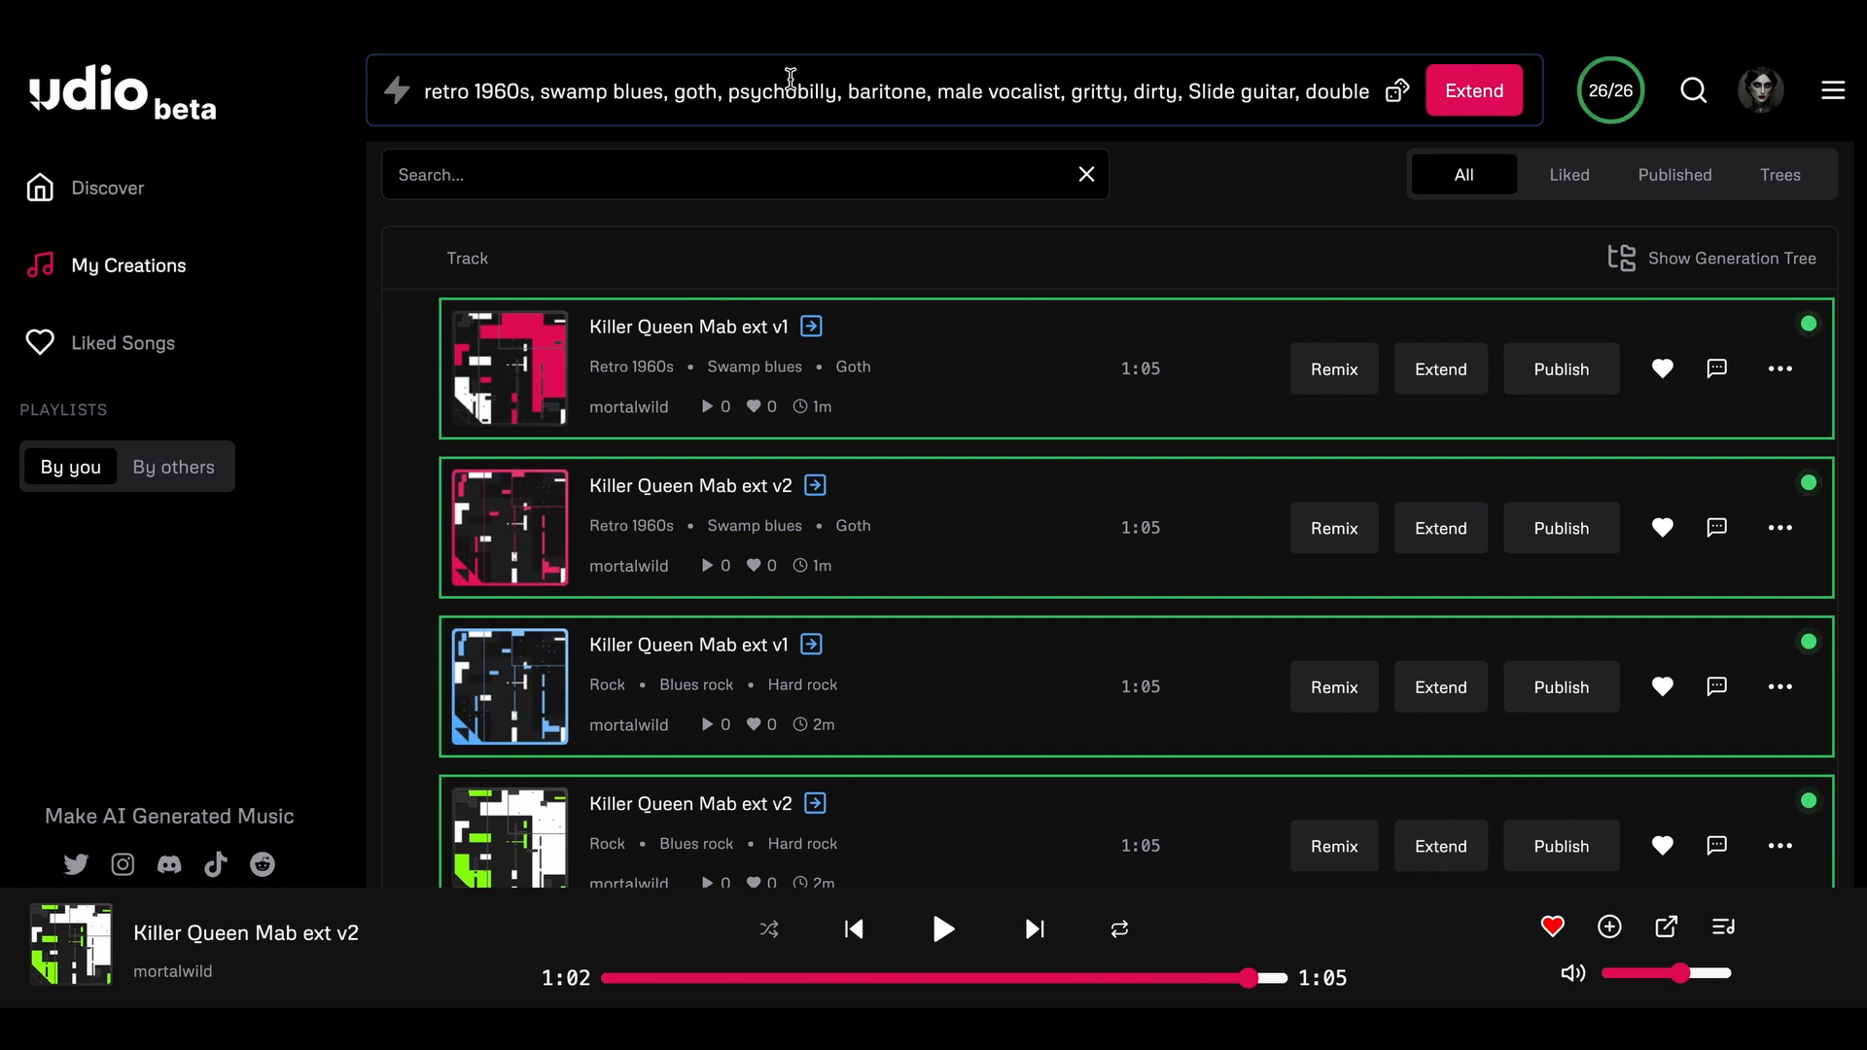
# - Play the two newest retro 1960s extensions, "Killer Queen Mab ext v1" and "ext v2", pausing after each one
pyautogui.scroll(-1, 1091, 508)
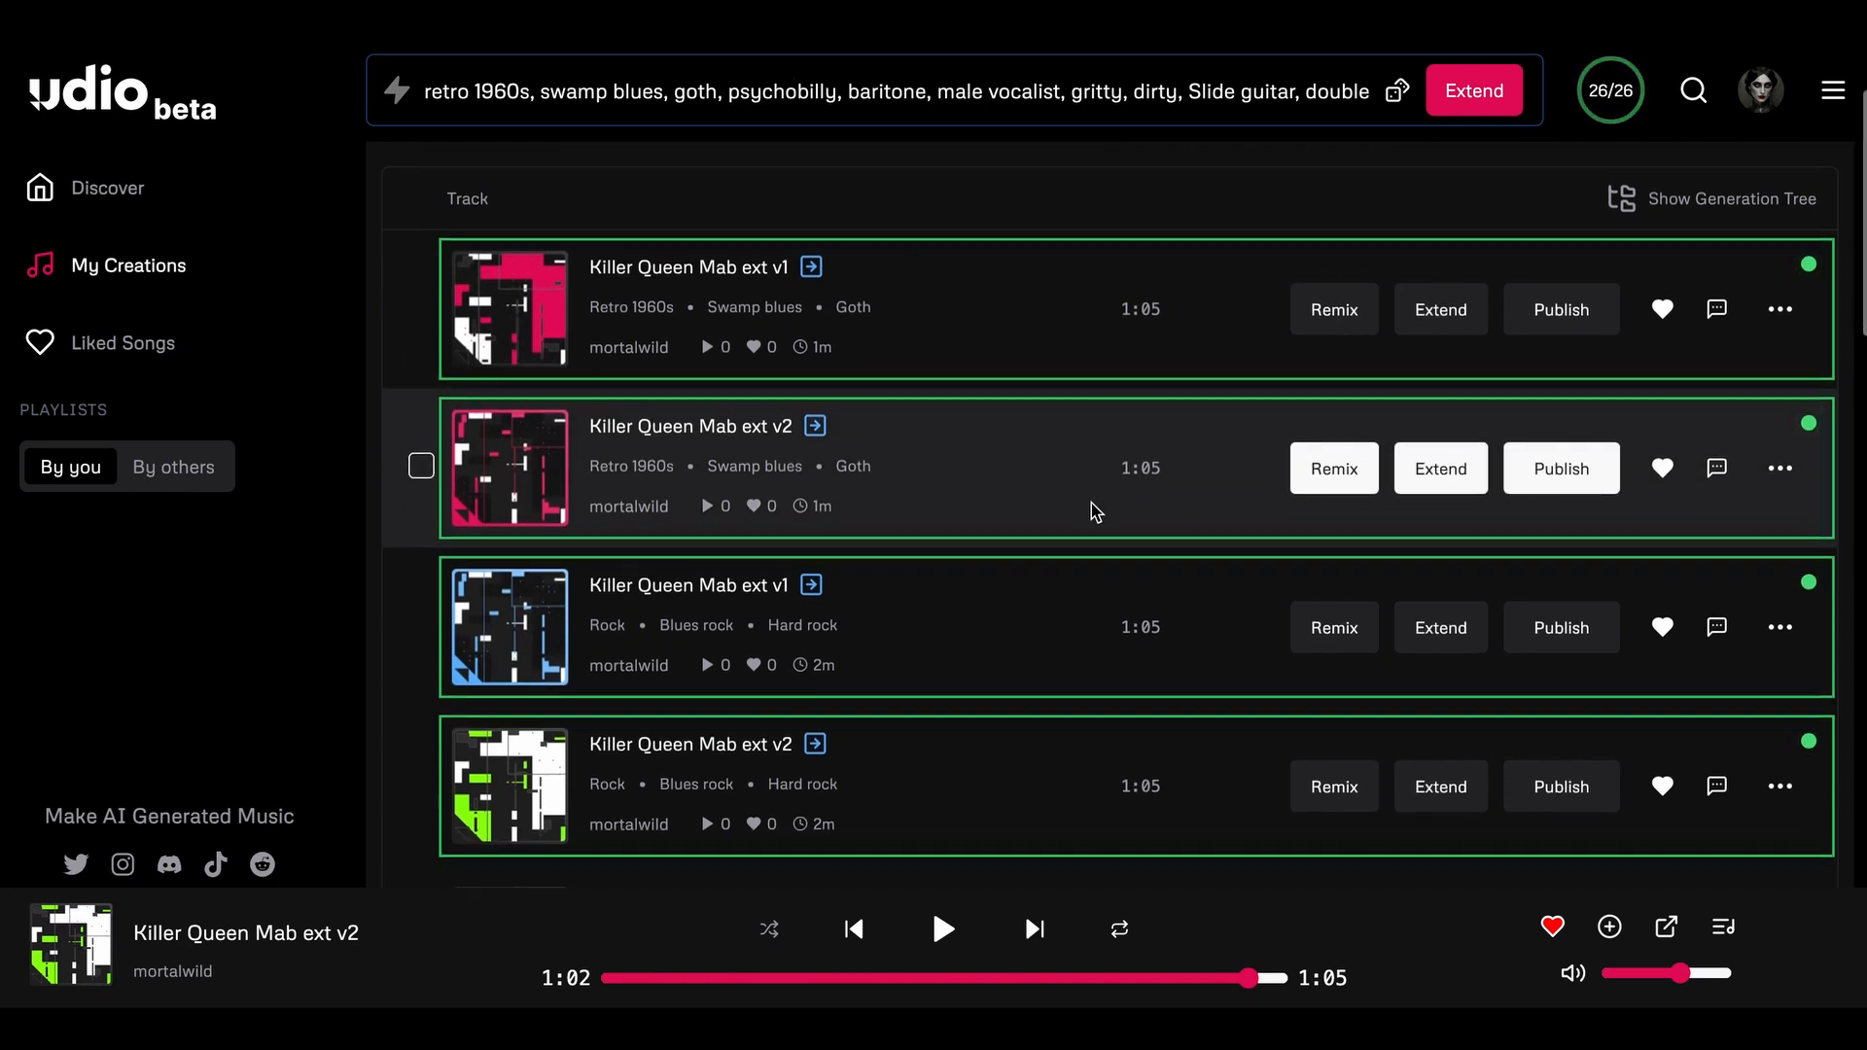
pyautogui.scroll(1, 1096, 512)
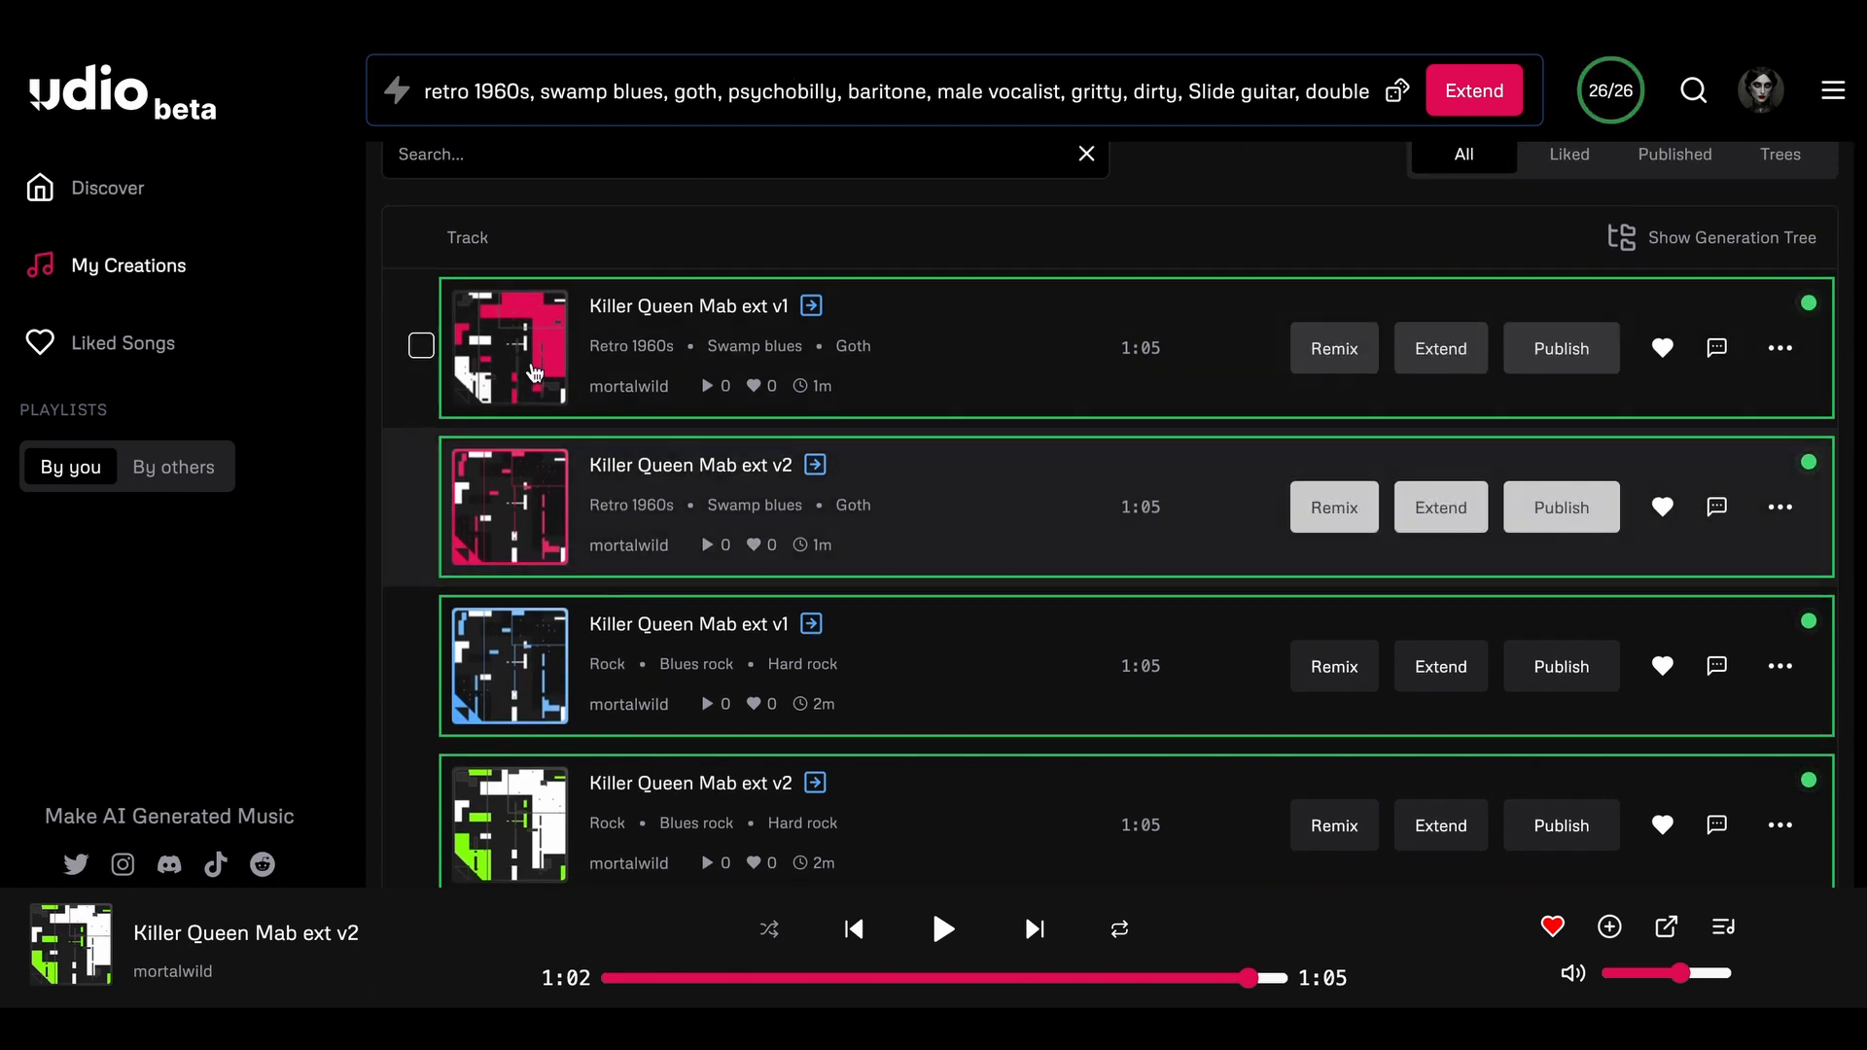
pyautogui.click(508, 347)
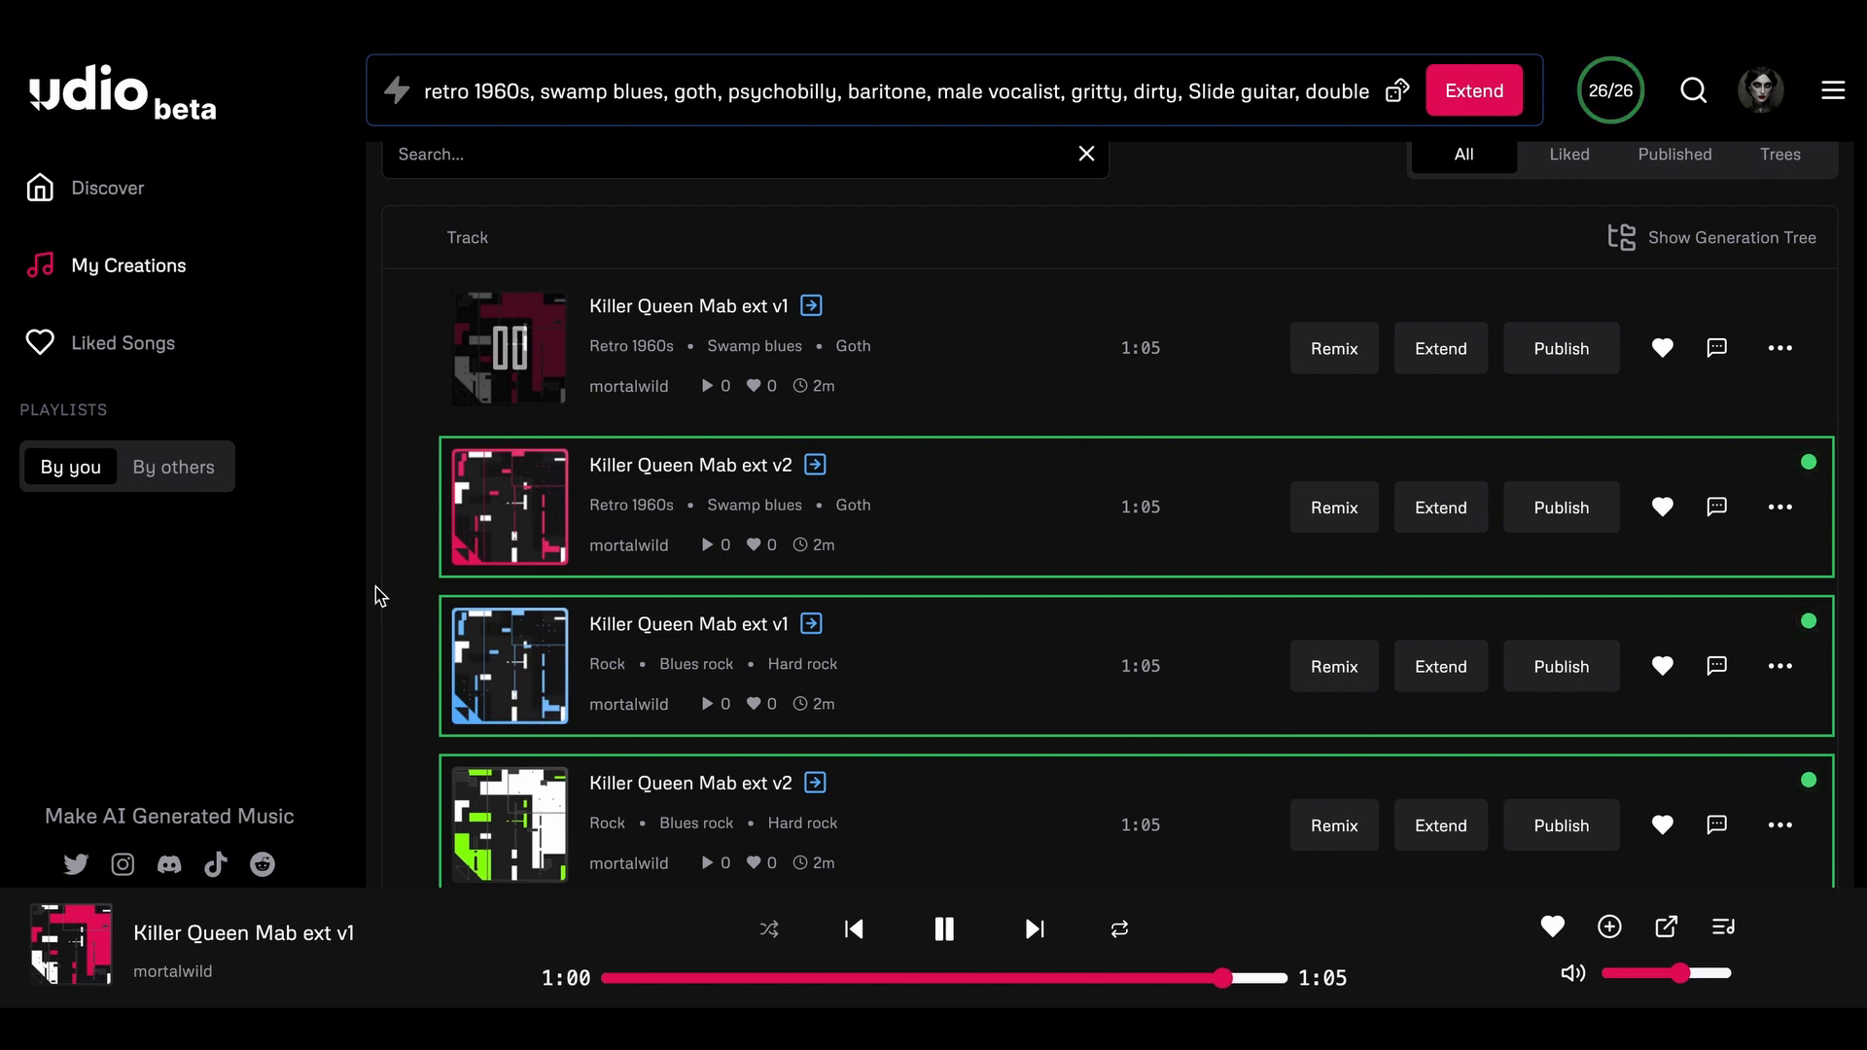
pyautogui.click(943, 929)
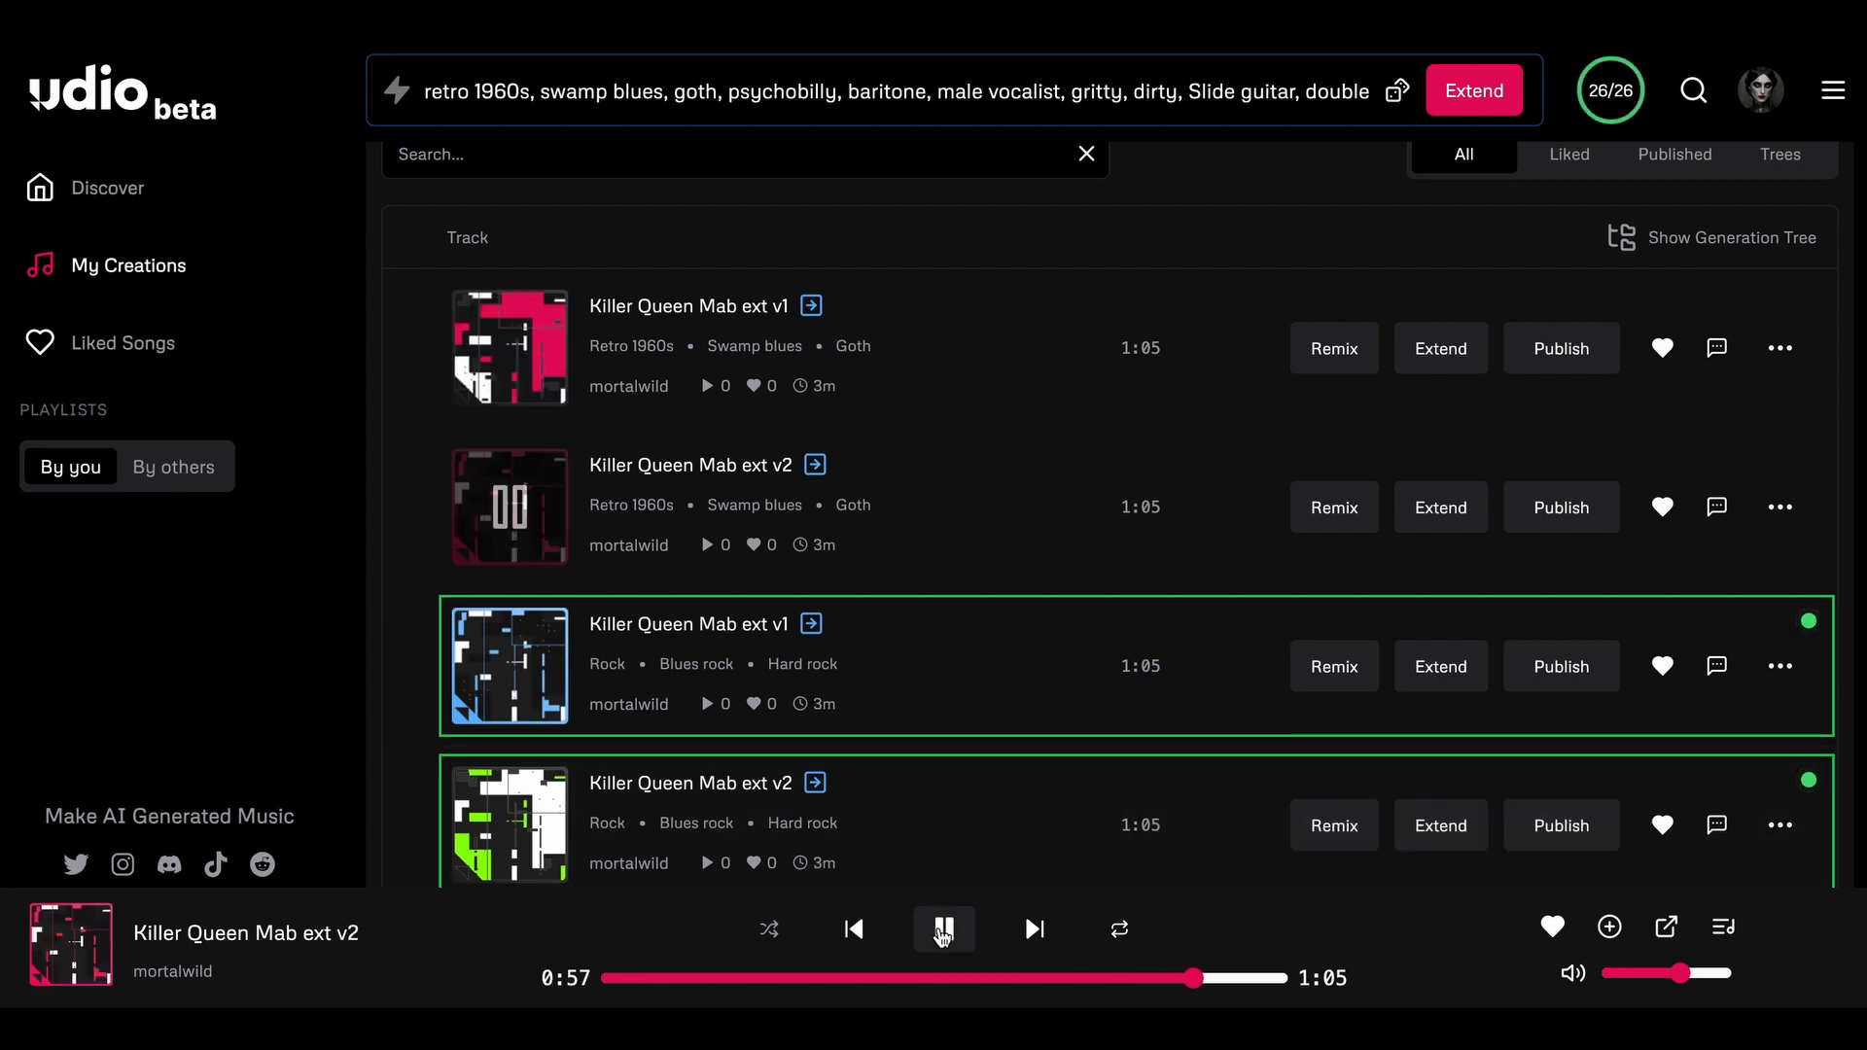
pyautogui.click(942, 928)
# - Delete both newest retro 1960s swamp blues extensions, "Killer Queen Mab ext v1" and "ext v2", confirming each deletion
pyautogui.click(1780, 507)
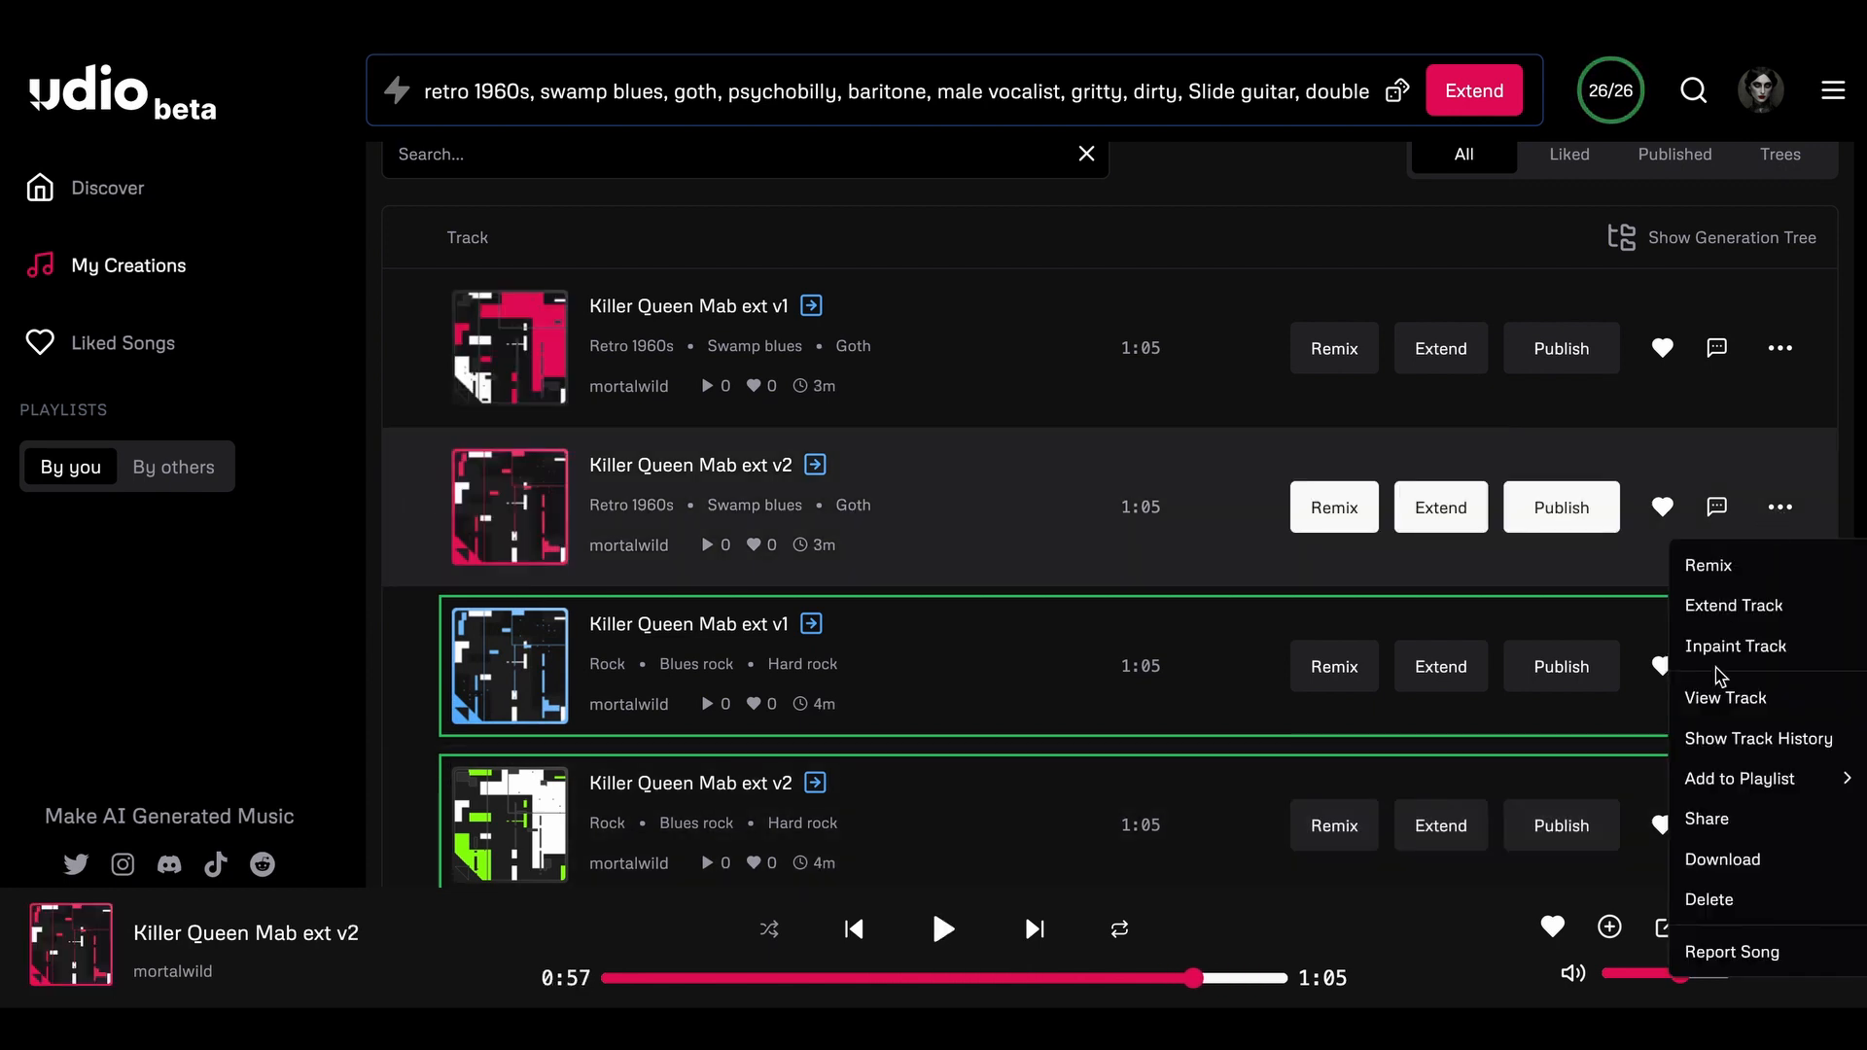
pyautogui.click(1711, 739)
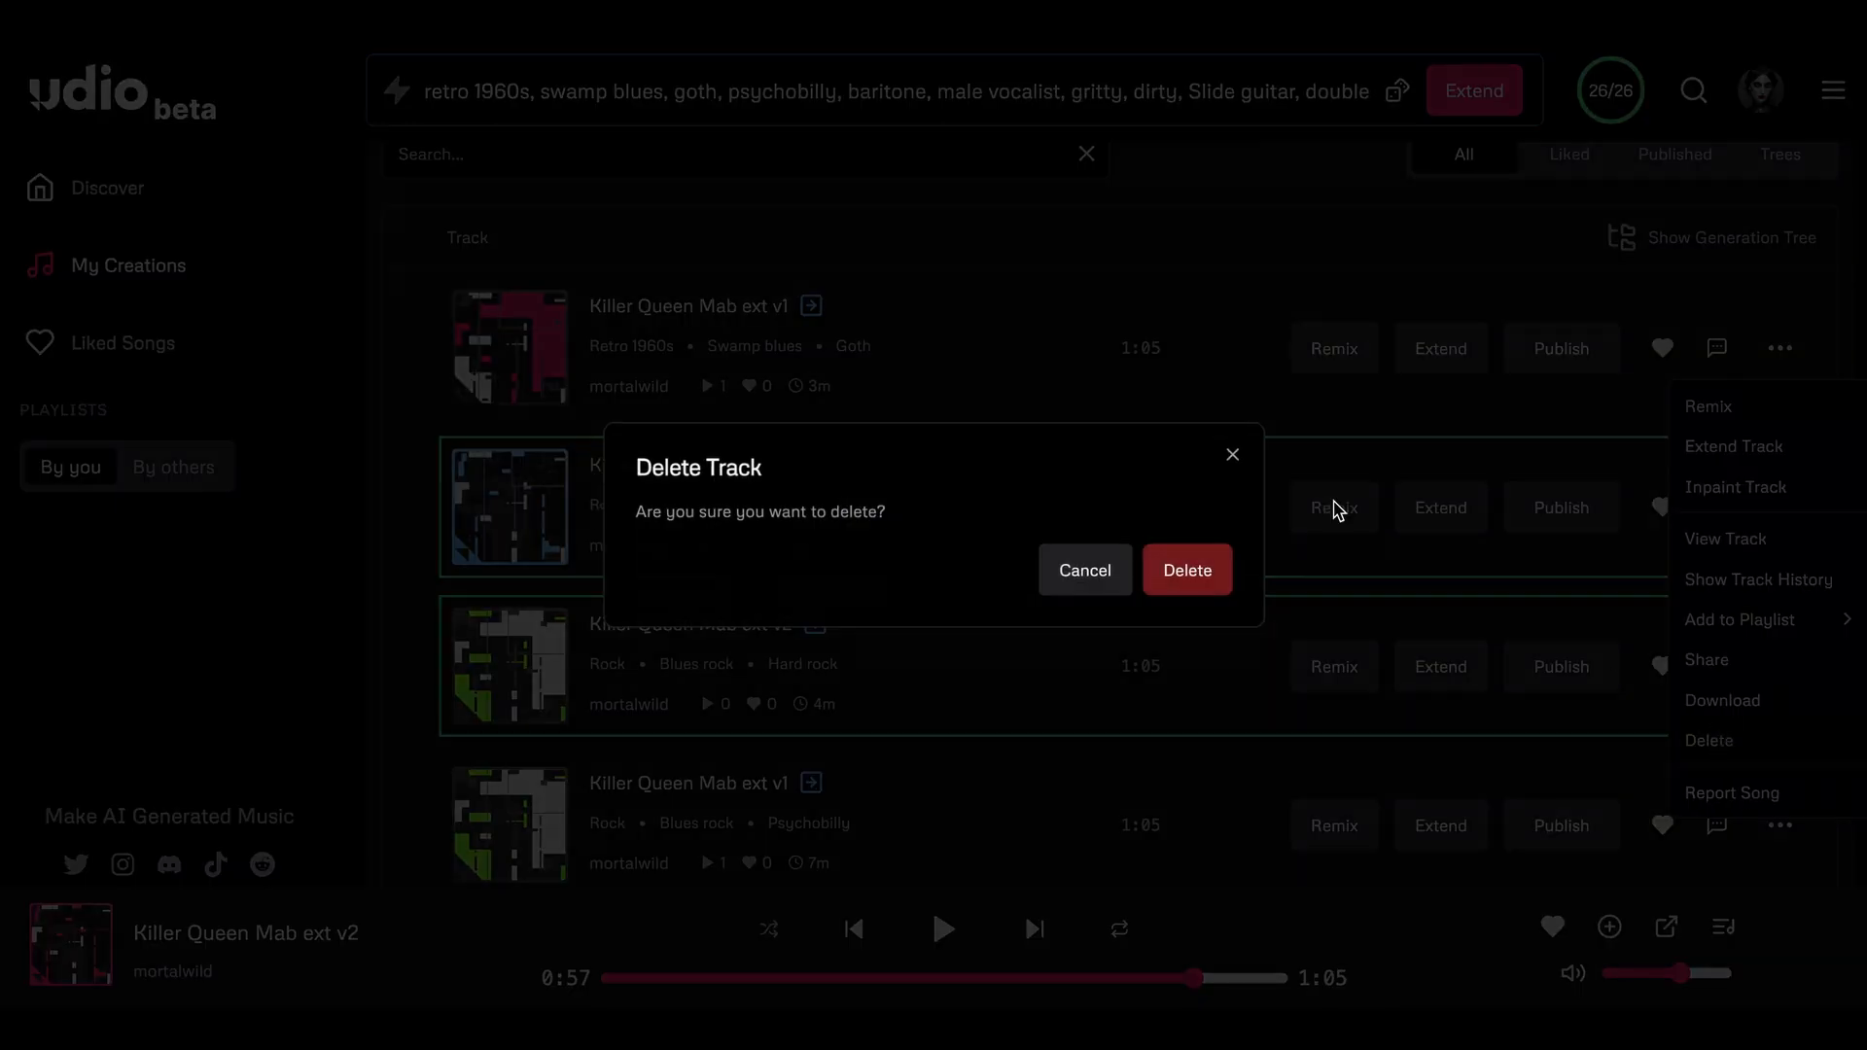
pyautogui.click(1187, 568)
# - Listen to the hard rock extensions at a lower volume and delete the hard rock "Killer Queen Mab ext v1"
pyautogui.click(1664, 973)
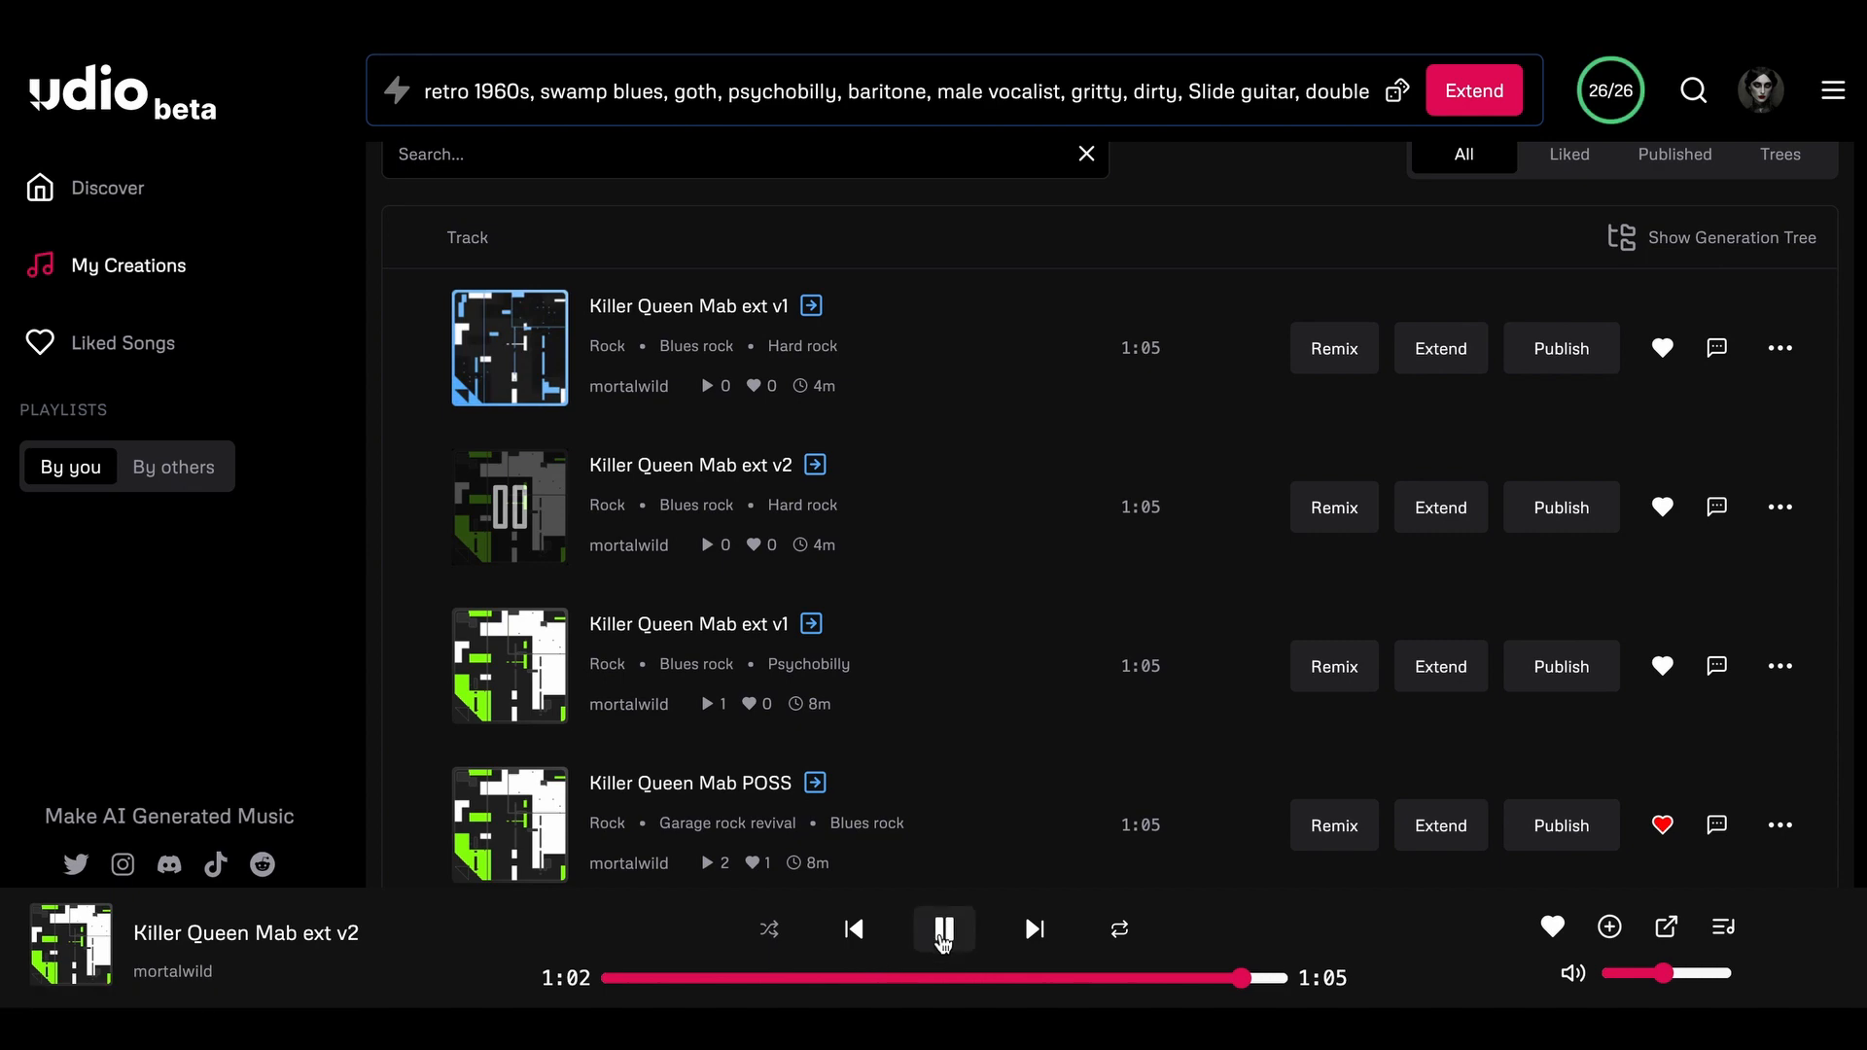
pyautogui.click(944, 929)
pyautogui.click(1780, 347)
pyautogui.click(1708, 740)
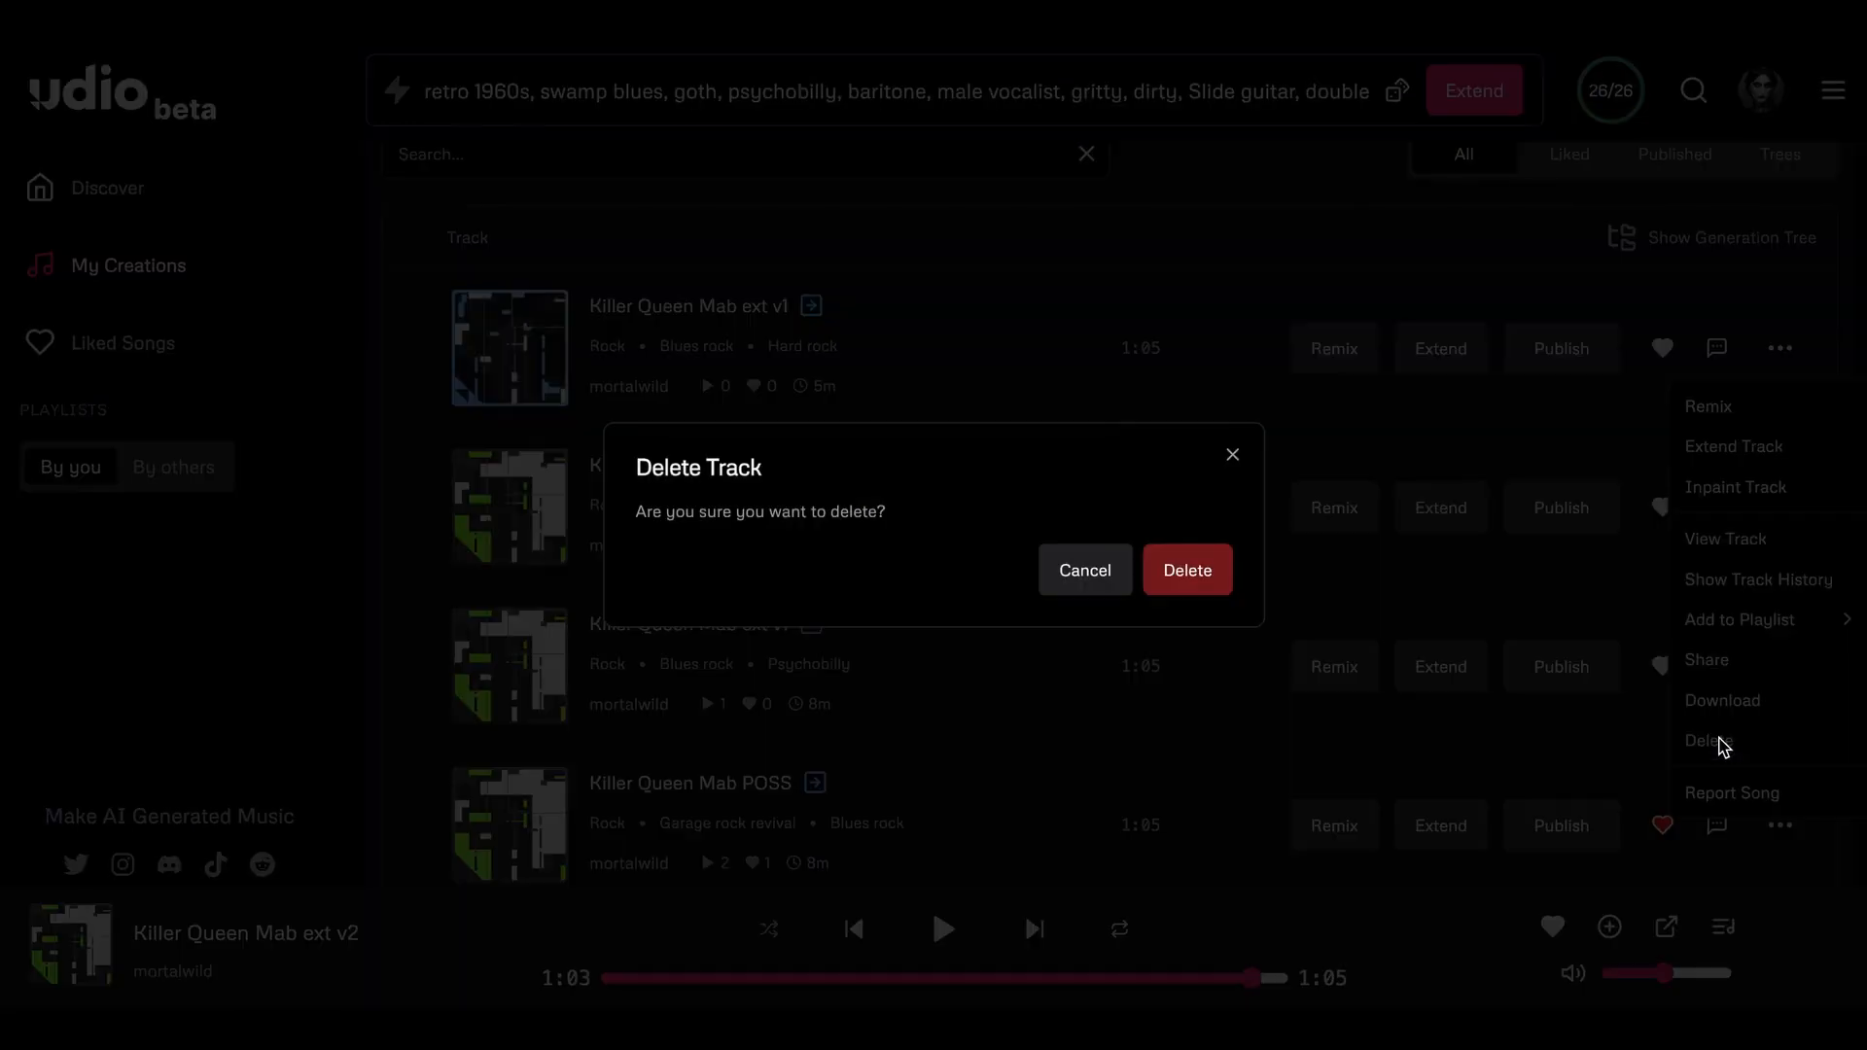
pyautogui.click(1187, 571)
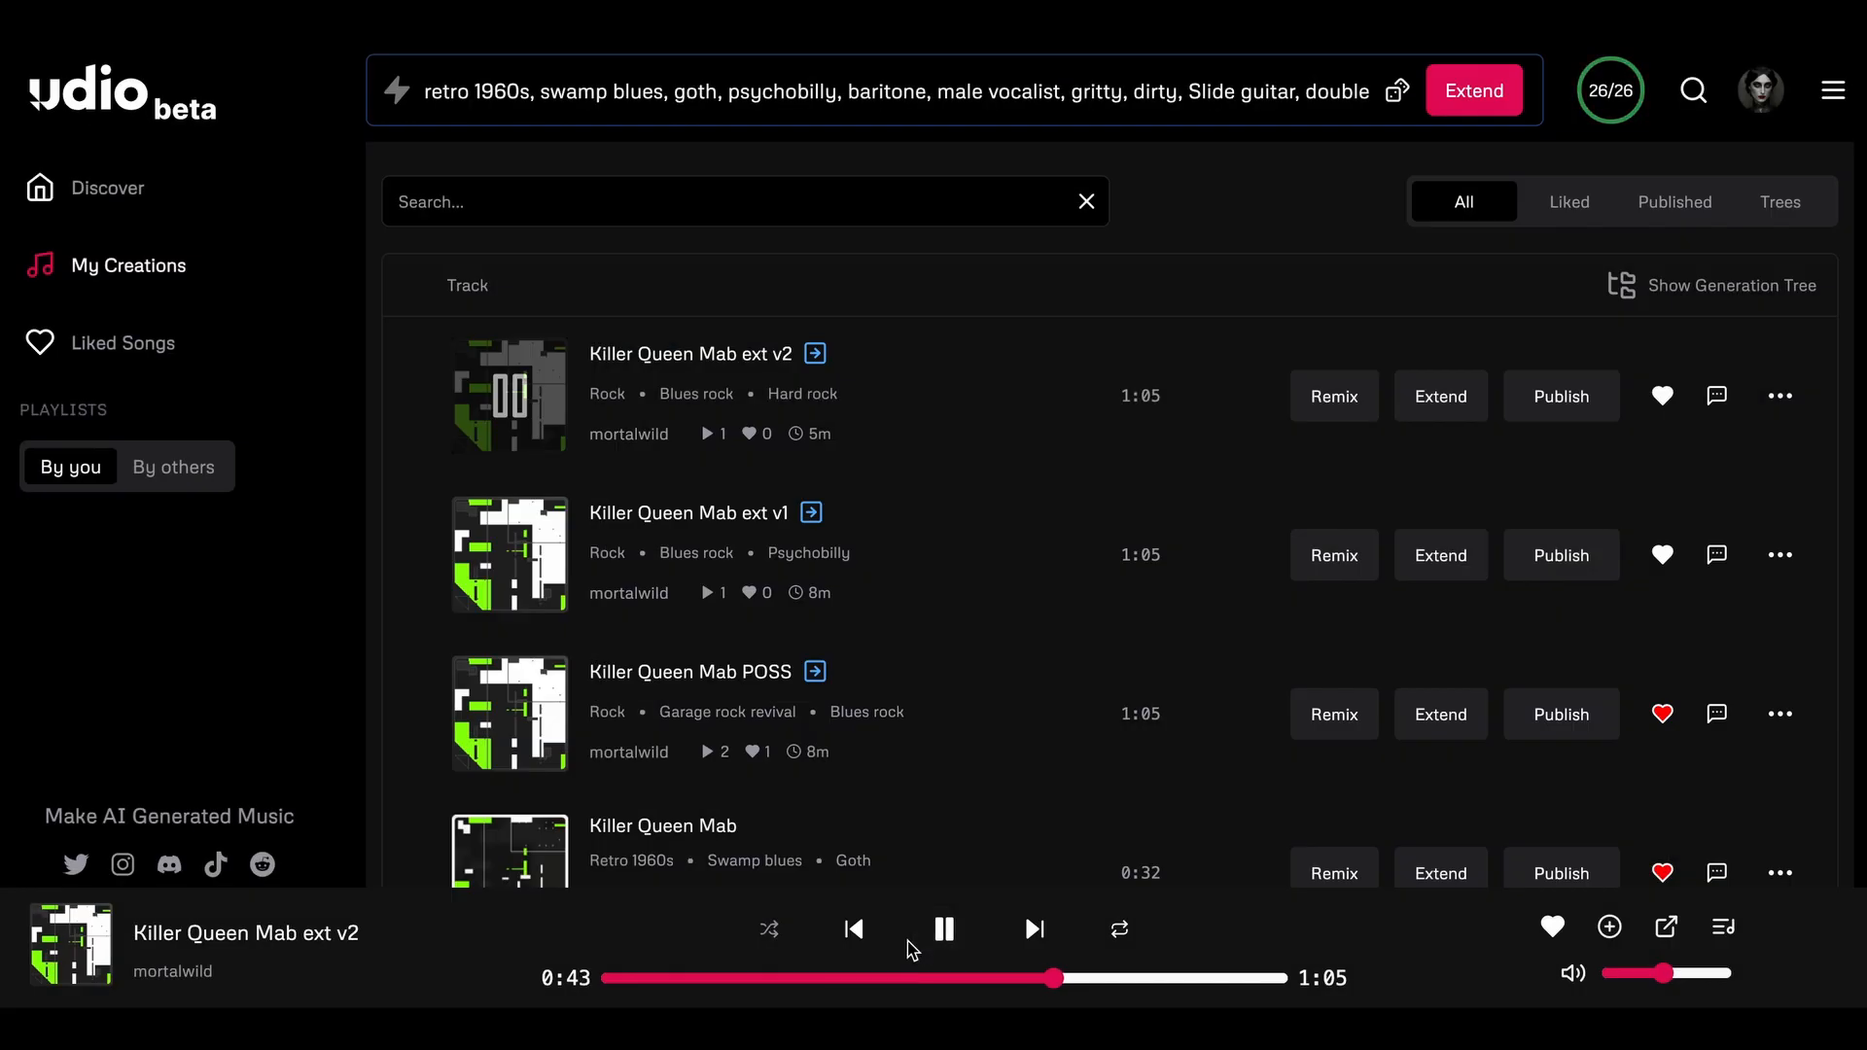
# - Pause the hard rock "Killer Queen Mab ext v2" track and like it
pyautogui.click(942, 928)
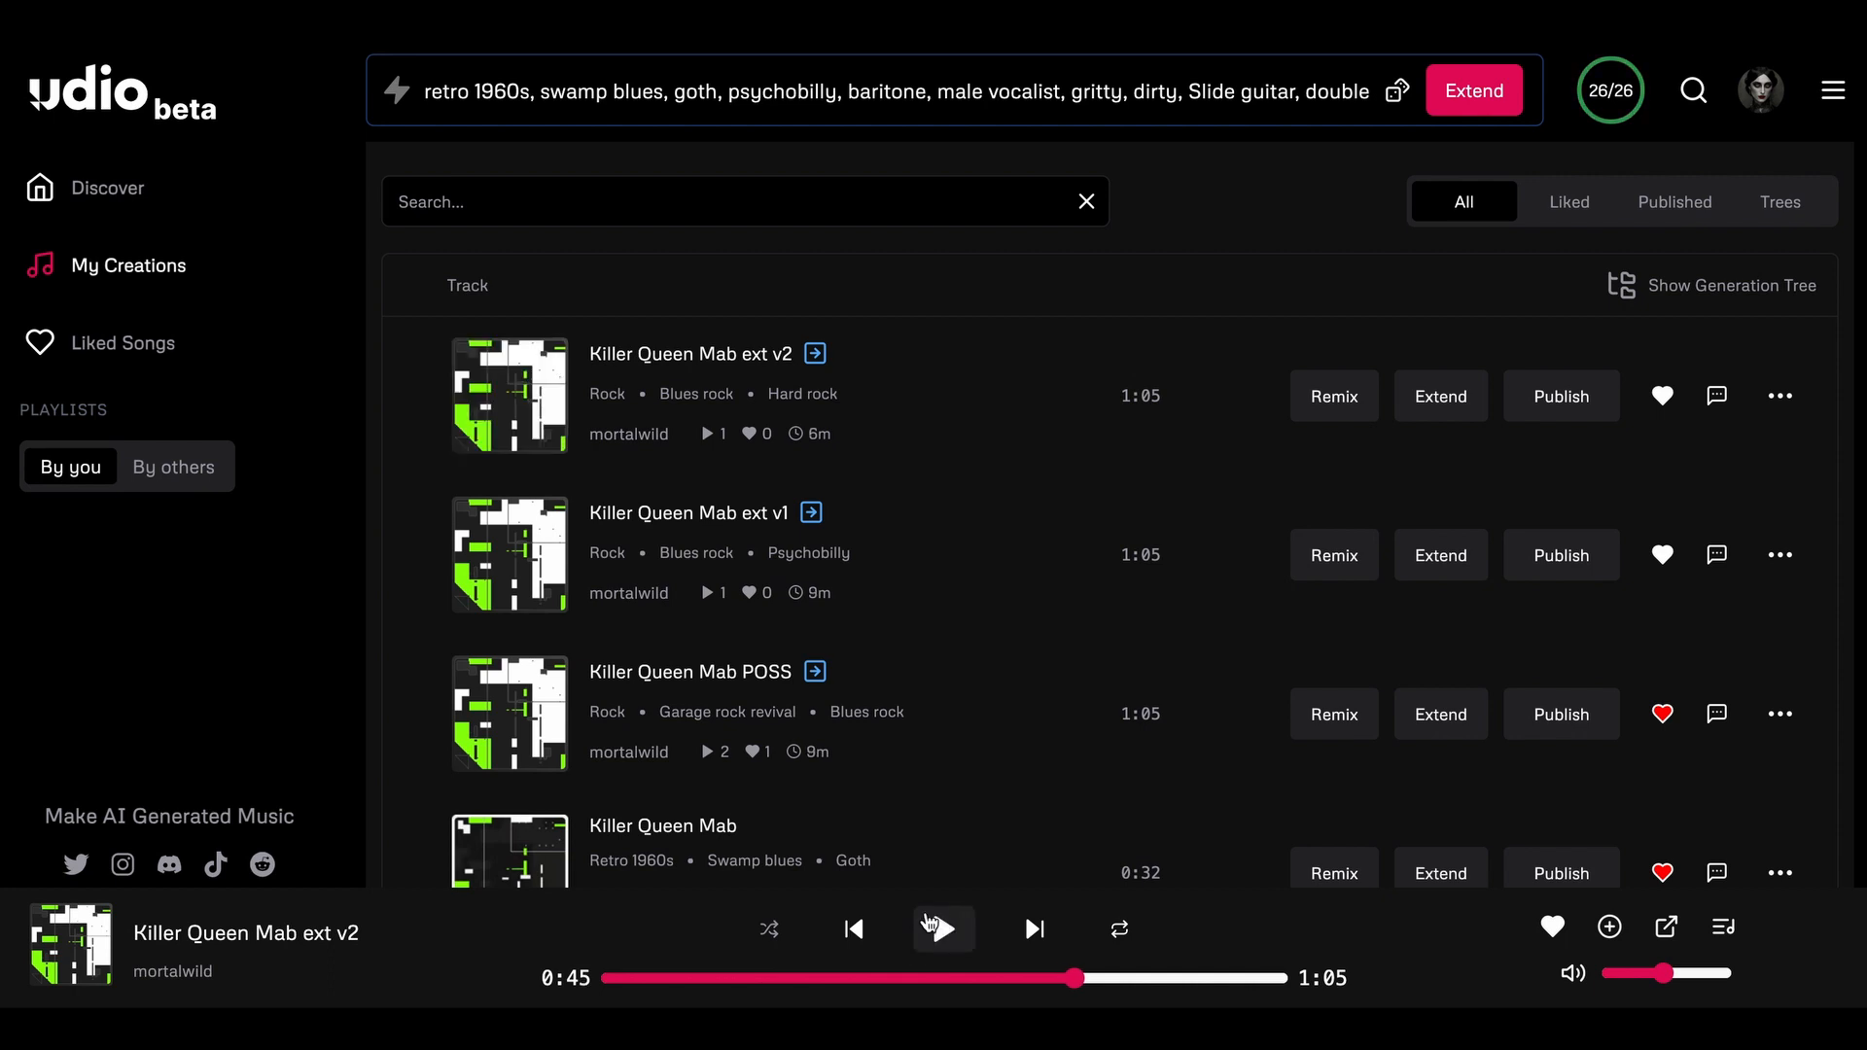
pyautogui.click(1666, 397)
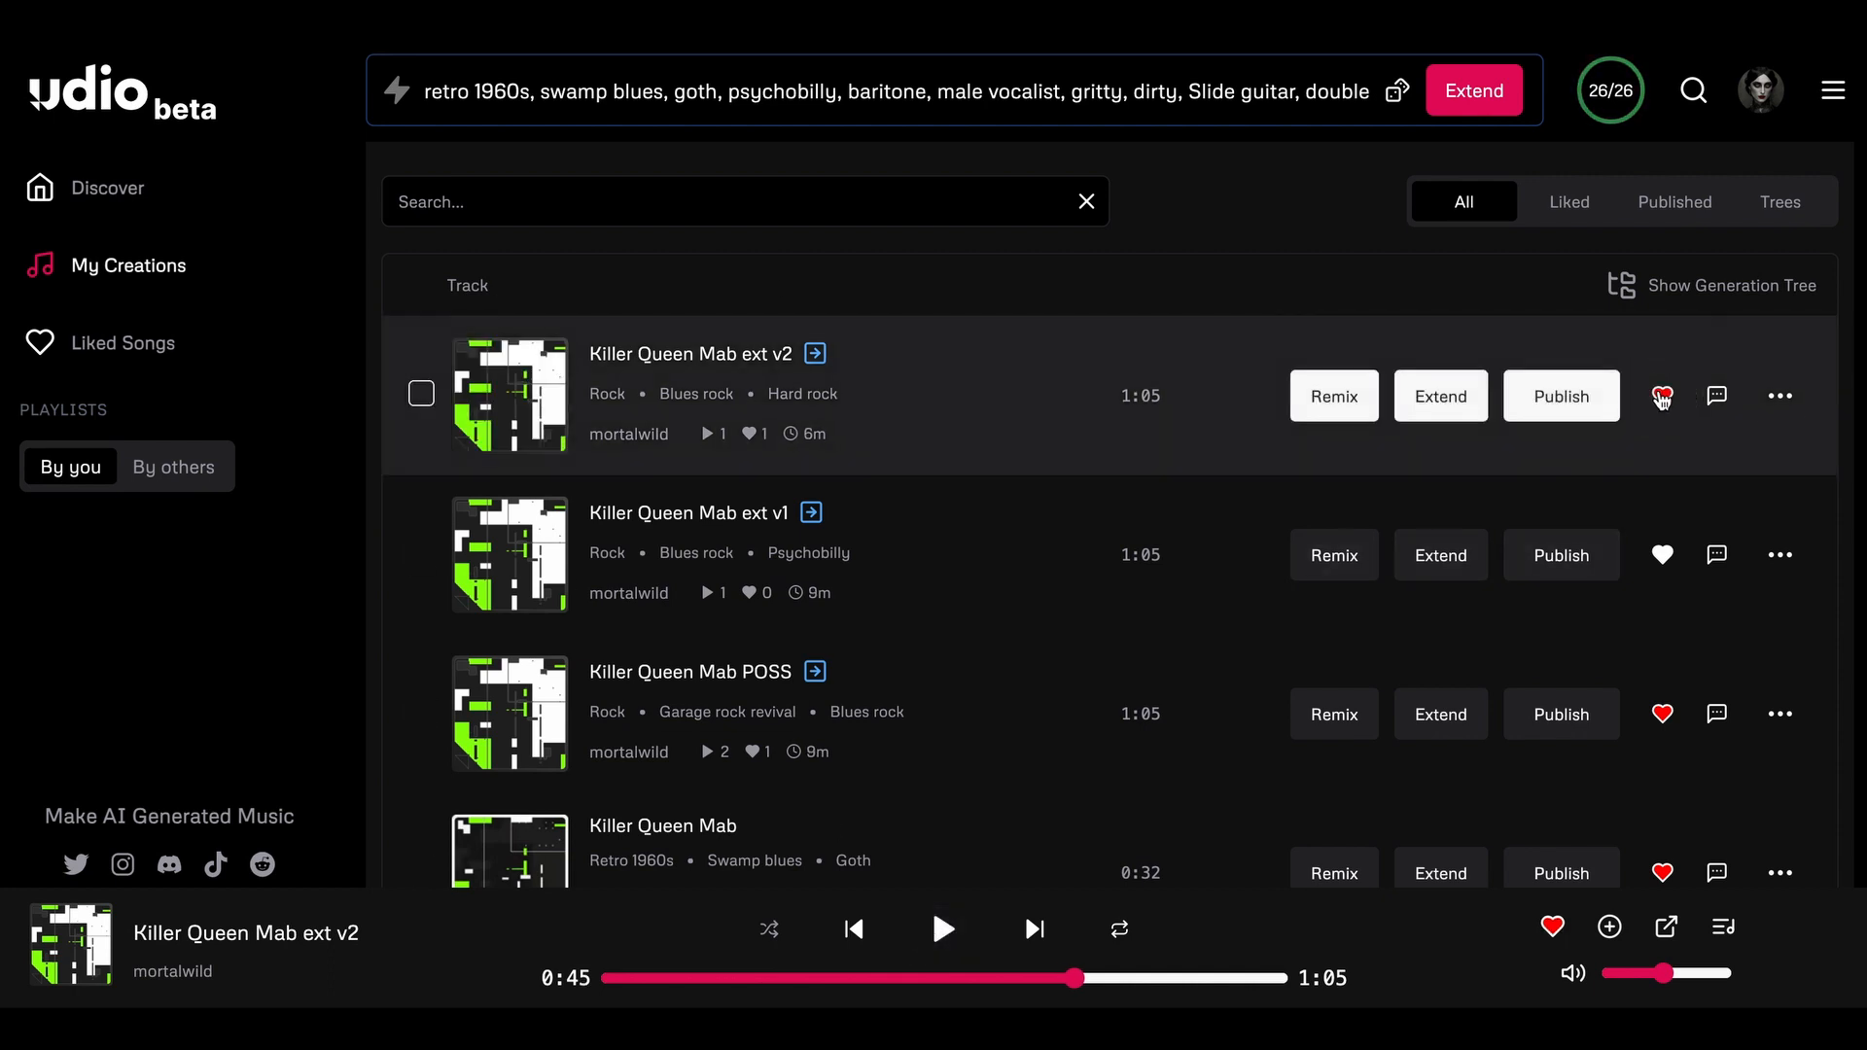
# - In the extension's custom lyrics, clear the text on the first line and relabel [verse 2] as [verse repeats]
pyautogui.click(666, 80)
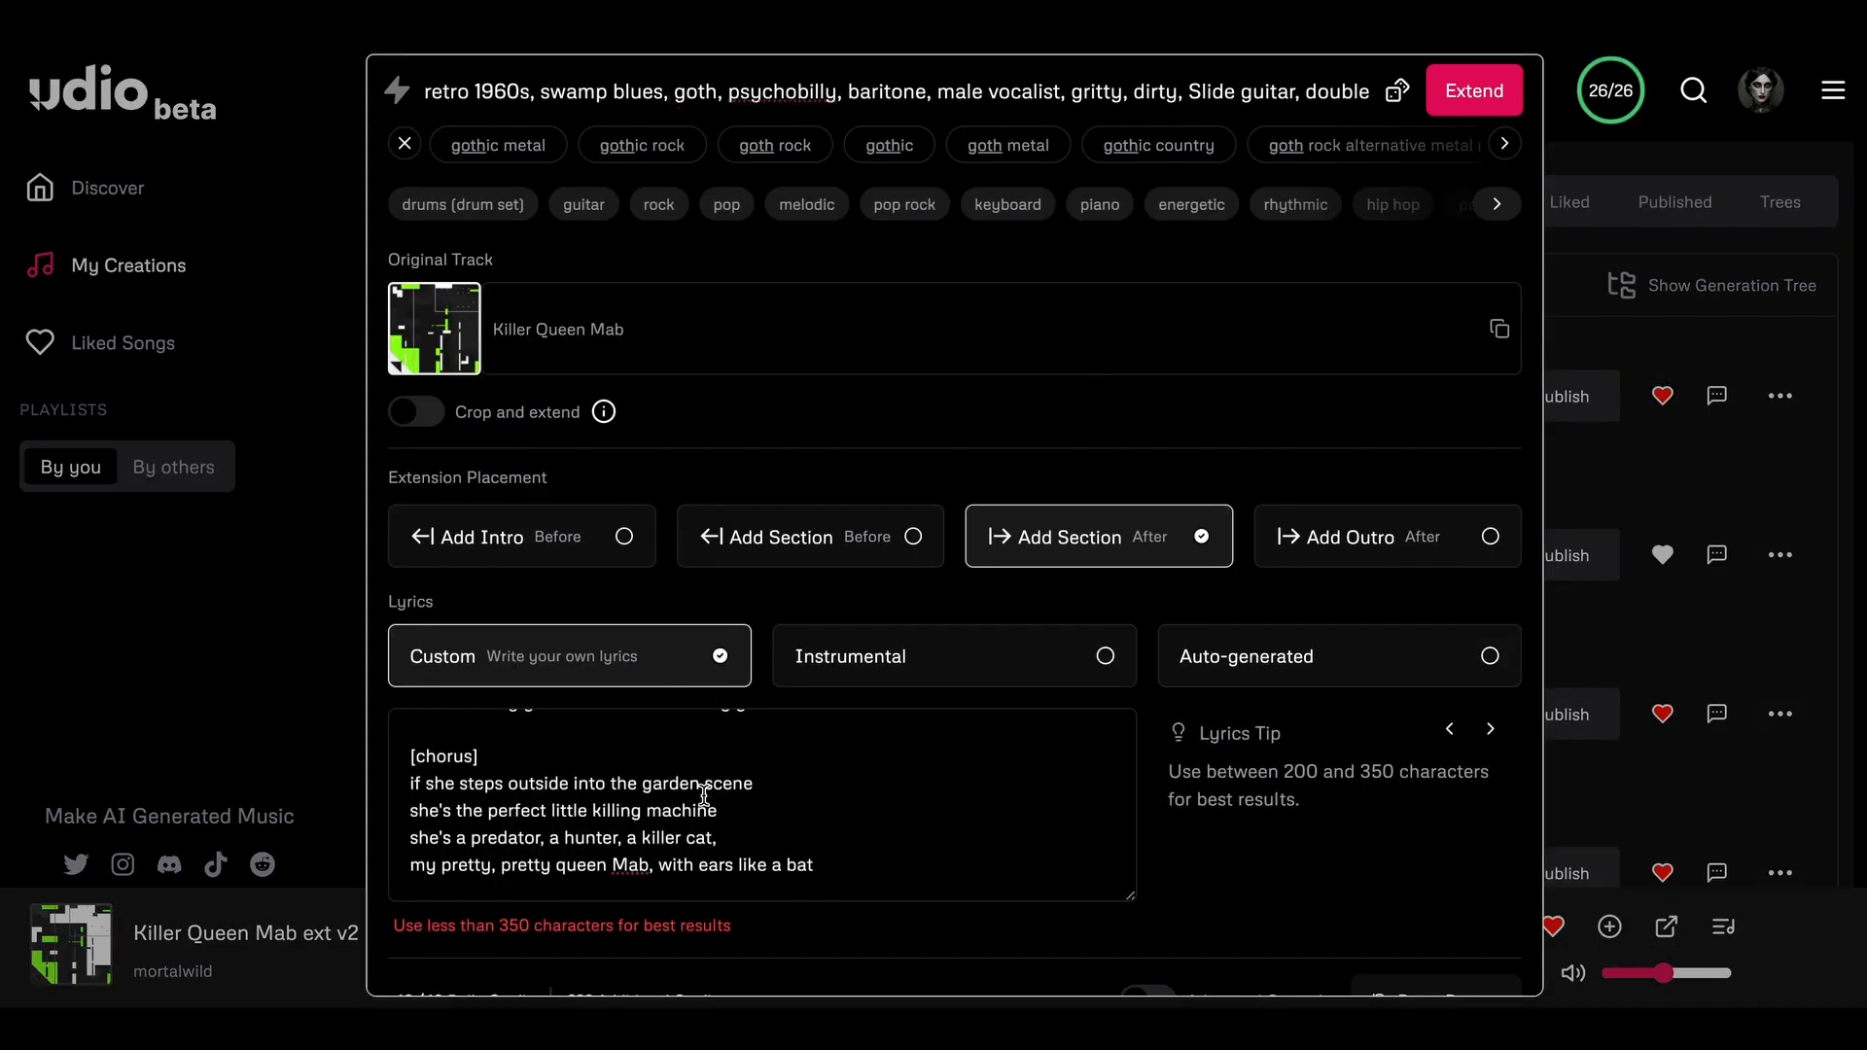
pyautogui.scroll(-2, 784, 775)
pyautogui.moveTo(496, 734); pyautogui.dragTo(404, 729)
pyautogui.press('BackSpace')
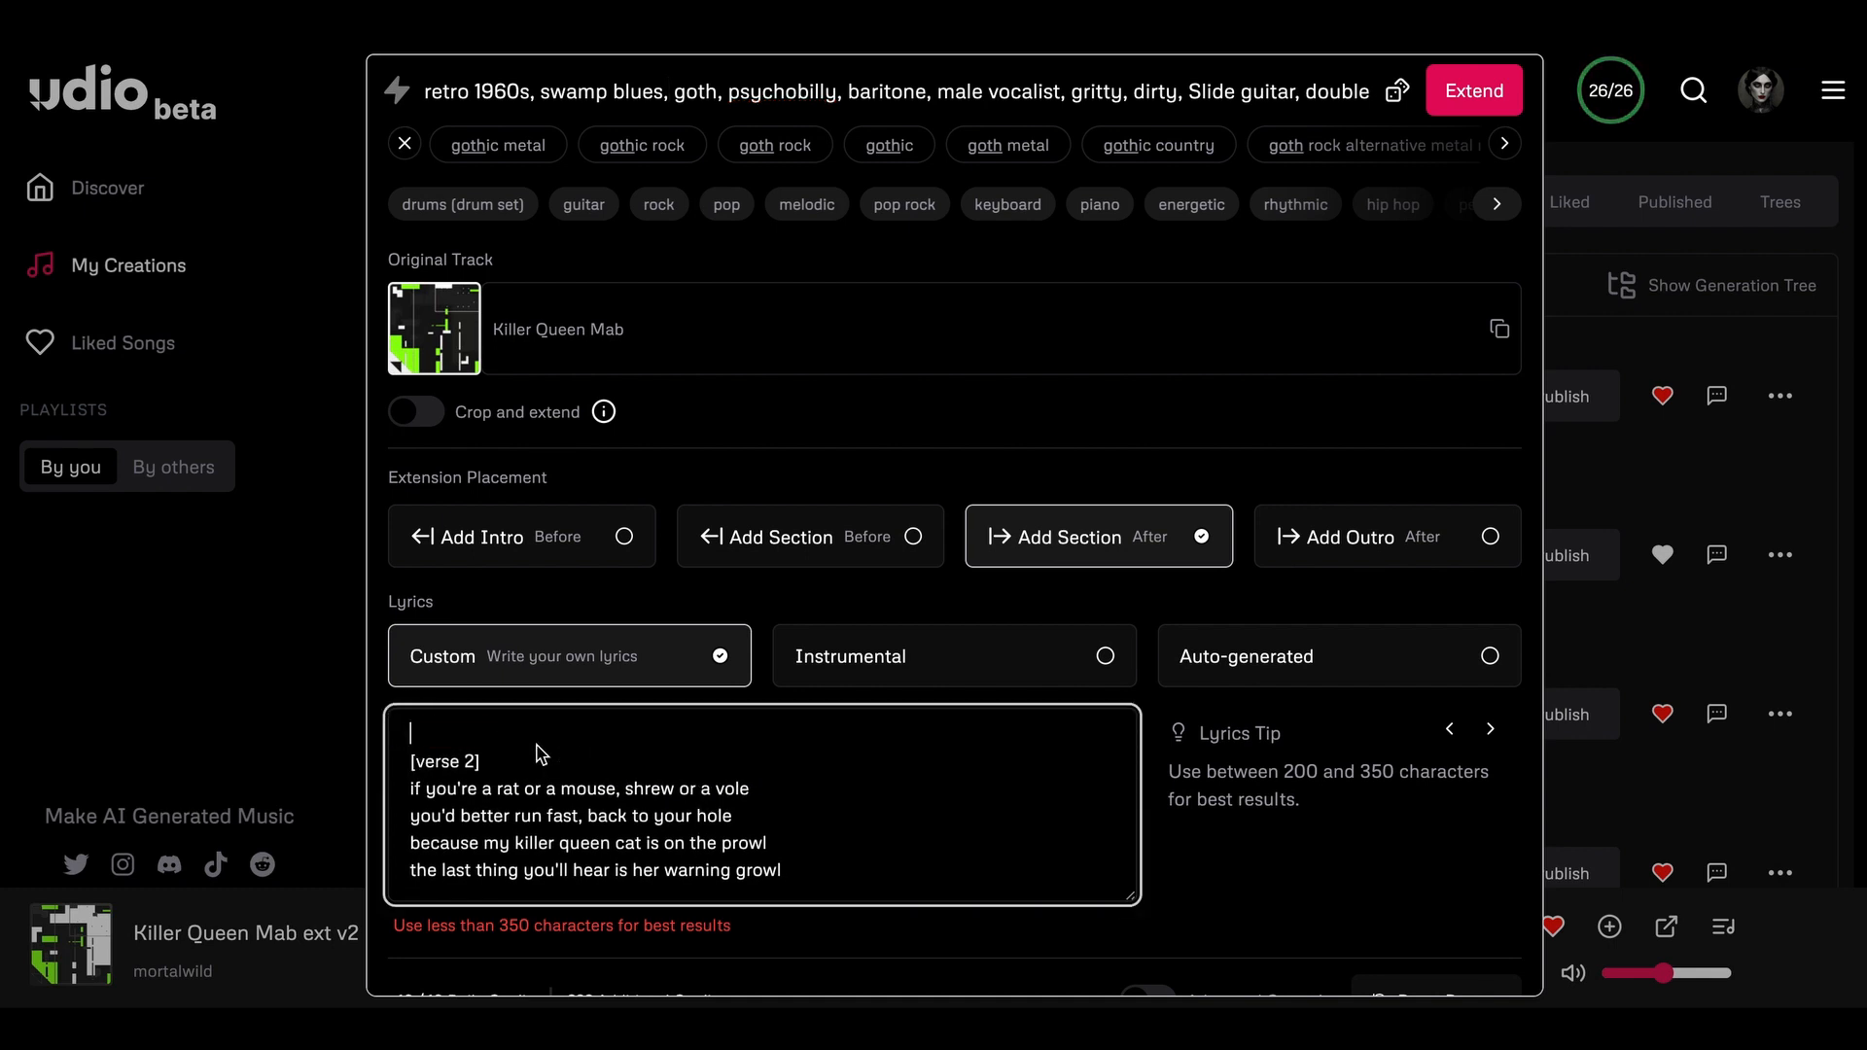
pyautogui.doubleClick(468, 767)
pyautogui.press('BackSpace')
pyautogui.press('BackSpace')
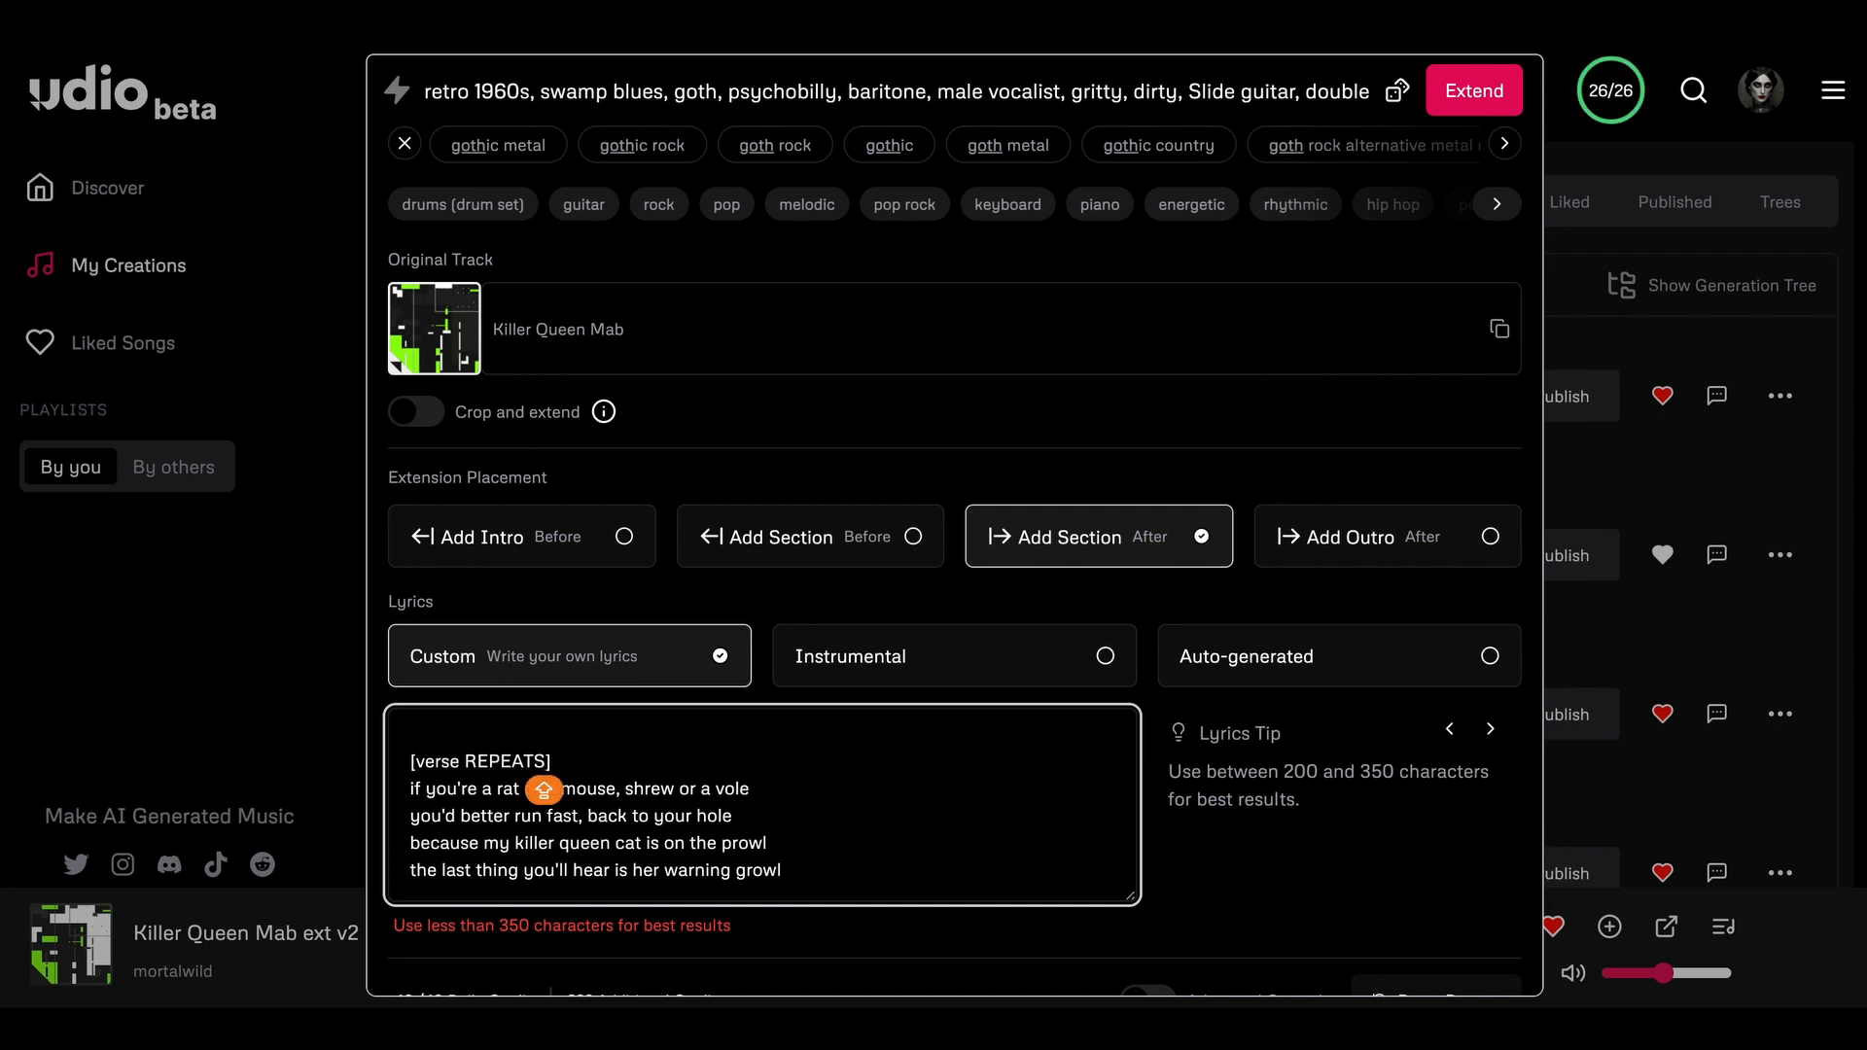
pyautogui.press('BackSpace')
pyautogui.press('BackSpace')
pyautogui.press('BackSpace')
pyautogui.press('BackSpace')
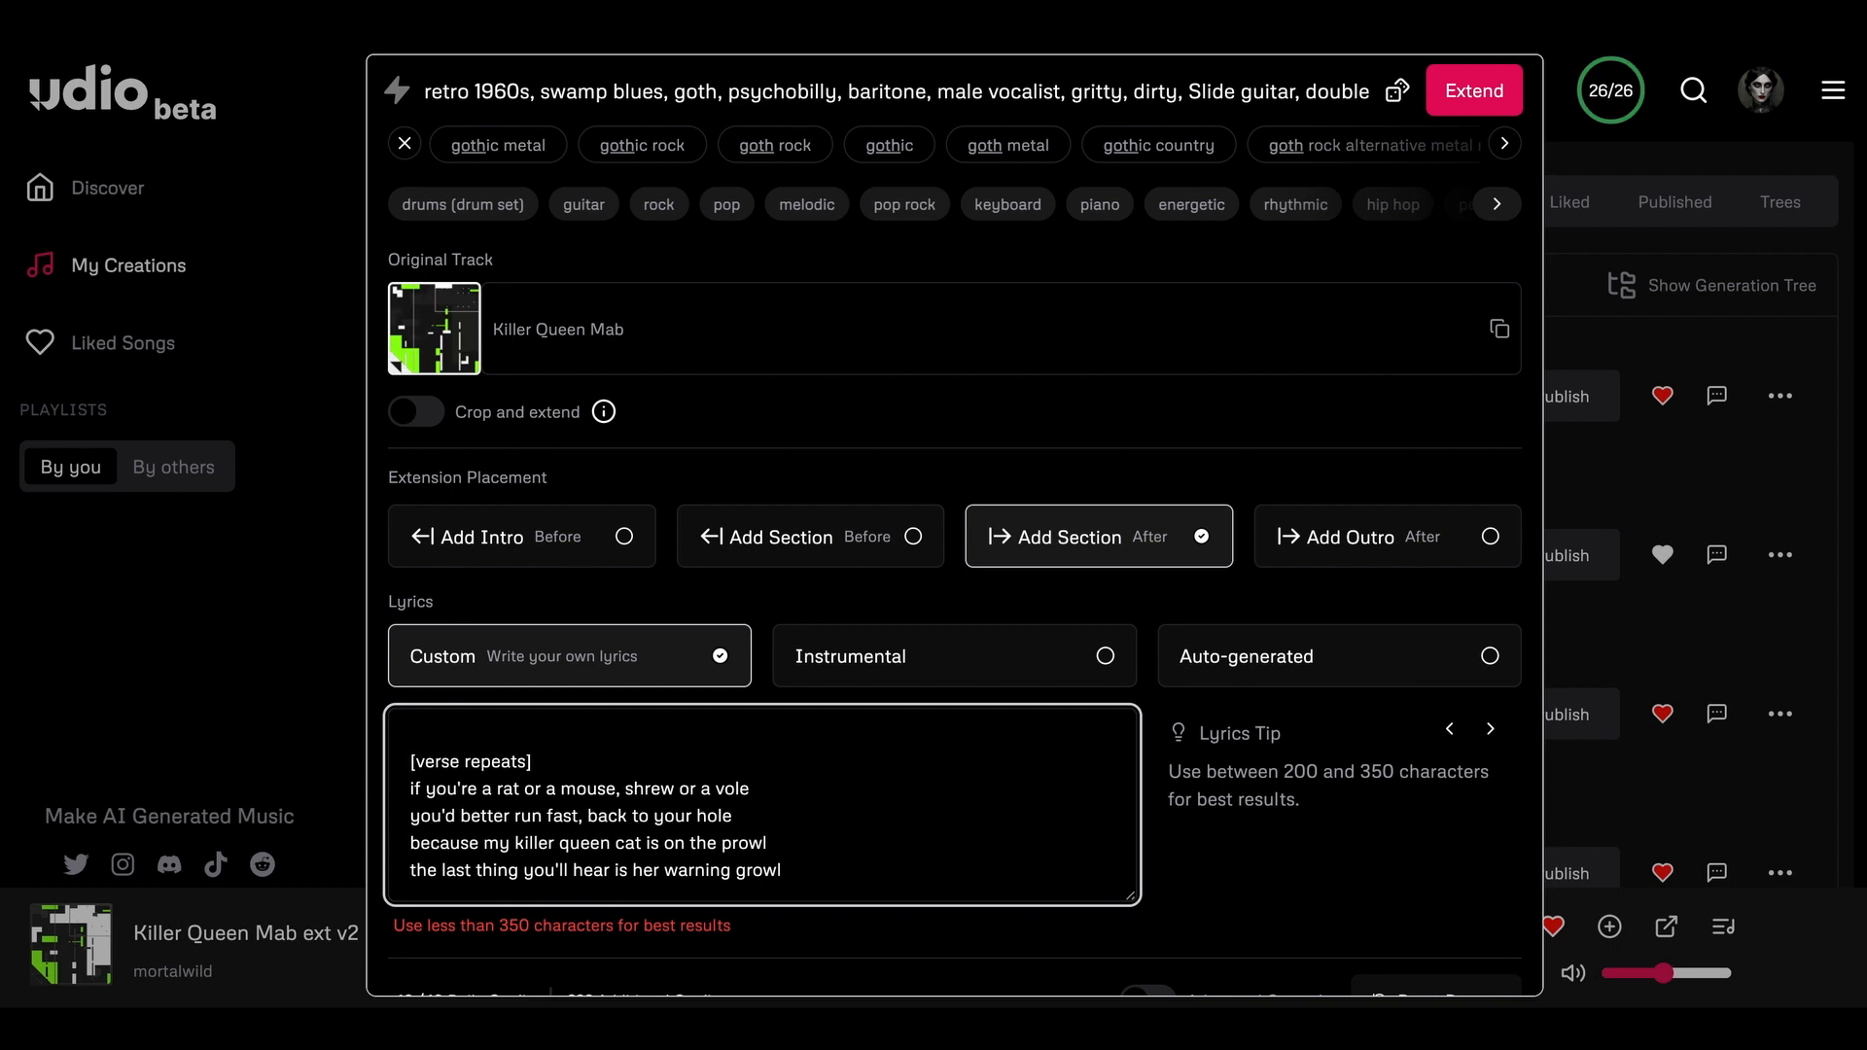
# - Check the rest of the custom lyrics and generate another pair of extensions
pyautogui.scroll(-3, 754, 843)
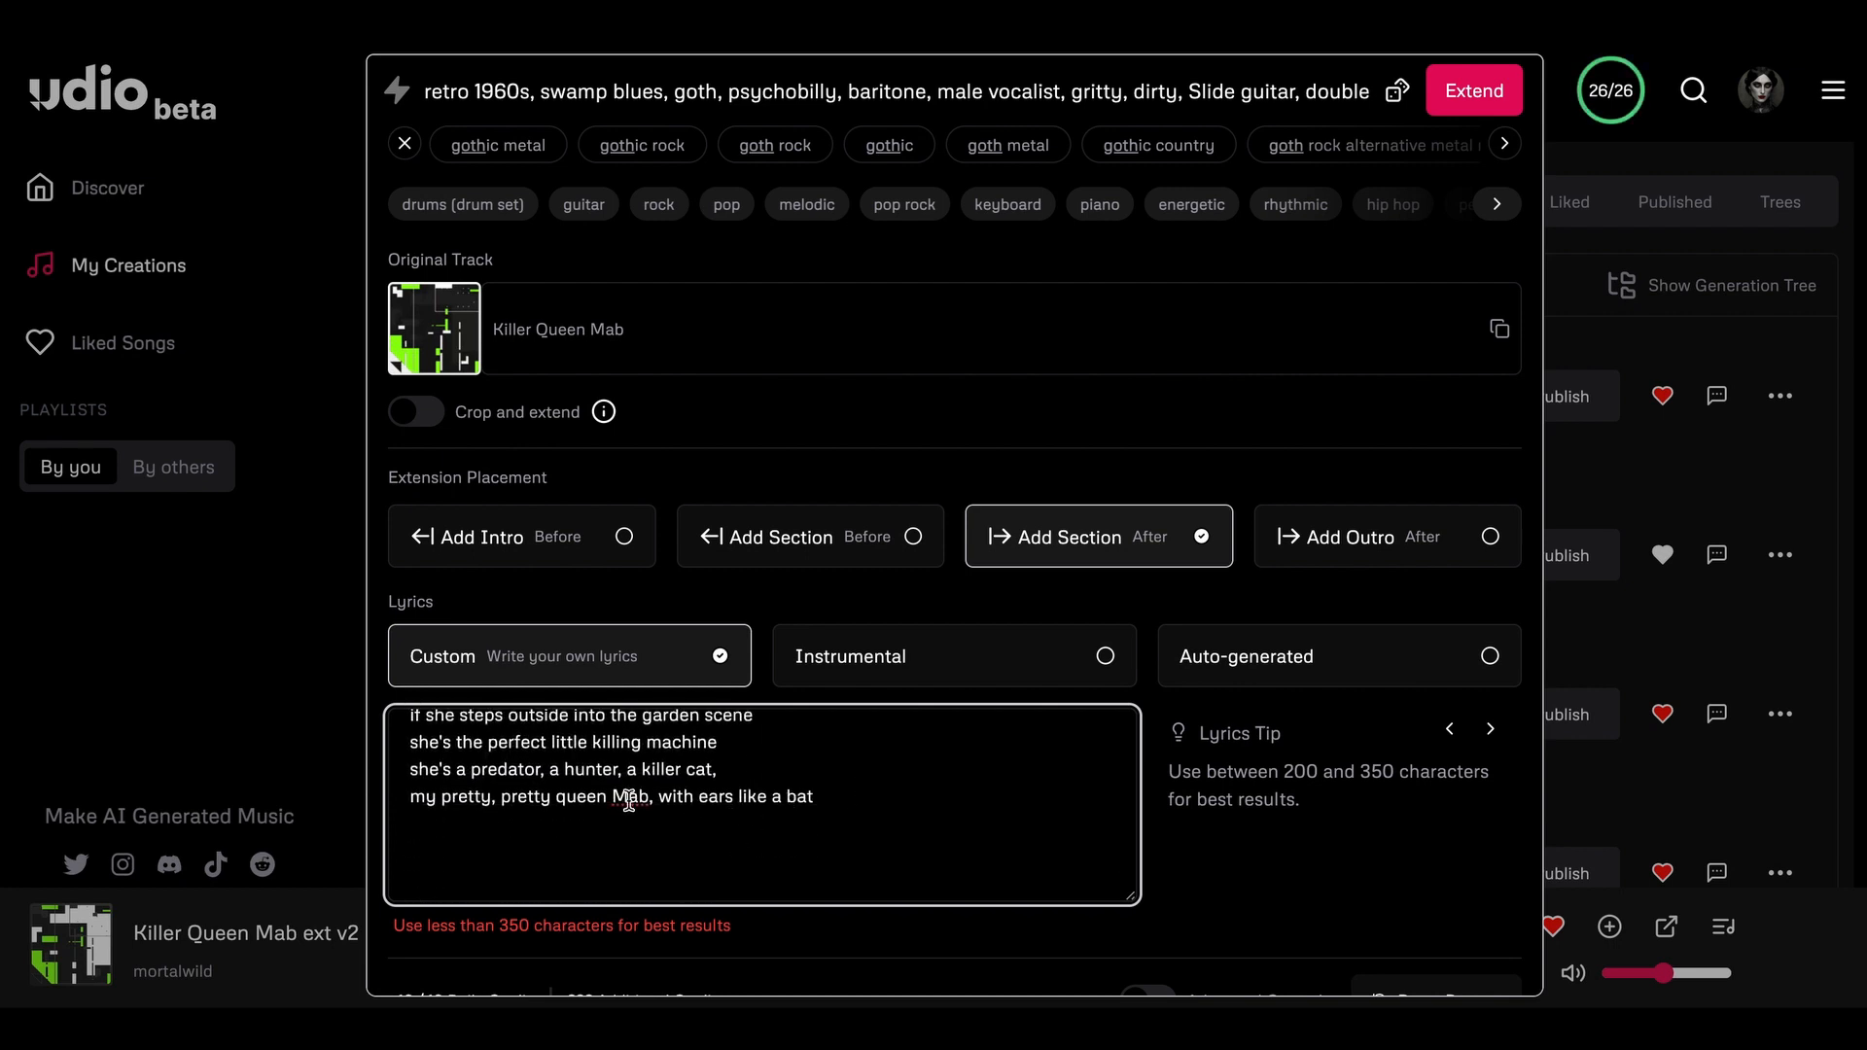
pyautogui.scroll(-5, 667, 771)
pyautogui.scroll(5, 667, 771)
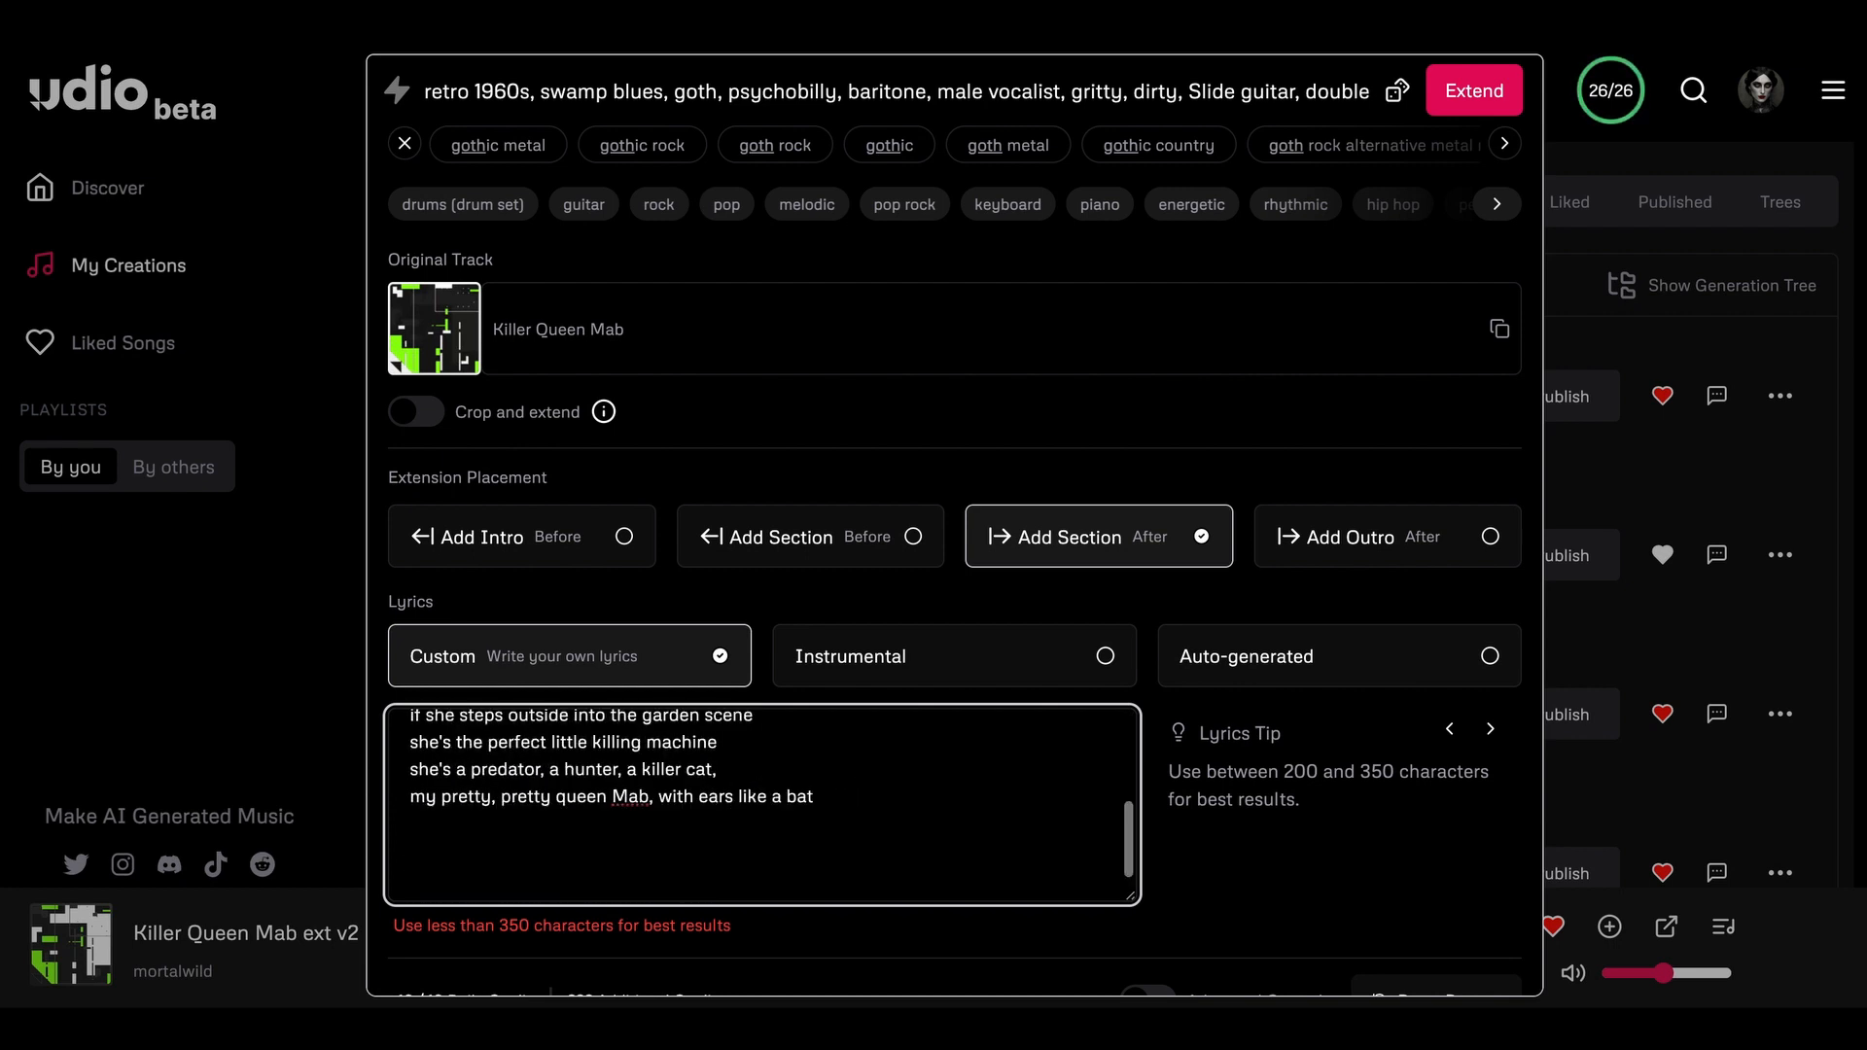
pyautogui.click(1462, 85)
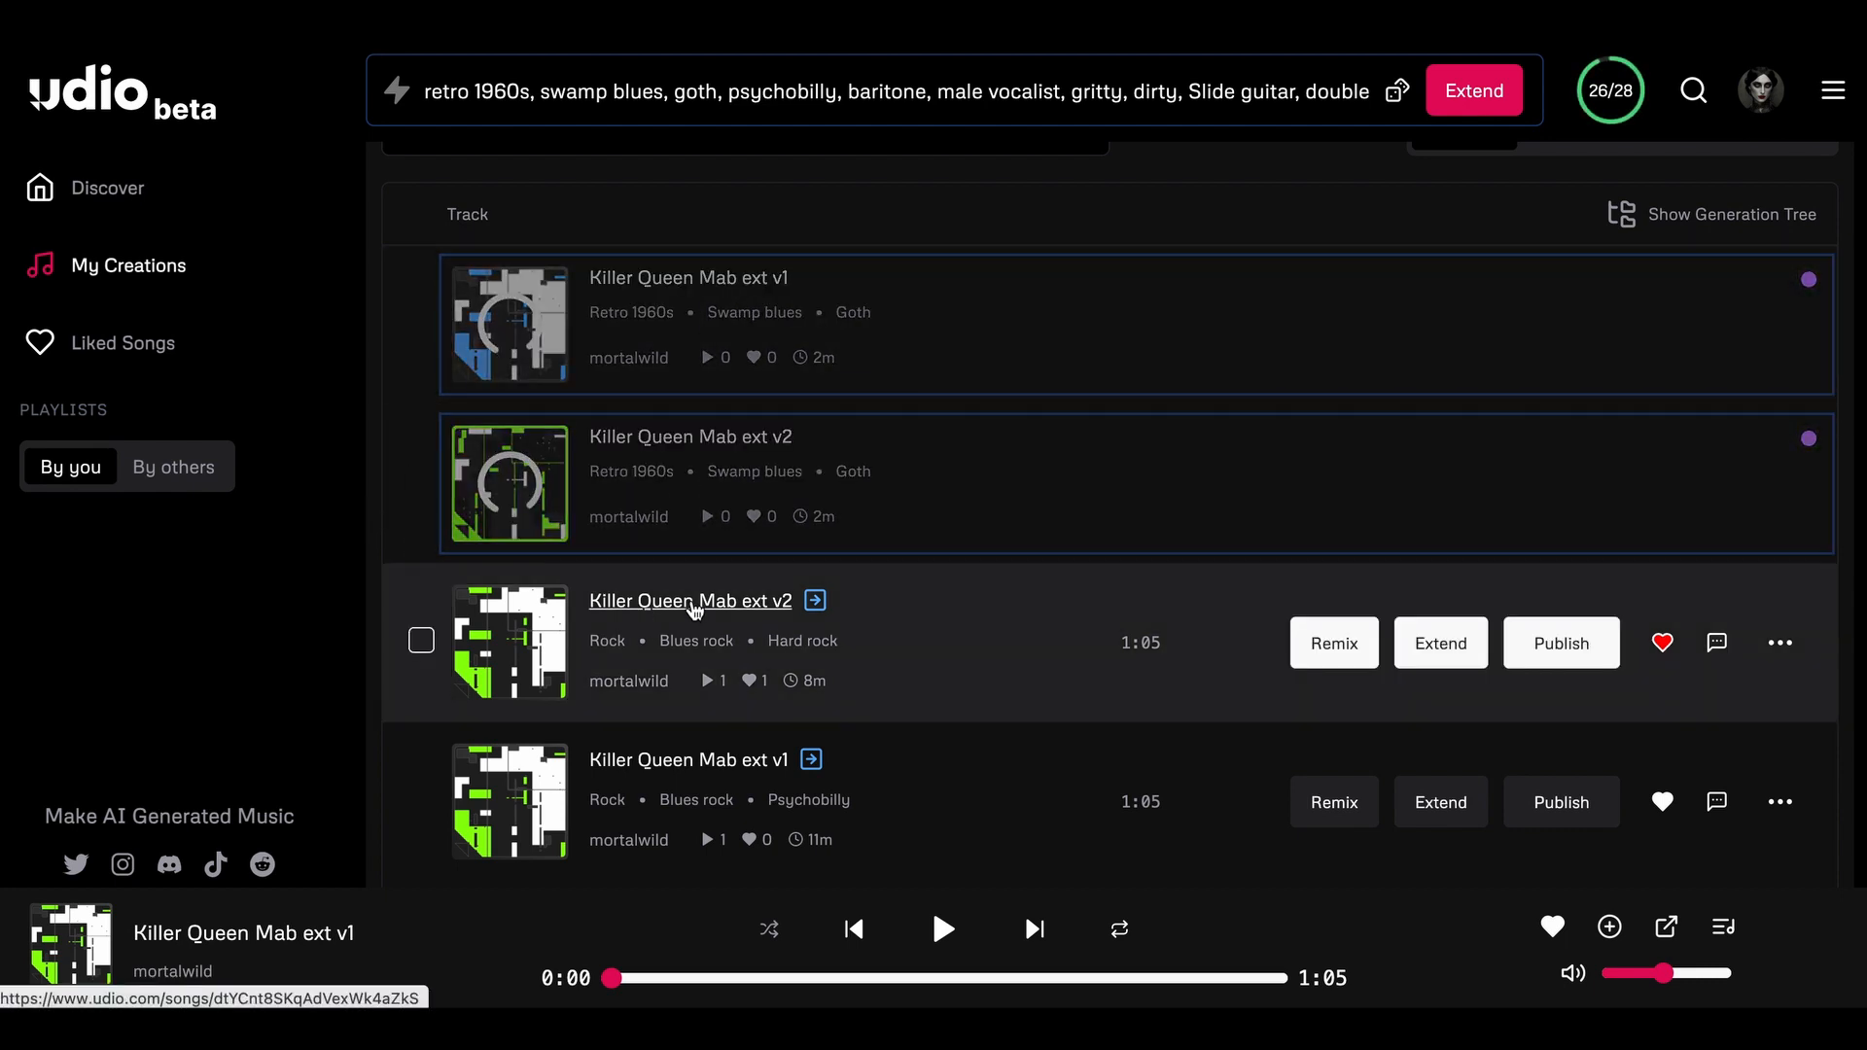
# - Rename the liked hard rock "Killer Queen Mab ext v2" as "Killer Queen Mab Vs 1/2" and save the change
pyautogui.click(792, 603)
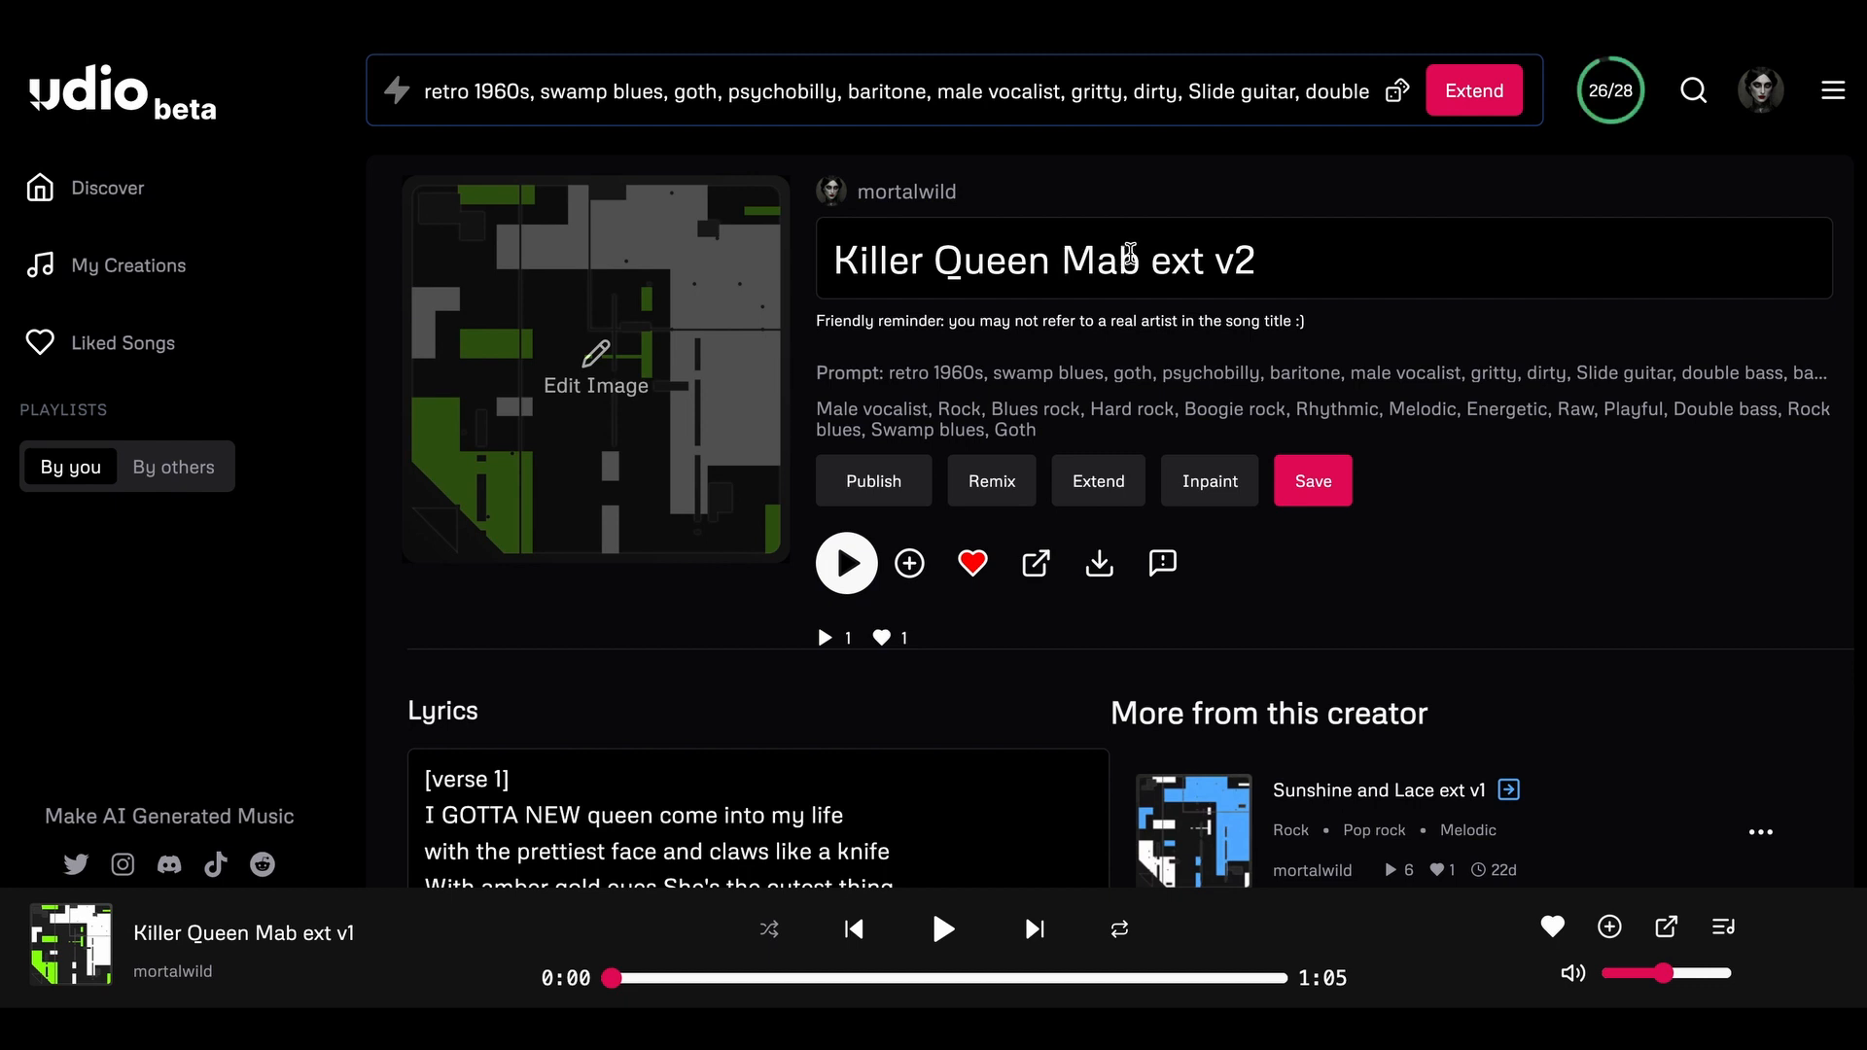
pyautogui.moveTo(1148, 255); pyautogui.dragTo(1273, 256)
pyautogui.write('Vs 1/2')
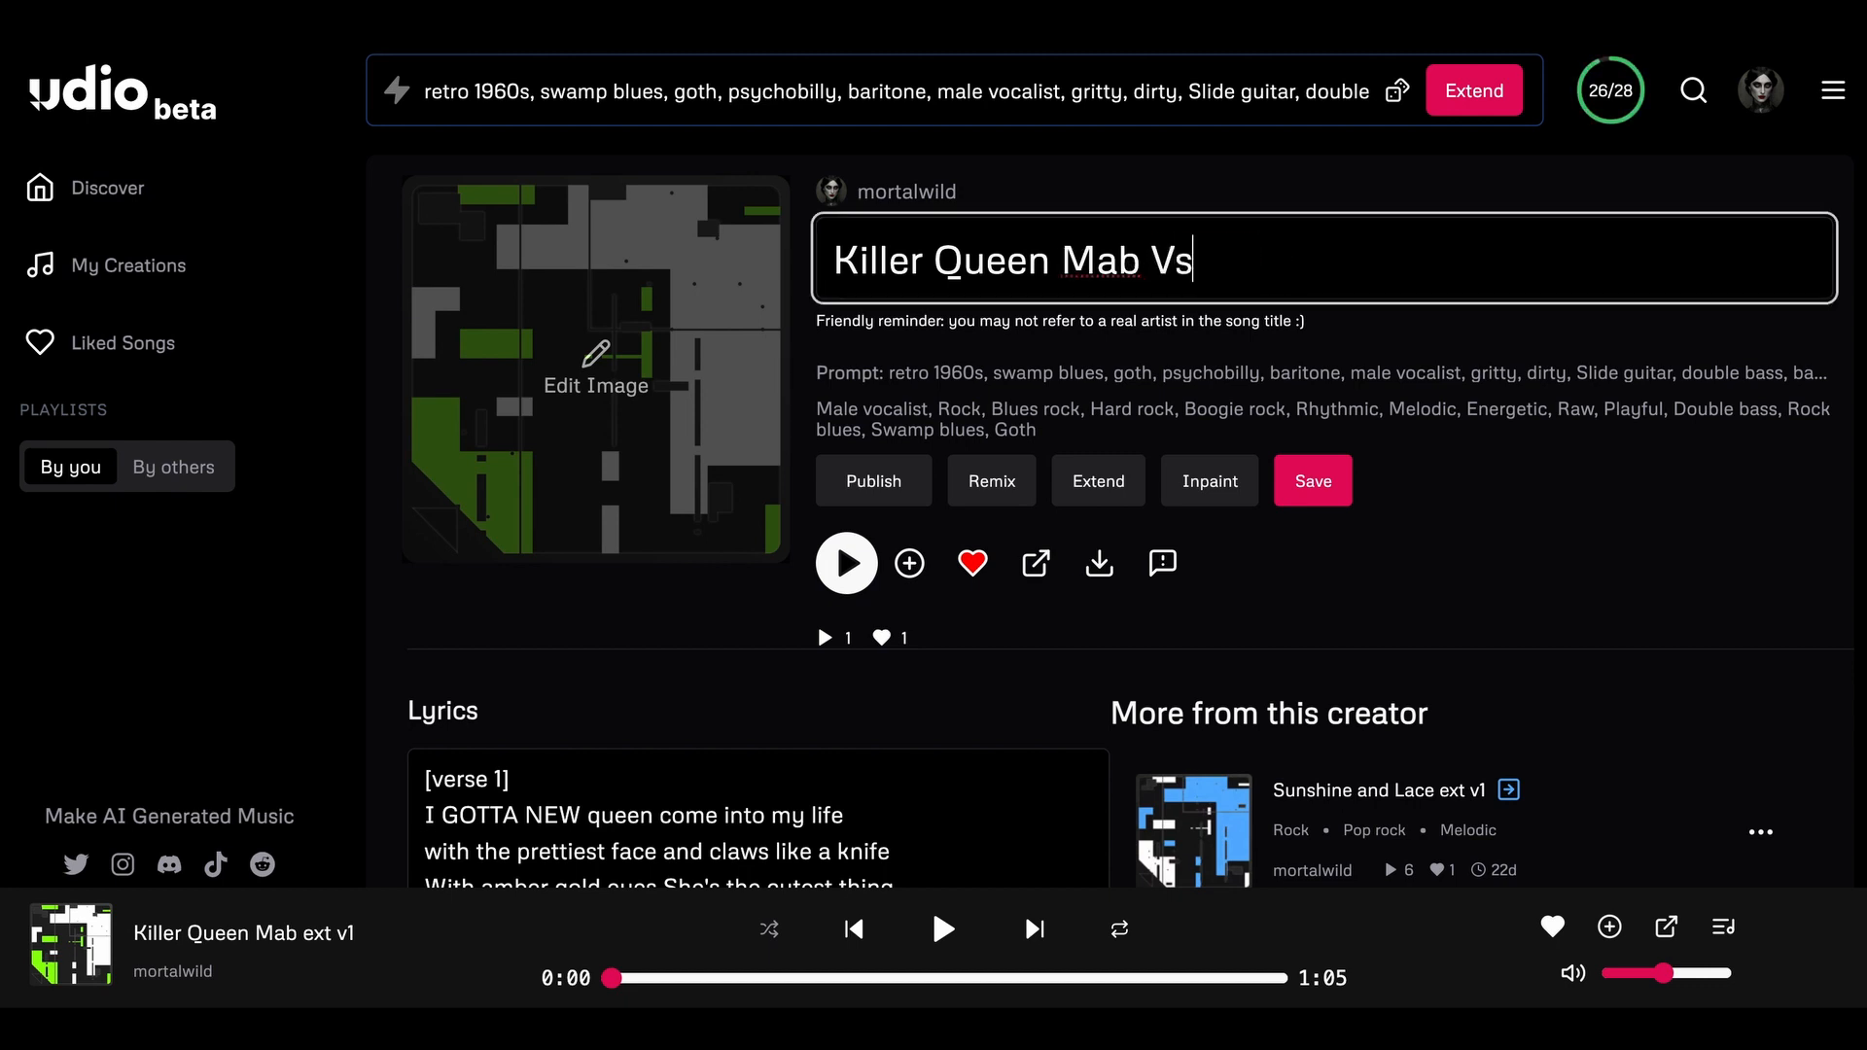
pyautogui.click(1325, 486)
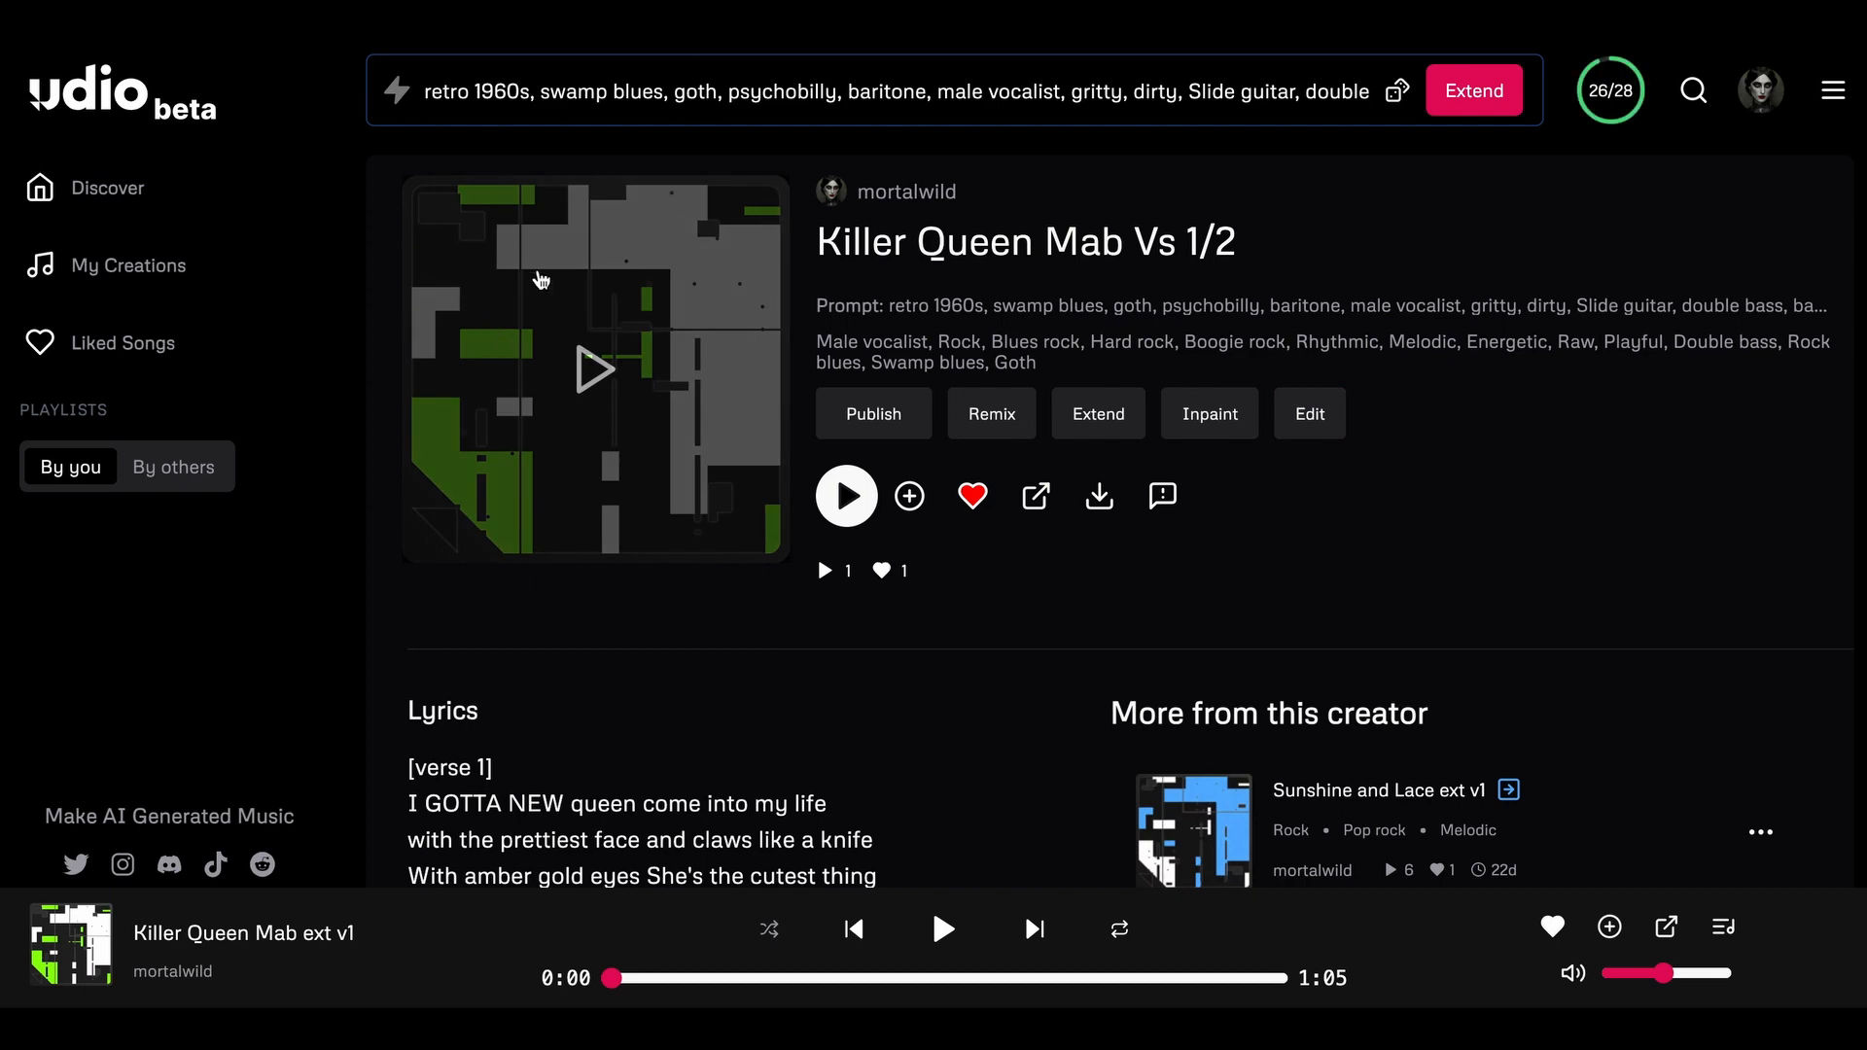
# - Put the renamed track in edit mode, view its cover art generation options, and close them without replacing the image
pyautogui.click(1318, 420)
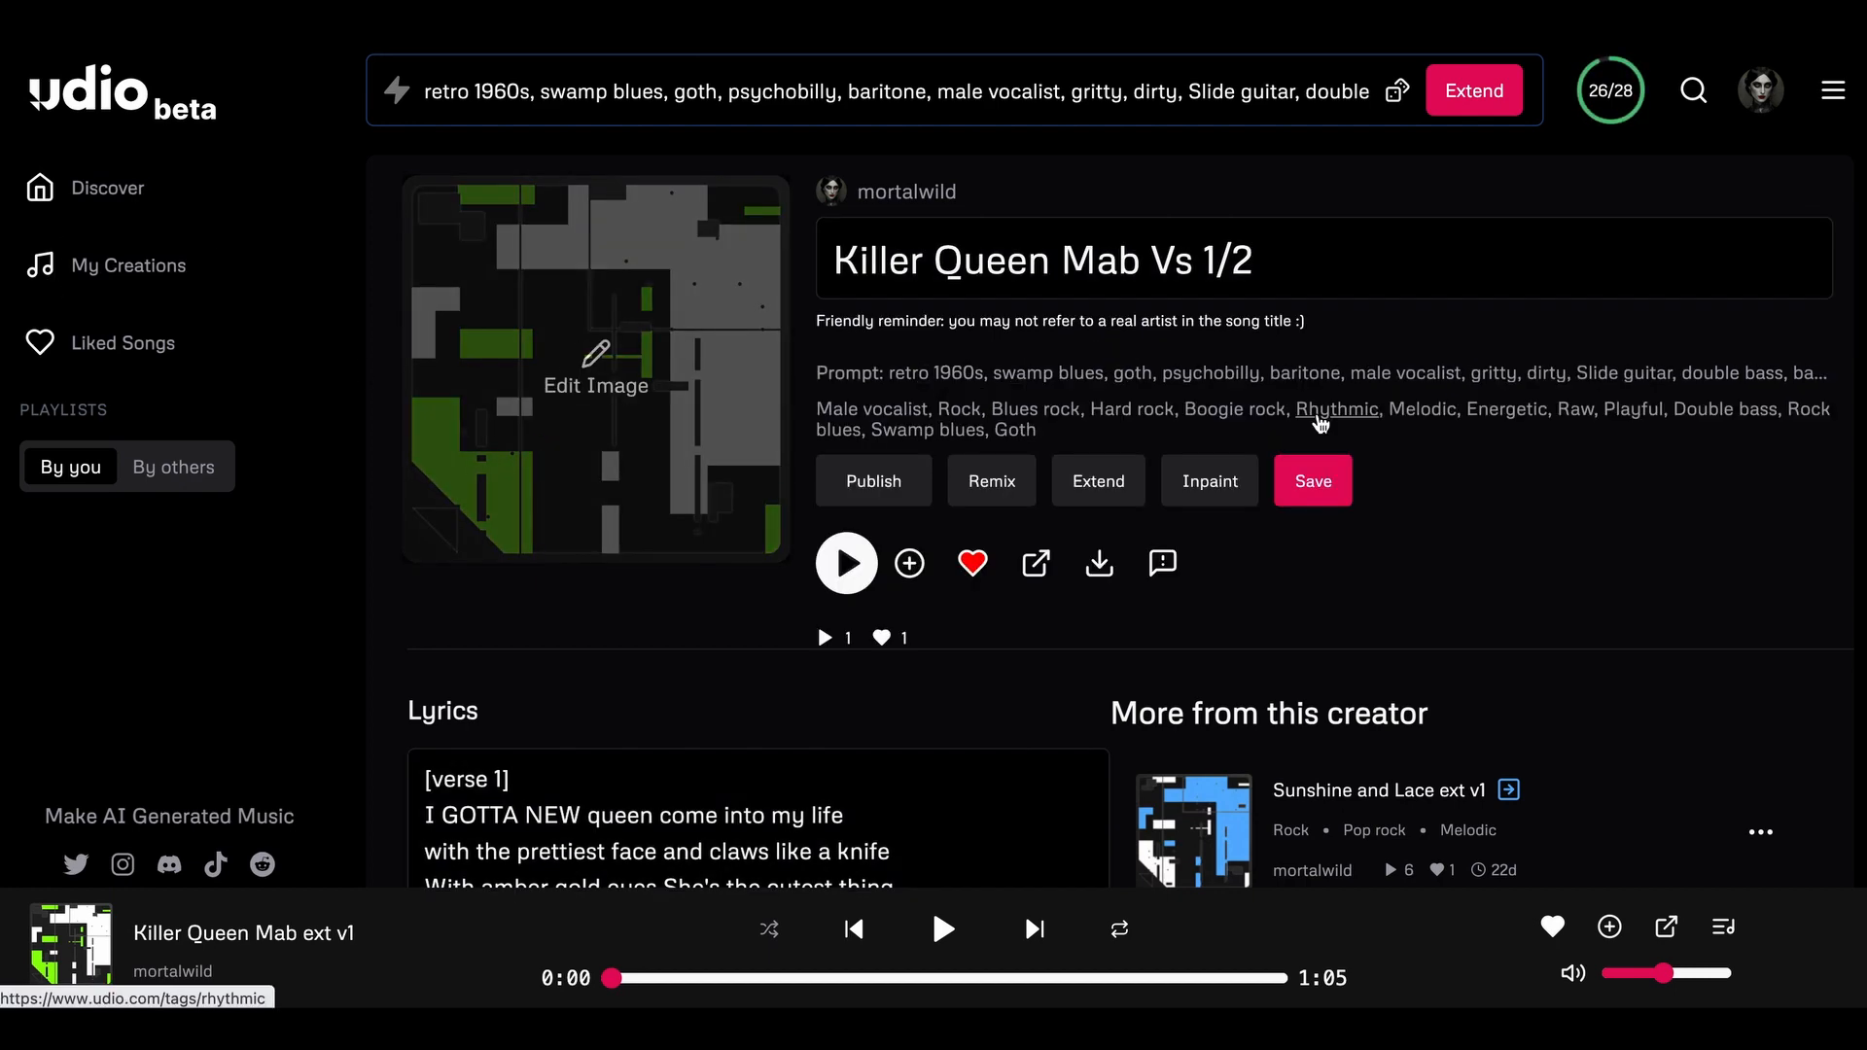
pyautogui.click(596, 360)
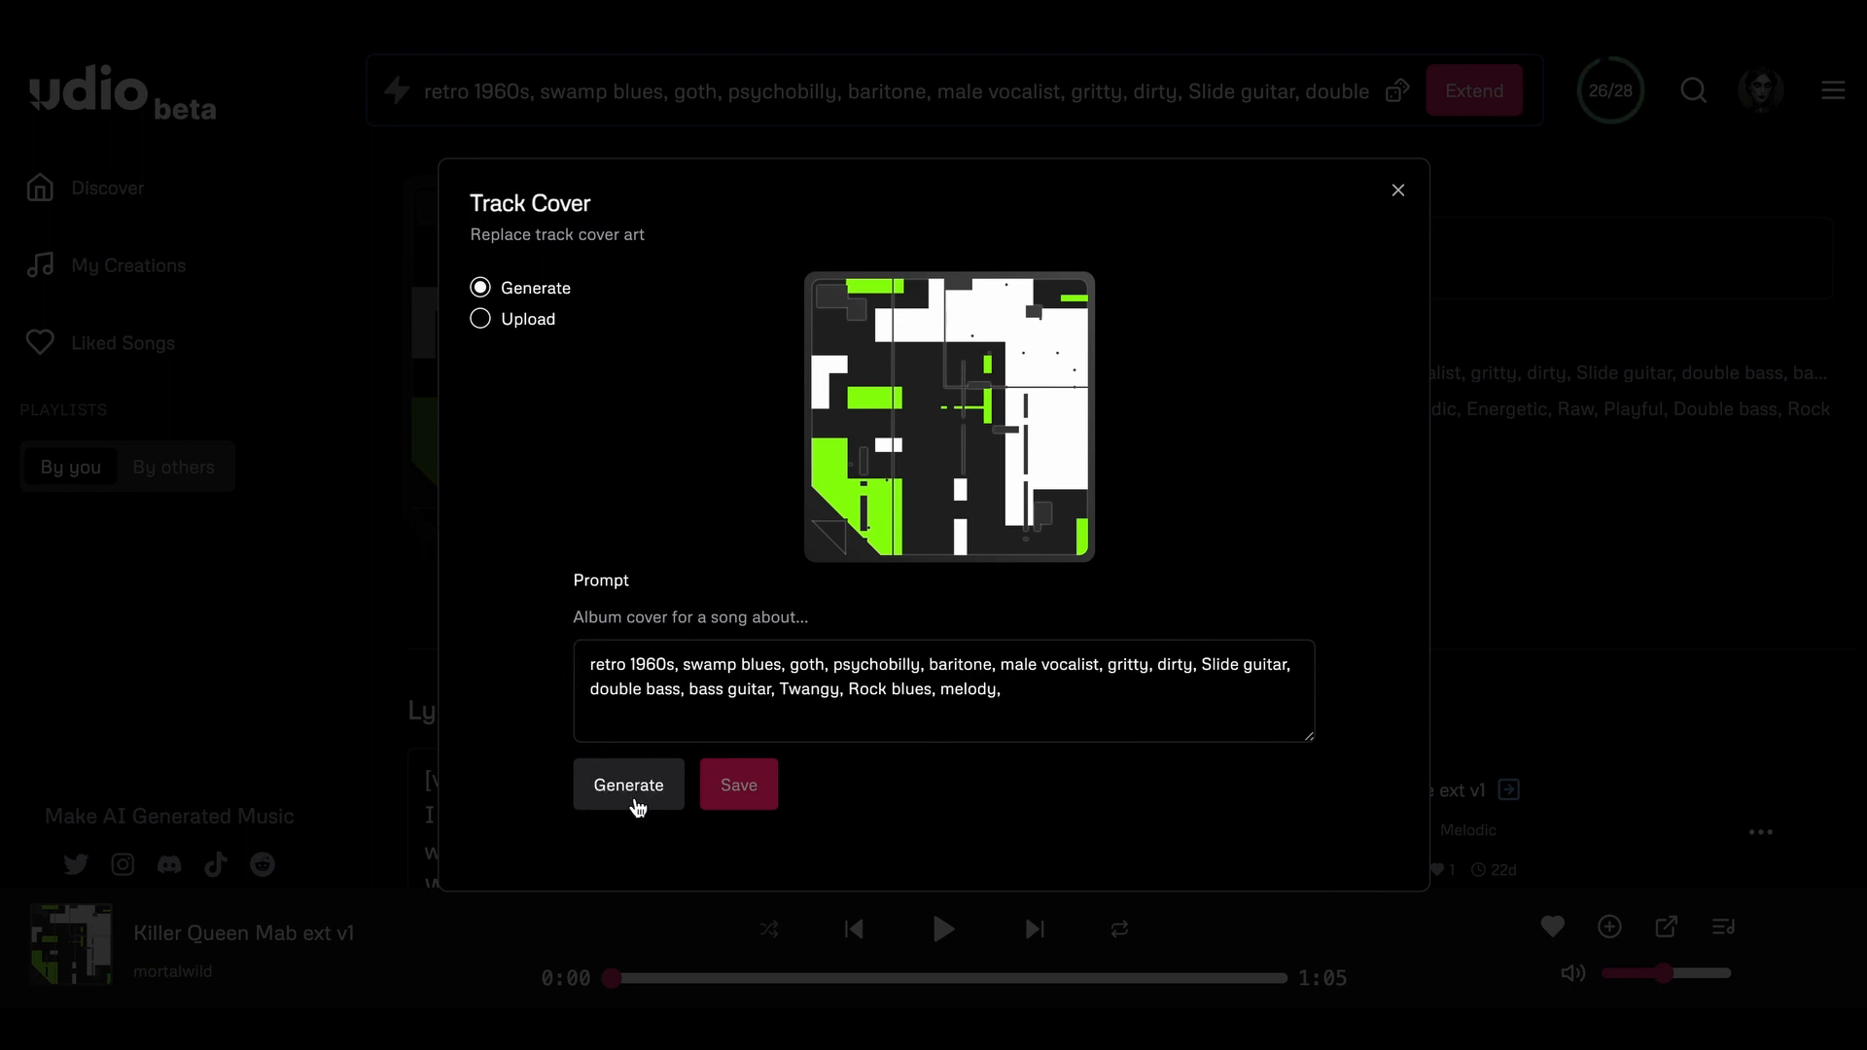
pyautogui.click(1397, 191)
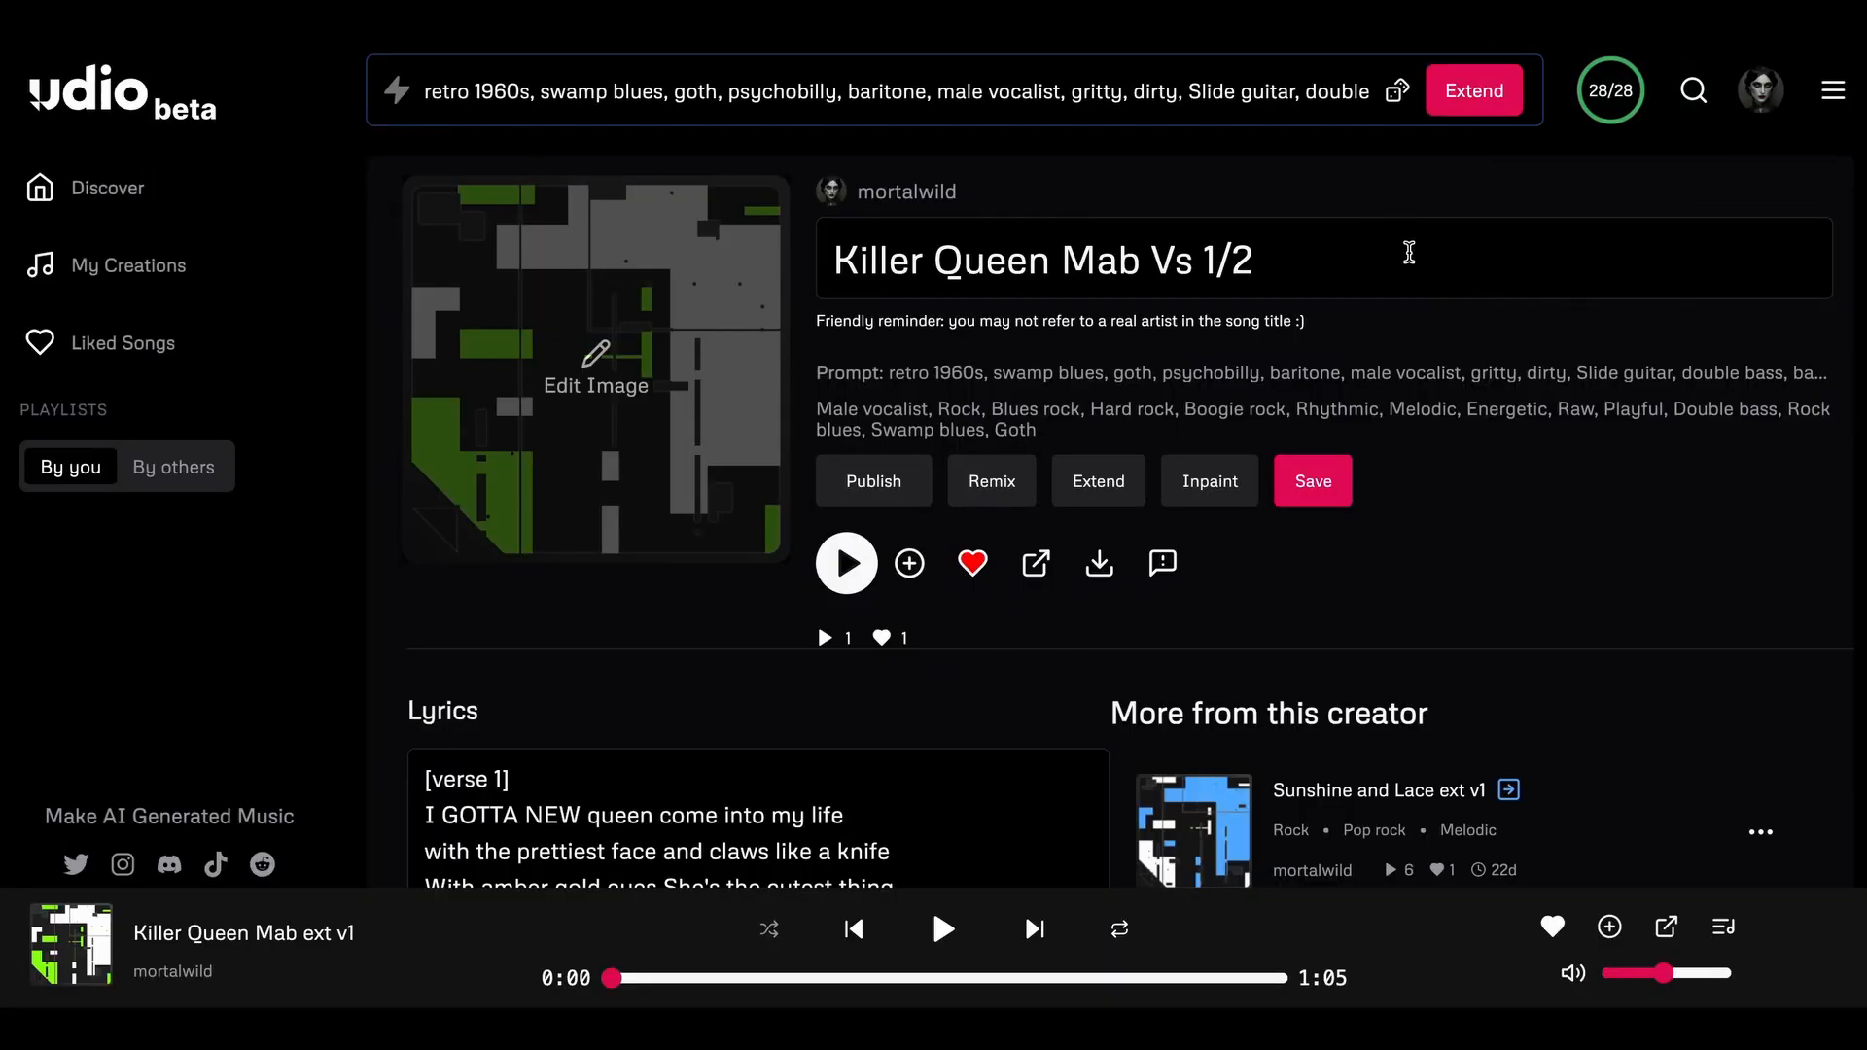
# - Read through the full lyrics on the "Killer Queen Mab Vs 1/2" page and view its download options
pyautogui.scroll(-1, 1468, 467)
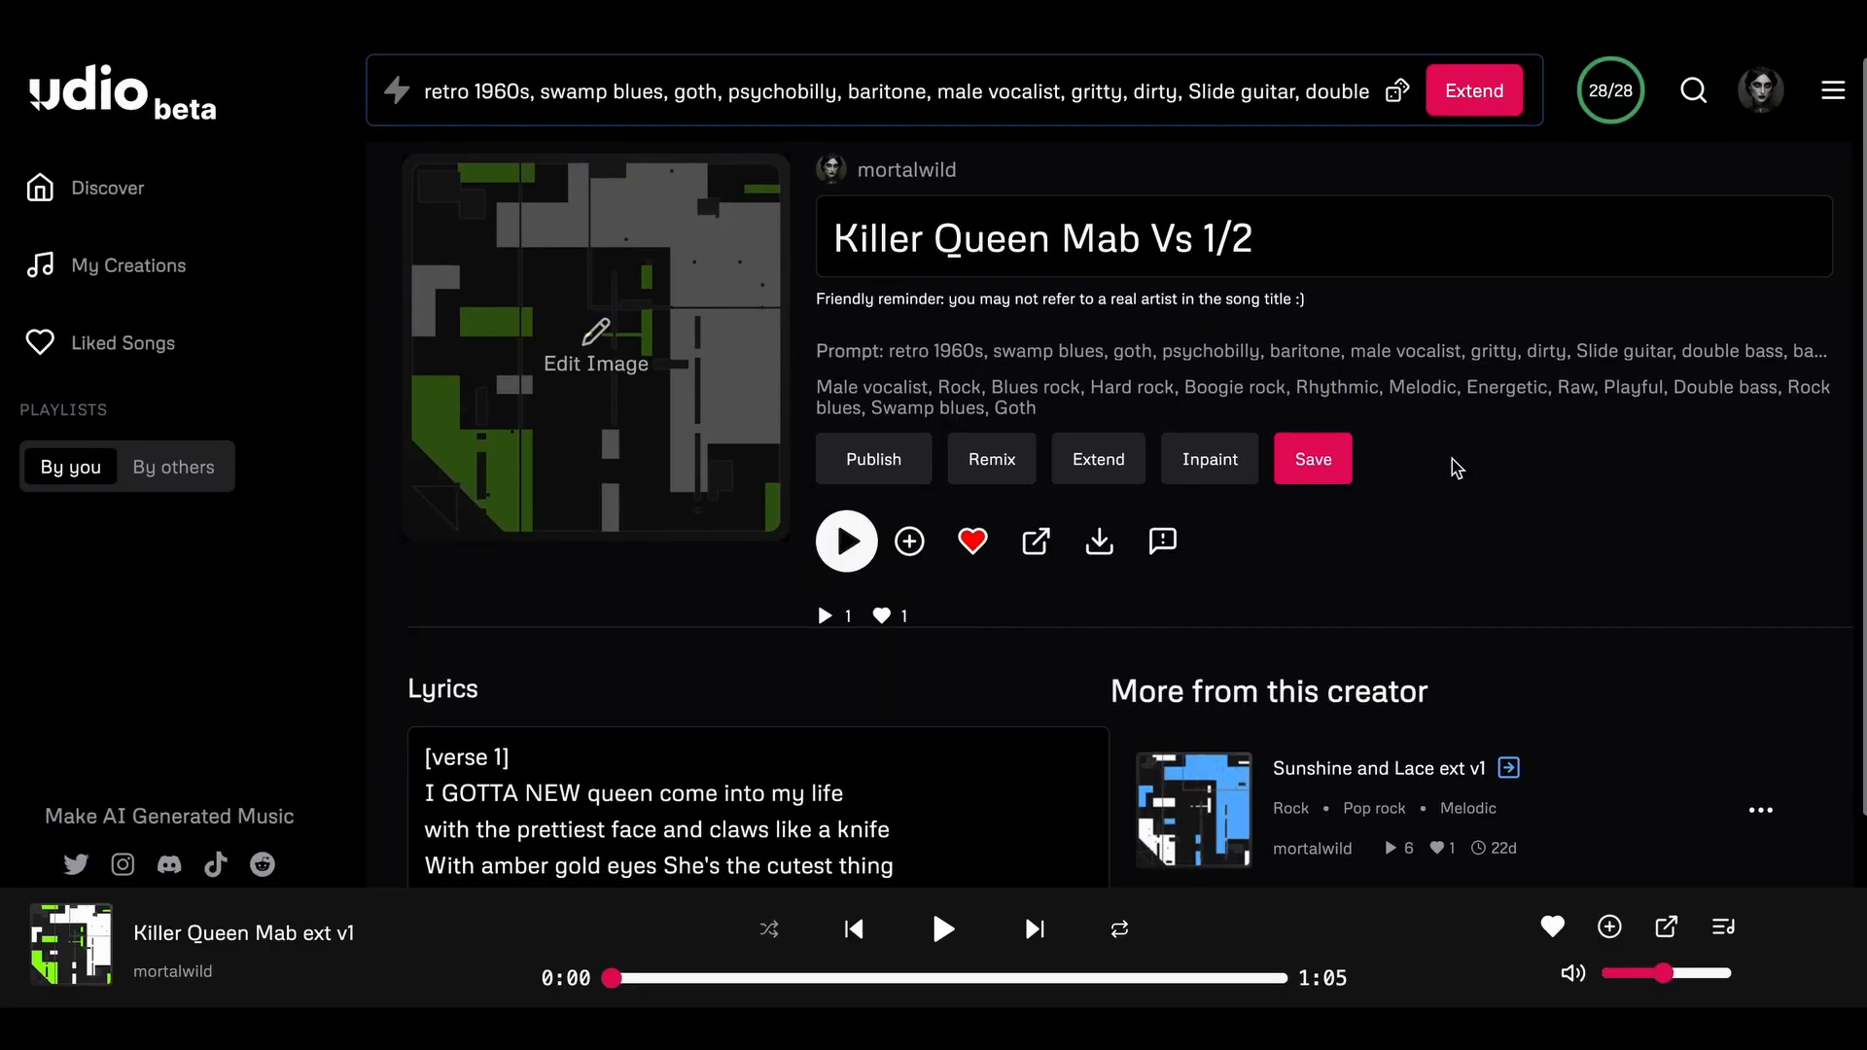
pyautogui.scroll(-2, 1455, 467)
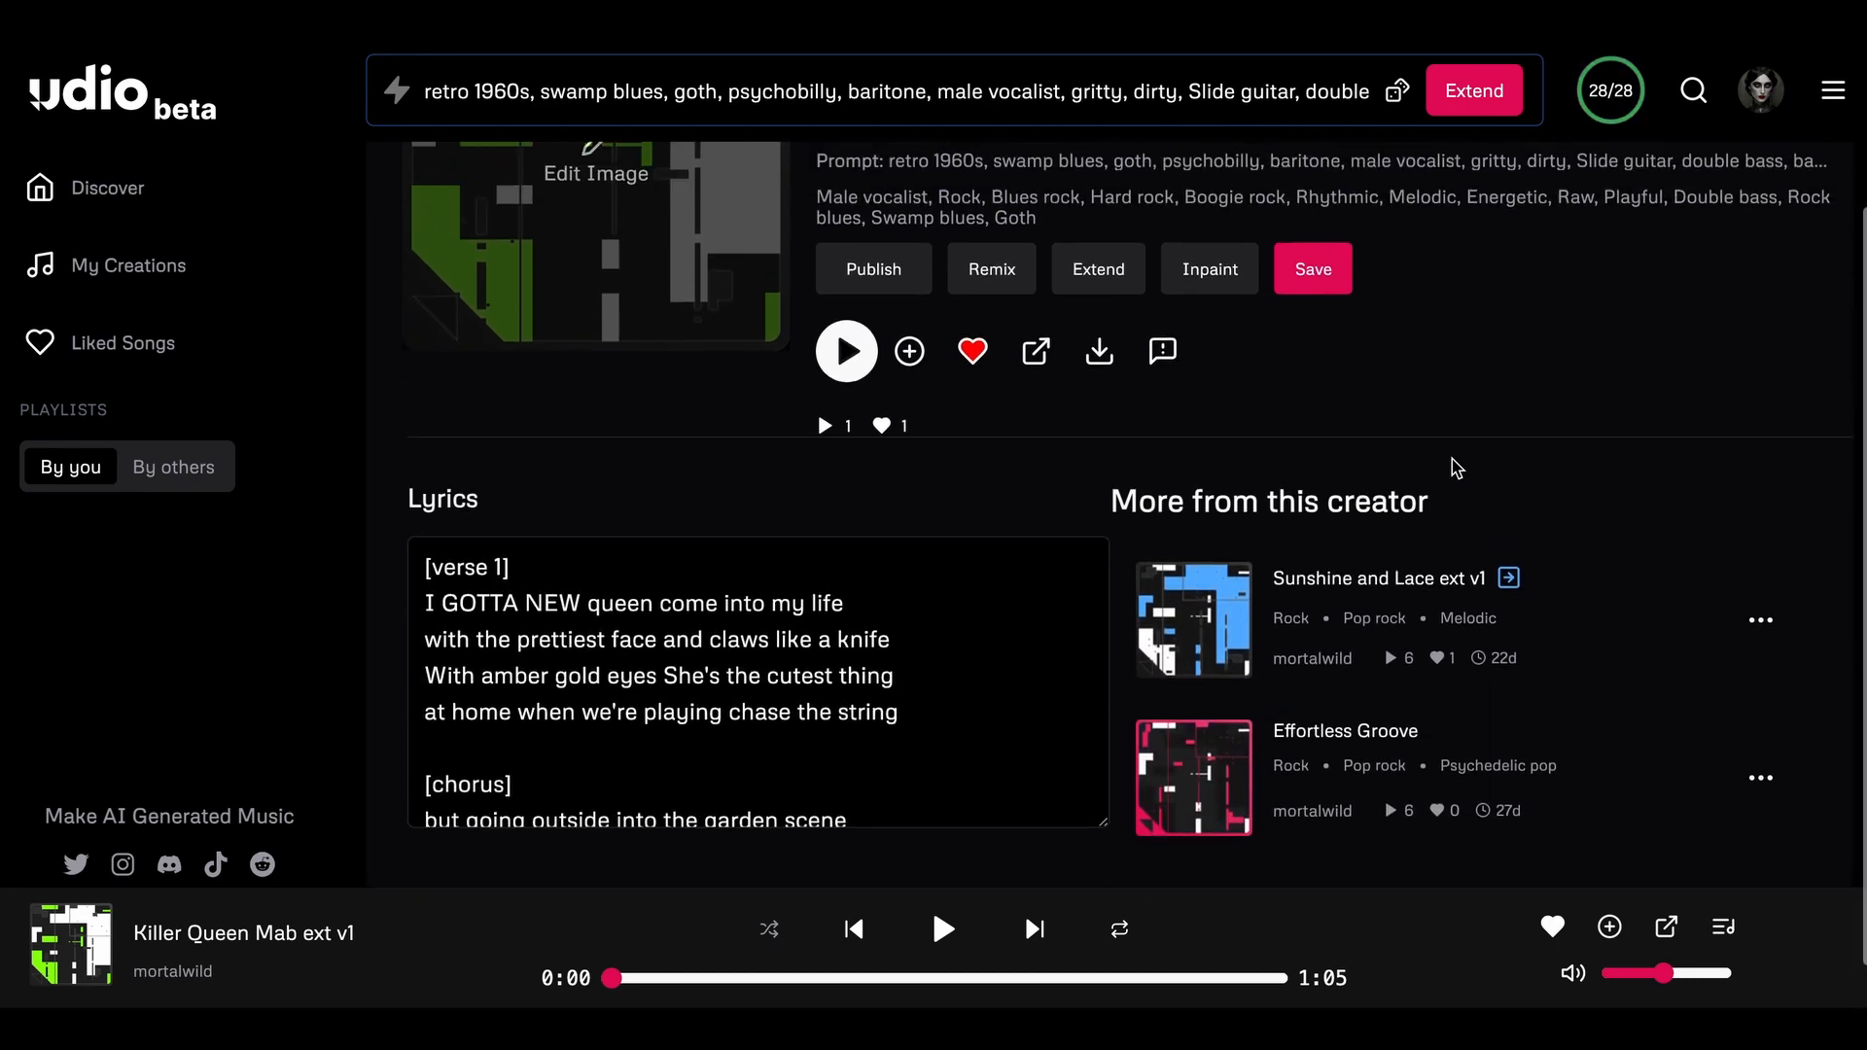
pyautogui.scroll(2, 1454, 466)
pyautogui.scroll(-2, 1453, 467)
pyautogui.scroll(-3, 675, 662)
pyautogui.scroll(5, 675, 661)
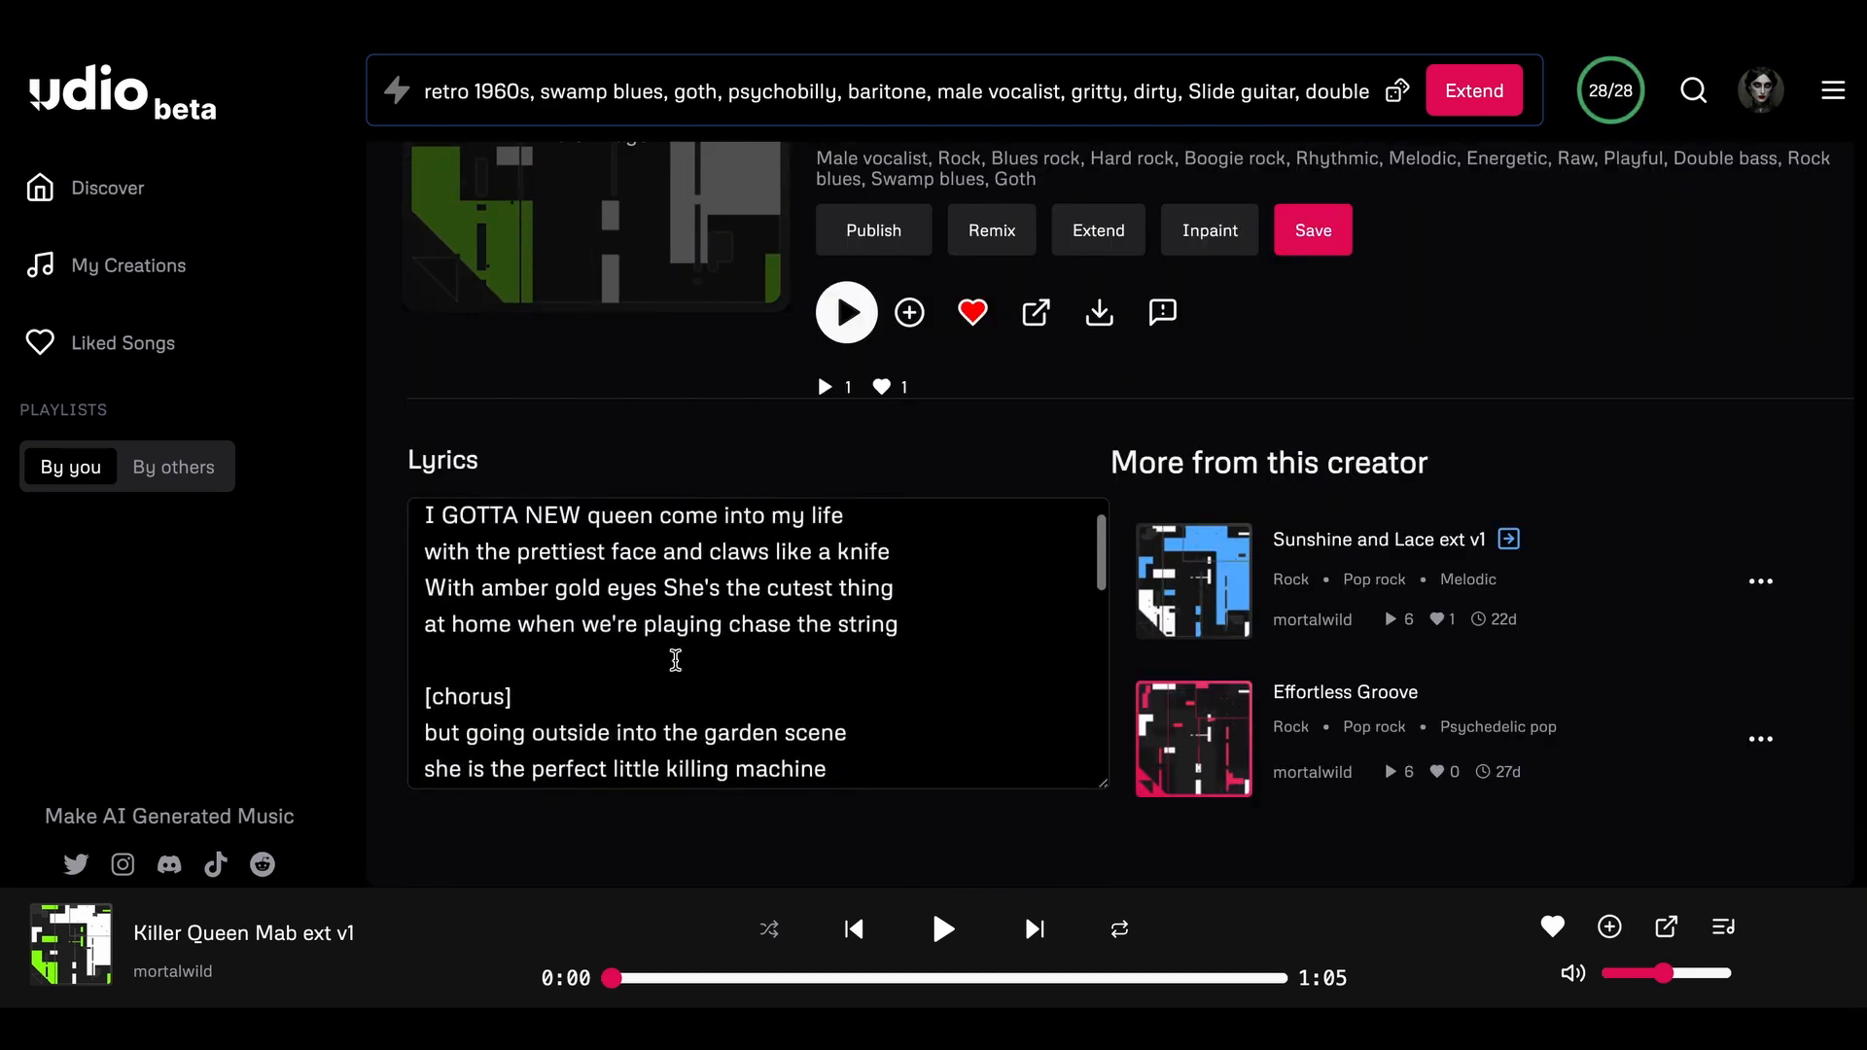
pyautogui.scroll(-3, 675, 661)
pyautogui.scroll(-4, 675, 661)
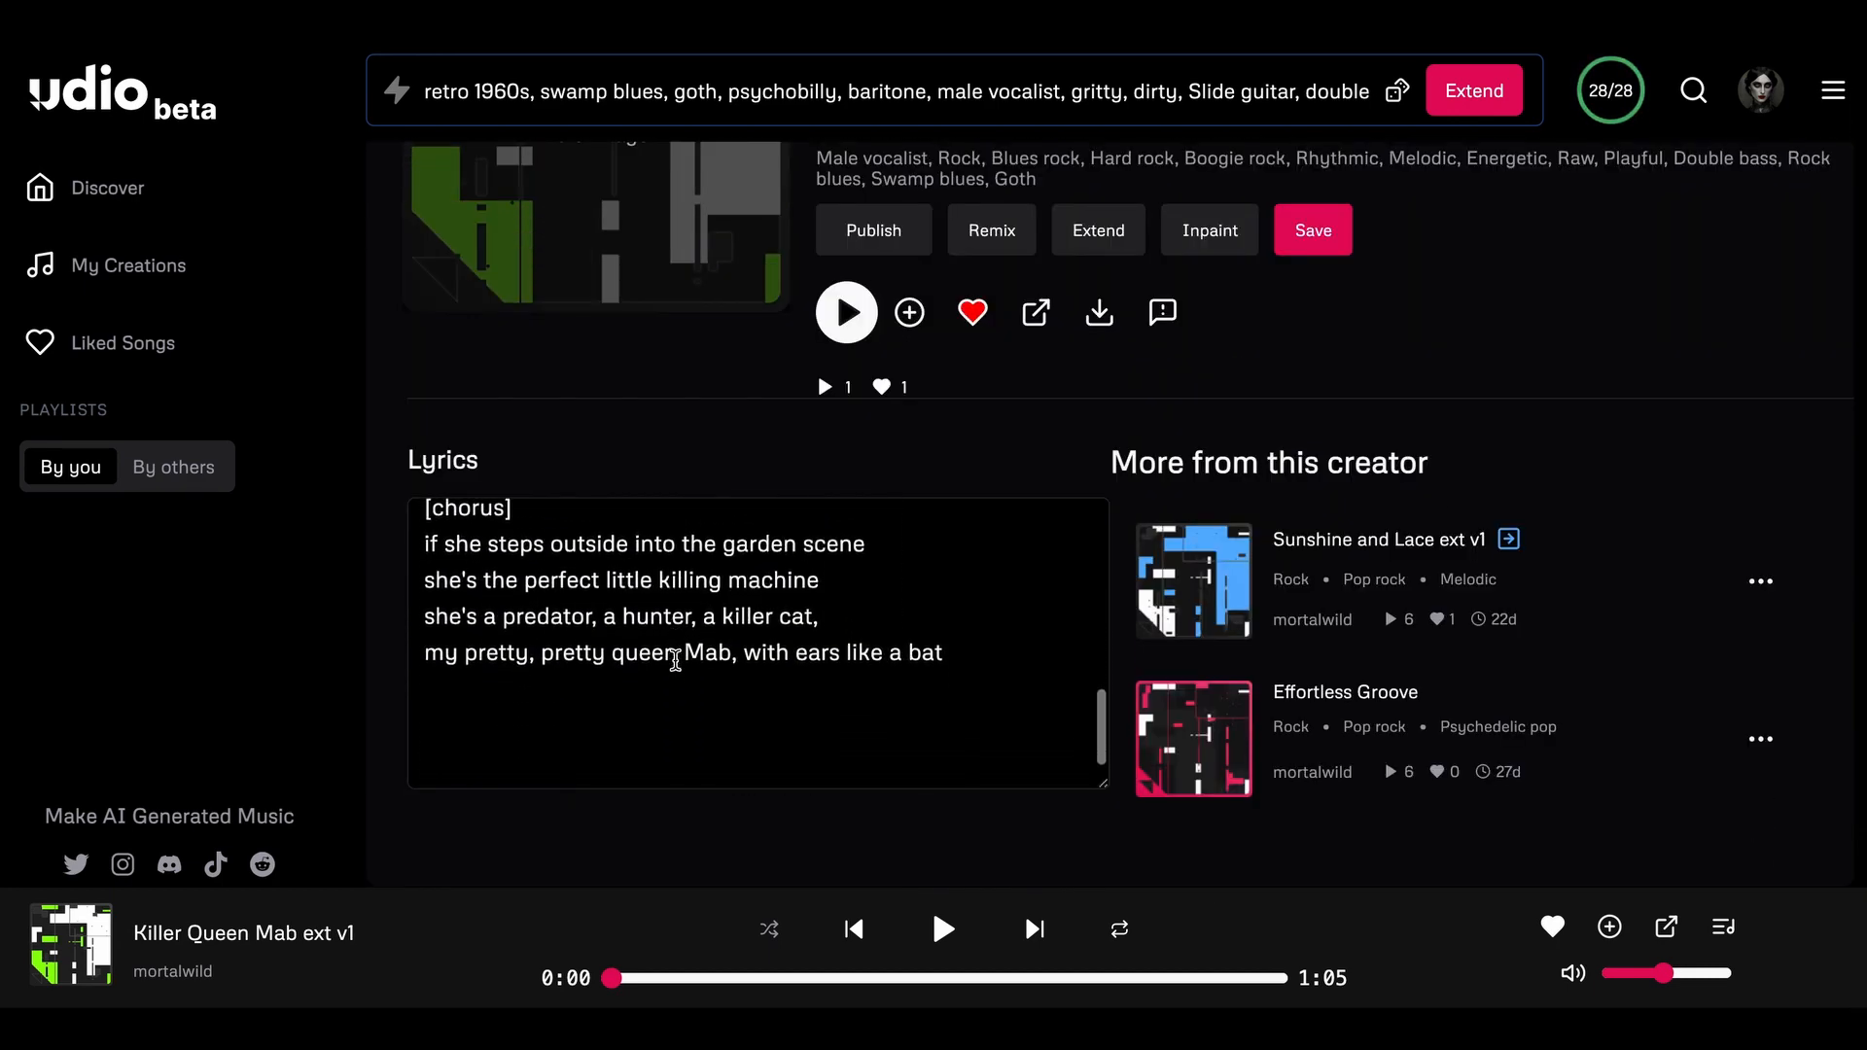
pyautogui.scroll(10, 674, 661)
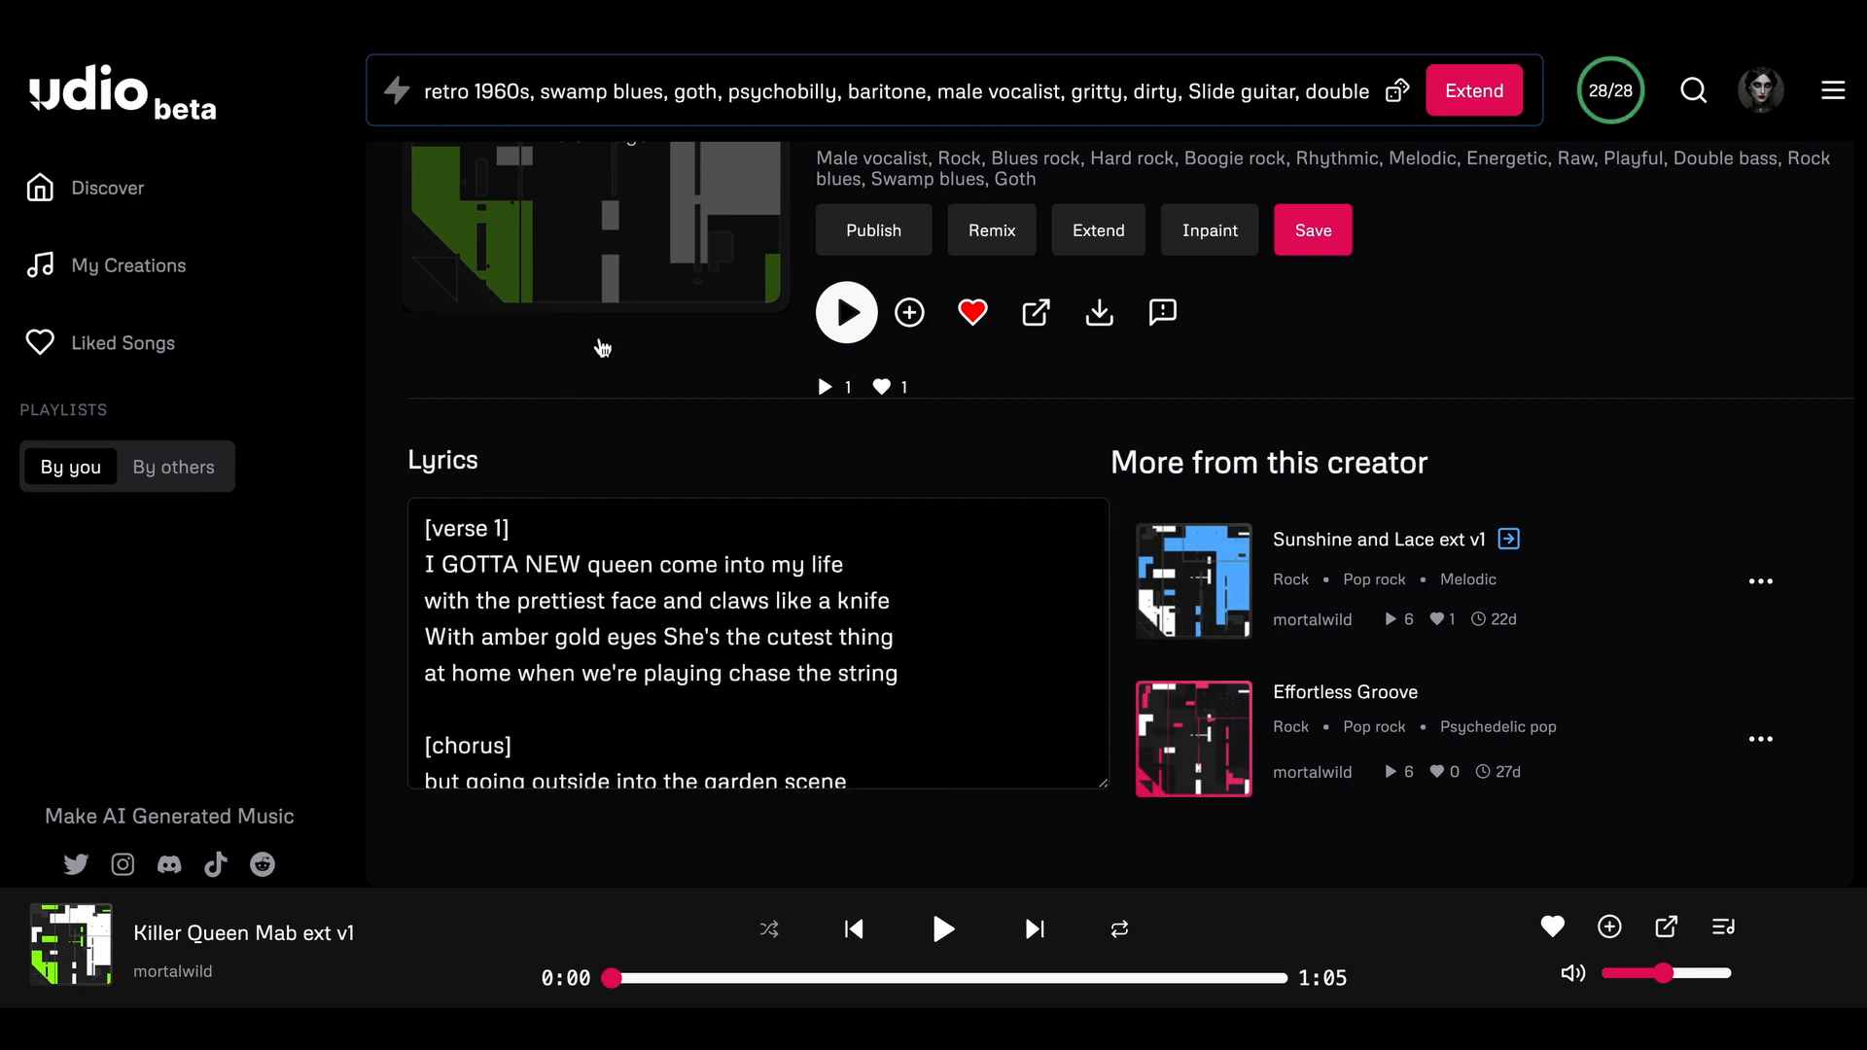
pyautogui.scroll(1, 849, 509)
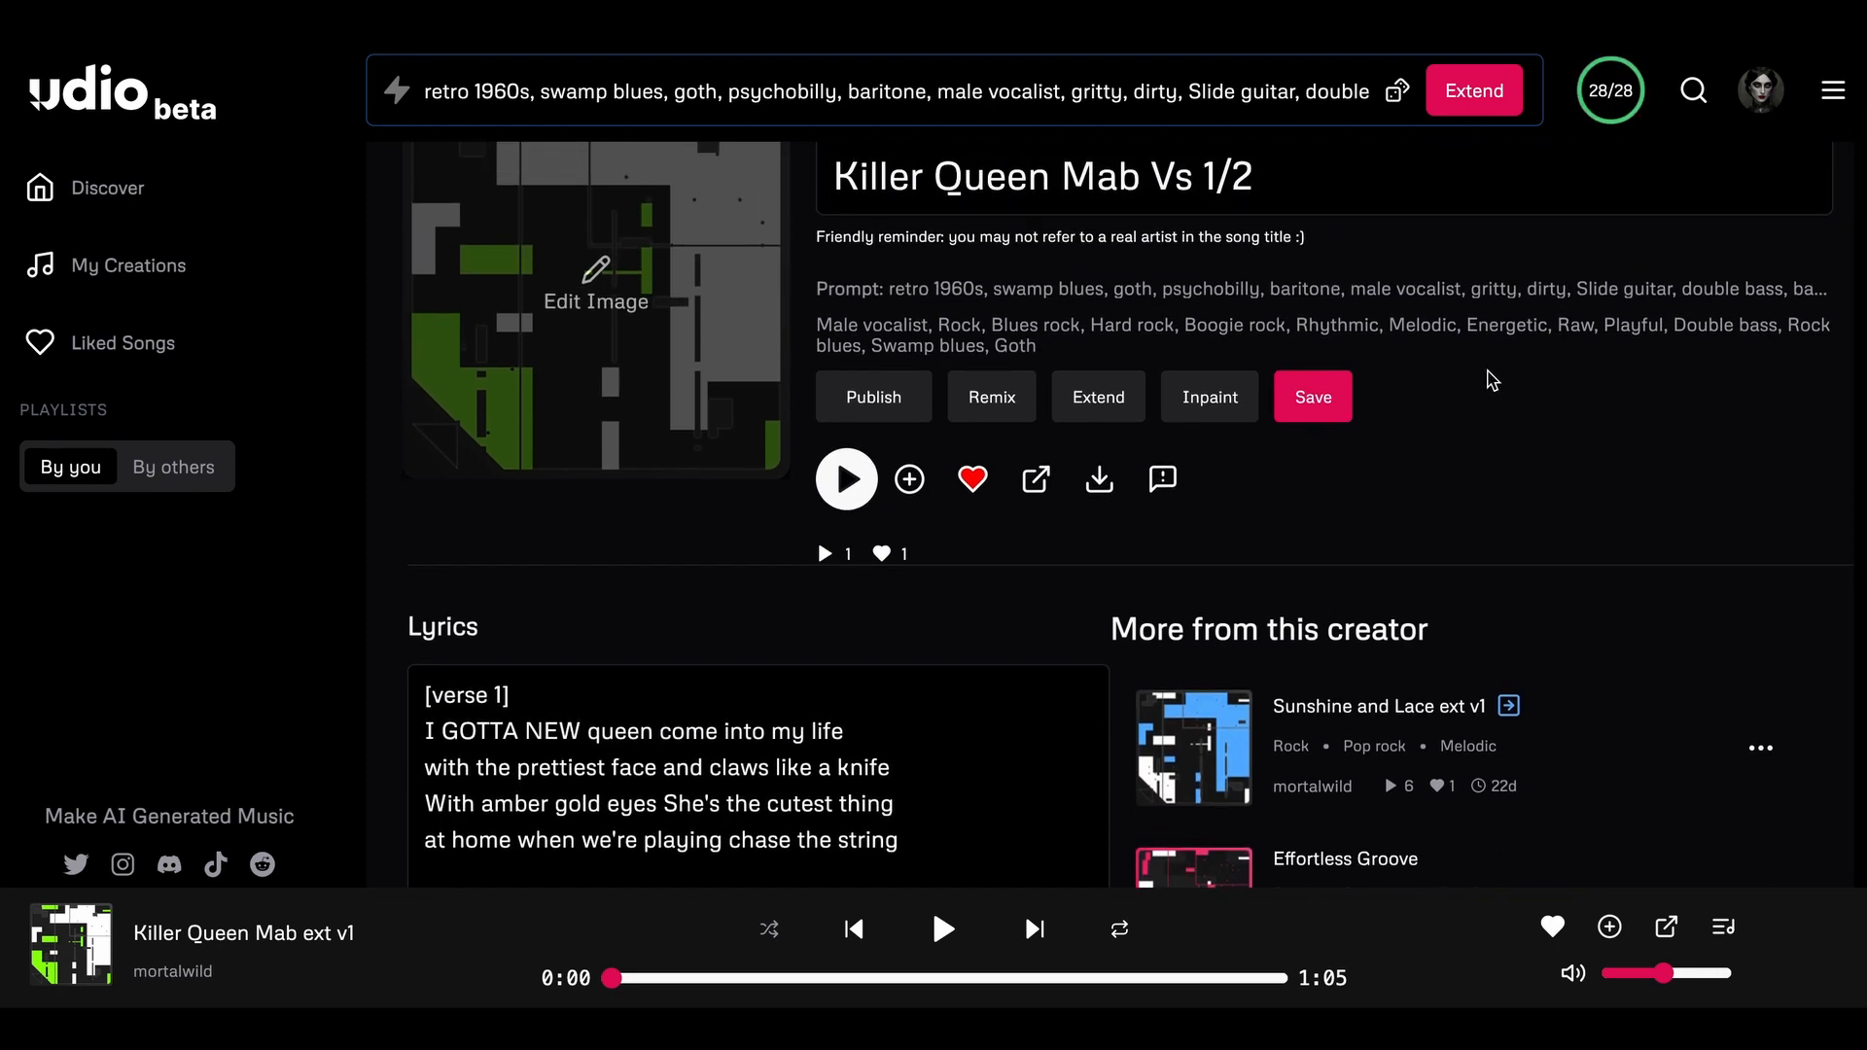
pyautogui.scroll(1, 781, 285)
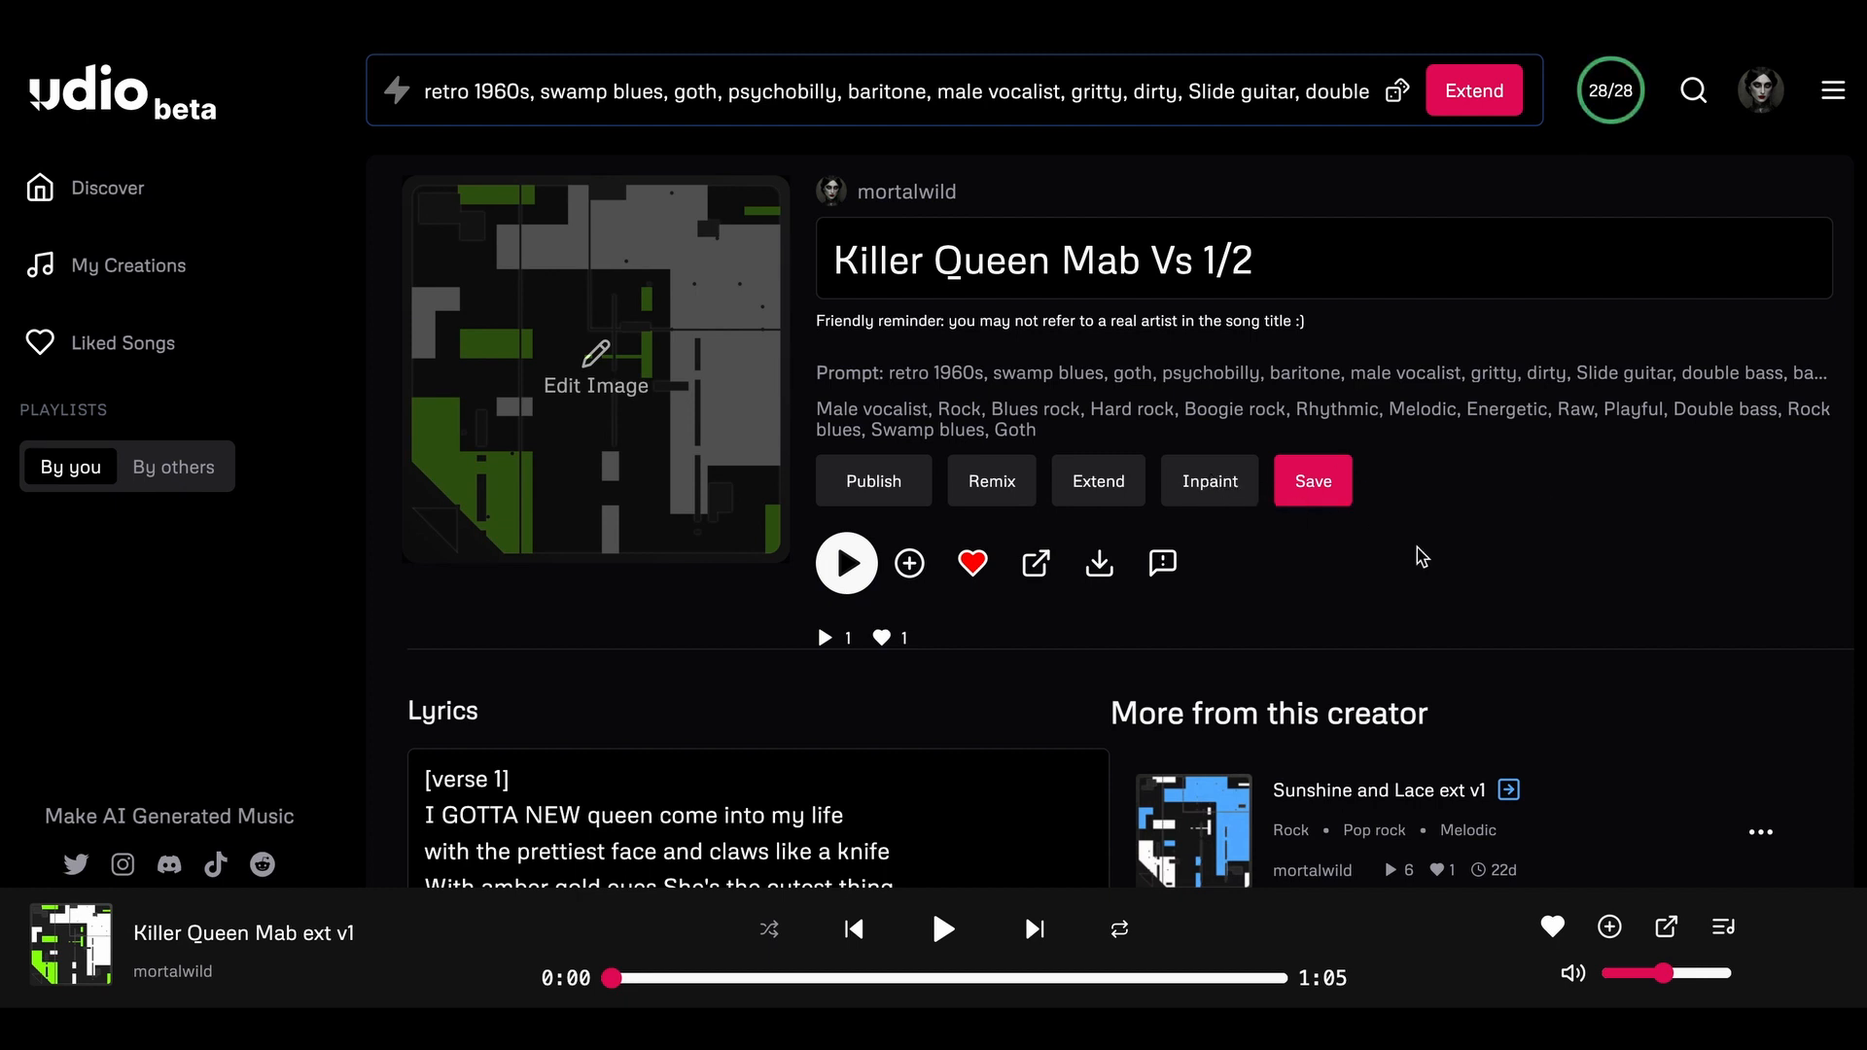
pyautogui.click(1100, 567)
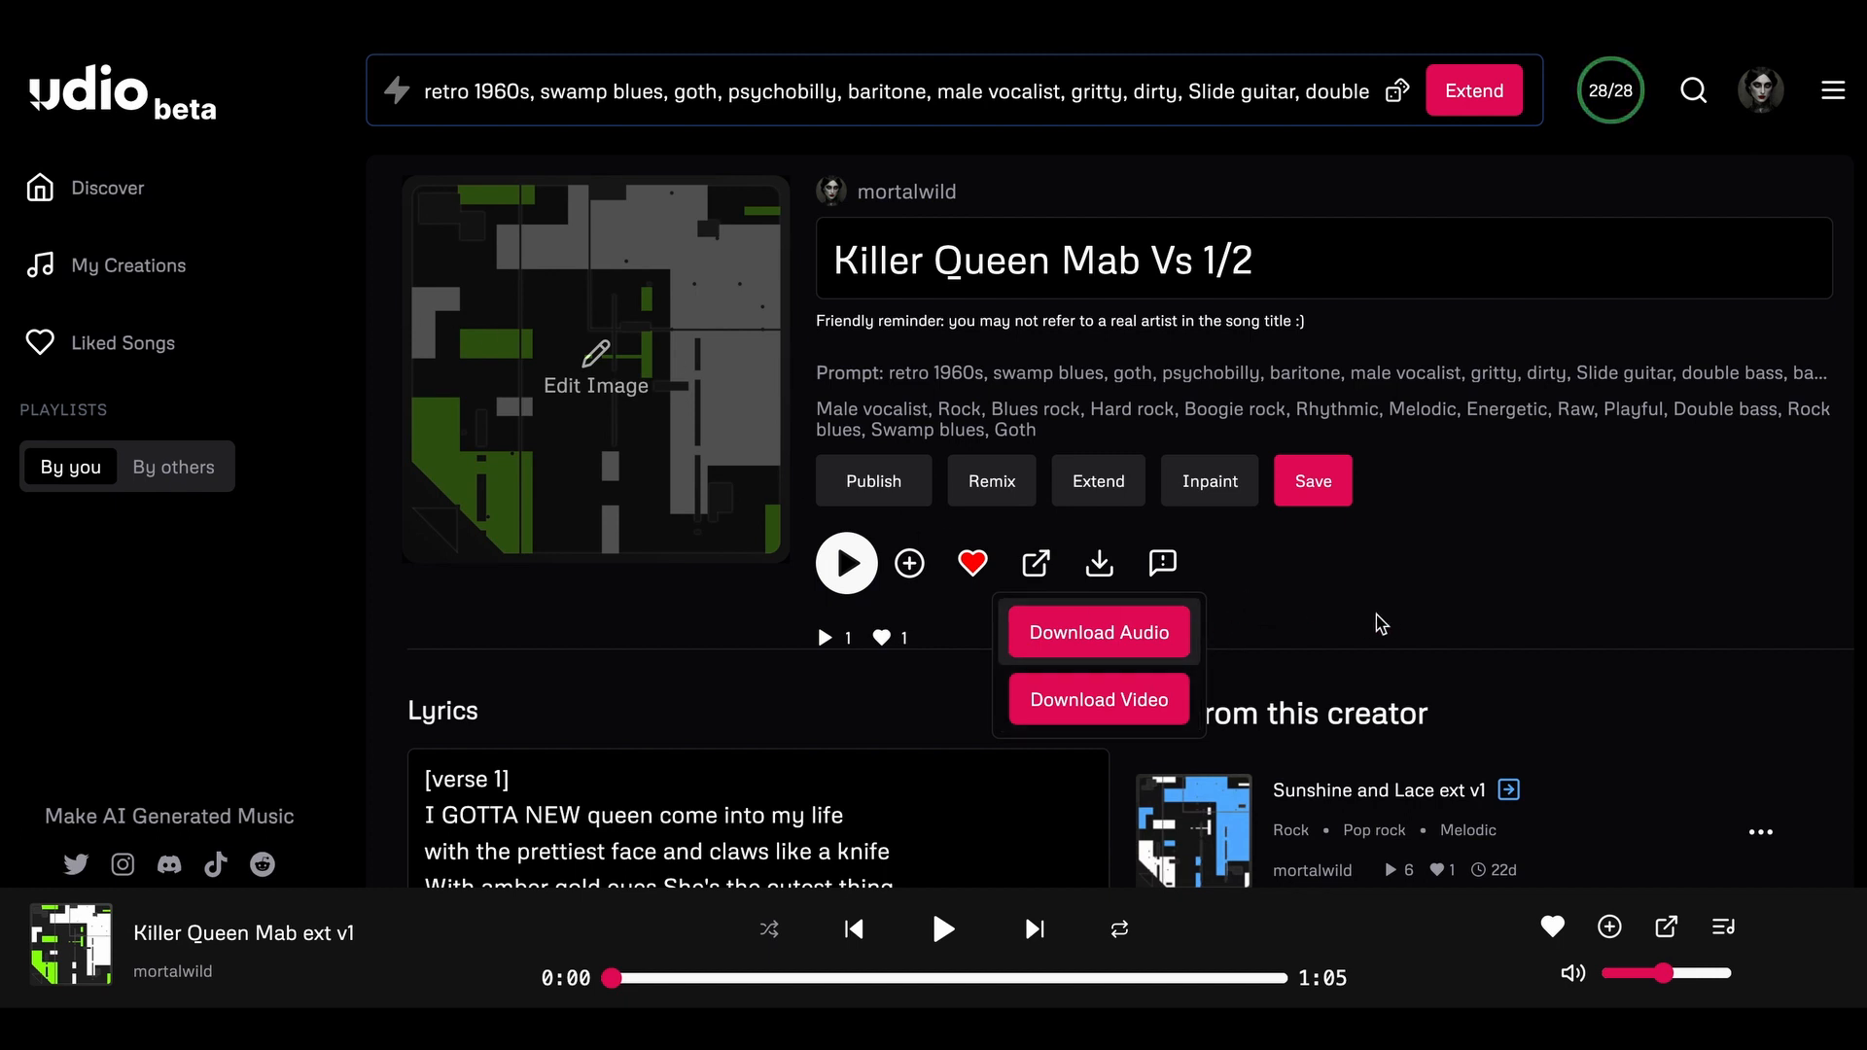
pyautogui.click(1320, 583)
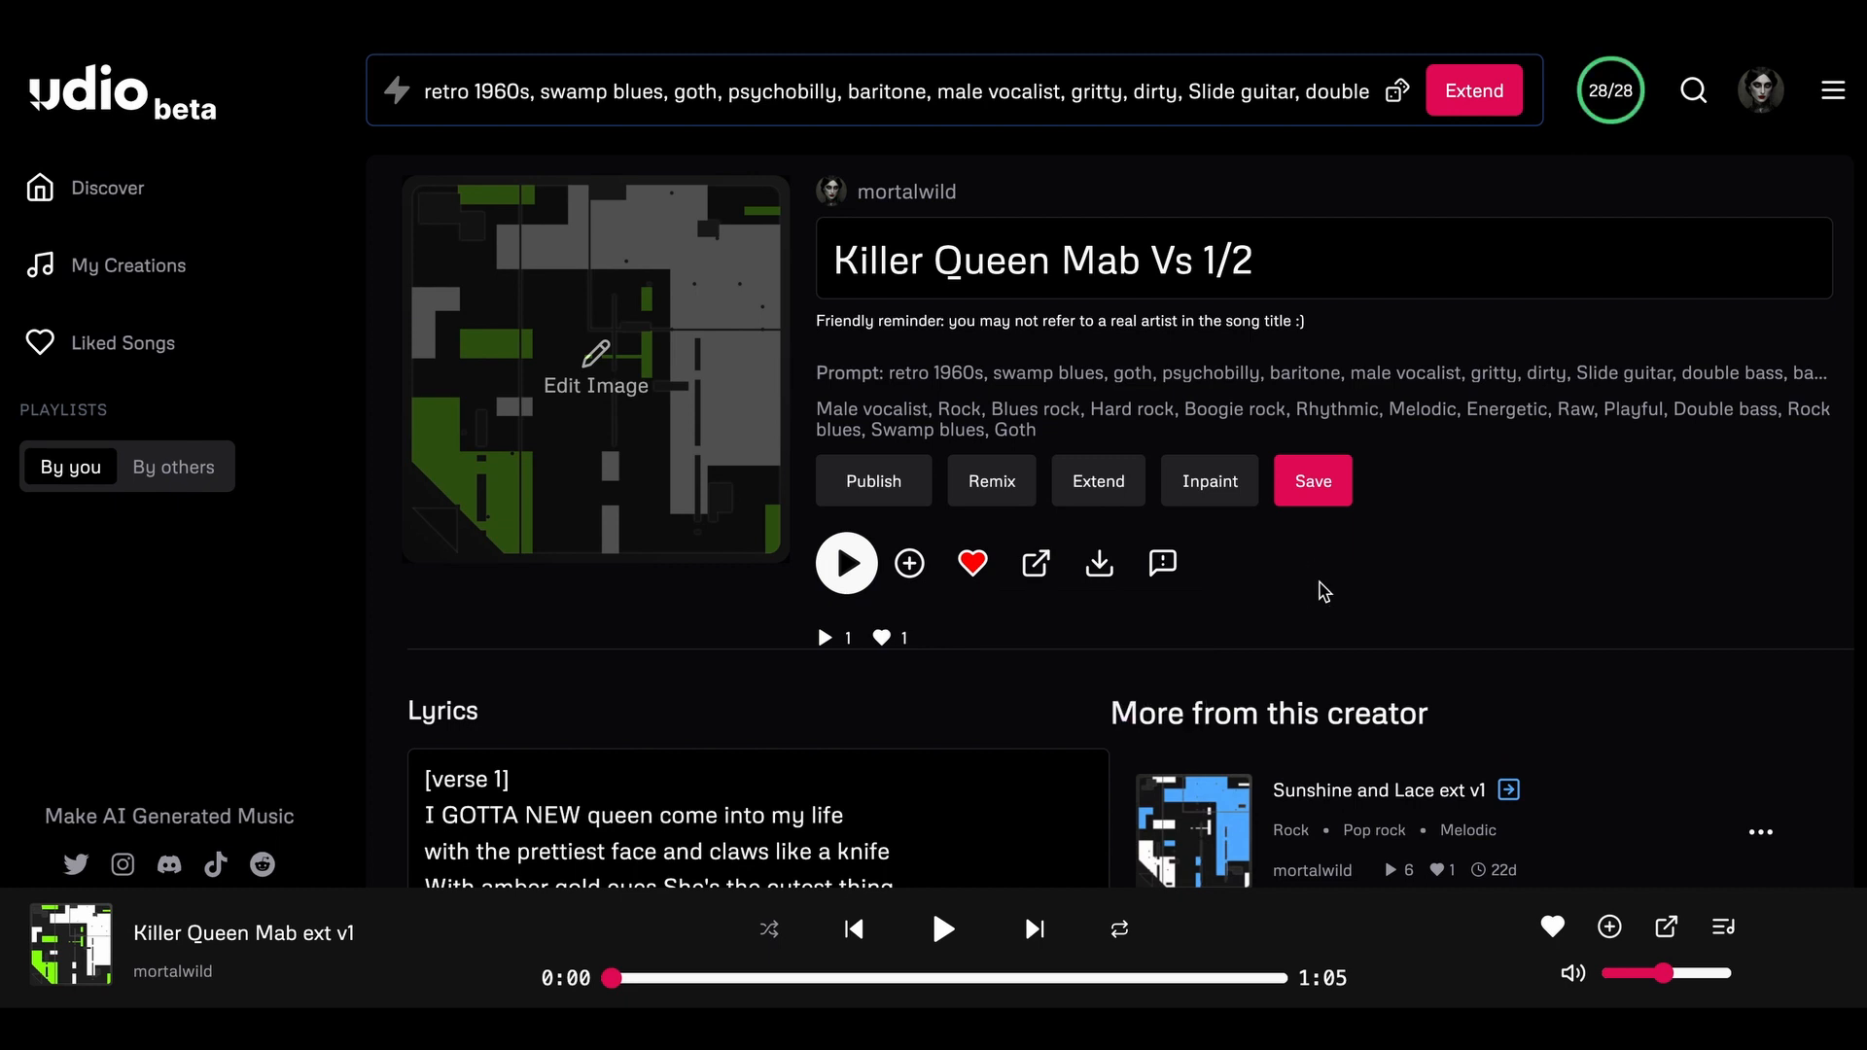
# - Audition the new swamp blues "Killer Queen Mab ext v2" in the created tracks from partway through and delete it
pyautogui.click(137, 267)
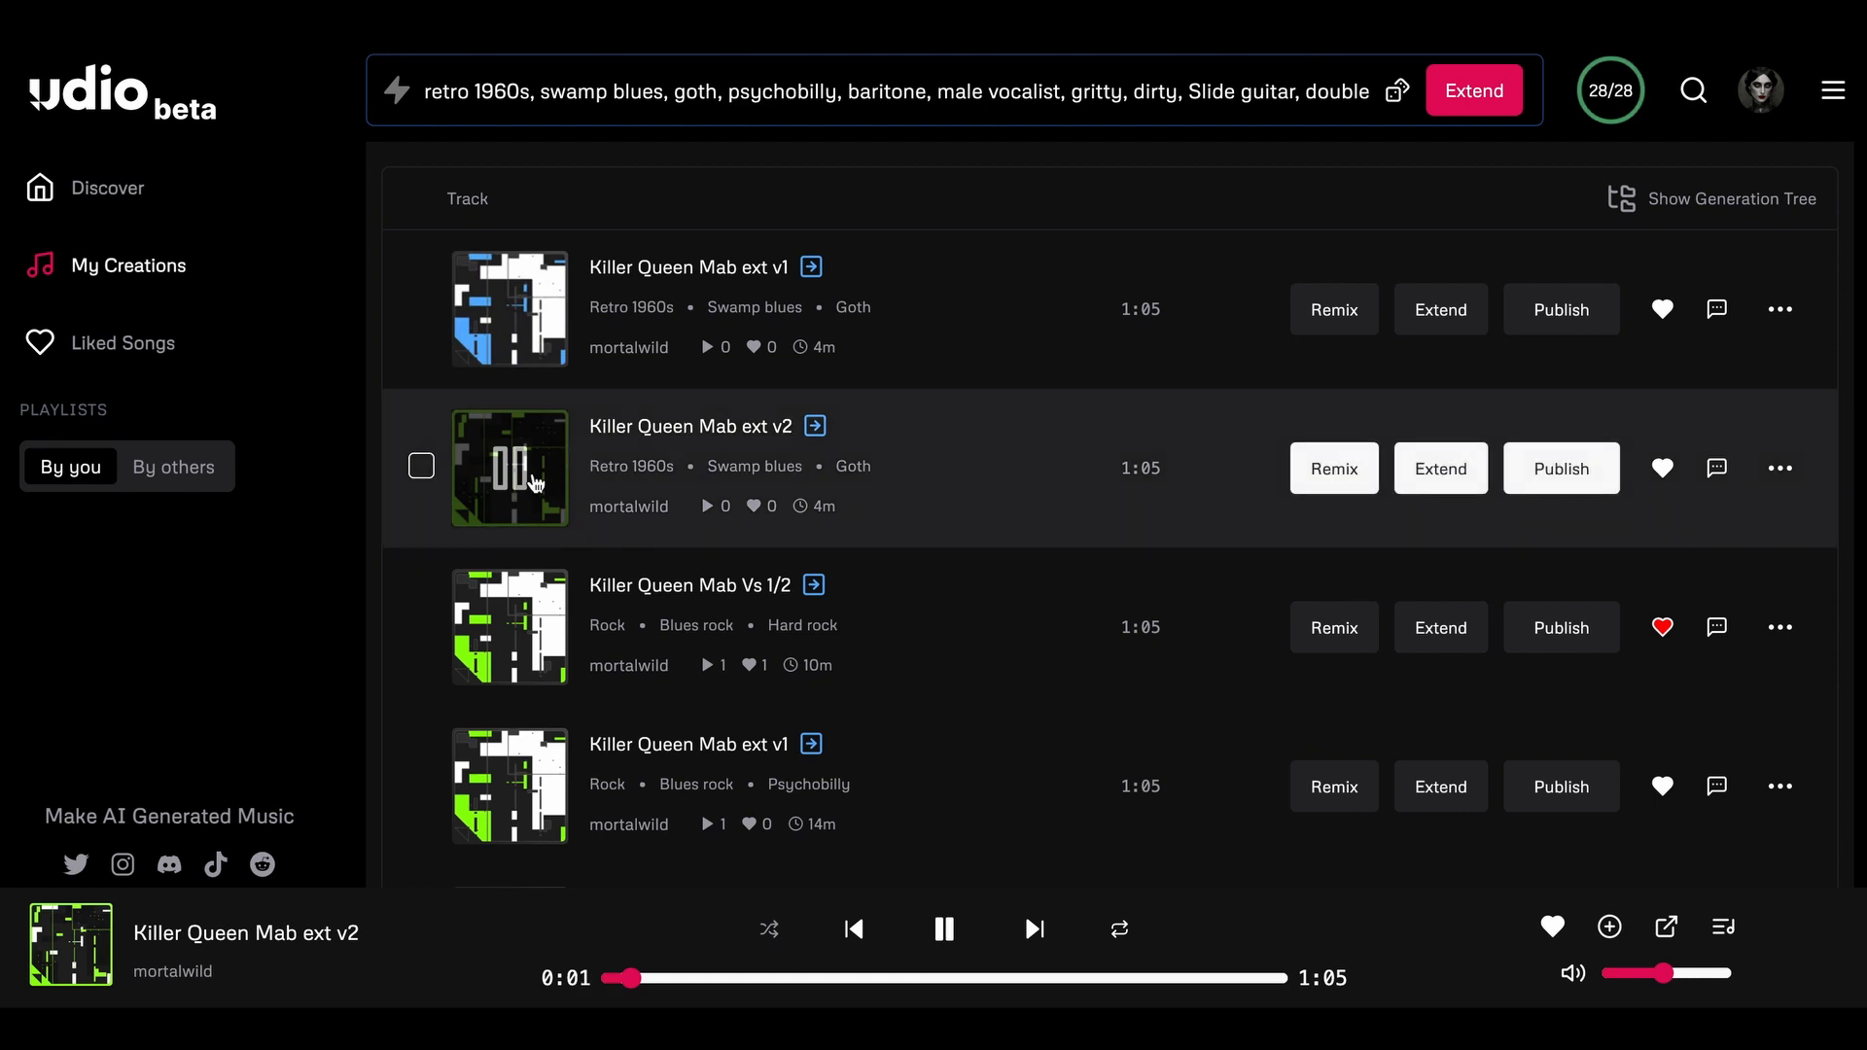
pyautogui.click(896, 979)
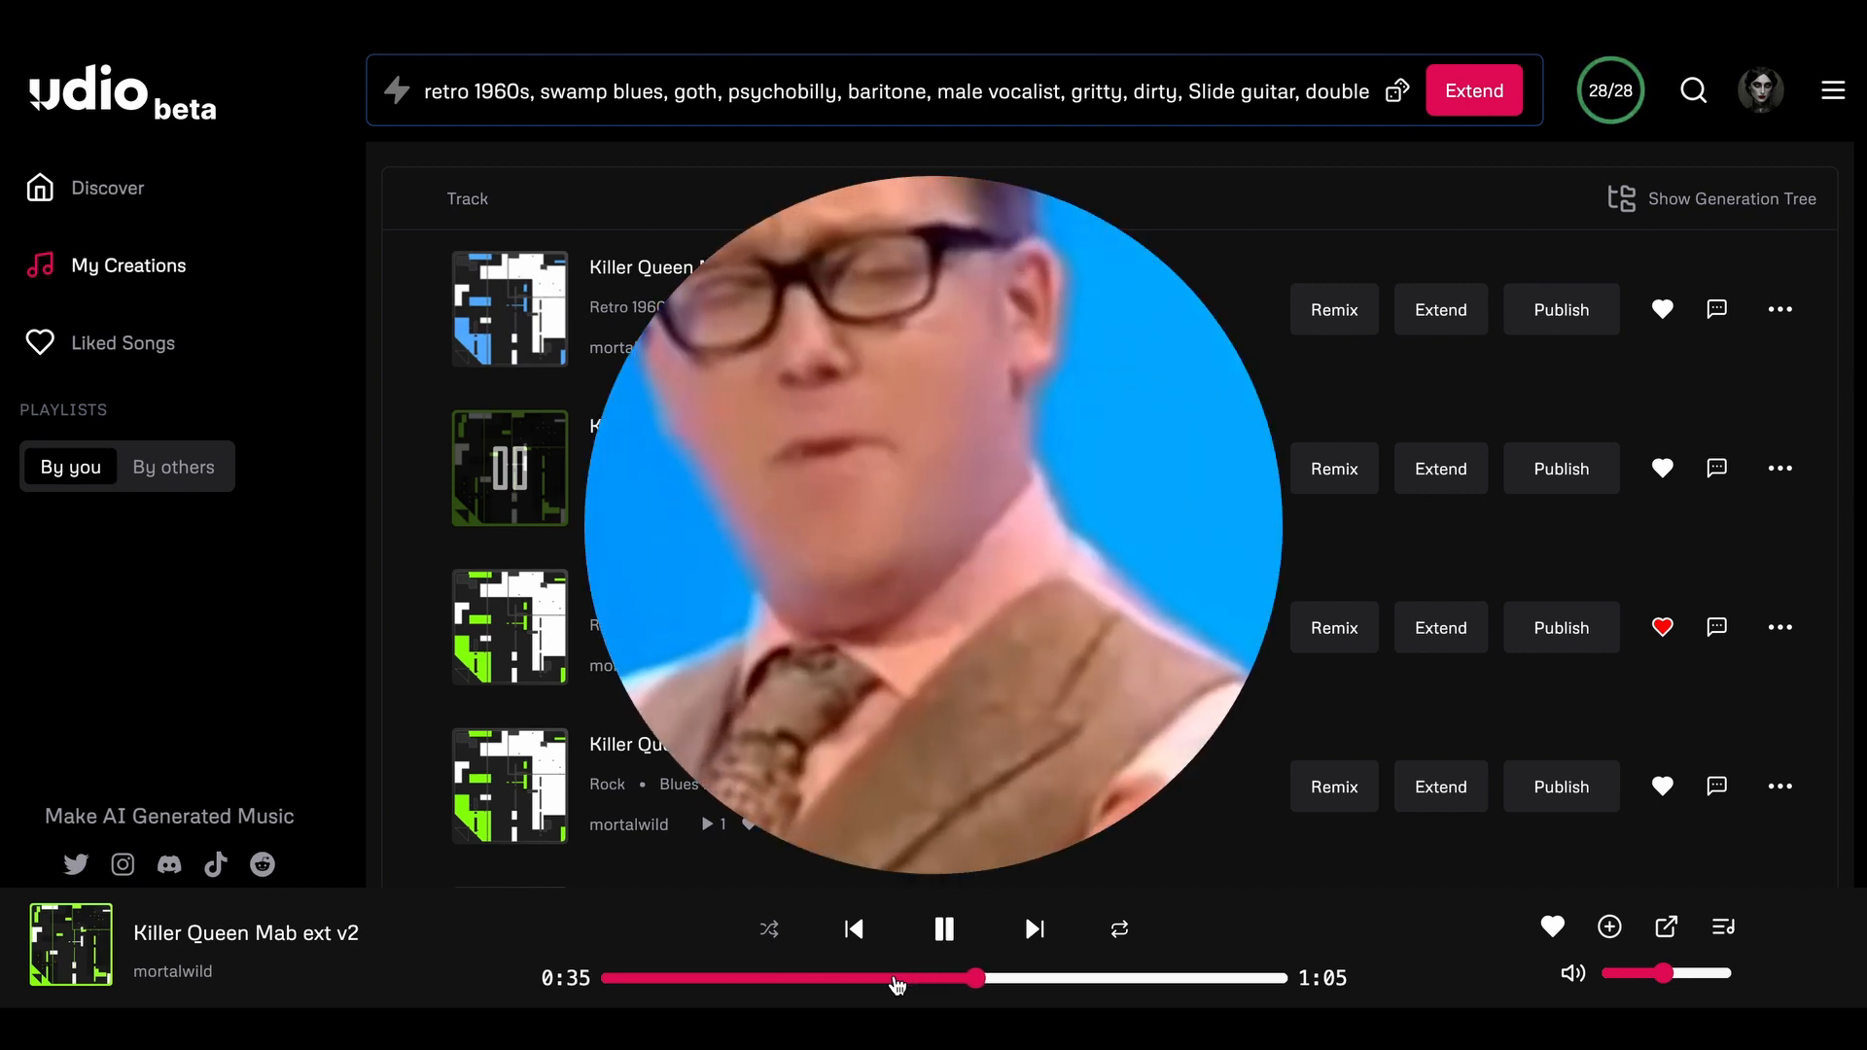
pyautogui.click(943, 929)
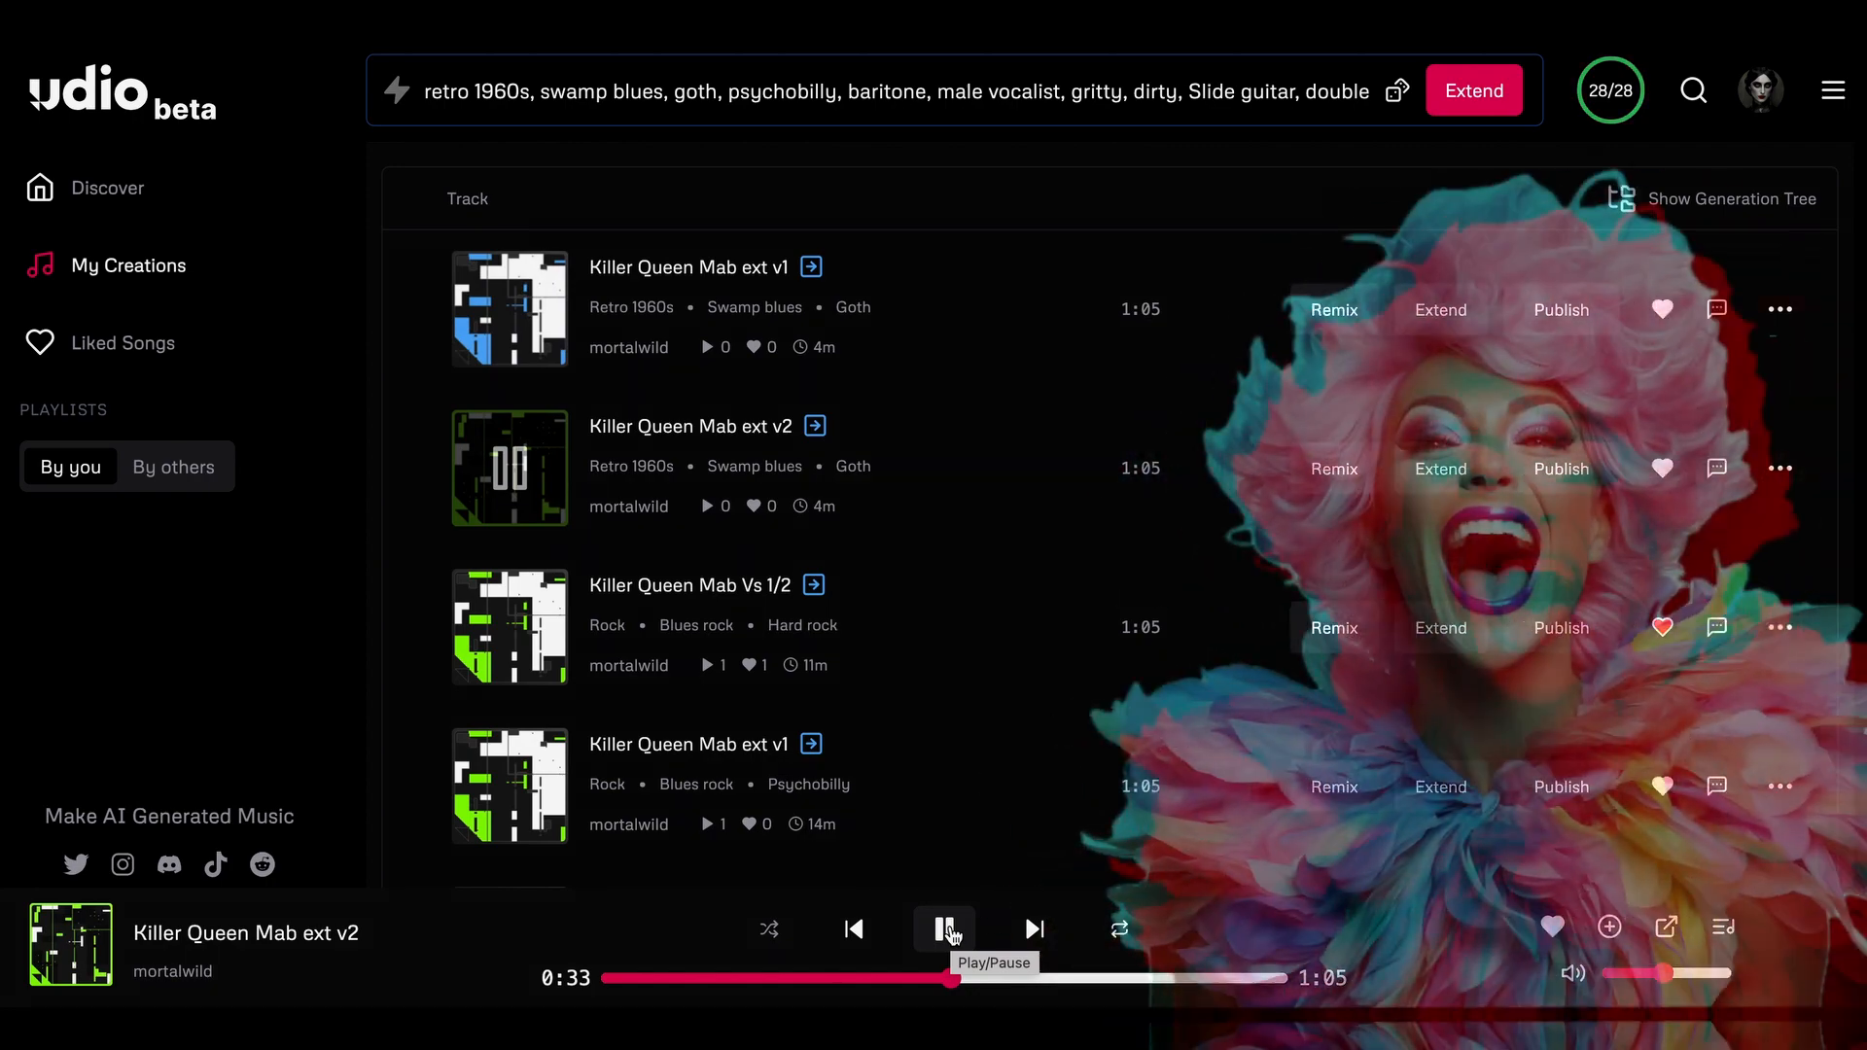
pyautogui.click(948, 931)
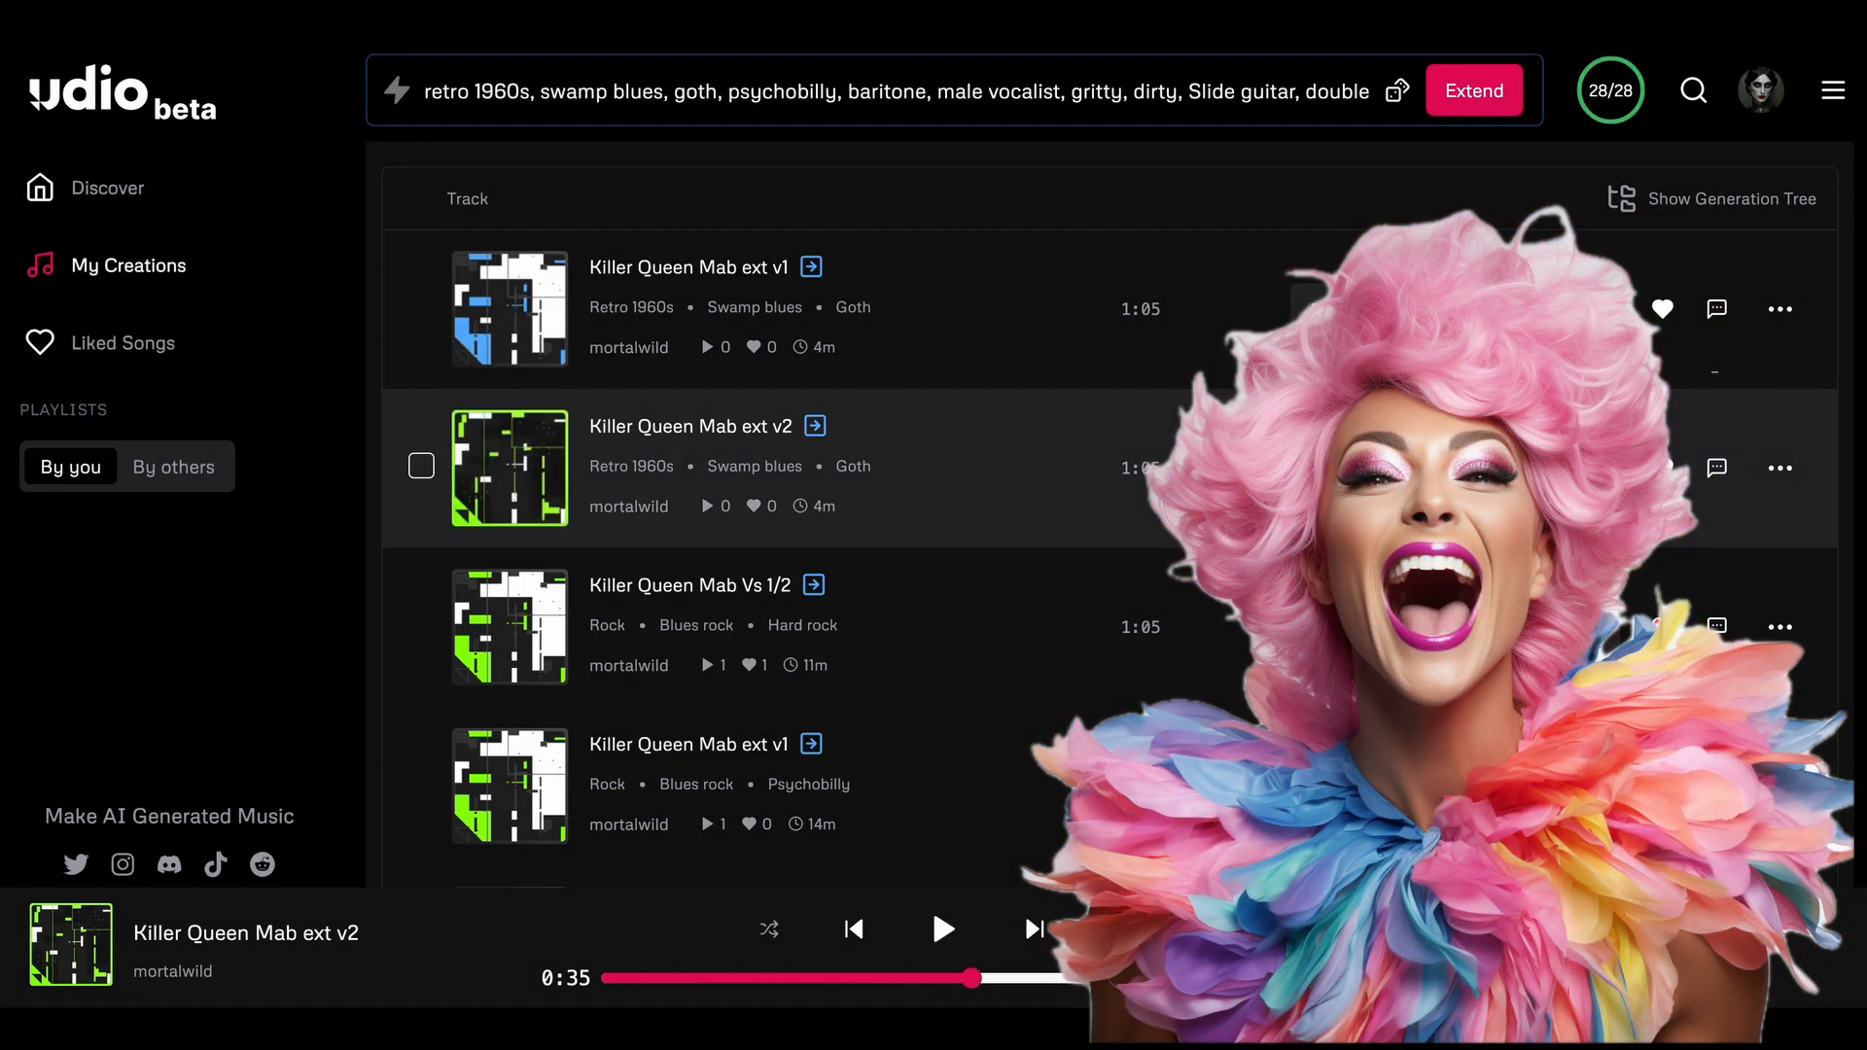
pyautogui.click(1781, 470)
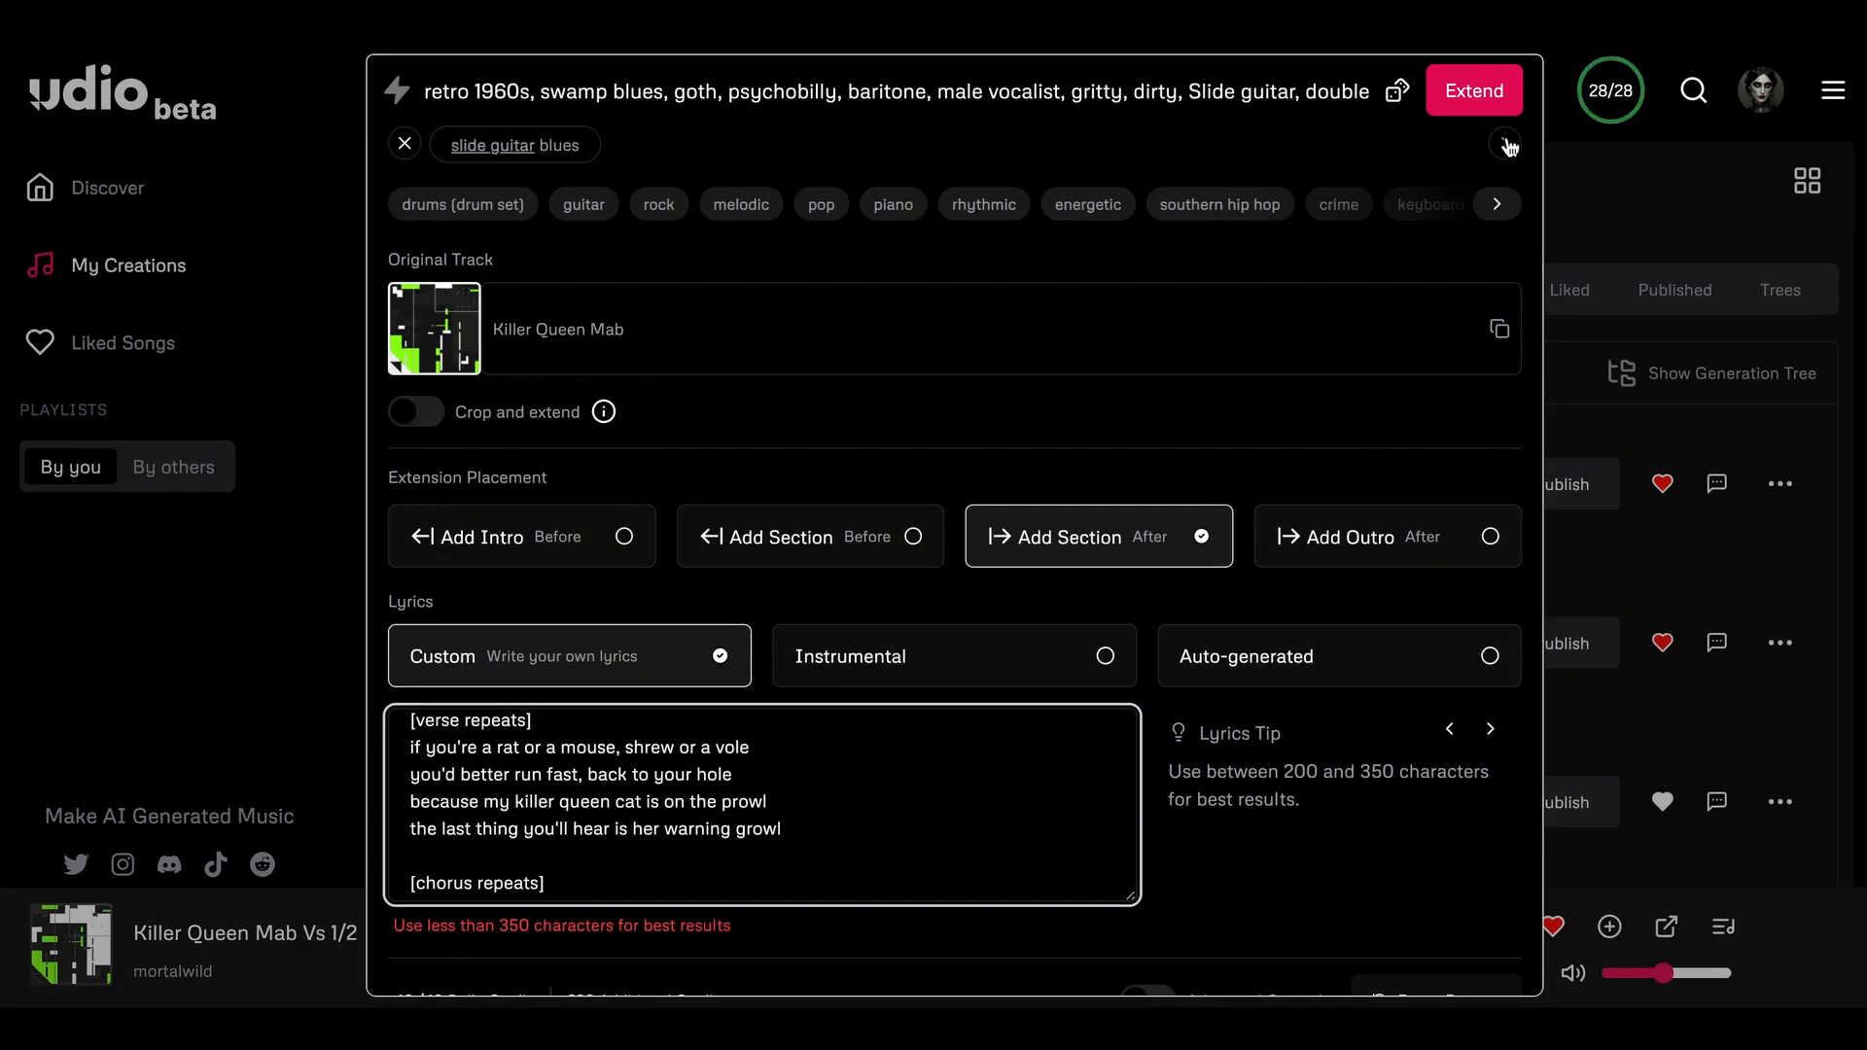
# - Generate another pair of extensions of "Killer Queen Mab" with the custom lyrics and pause playback of "Killer Queen Mab Vs 1/2"
pyautogui.click(1506, 145)
pyautogui.scroll(-5, 1116, 692)
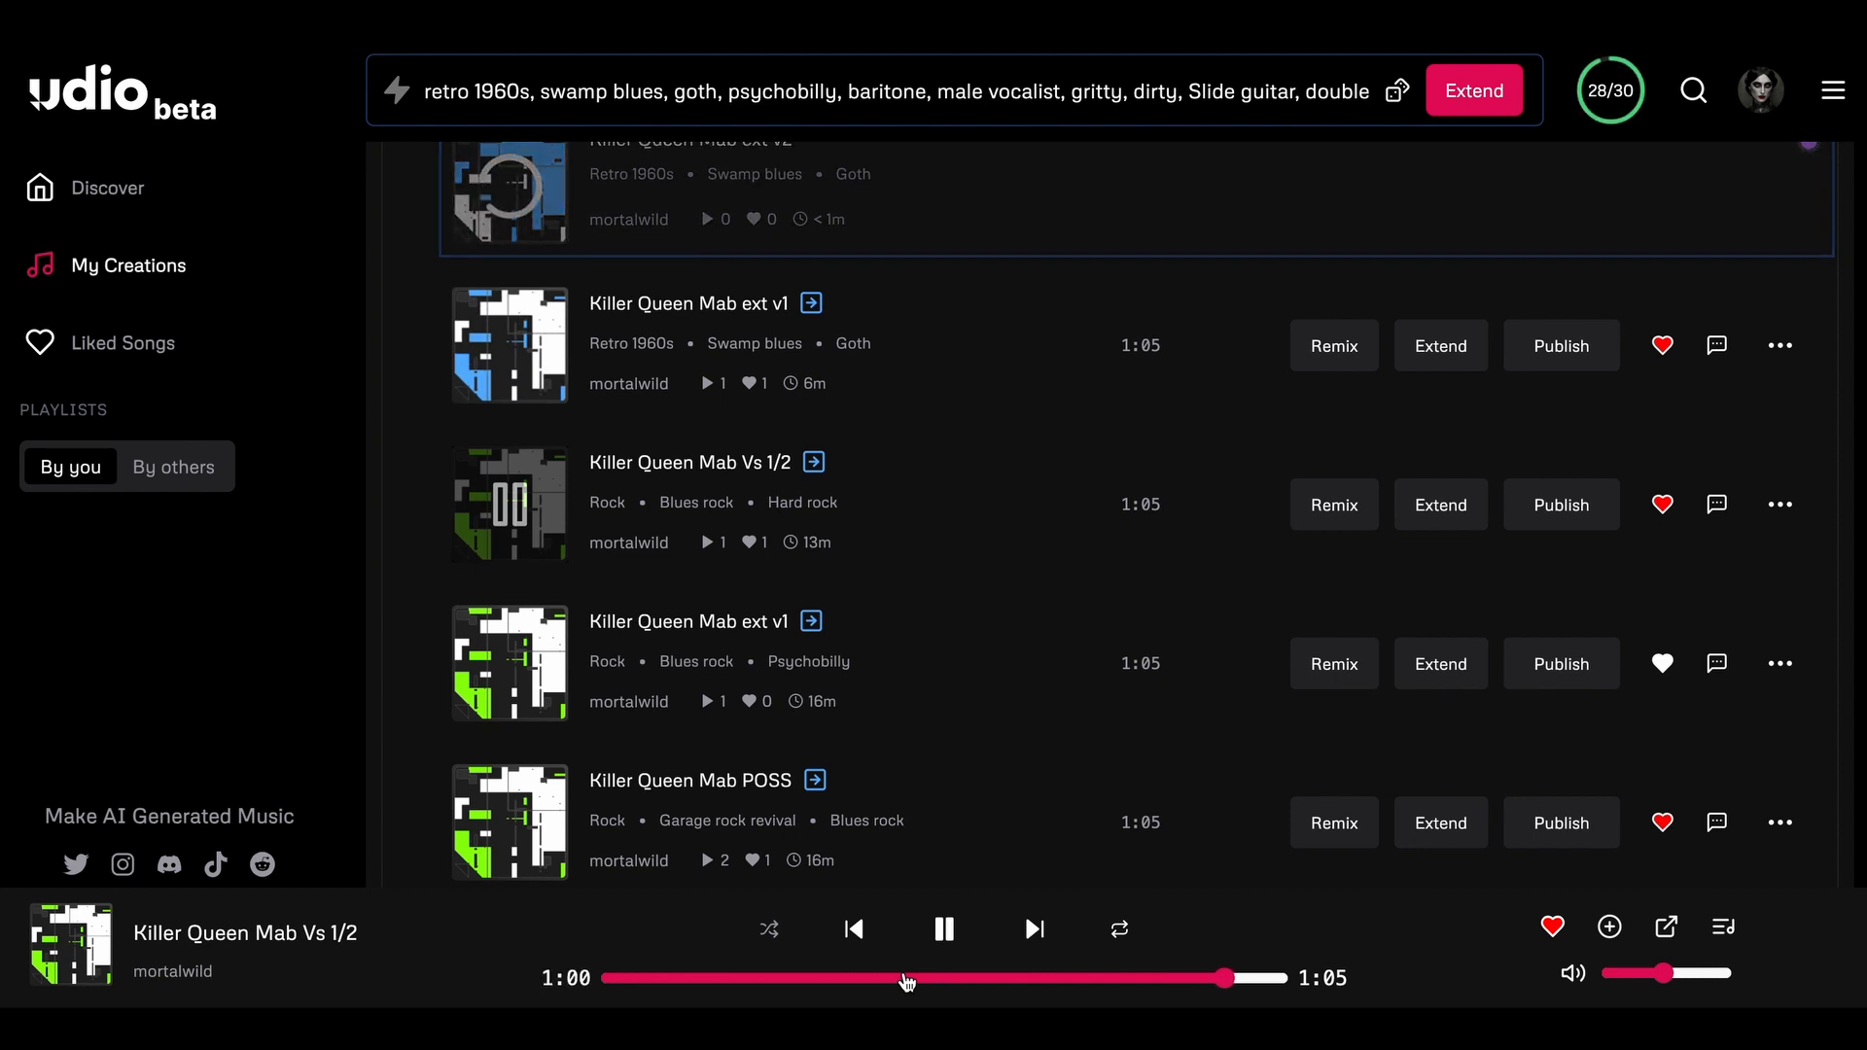
pyautogui.press('space')
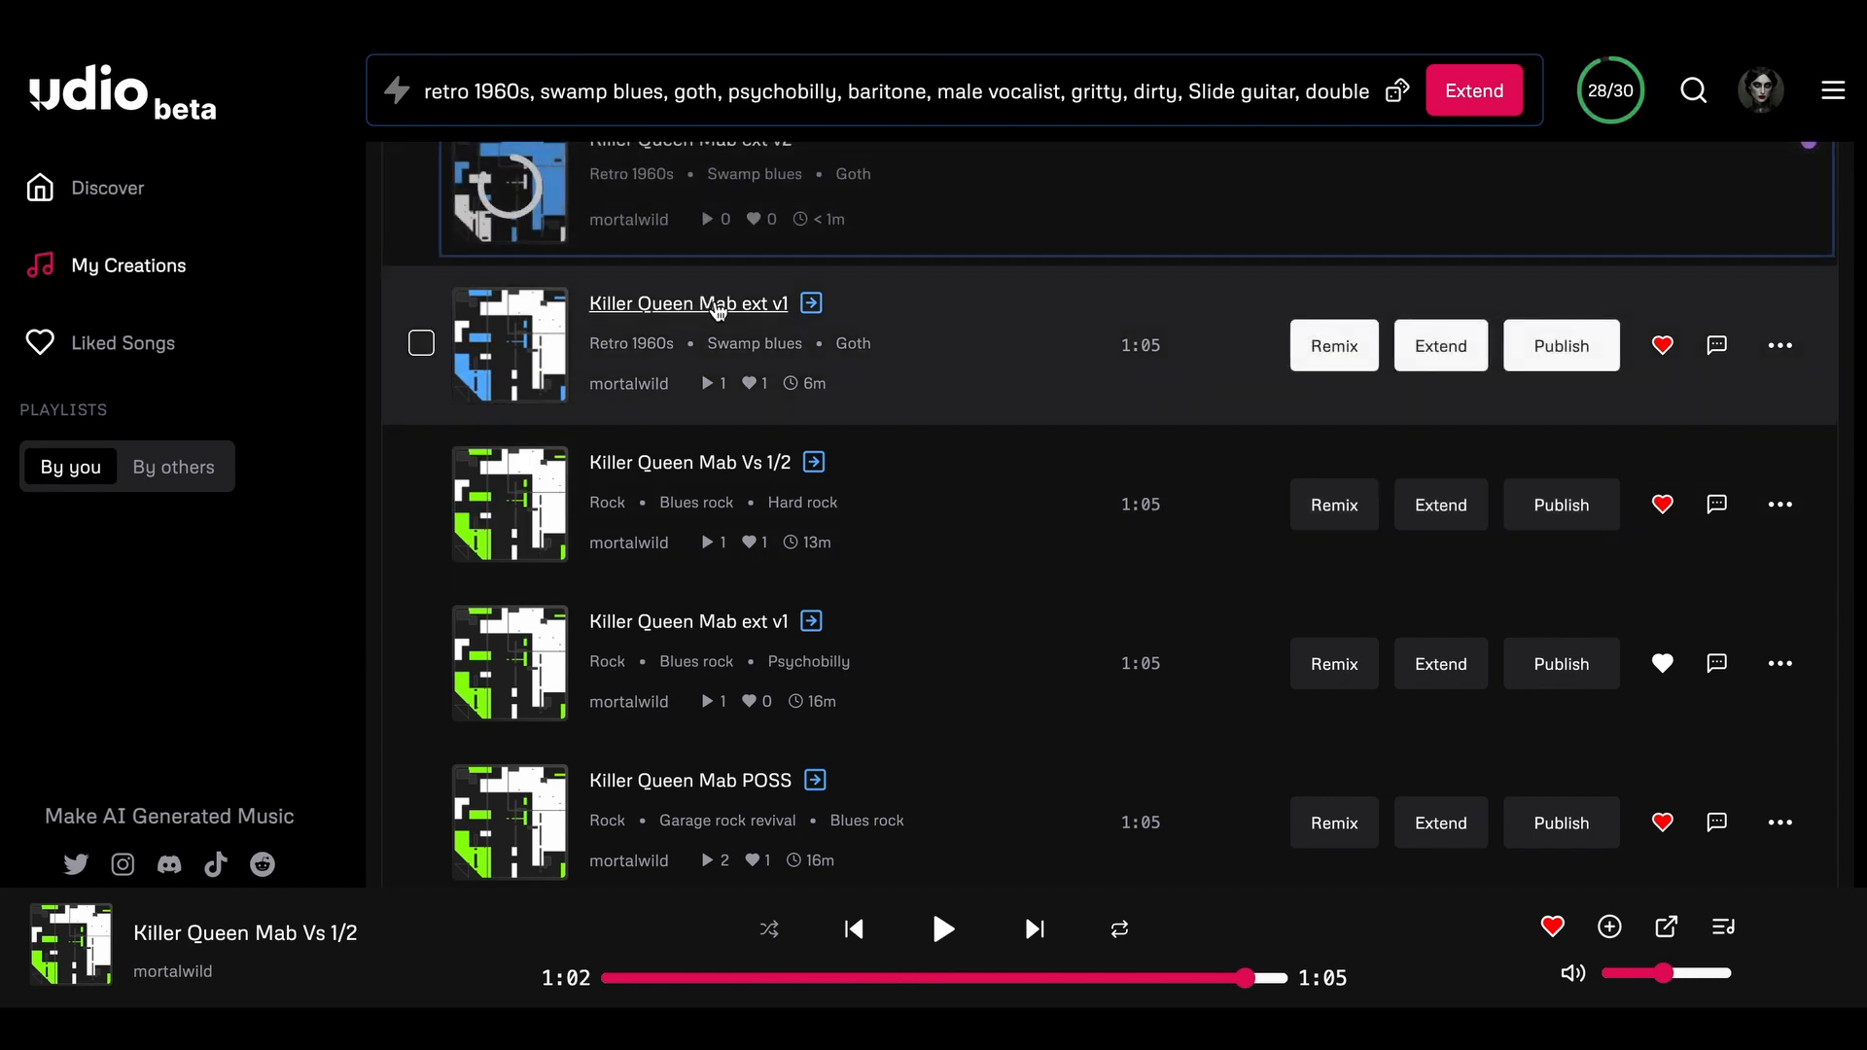
# - Delete both newest swamp blues extensions, "Killer Queen Mab ext v1" and "ext v2", auditioning v2 from partway through before removing it
pyautogui.moveTo(651, 308)
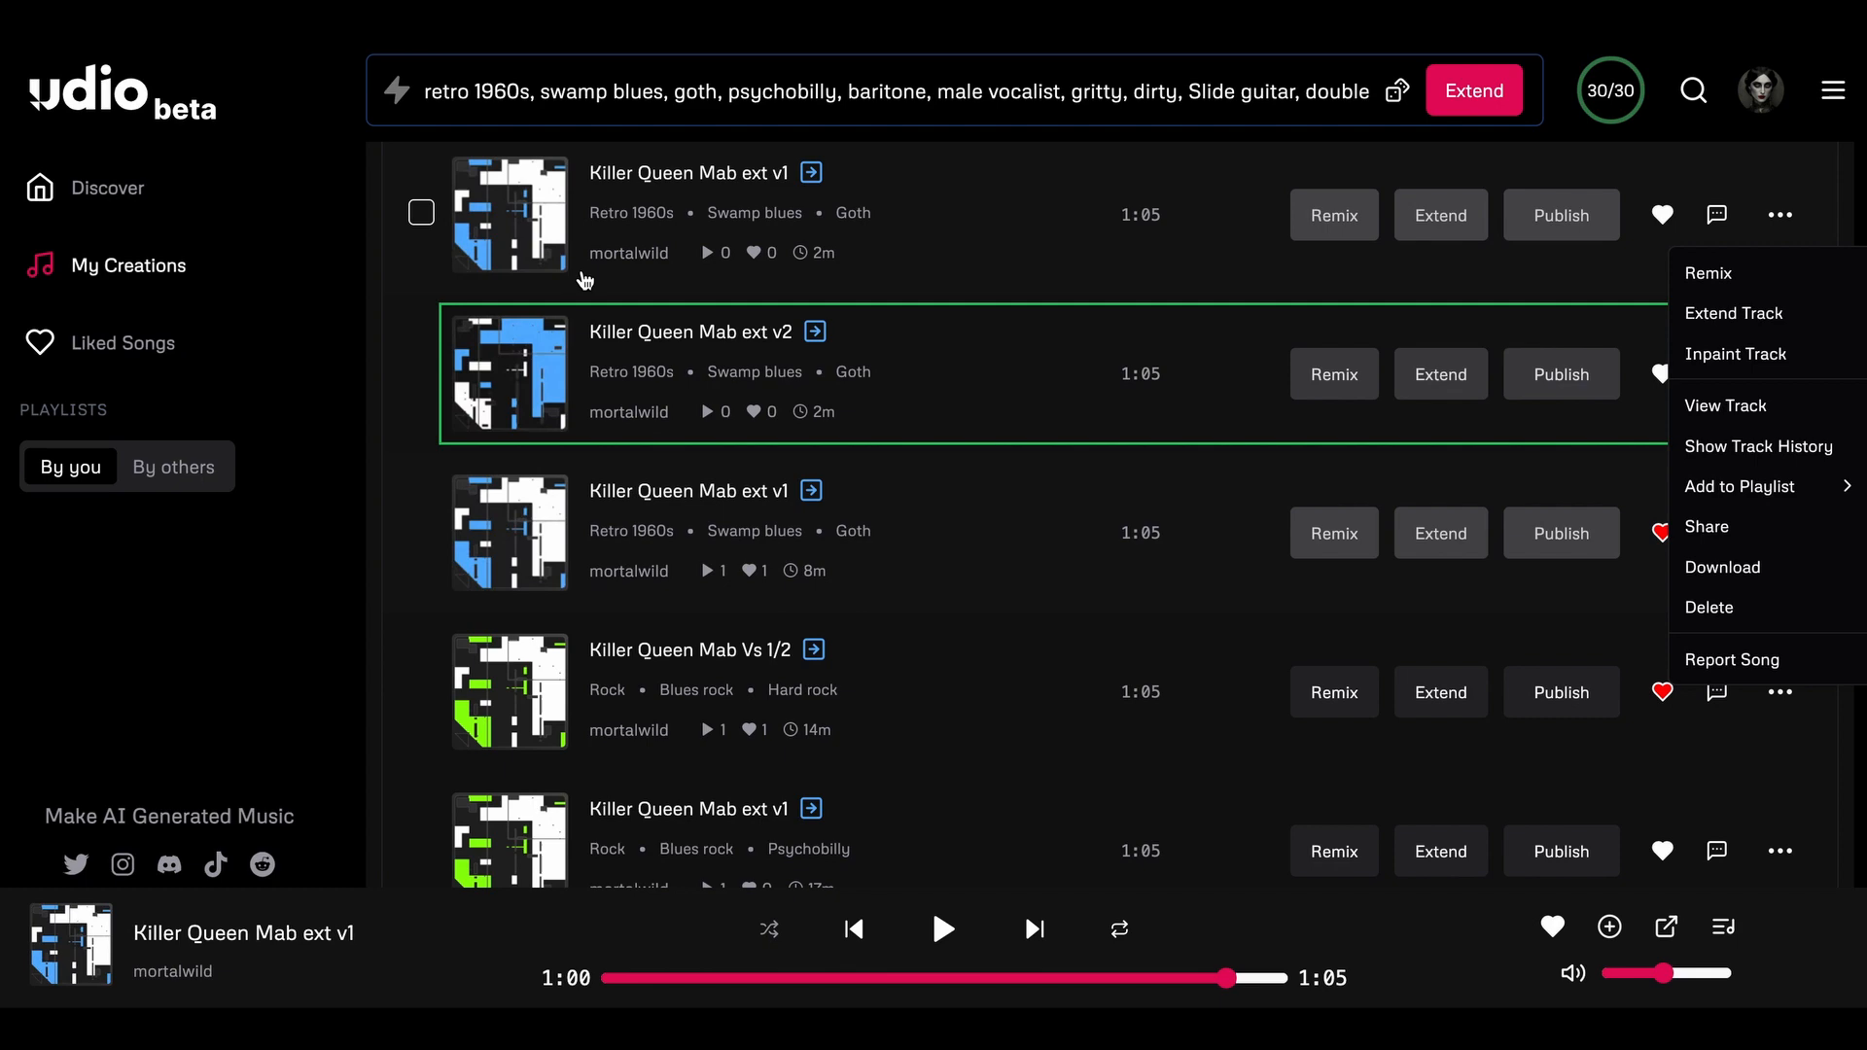
pyautogui.click(1708, 604)
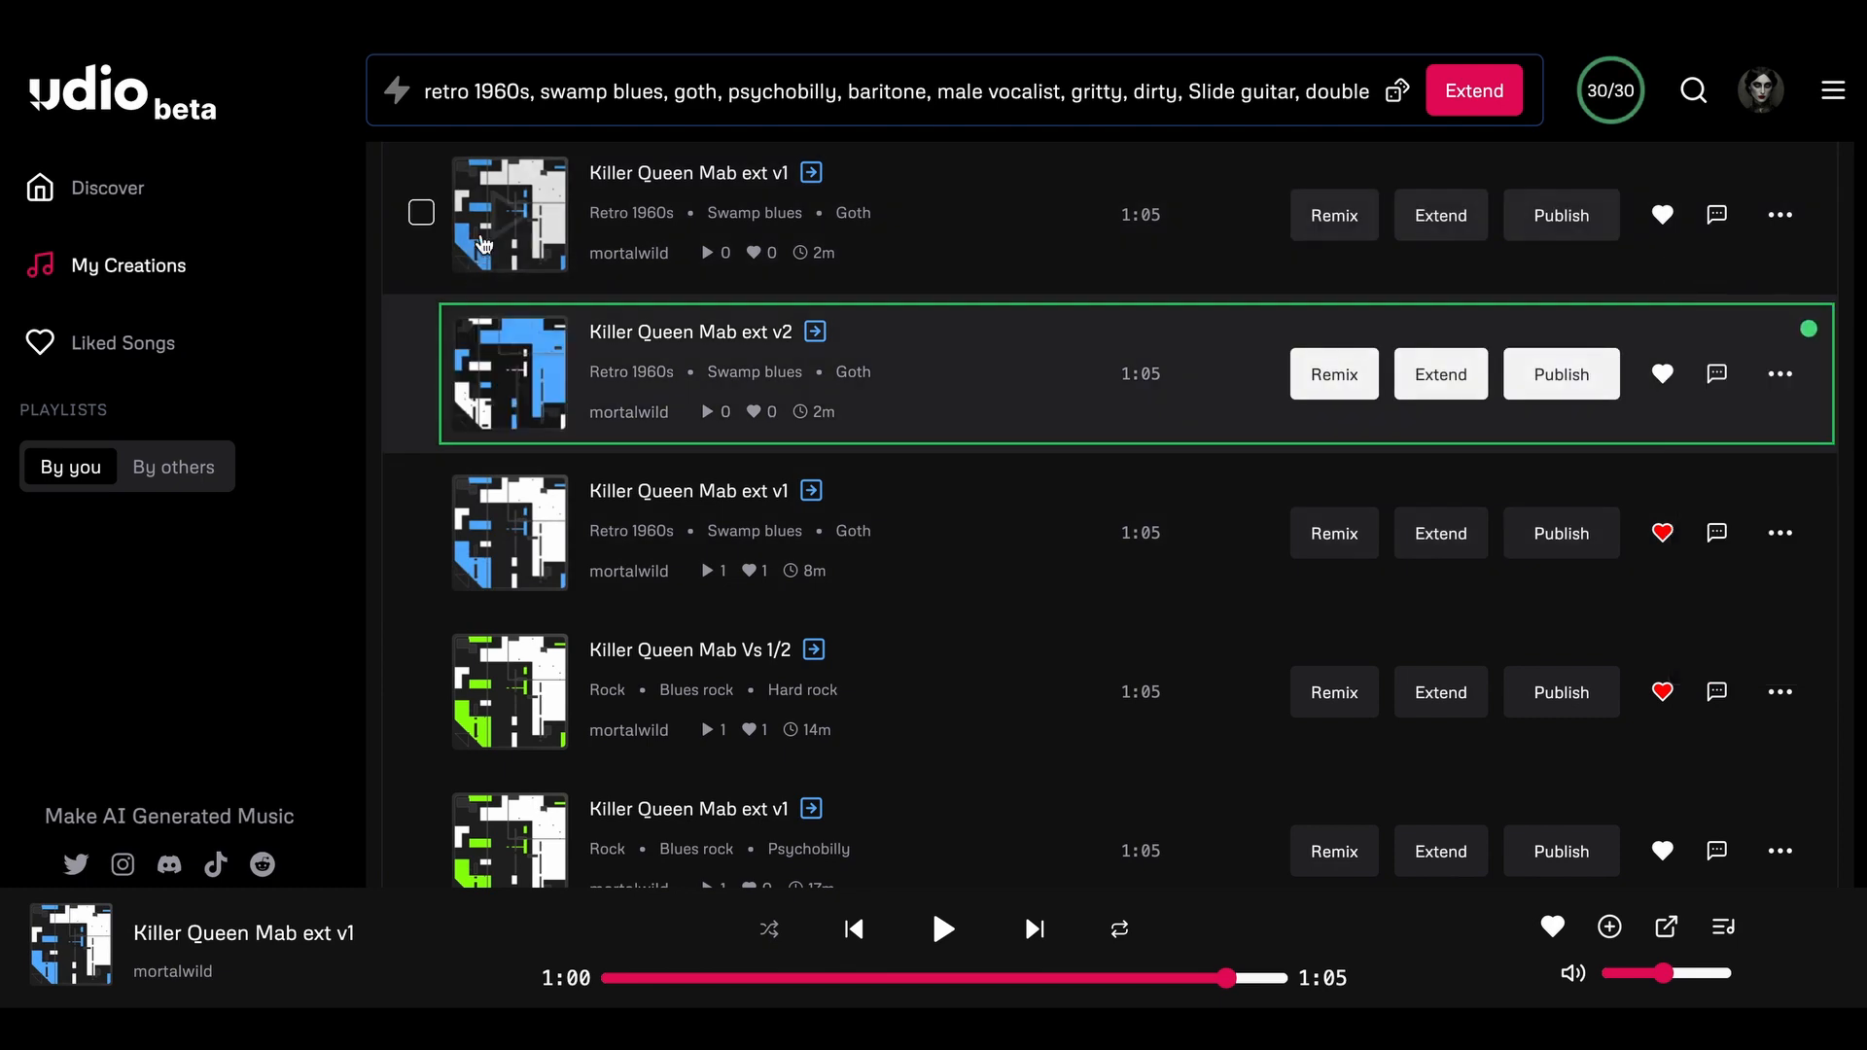
pyautogui.click(499, 216)
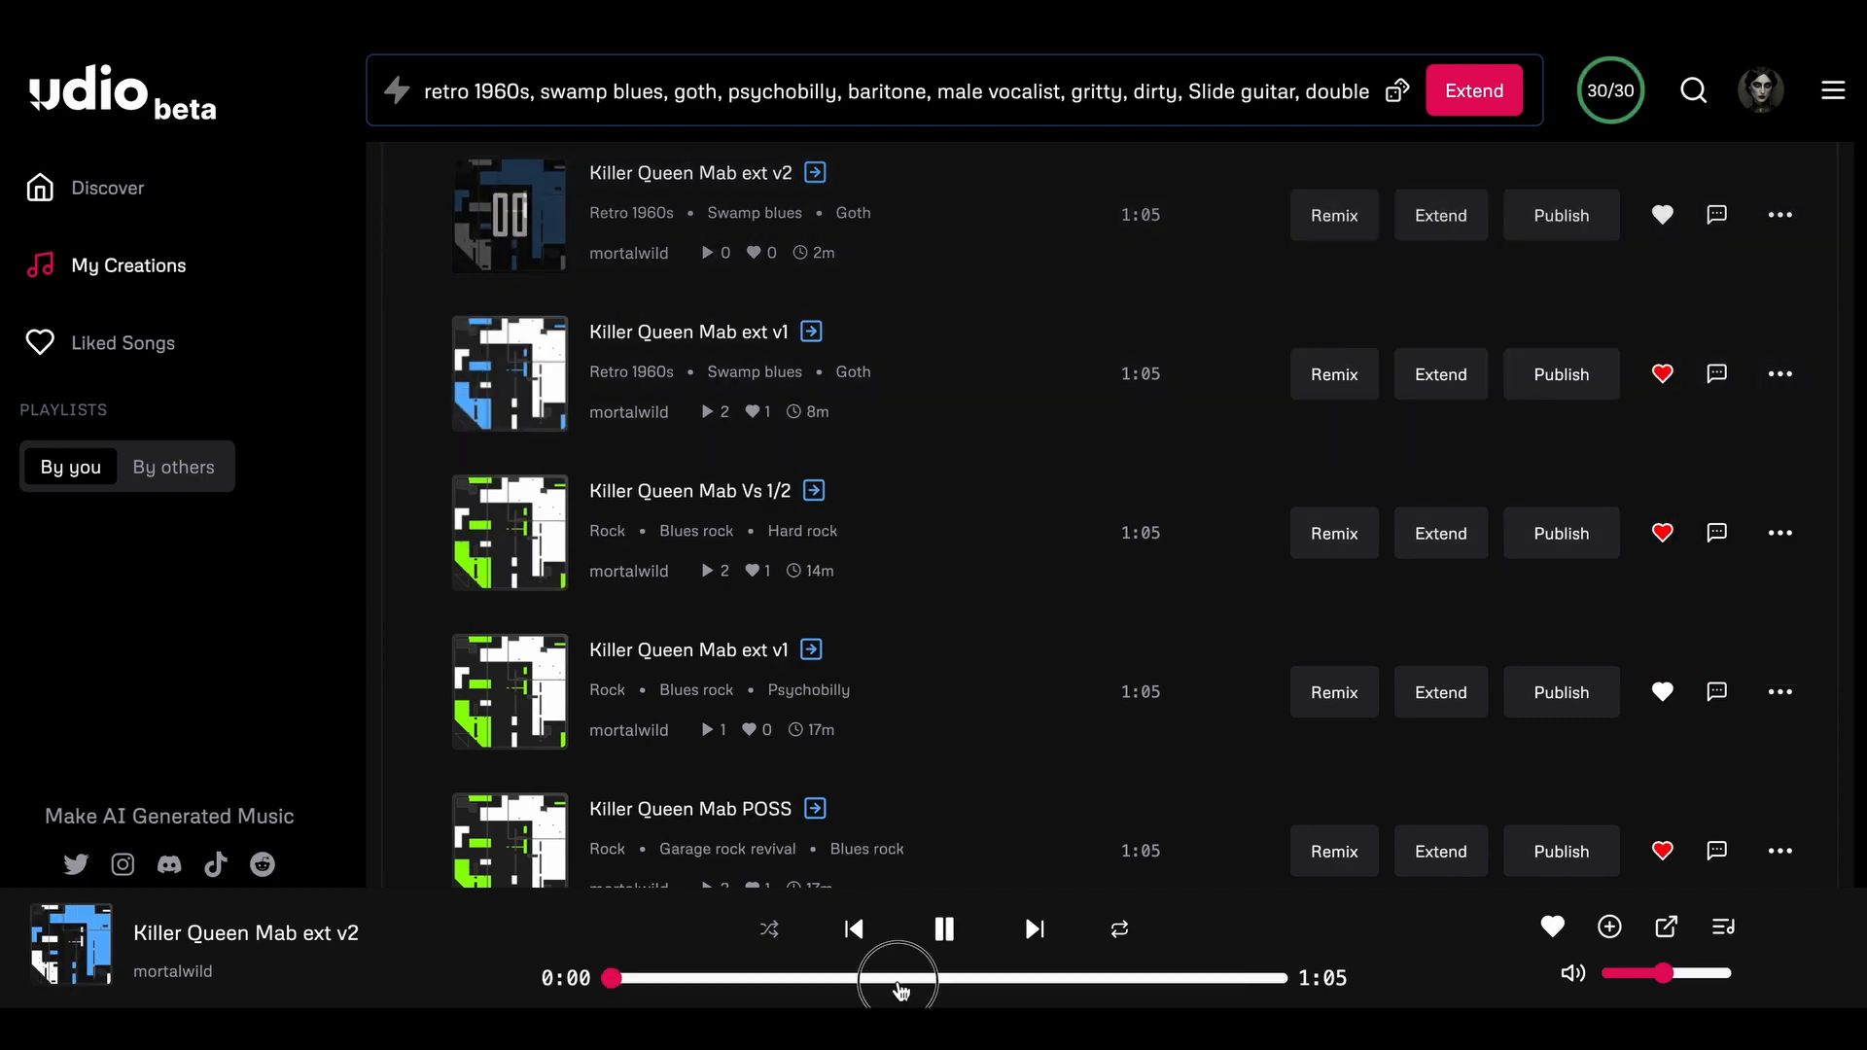
pyautogui.click(899, 978)
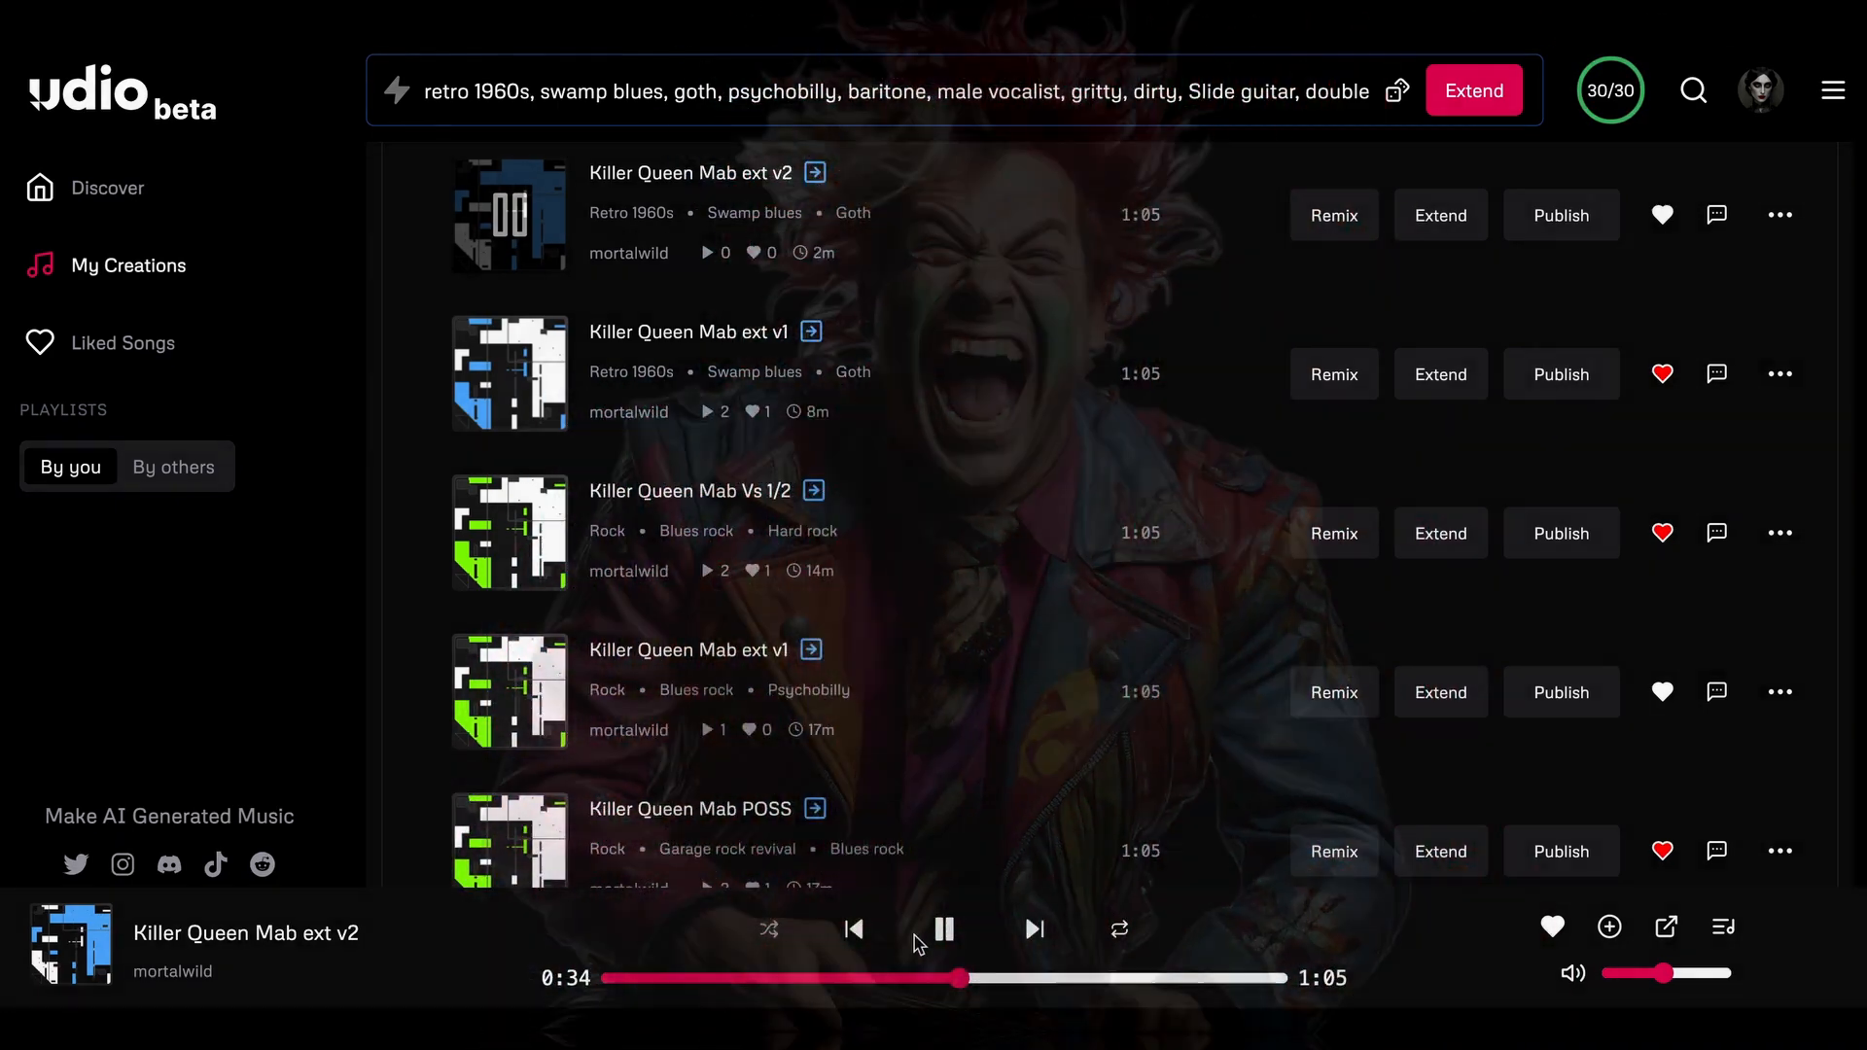
pyautogui.click(510, 214)
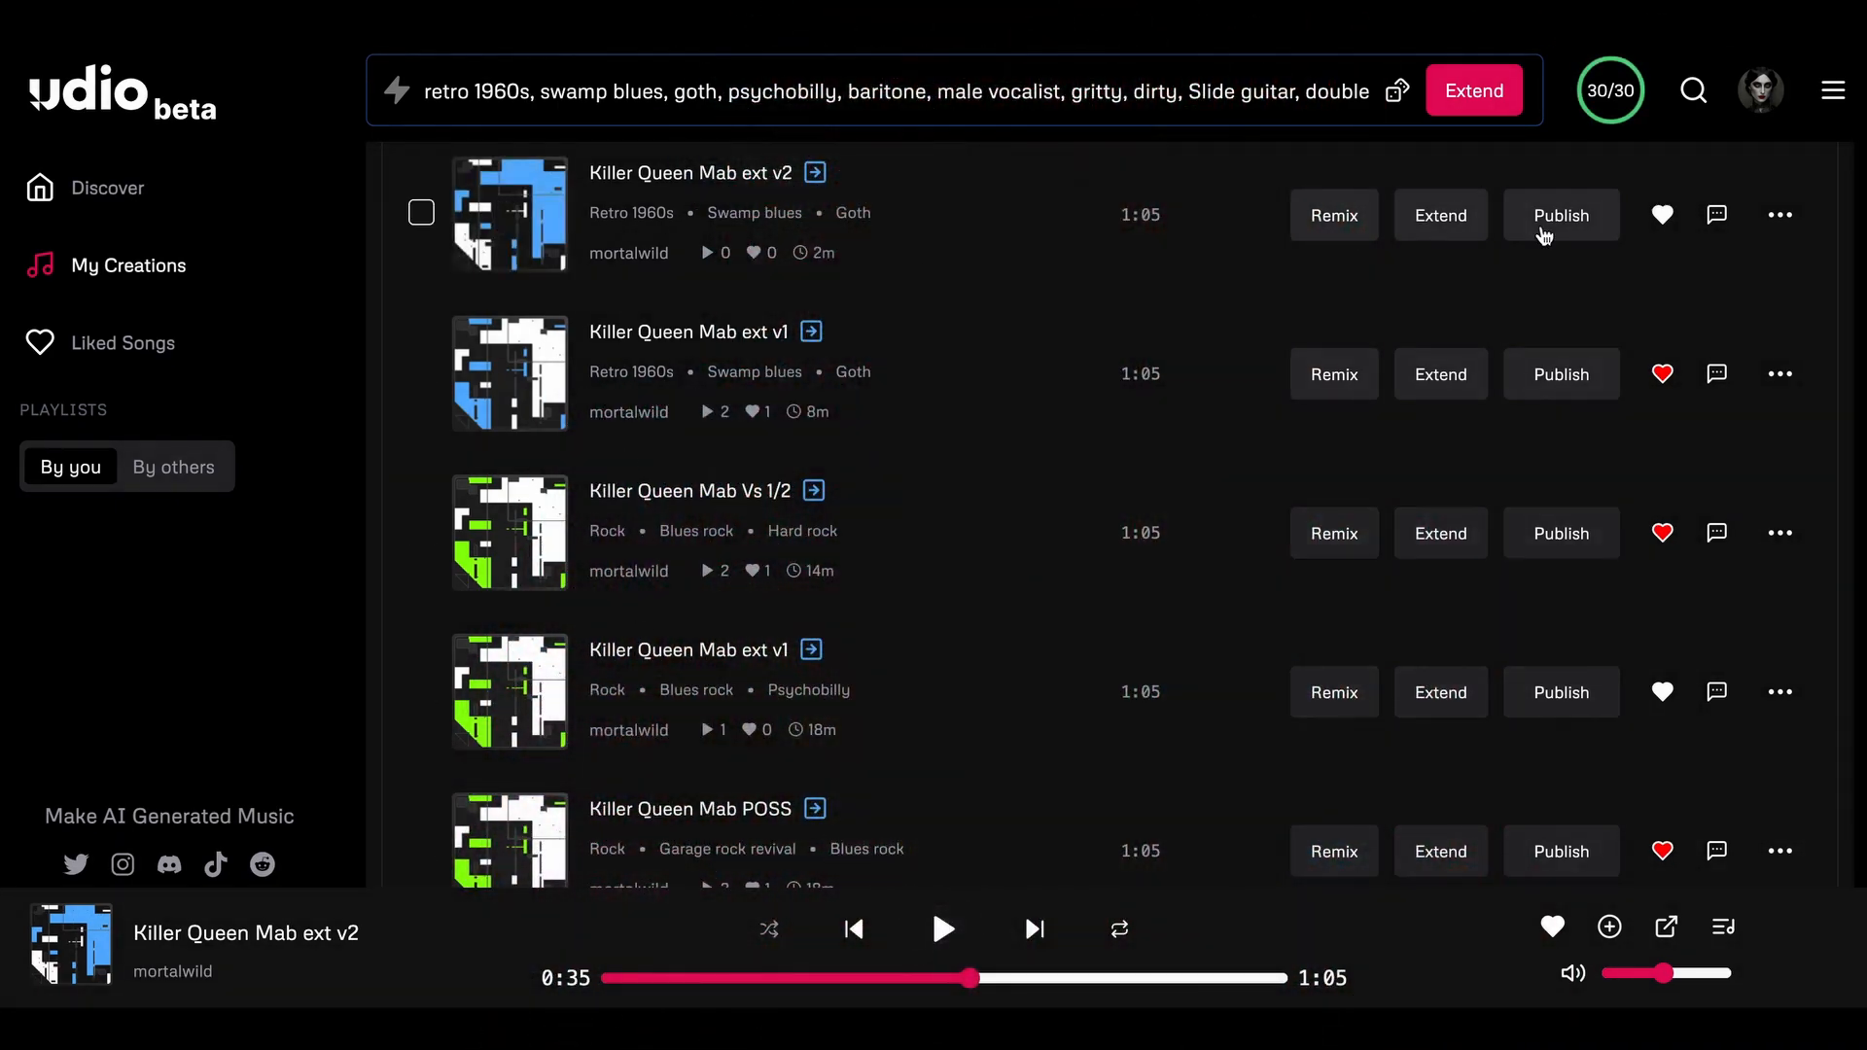
pyautogui.click(1780, 214)
pyautogui.click(1708, 607)
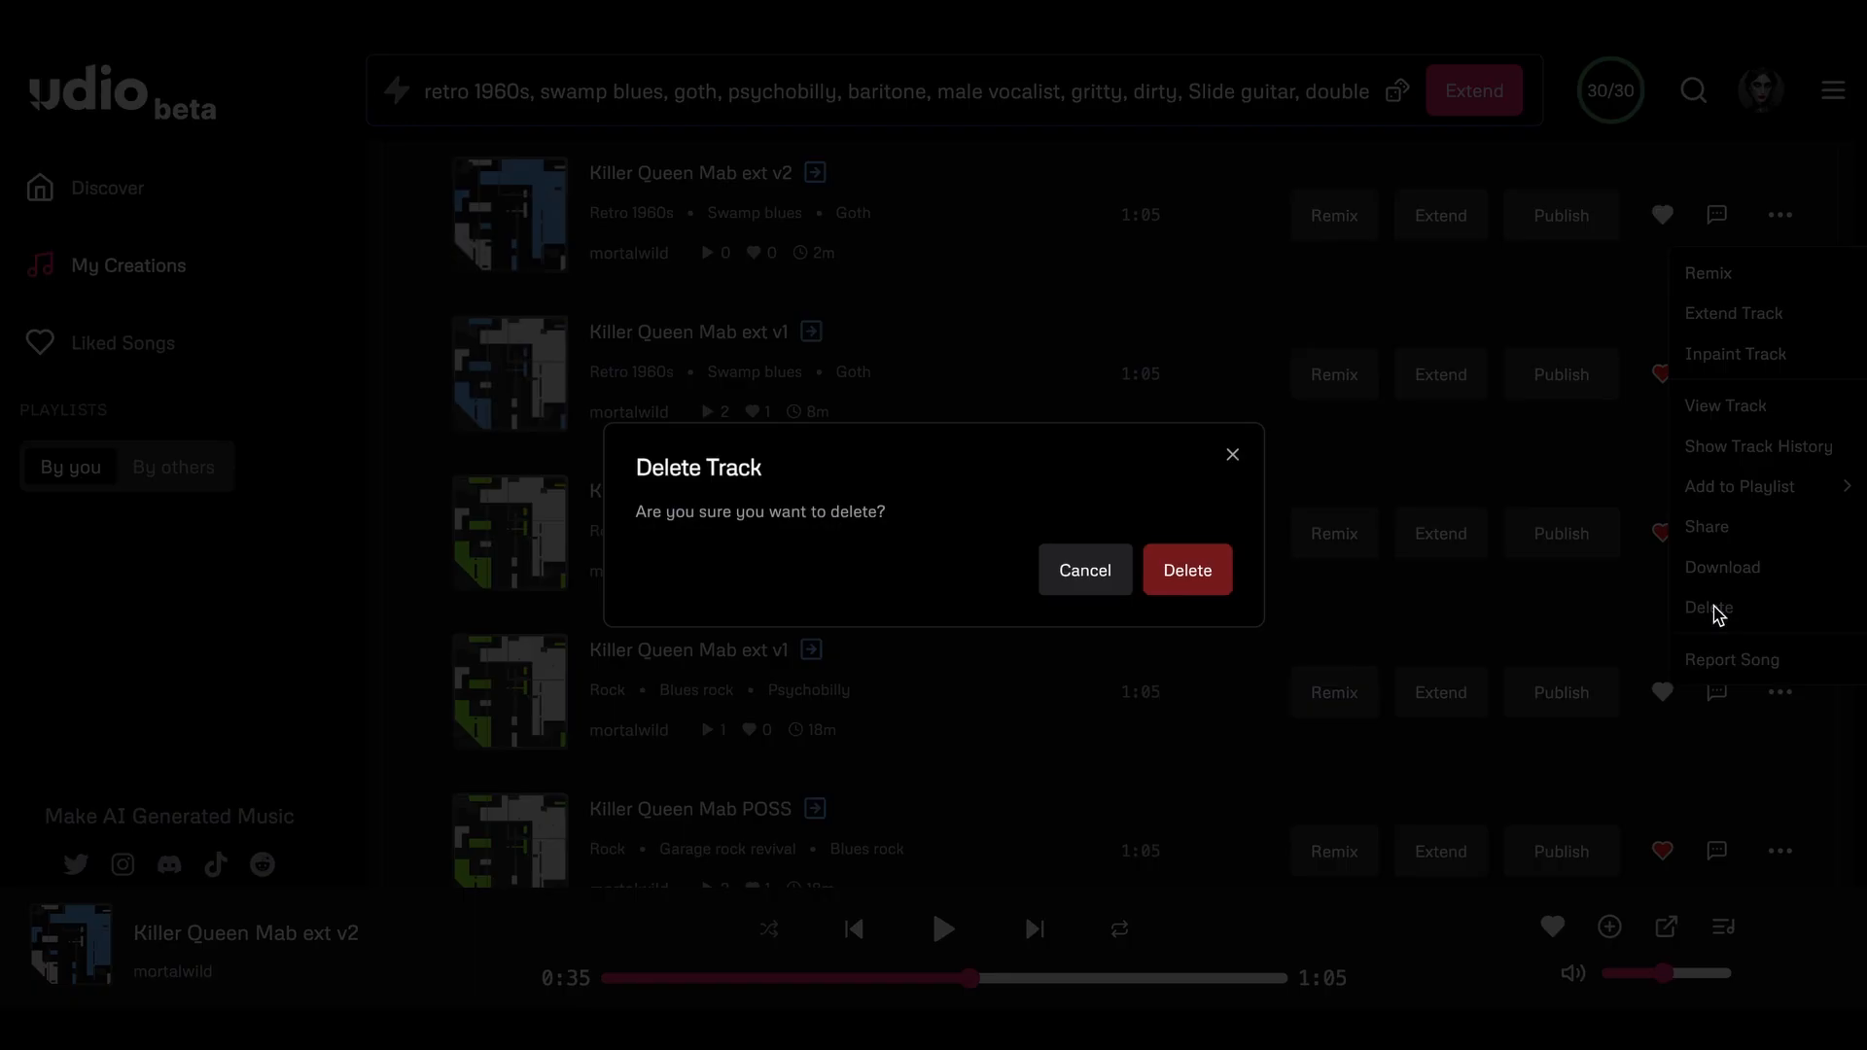
pyautogui.click(1185, 571)
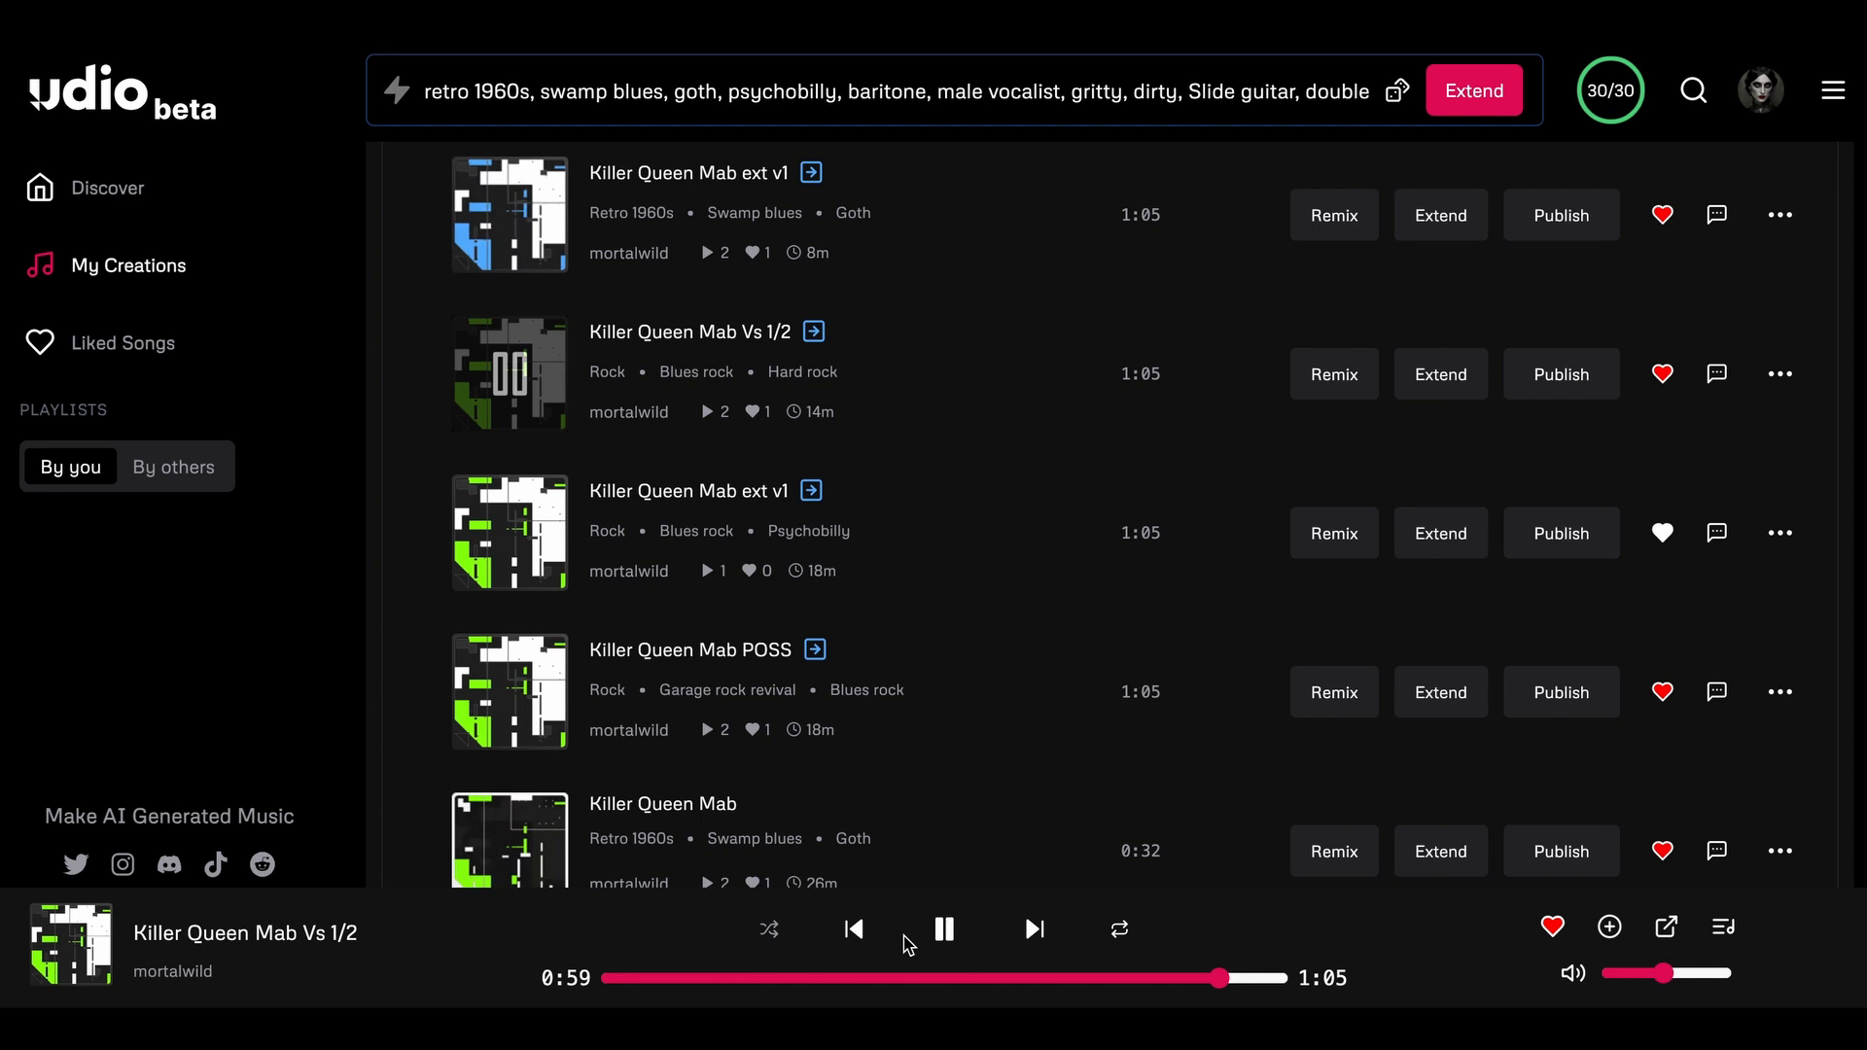
# - Pause "Killer Queen Mab Vs 1/2" and rename the track as "Killer Queen Mab Vs 1/2 prime"
pyautogui.click(938, 928)
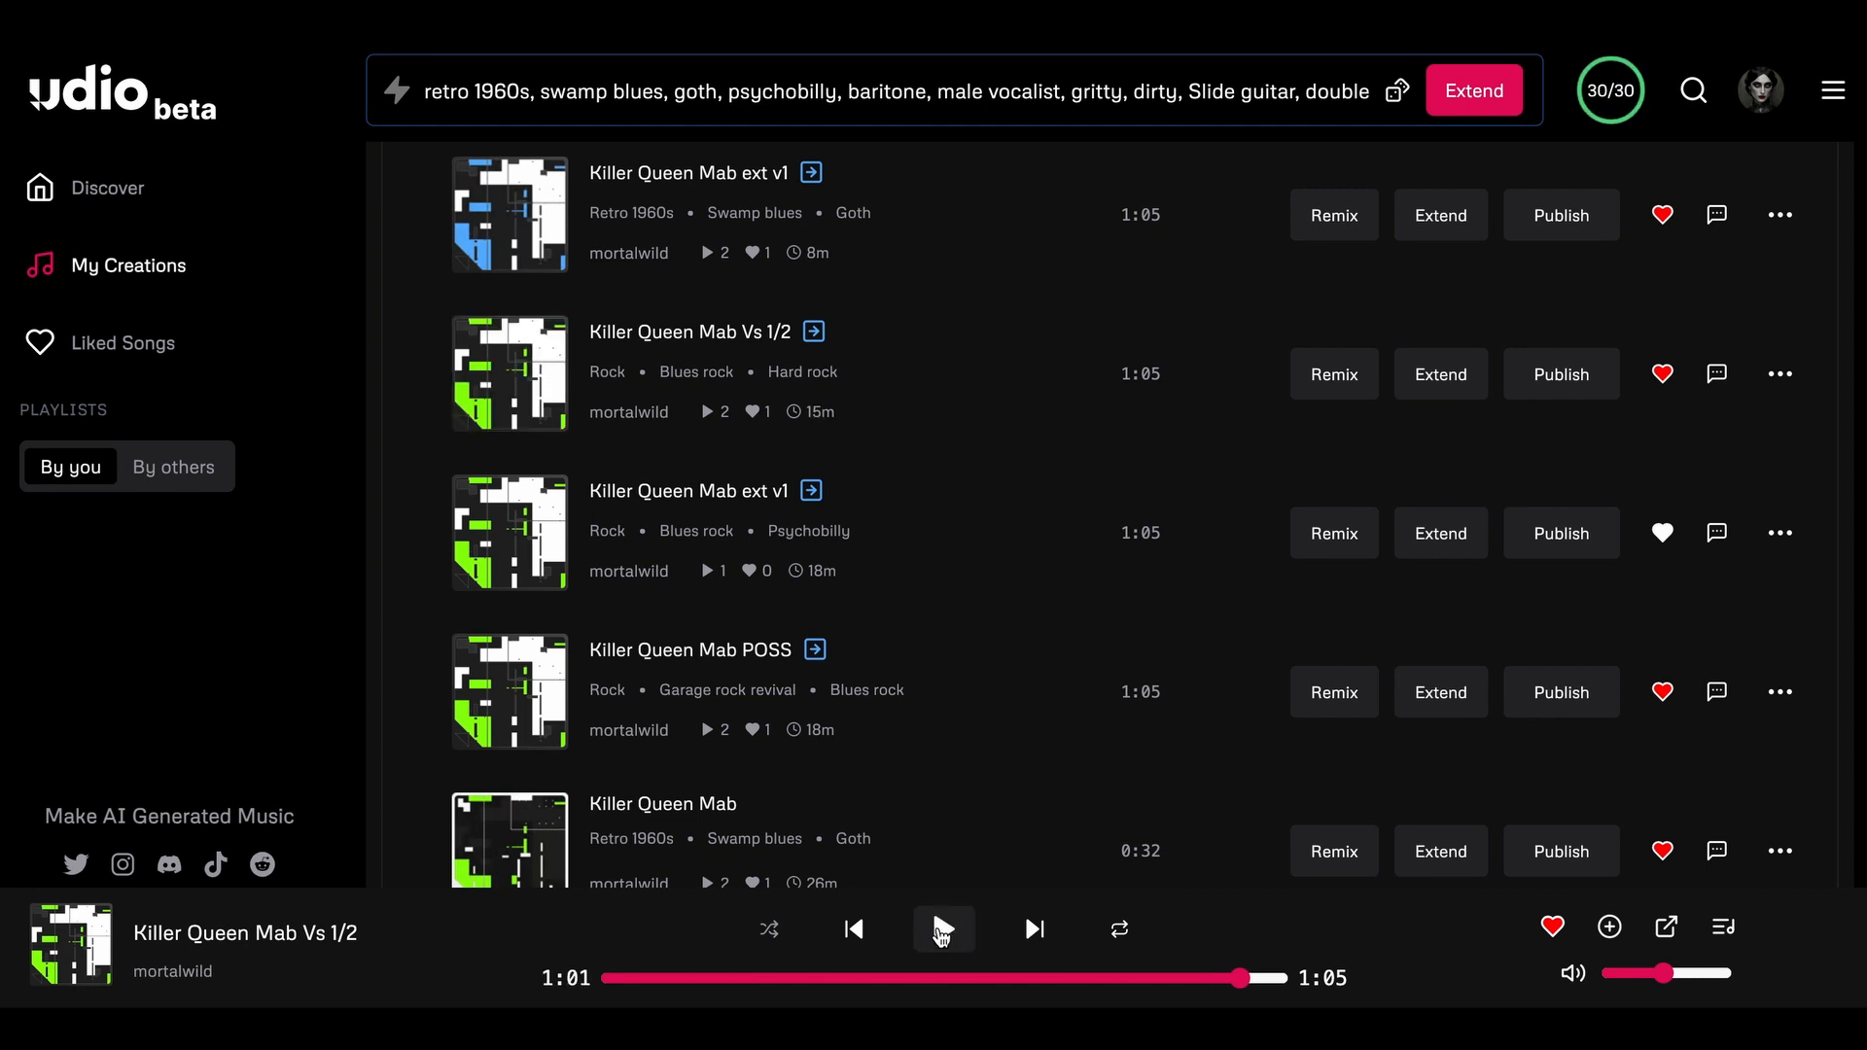
pyautogui.click(691, 332)
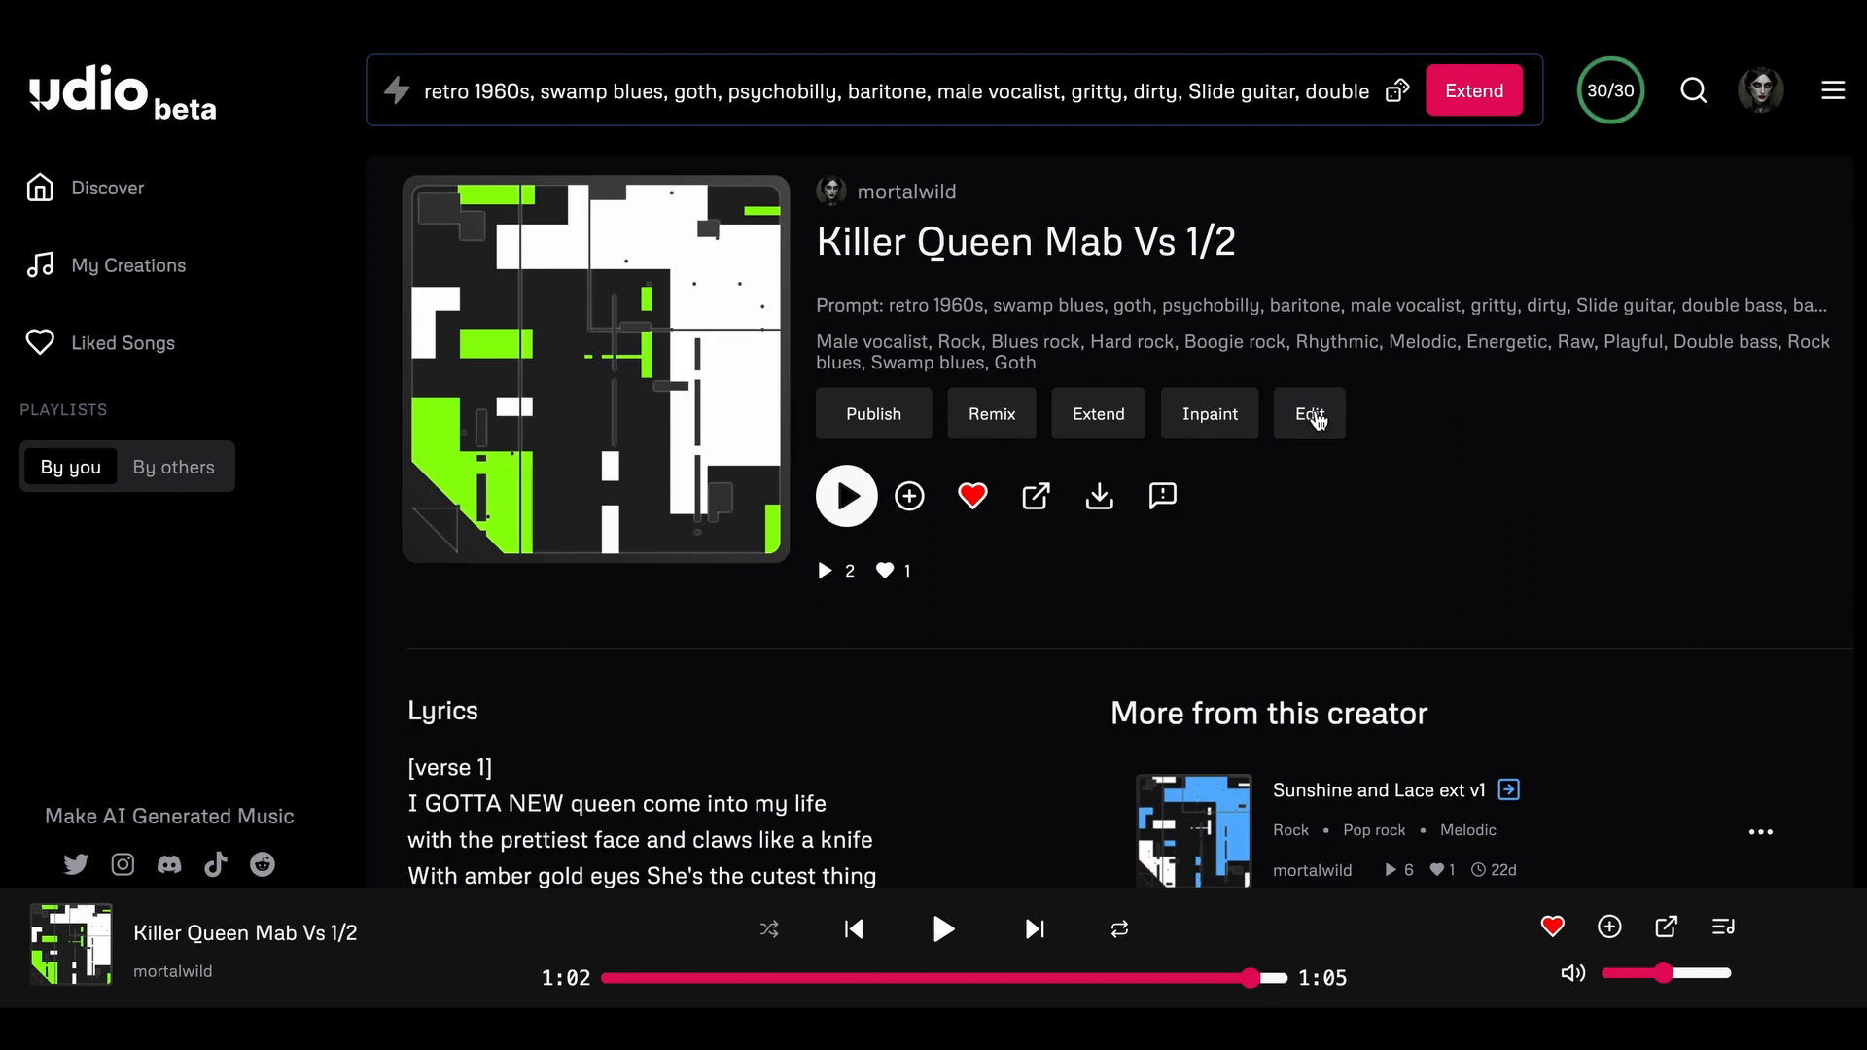
pyautogui.click(1310, 415)
pyautogui.click(1152, 254)
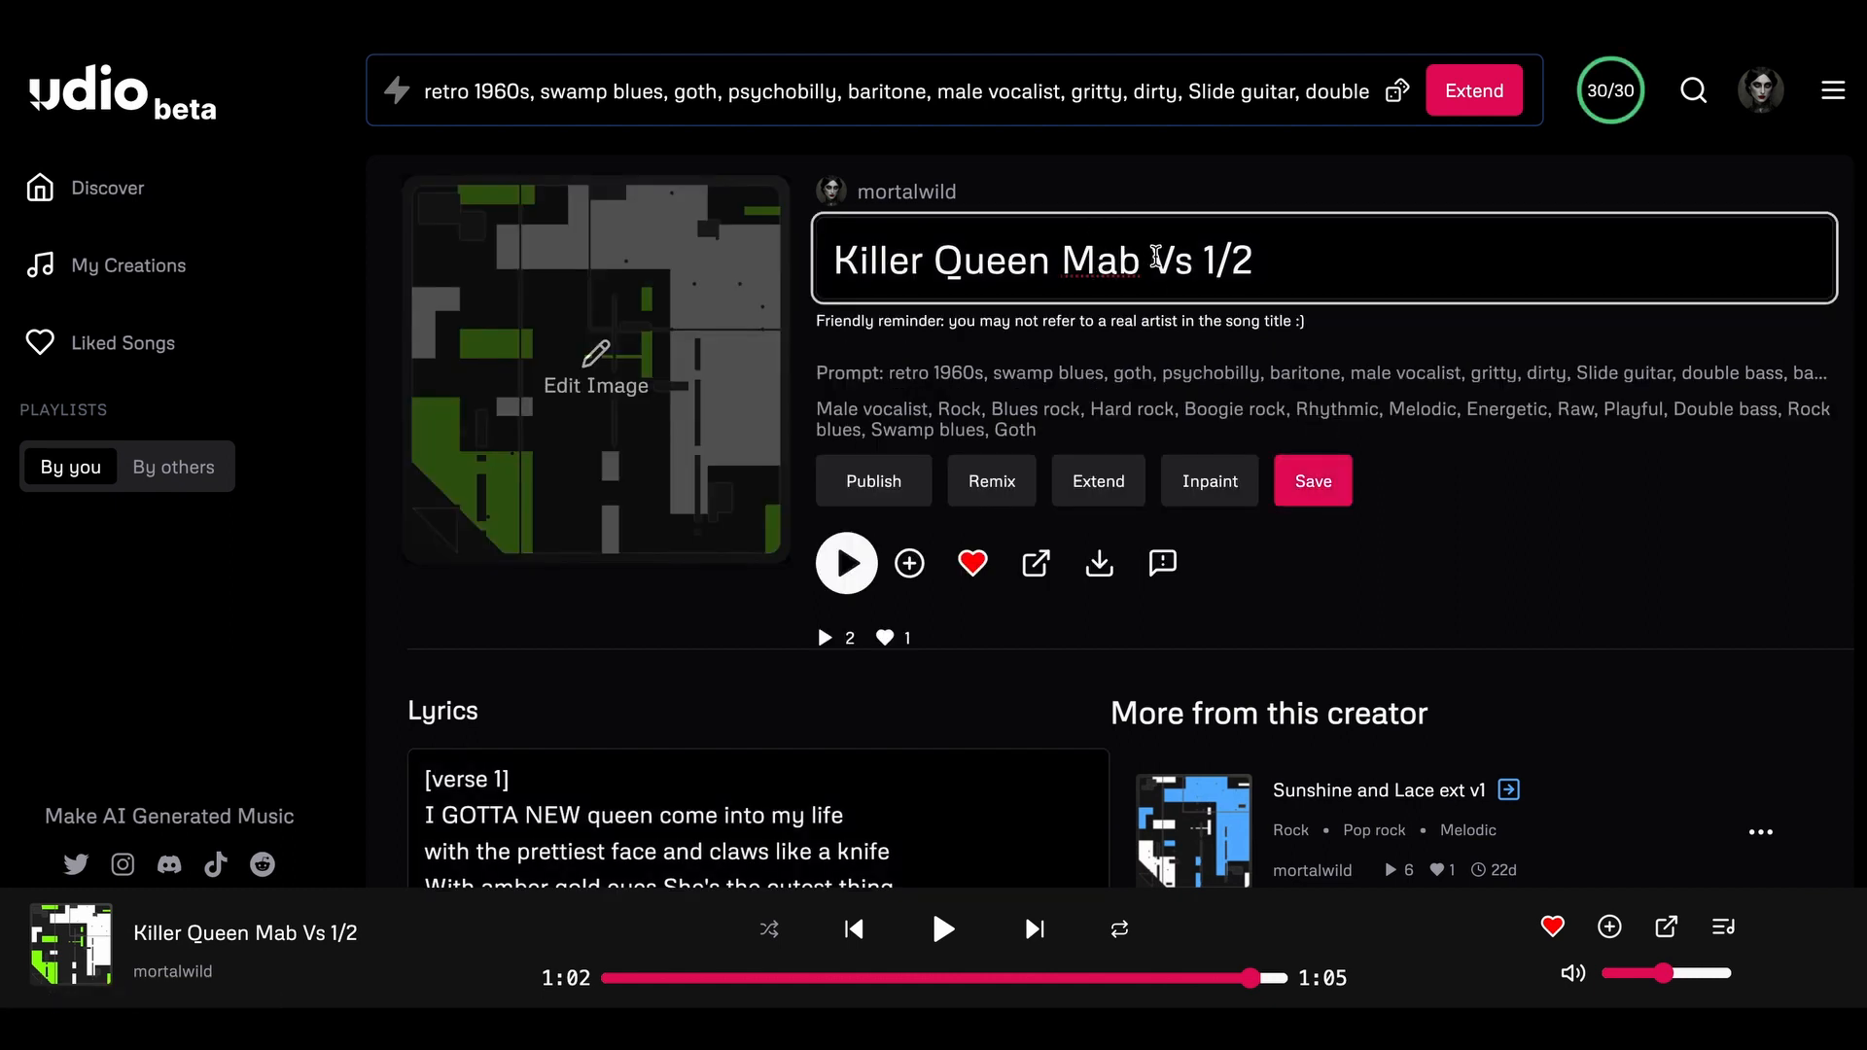
pyautogui.write('prime')
pyautogui.press('Return')
# - Return to the created tracks and open the extension settings for "Killer Queen Mab Vs 1/2 prime"
pyautogui.click(113, 269)
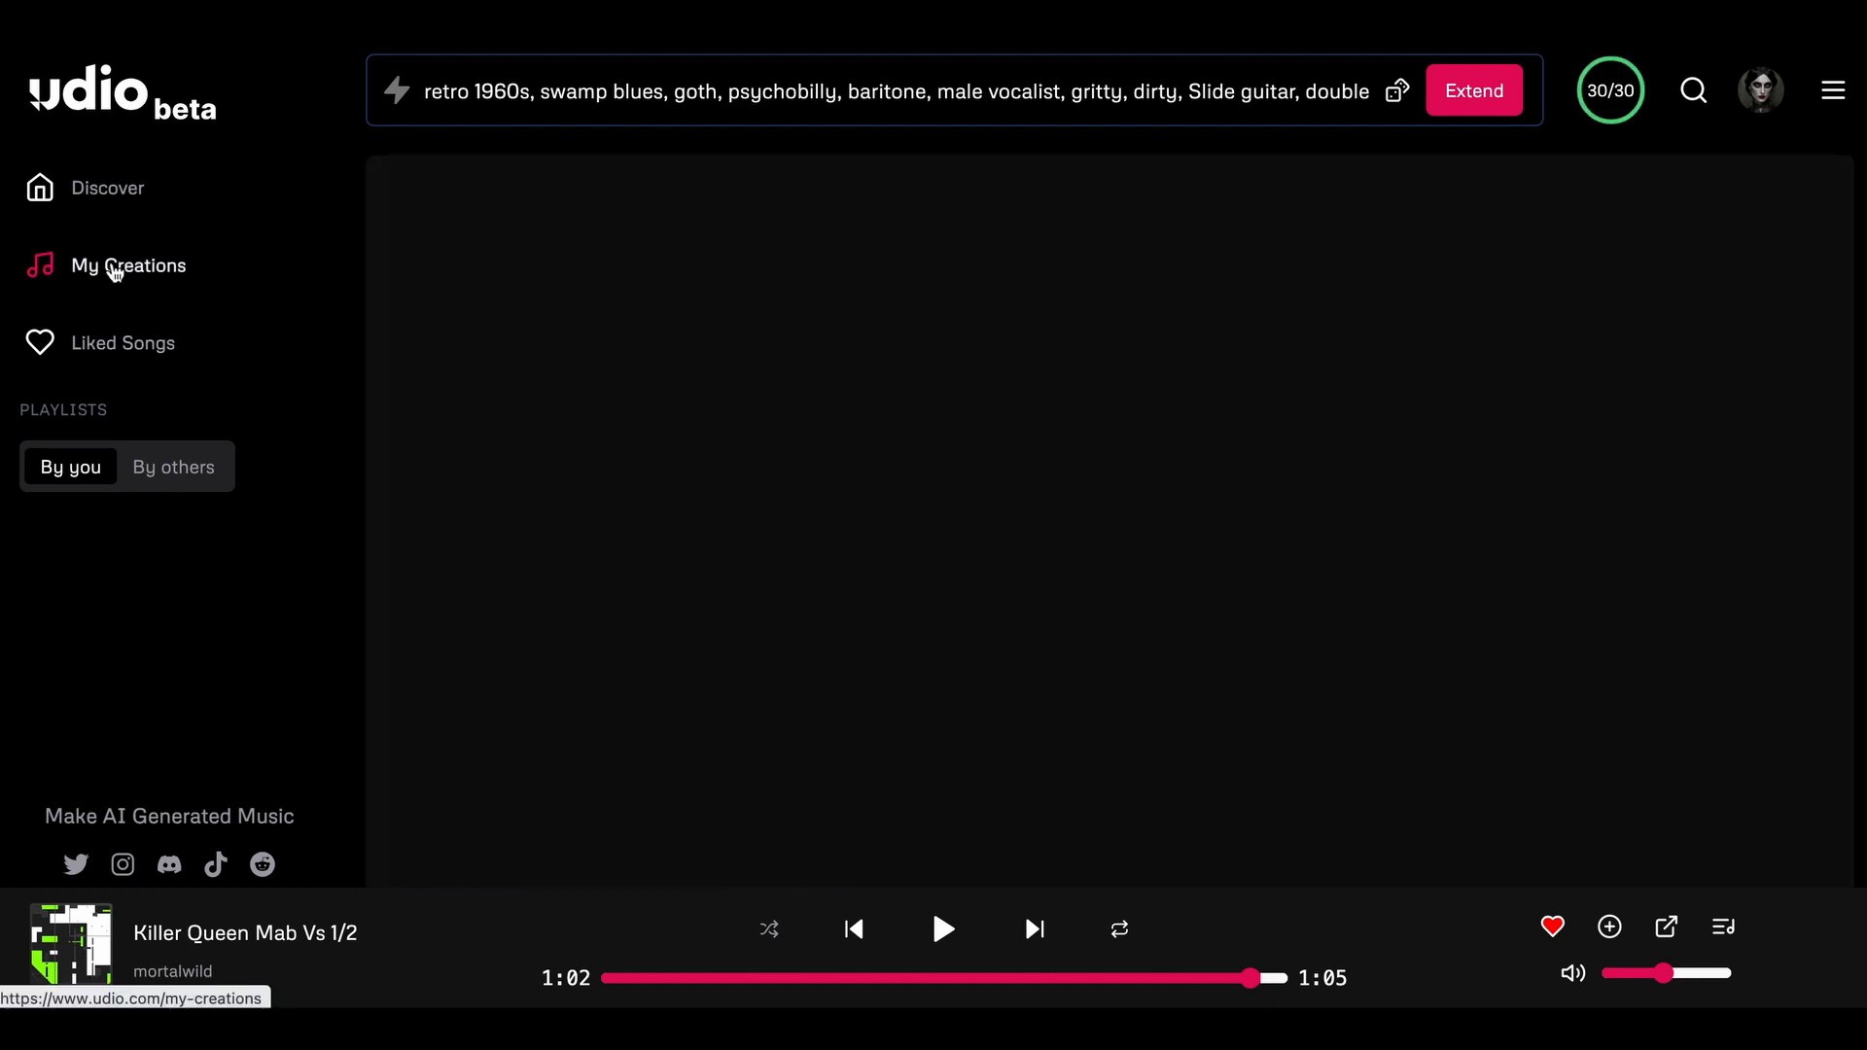
pyautogui.scroll(-3, 1416, 395)
pyautogui.click(1438, 395)
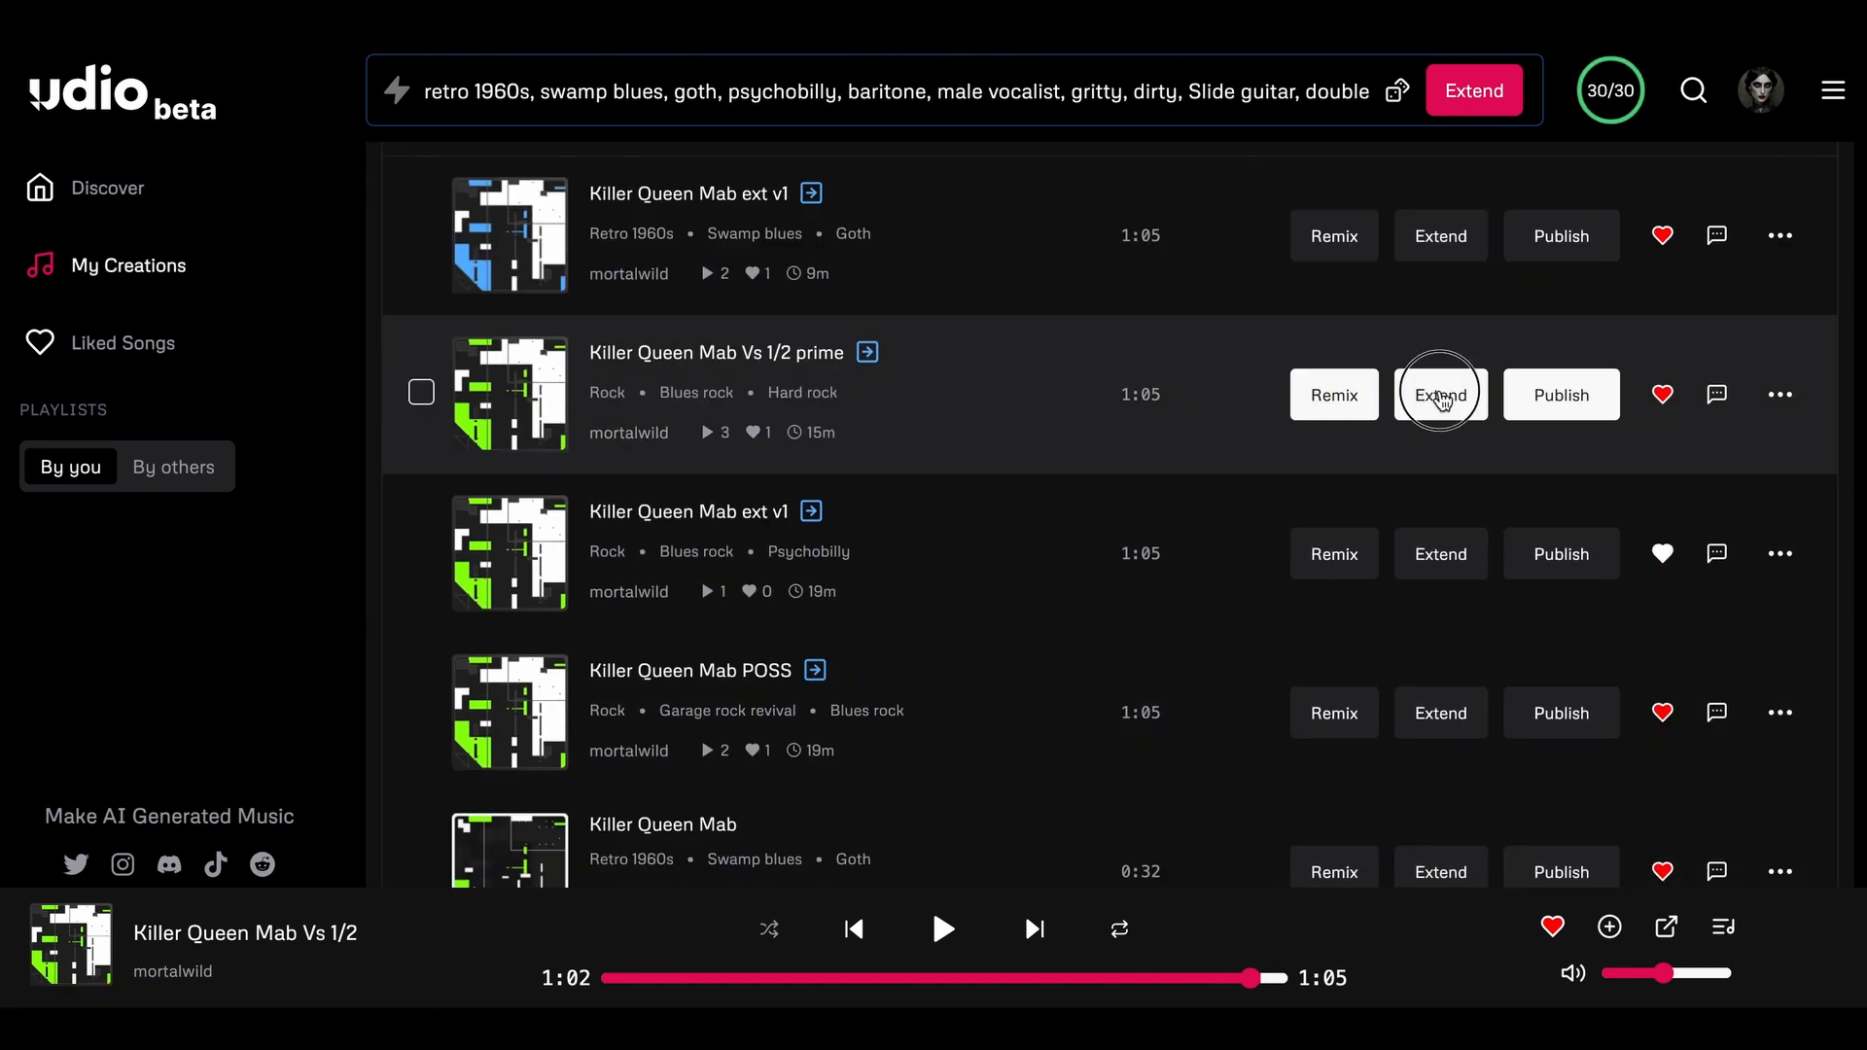
pyautogui.moveTo(1861, 441)
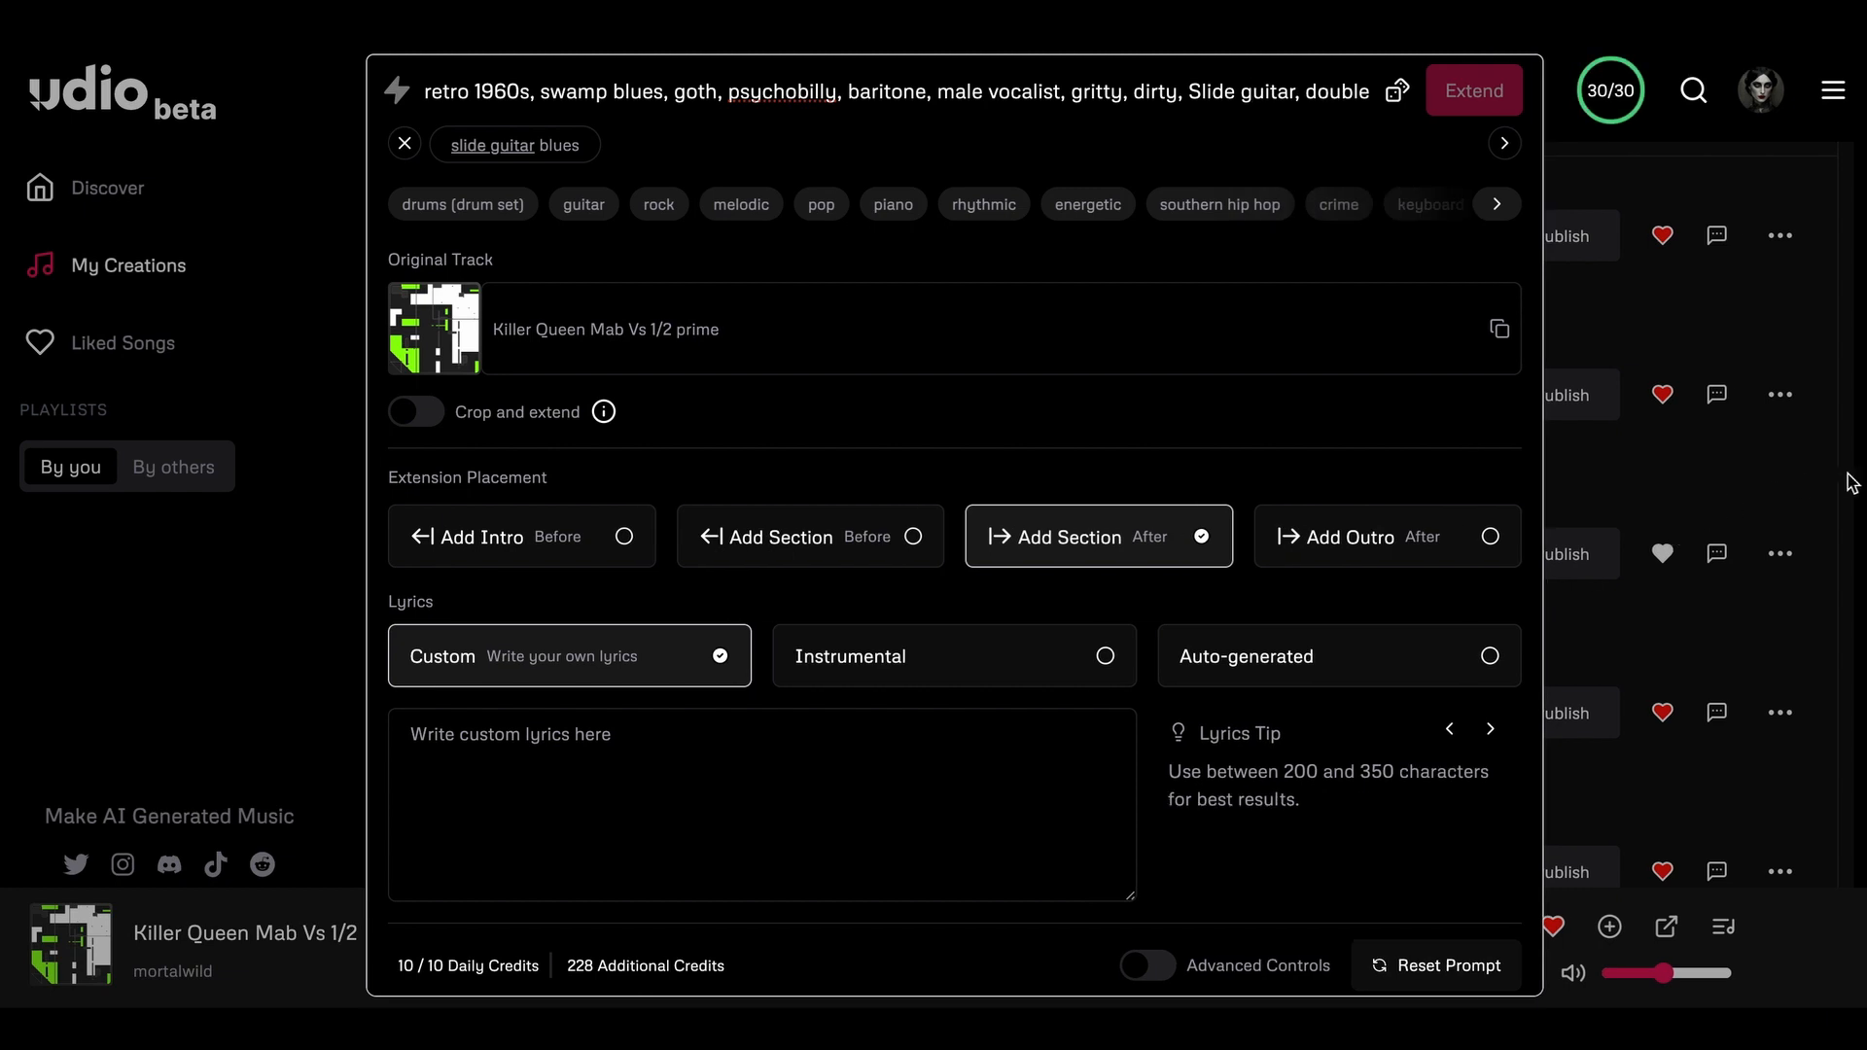
# - Copy the [bridge] section from the lyrics document into the custom lyrics, add a guitar solo tag below the [bridge] heading, and generate the extensions
pyautogui.press('super+Tab')
pyautogui.scroll(1, 1446, 405)
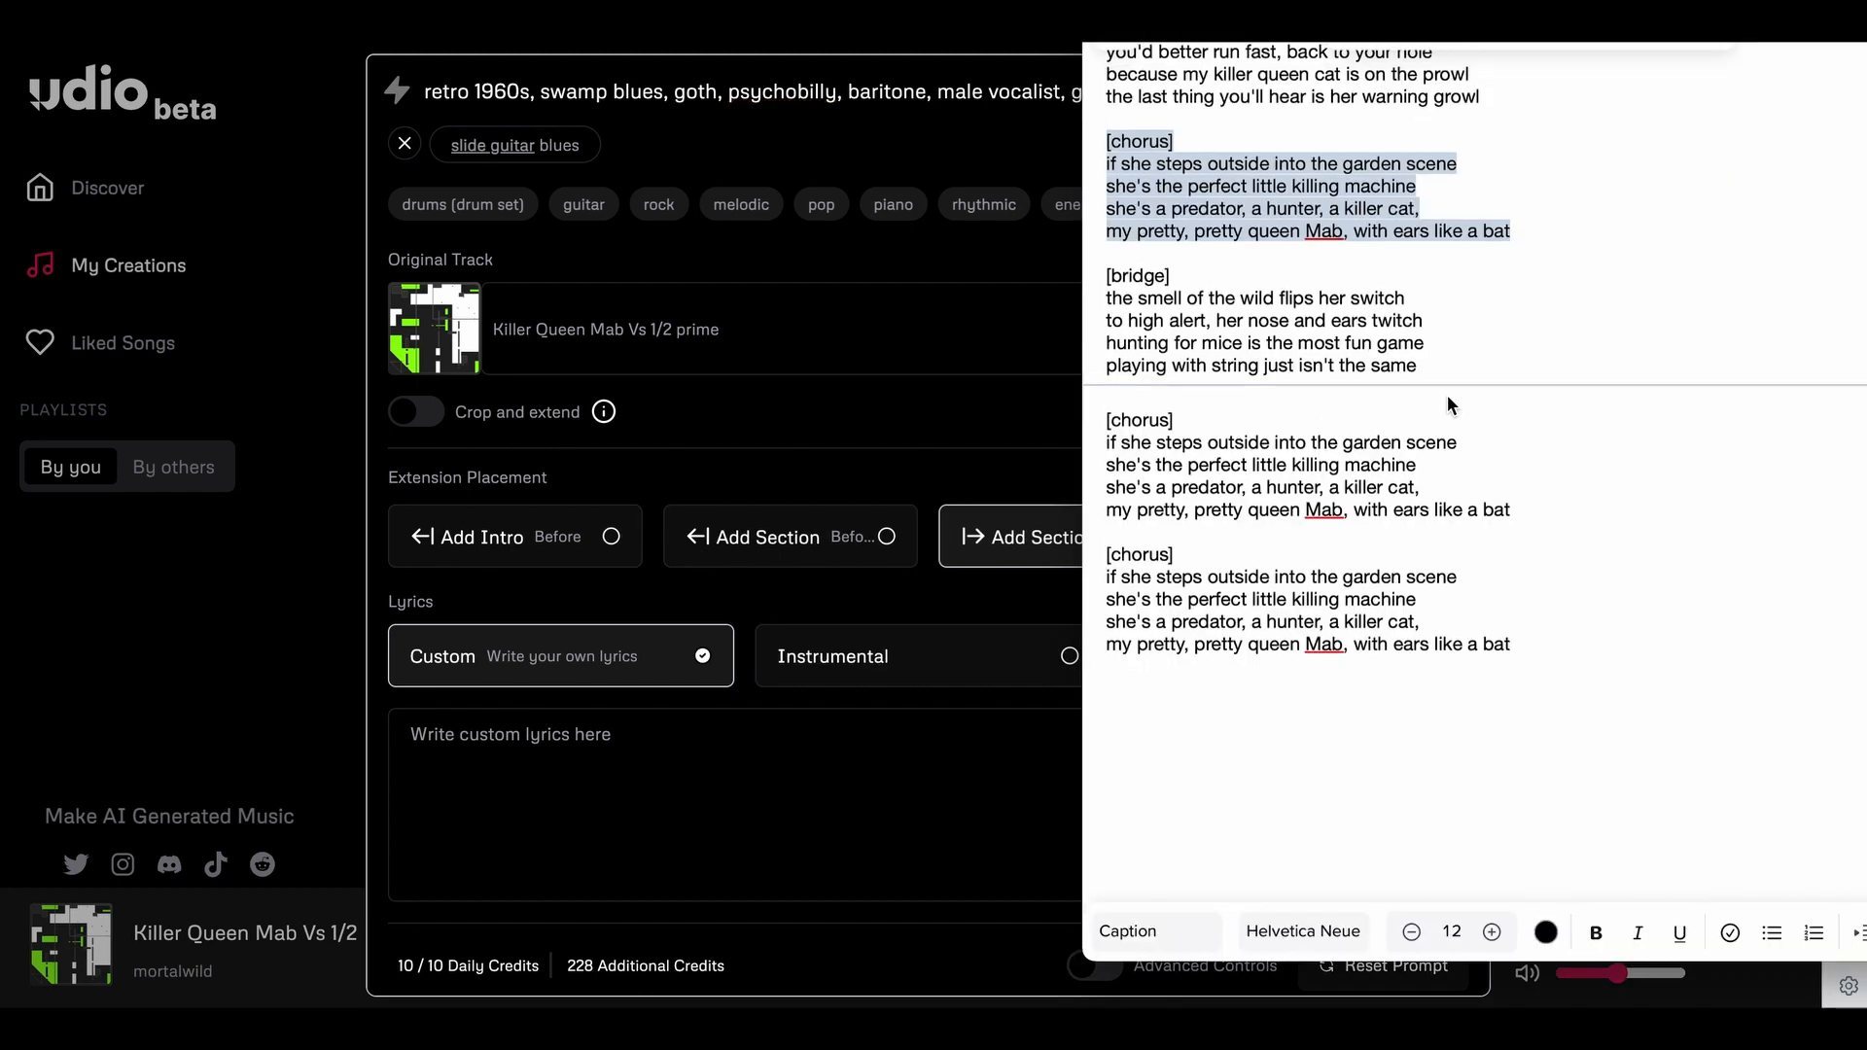
pyautogui.moveTo(1106, 281); pyautogui.dragTo(1456, 394)
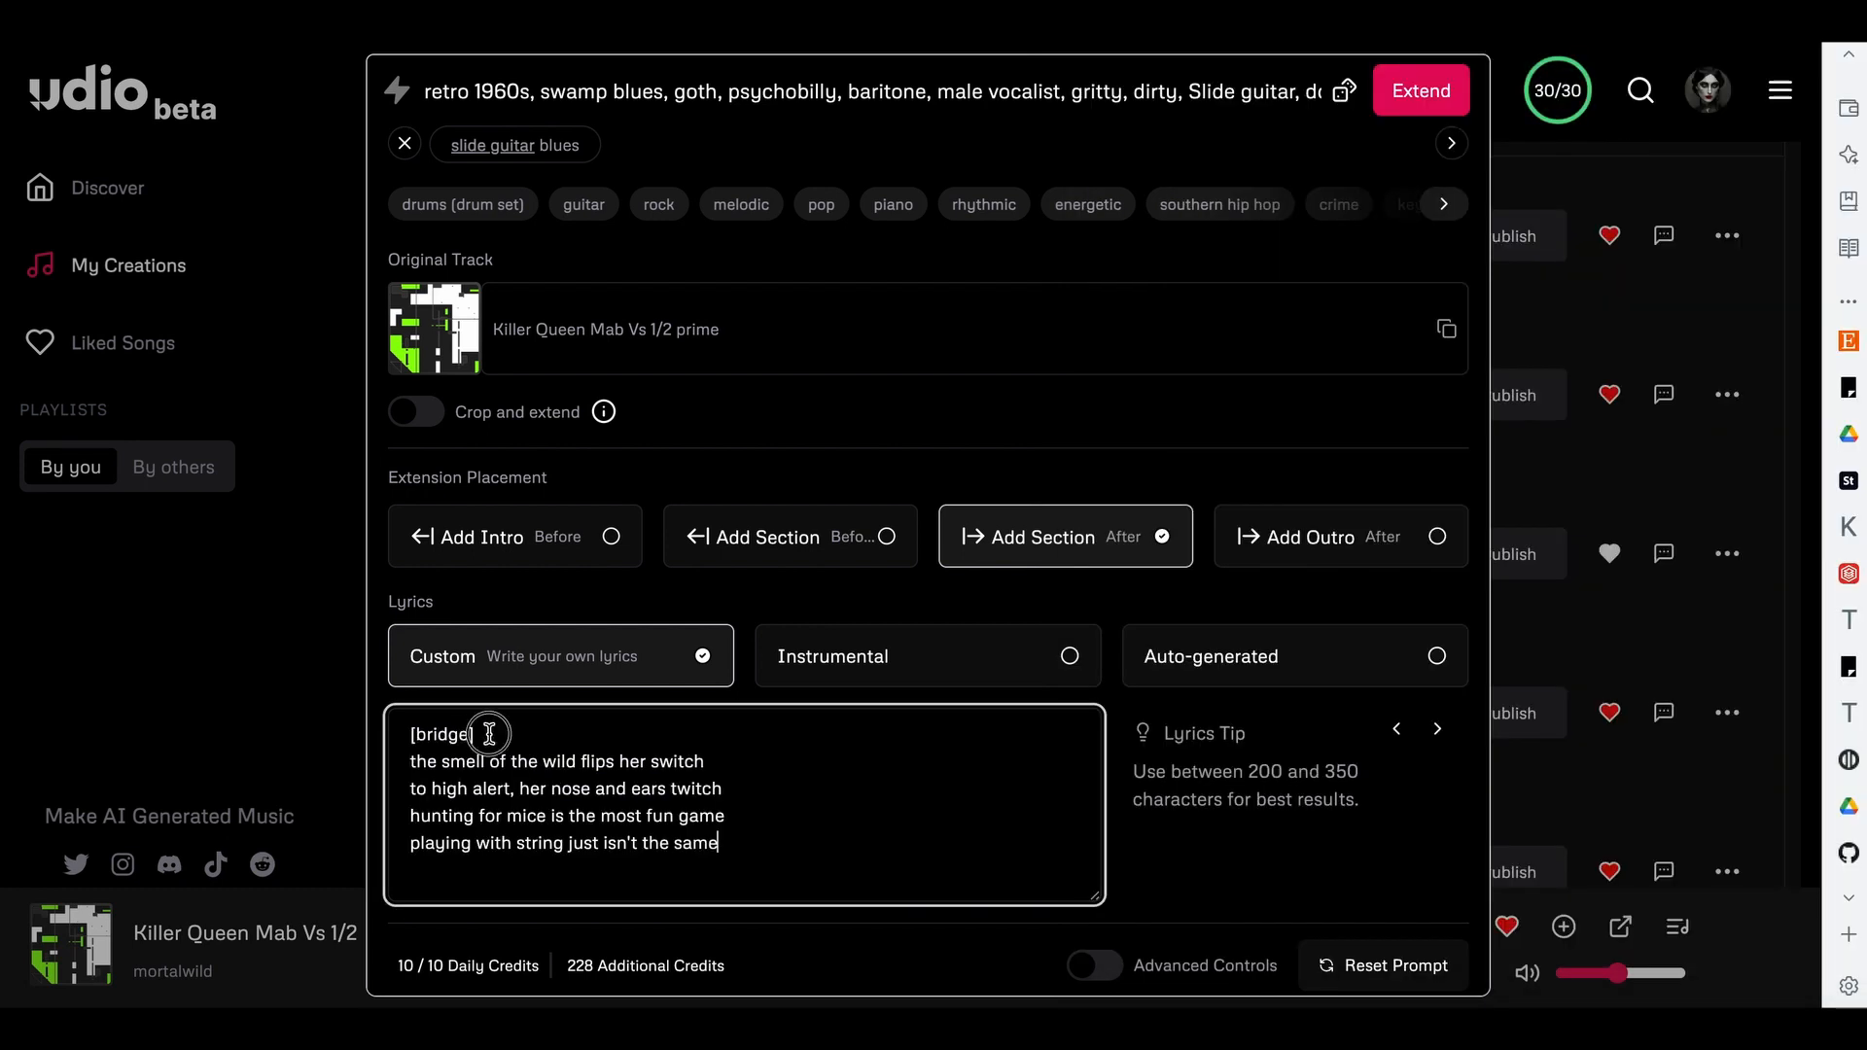
pyautogui.press('Return')
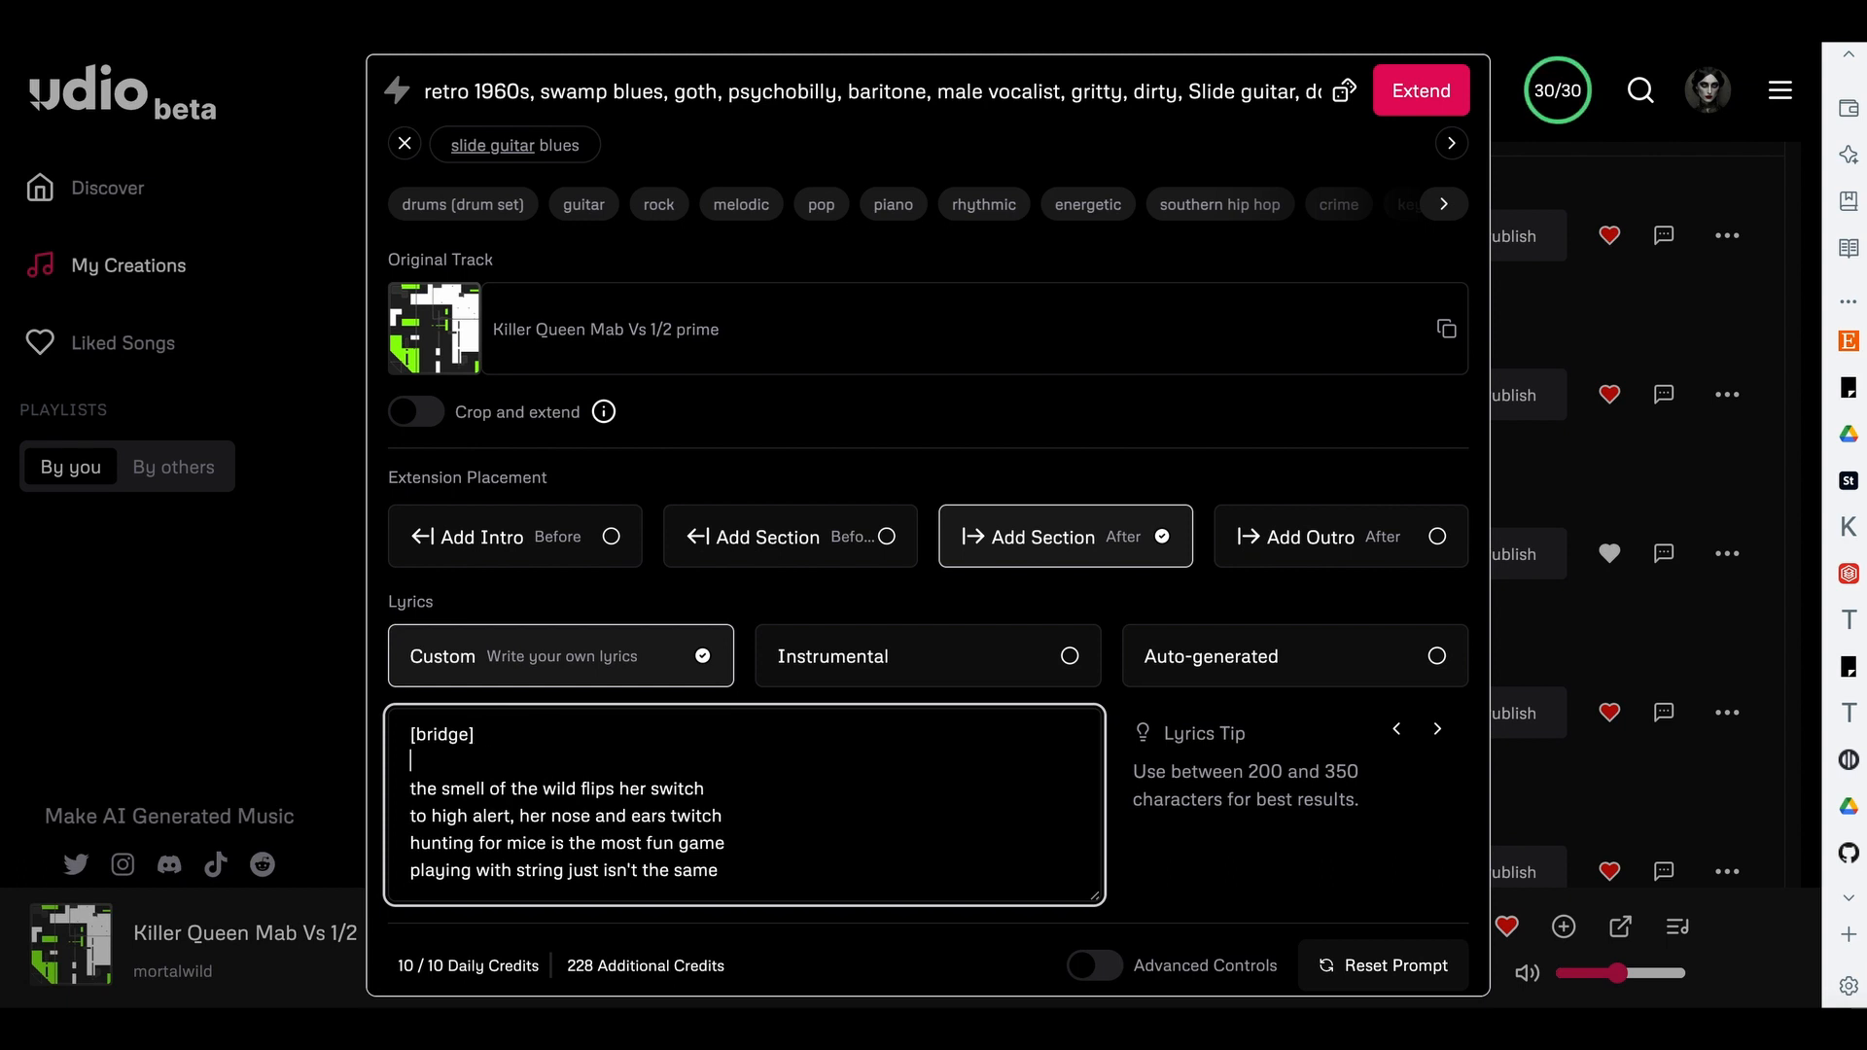
pyautogui.write('[guitar so')
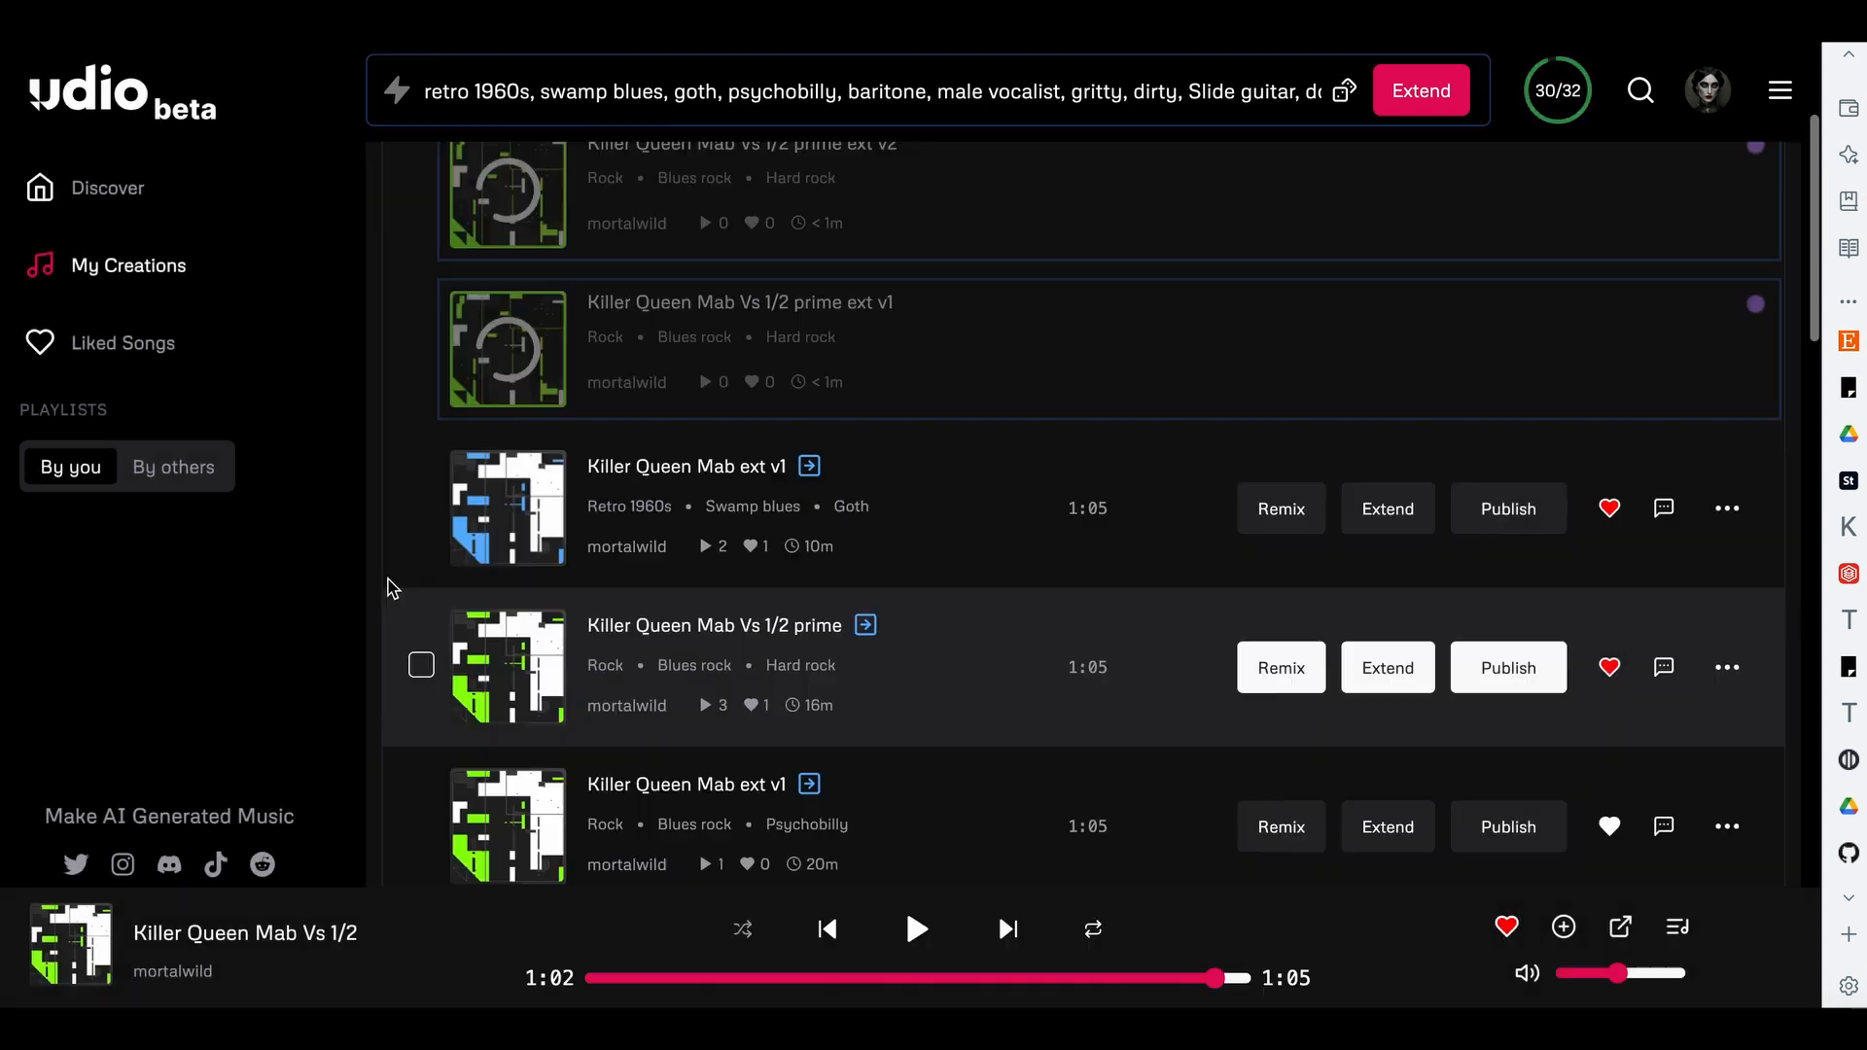
# - Find "Killer Queen Mab POSS" in the created tracks, check its prompt and tags, and play it from partway through
pyautogui.scroll(-2, 388, 585)
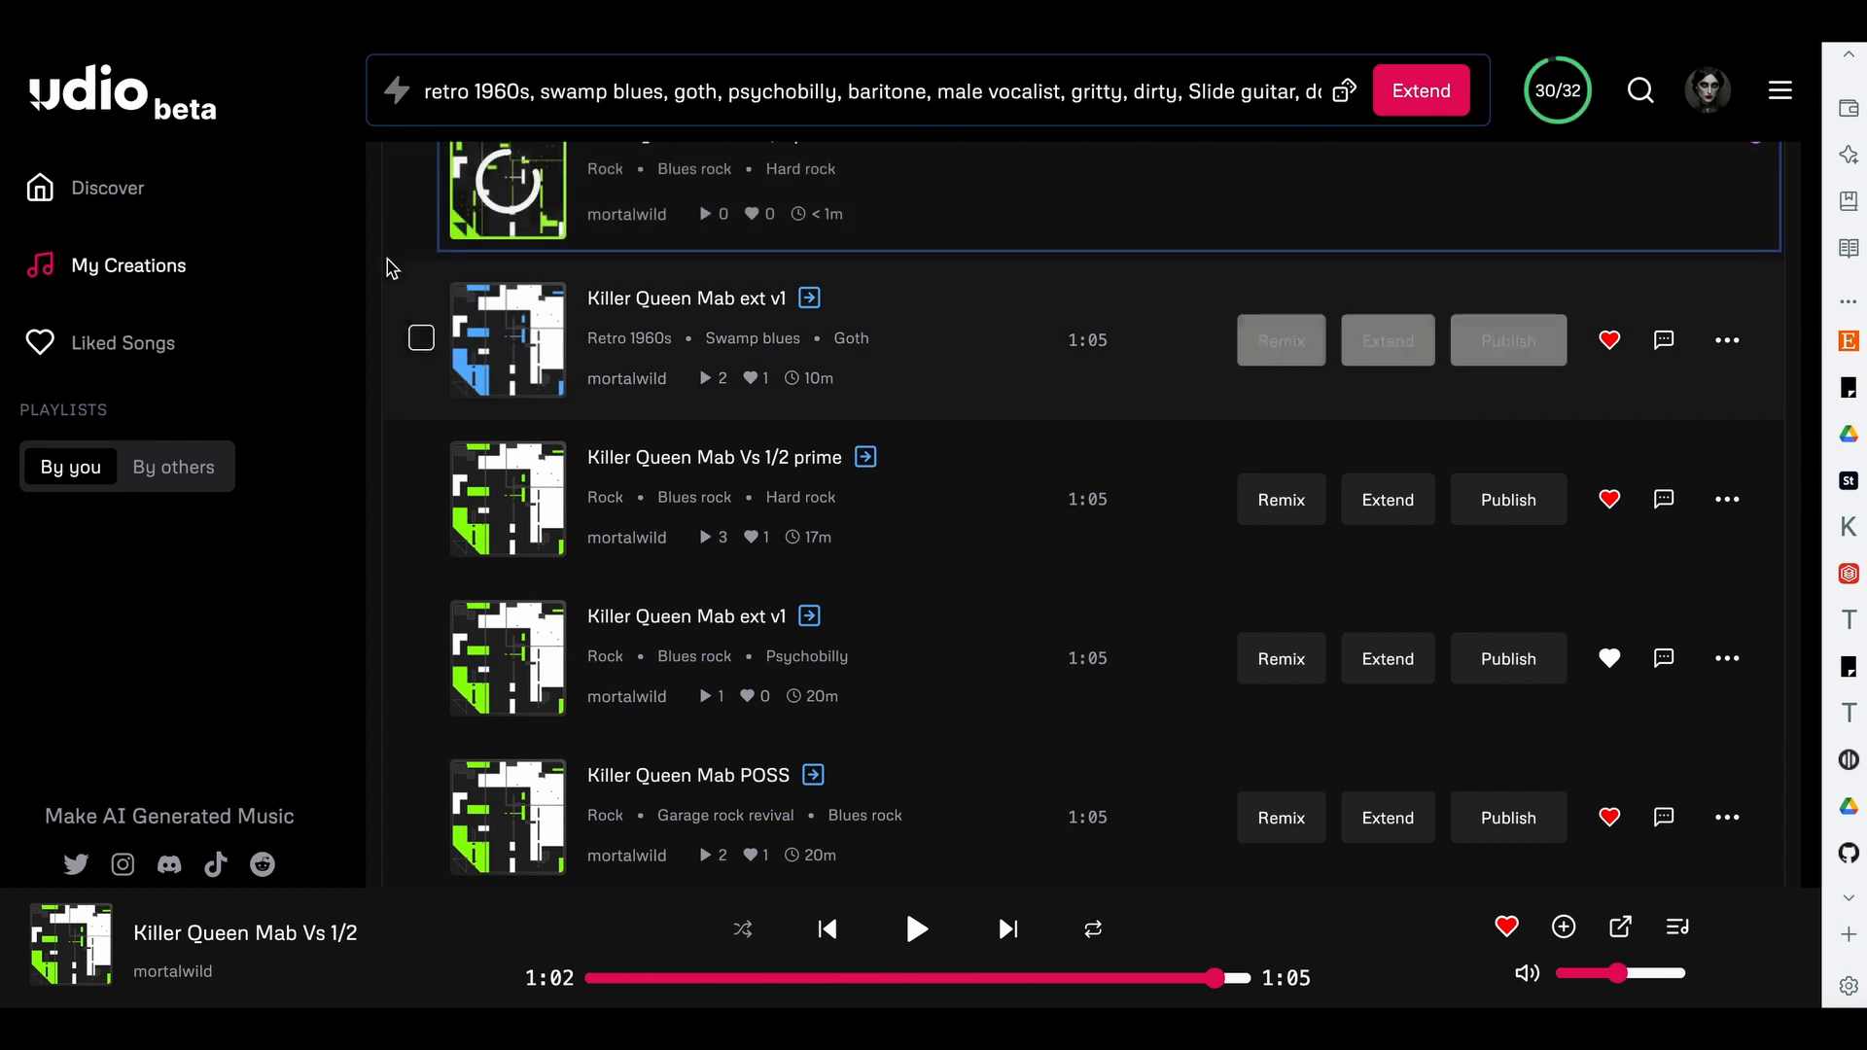
pyautogui.scroll(-3, 612, 486)
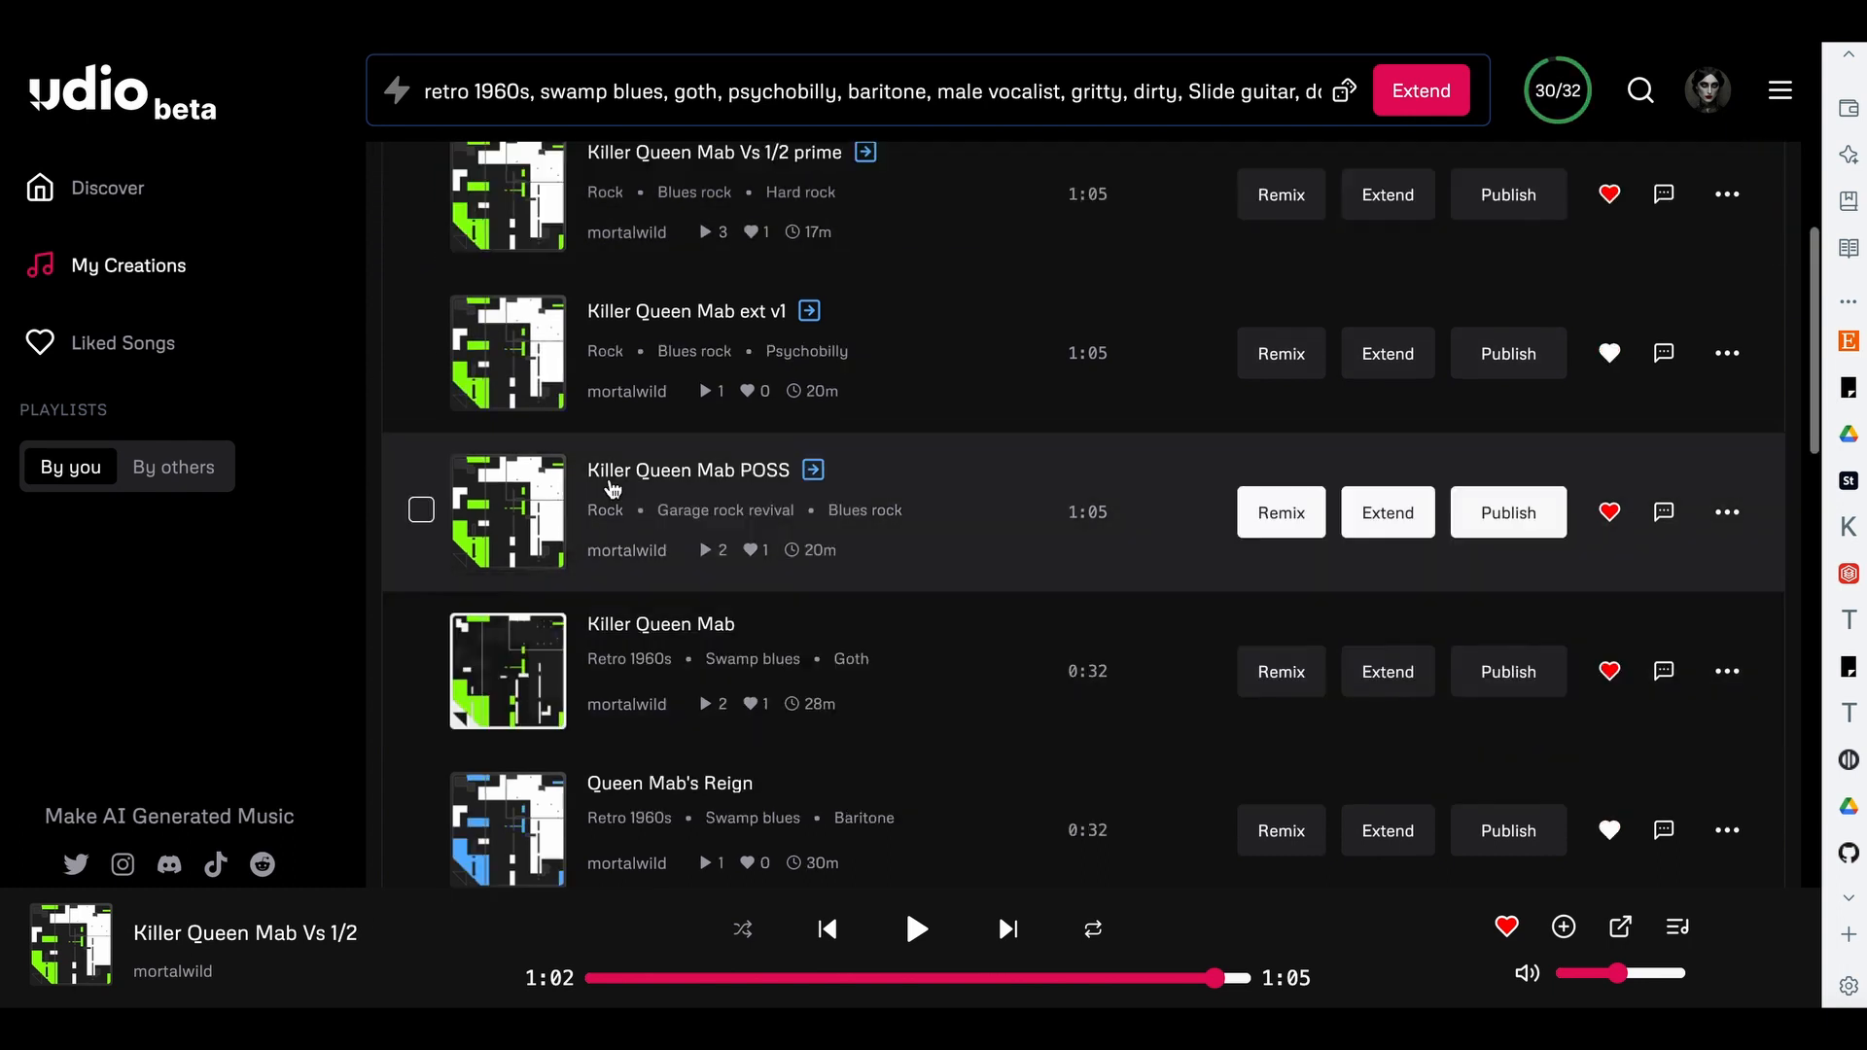
pyautogui.moveTo(684, 474)
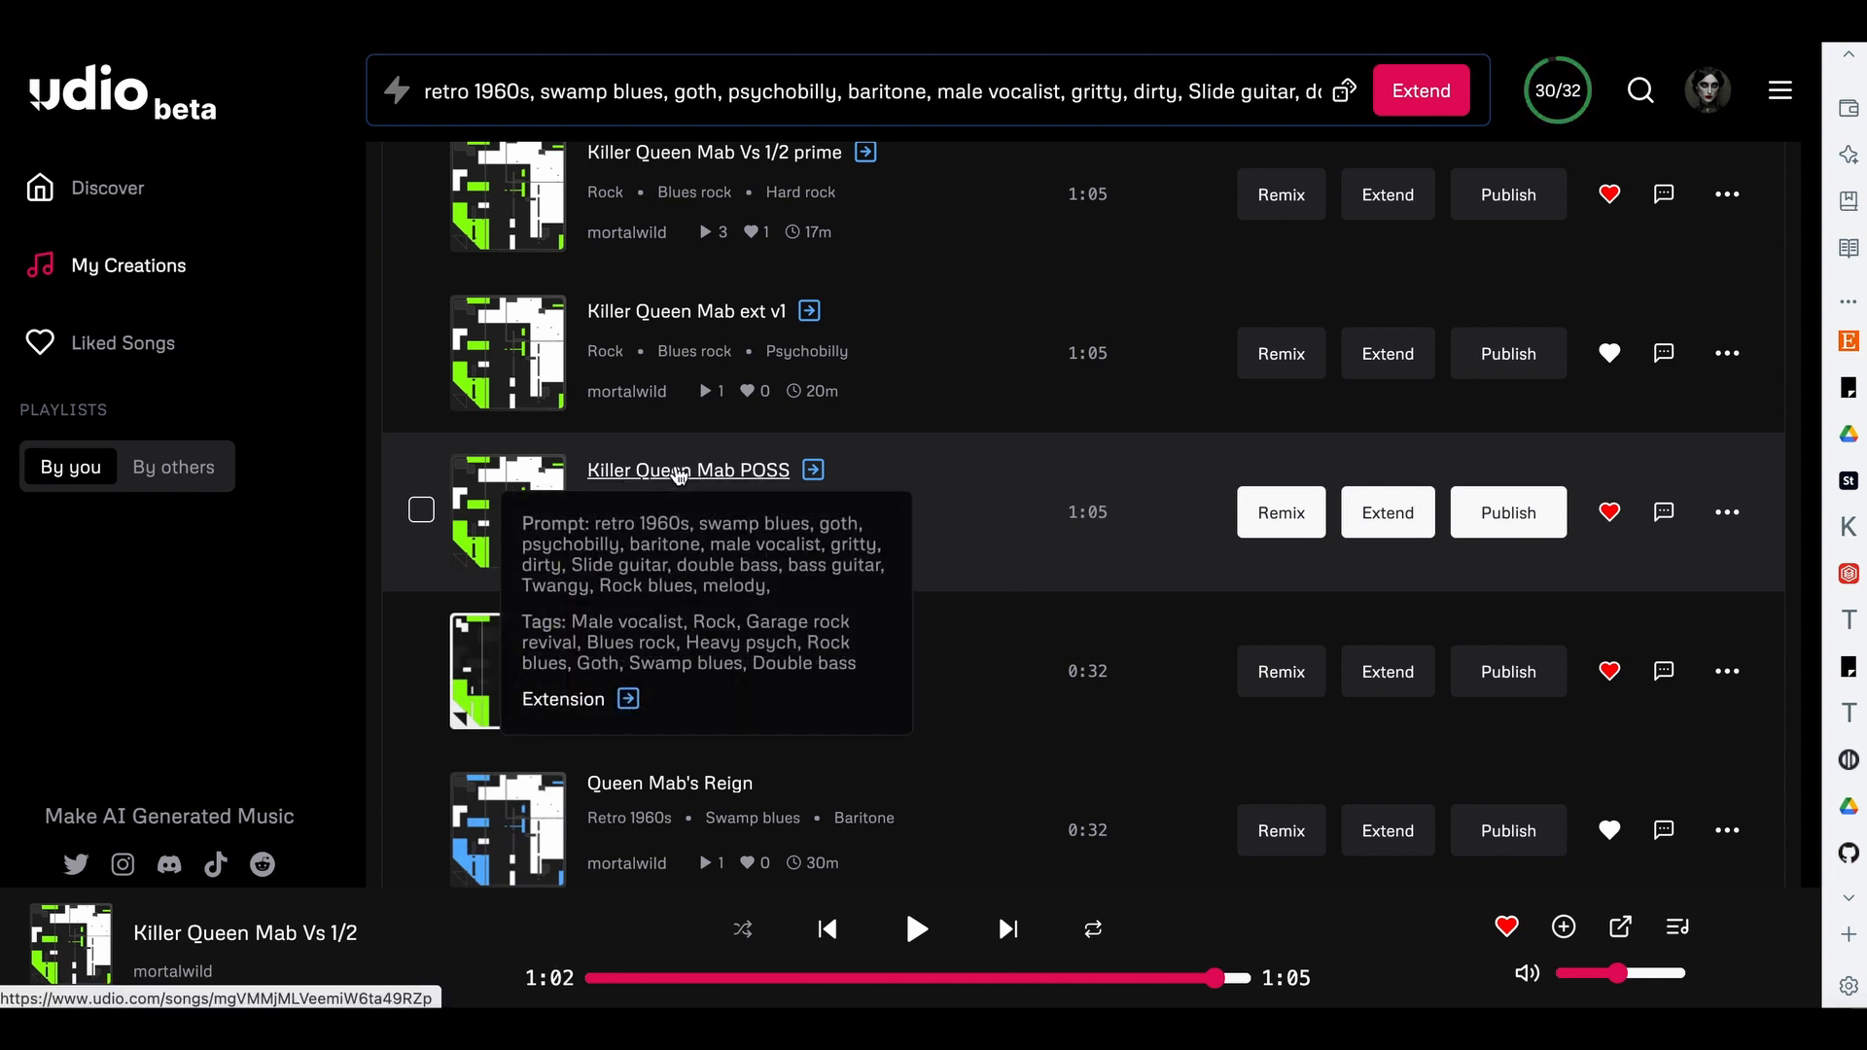
pyautogui.click(507, 512)
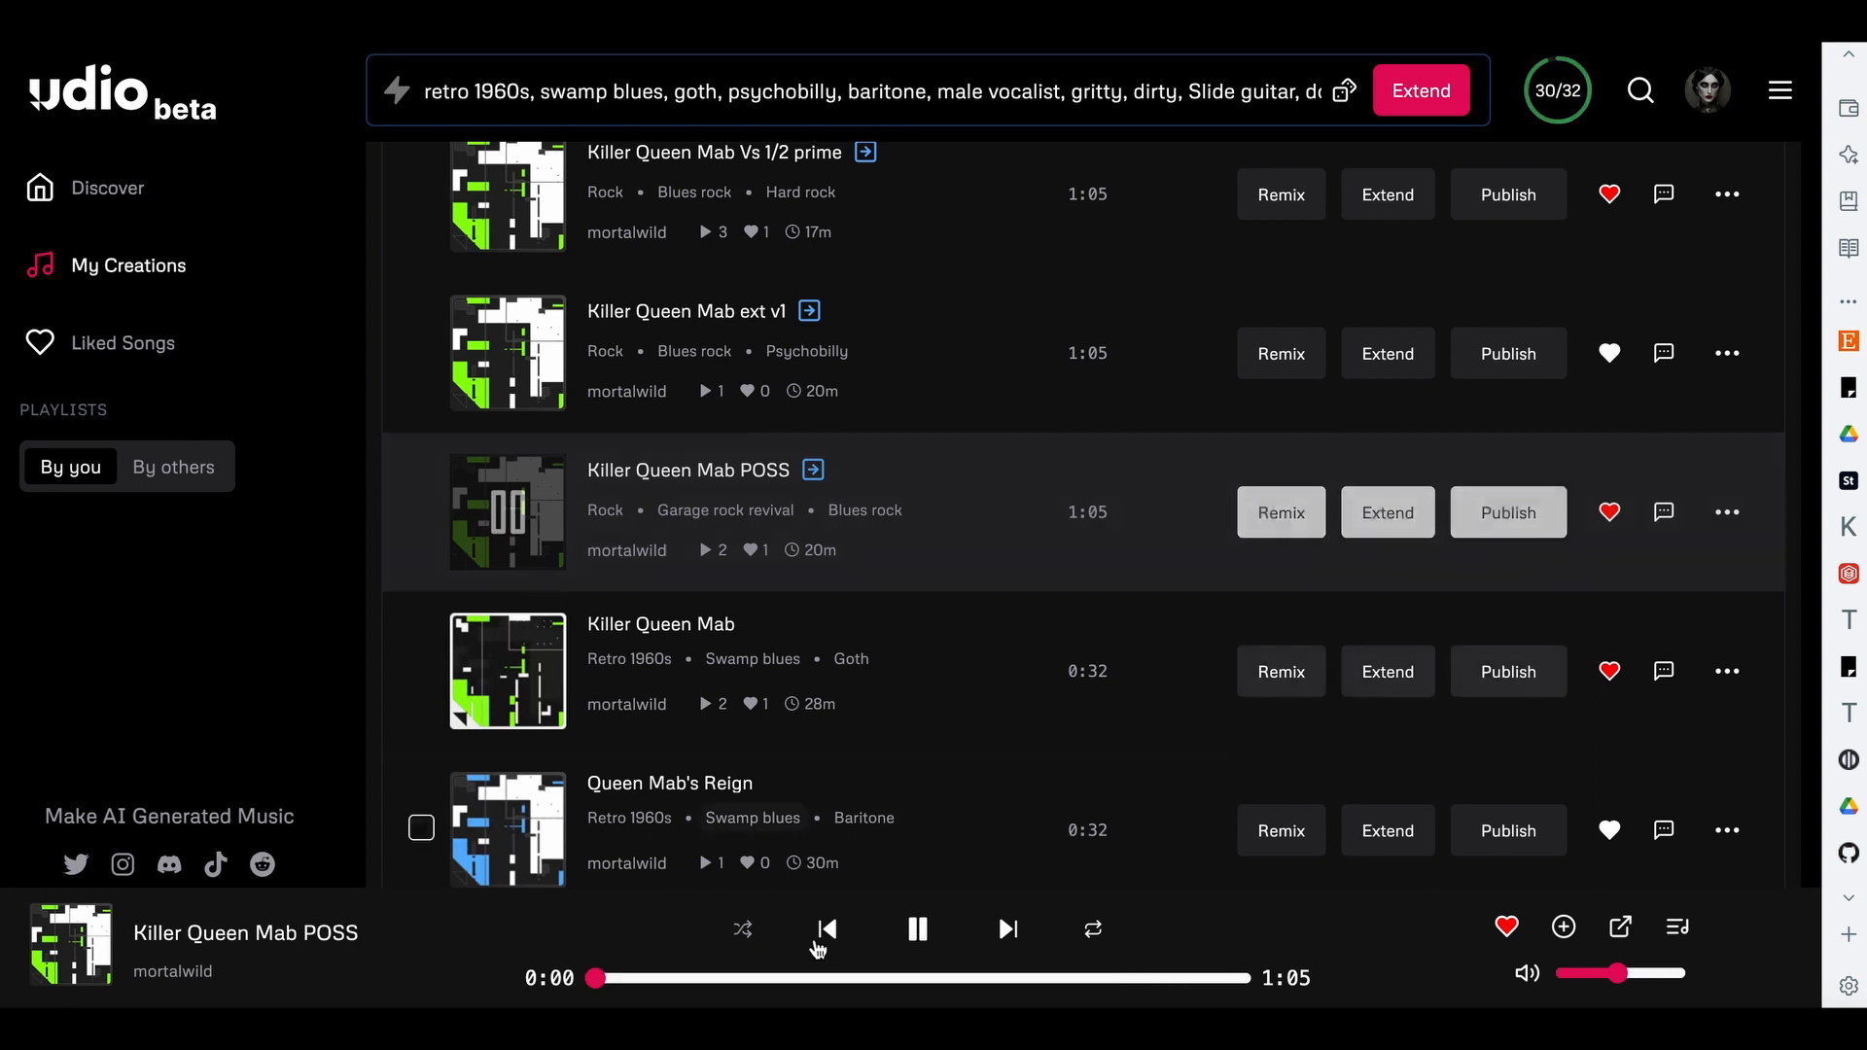
pyautogui.click(847, 978)
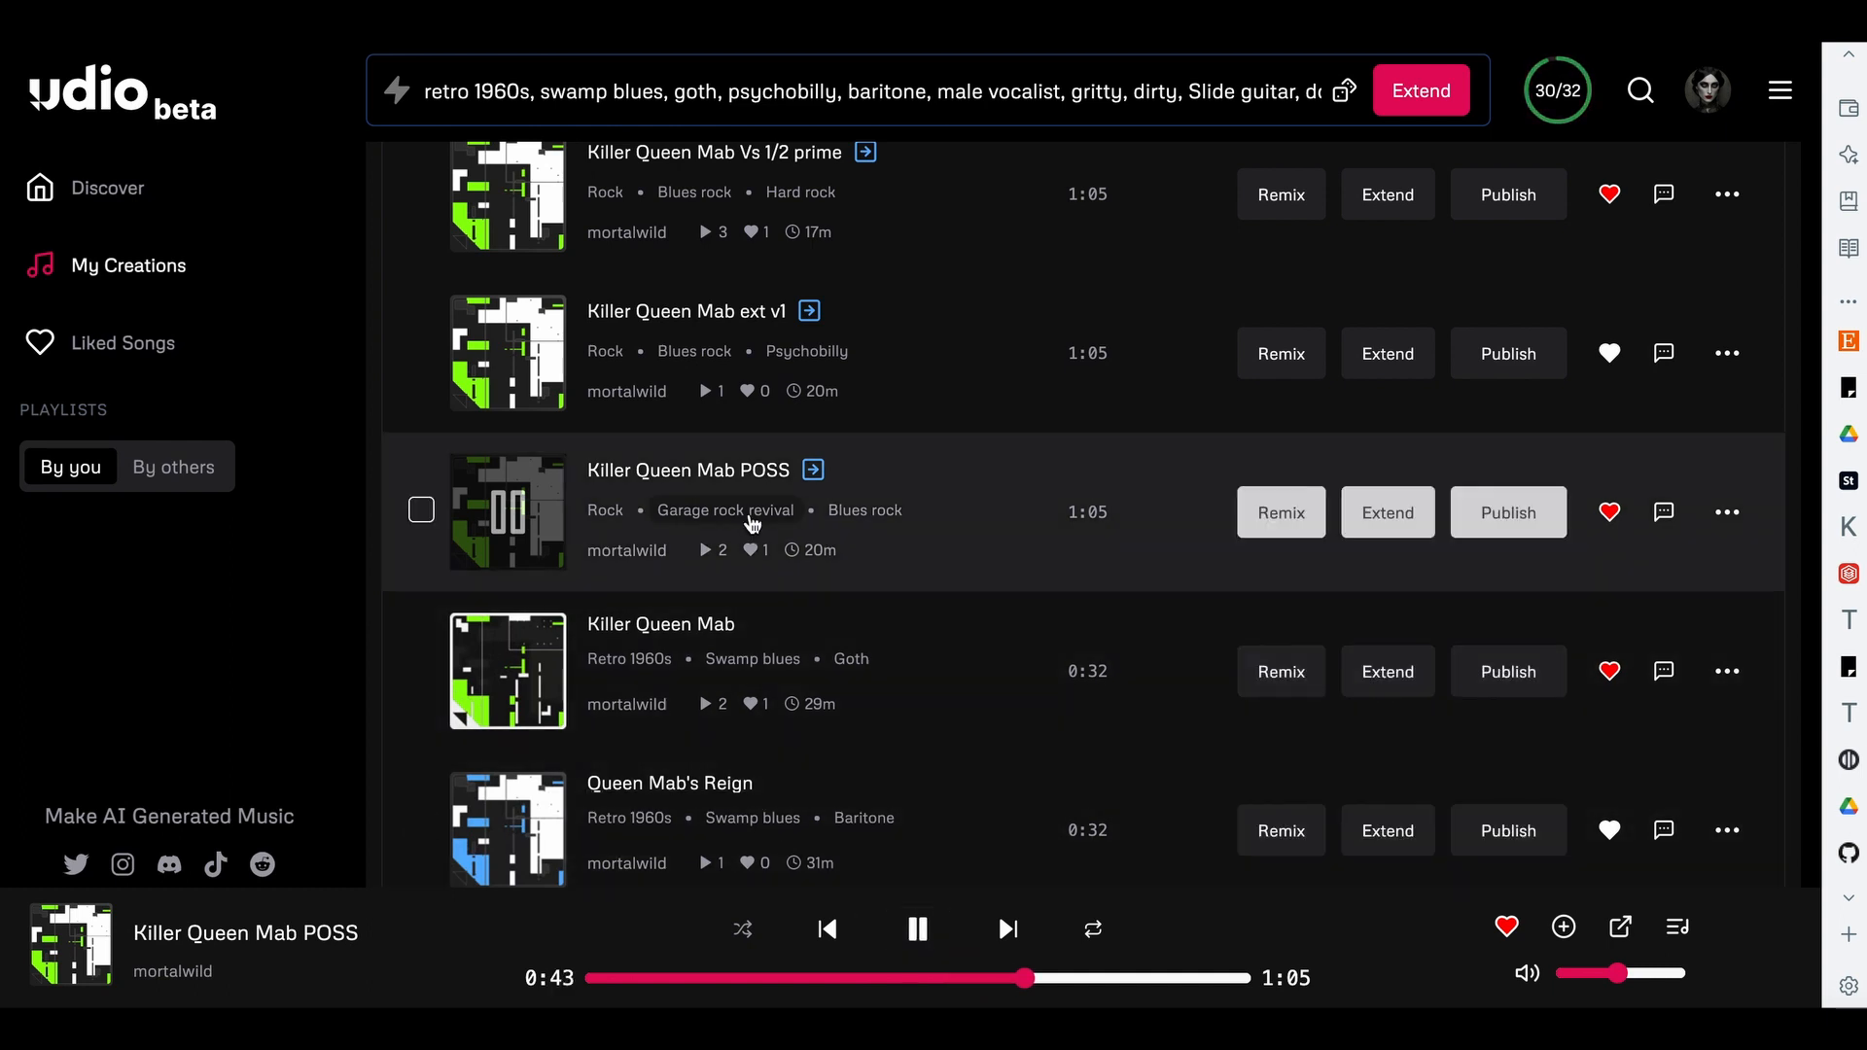
# - Rename "Killer Queen Mab POSS" as "Killer Queen Mab OOH OOH", save the change, and pause its playback
pyautogui.click(715, 471)
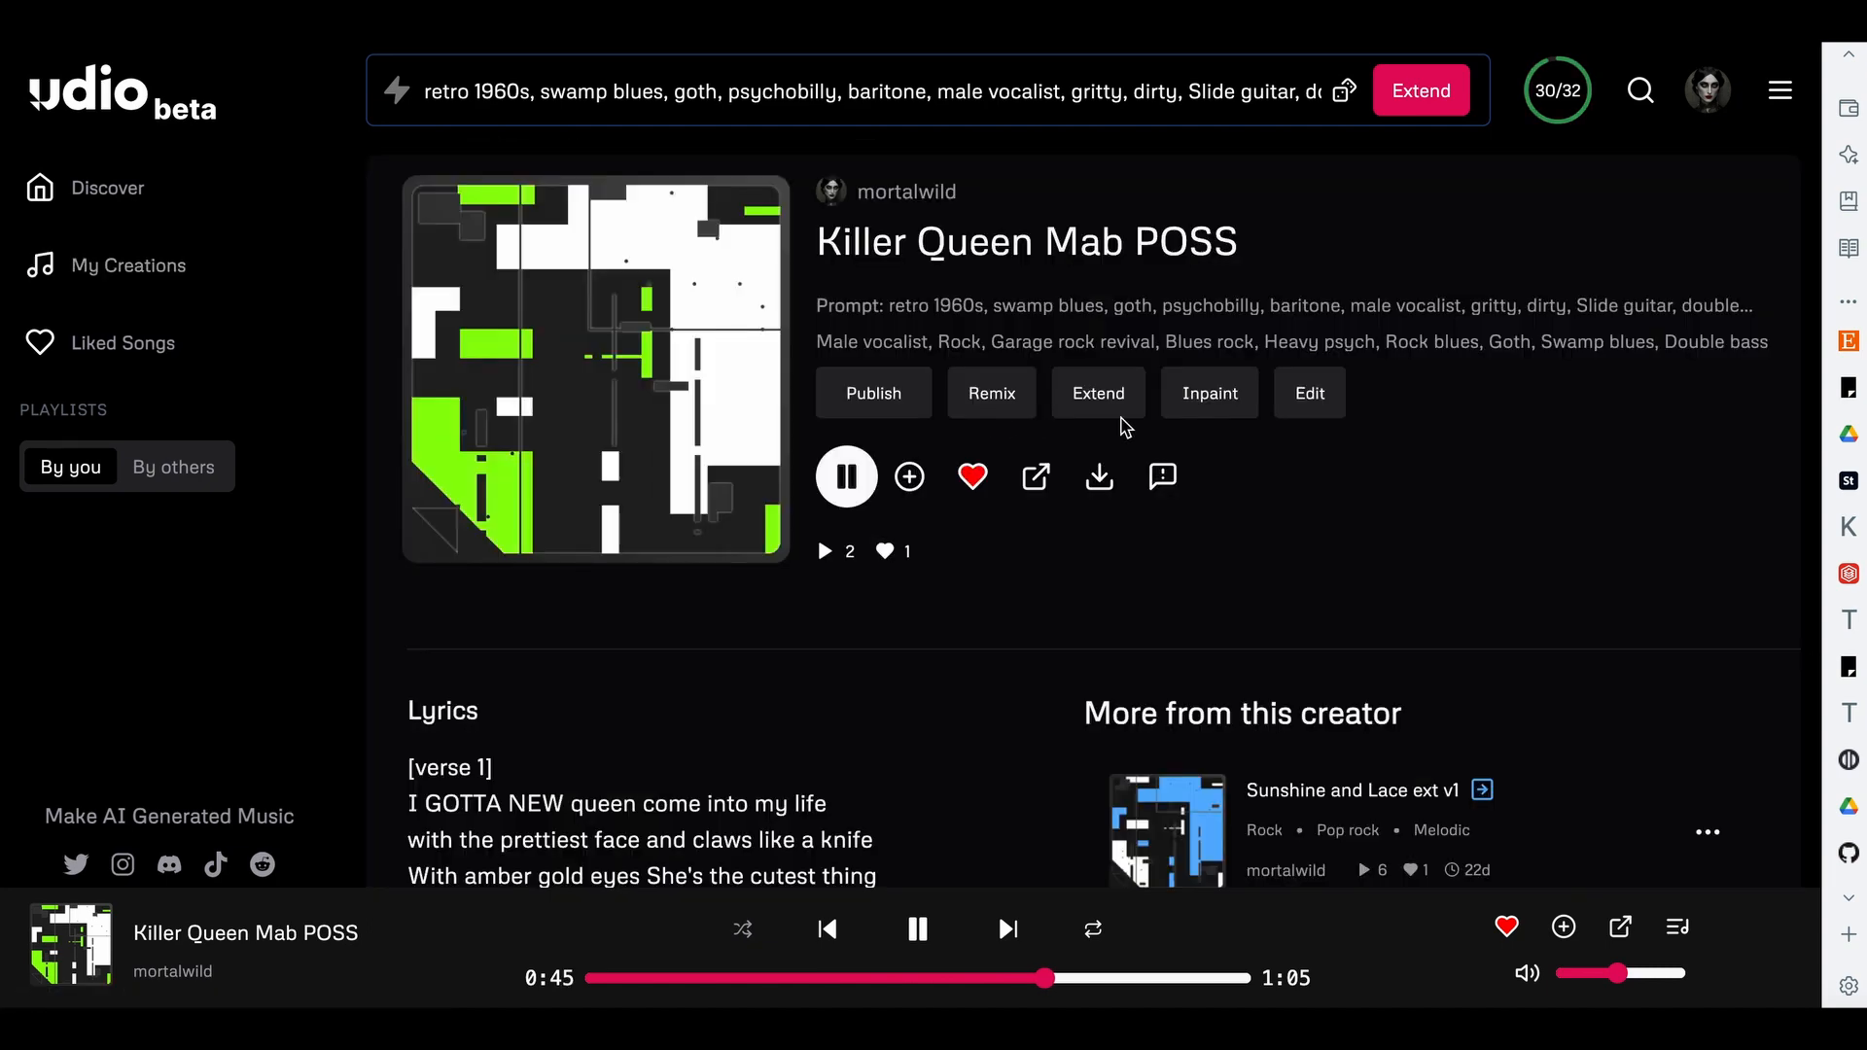
pyautogui.click(1310, 392)
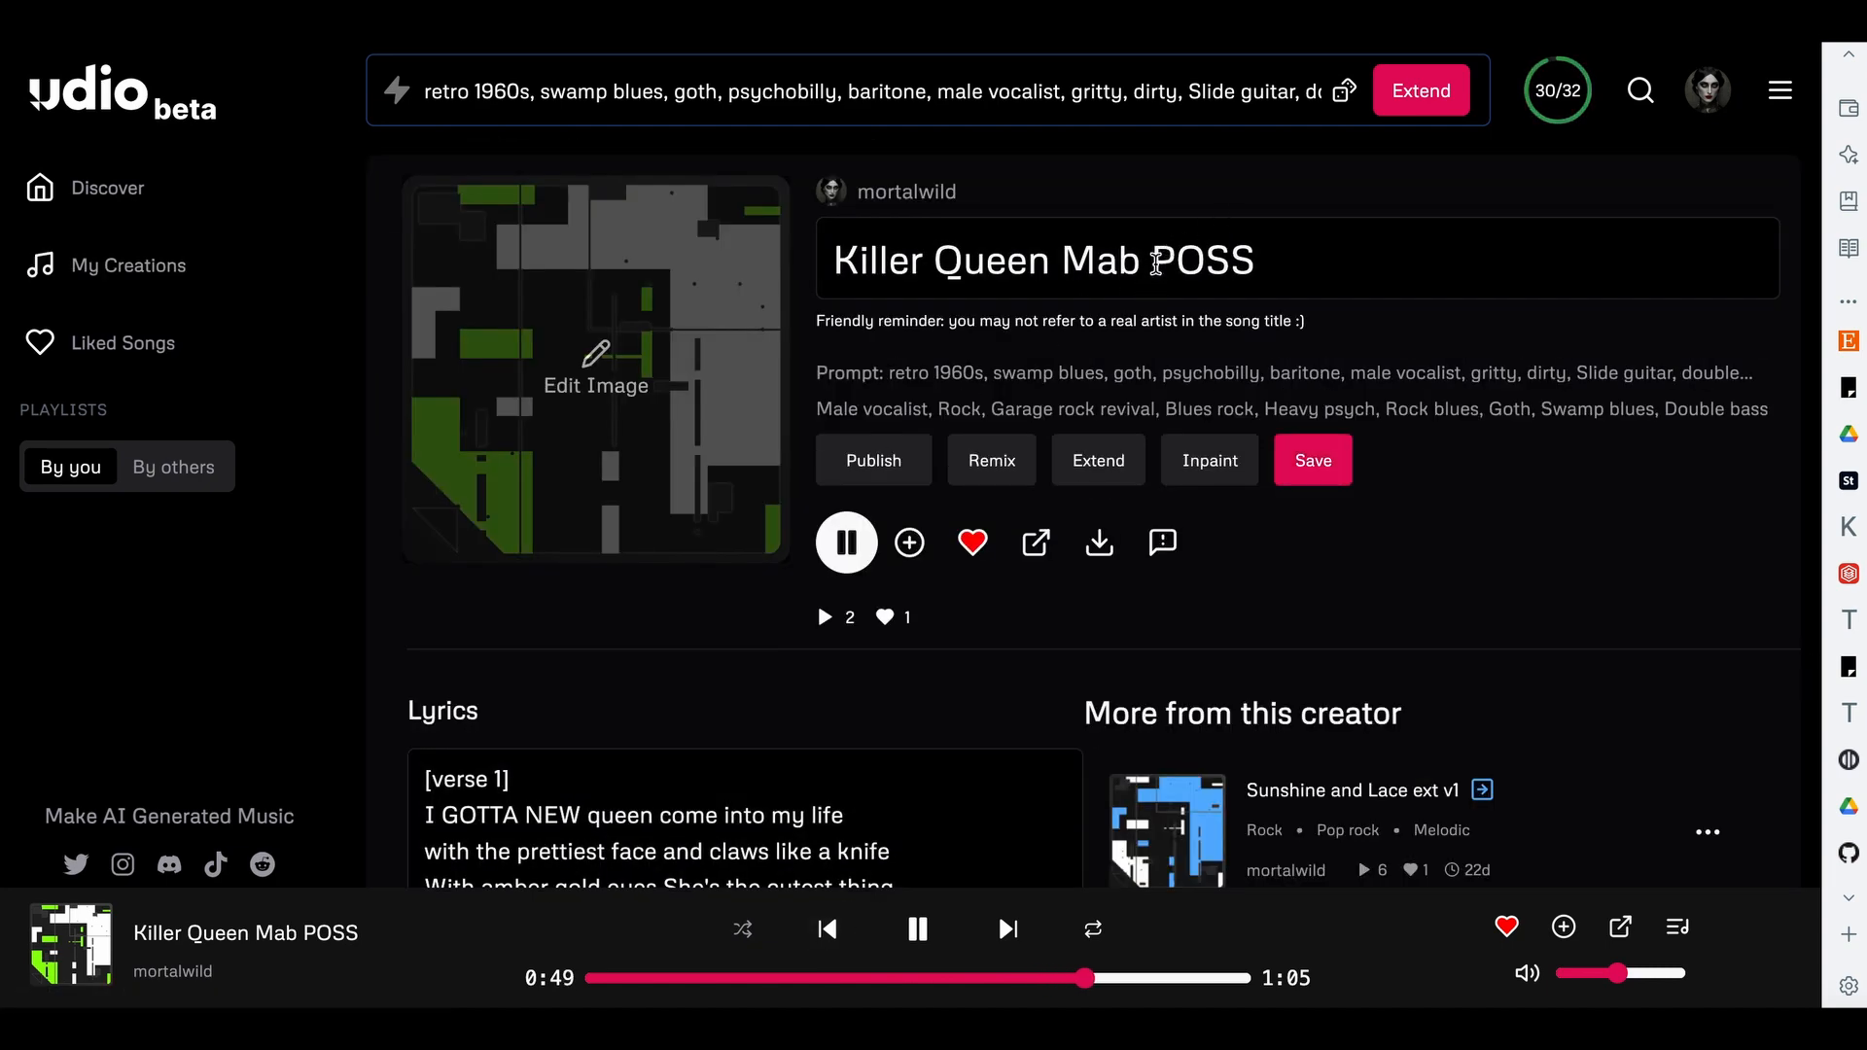
pyautogui.doubleClick(1193, 258)
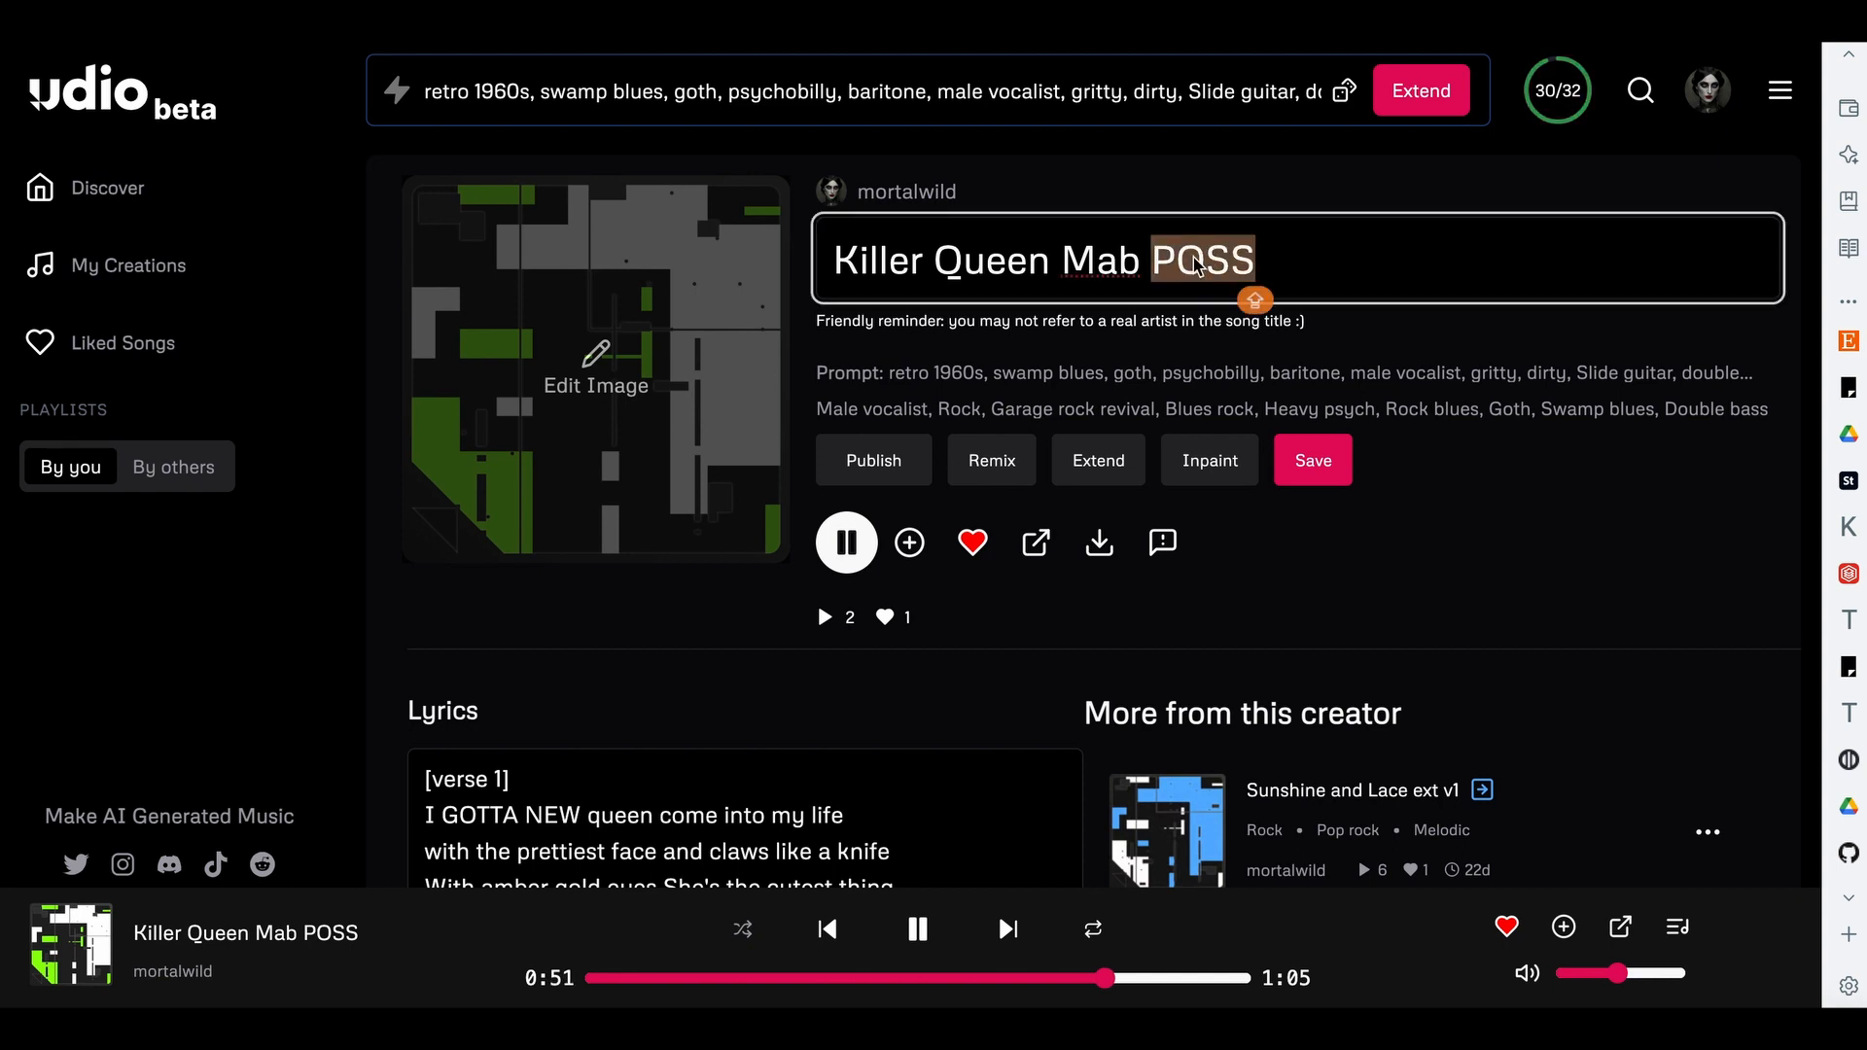
pyautogui.write('OOH OOH')
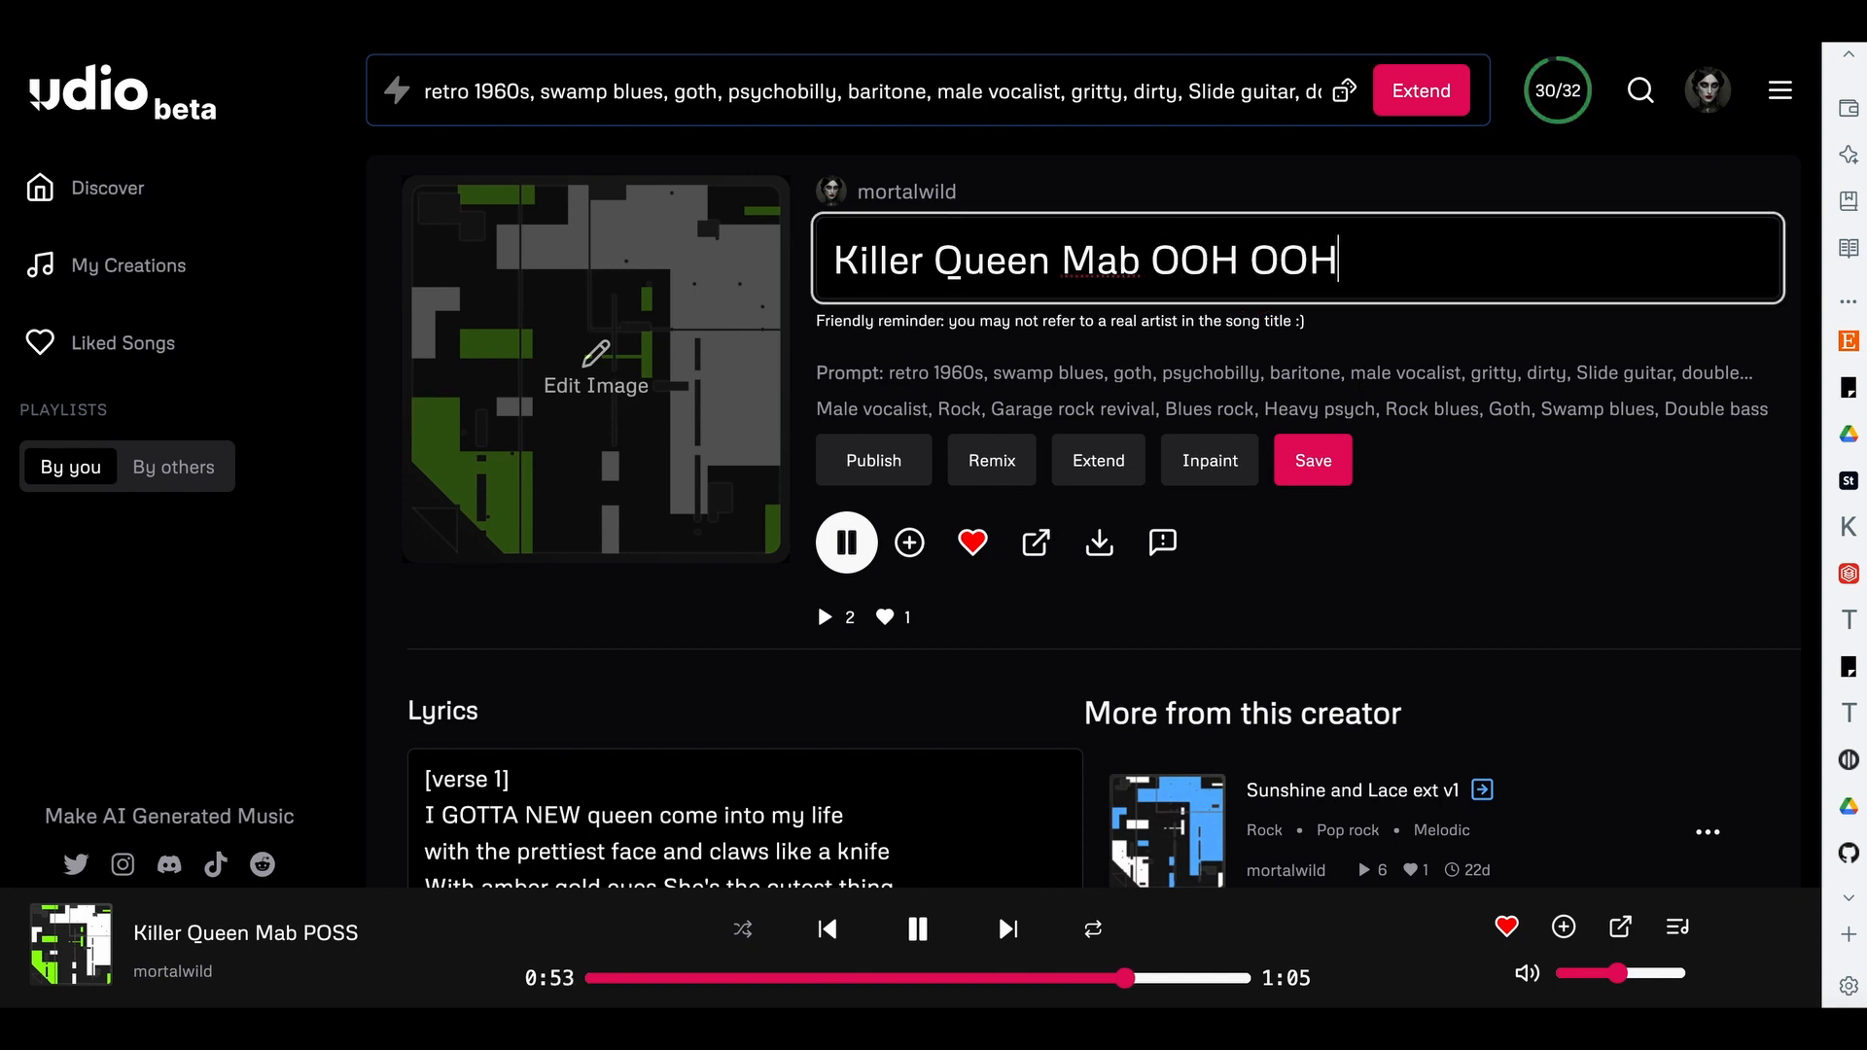
pyautogui.click(1326, 467)
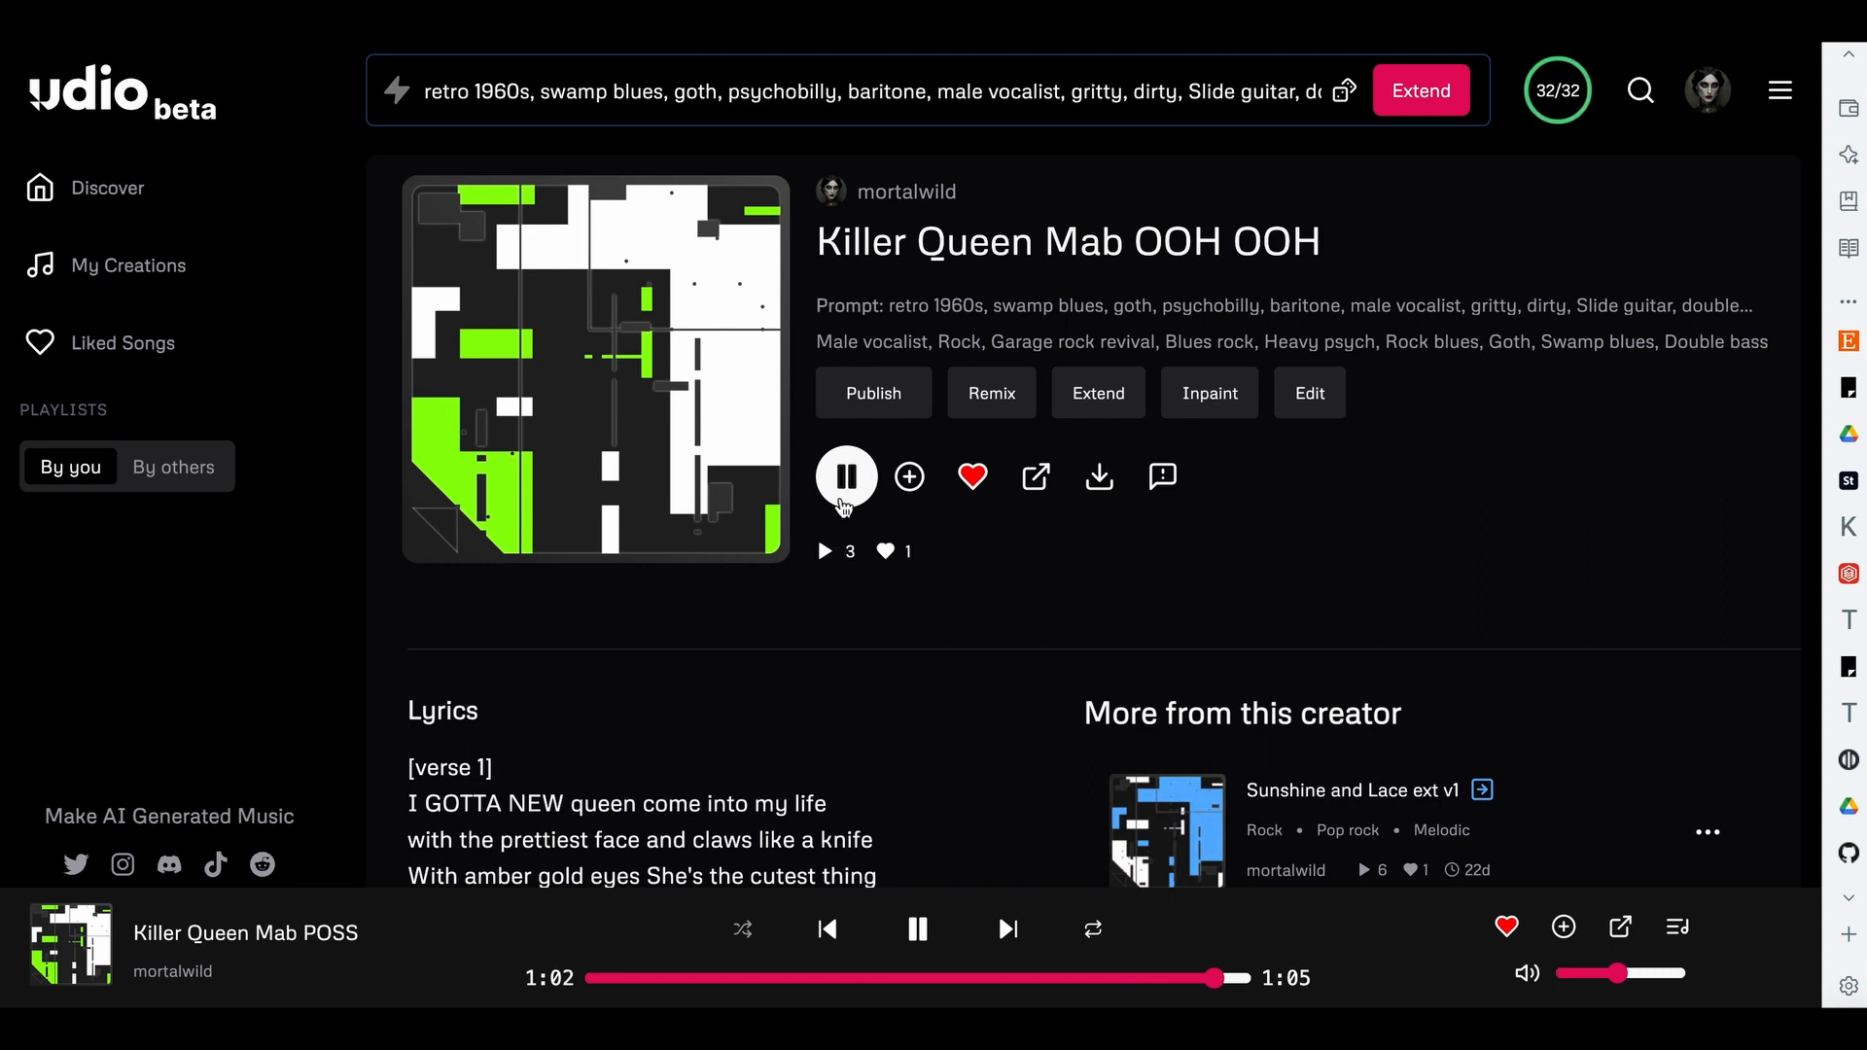
pyautogui.click(847, 491)
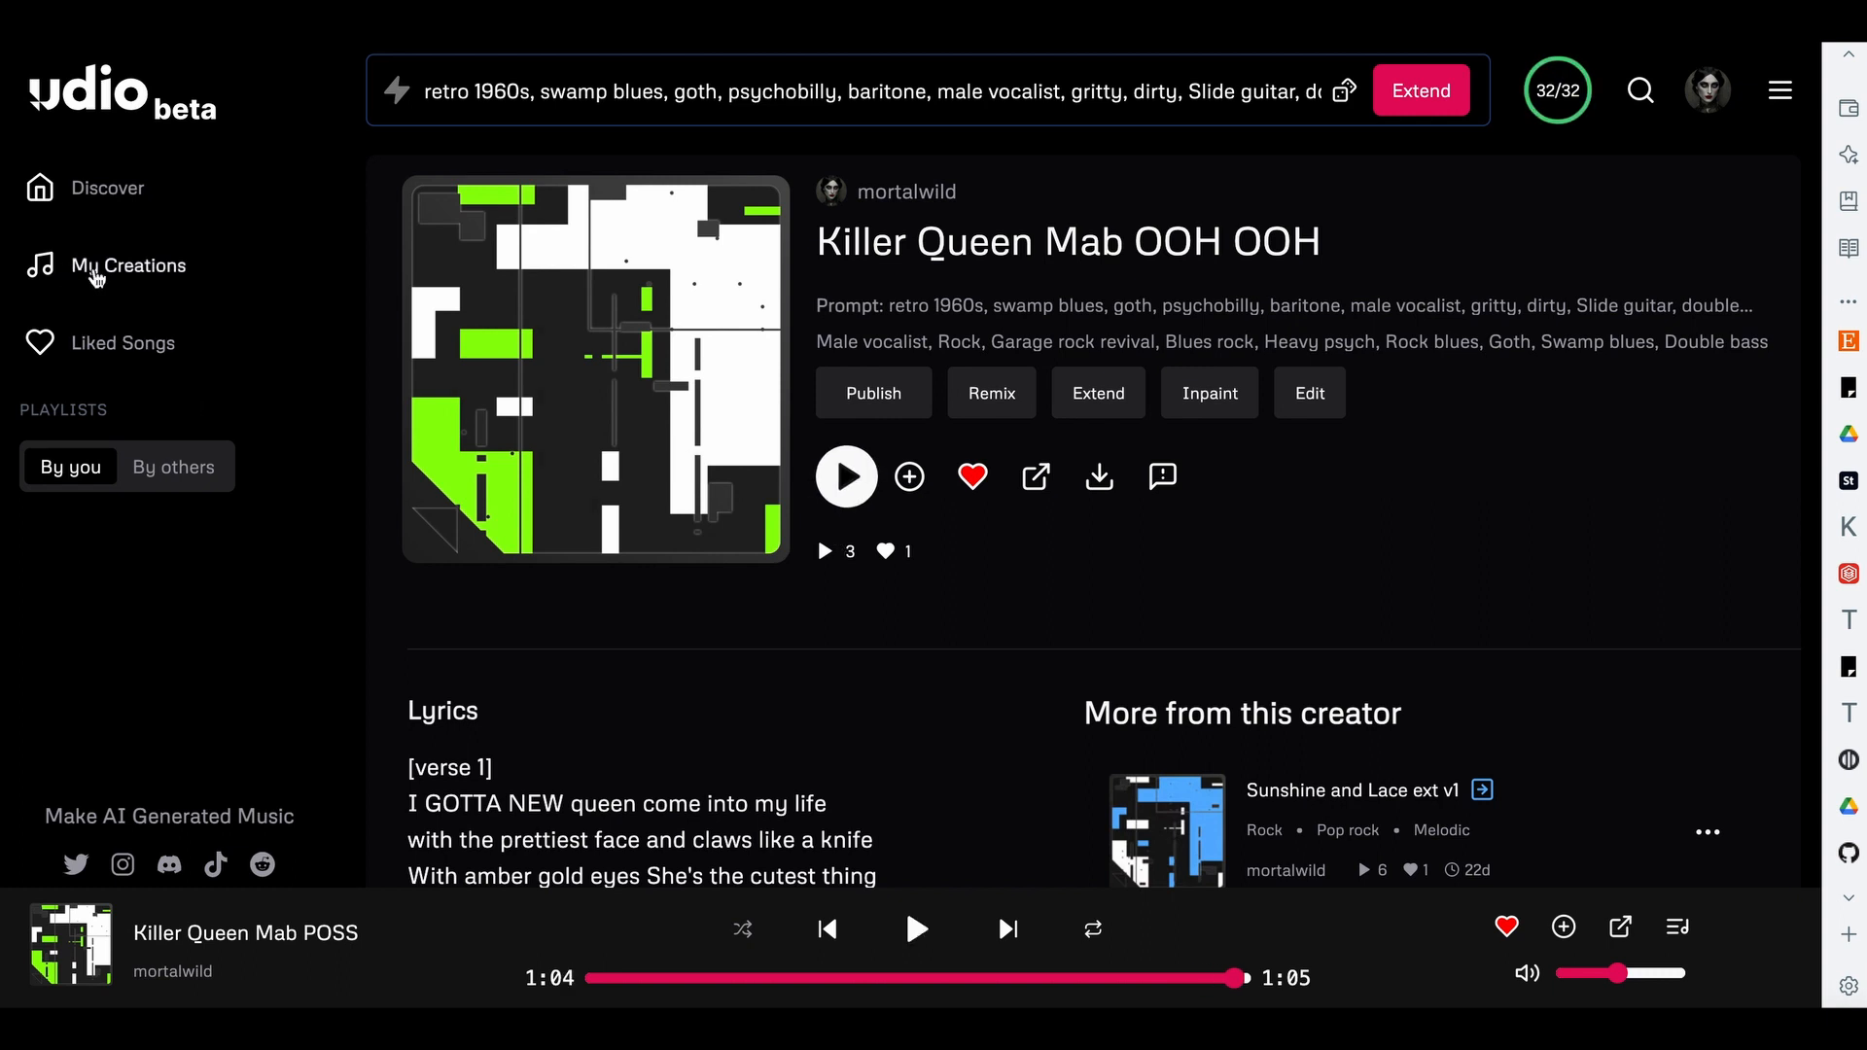
# - Return to the created tracks and compare the "Killer Queen Mab Vs 1/2 prime" ext v1 and ext v2 extensions, skipping through ext v2
pyautogui.click(108, 268)
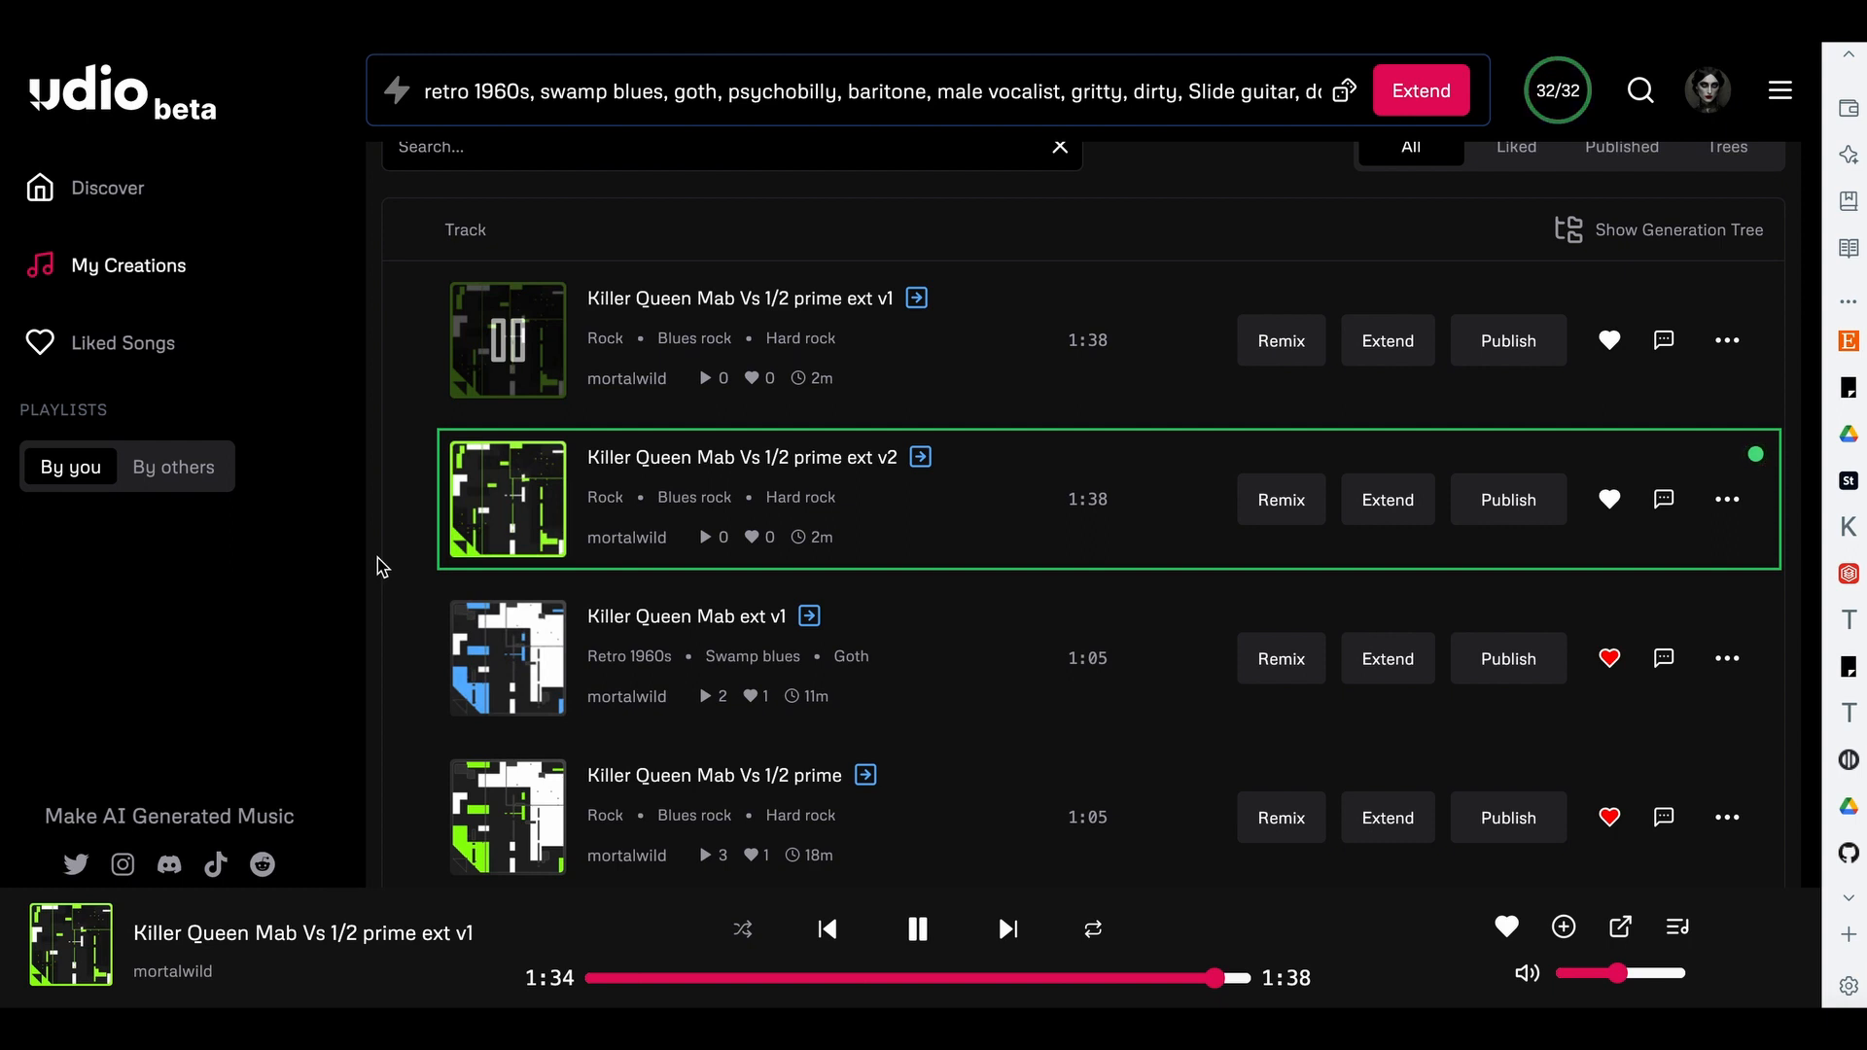
pyautogui.click(510, 342)
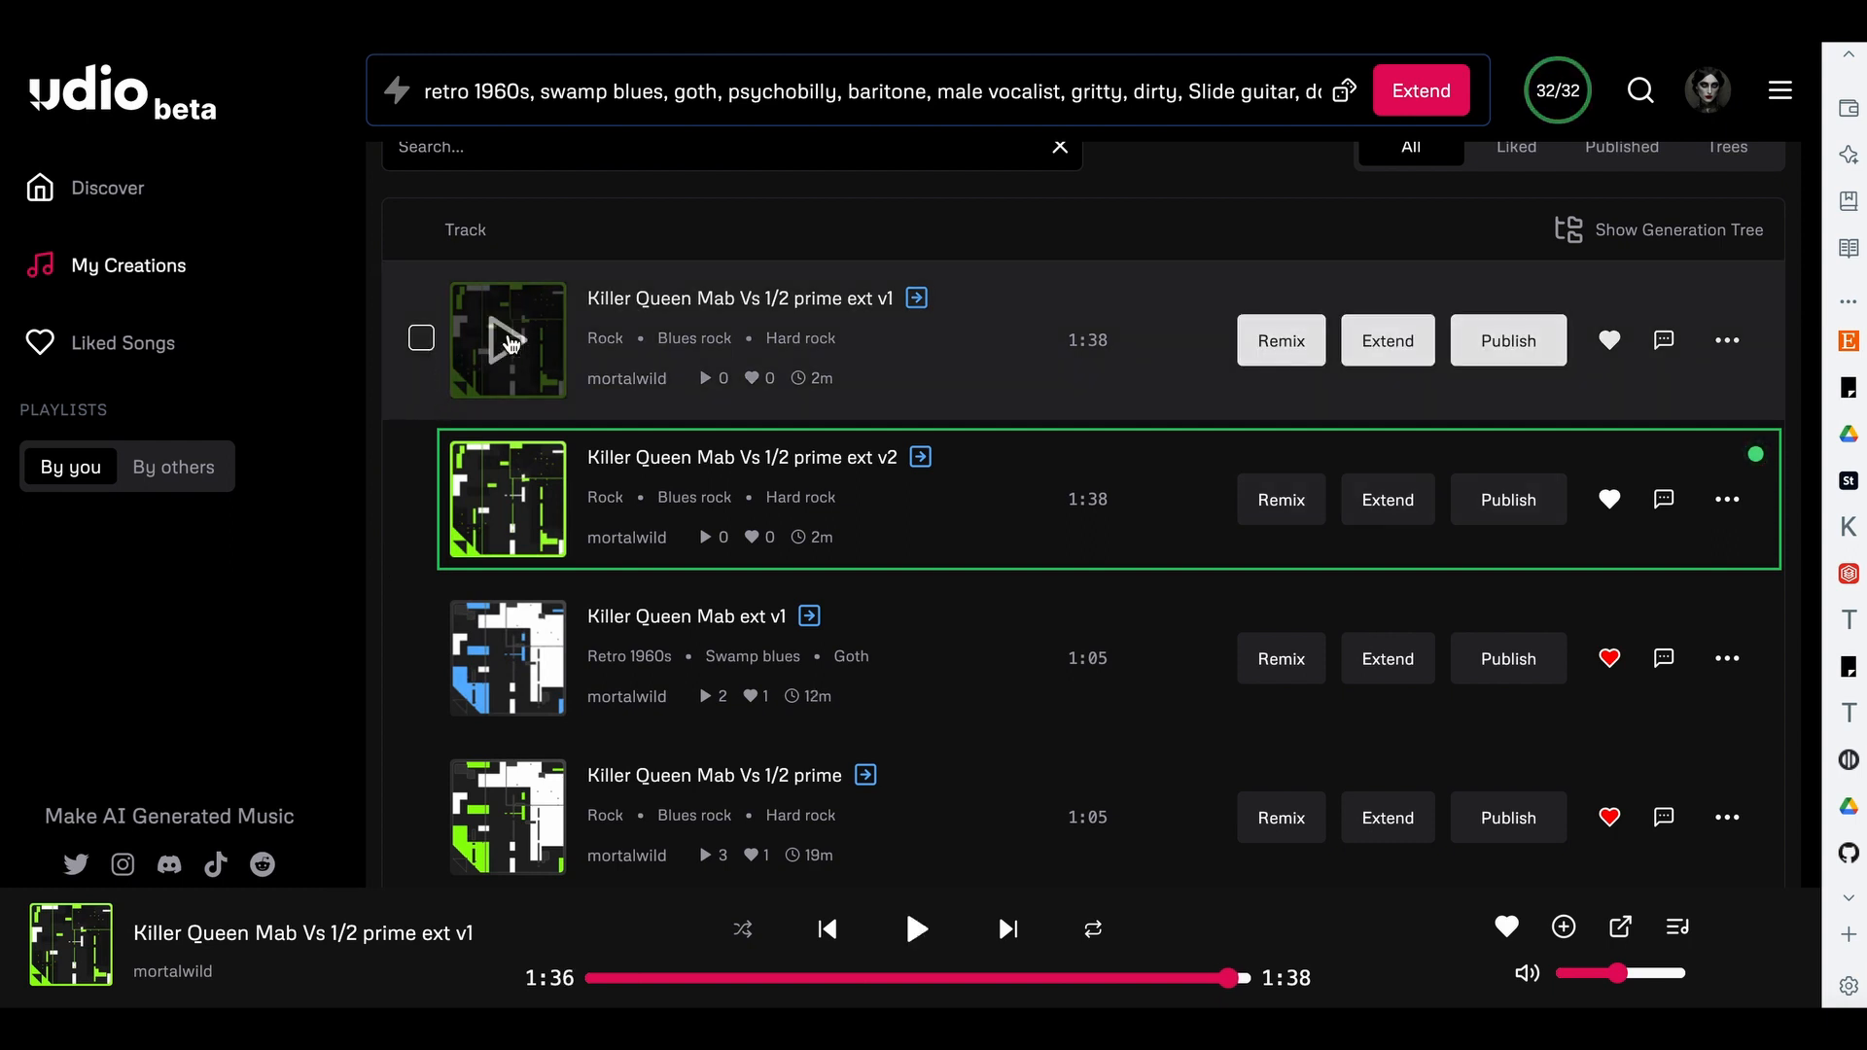
pyautogui.click(934, 977)
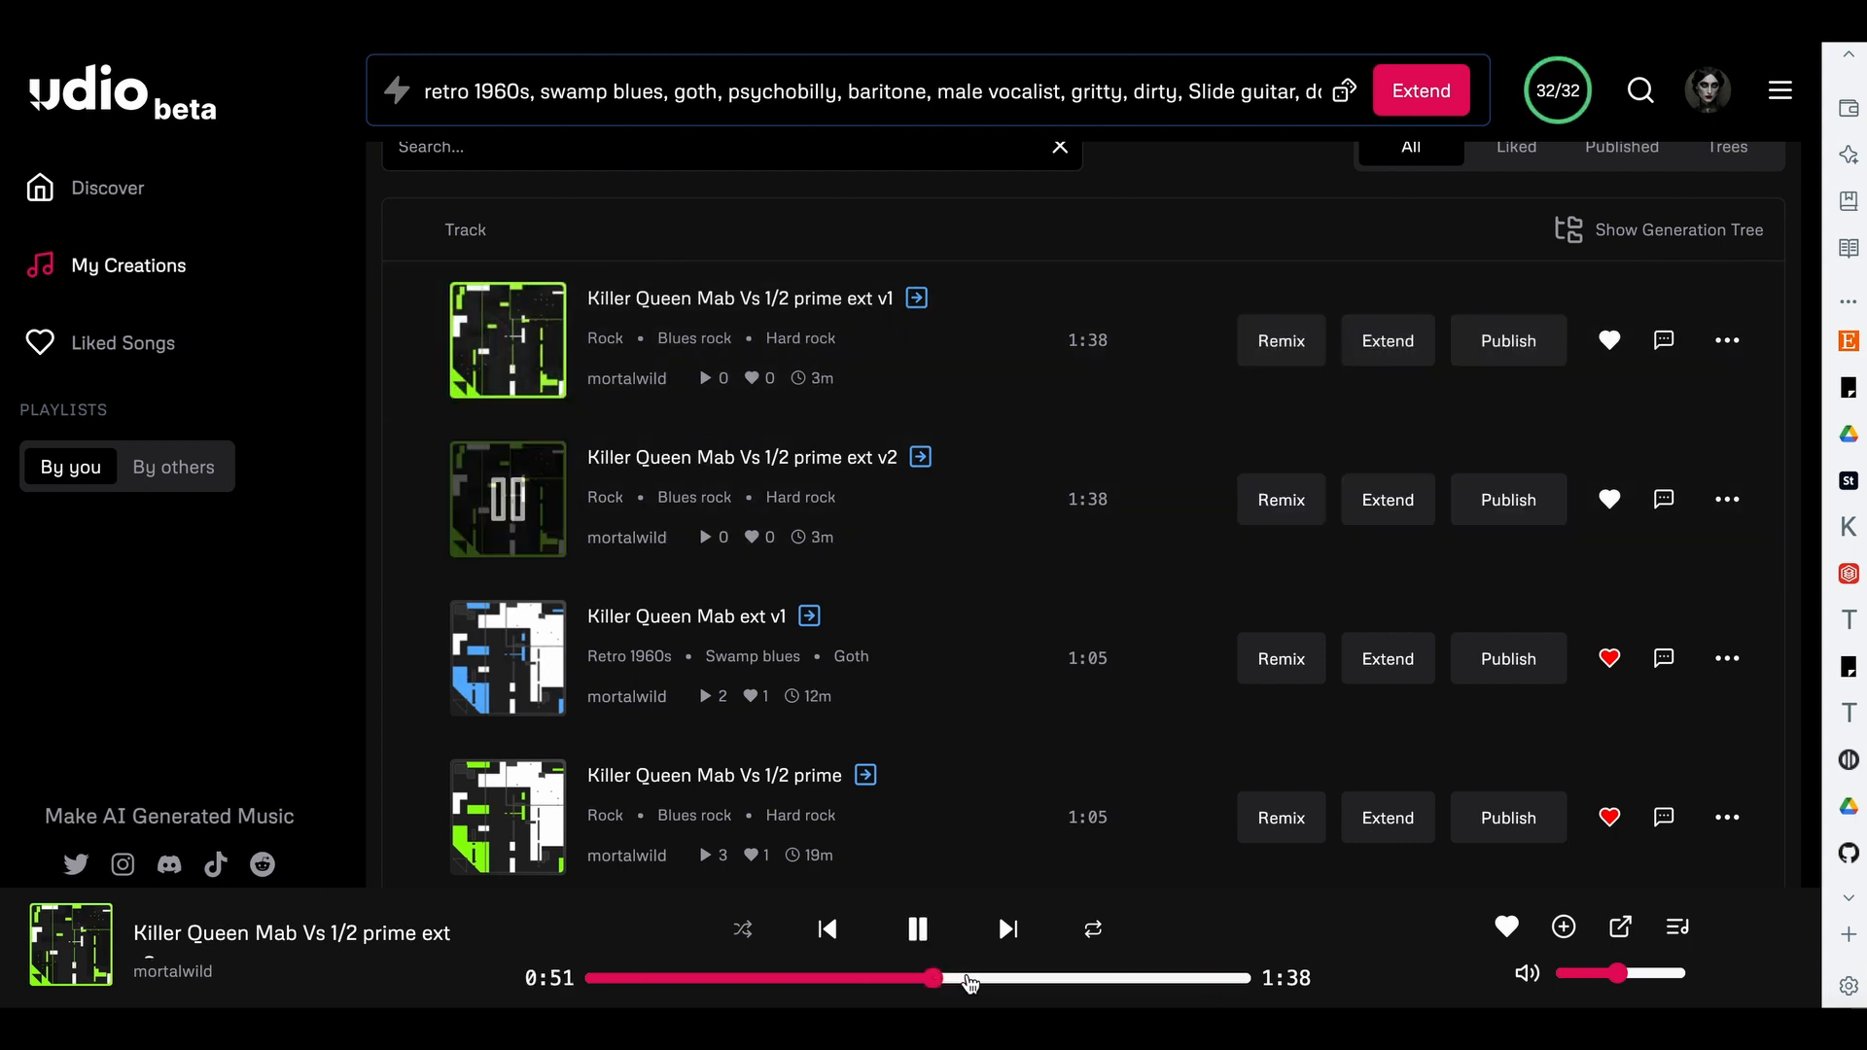
pyautogui.click(969, 977)
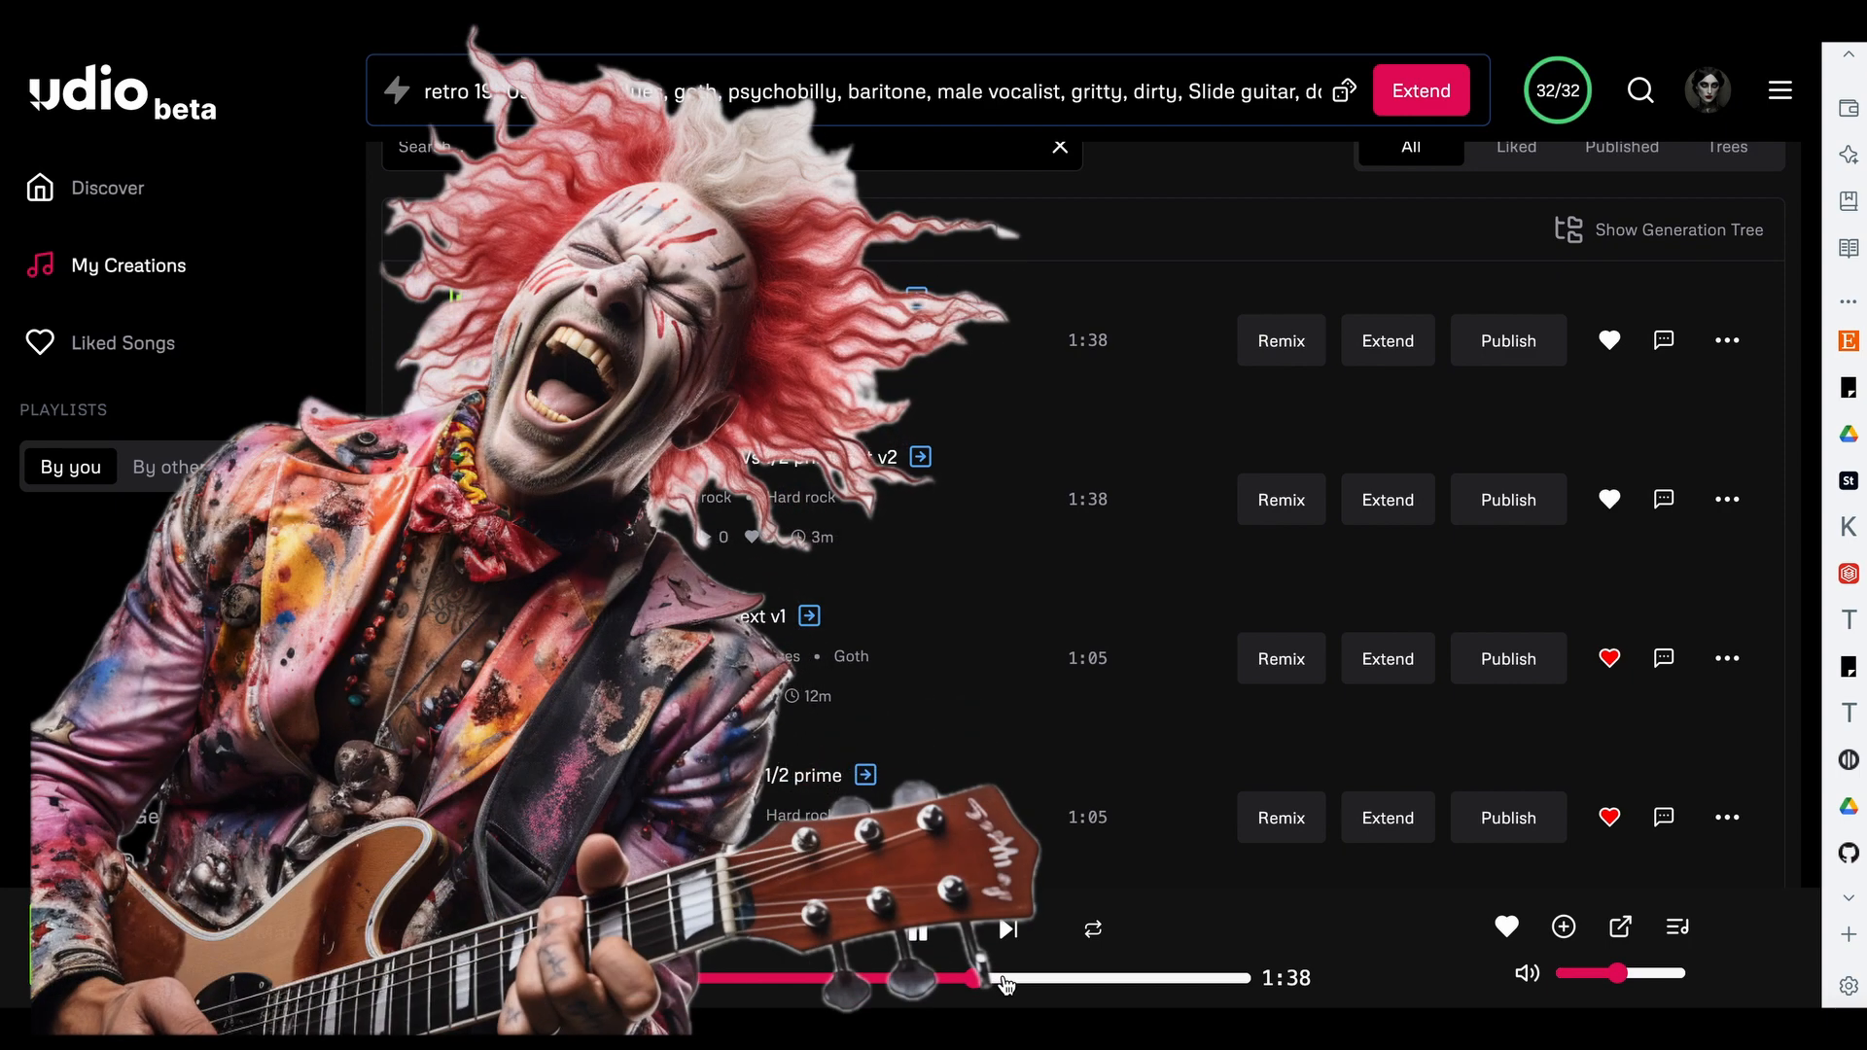
pyautogui.click(1004, 978)
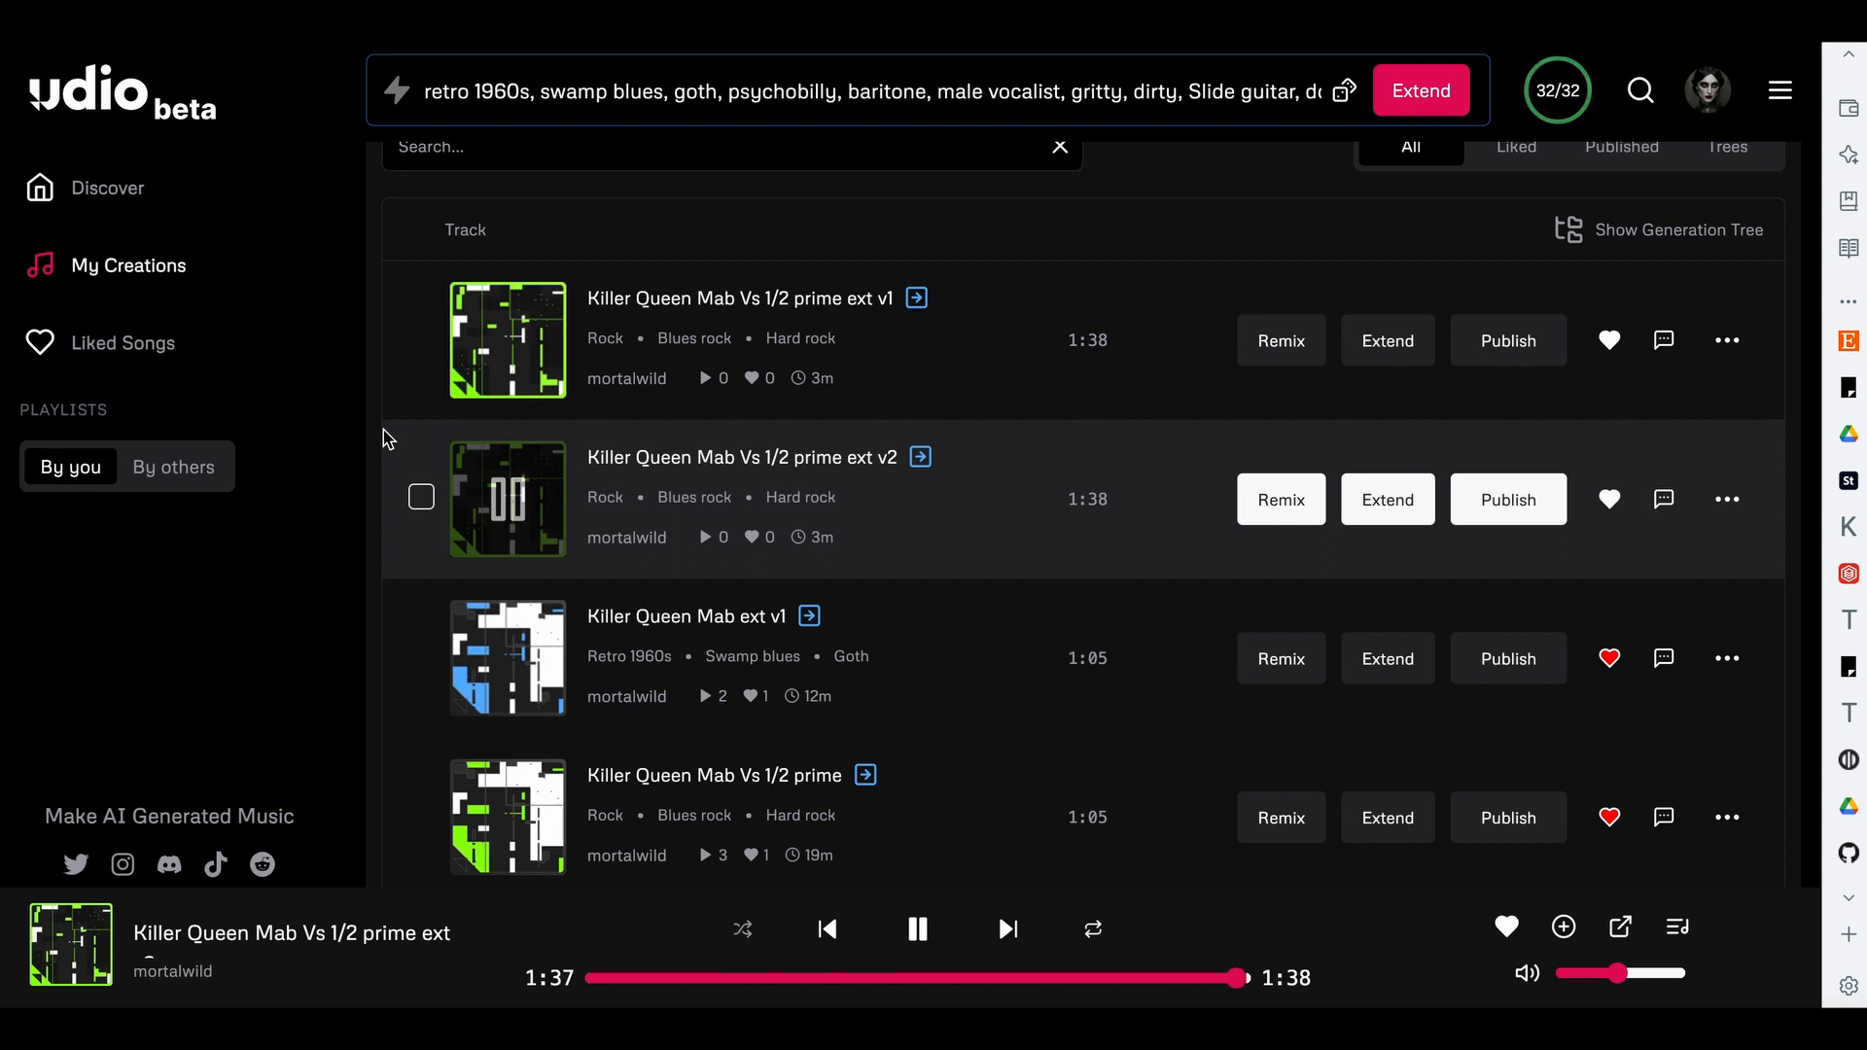
pyautogui.click(499, 507)
# - Delete the "Killer Queen Mab Vs 1/2 prime ext v1" track and confirm the deletion
pyautogui.click(1727, 341)
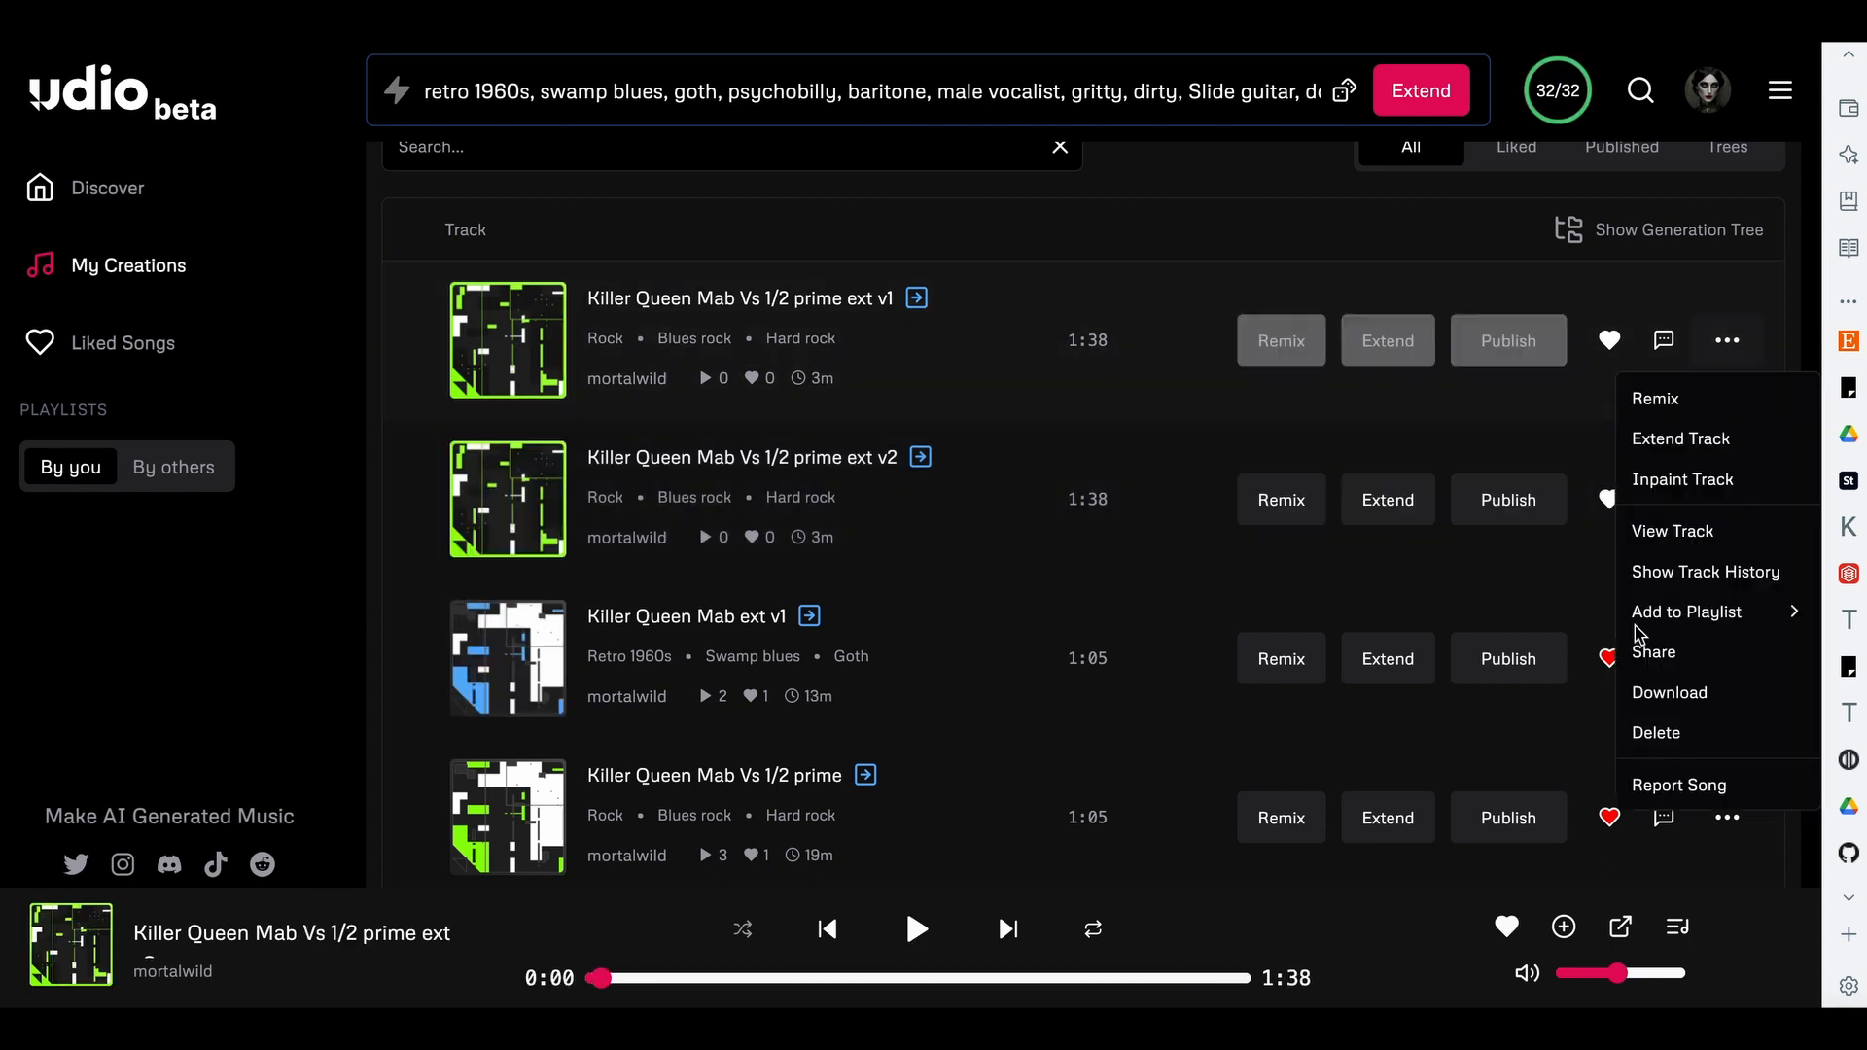
pyautogui.click(1659, 732)
pyautogui.click(1146, 581)
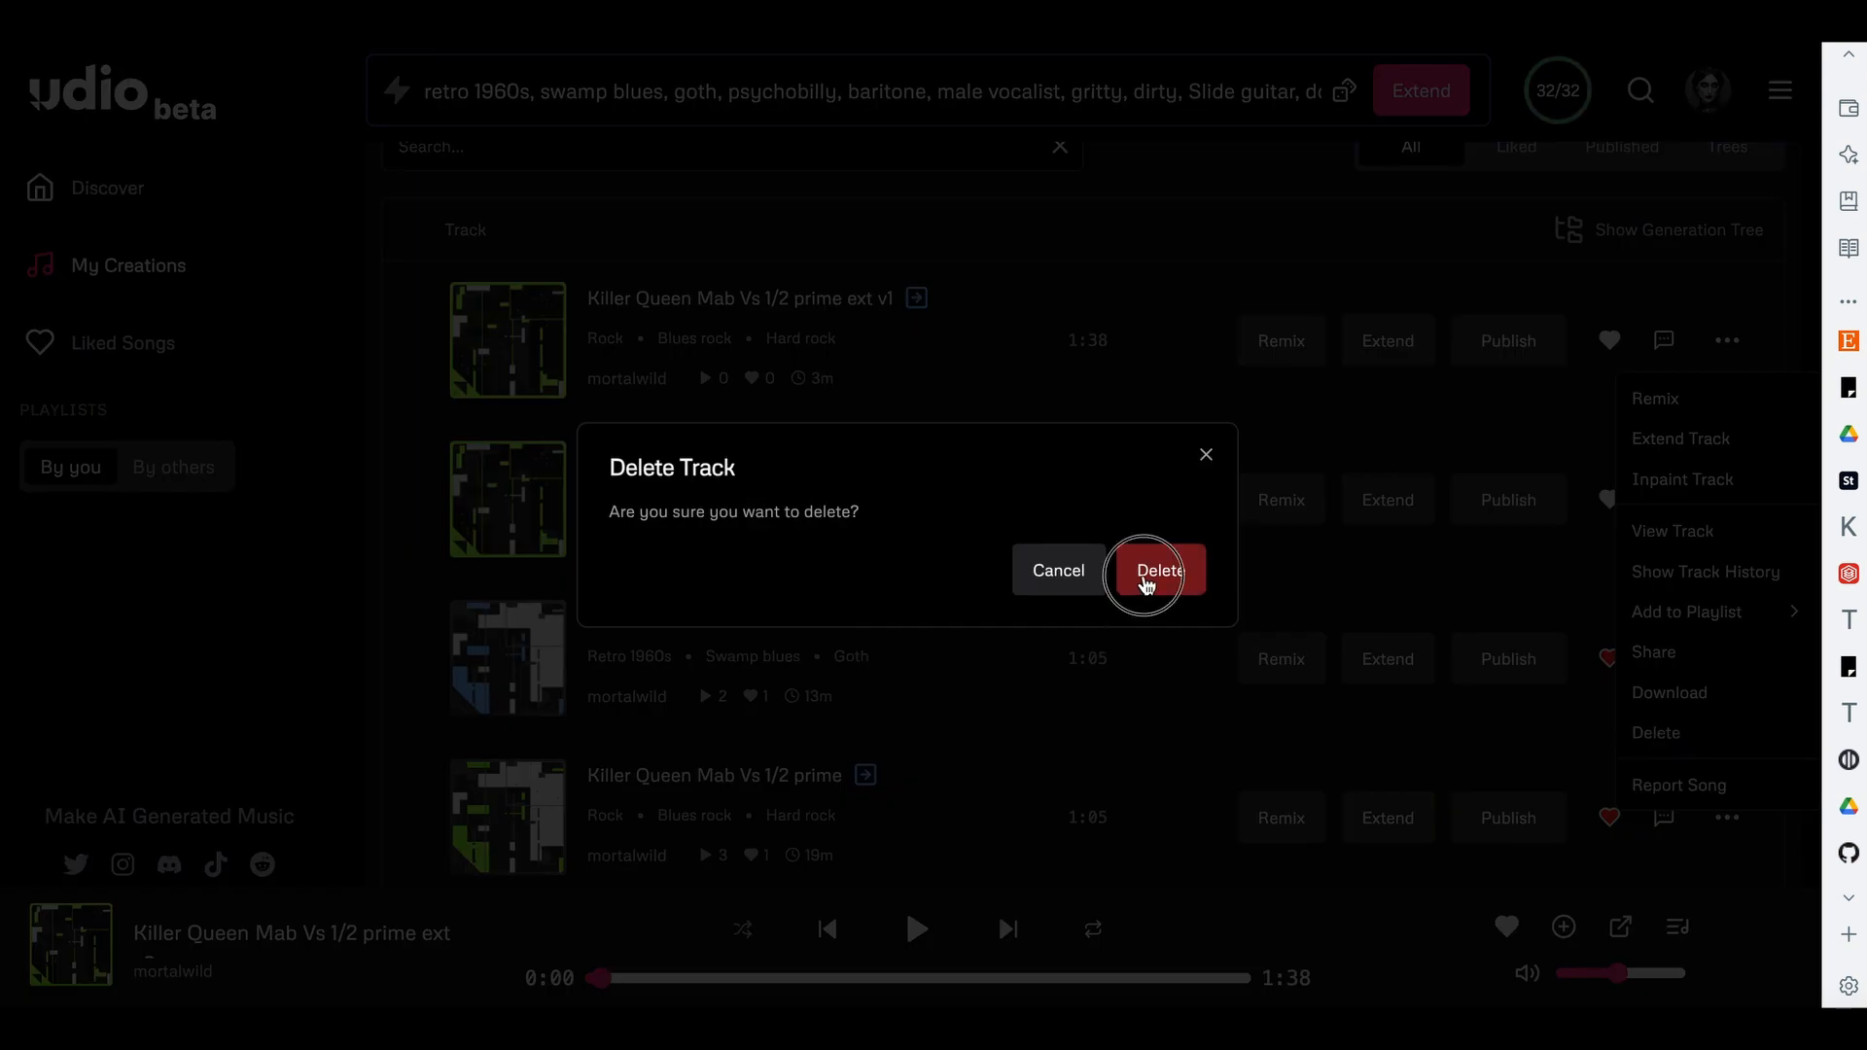
# - Remove the [guitar solo] tag below the [bridge] heading in the custom lyrics and generate new extensions of "Killer Queen Mab Vs 1/2 prime"
pyautogui.click(751, 93)
pyautogui.click(508, 762)
pyautogui.keyDown('shift'); pyautogui.click(359, 768); pyautogui.keyUp('shift')
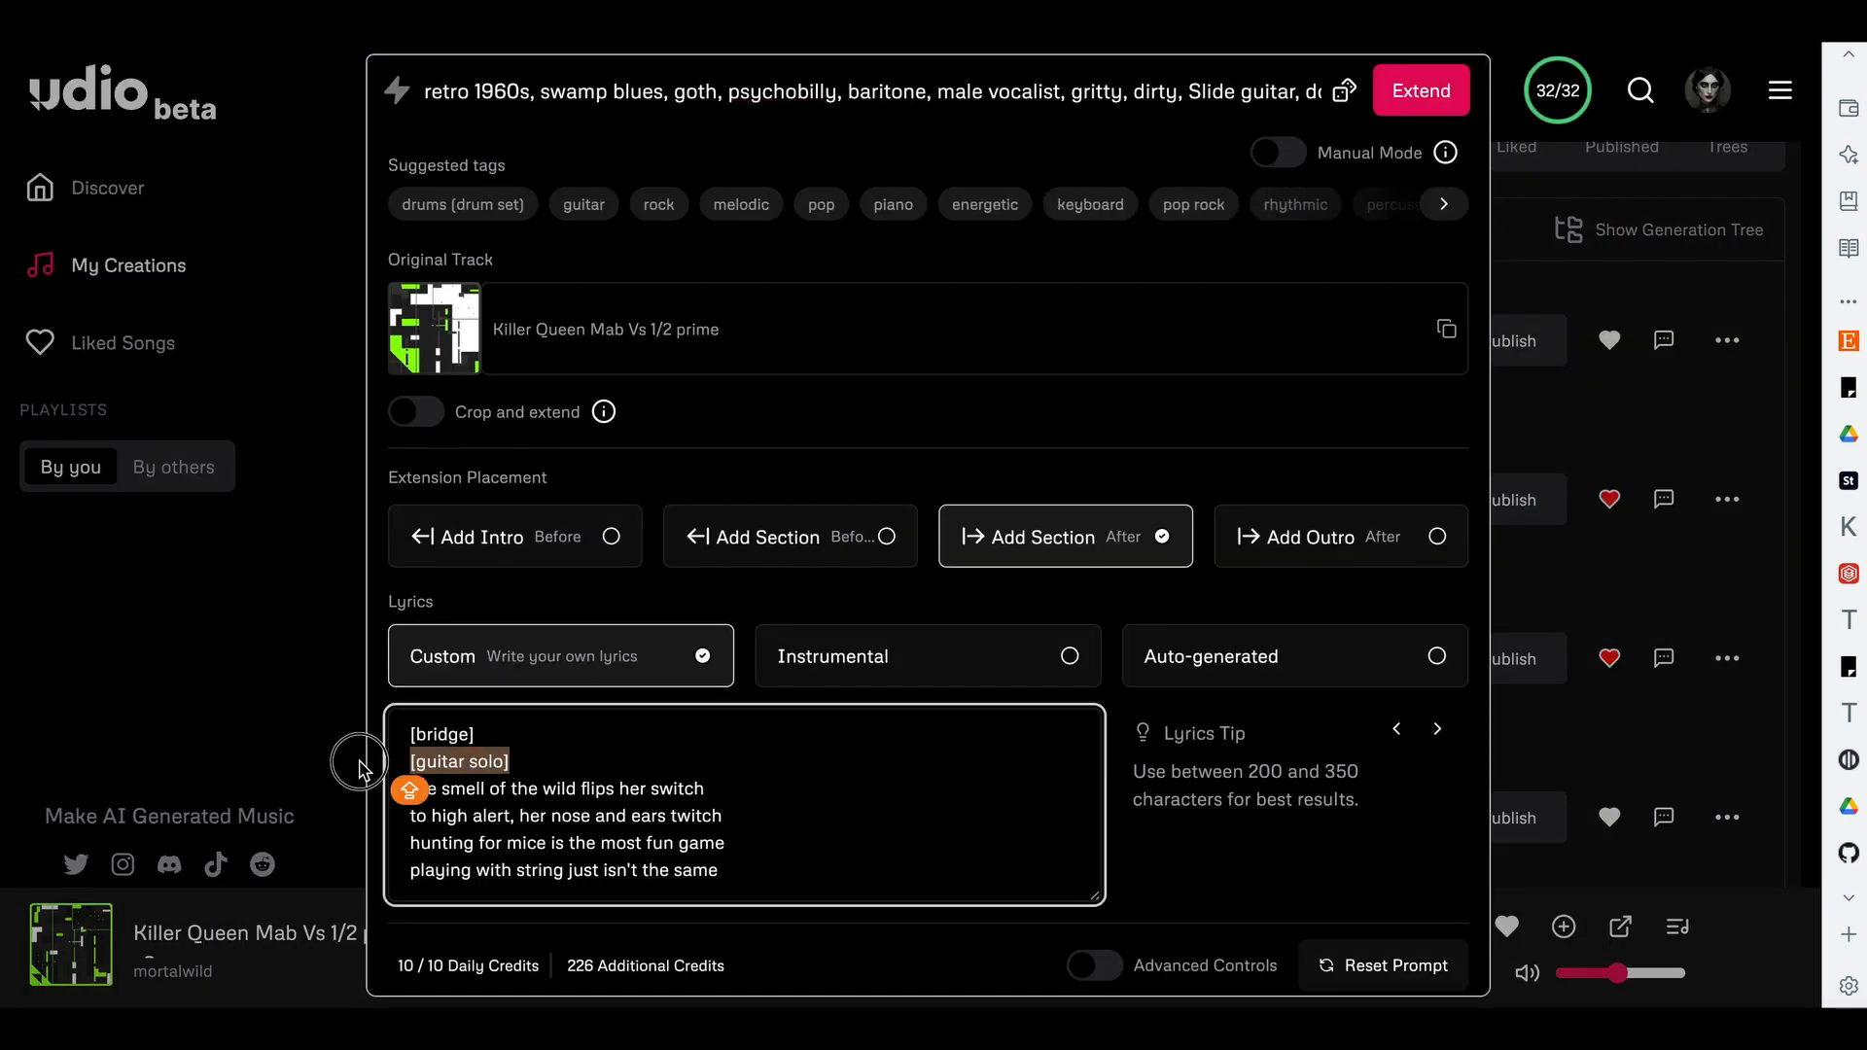
pyautogui.press('BackSpace')
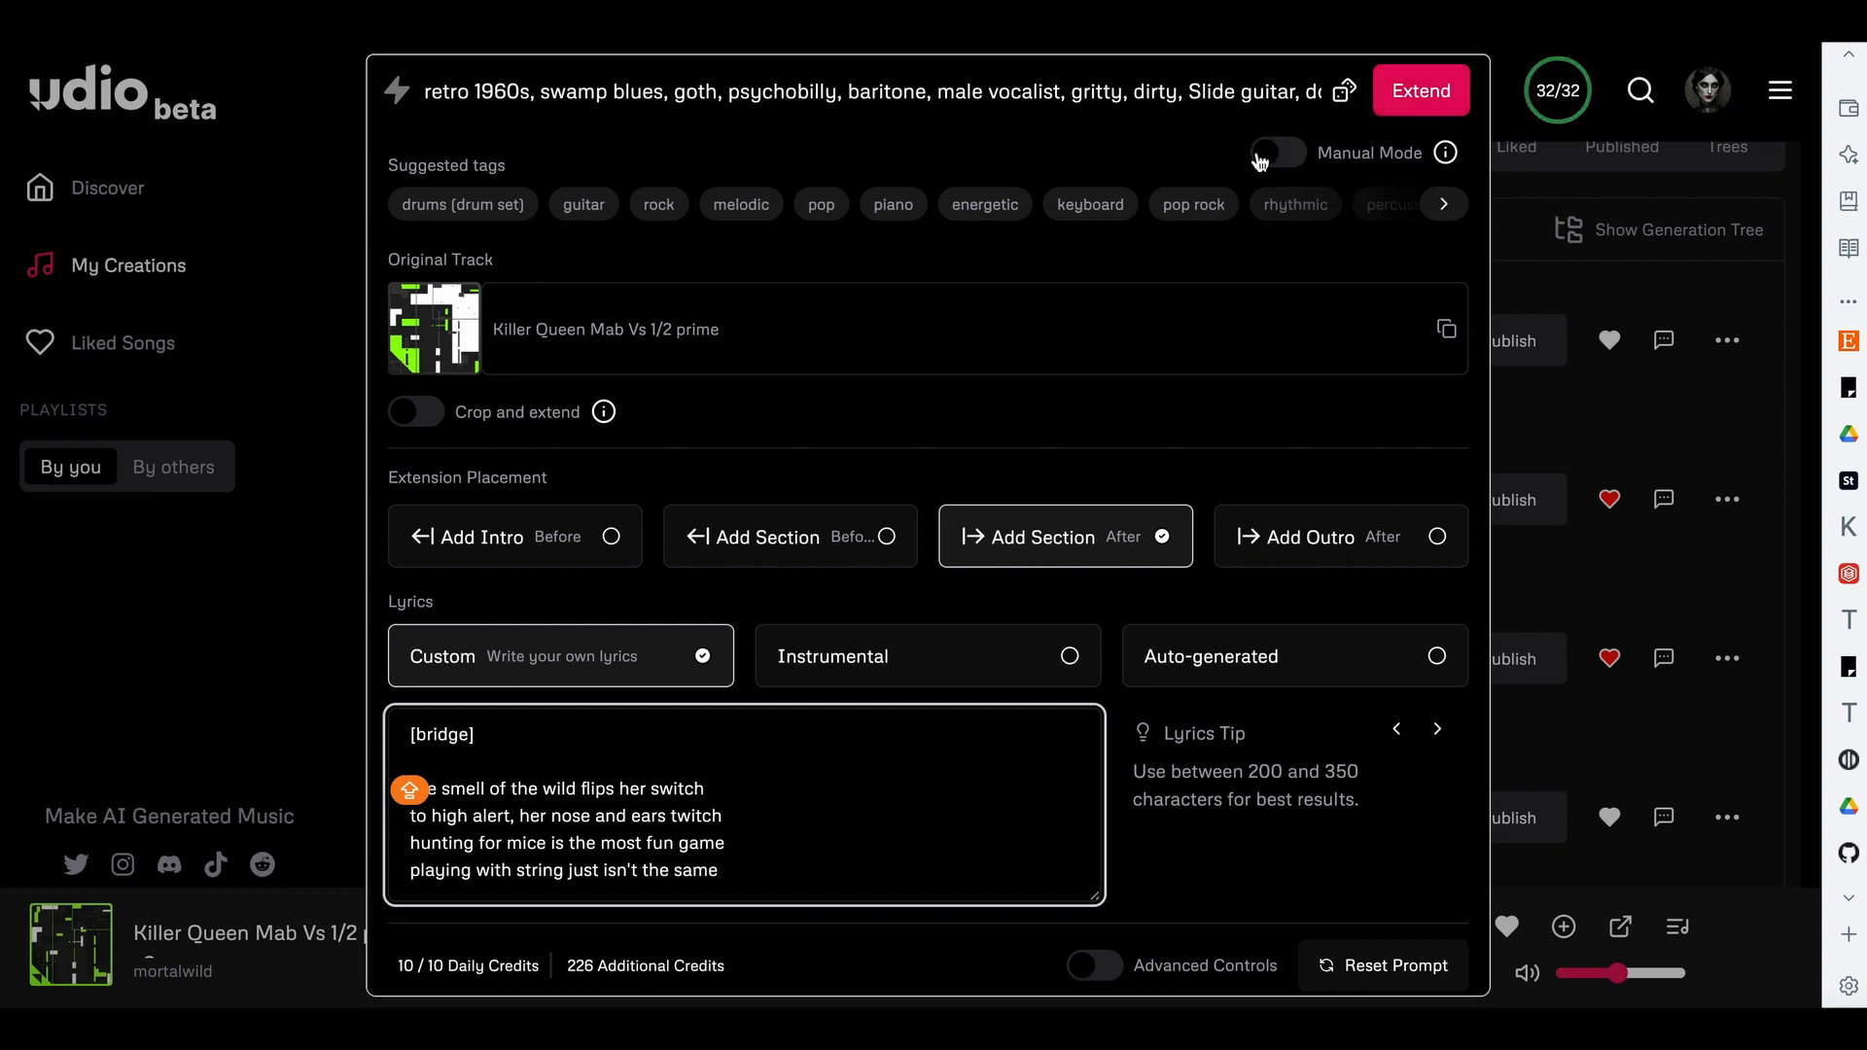
pyautogui.scroll(-1, 405, 604)
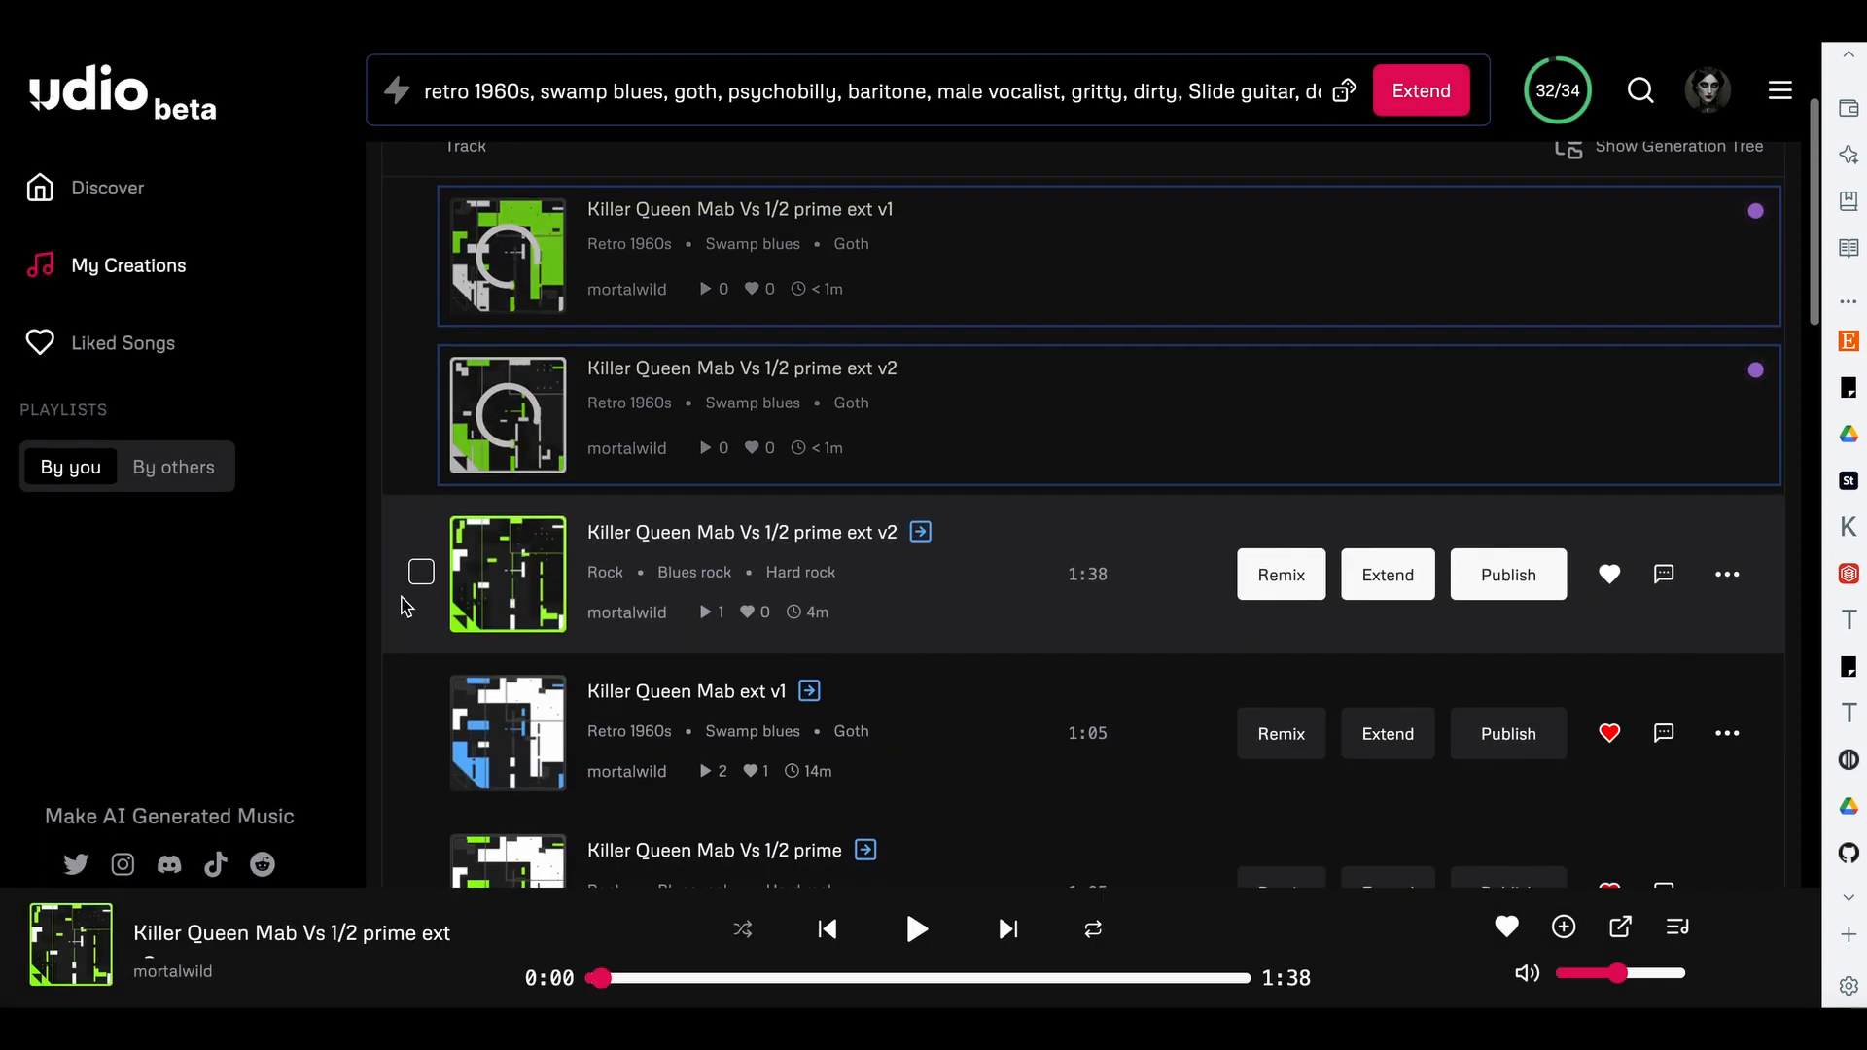
pyautogui.scroll(1, 405, 605)
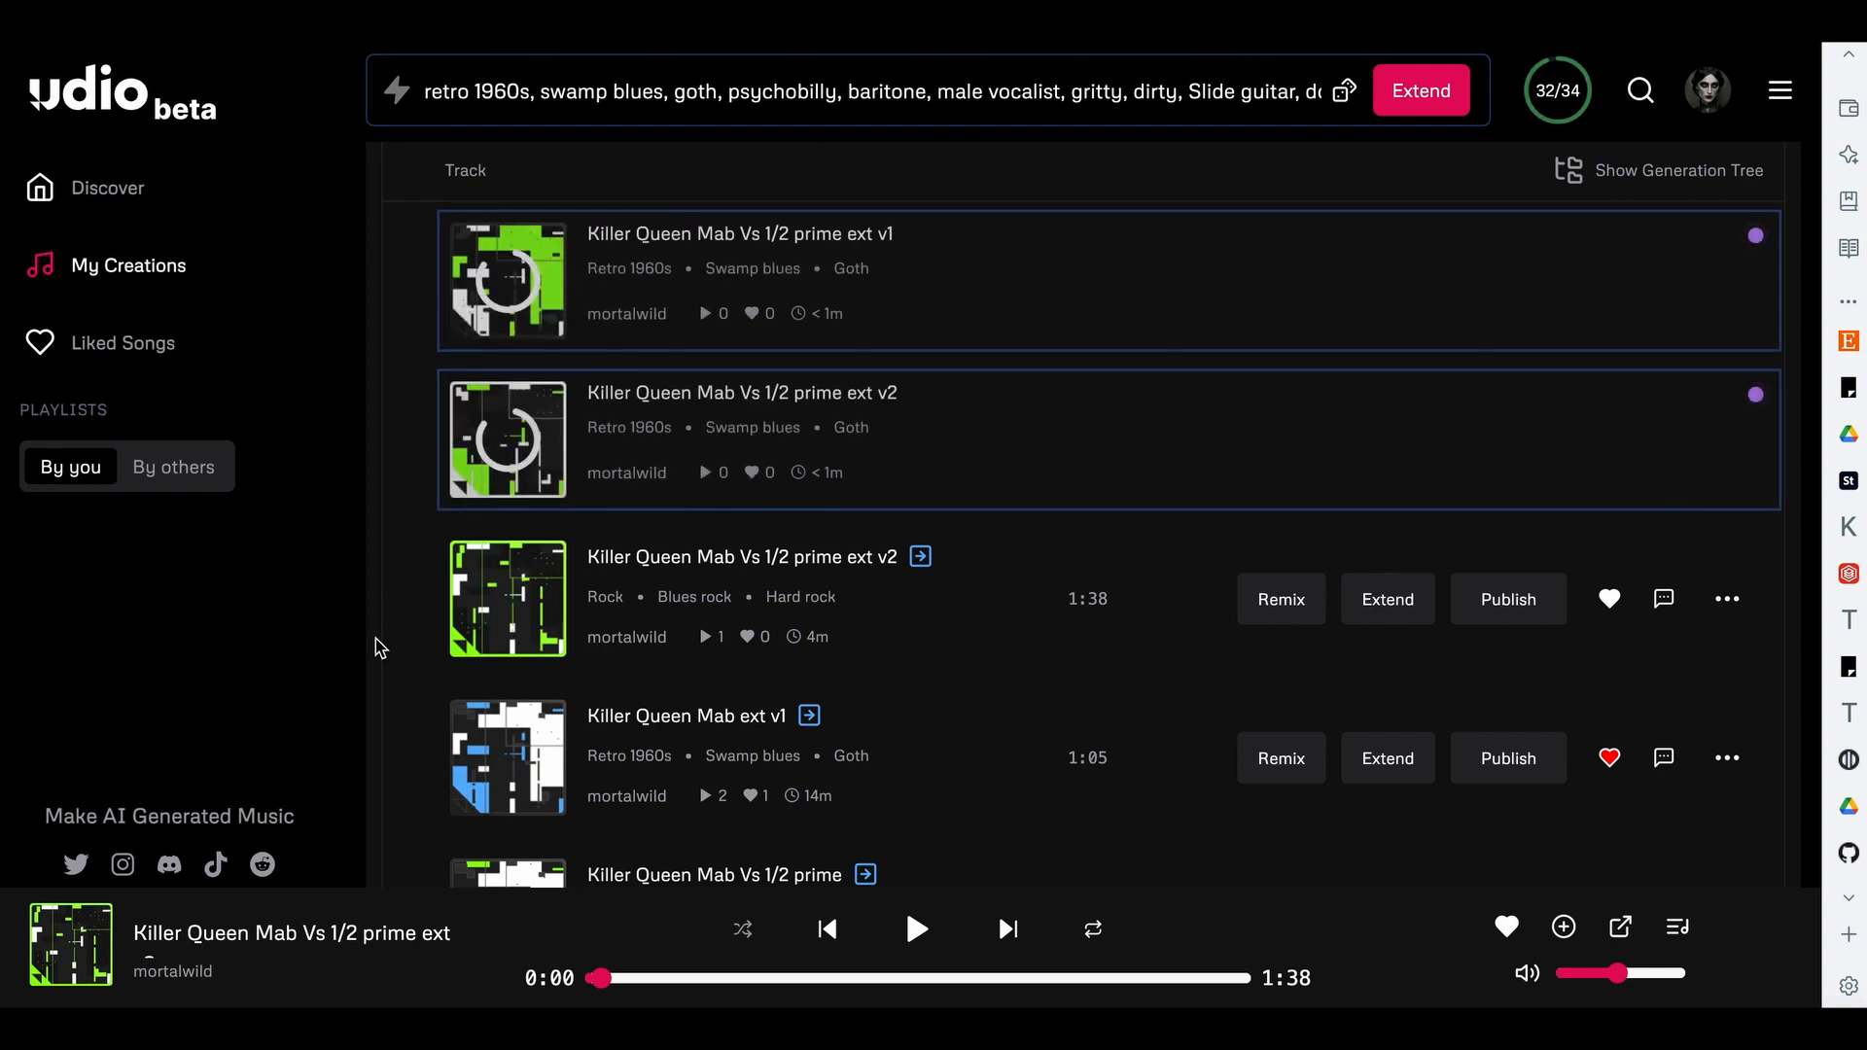
# - Delete the newly generated swamp blues track "Killer Queen Mab Vs 1/2 prime ext v2" and confirm the deletion
pyautogui.scroll(-2, 379, 649)
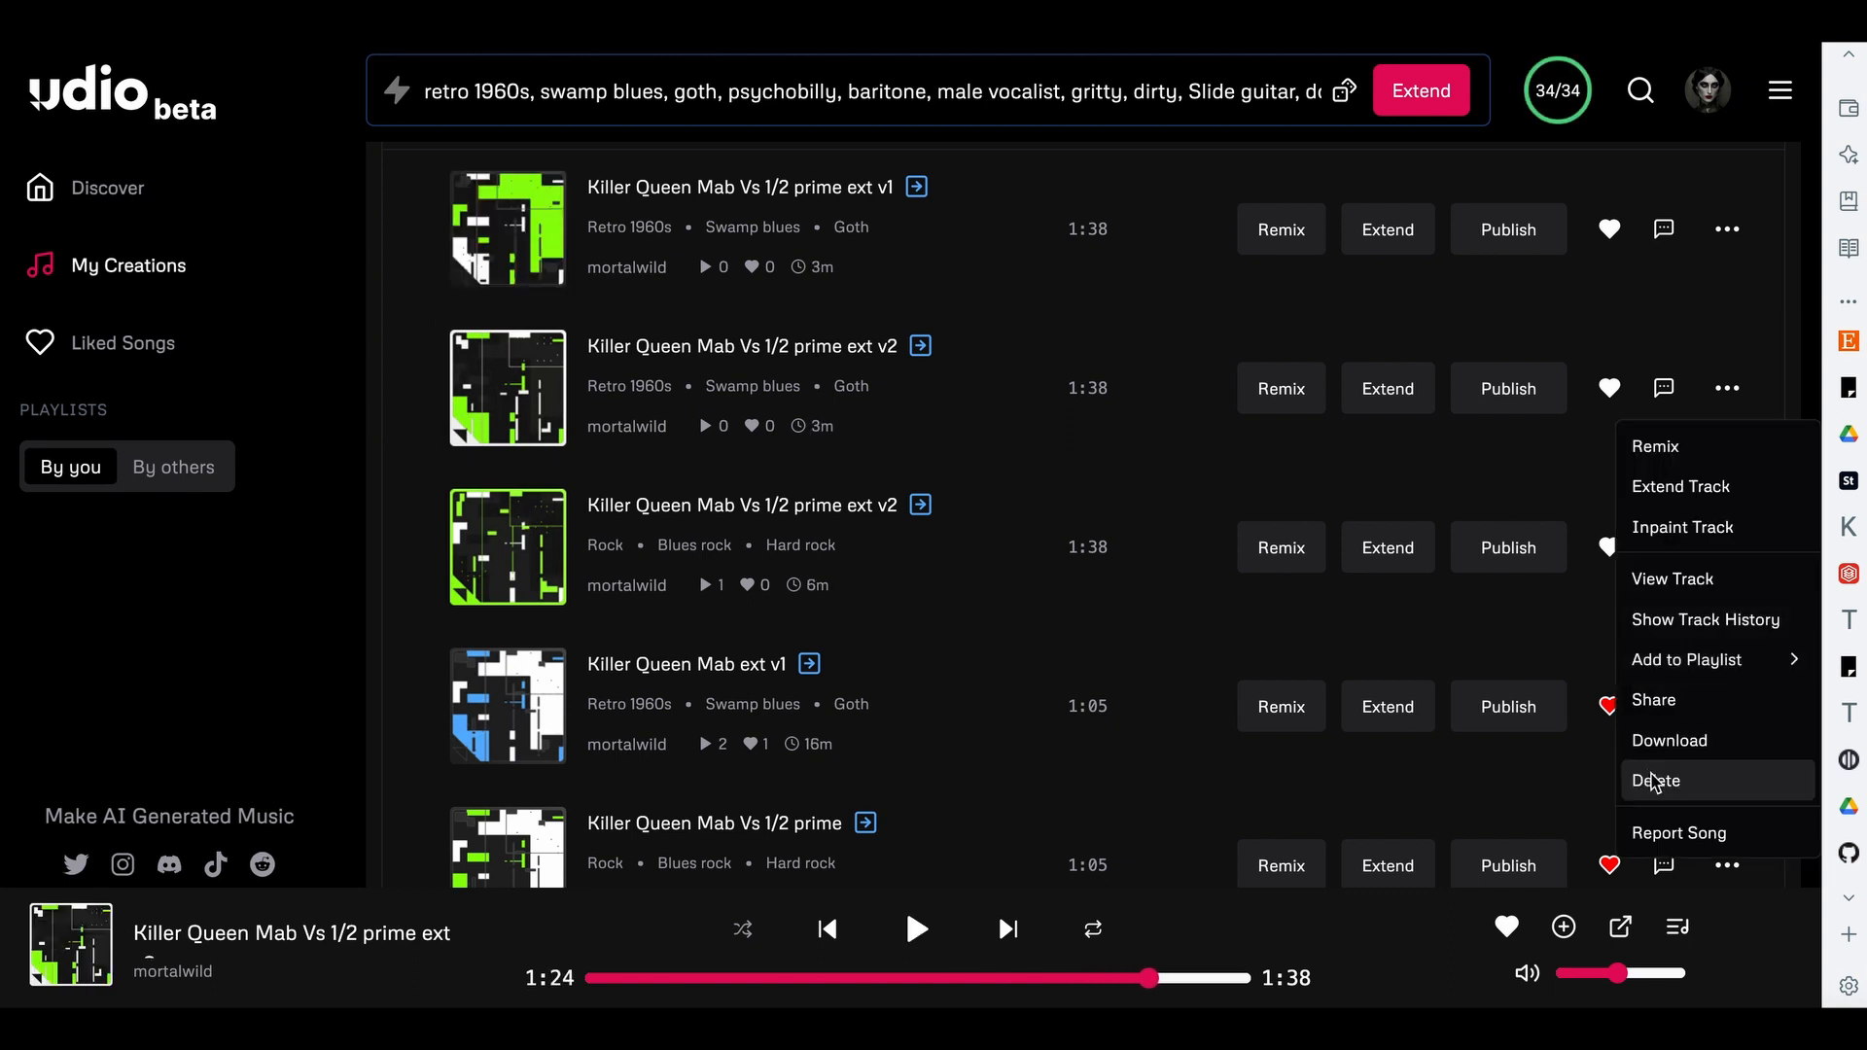
pyautogui.click(1659, 778)
pyautogui.click(1163, 582)
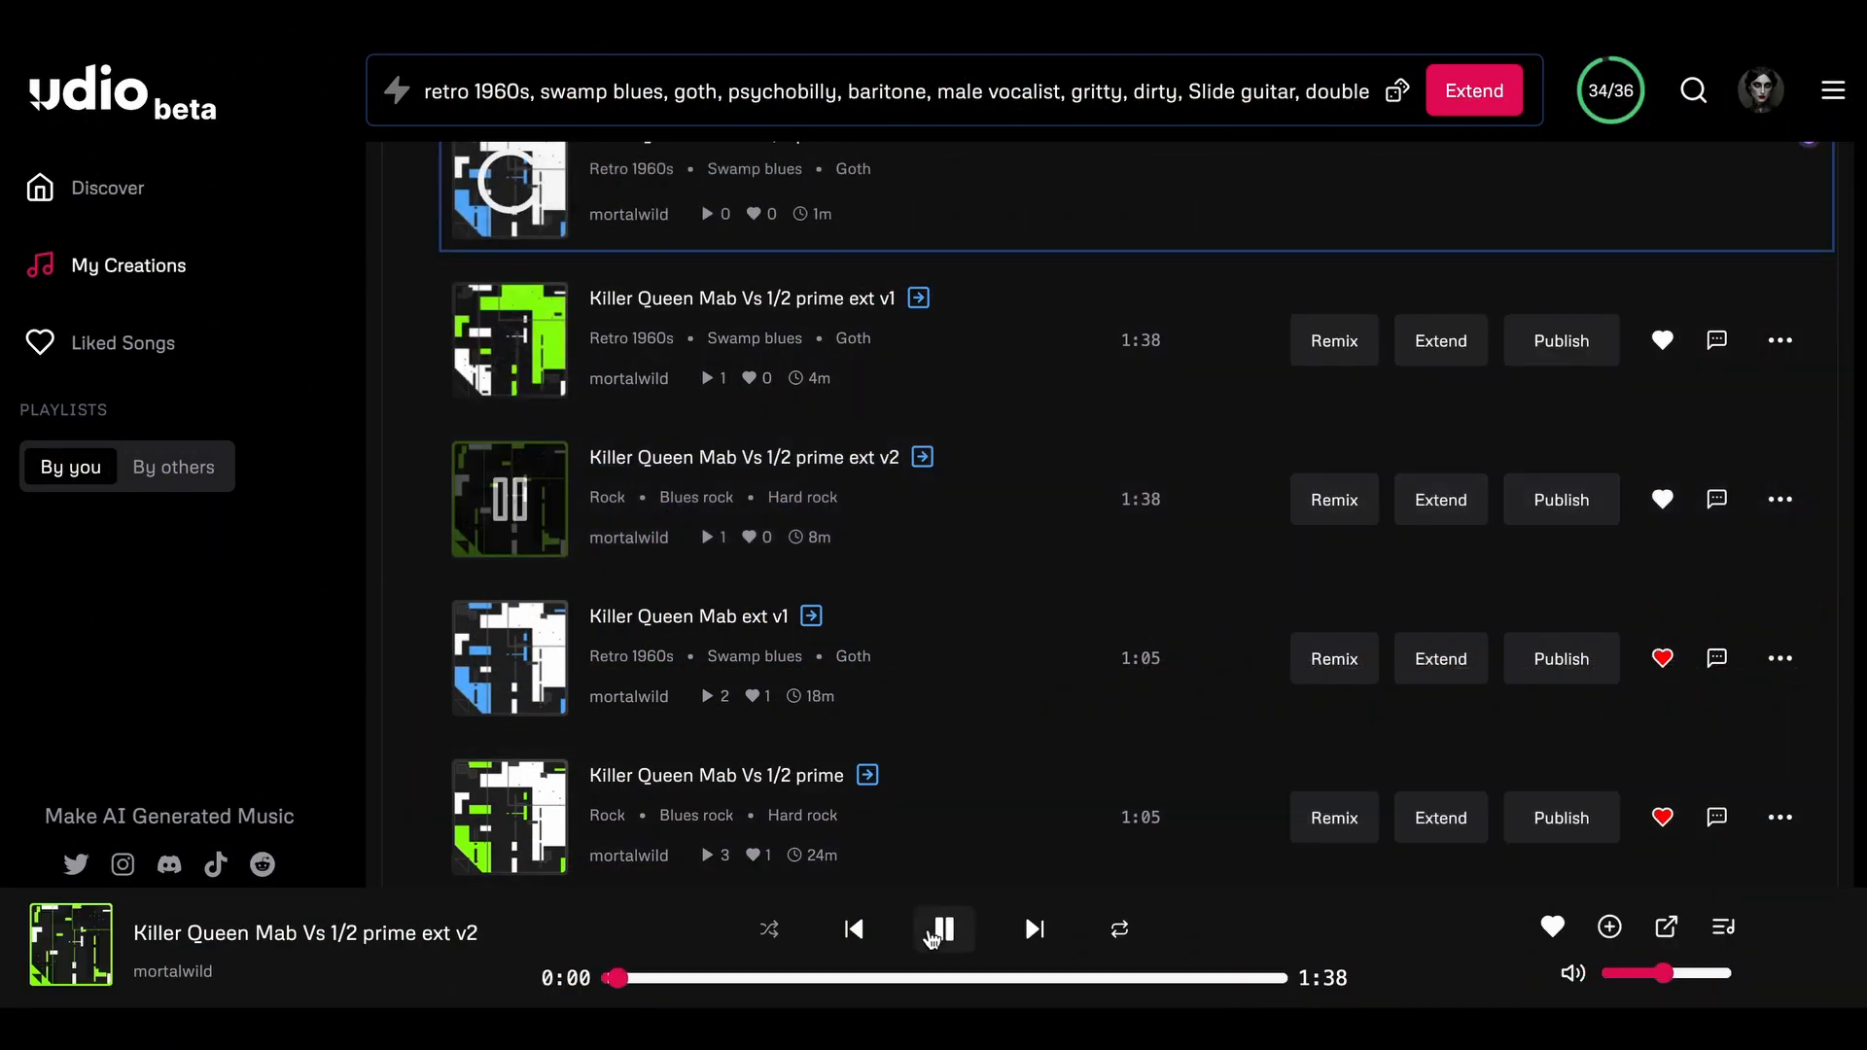
# - Play the two swamp blues "Killer Queen Mab Vs 1/2 prime ext v1" tracks to compare them
pyautogui.click(943, 928)
pyautogui.moveTo(506, 346)
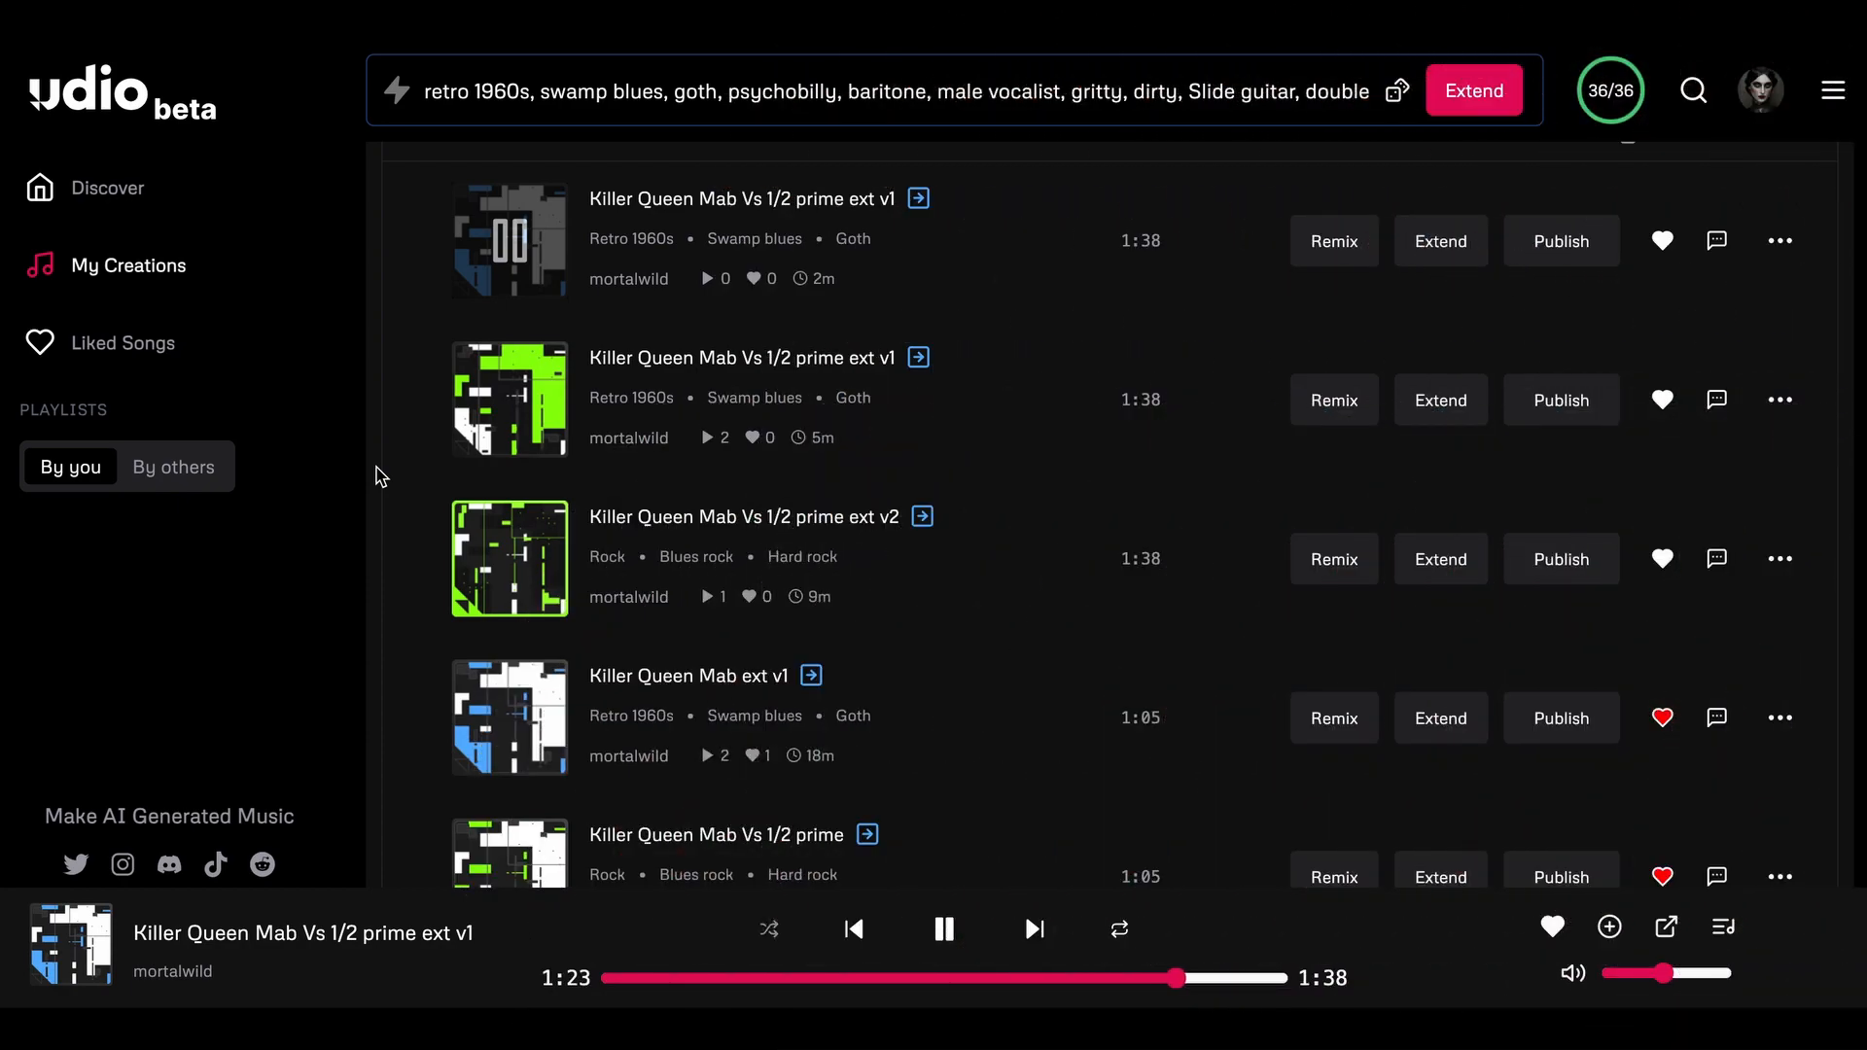
pyautogui.click(943, 929)
pyautogui.scroll(2, 496, 389)
pyautogui.click(496, 455)
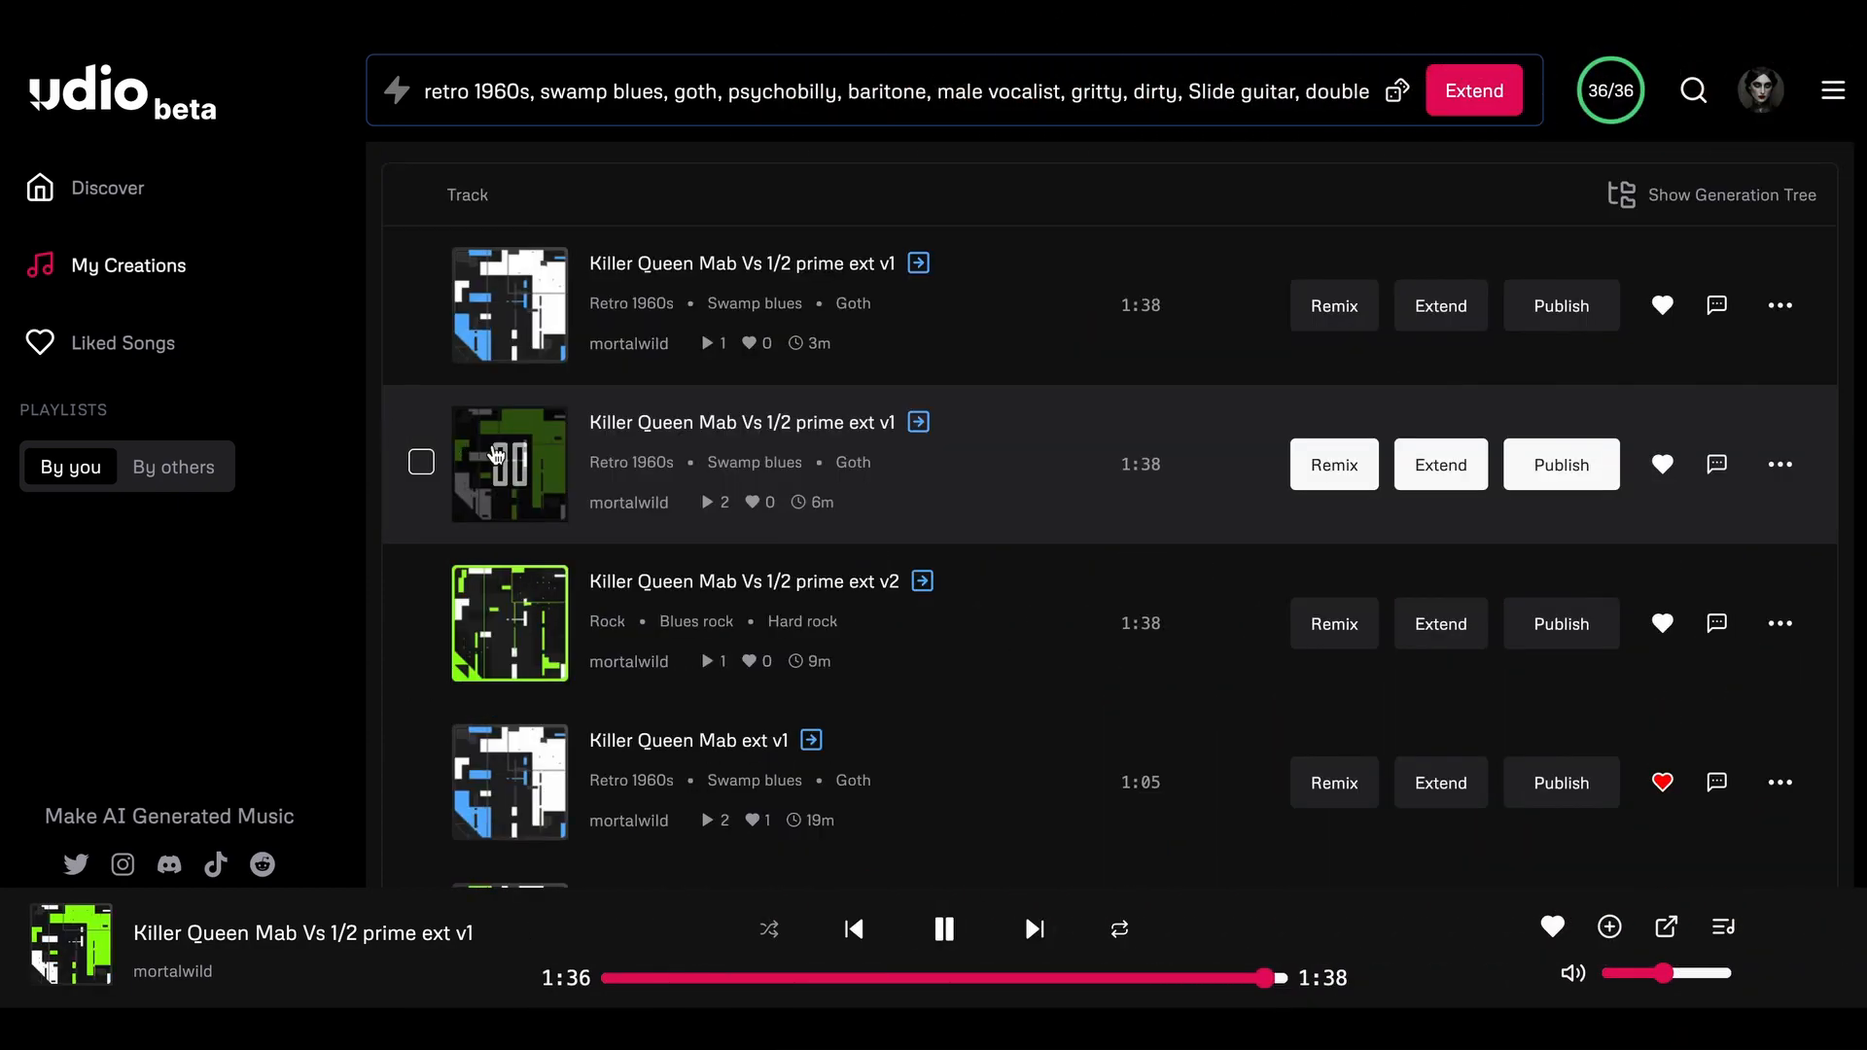
pyautogui.click(518, 470)
pyautogui.click(518, 470)
pyautogui.click(518, 471)
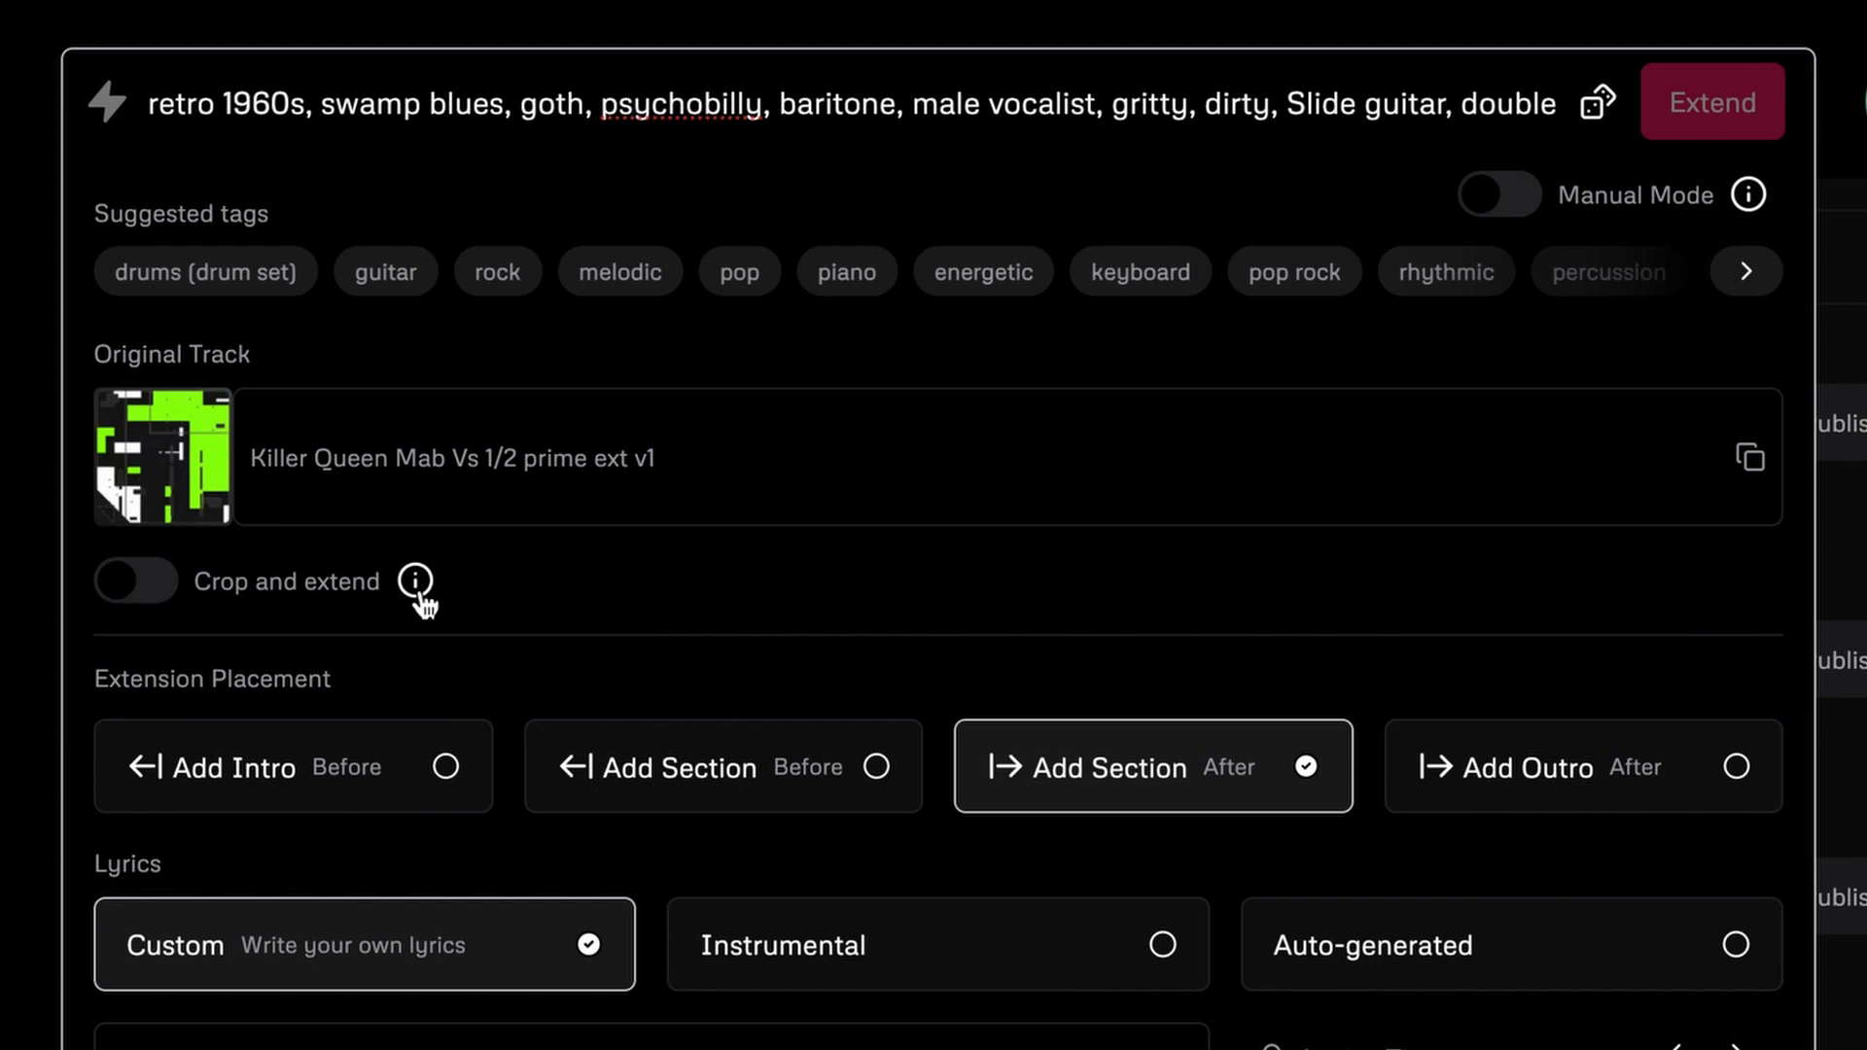
# - Turn on Crop and extend for "Killer Queen Mab Vs 1/2 prime ext v1", trim the end to 1:36:63, and go to the [chorus] after the bridge lyrics
pyautogui.moveTo(418, 588)
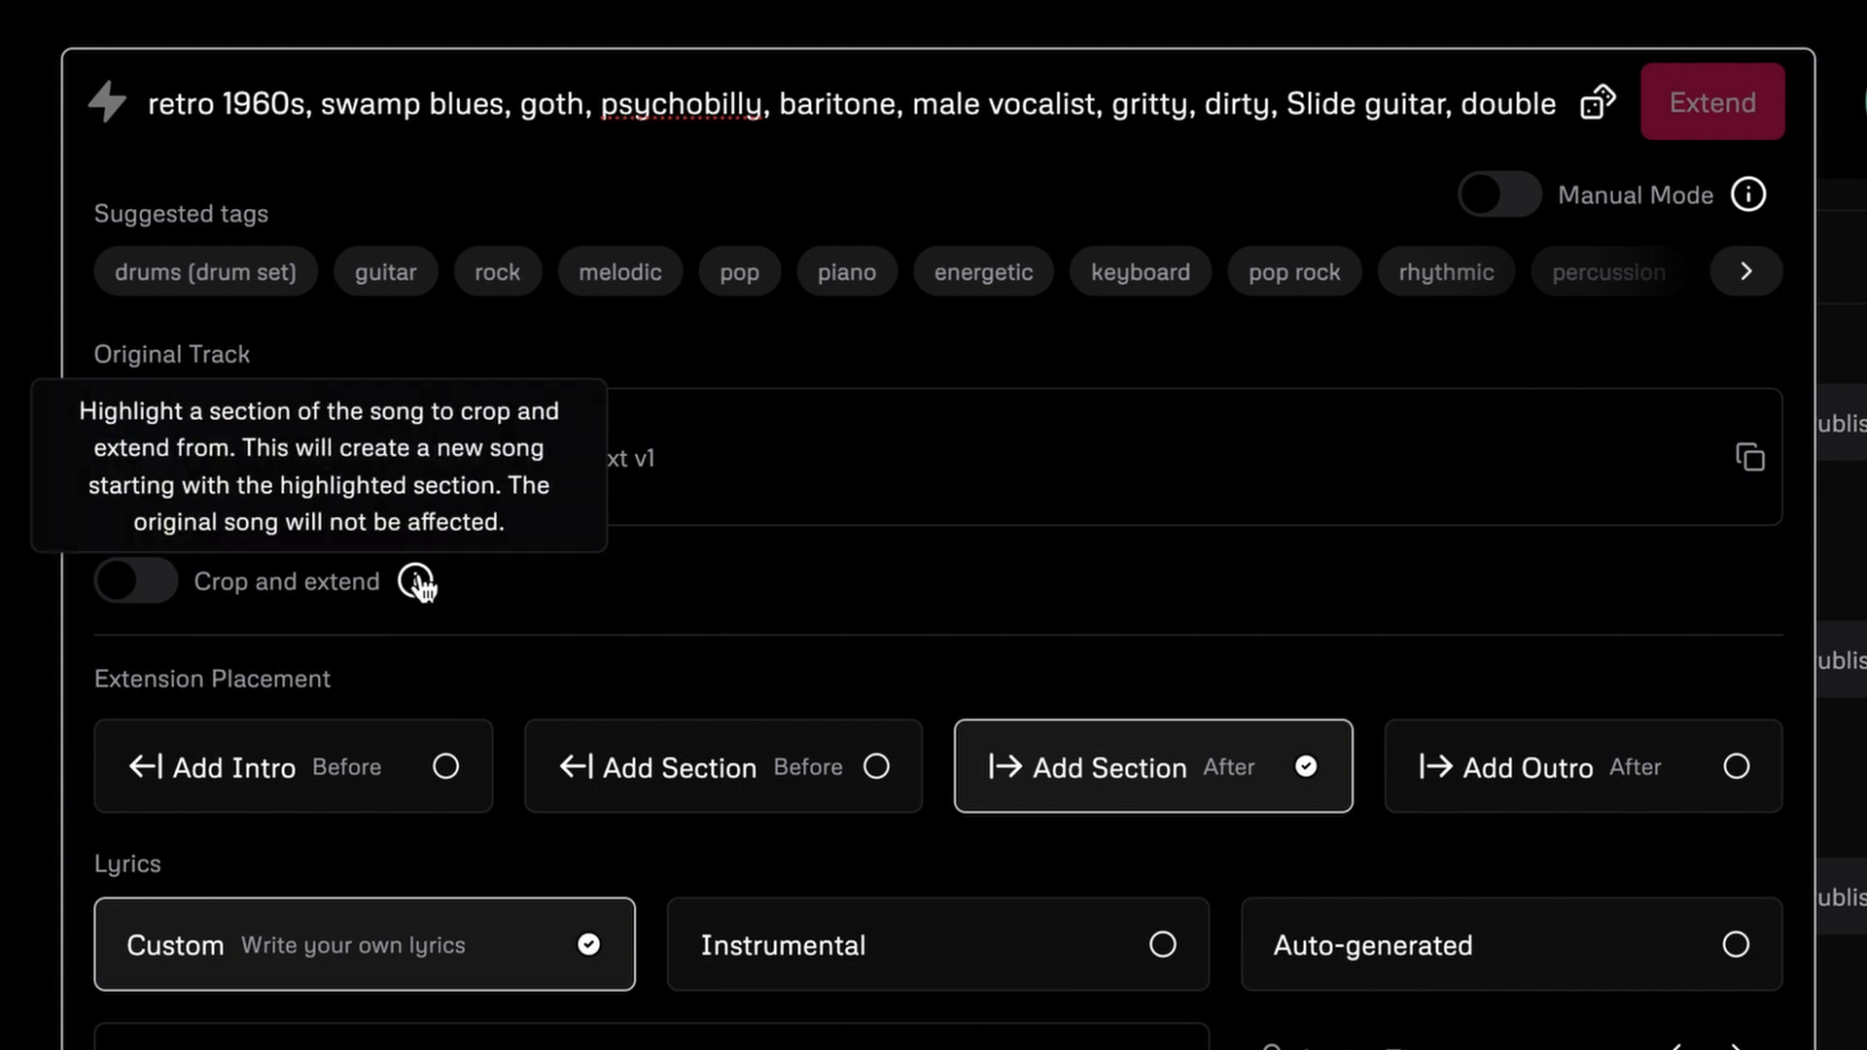
pyautogui.click(418, 583)
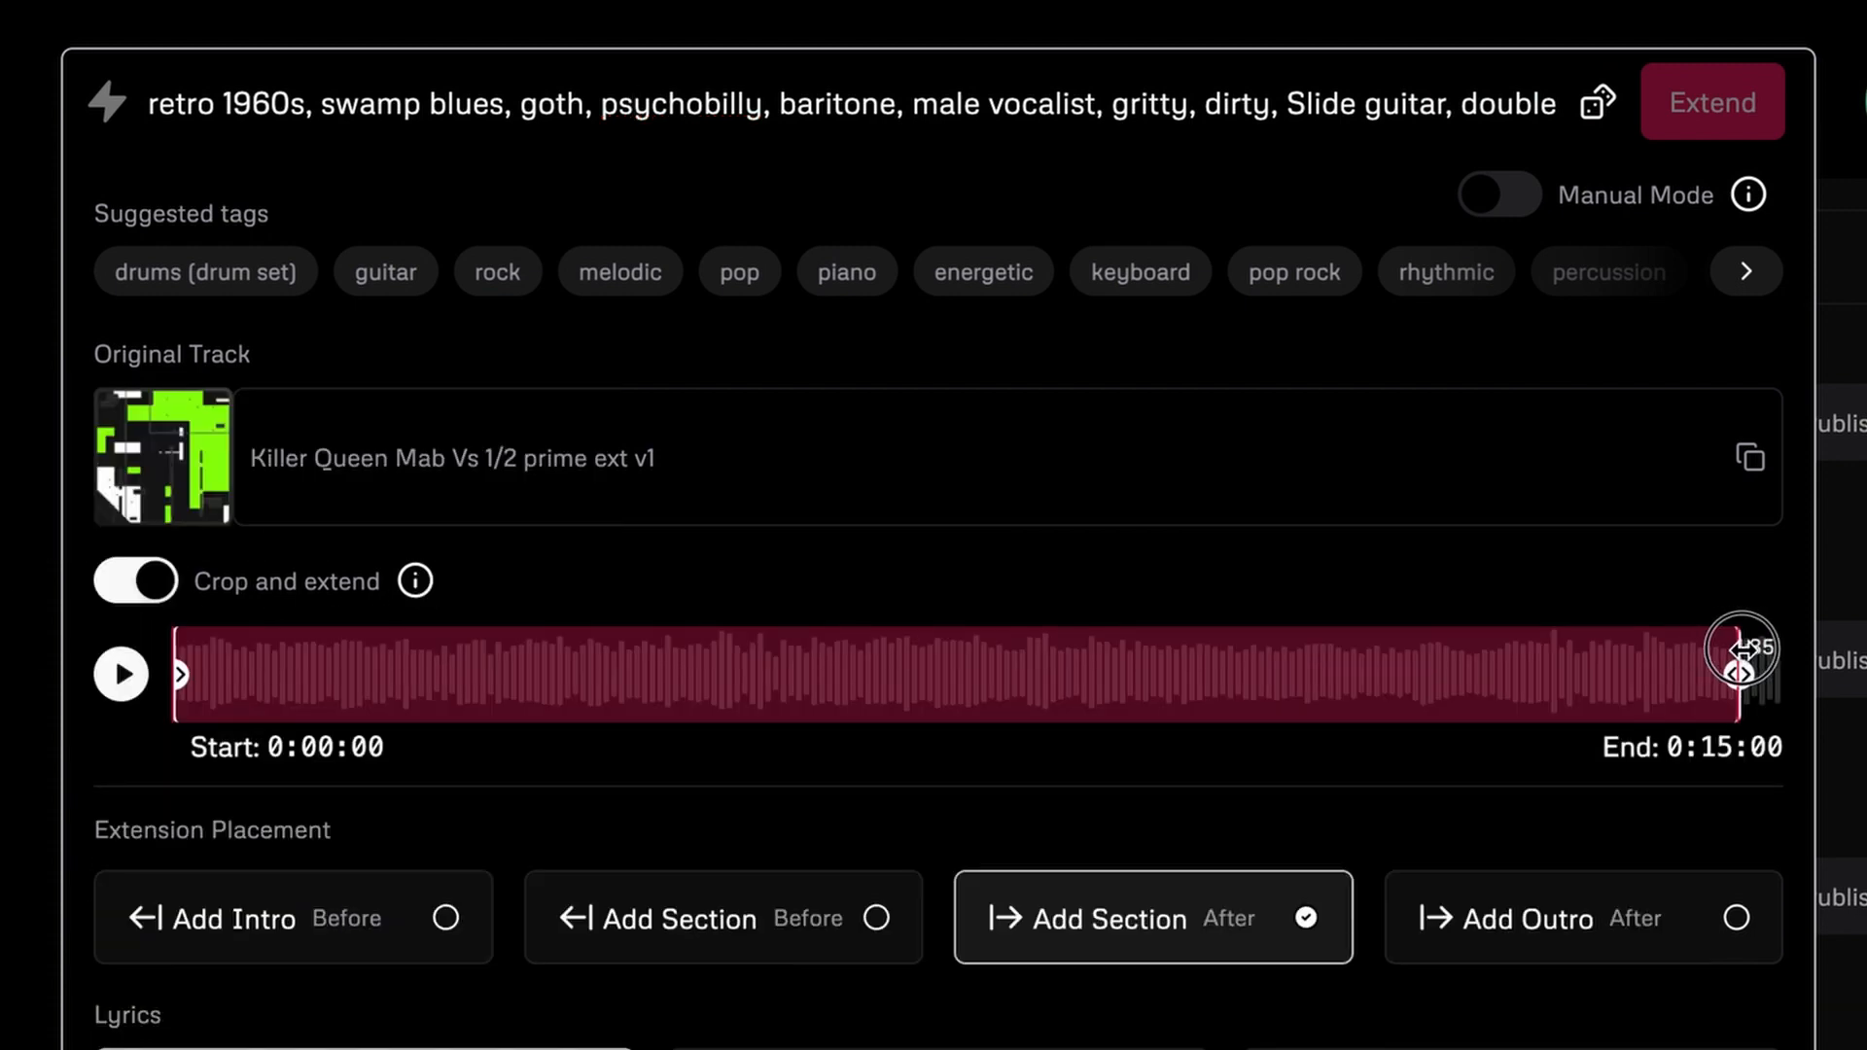
pyautogui.moveTo(1824, 671); pyautogui.dragTo(1821, 667)
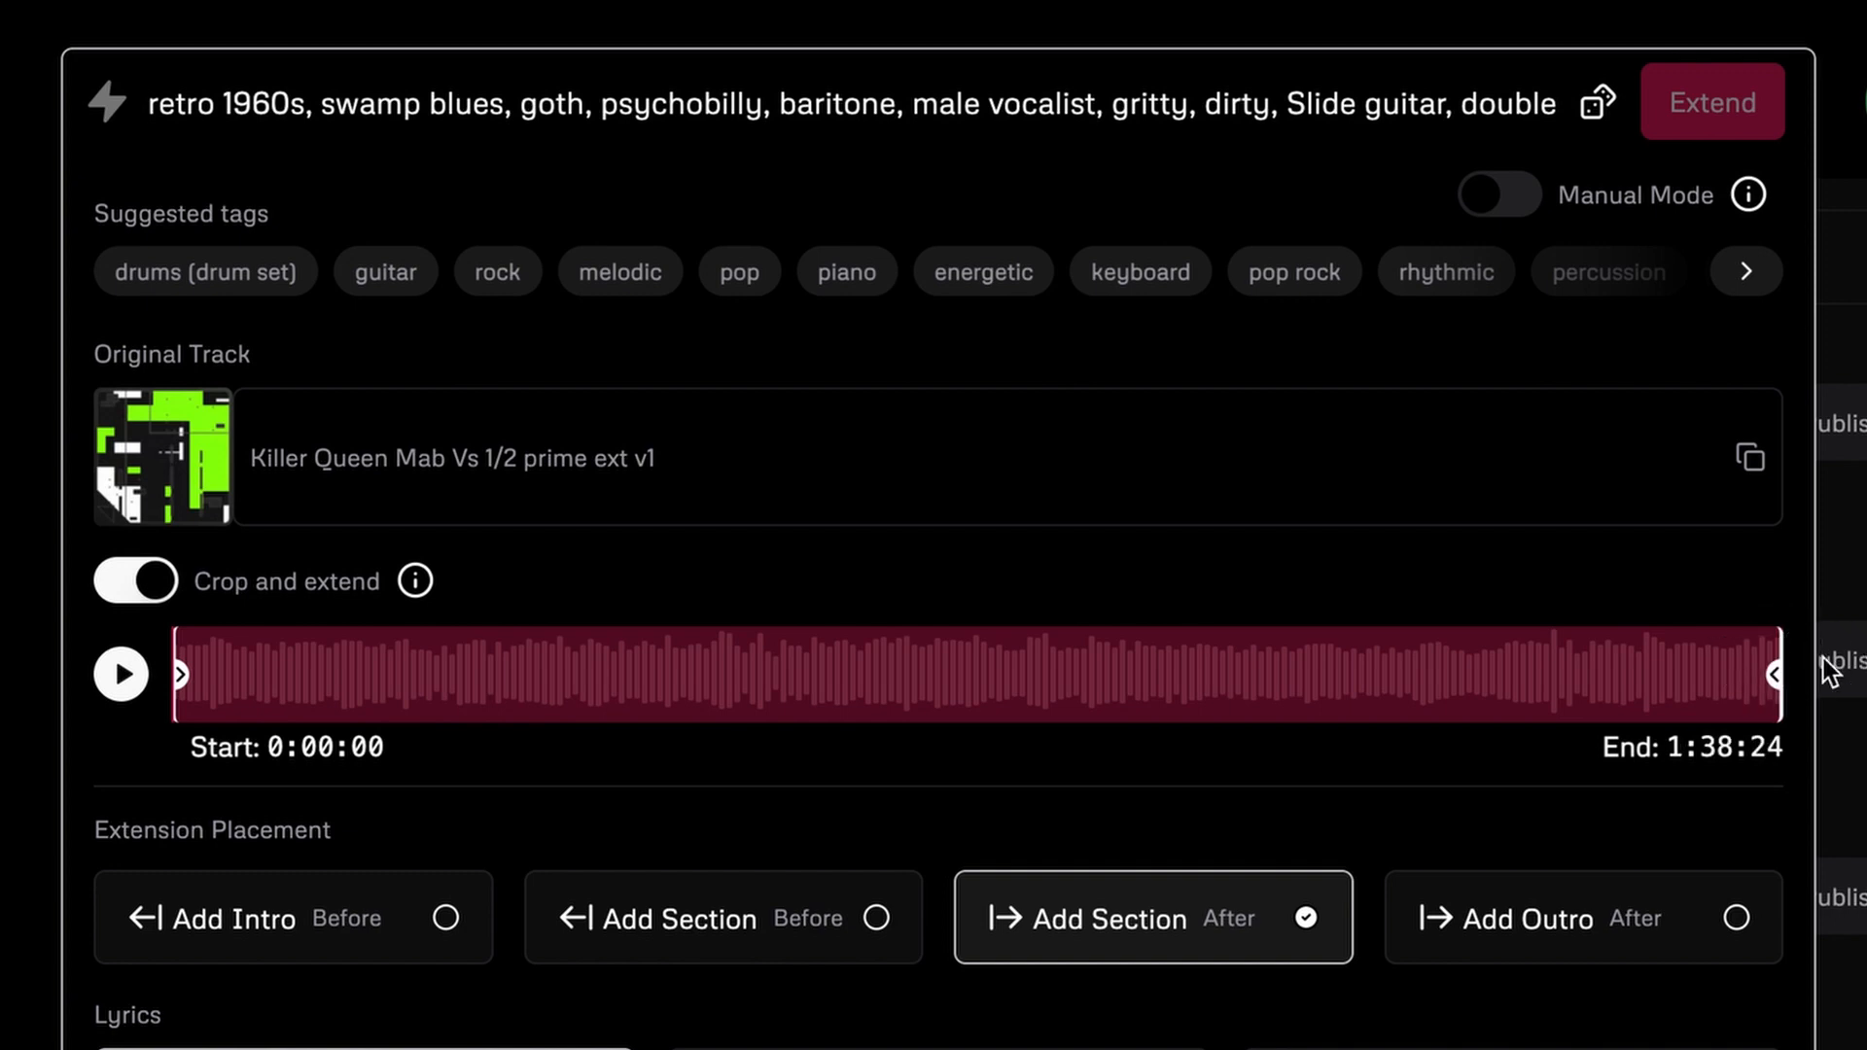
pyautogui.click(1692, 655)
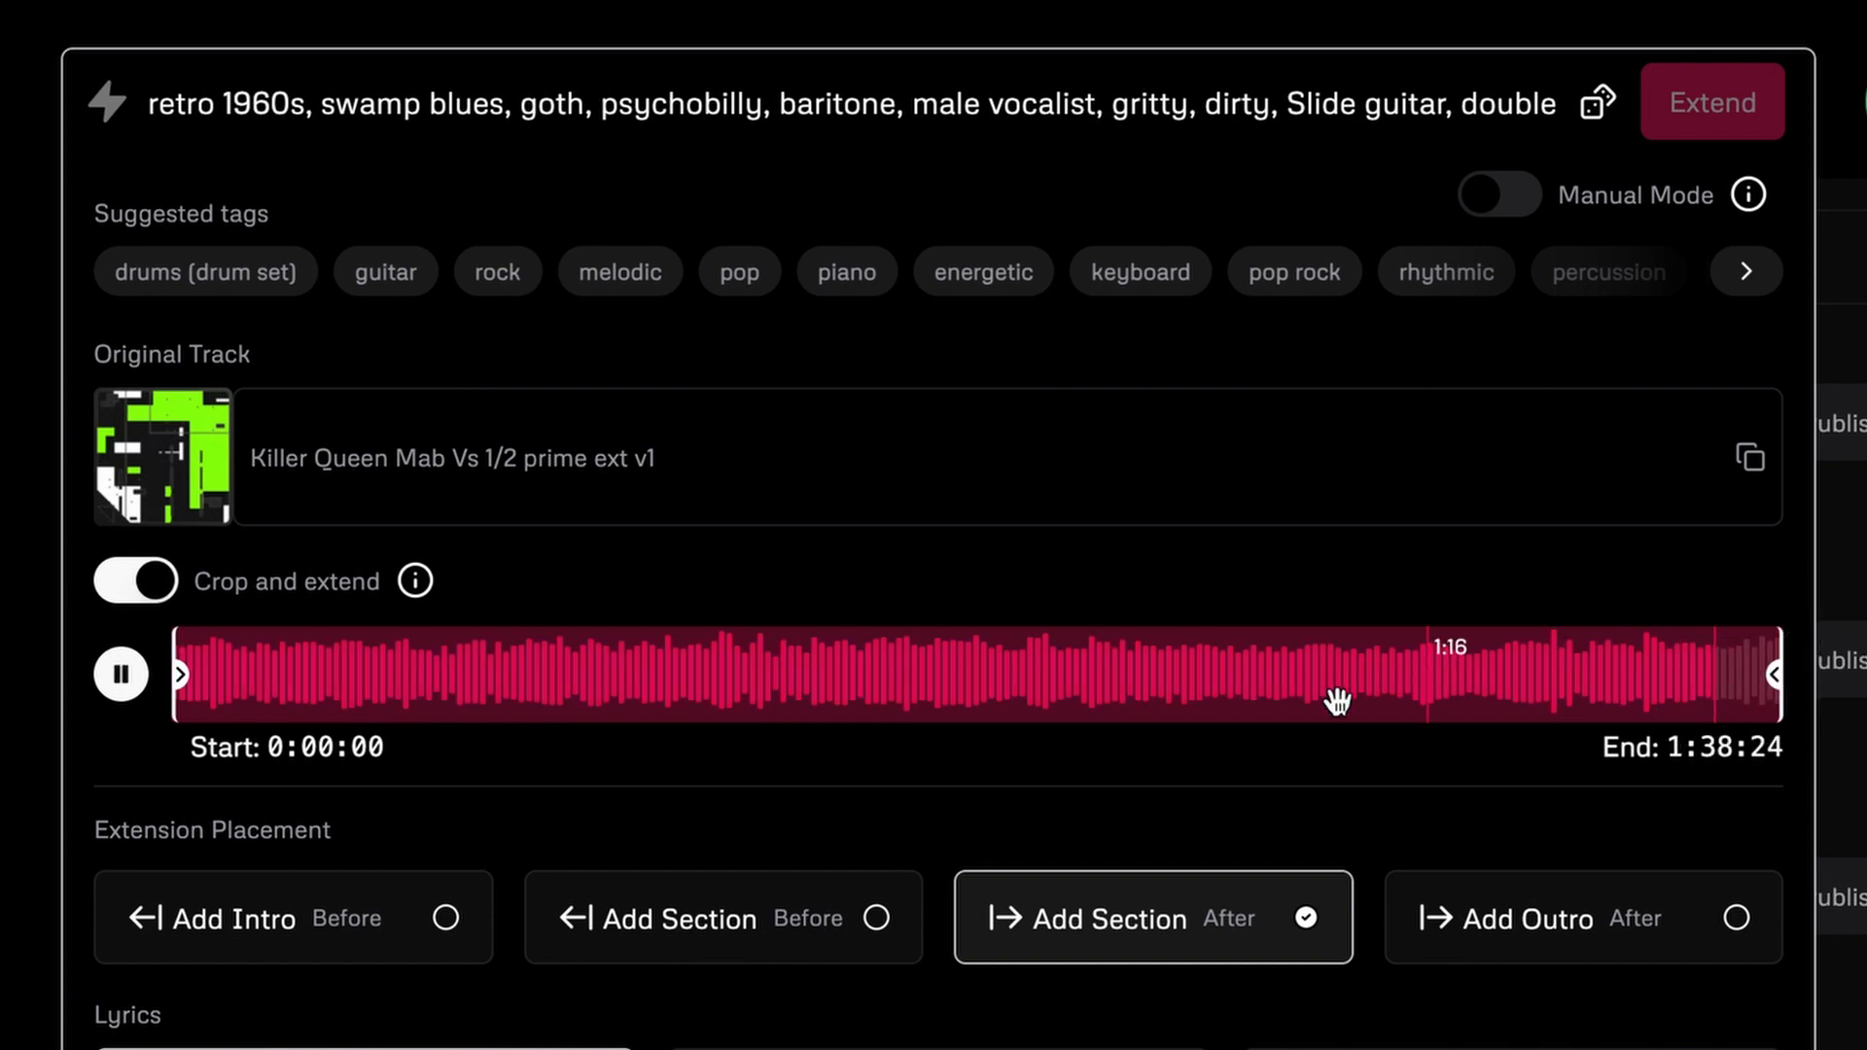
pyautogui.click(119, 677)
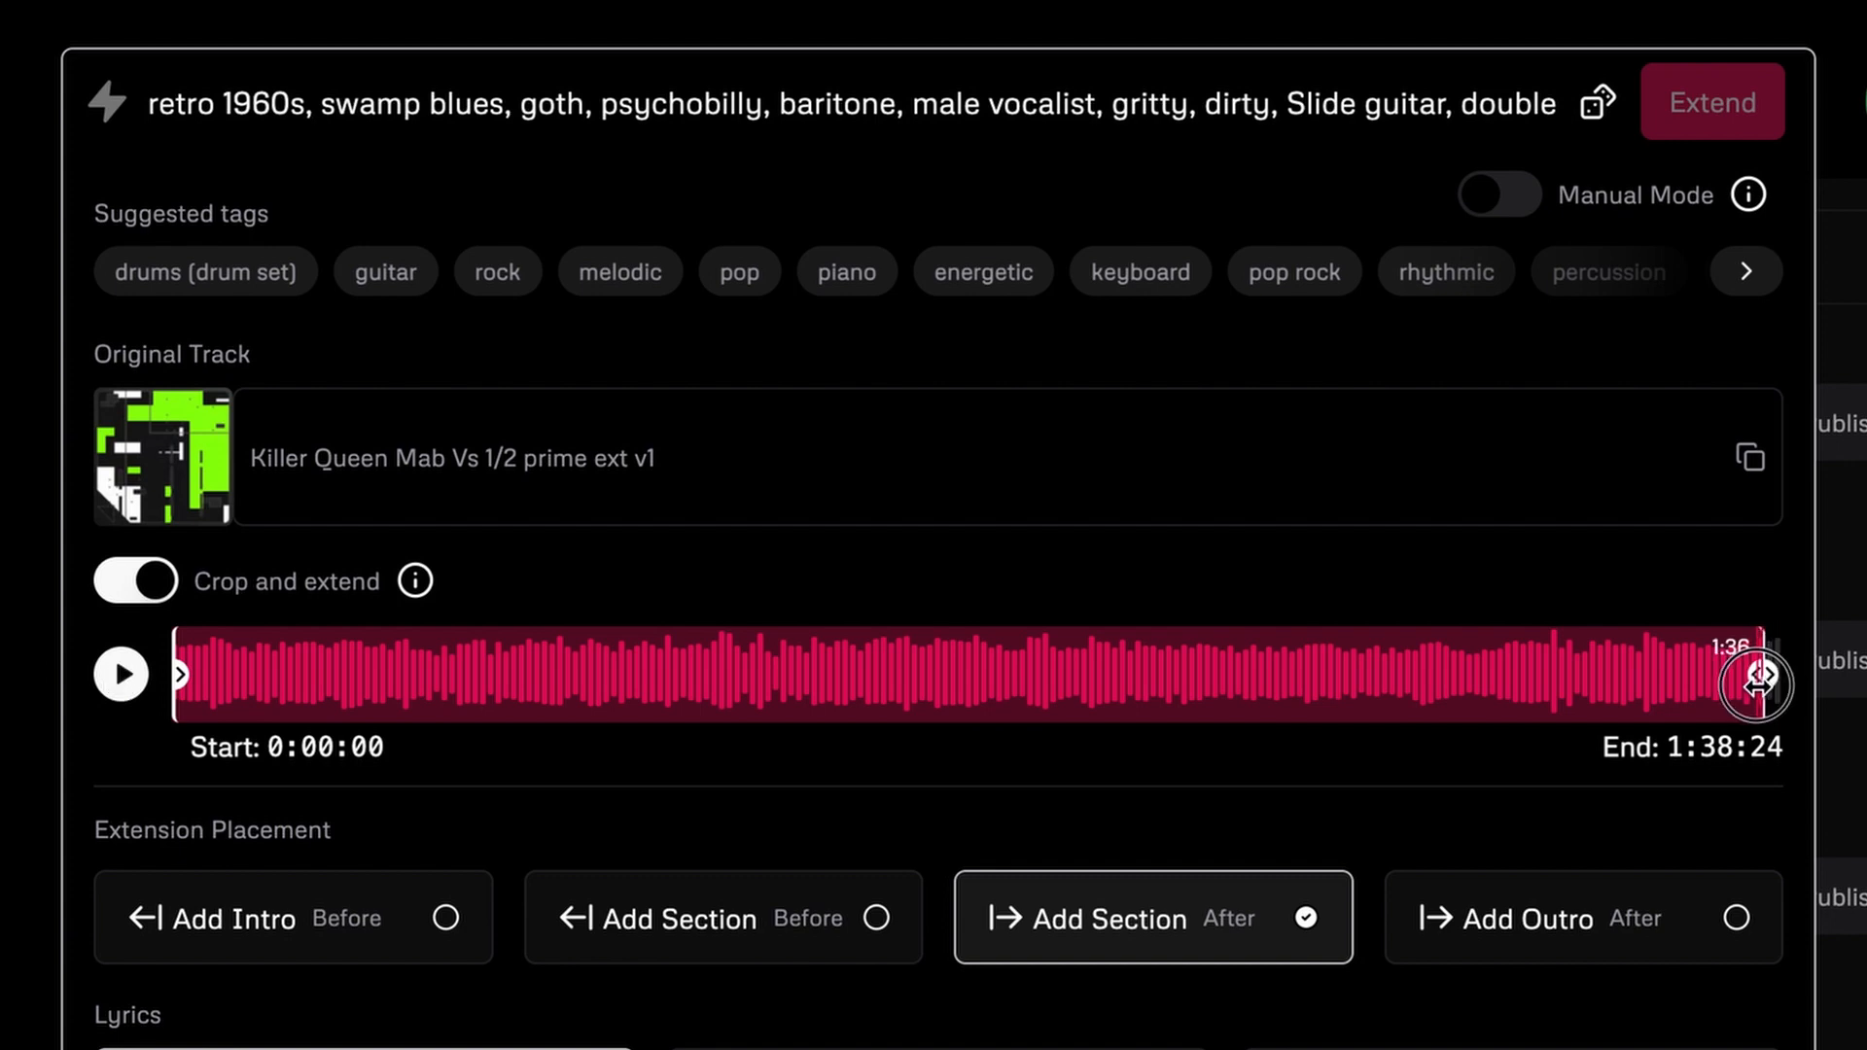
pyautogui.moveTo(1759, 671); pyautogui.dragTo(1748, 673)
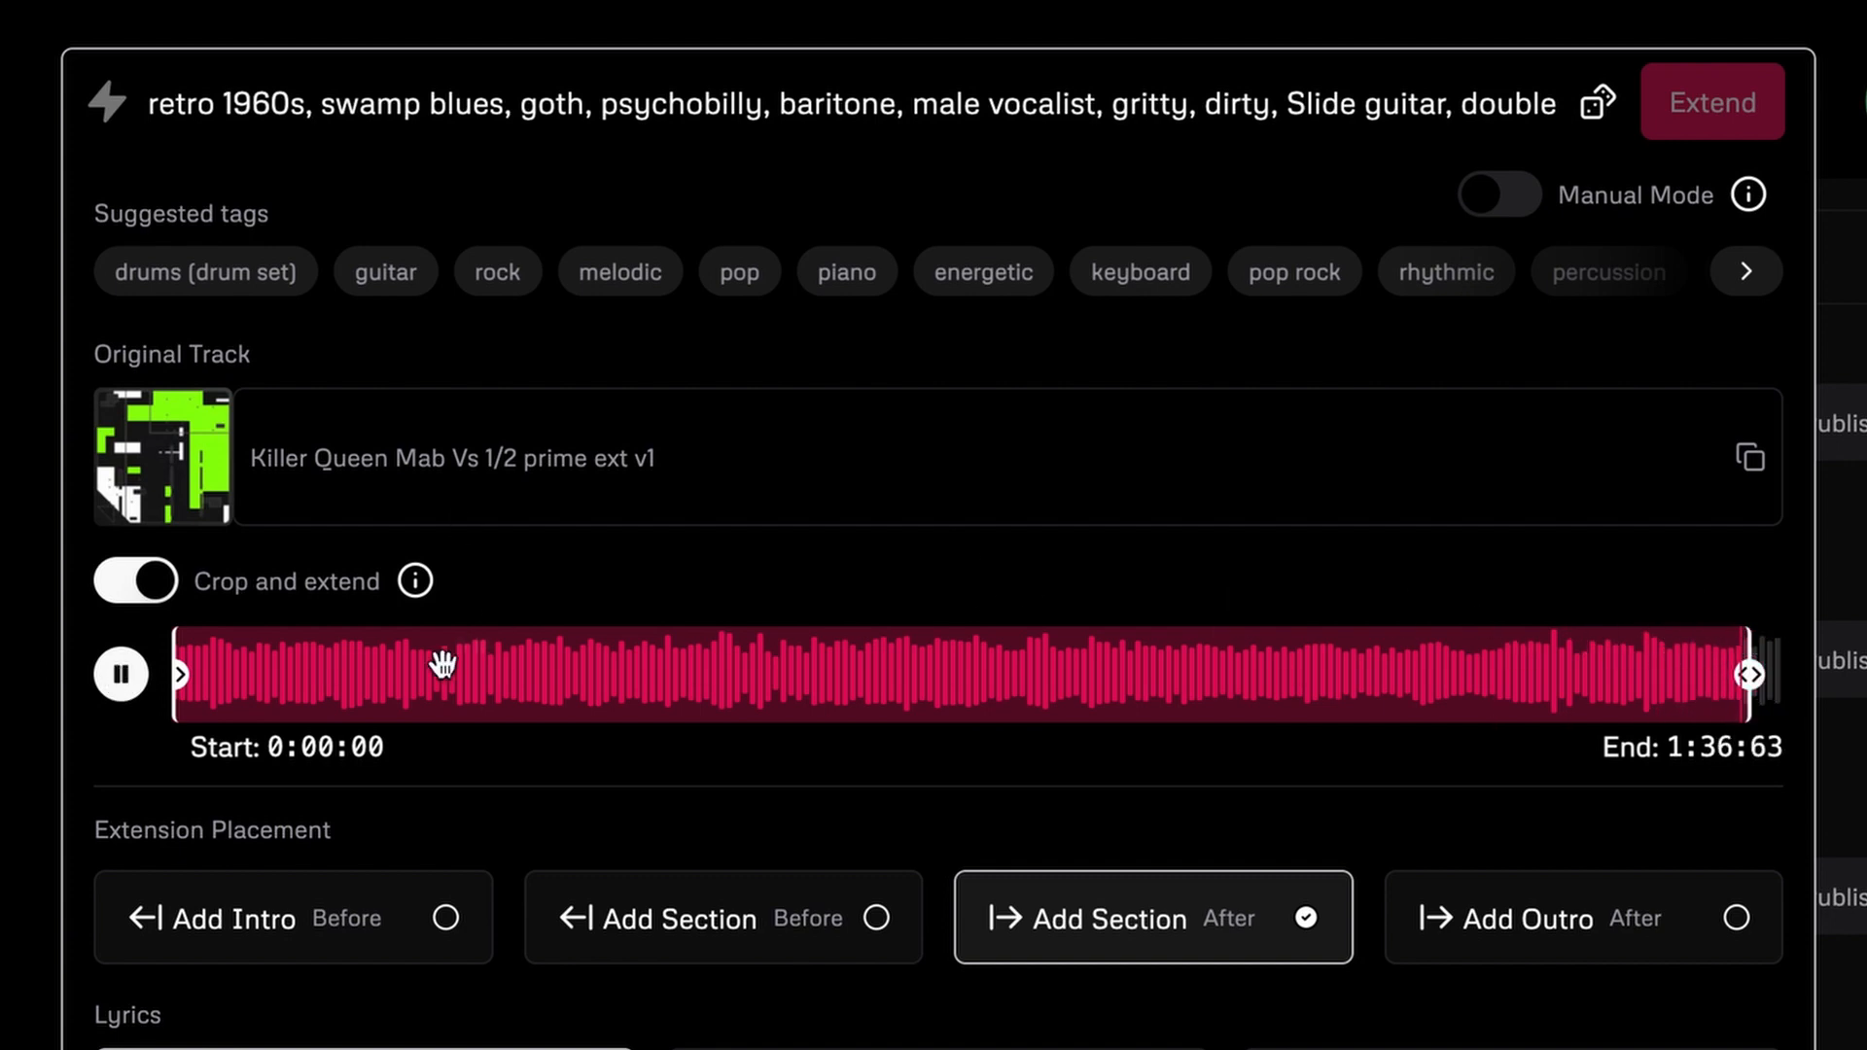
pyautogui.click(119, 678)
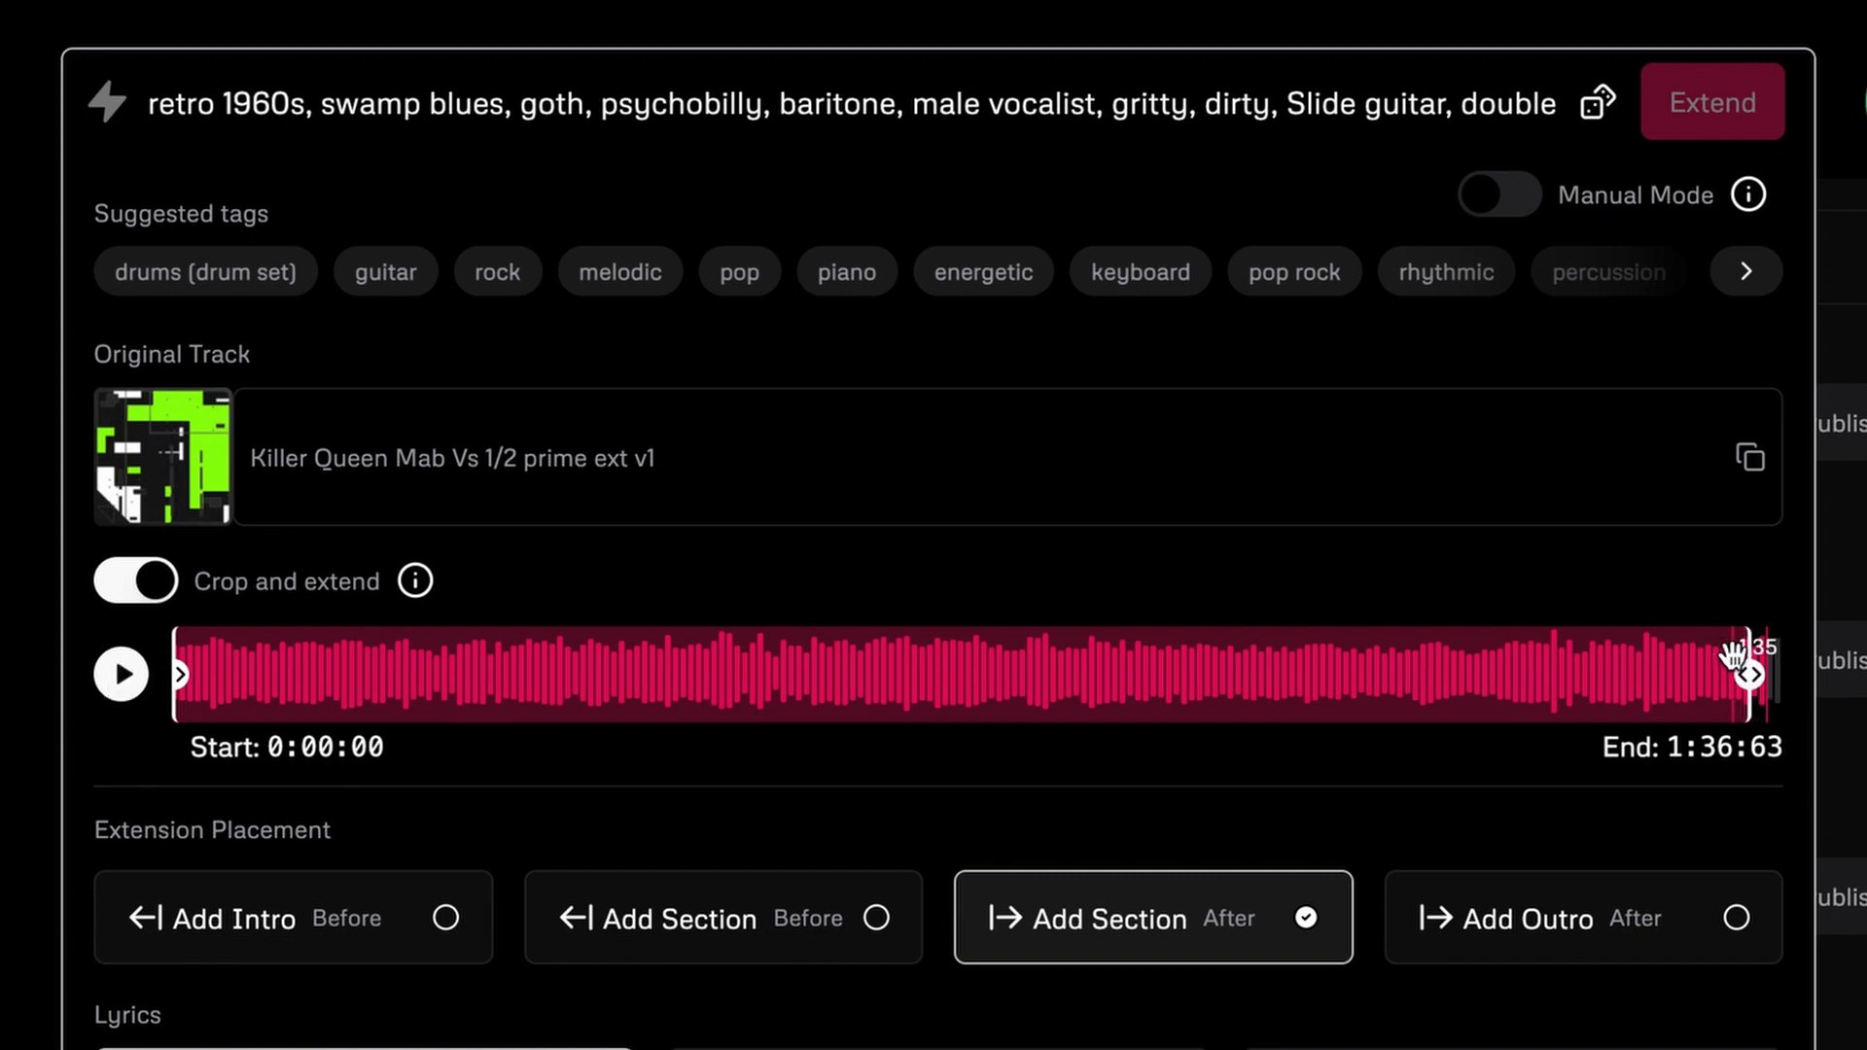
pyautogui.click(119, 678)
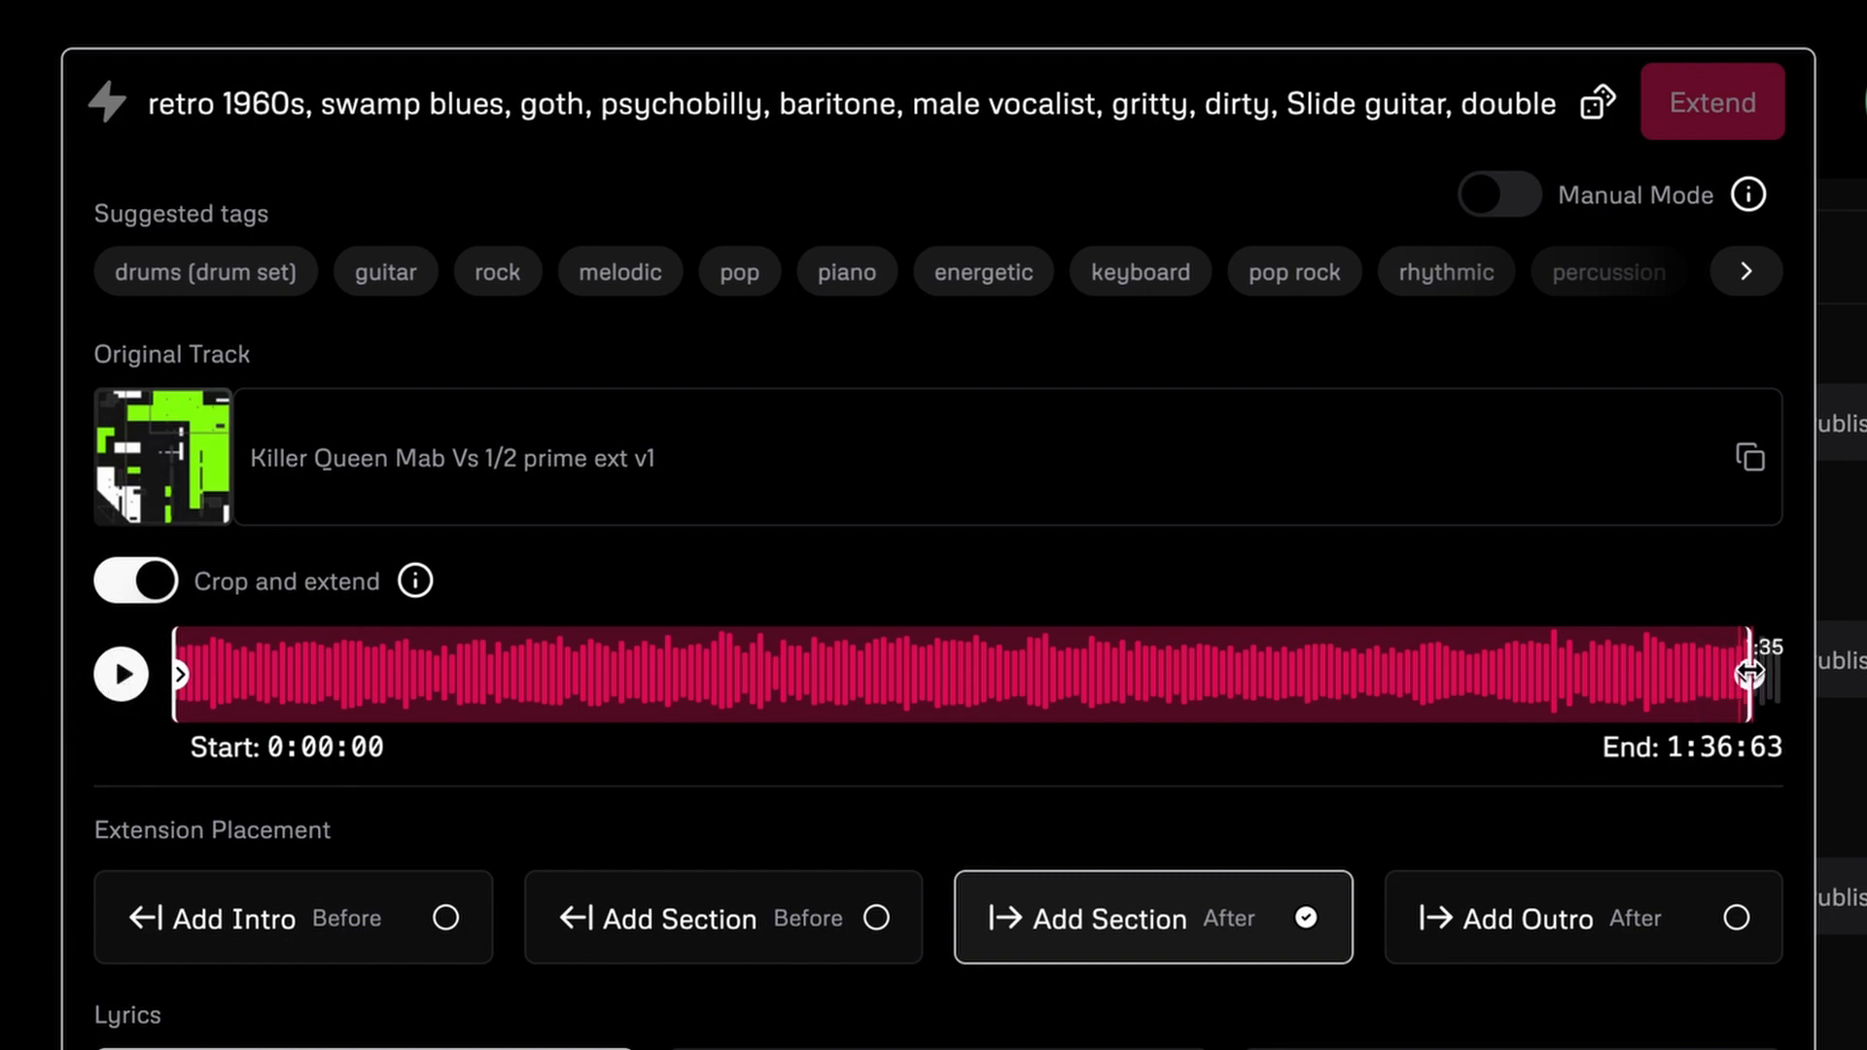
pyautogui.click(1158, 600)
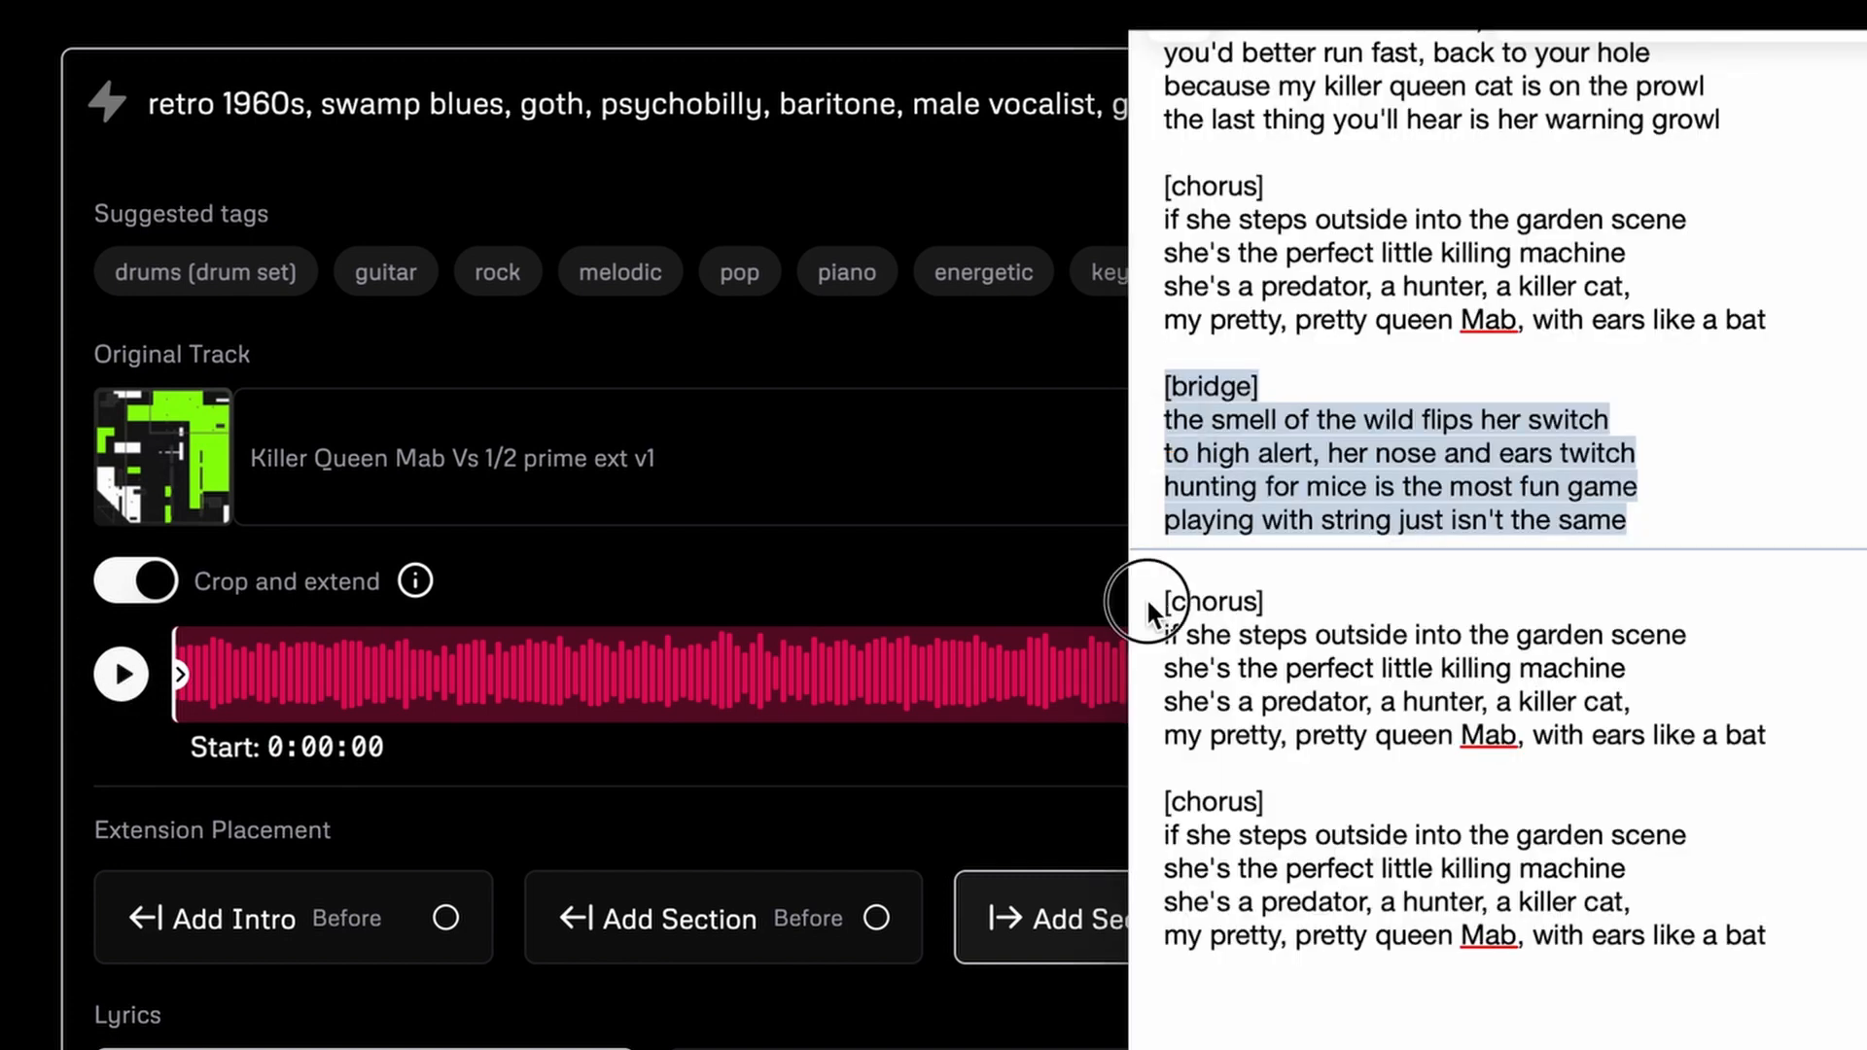
pyautogui.click(1156, 603)
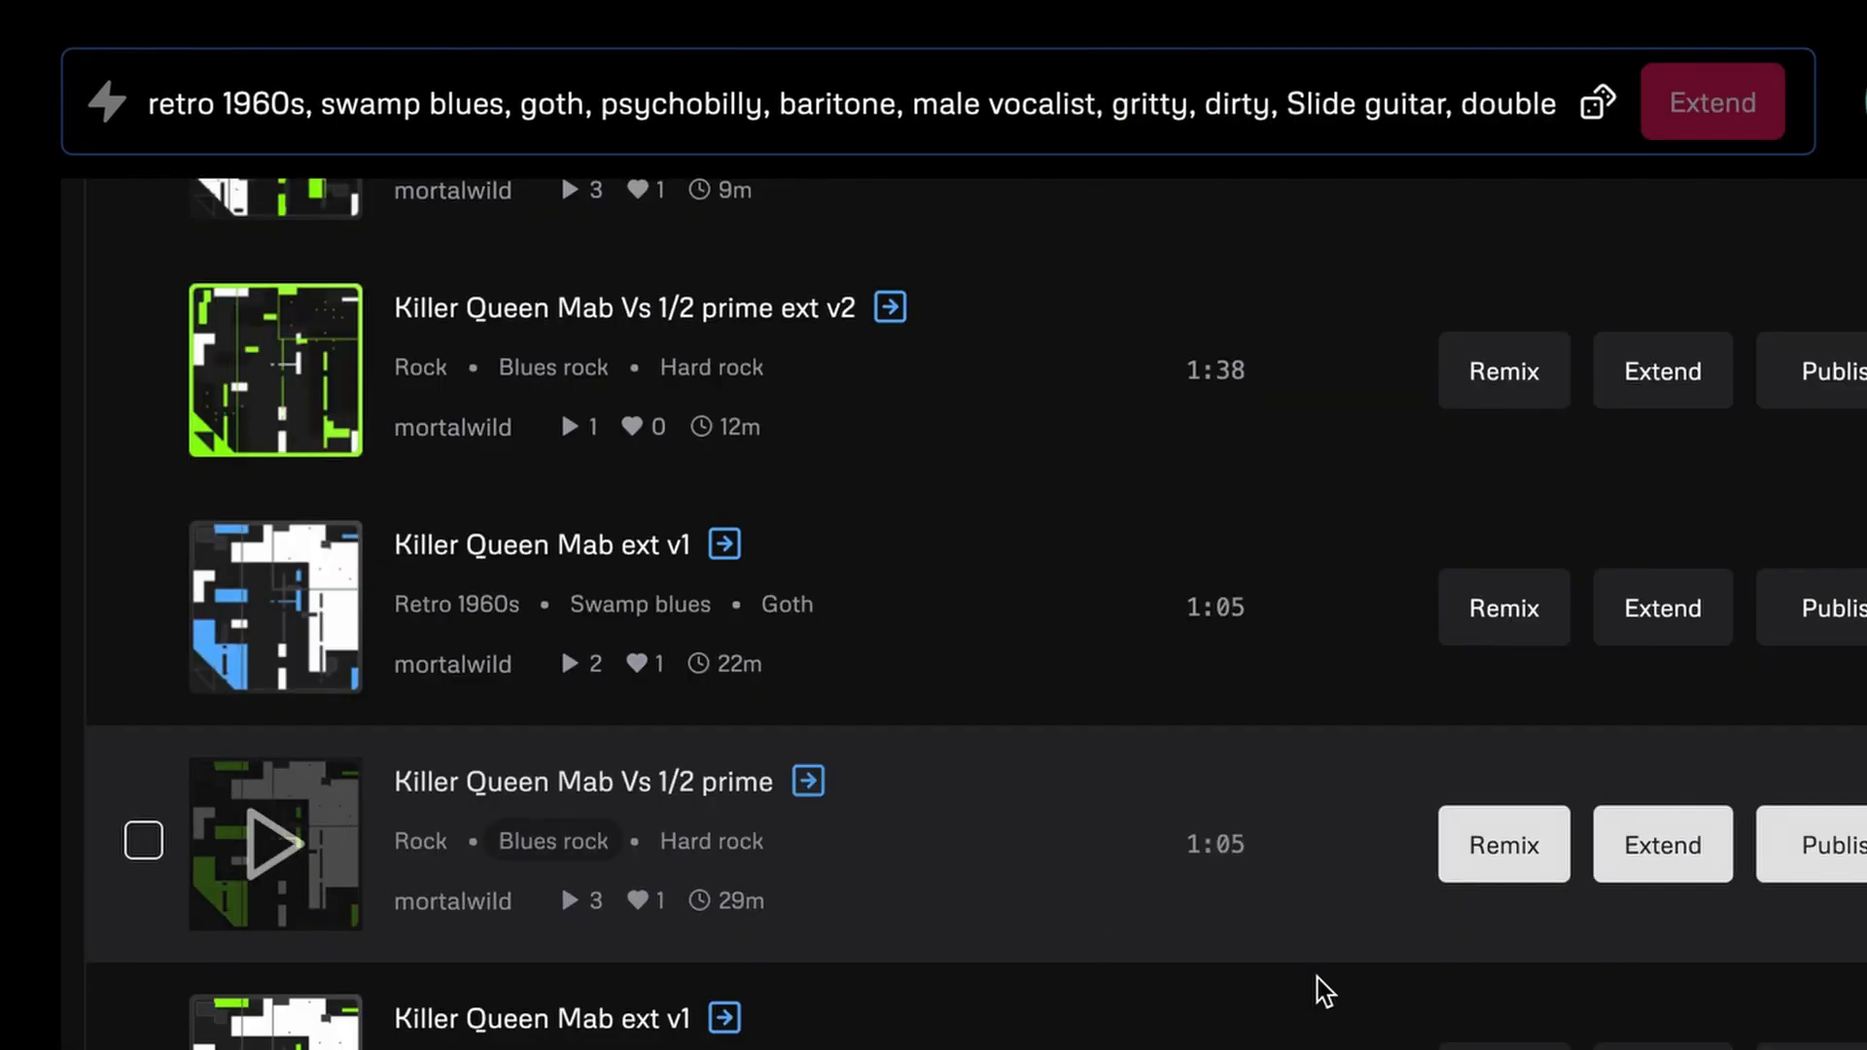
# - Open the extension settings for "Killer Queen Mab Vs 1/2 prime" and copy the [bridge] section from the lyrics document into the custom lyrics
pyautogui.click(1653, 860)
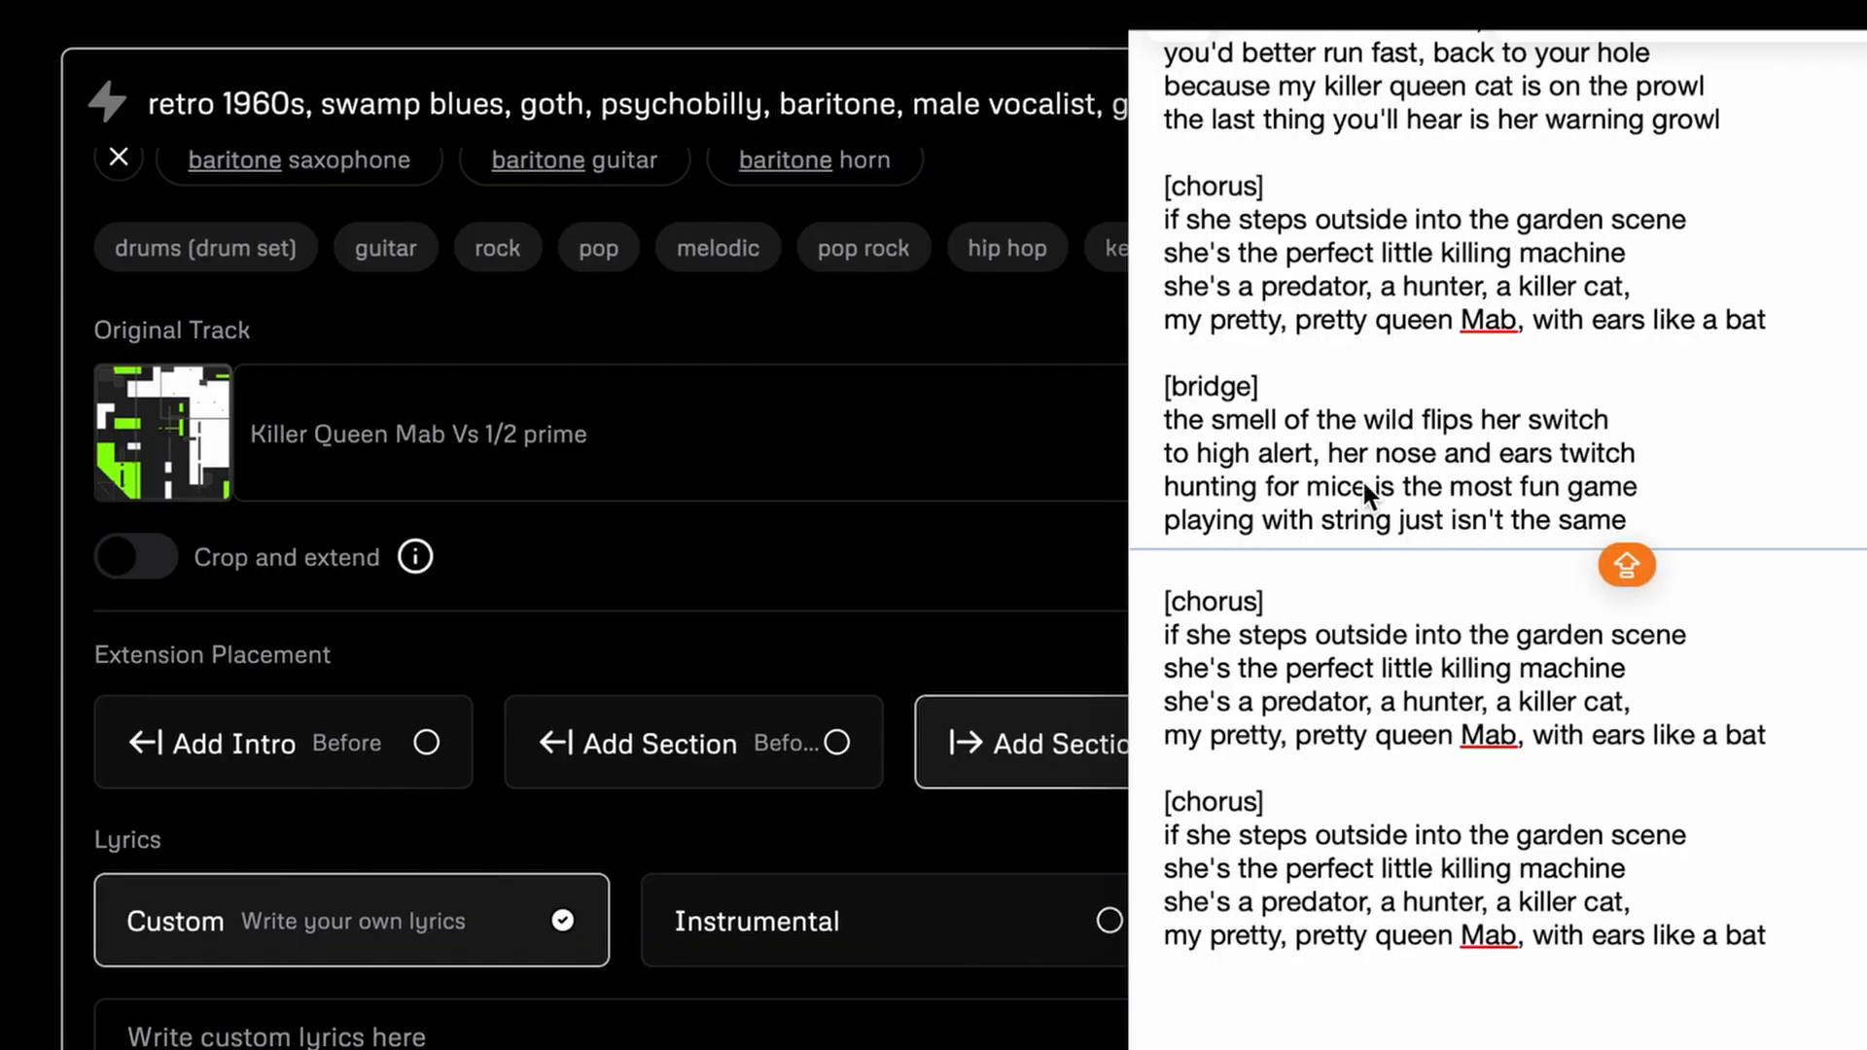
pyautogui.click(1160, 394)
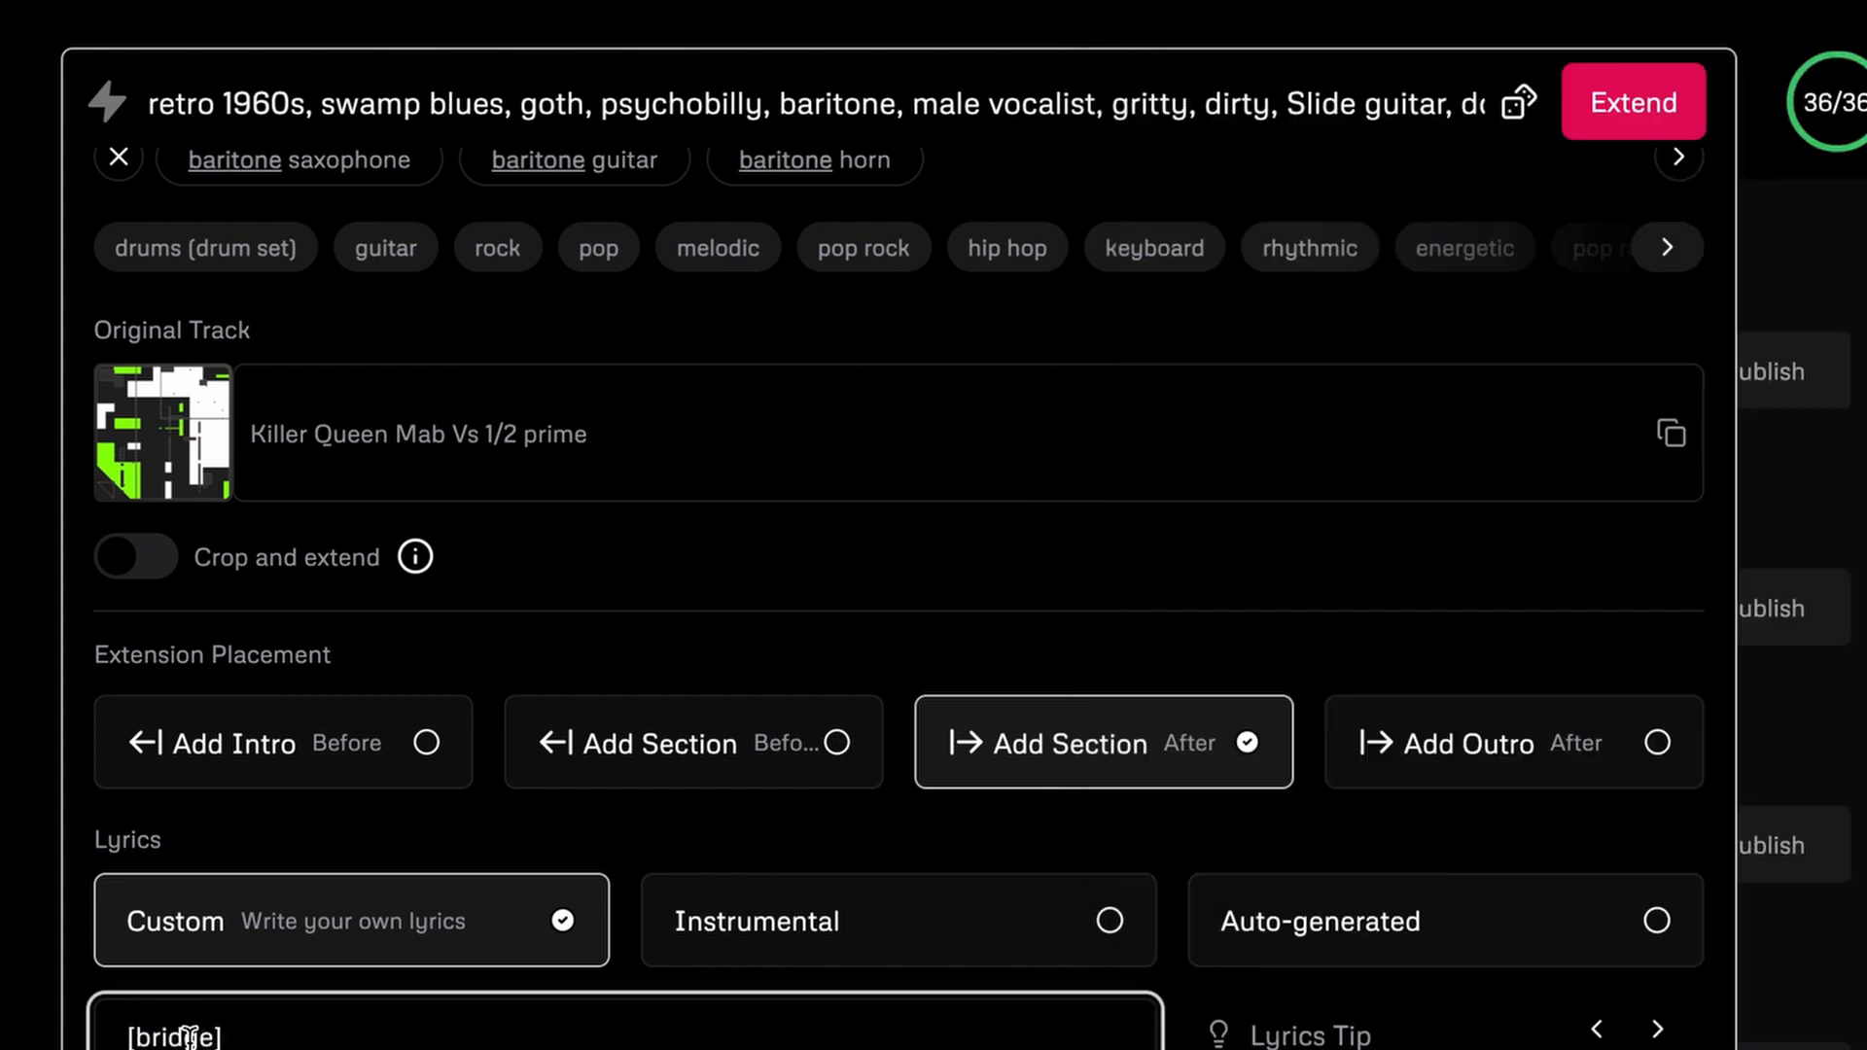
# - Replace the [bridge] heading with a [guitar solo] tag followed by a [verse repeats] tag above the lyrics, and generate the extensions
pyautogui.doubleClick(173, 1033)
pyautogui.write('GUITA')
pyautogui.write('R')
pyautogui.write(' SOL')
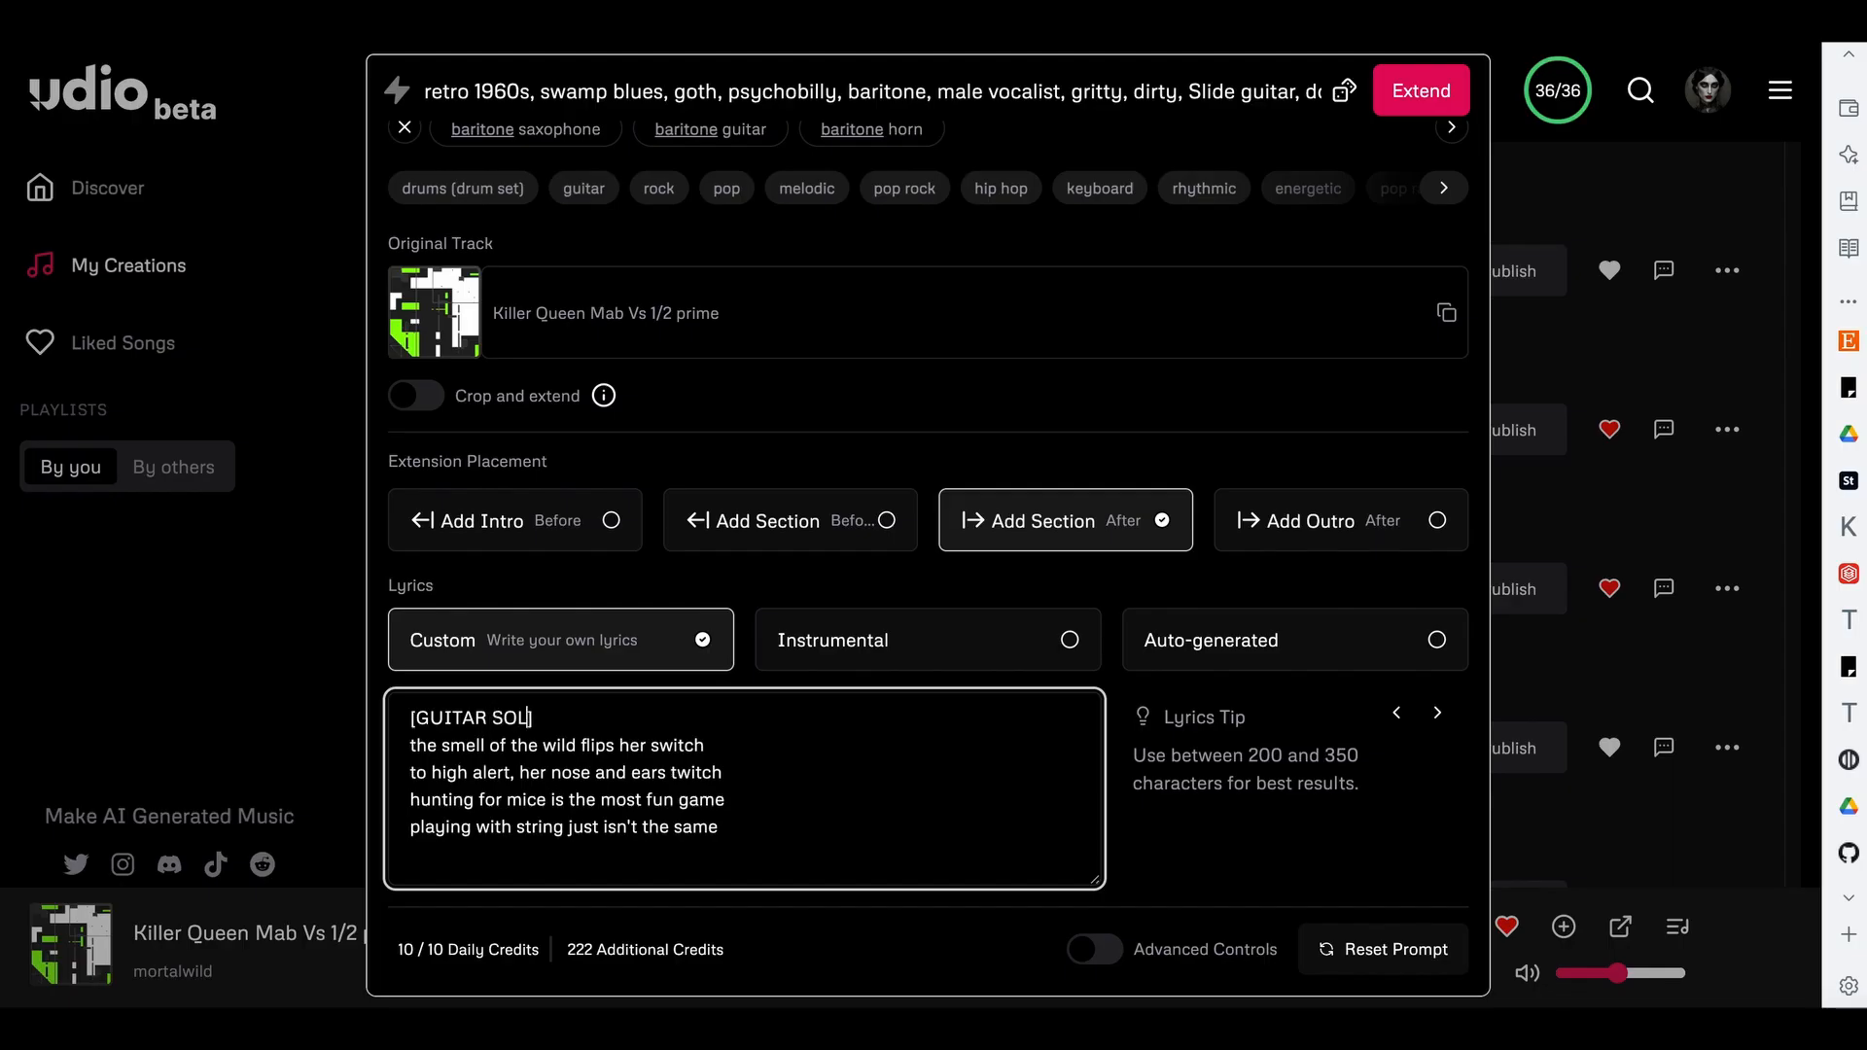
pyautogui.write('O')
pyautogui.press('BackSpace')
pyautogui.press('BackSpace')
pyautogui.press('BackSpace')
pyautogui.press('BackSpace')
pyautogui.press('BackSpace')
pyautogui.press('BackSpace')
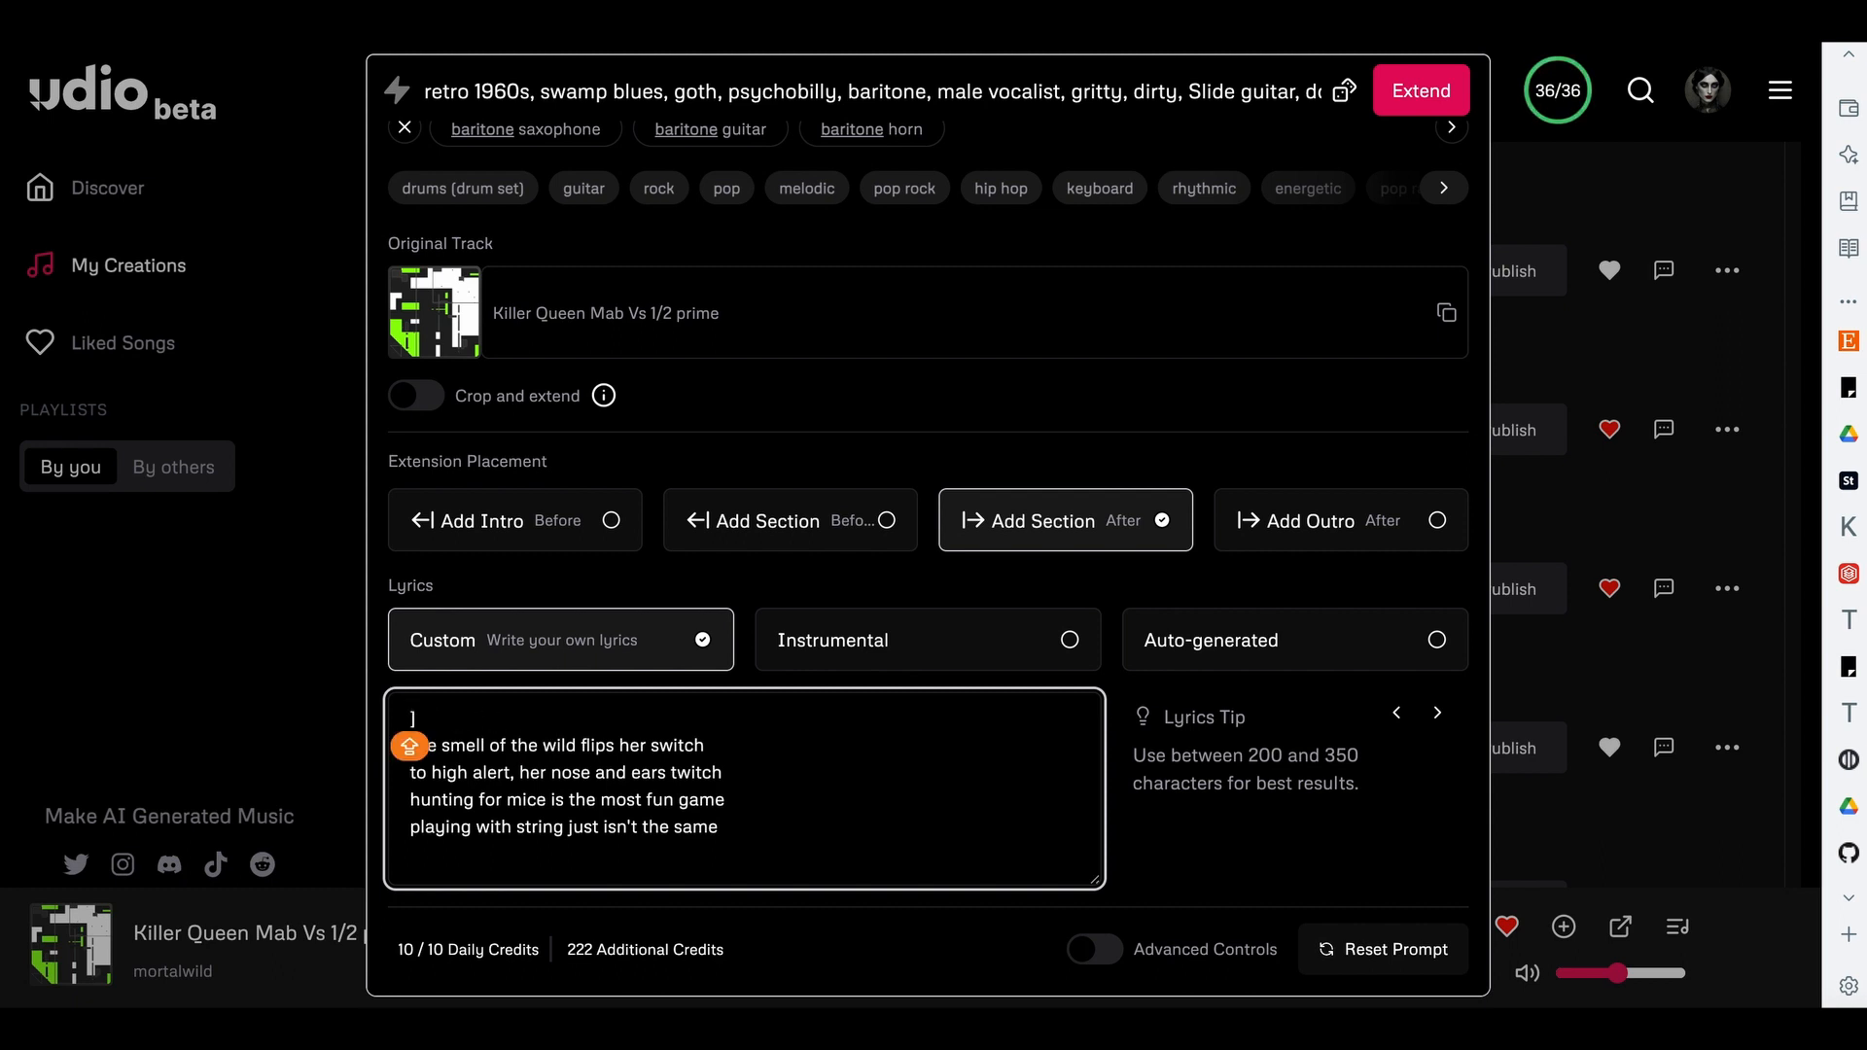
pyautogui.write('[')
pyautogui.write('[')
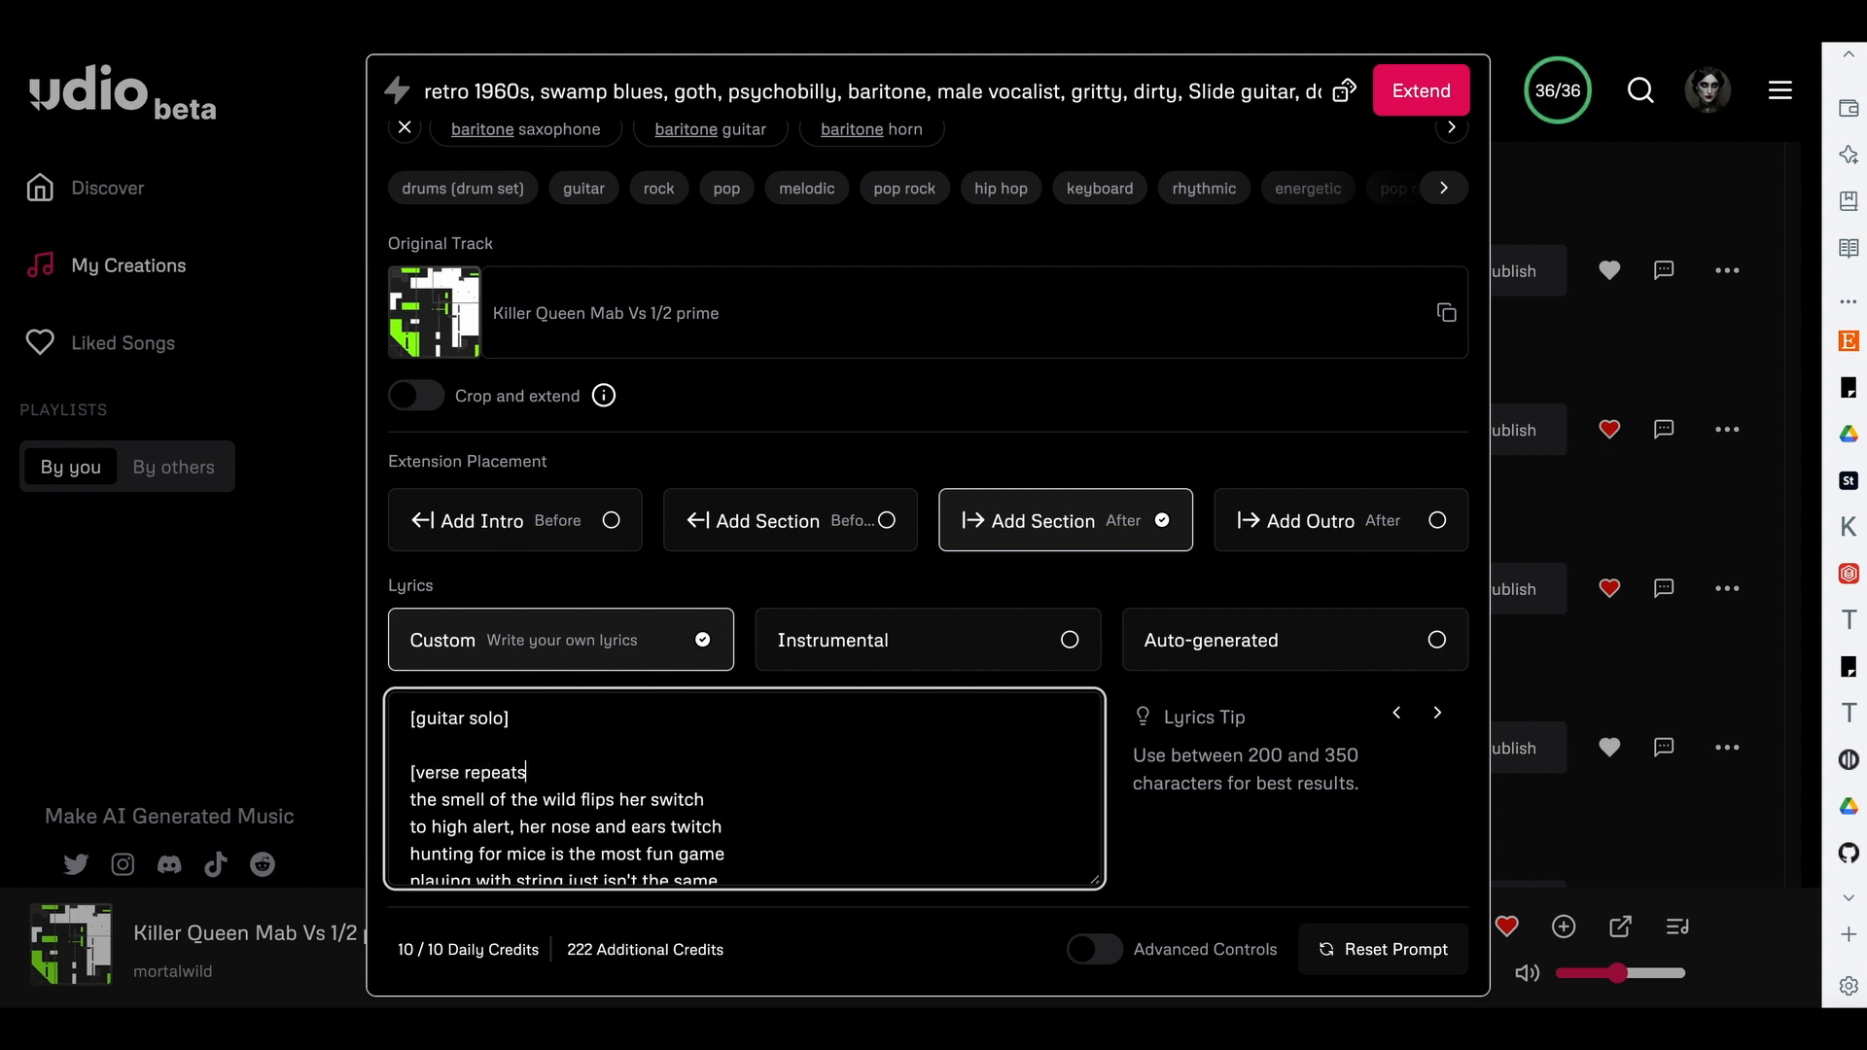
pyautogui.scroll(-1, 529, 780)
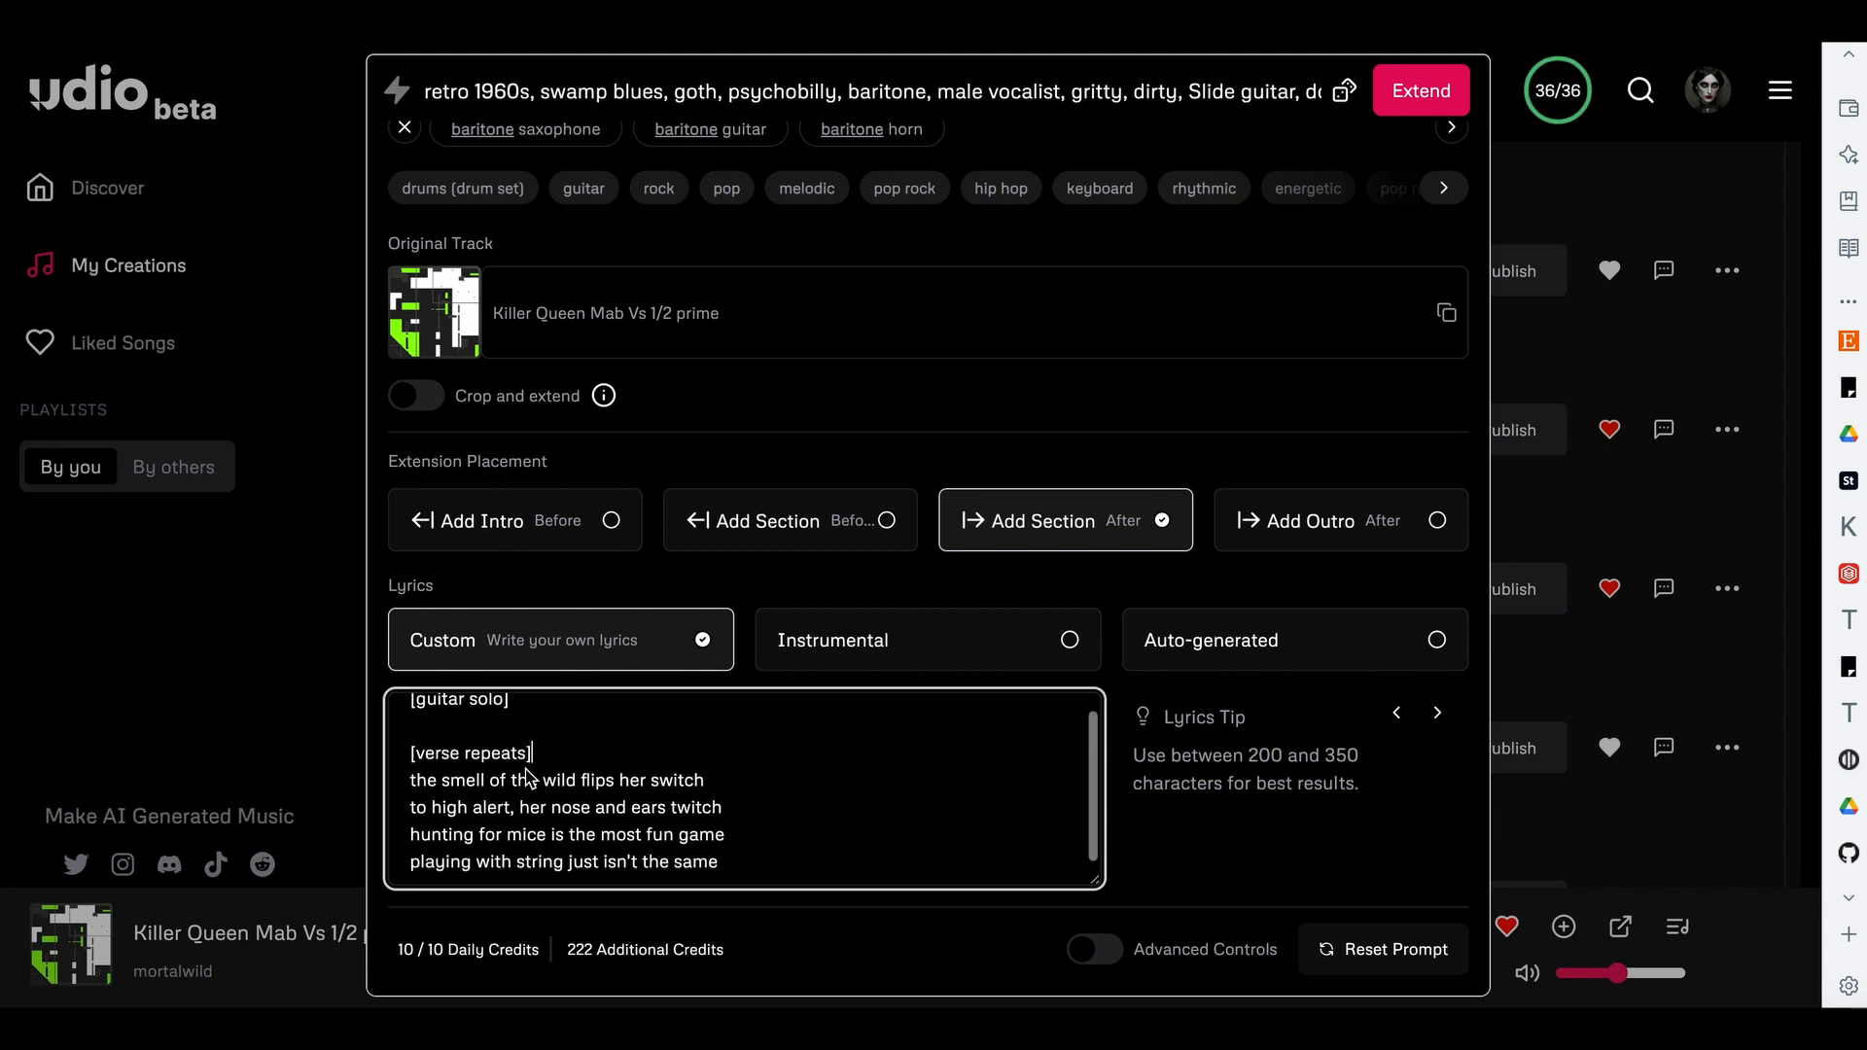
pyautogui.click(1409, 89)
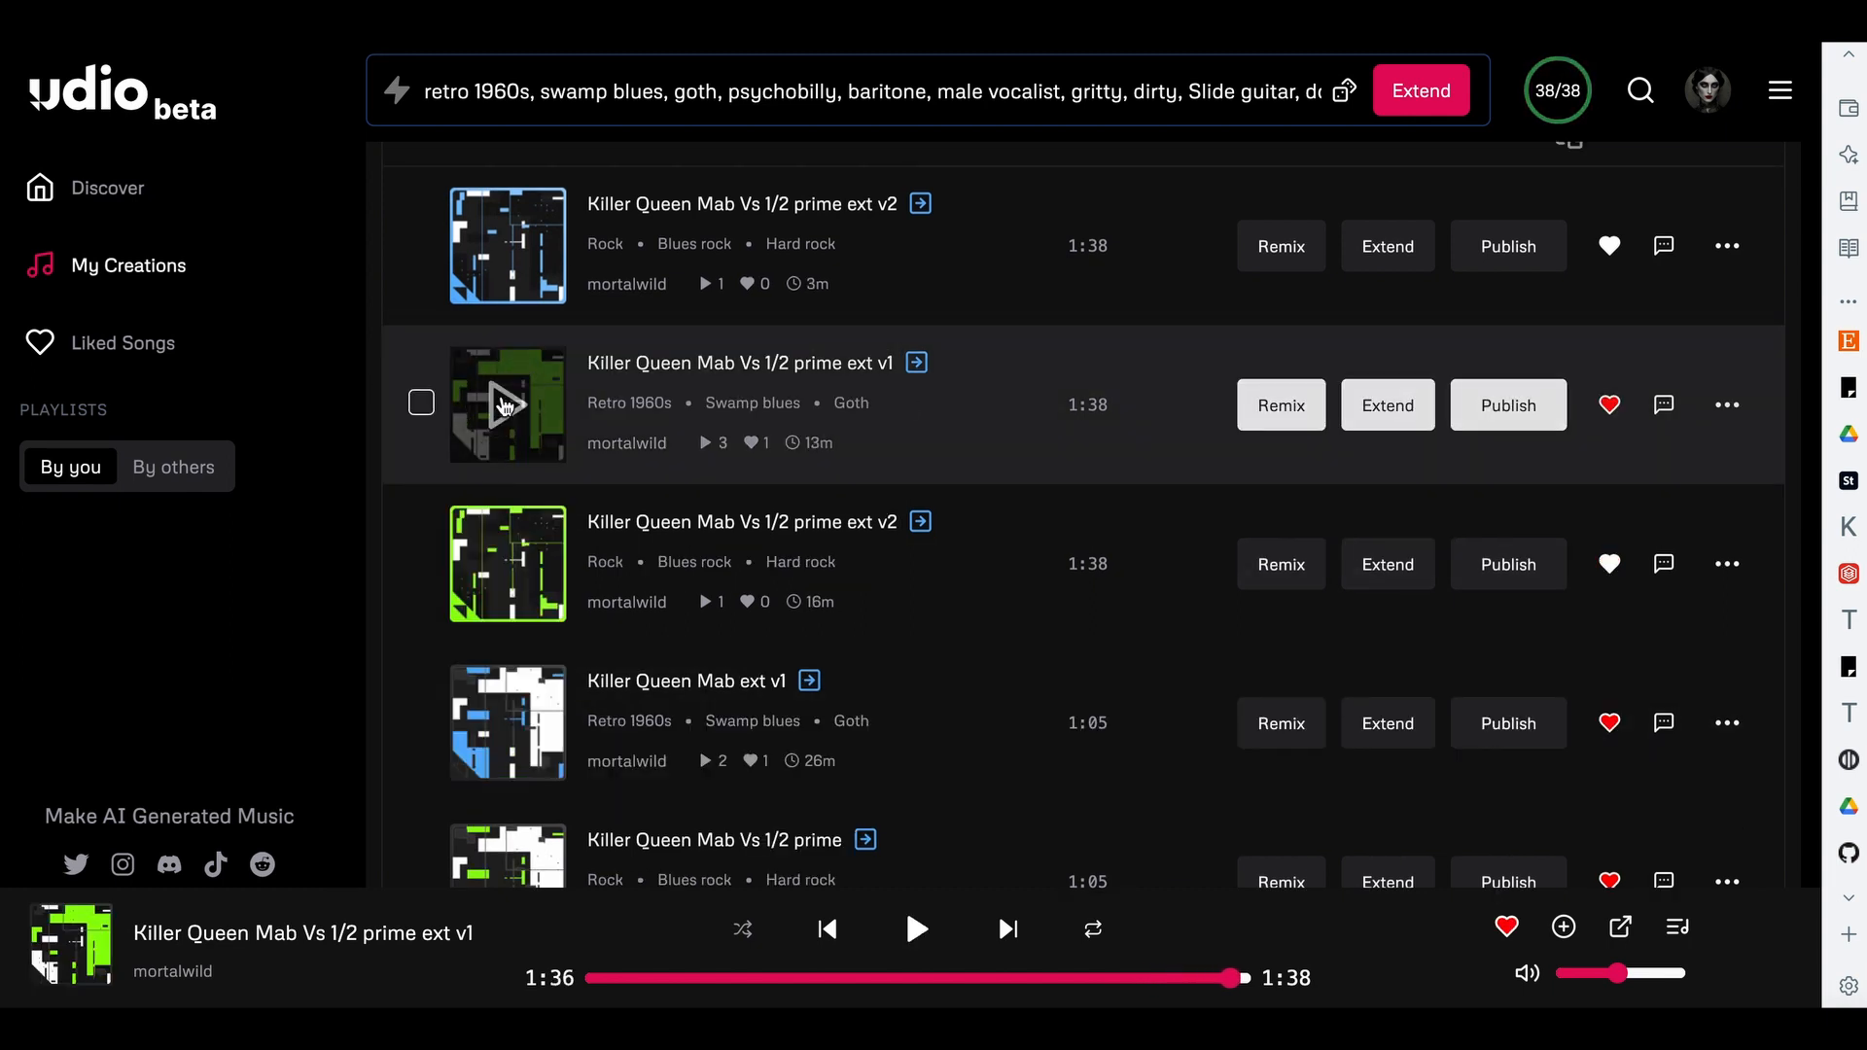
# - Open the extension settings for the liked "Killer Queen Mab Vs 1/2 prime ext v1", turn on Crop and extend, and trim the end to 1:36:48
pyautogui.click(1387, 405)
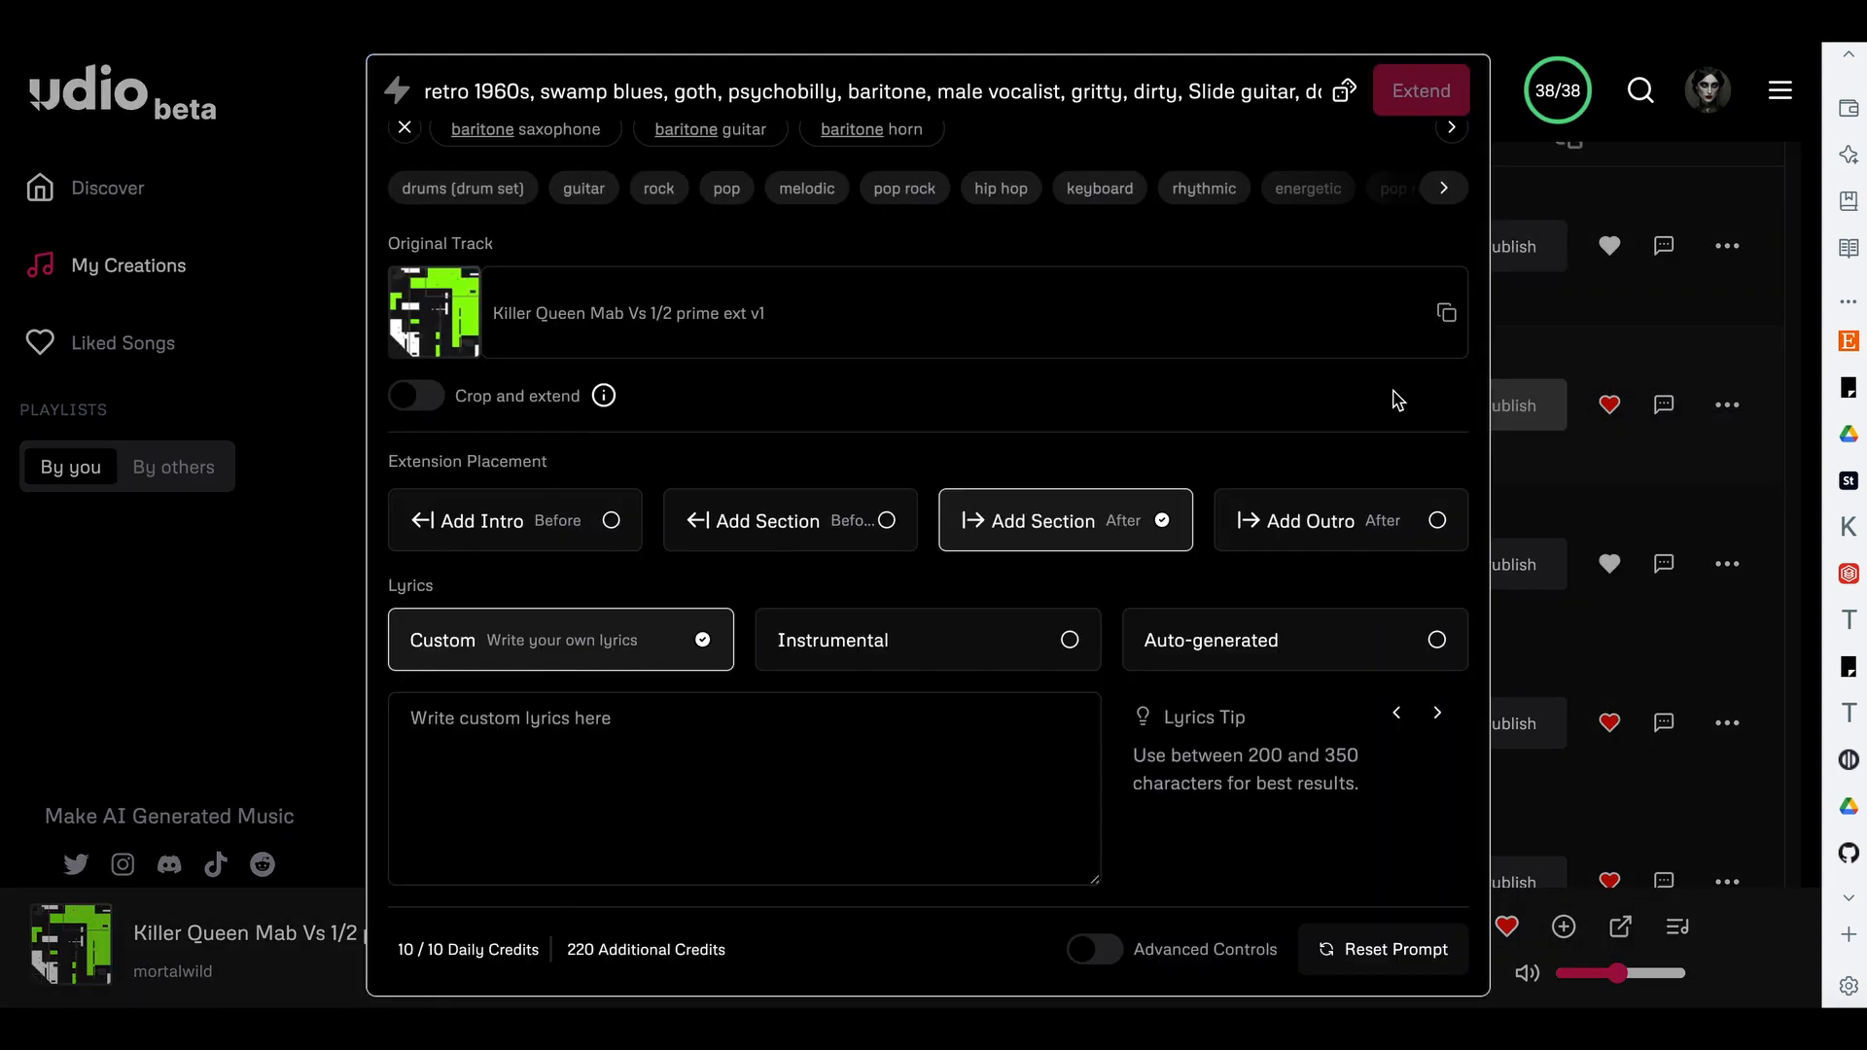
pyautogui.click(428, 399)
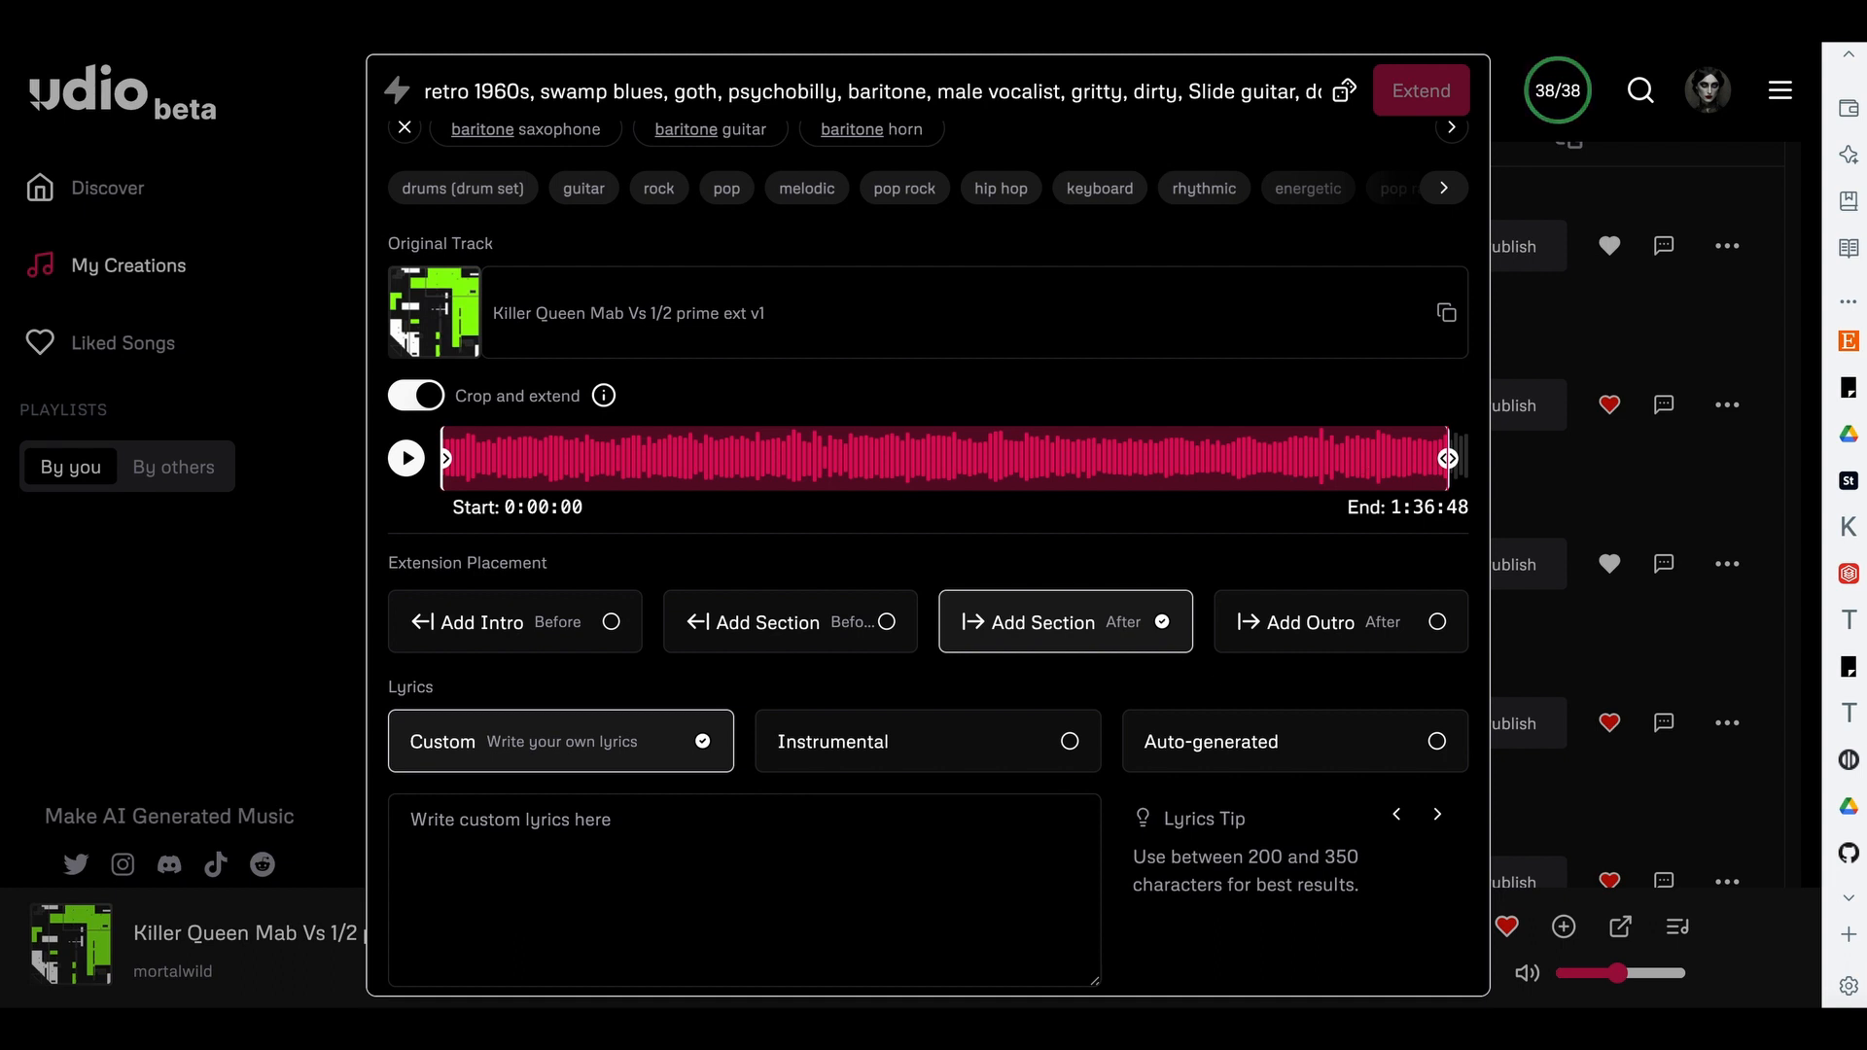
# - Copy the last two [chorus] sections from the lyrics document into the custom lyrics, retag the second as [breakdown chorus], and generate the extensions
pyautogui.press('super+Tab')
pyautogui.moveTo(1106, 425); pyautogui.dragTo(1530, 678)
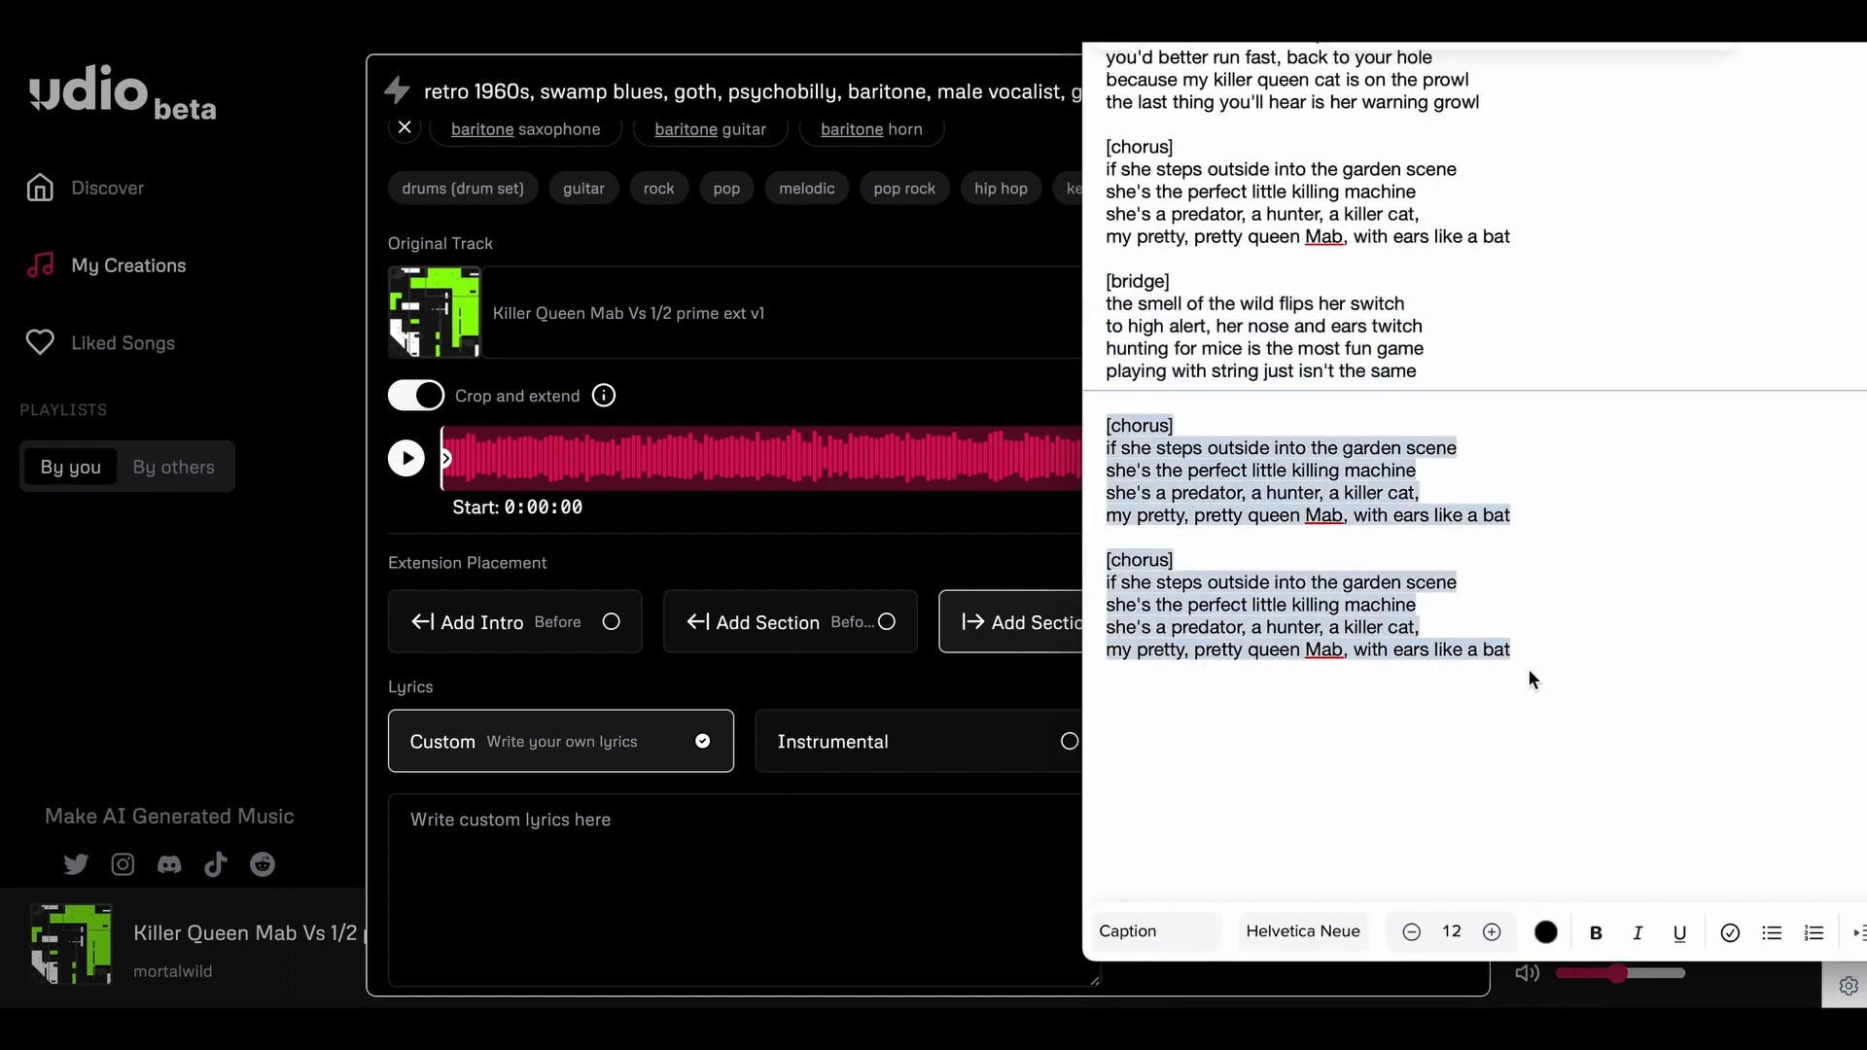
pyautogui.scroll(10, 1618, 430)
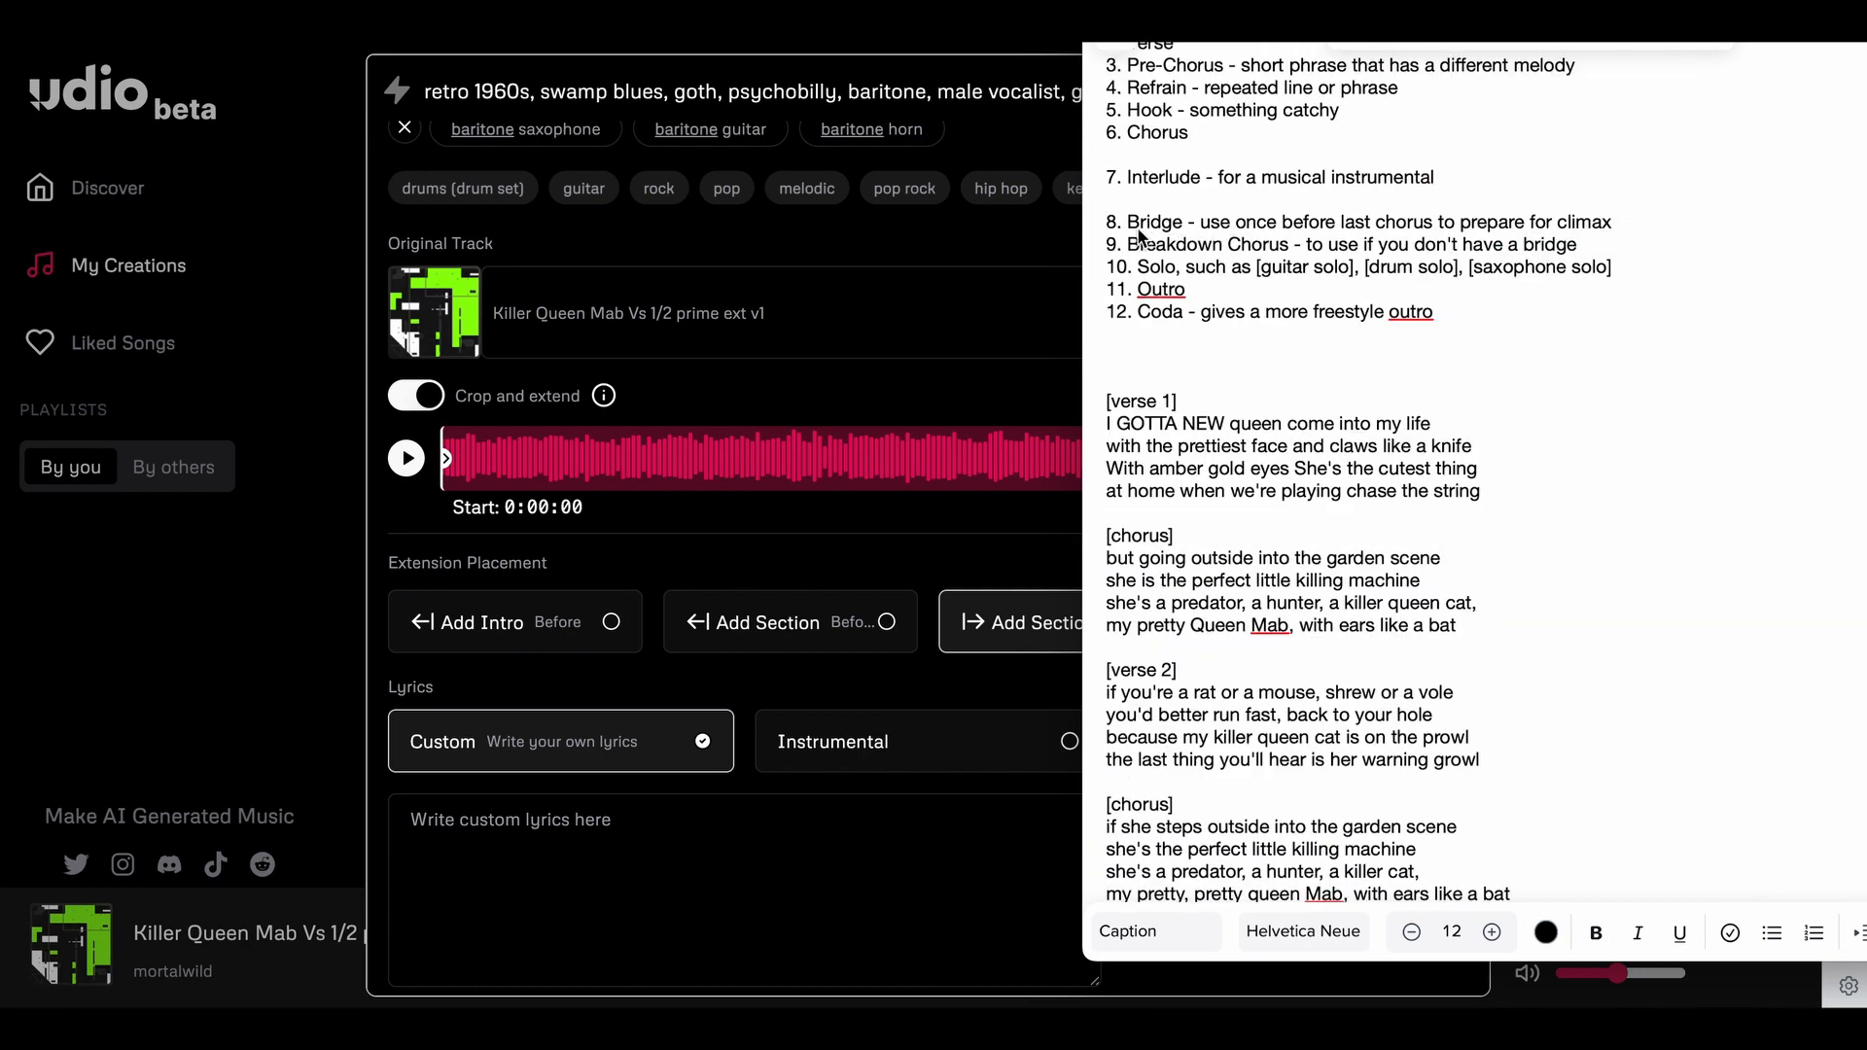
pyautogui.scroll(-12, 1730, 559)
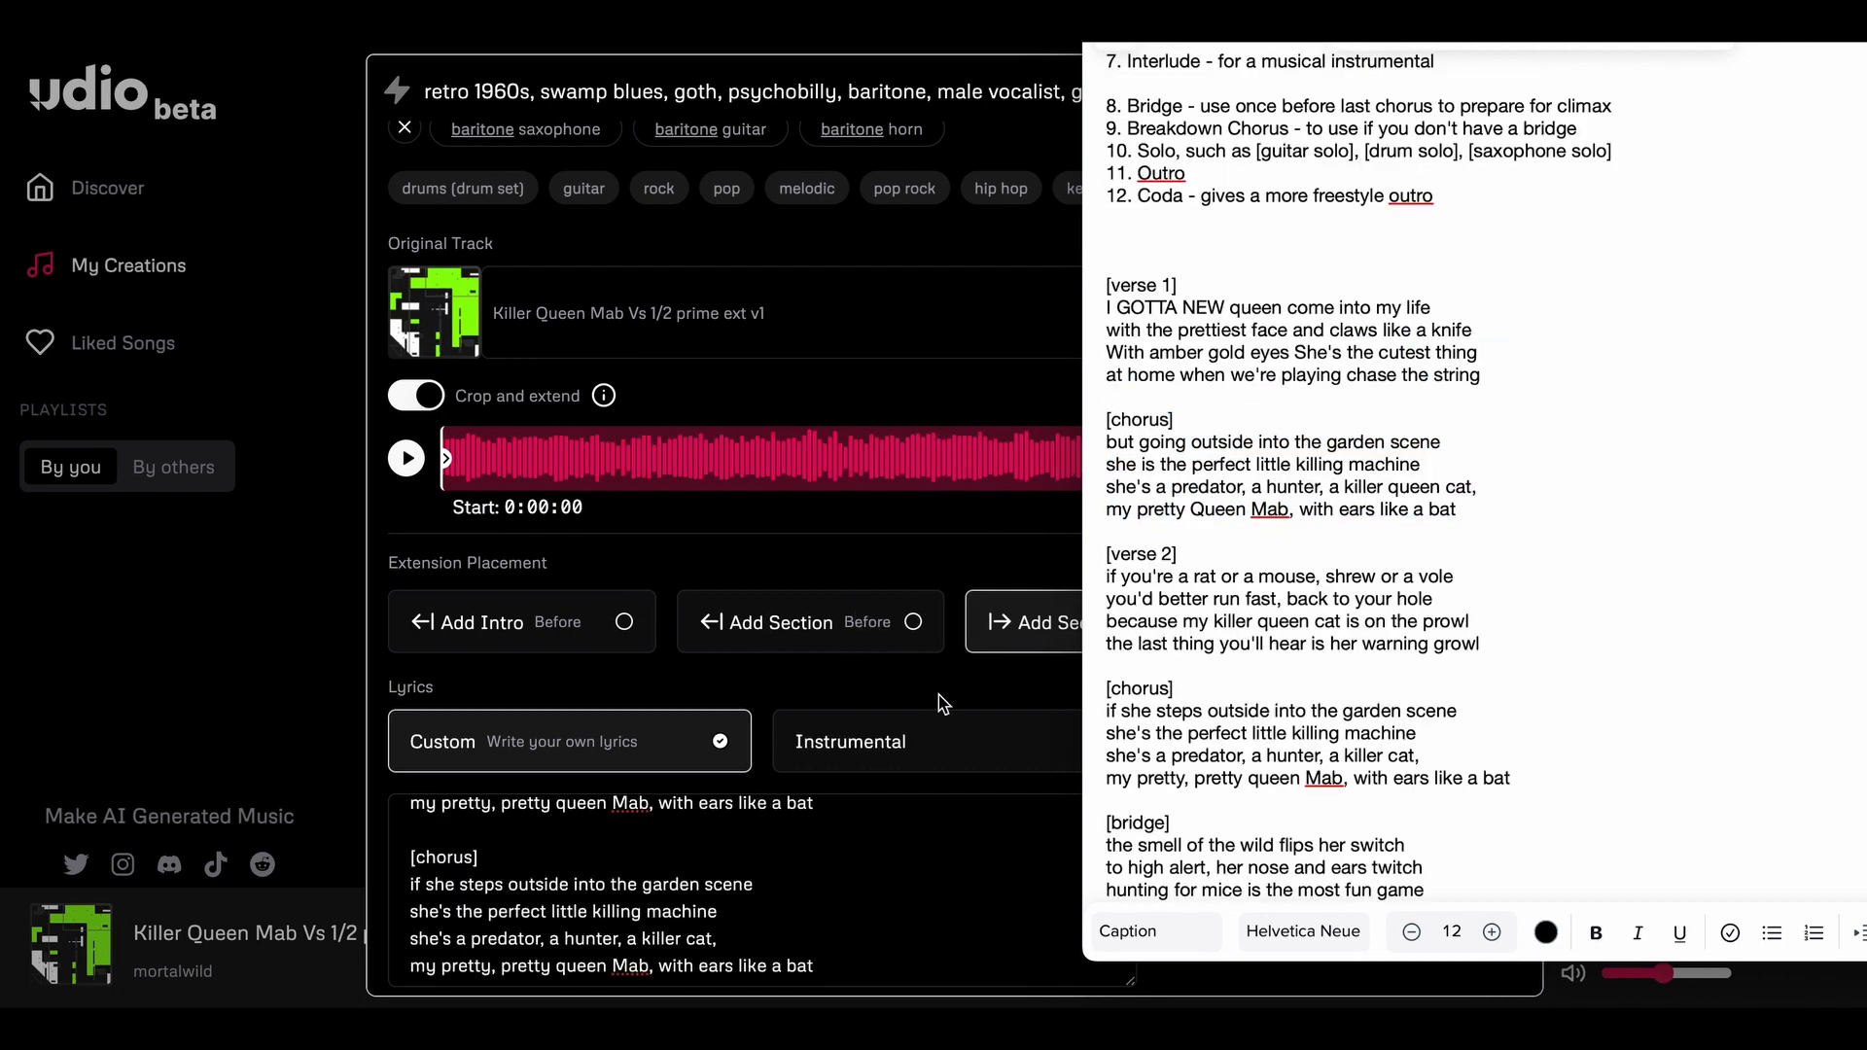
pyautogui.scroll(3, 844, 861)
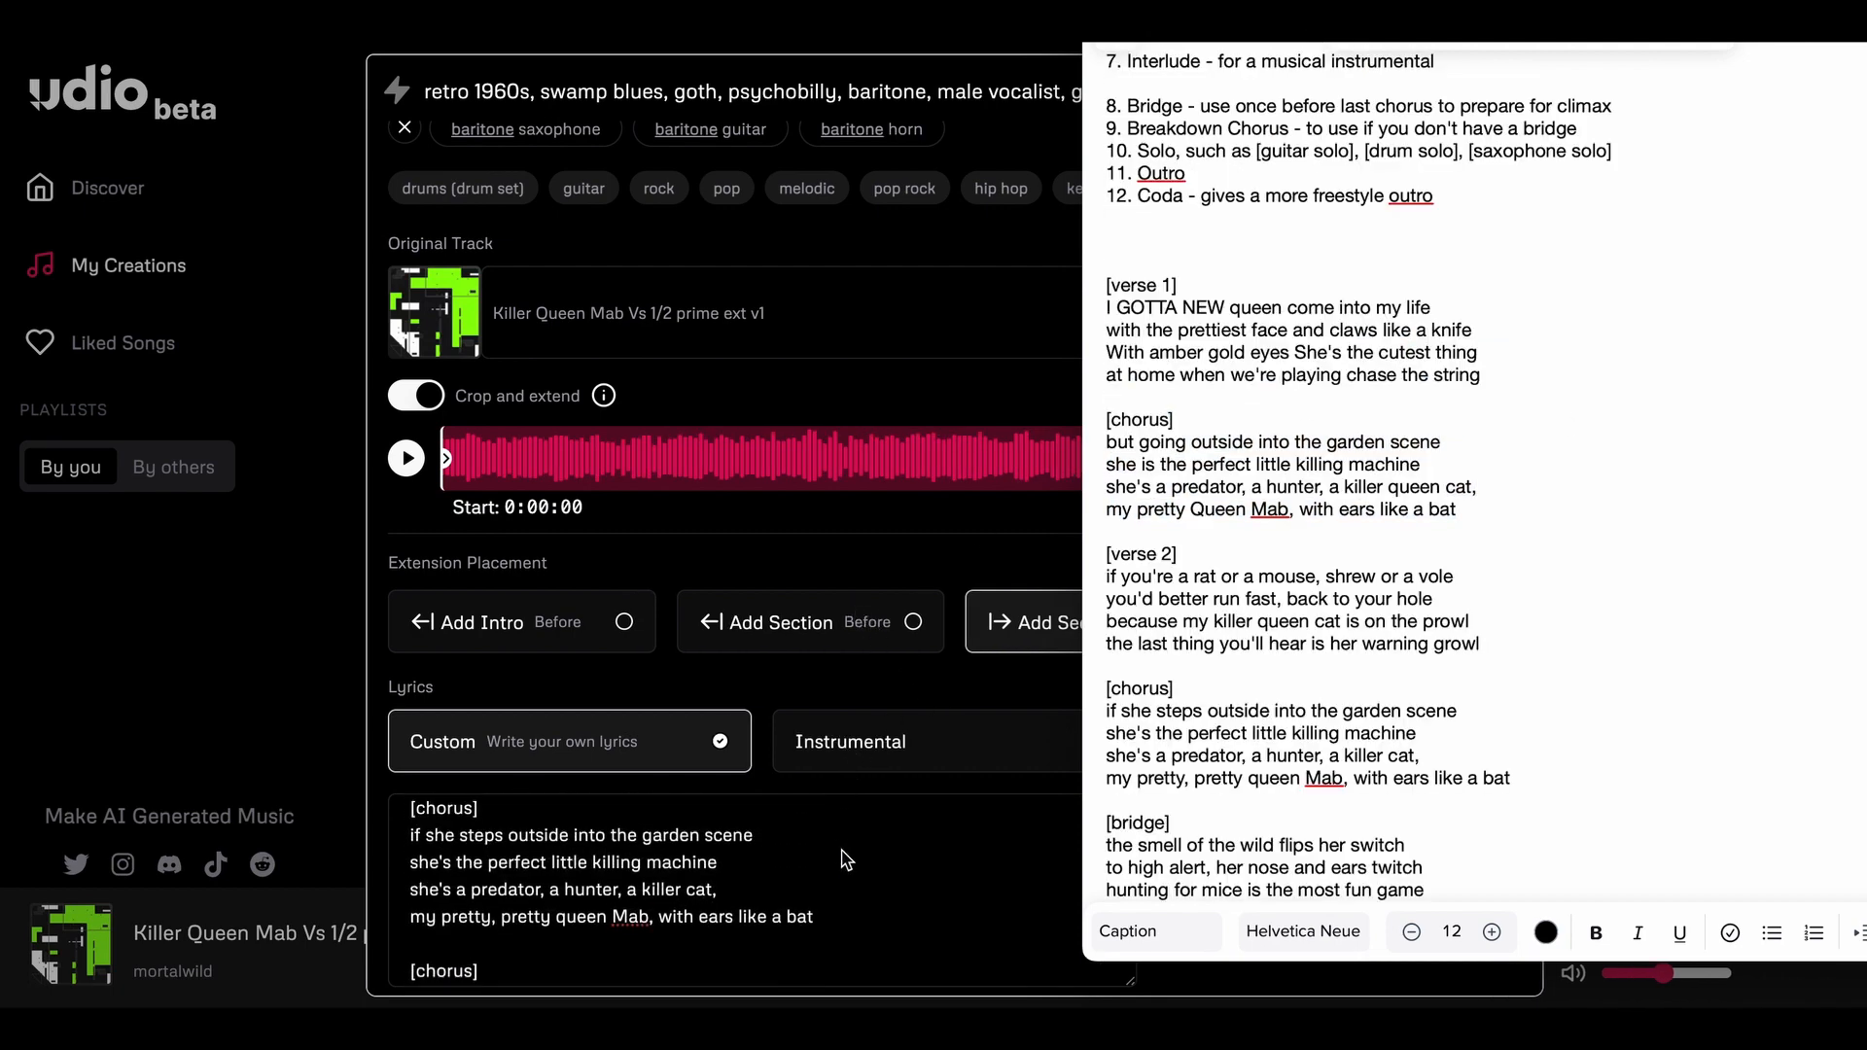
pyautogui.scroll(-3, 508, 884)
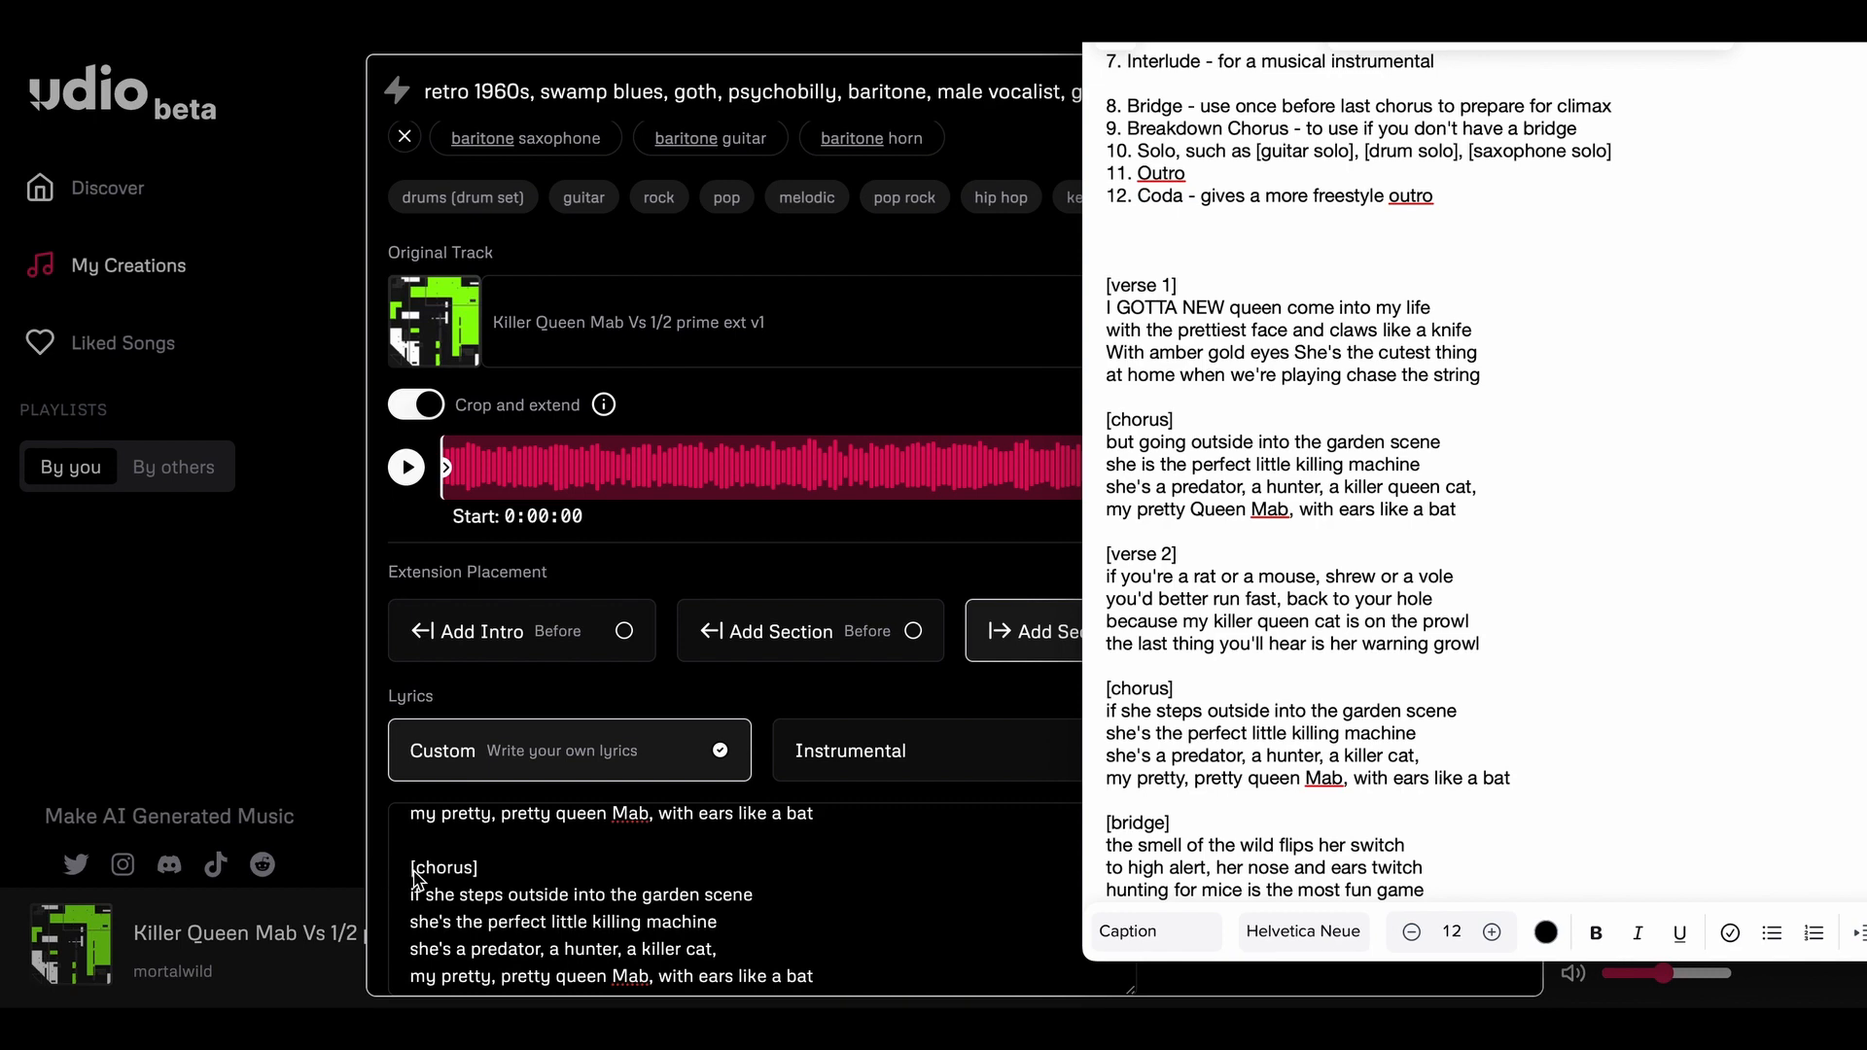
pyautogui.click(416, 879)
# - Find the liked "Killer Queen Mab OOH OOH" among the creations and listen to its ending
pyautogui.scroll(-3, 388, 608)
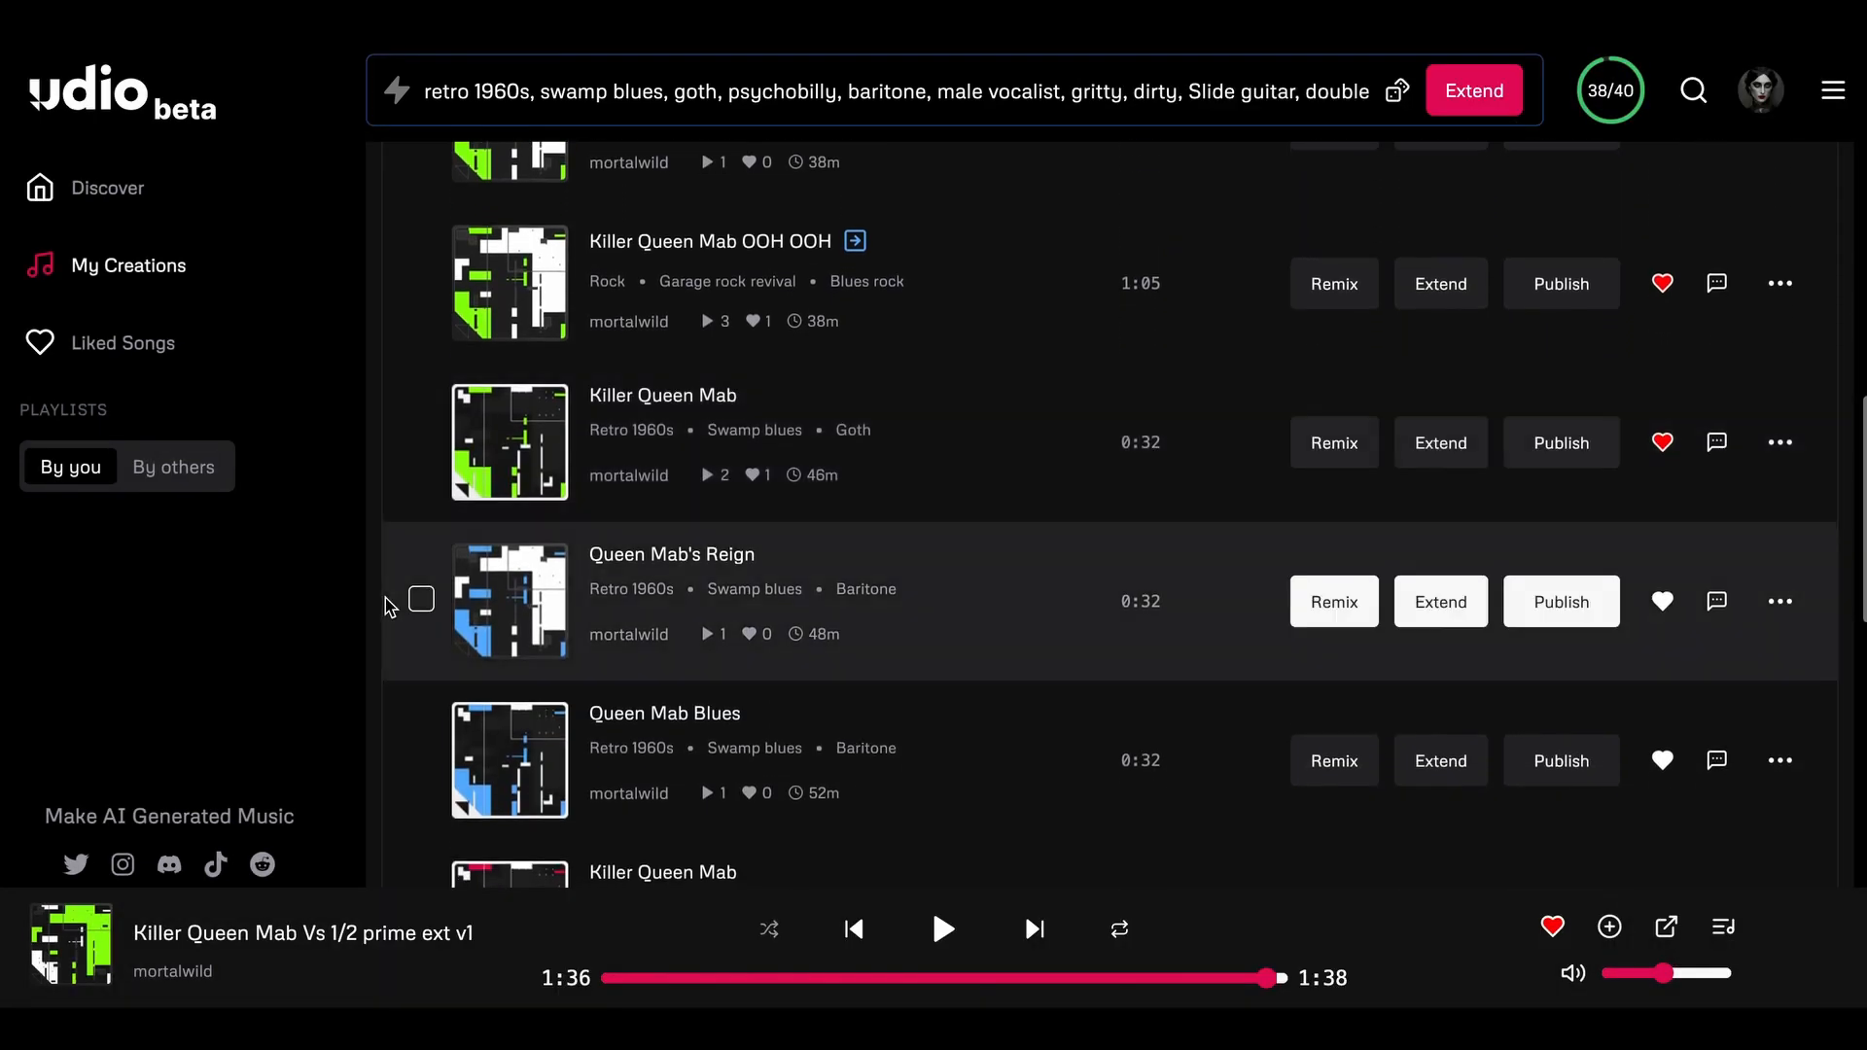
pyautogui.scroll(-10, 388, 607)
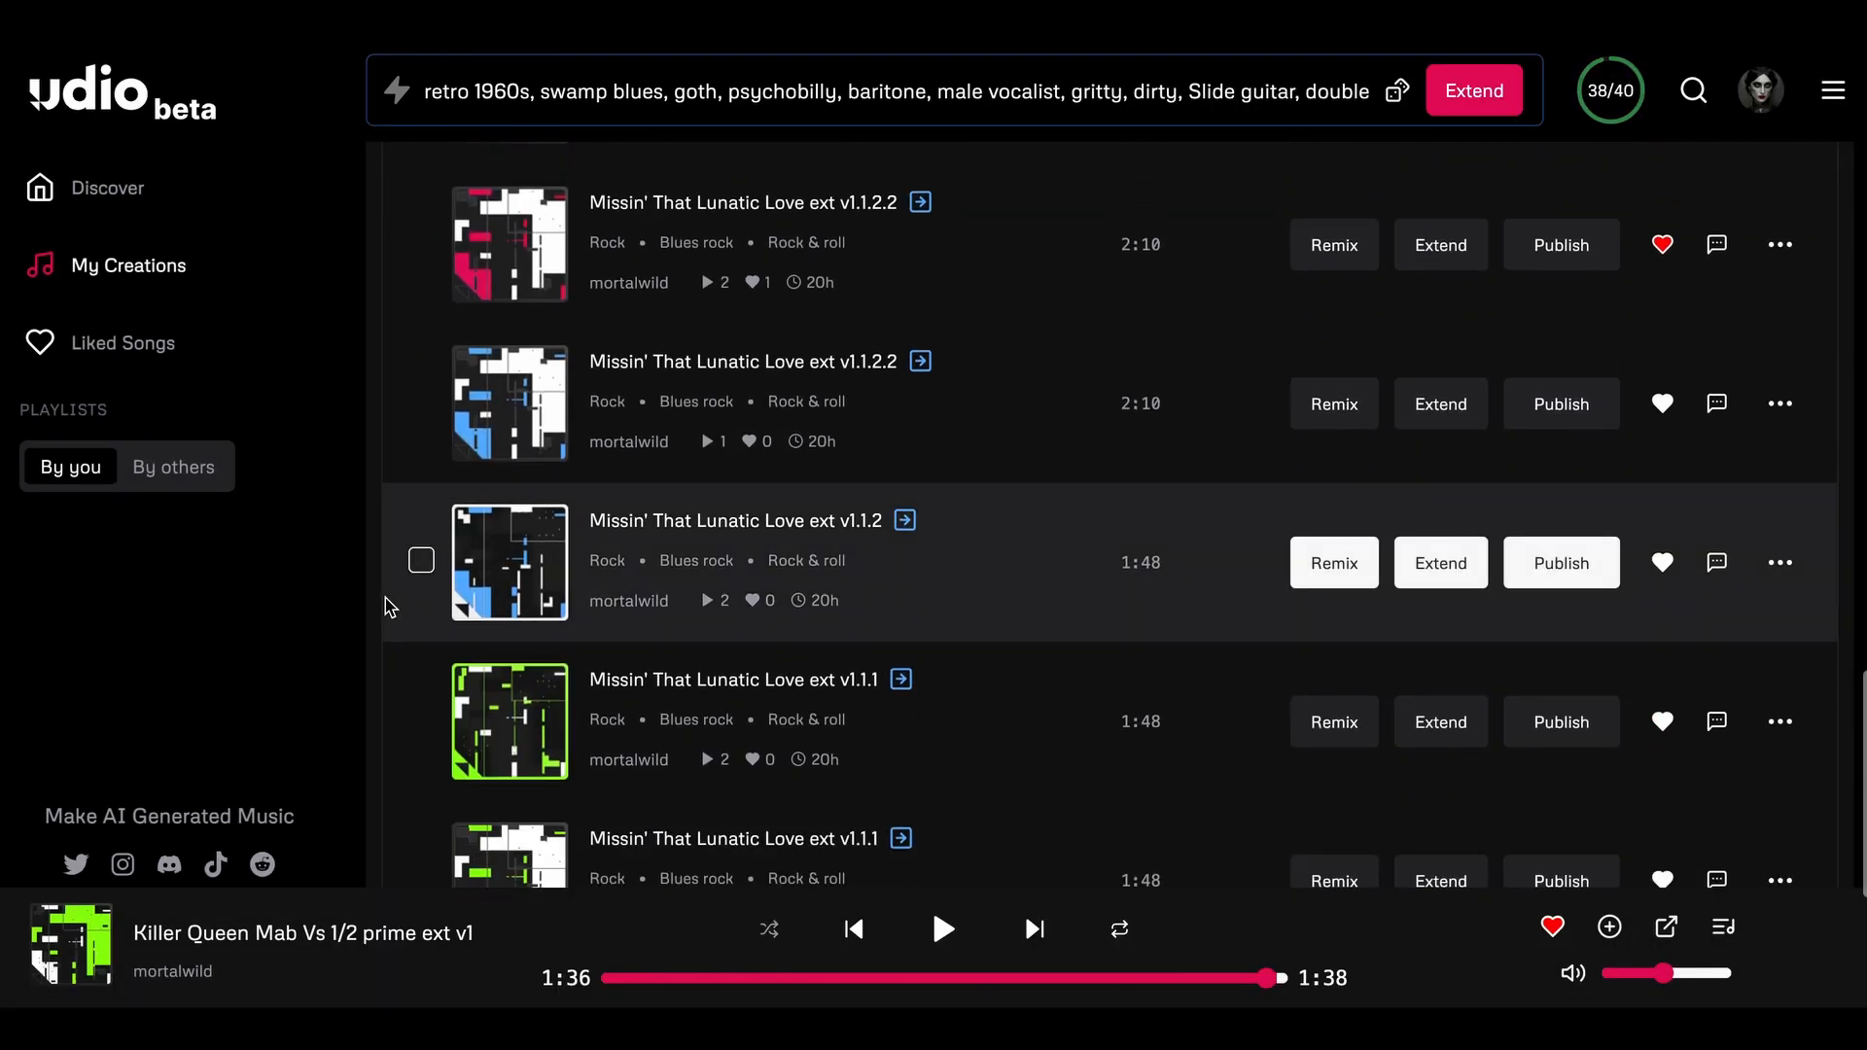
pyautogui.scroll(8, 388, 607)
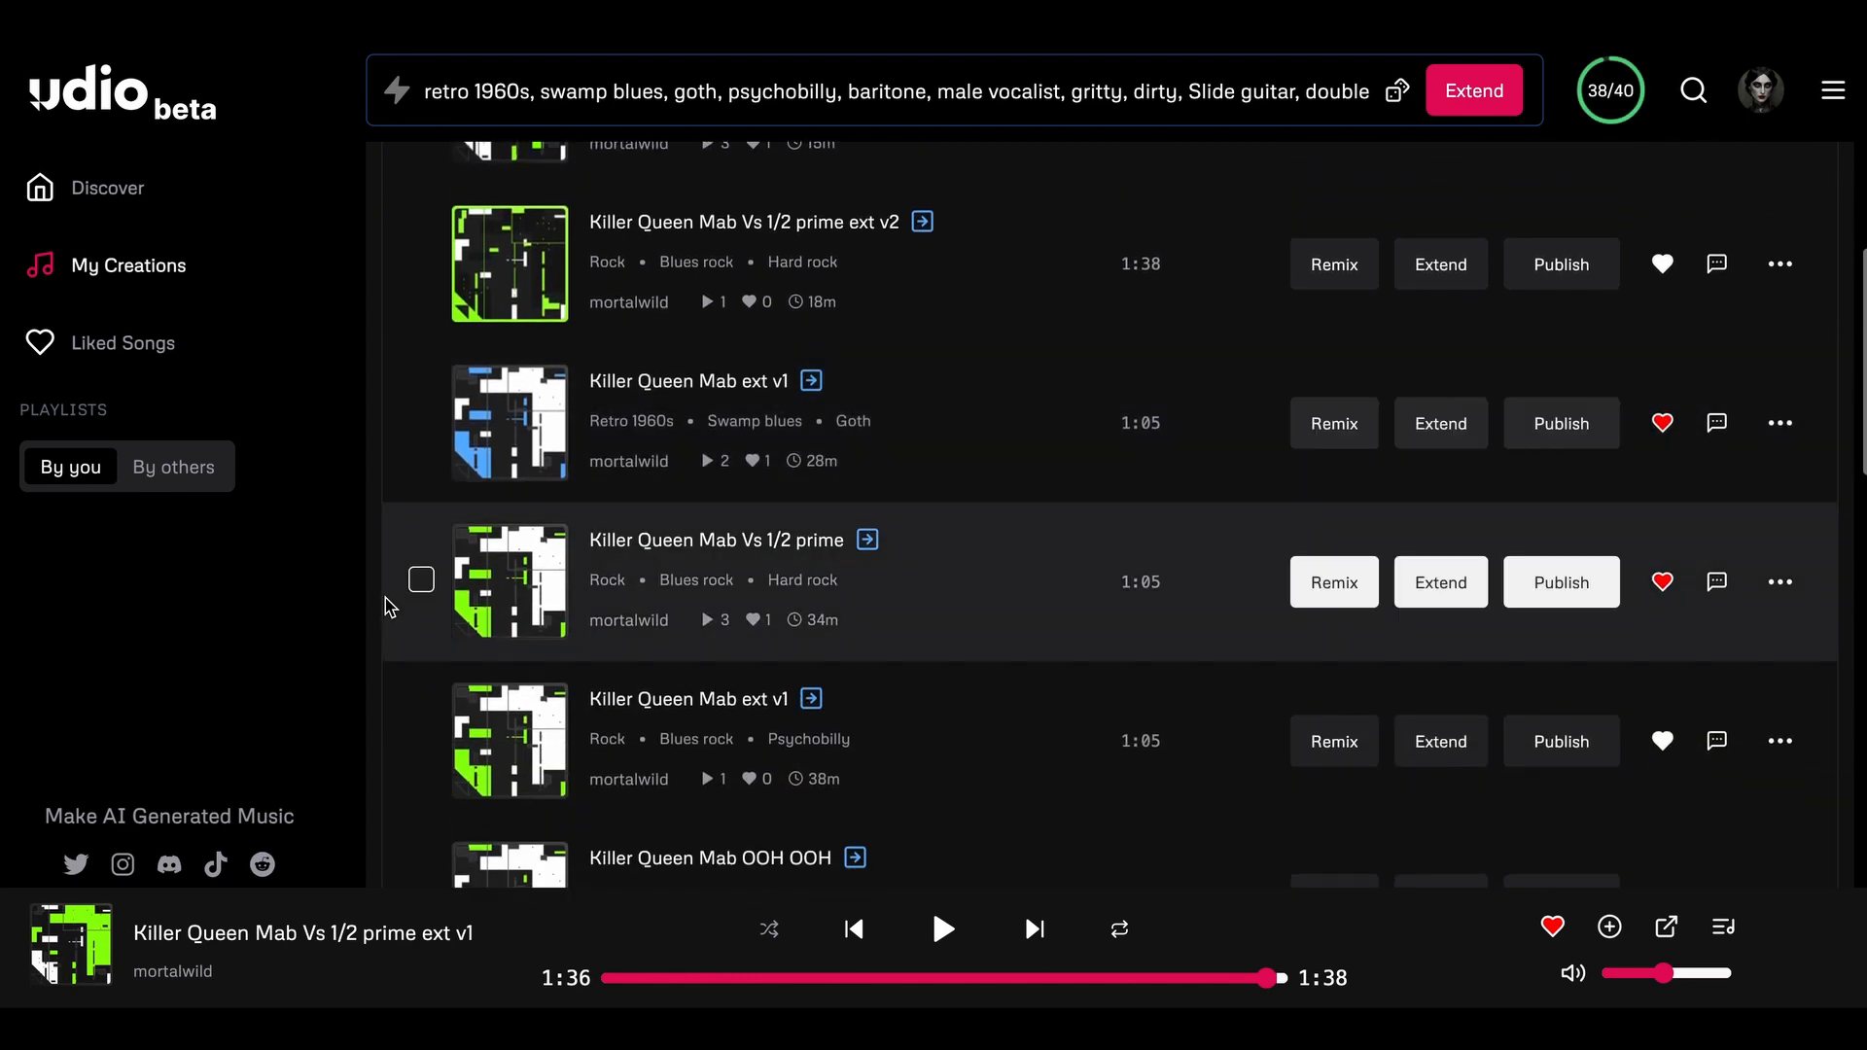
pyautogui.scroll(-3, 388, 608)
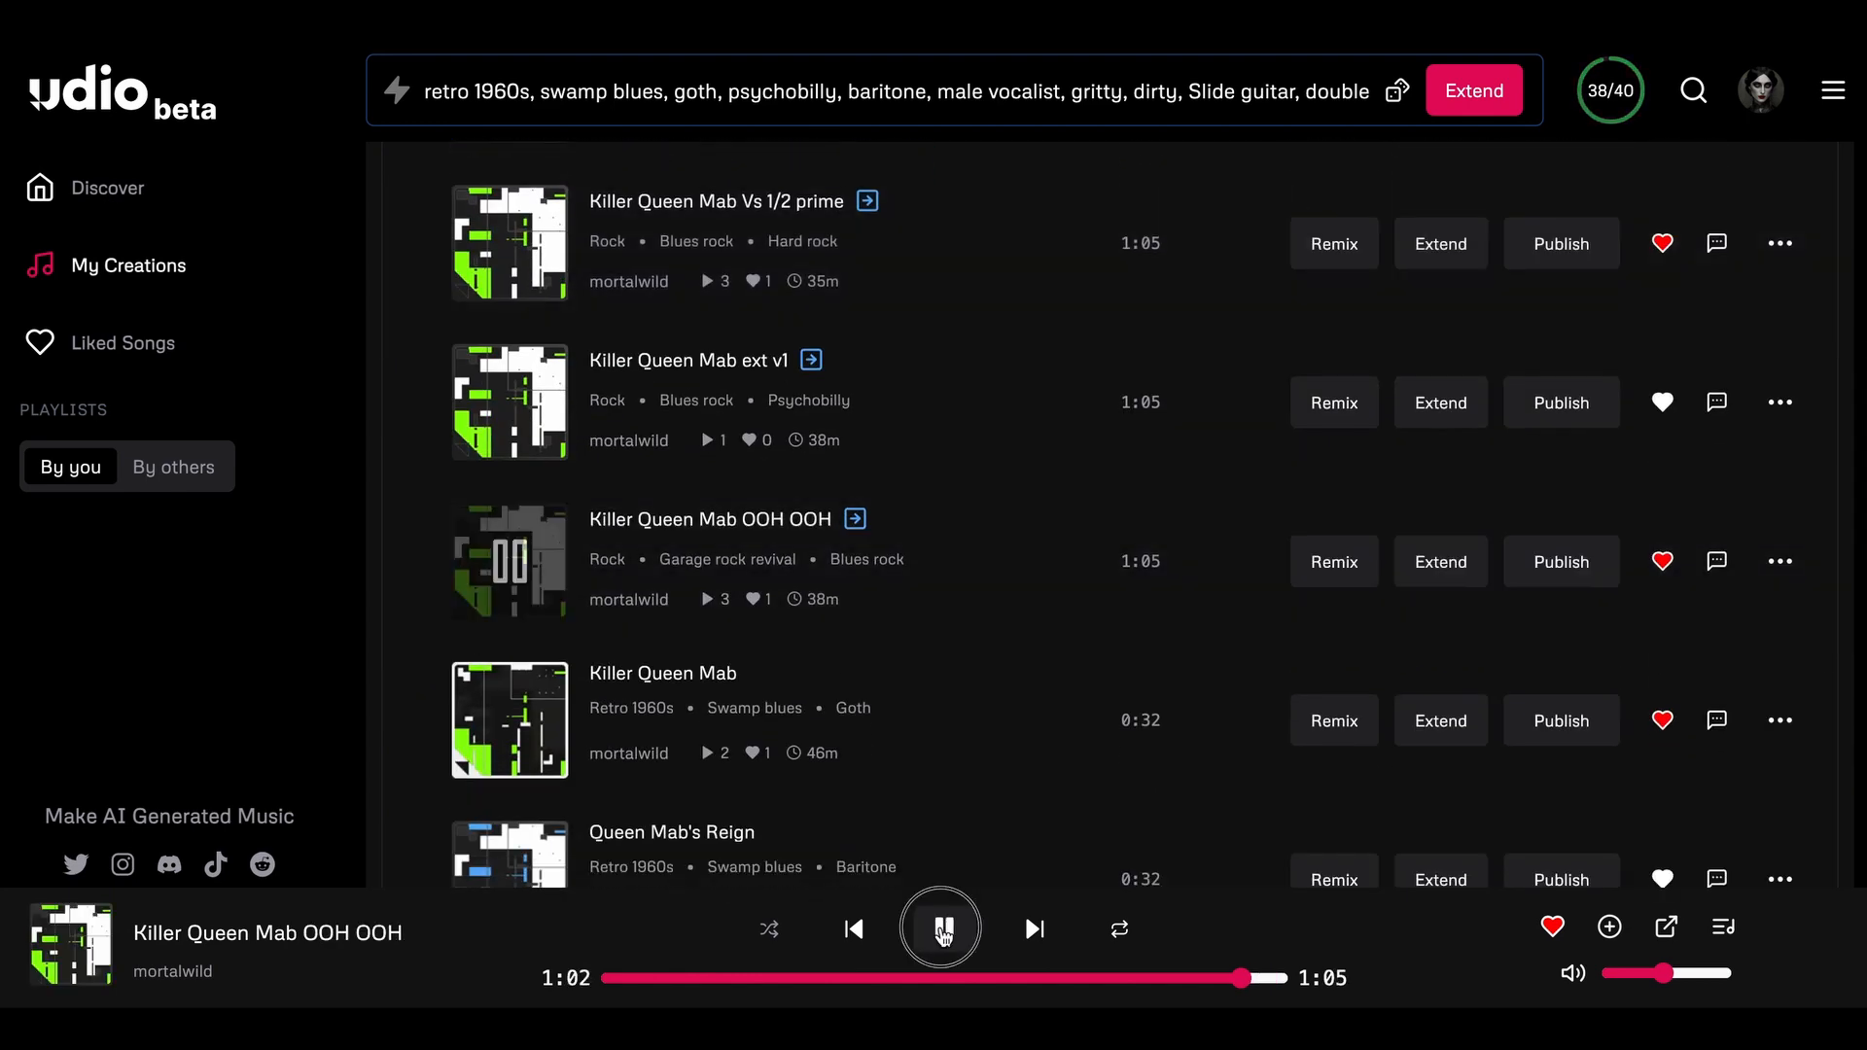
pyautogui.click(943, 929)
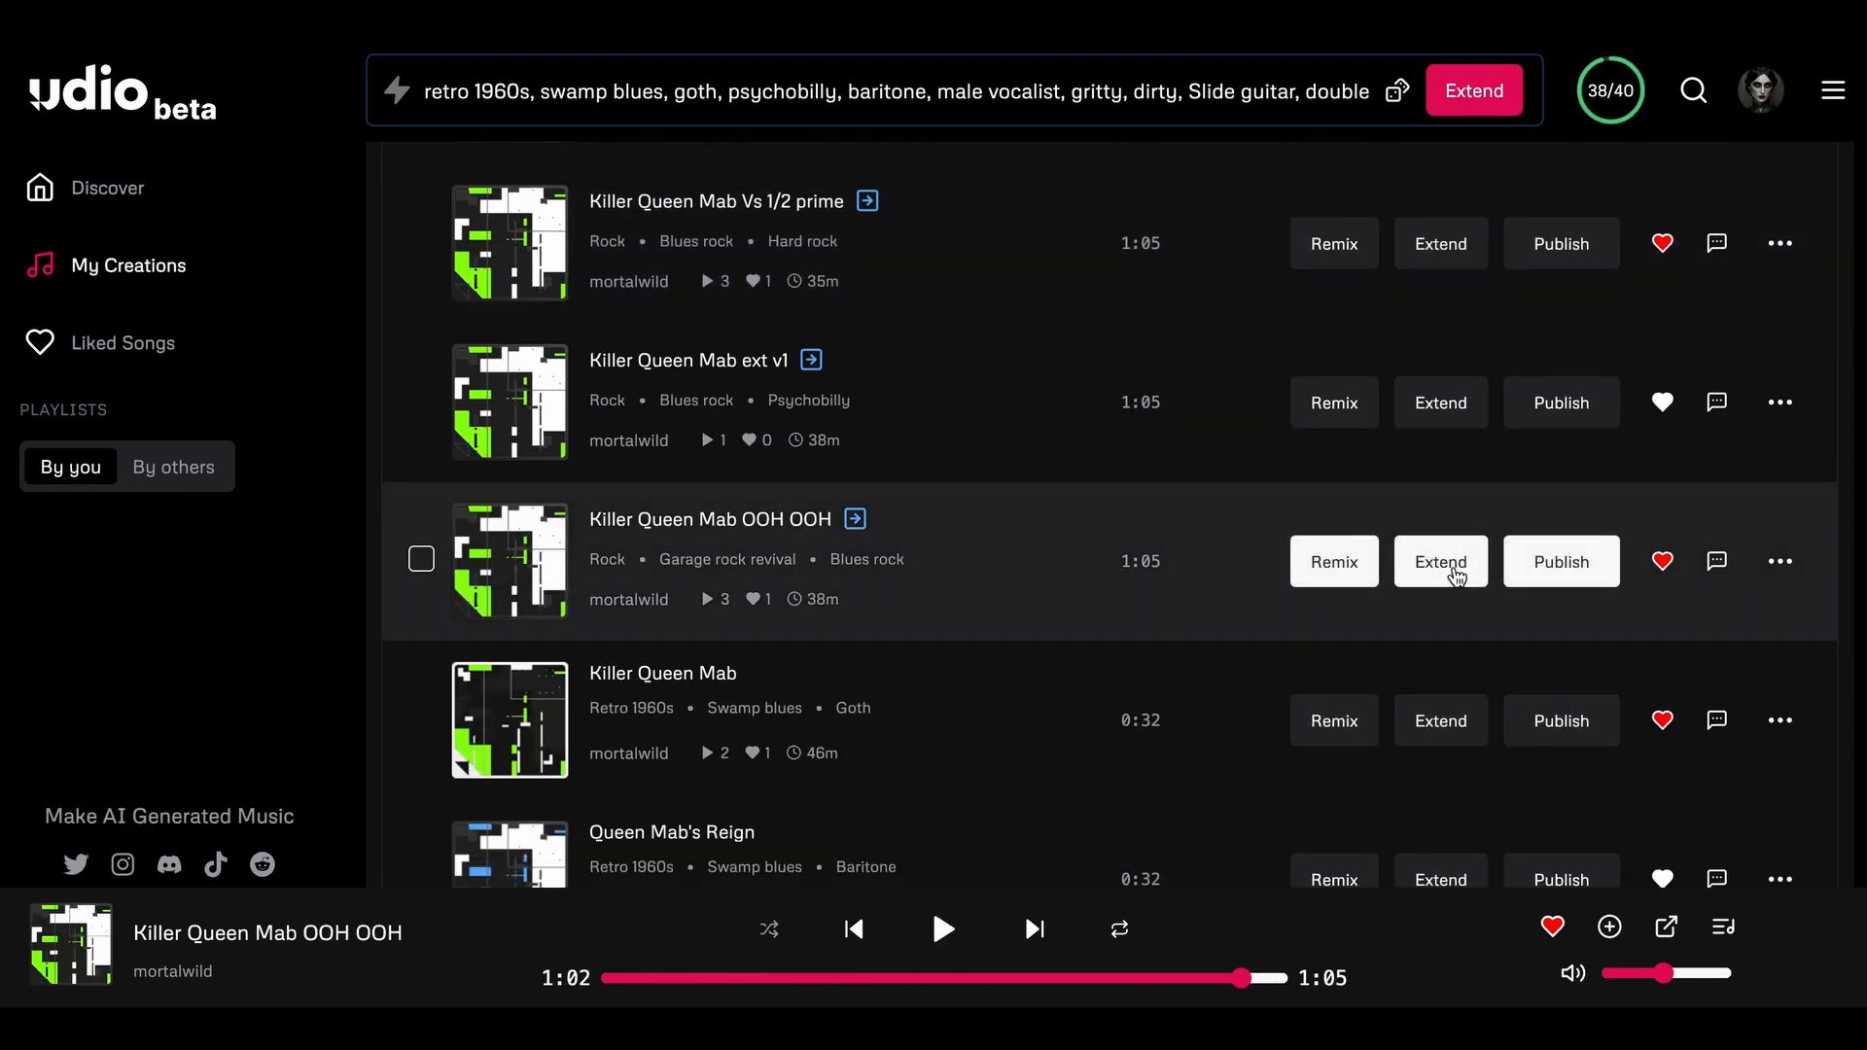
# - Set up an extension of "Killer Queen Mab OOH OOH" with Crop and extend off and the [verse repeats] and [bridge] lyrics, and generate it
pyautogui.click(1443, 563)
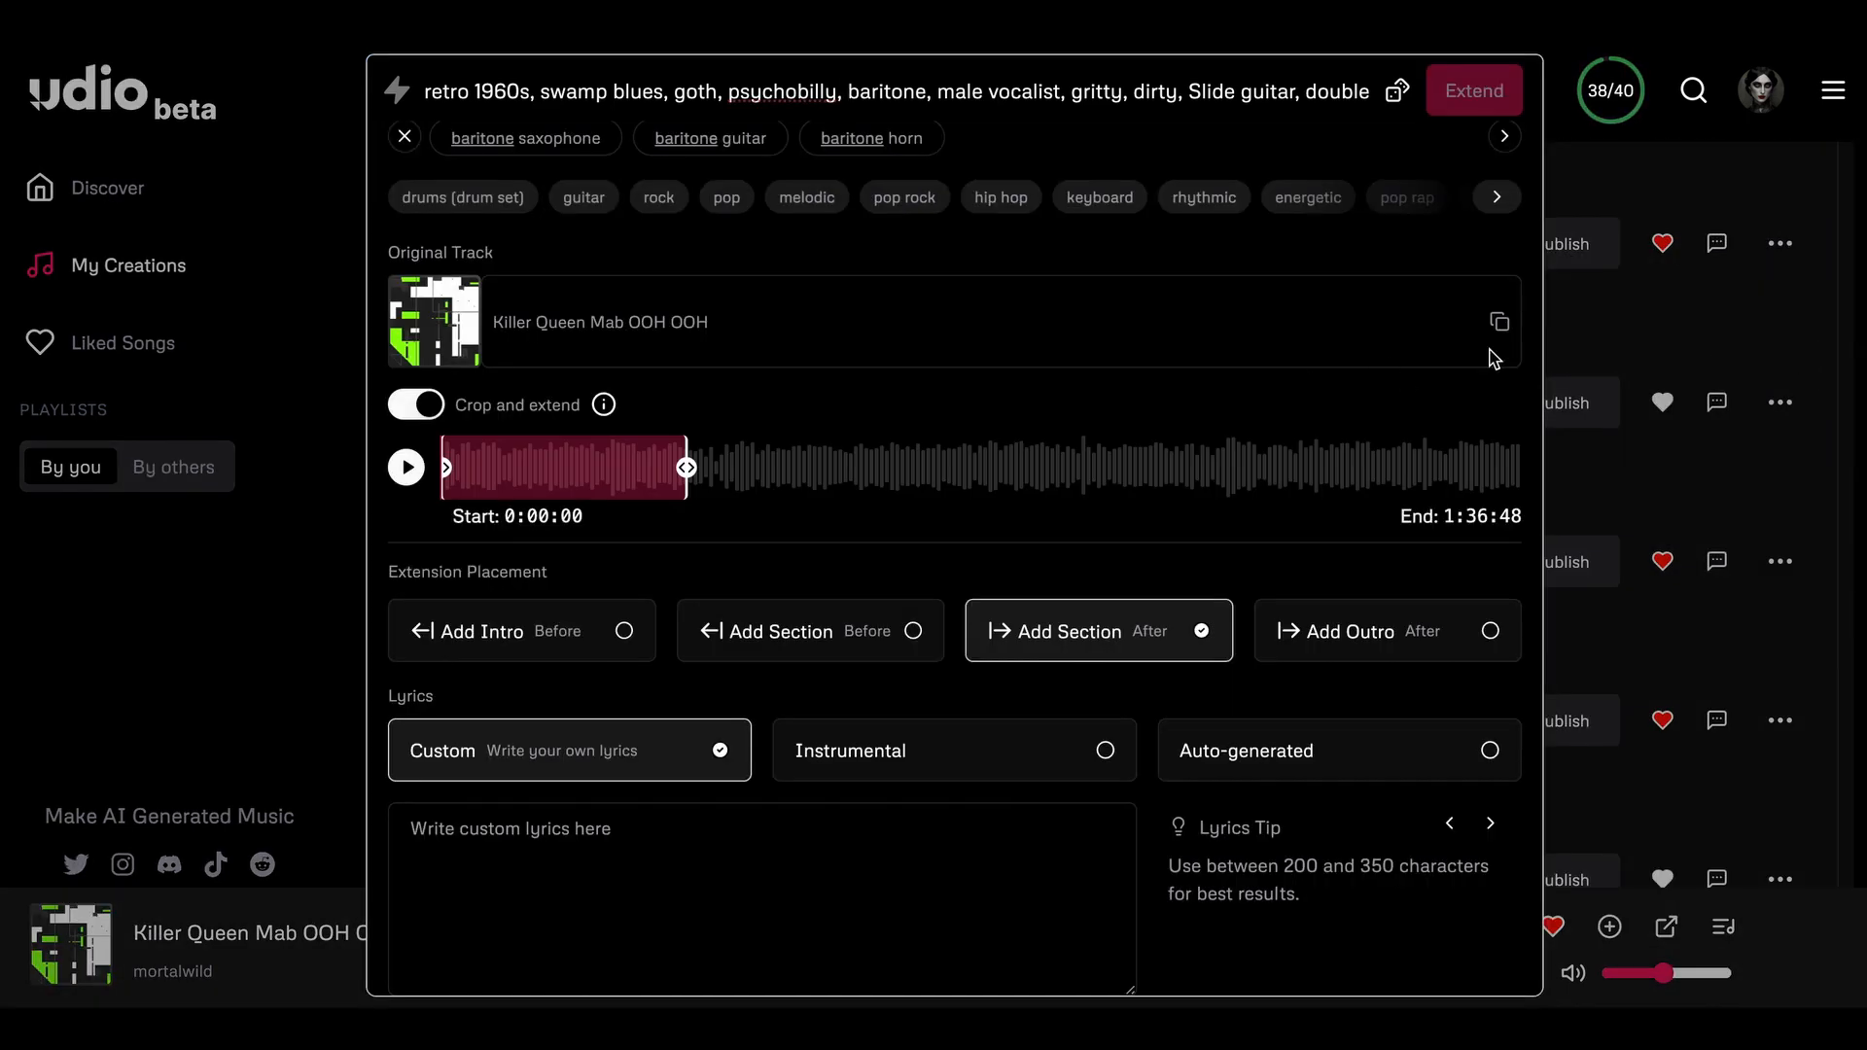
pyautogui.click(434, 405)
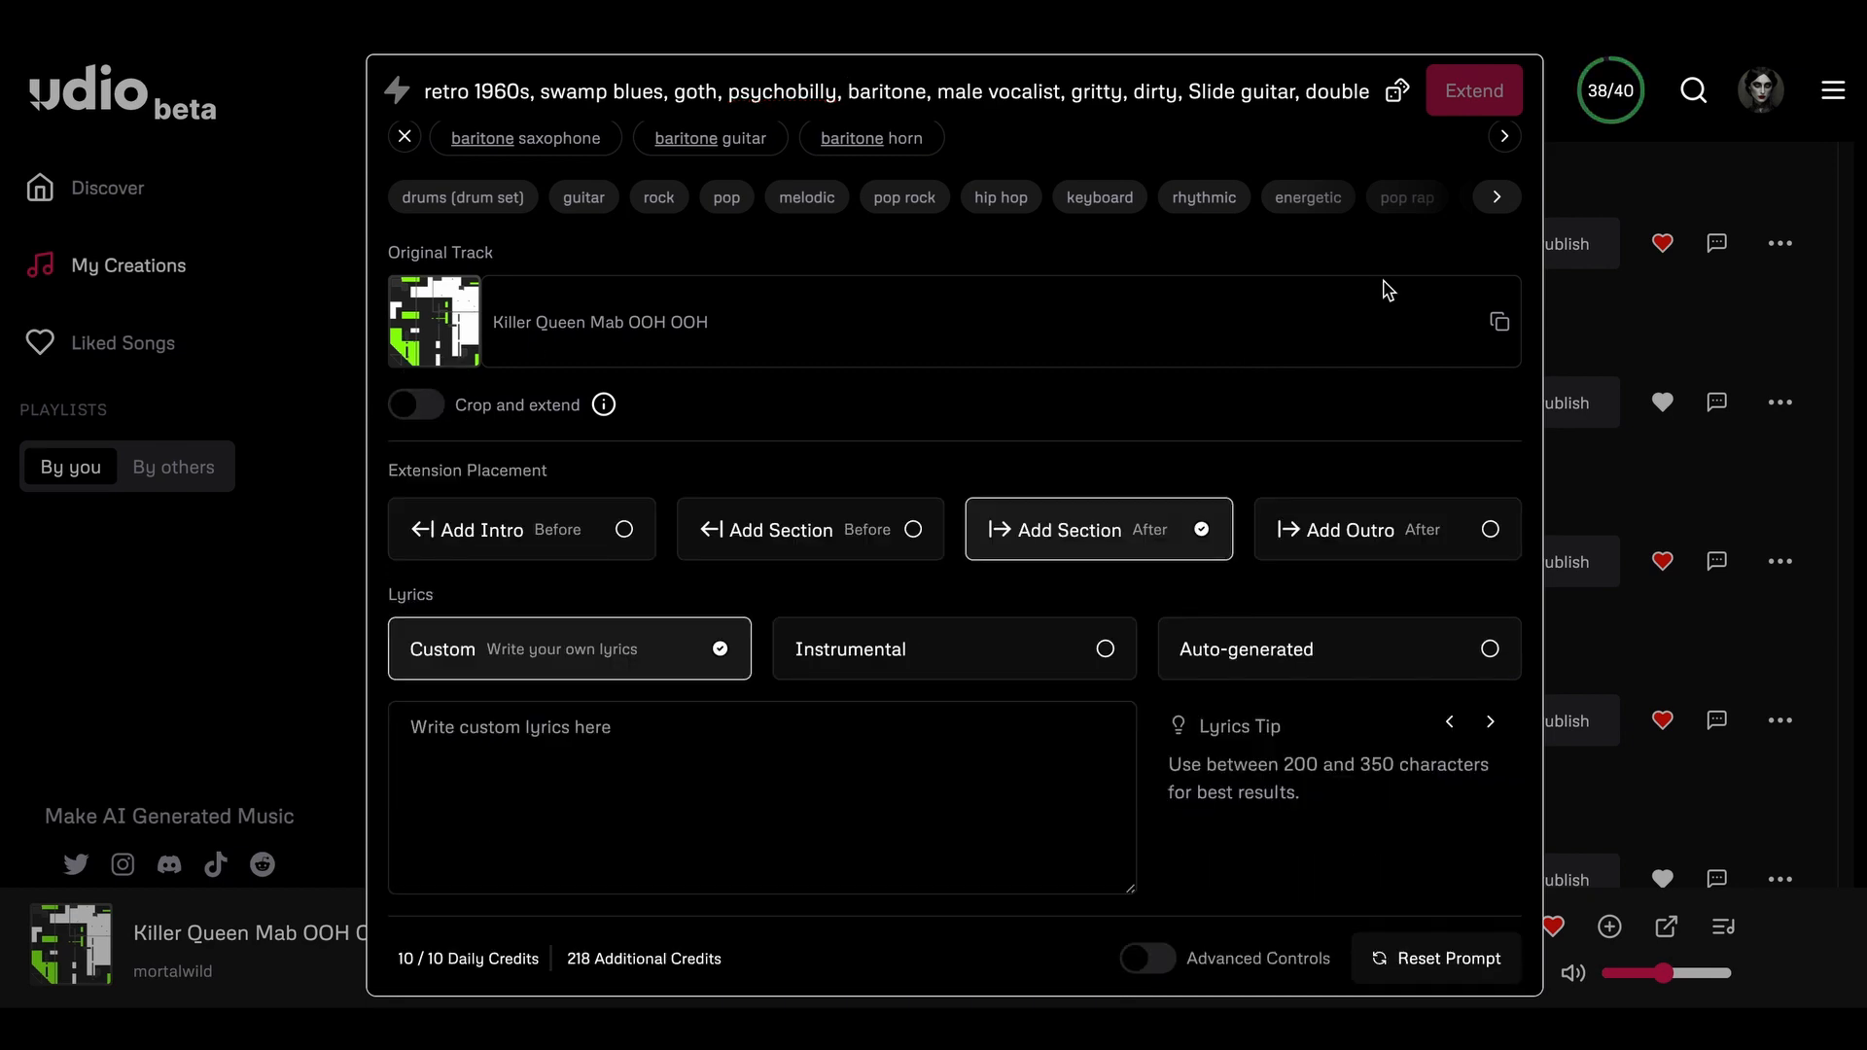
pyautogui.press('super+Tab')
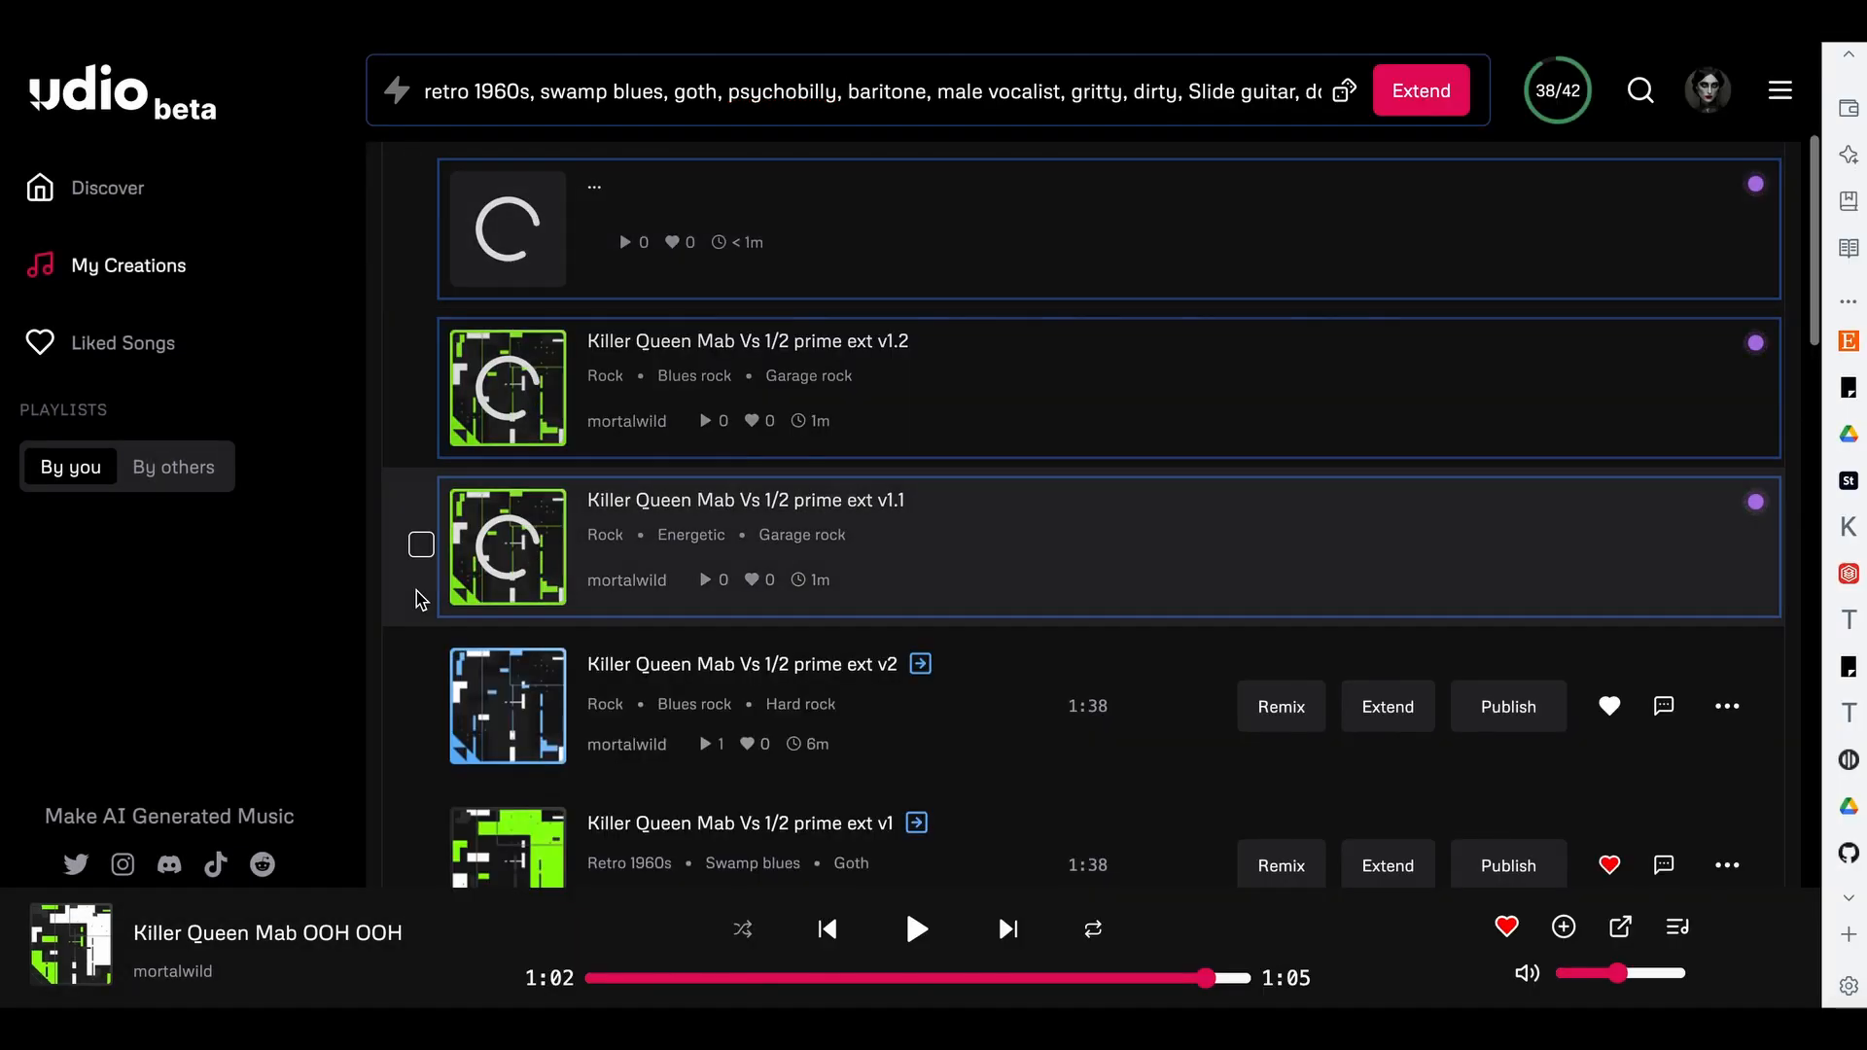
pyautogui.scroll(4, 390, 660)
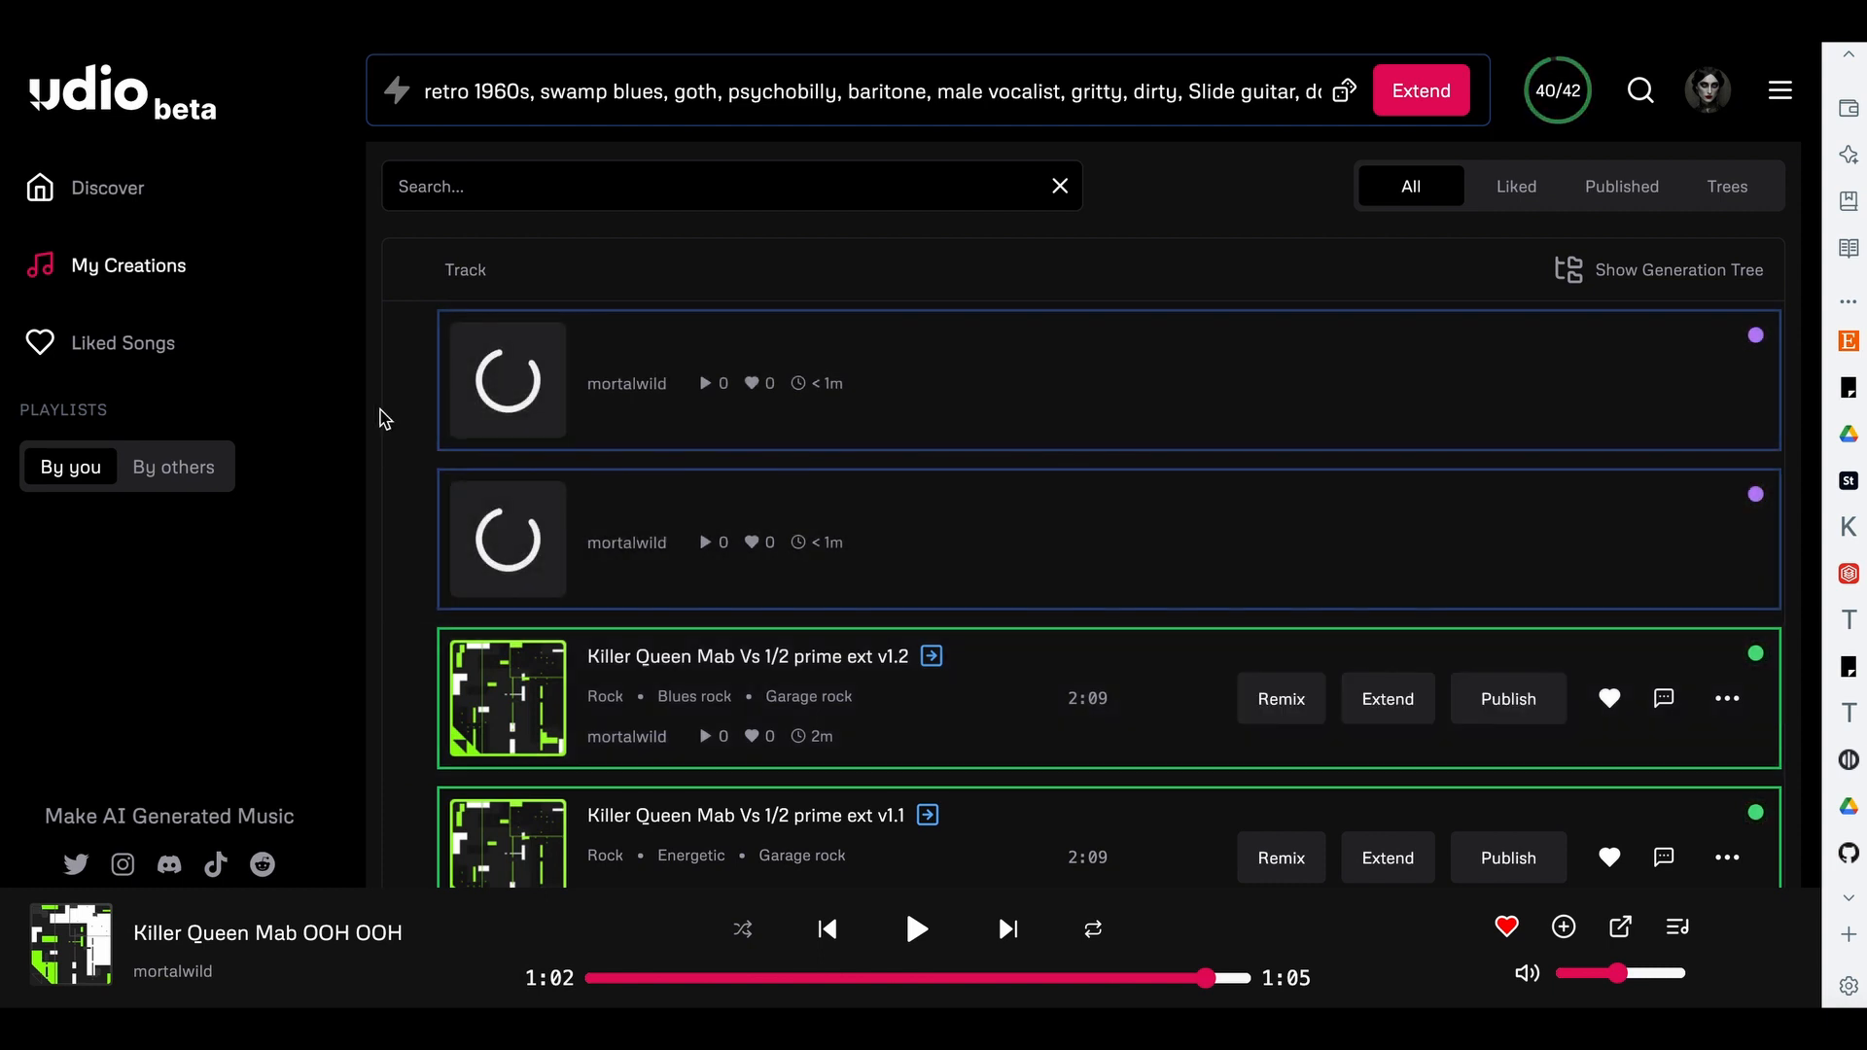
pyautogui.scroll(-1, 388, 432)
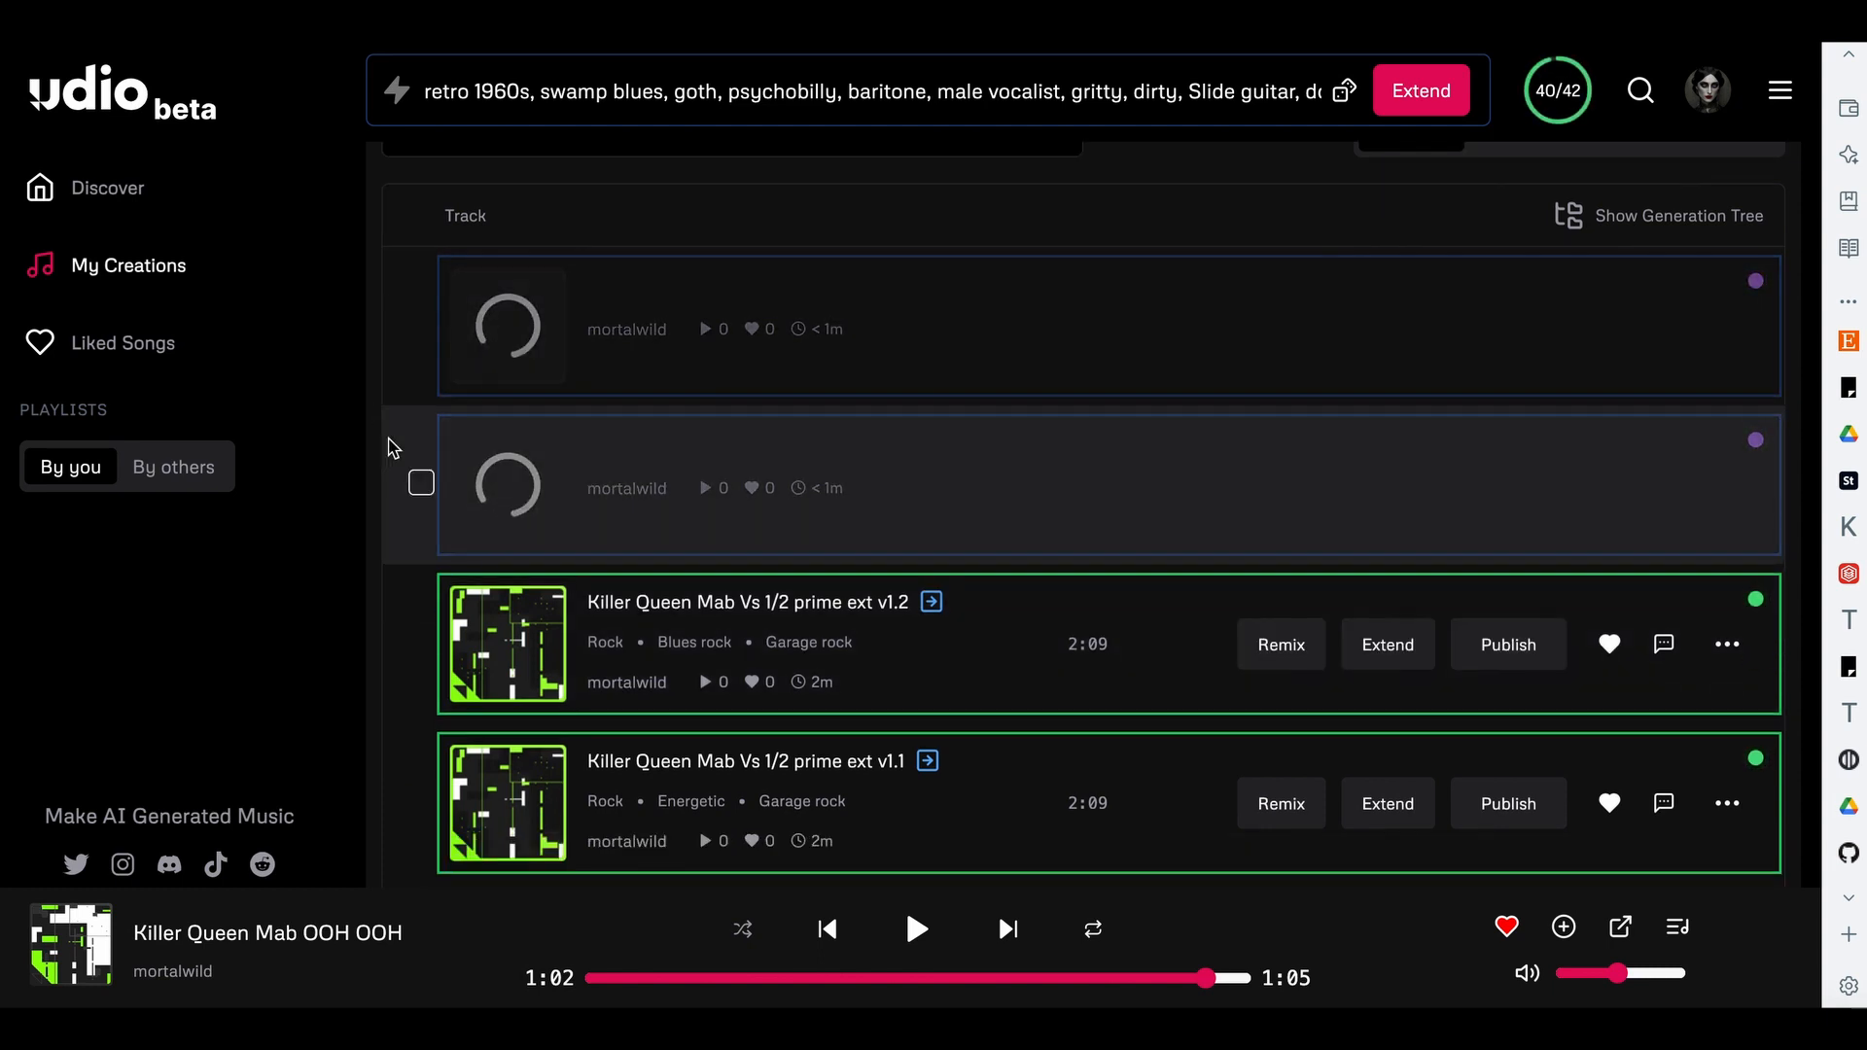
pyautogui.scroll(1, 393, 449)
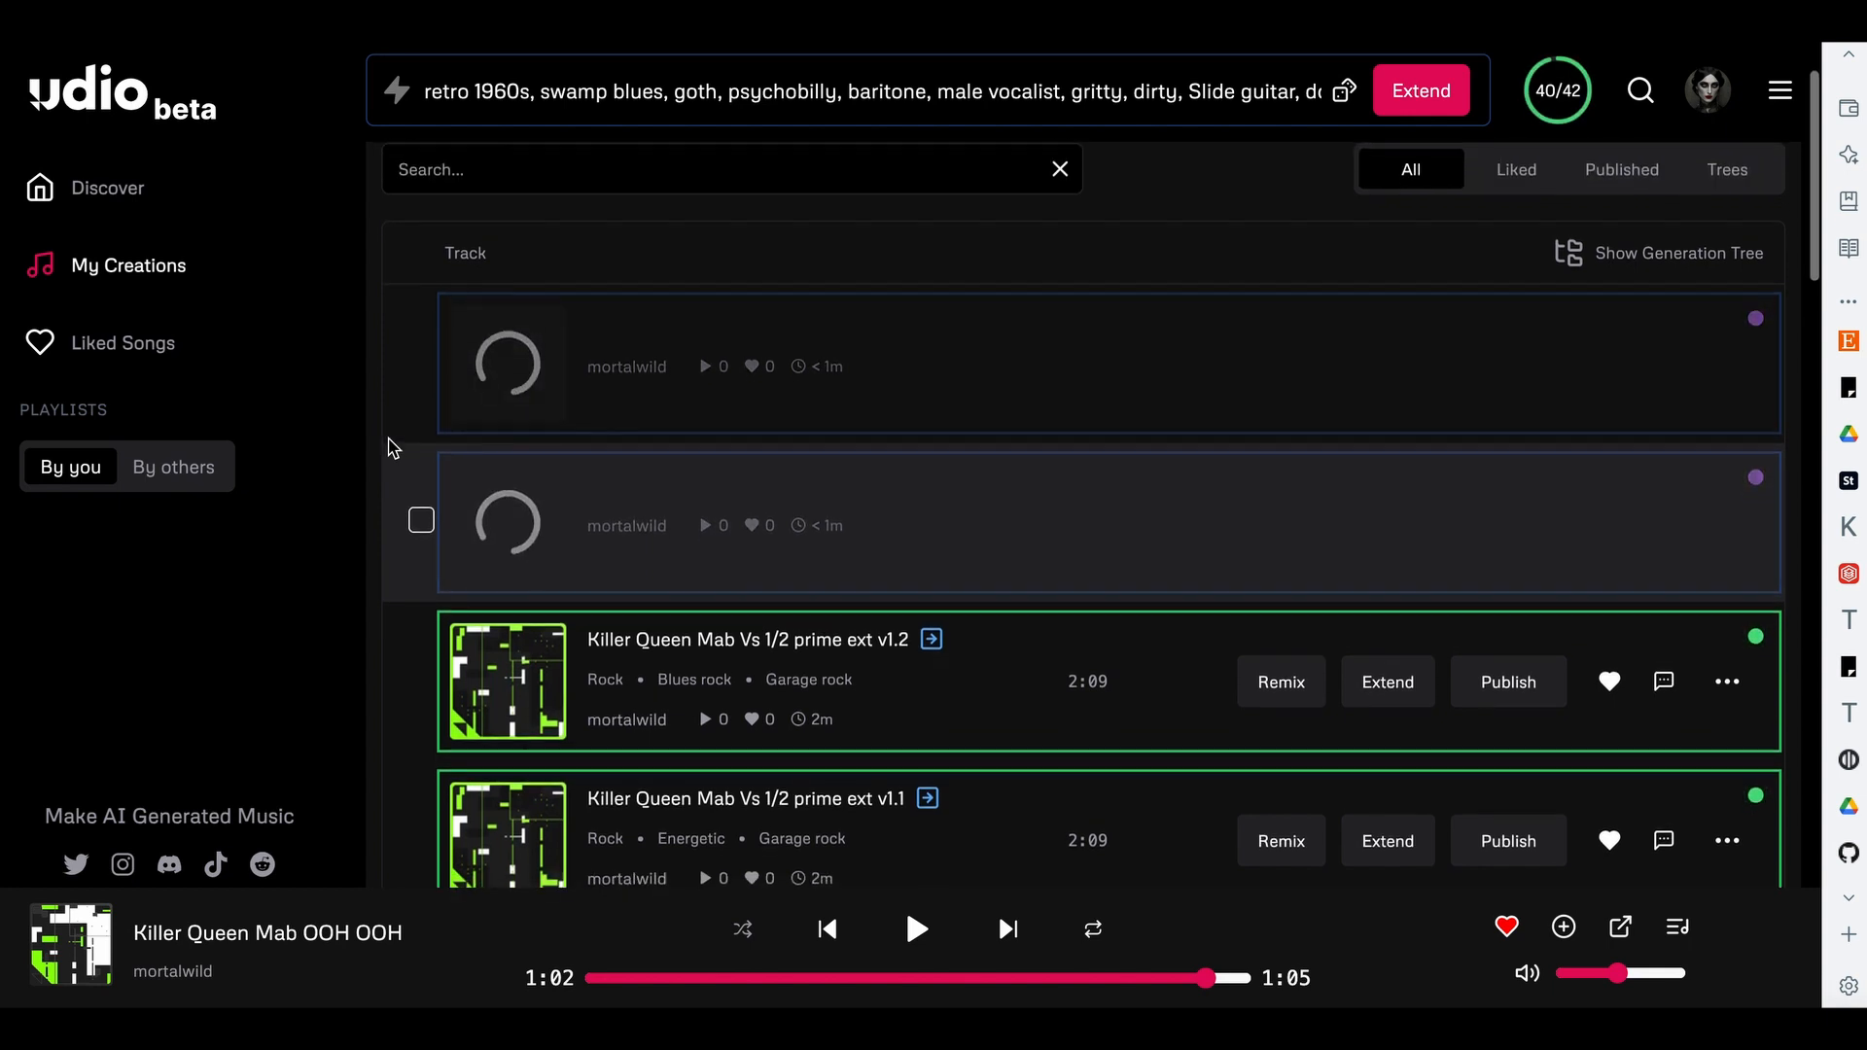
pyautogui.scroll(-1, 393, 448)
pyautogui.scroll(-1, 393, 448)
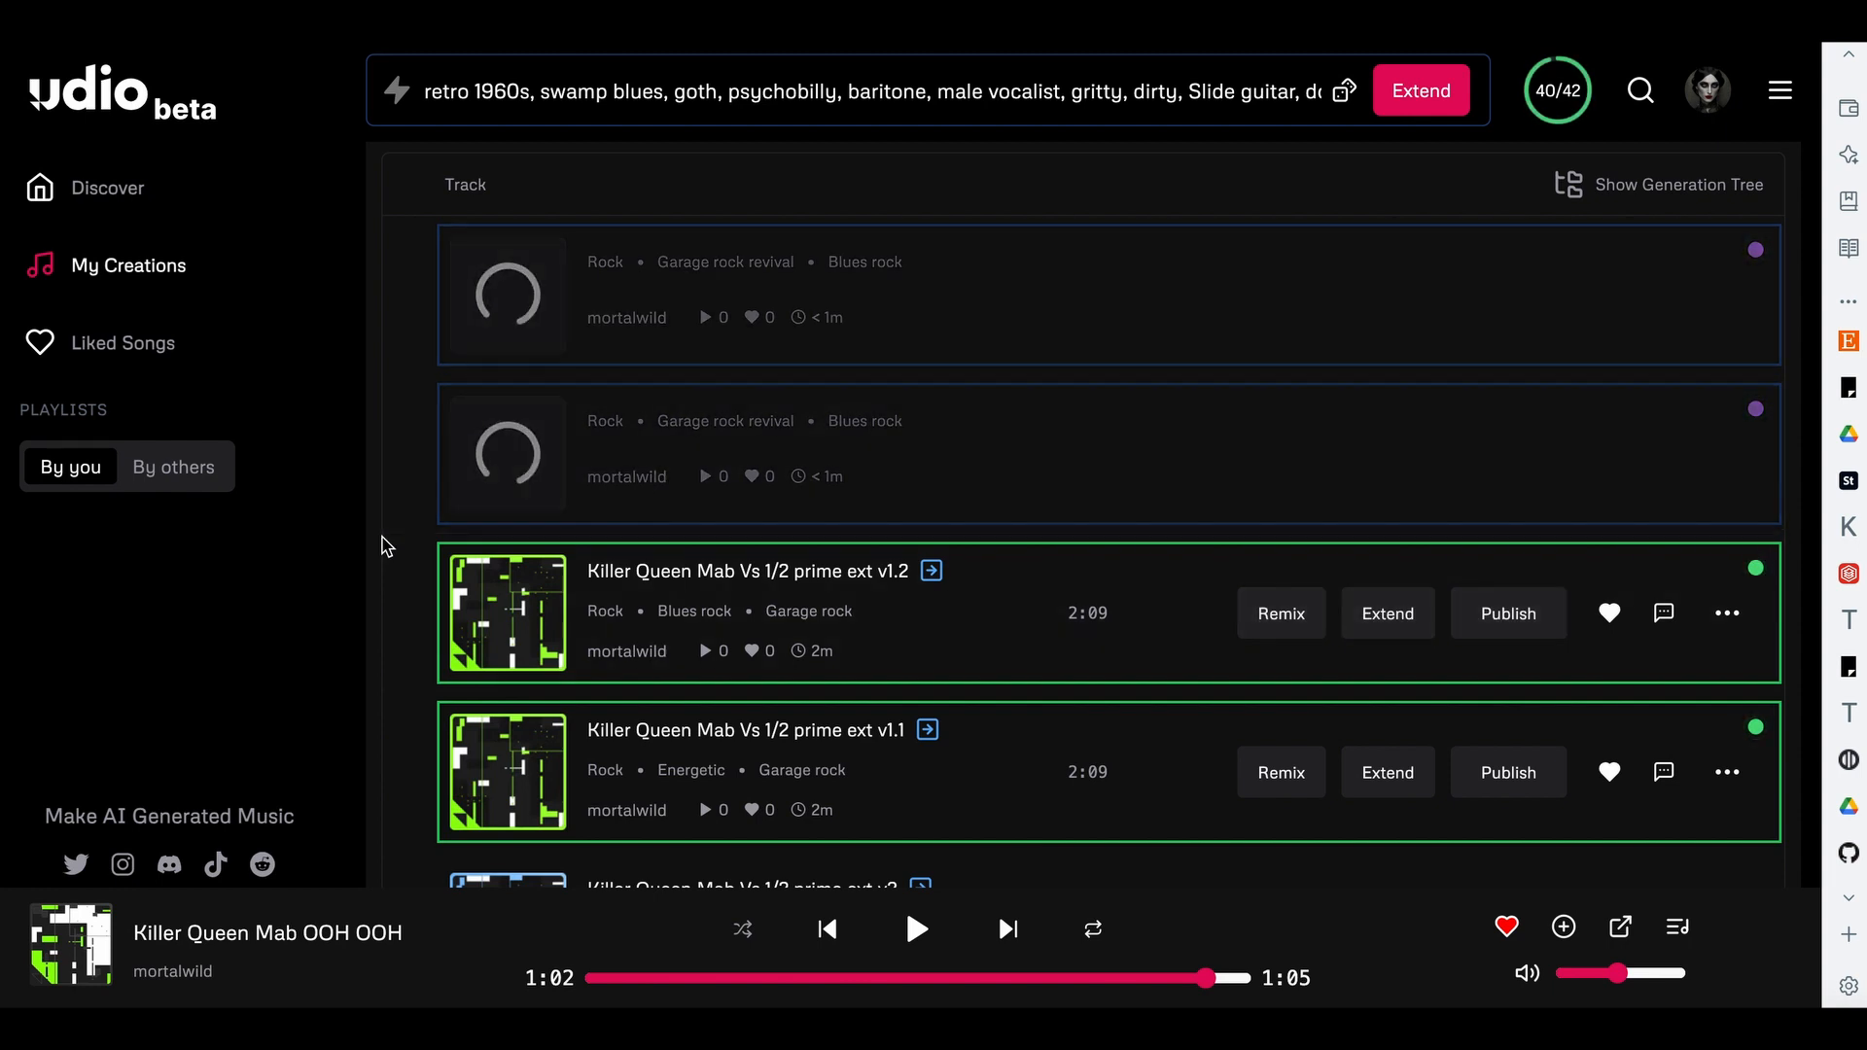
# - Check the final chorus lyrics on the "Killer Queen Mab Vs 1/2 prime ext v1.2" track page and return to the creations list
pyautogui.scroll(-2, 386, 547)
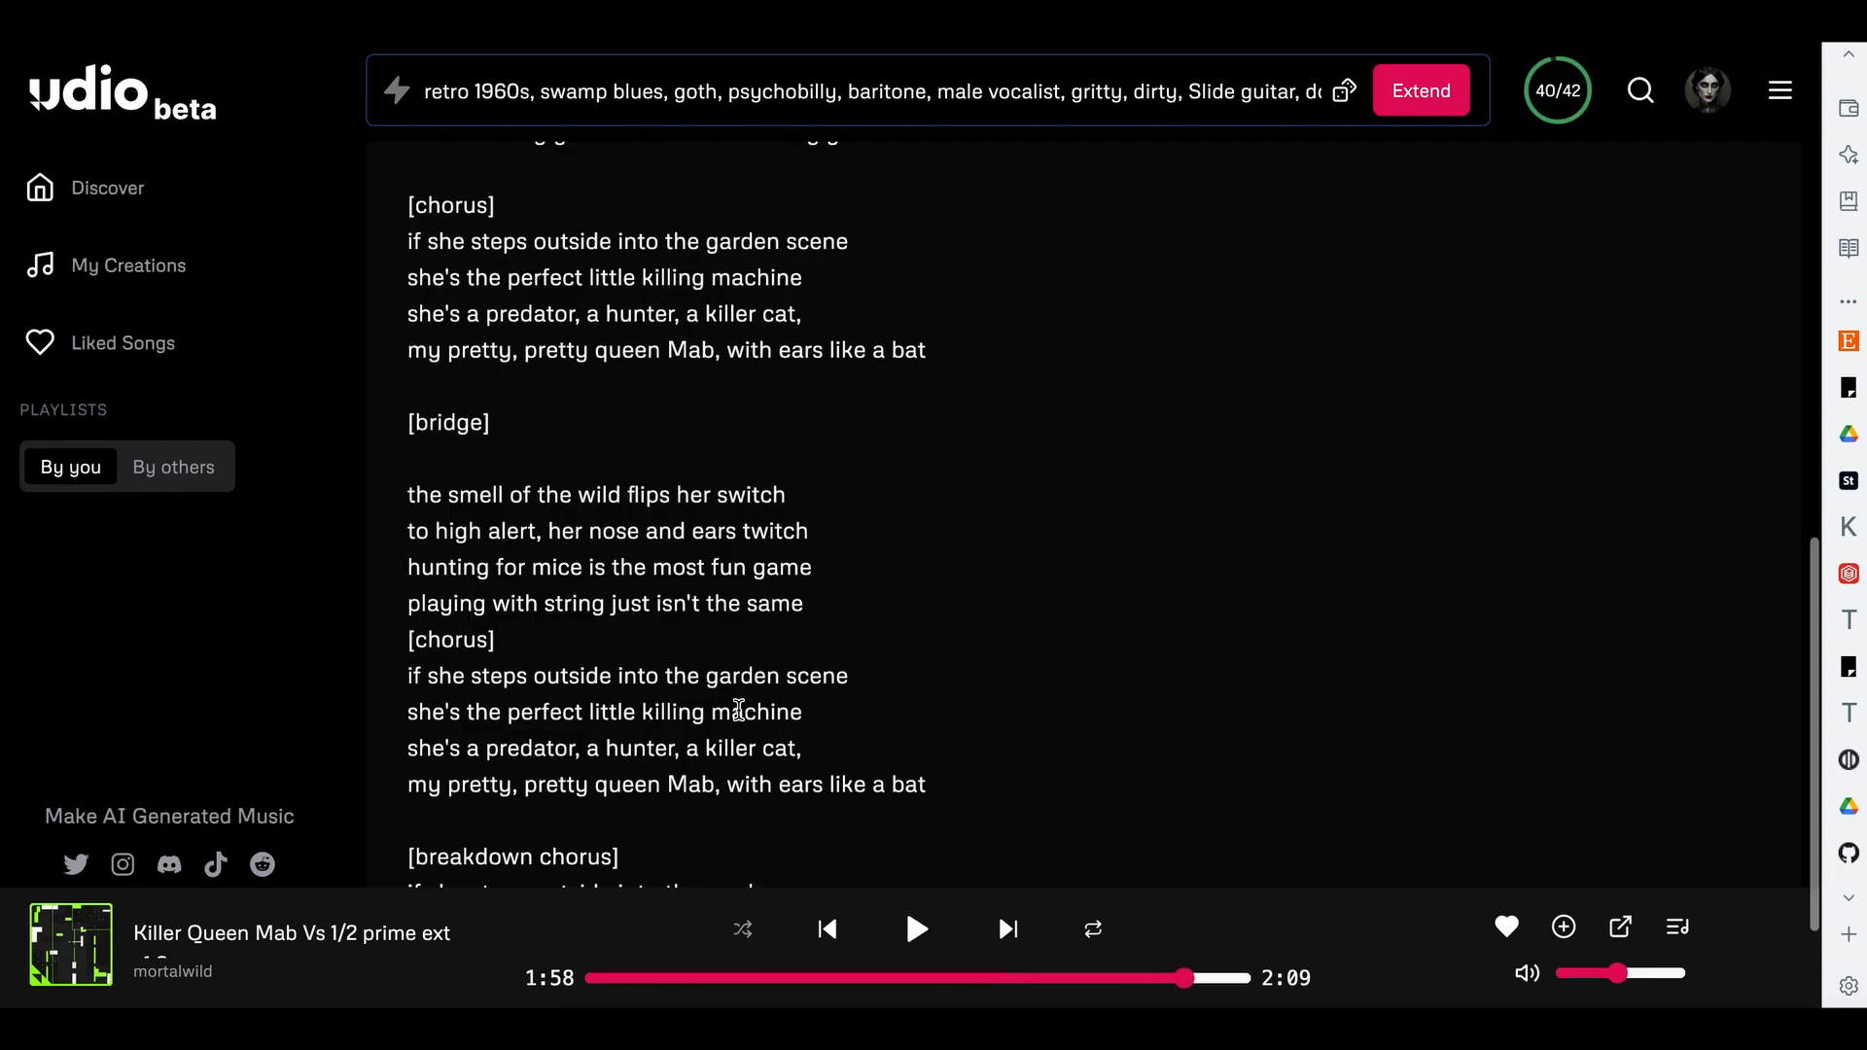
pyautogui.scroll(-2, 575, 449)
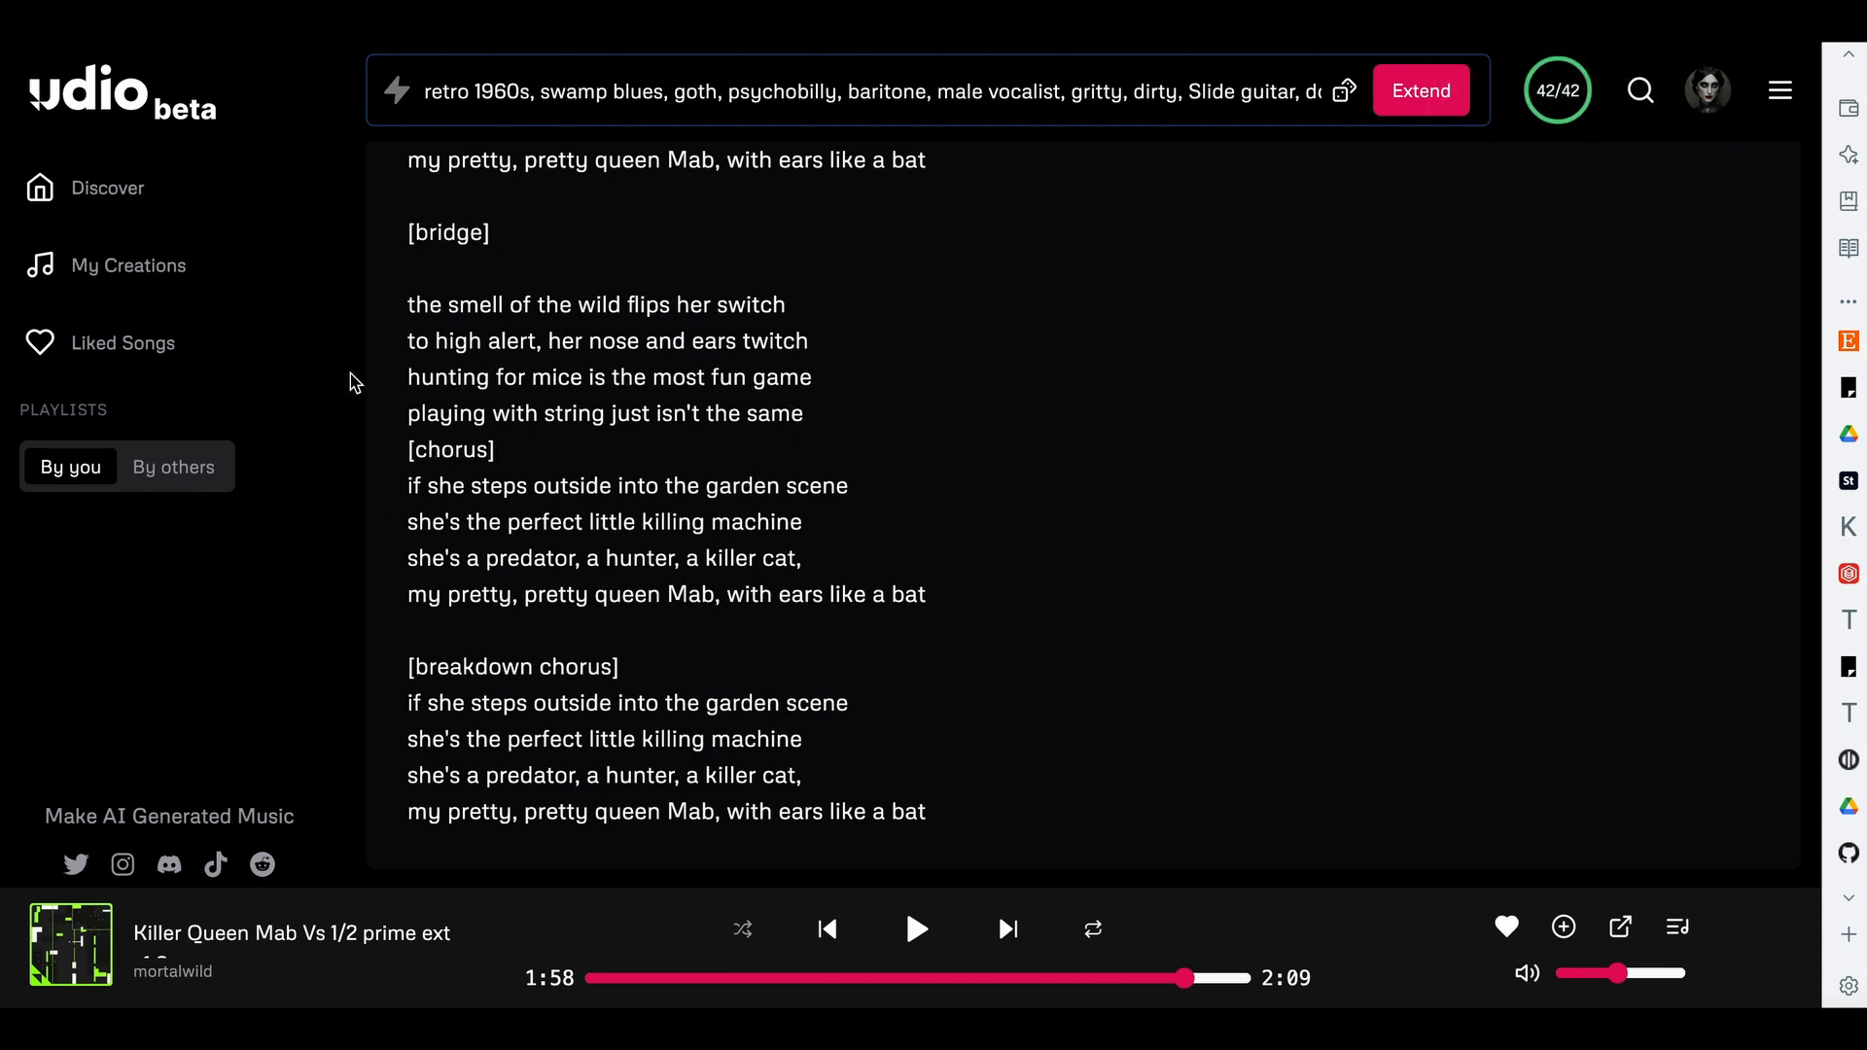
pyautogui.click(113, 264)
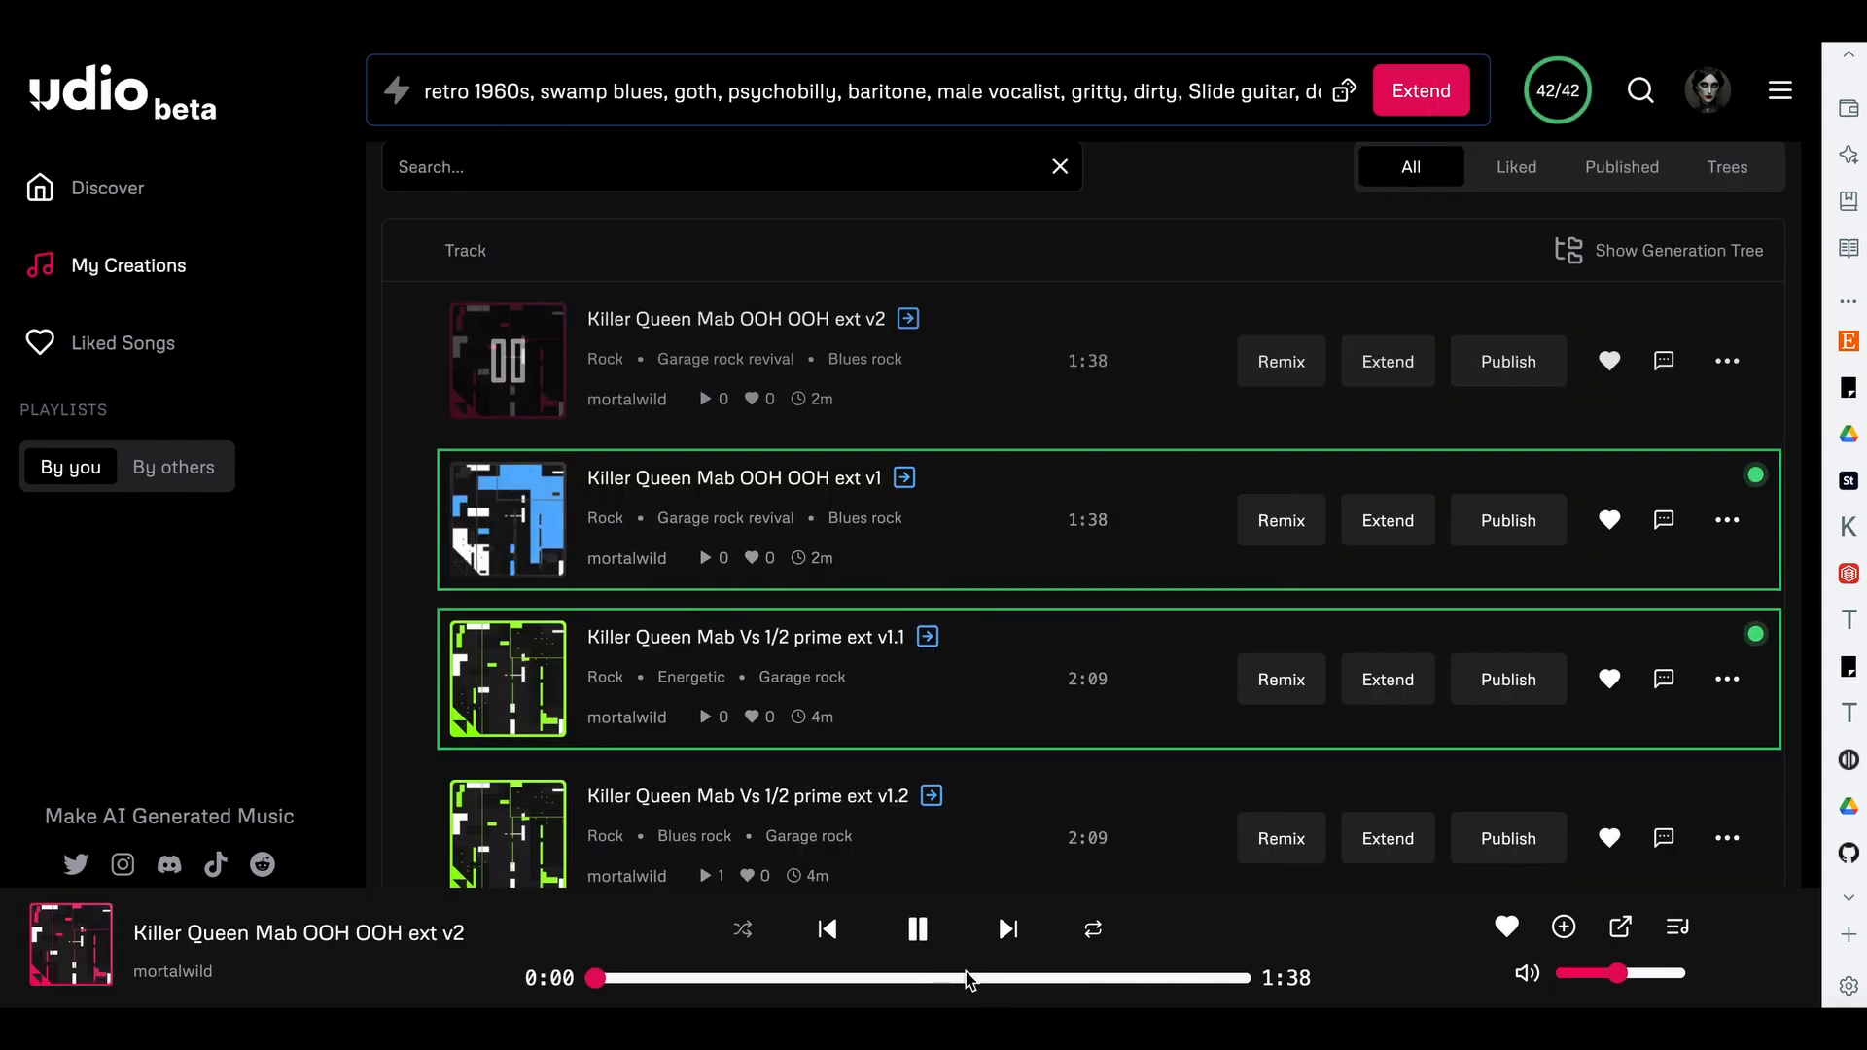
# - Listen to the new "Killer Queen Mab OOH OOH ext v2" from about 0:54 and compare it with "ext v1"
pyautogui.click(1001, 980)
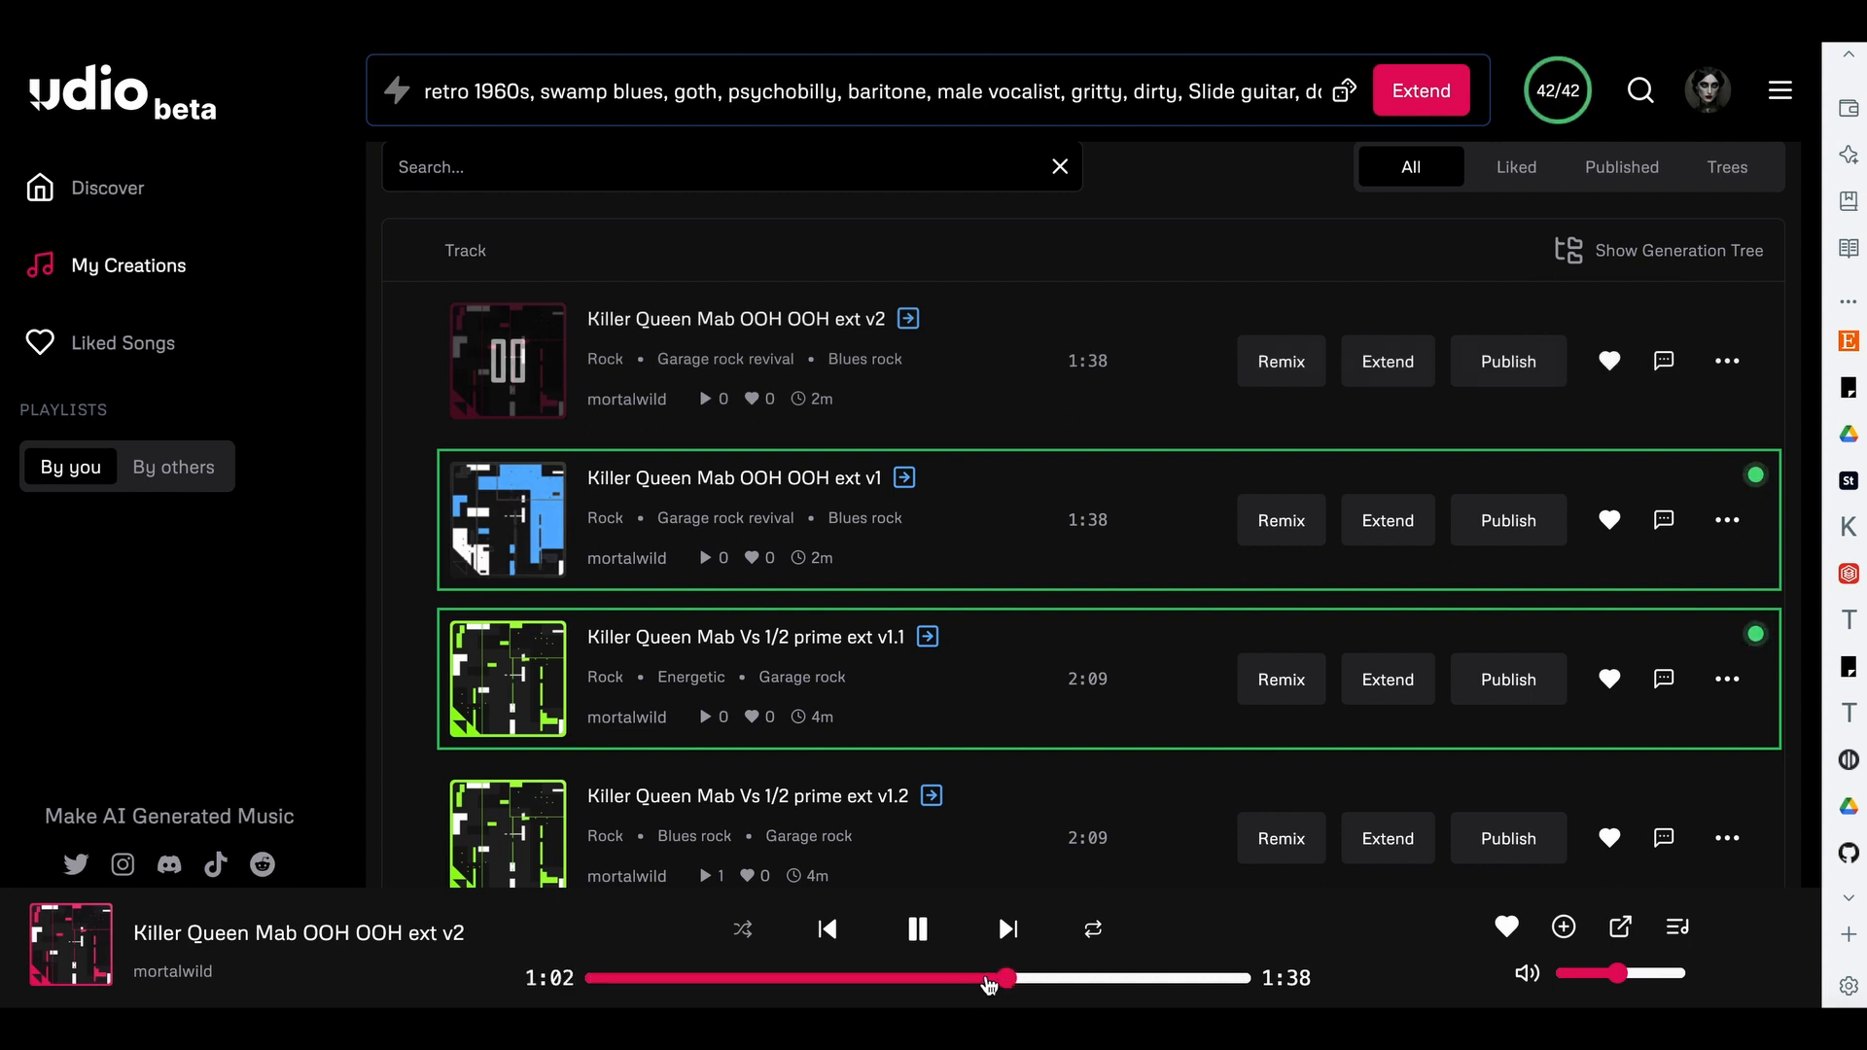
pyautogui.click(935, 979)
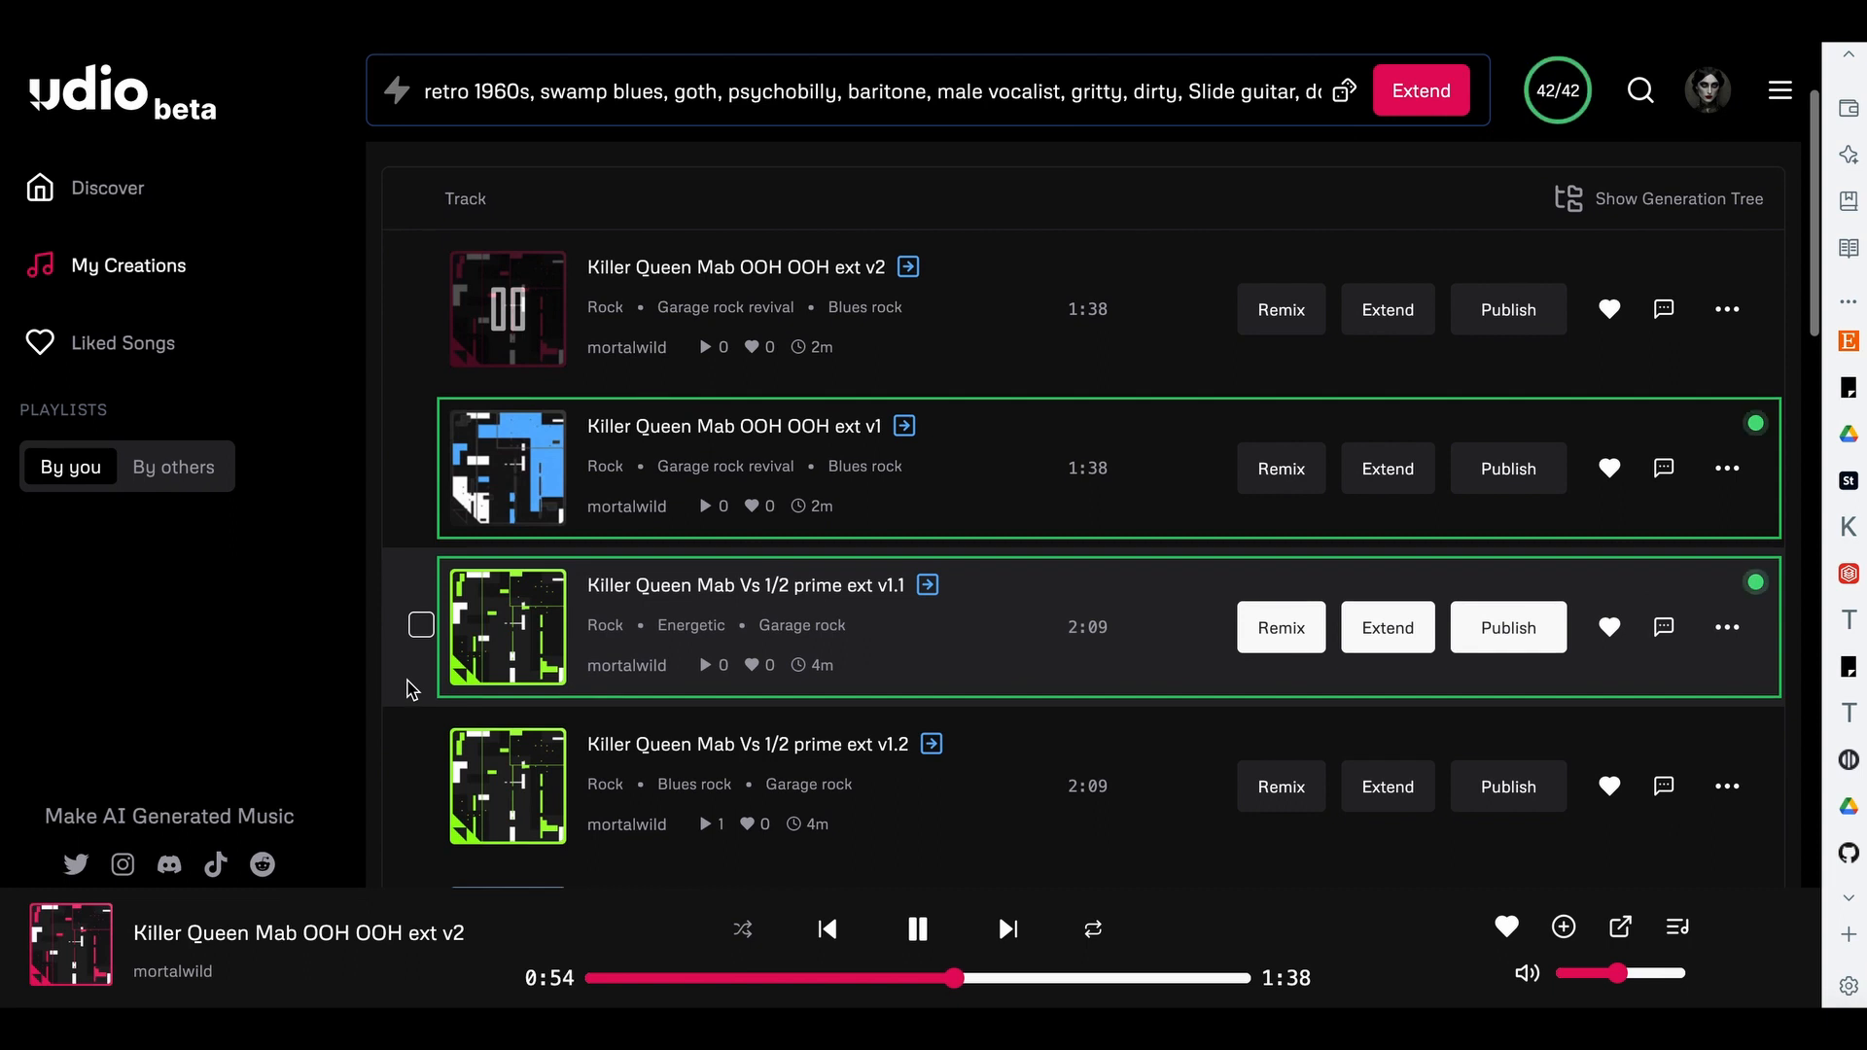
pyautogui.scroll(-1, 408, 690)
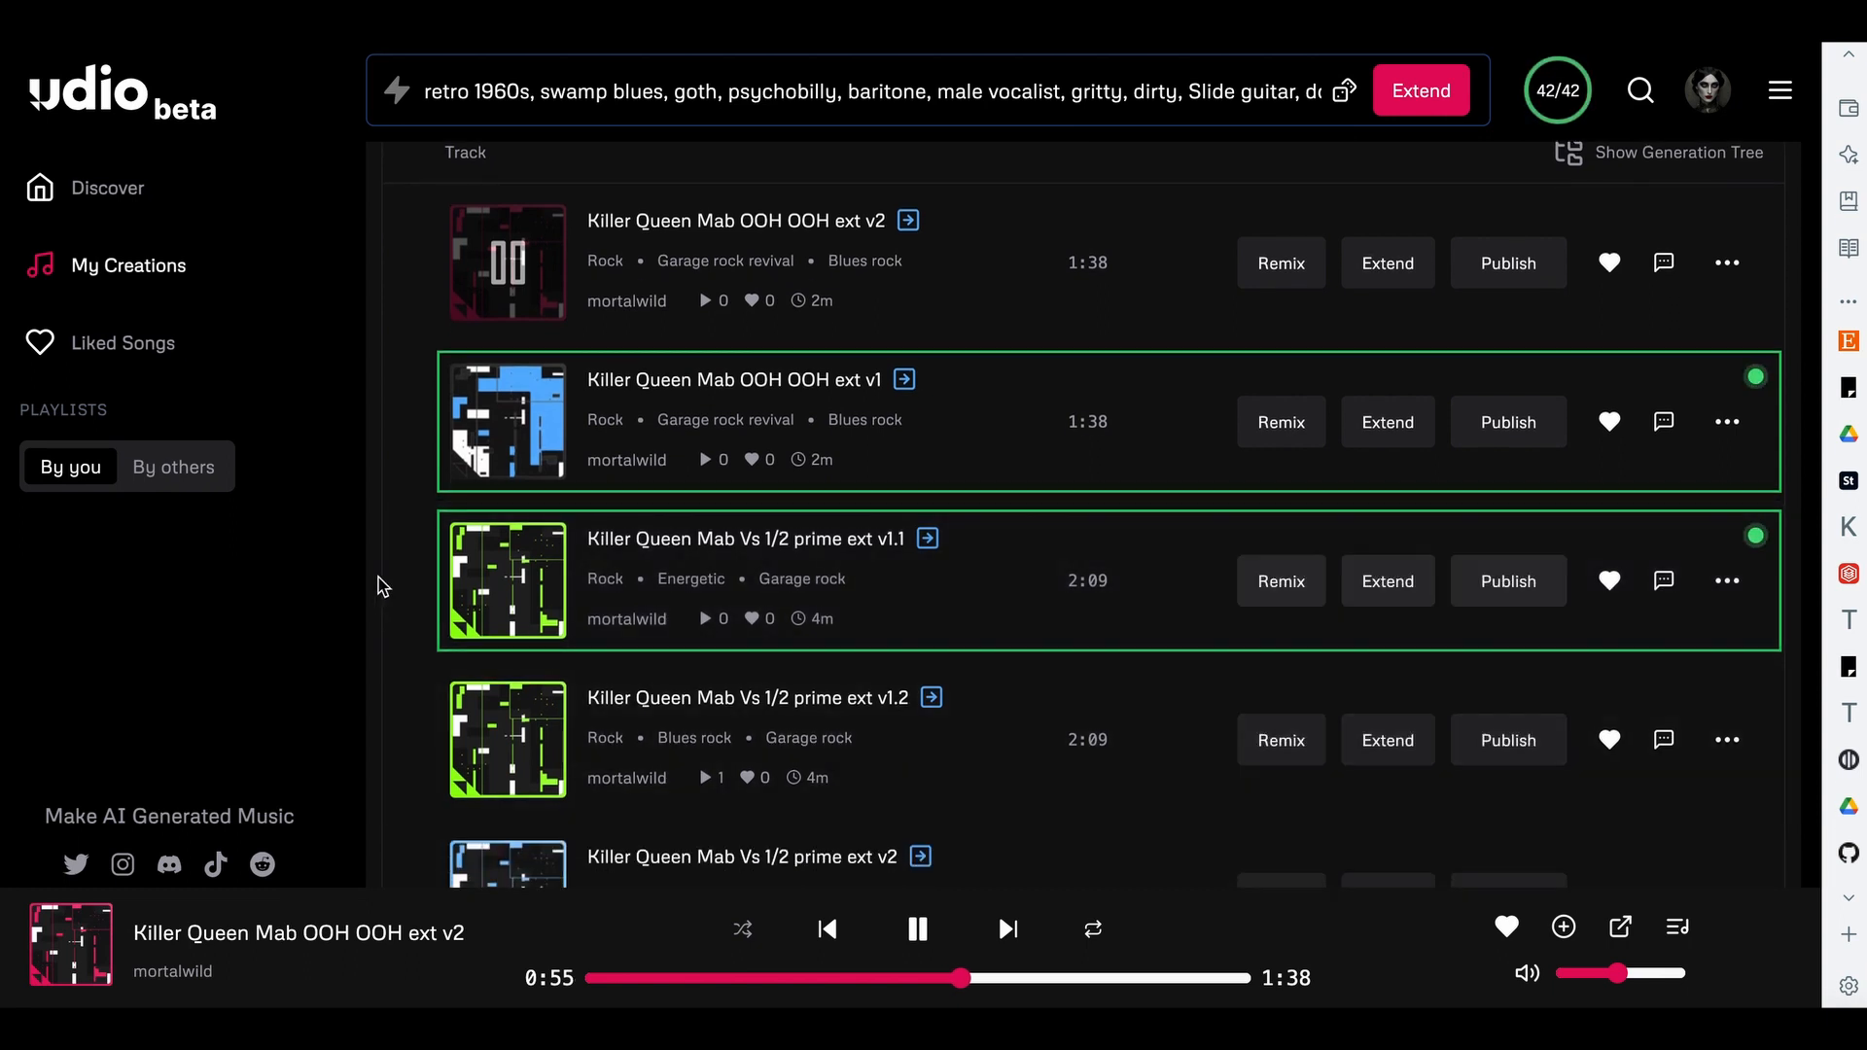
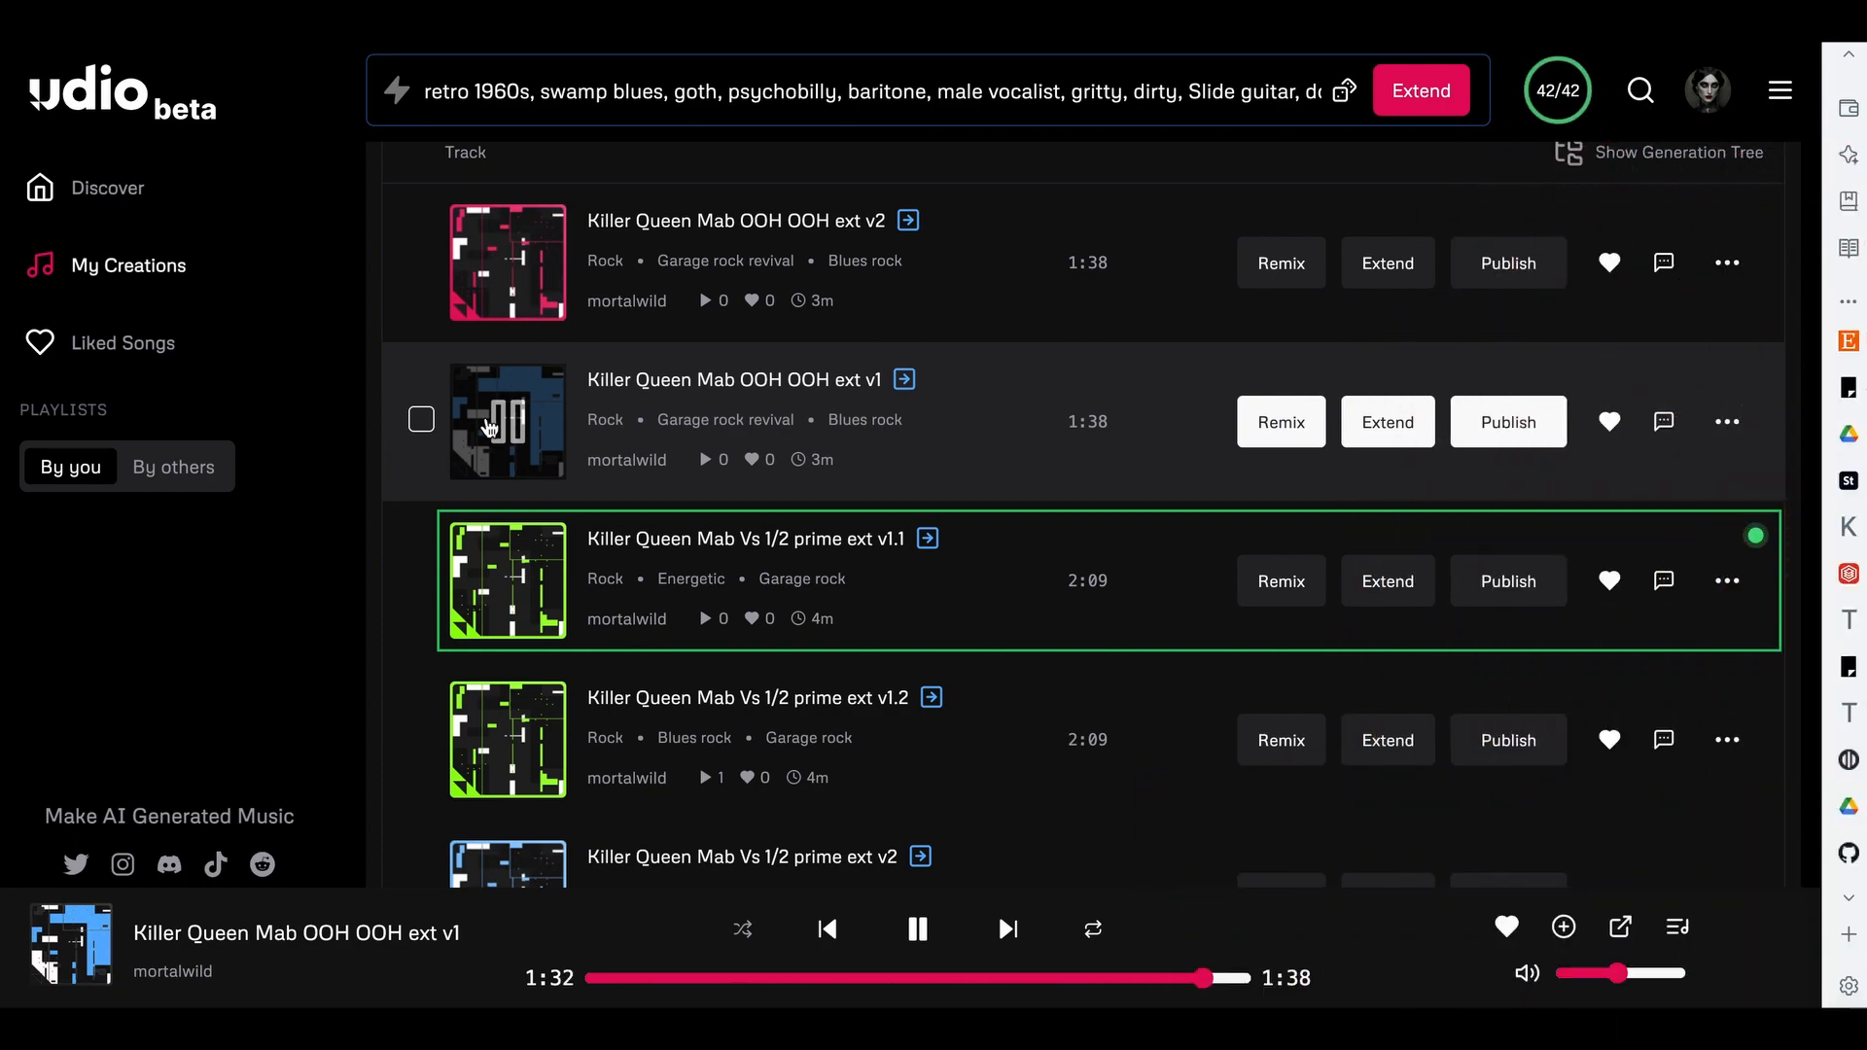
pyautogui.click(496, 424)
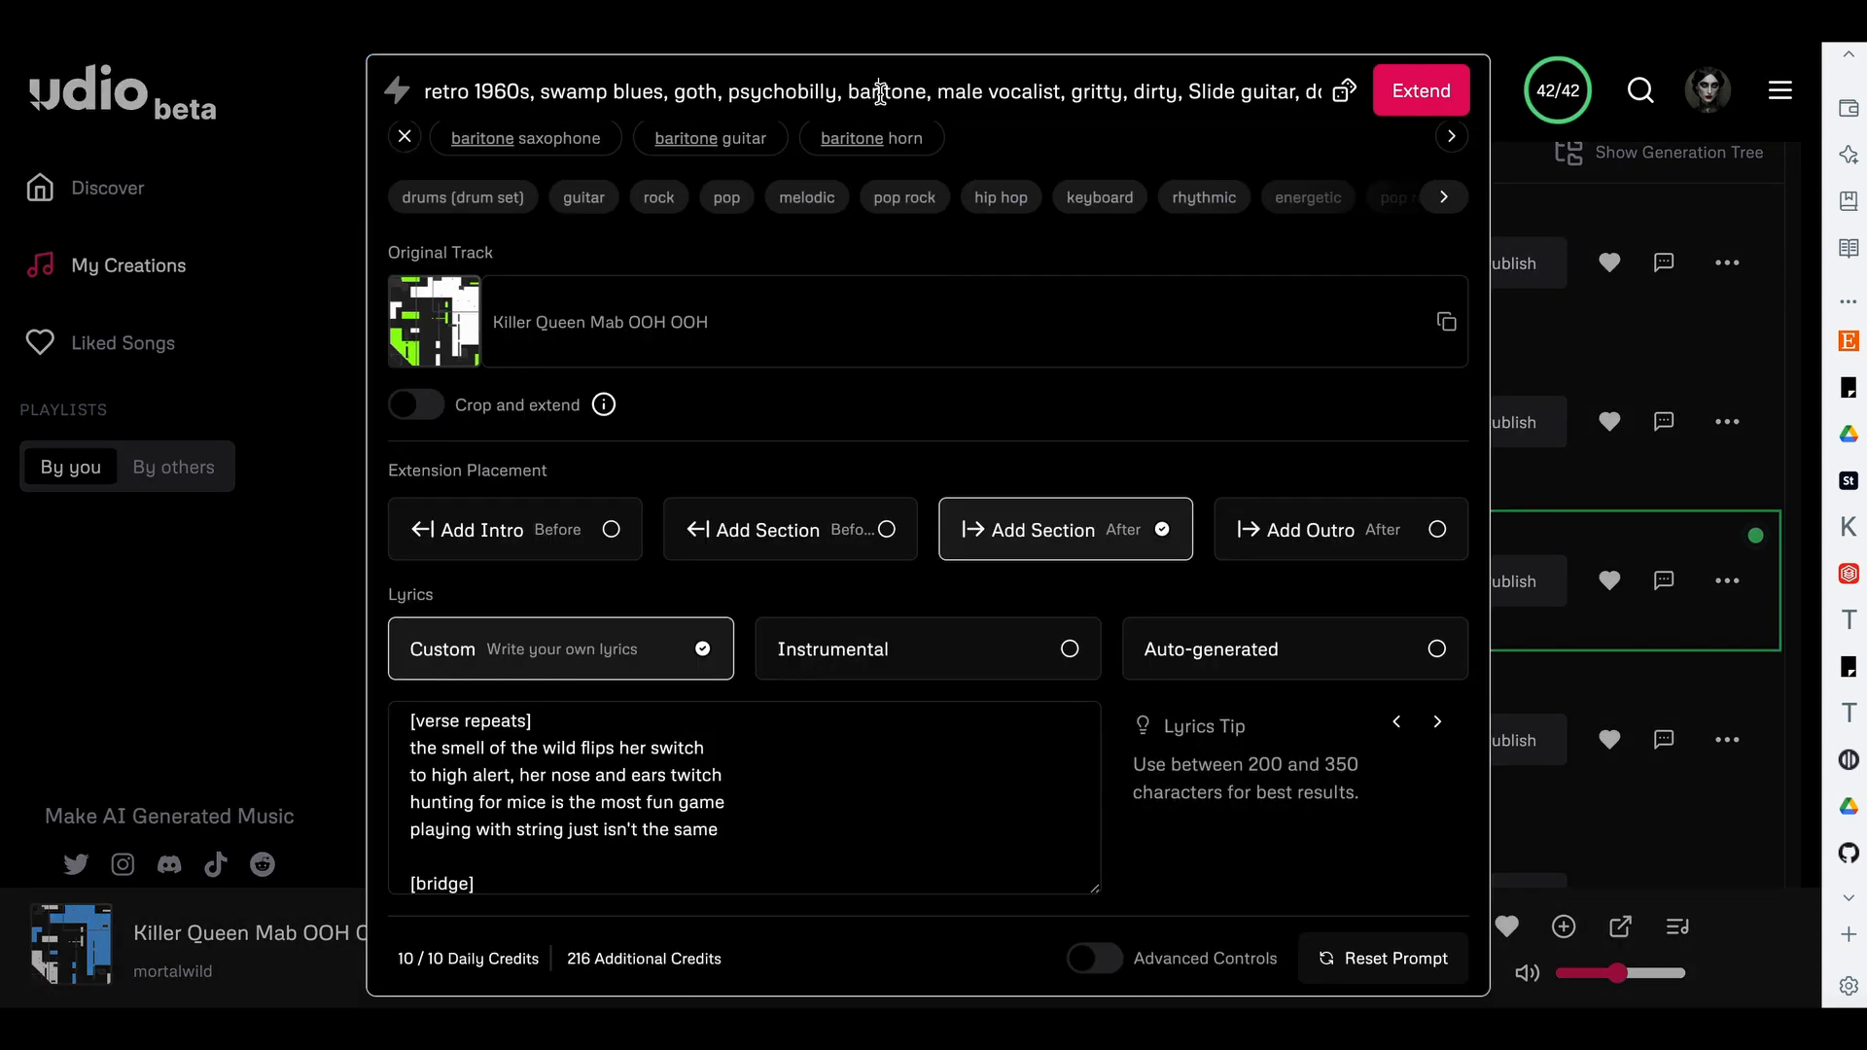
# - Reopen the "Killer Queen Mab OOH OOH" extension settings, add a "grrrrowwww" line above [verse repeats], and generate the extensions
pyautogui.click(880, 91)
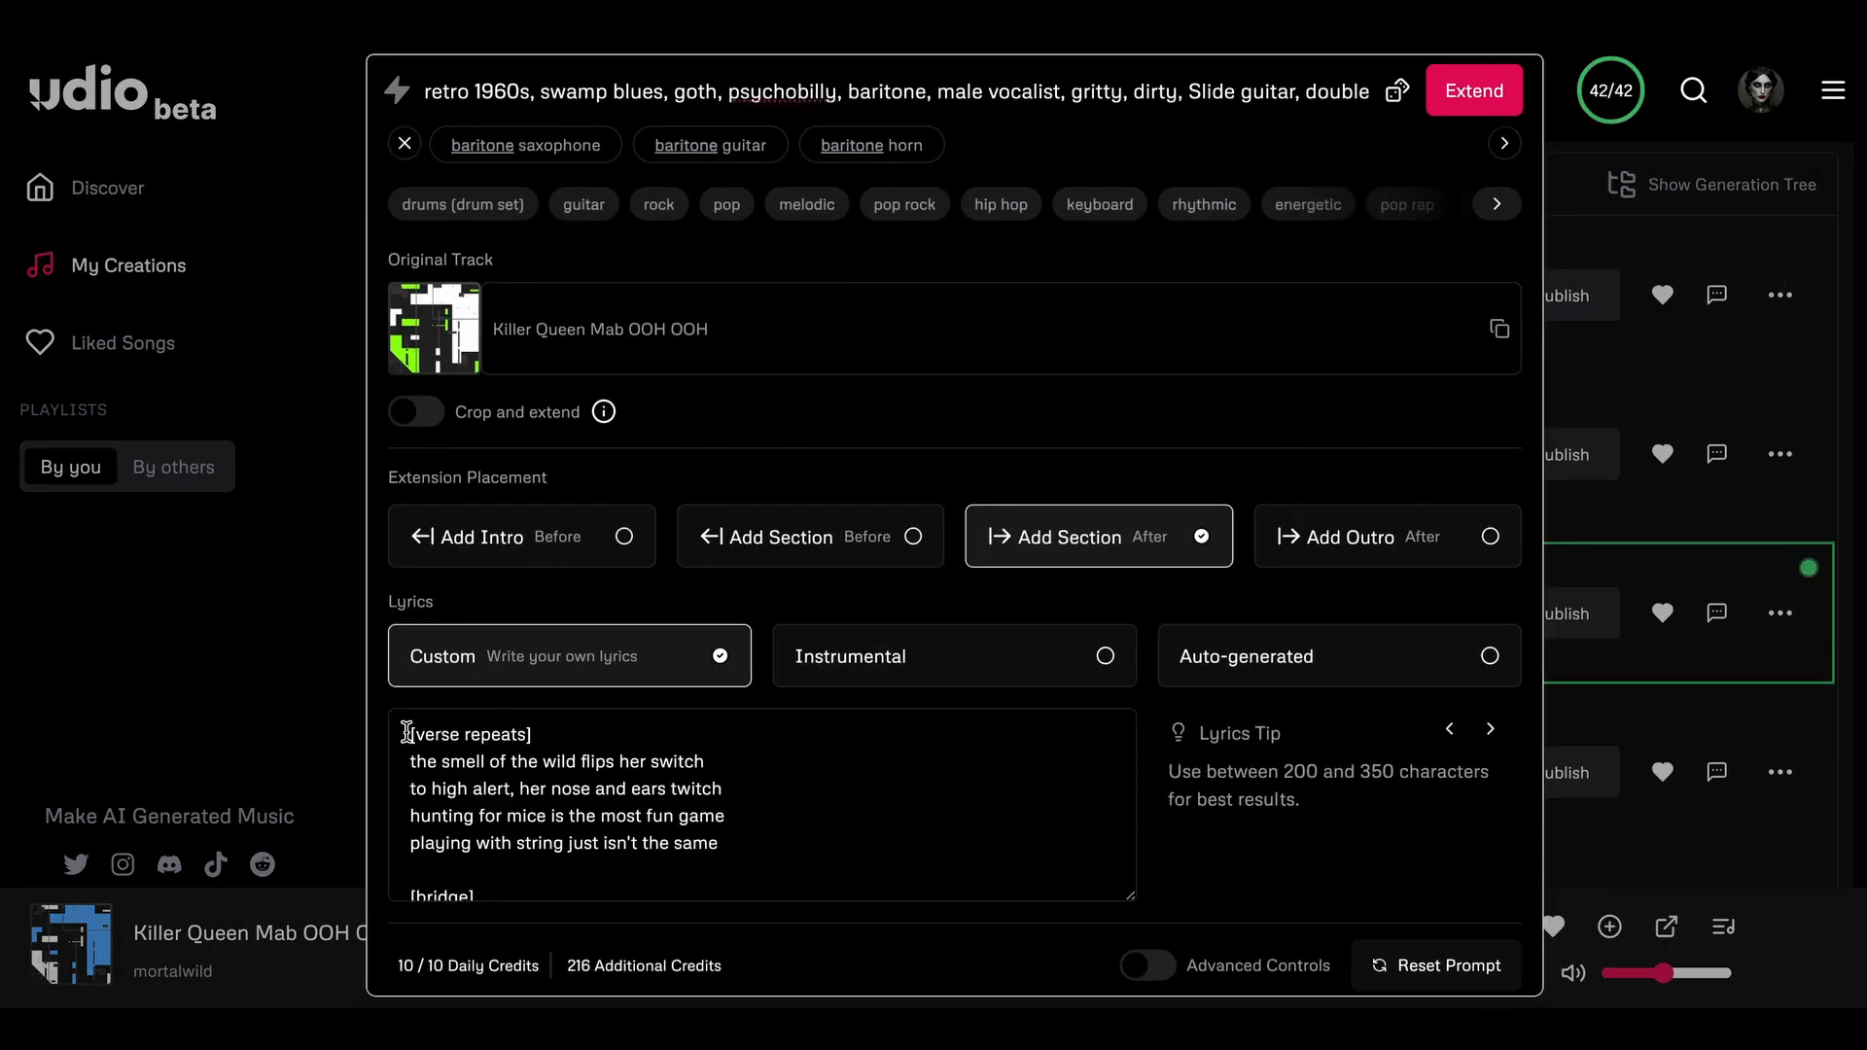
pyautogui.click(405, 727)
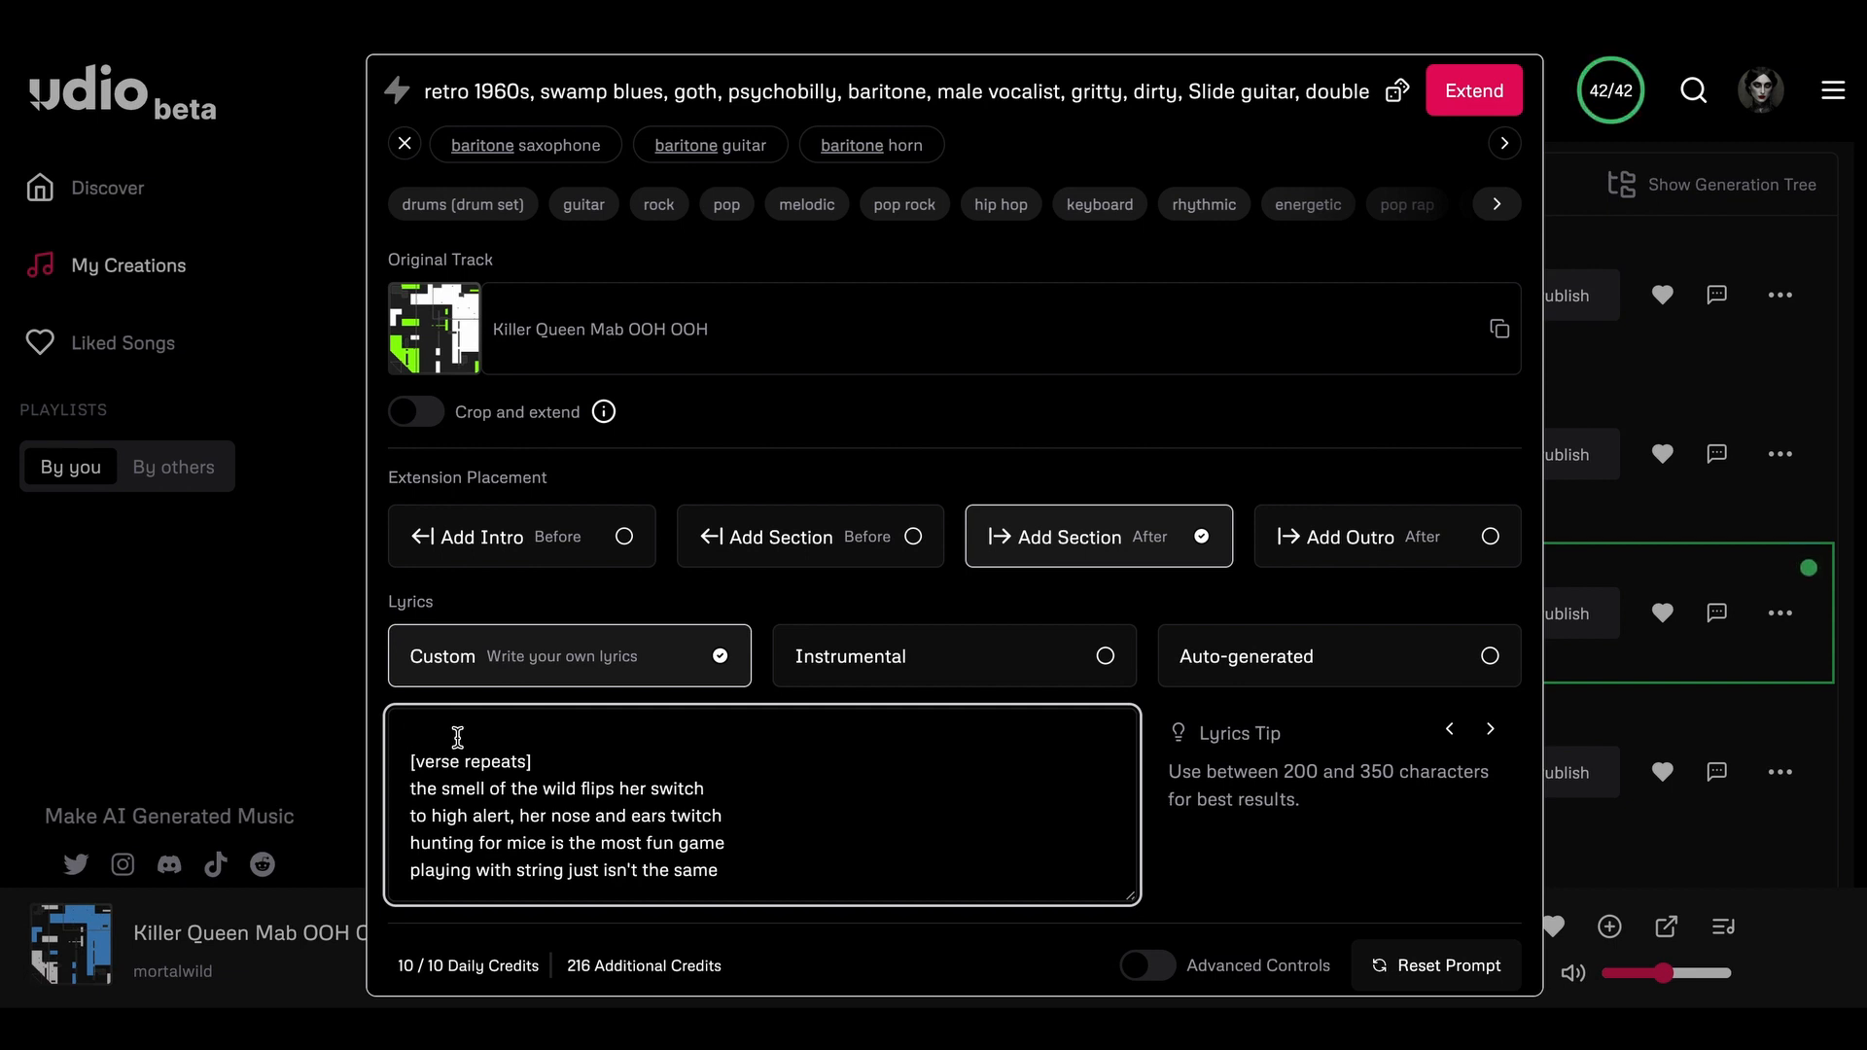
pyautogui.write('grrrrowwww')
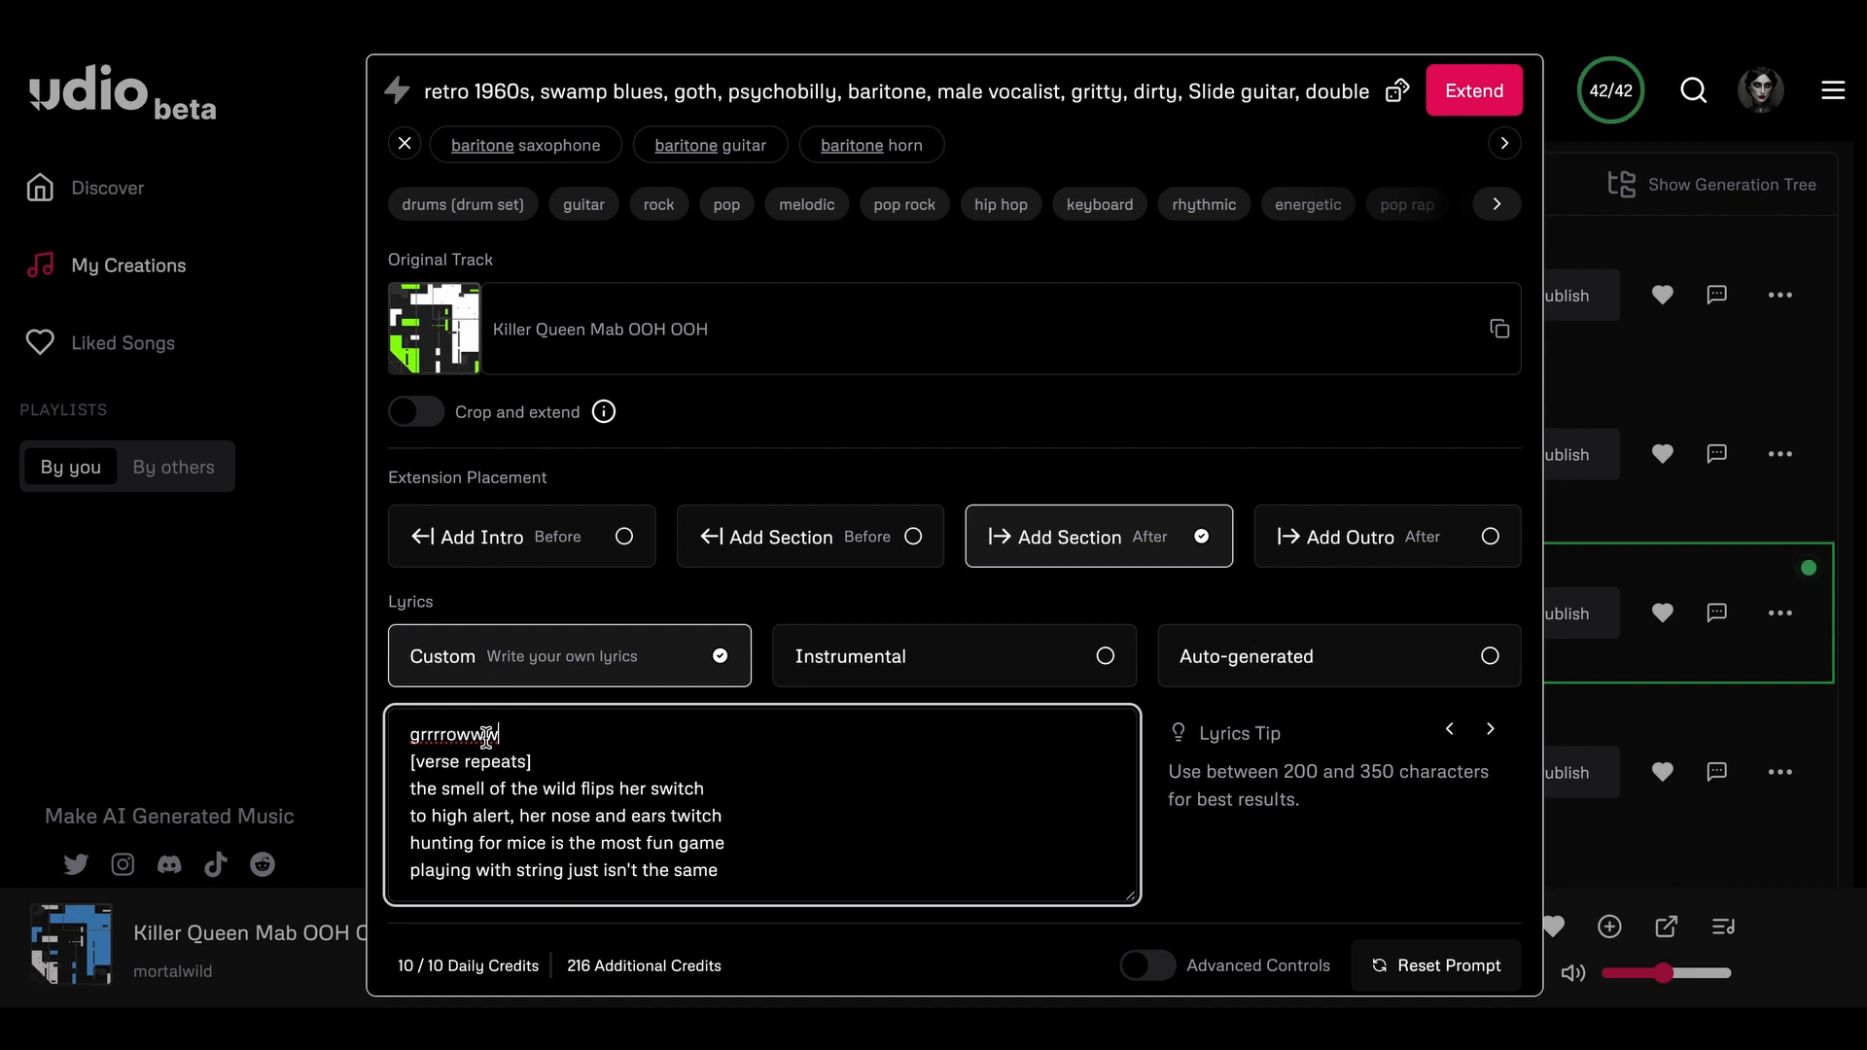
pyautogui.press('Return')
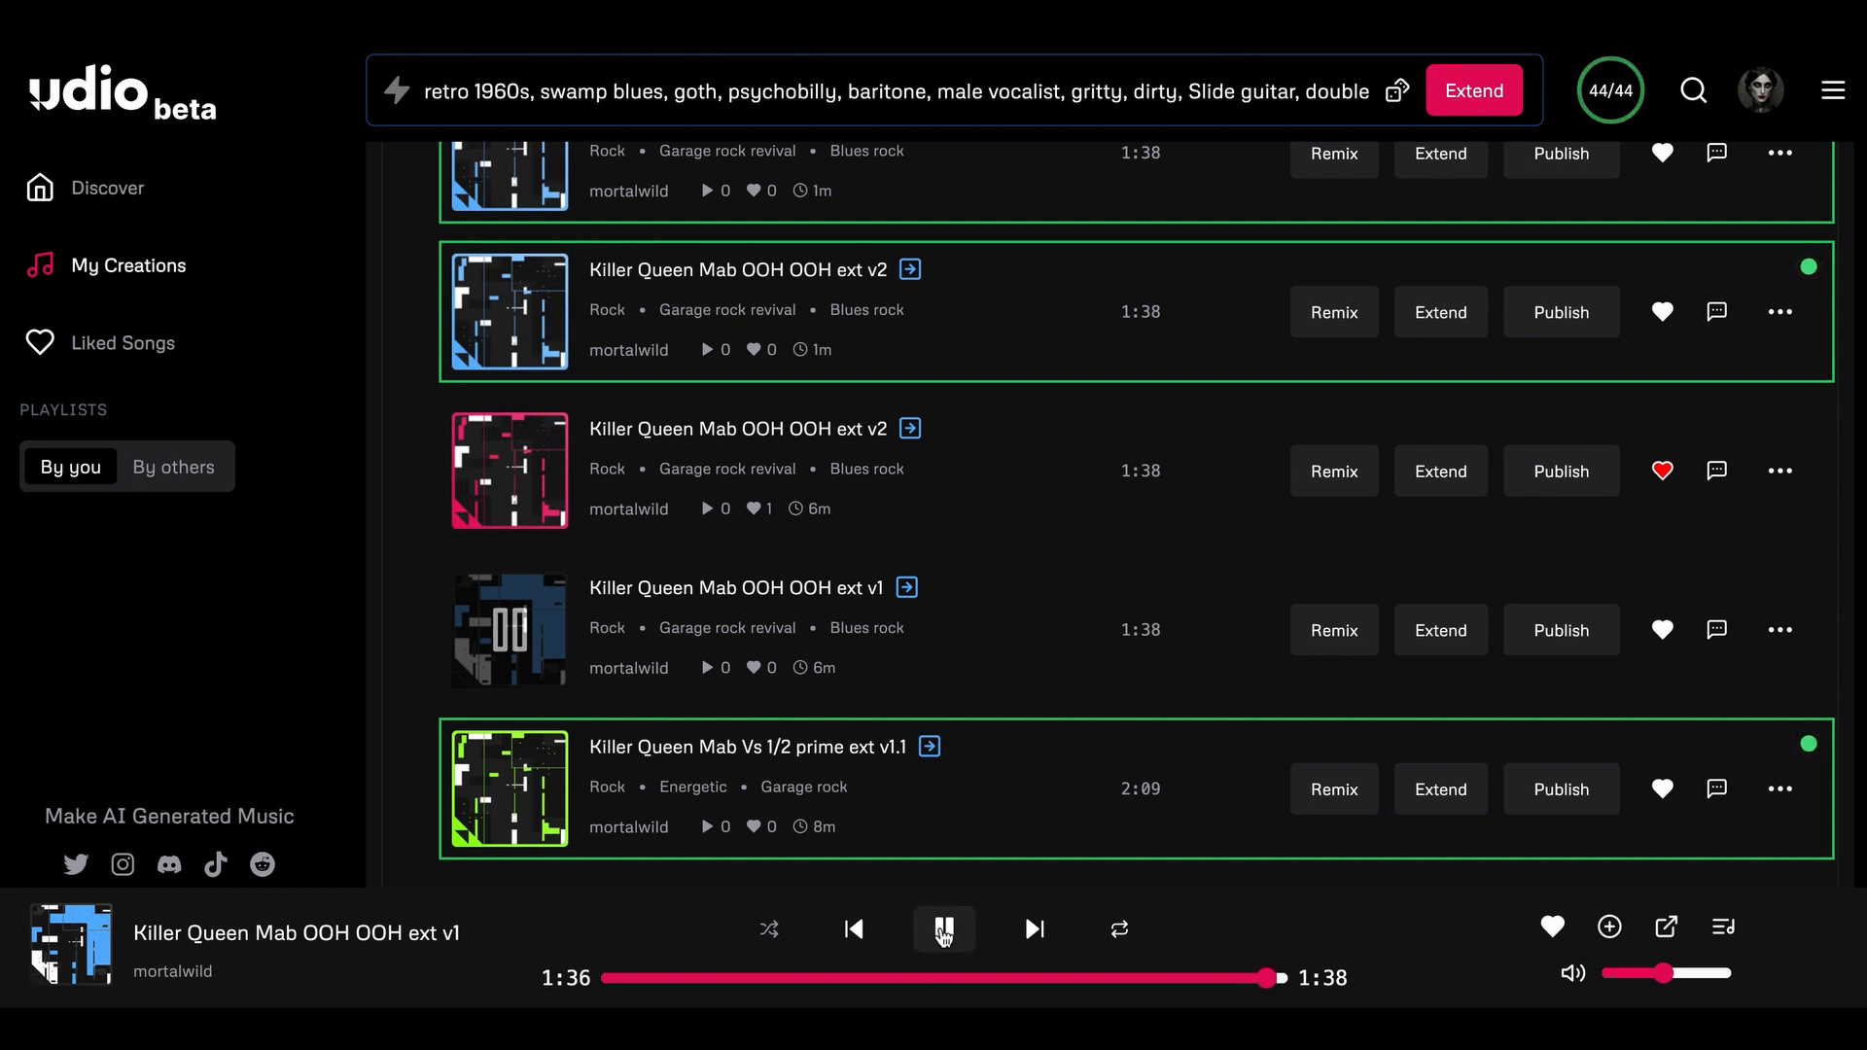
# - Stop the old "Killer Queen Mab OOH OOH ext v1" and listen to the newly generated OOH OOH extensions to compare them
pyautogui.click(943, 931)
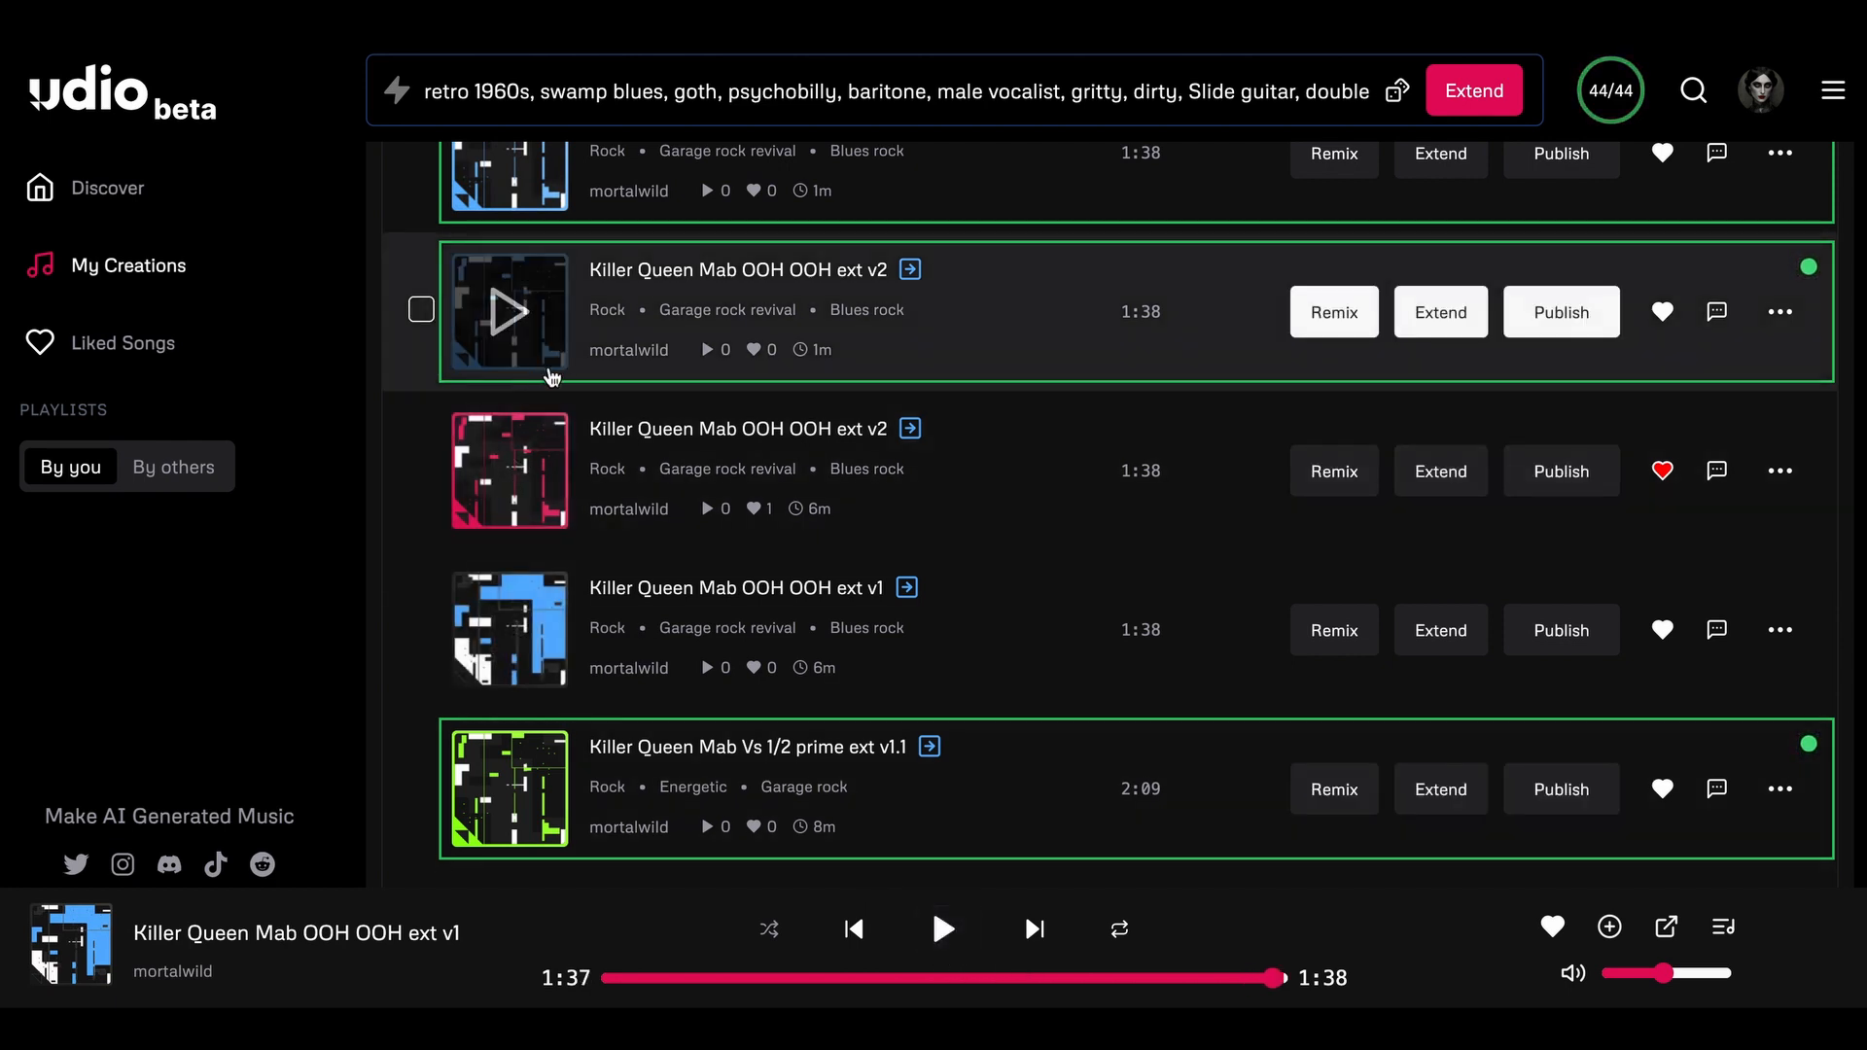
pyautogui.scroll(2, 552, 378)
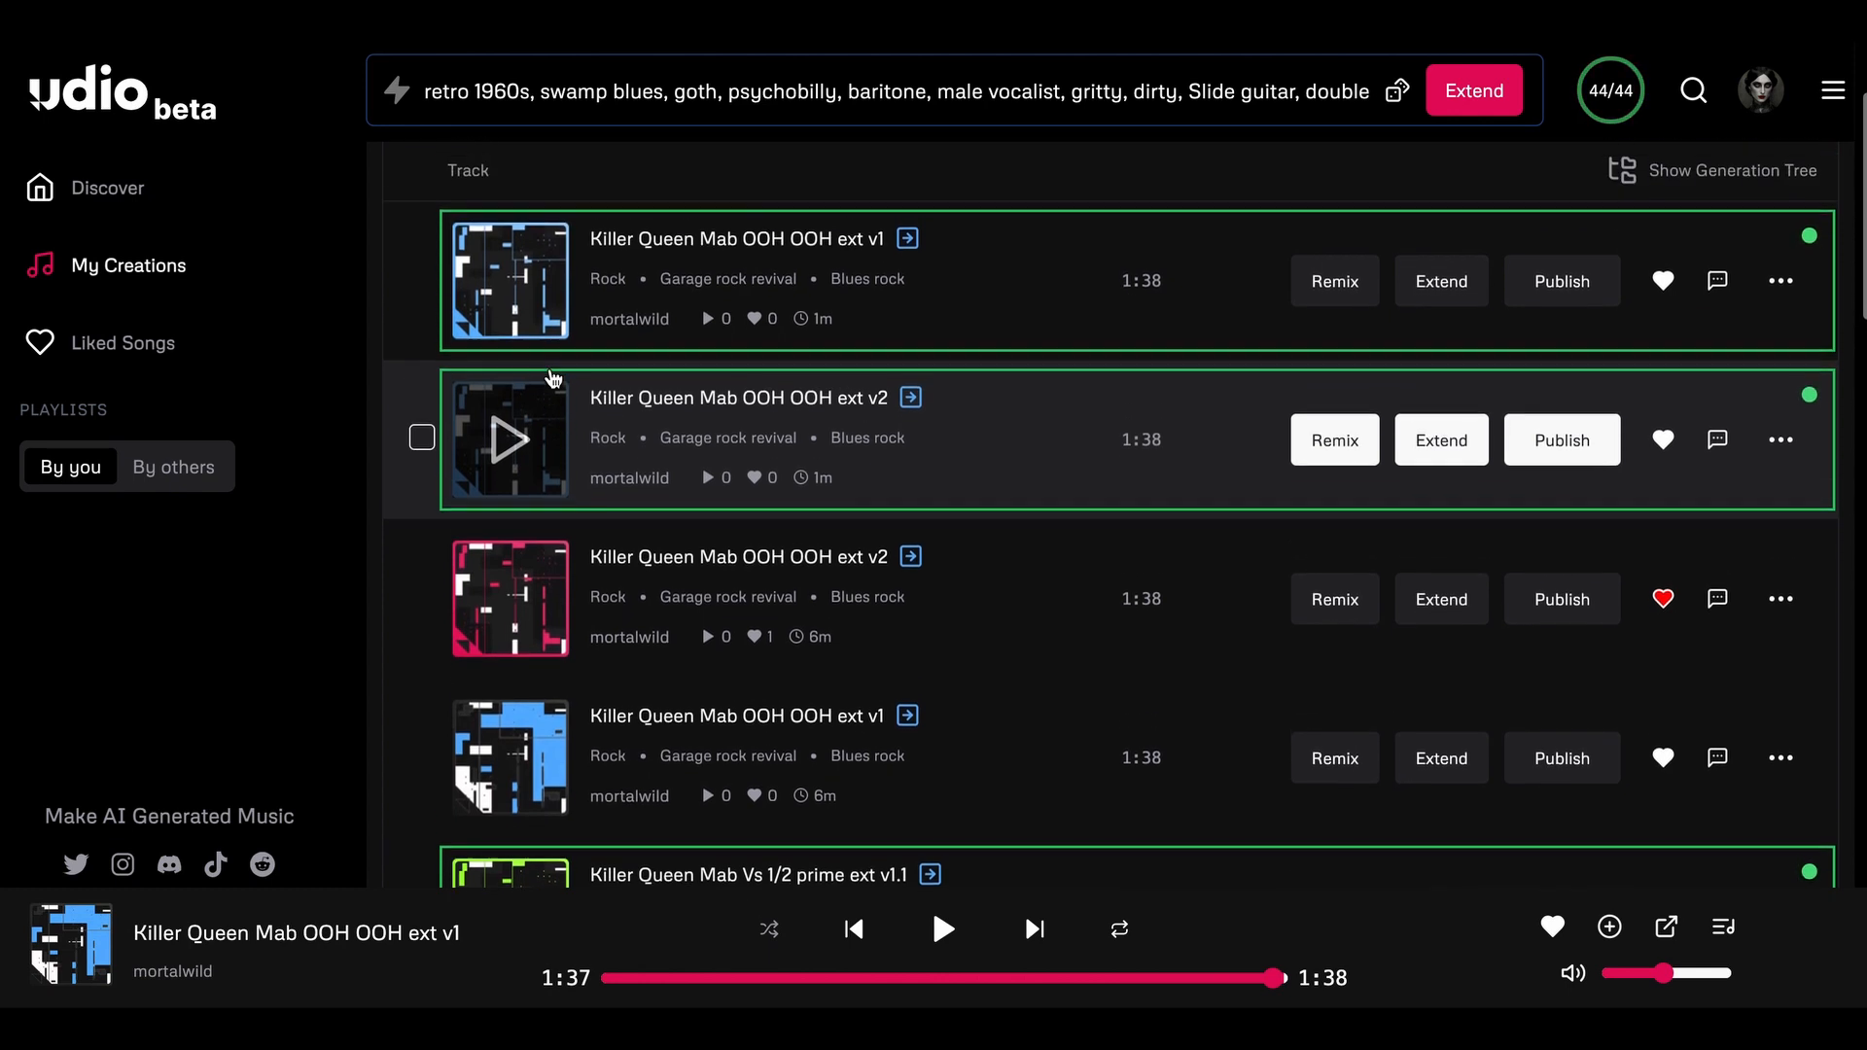
pyautogui.click(551, 381)
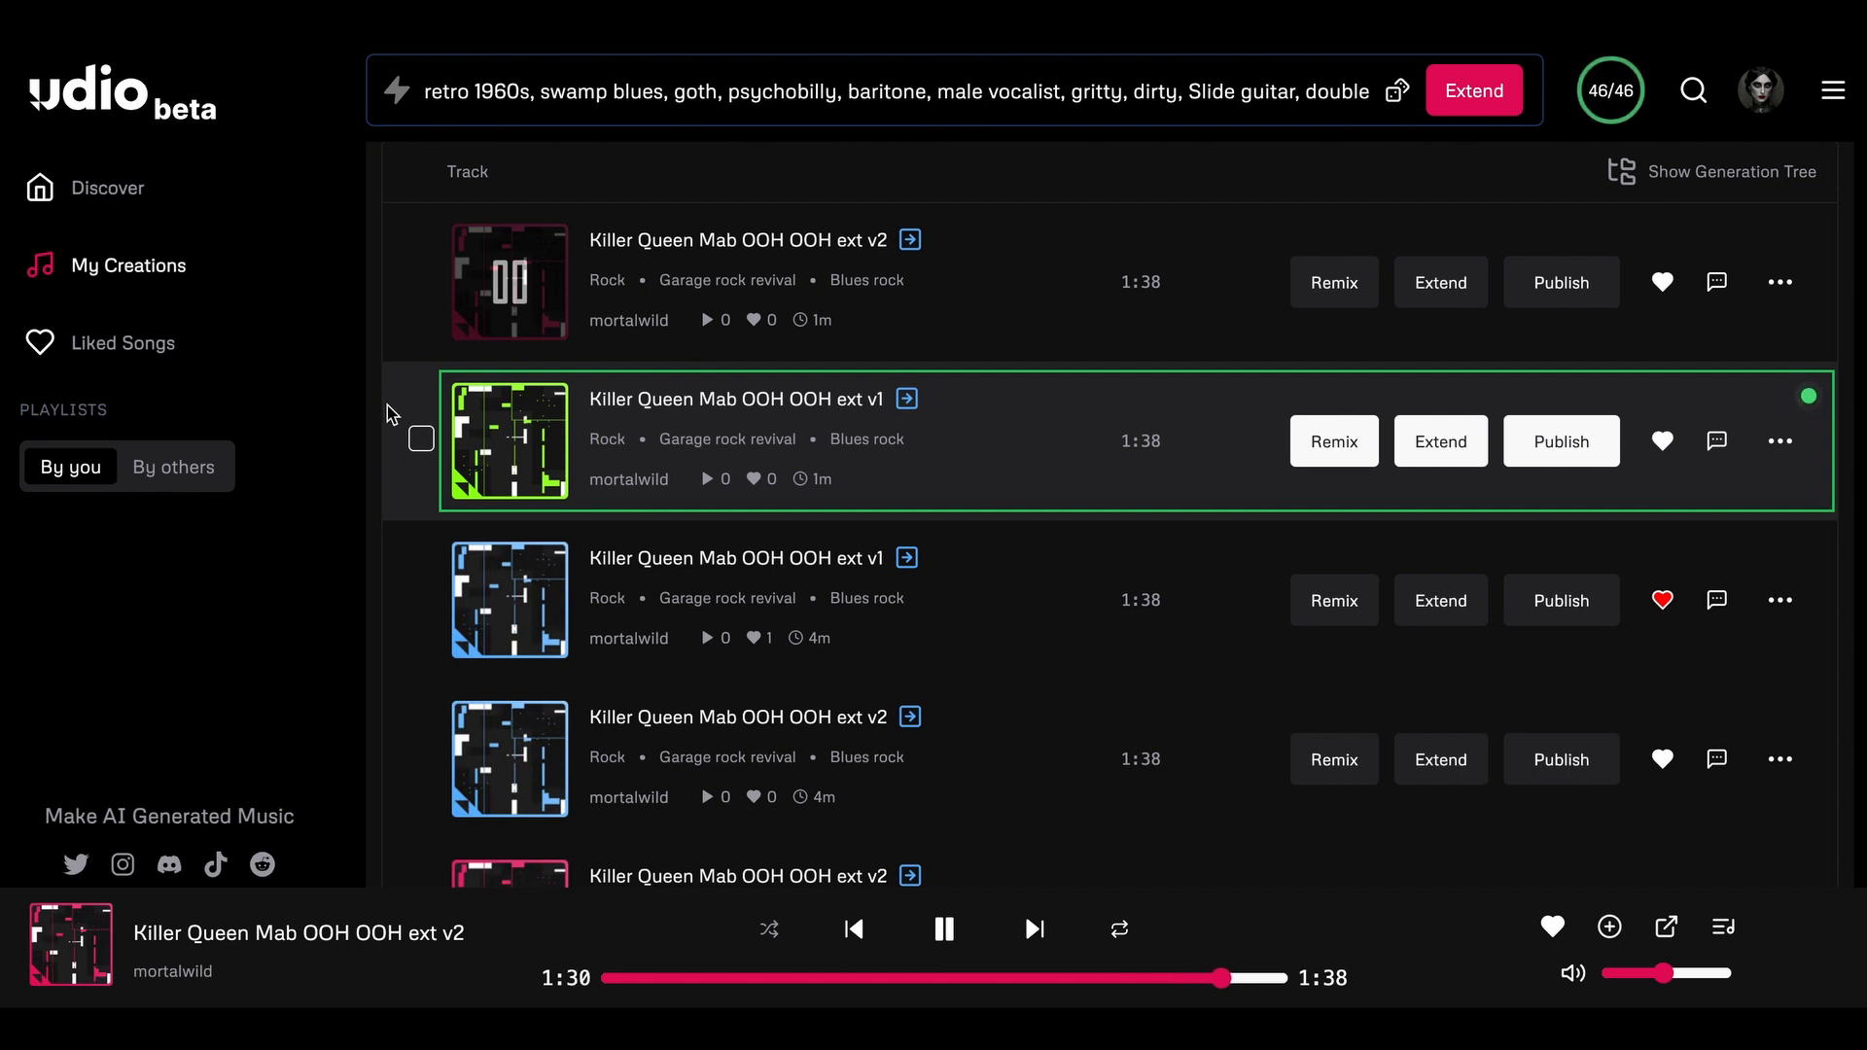
pyautogui.click(390, 401)
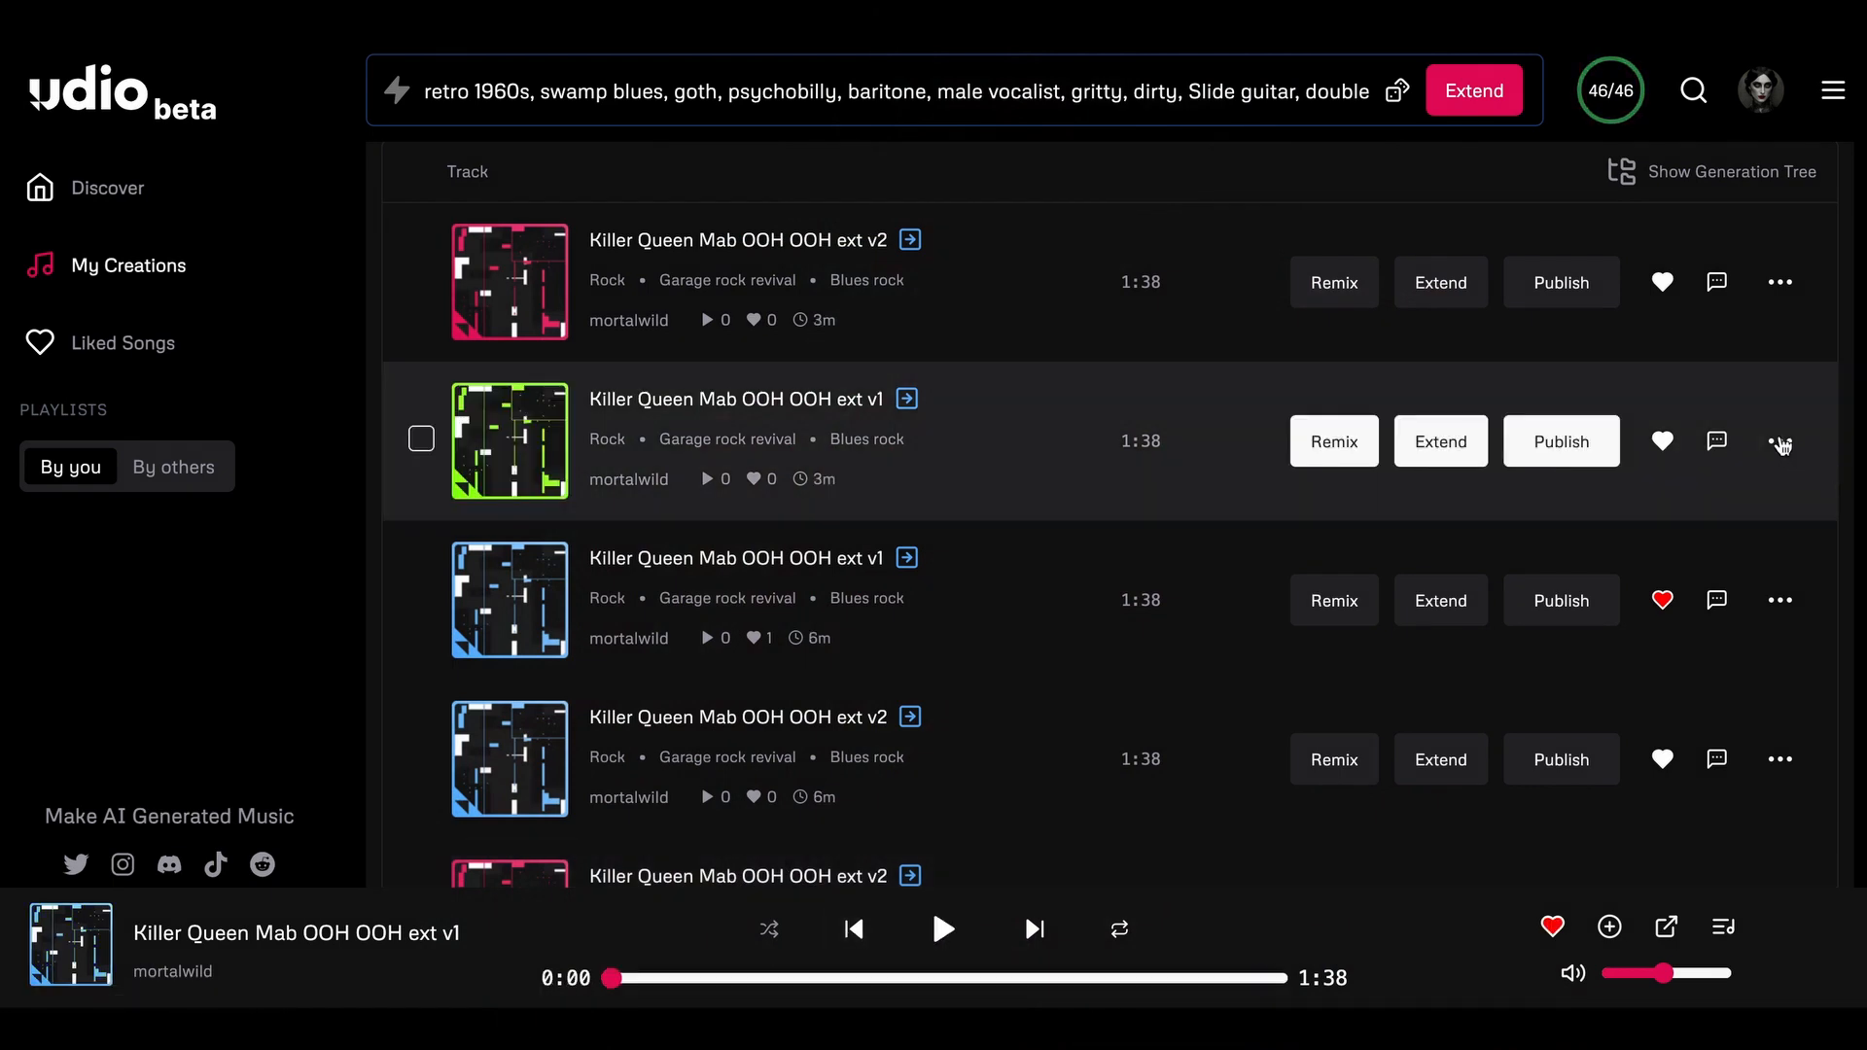
# - Delete the unliked "Killer Queen Mab OOH OOH ext v1" with the green cover
pyautogui.click(1783, 444)
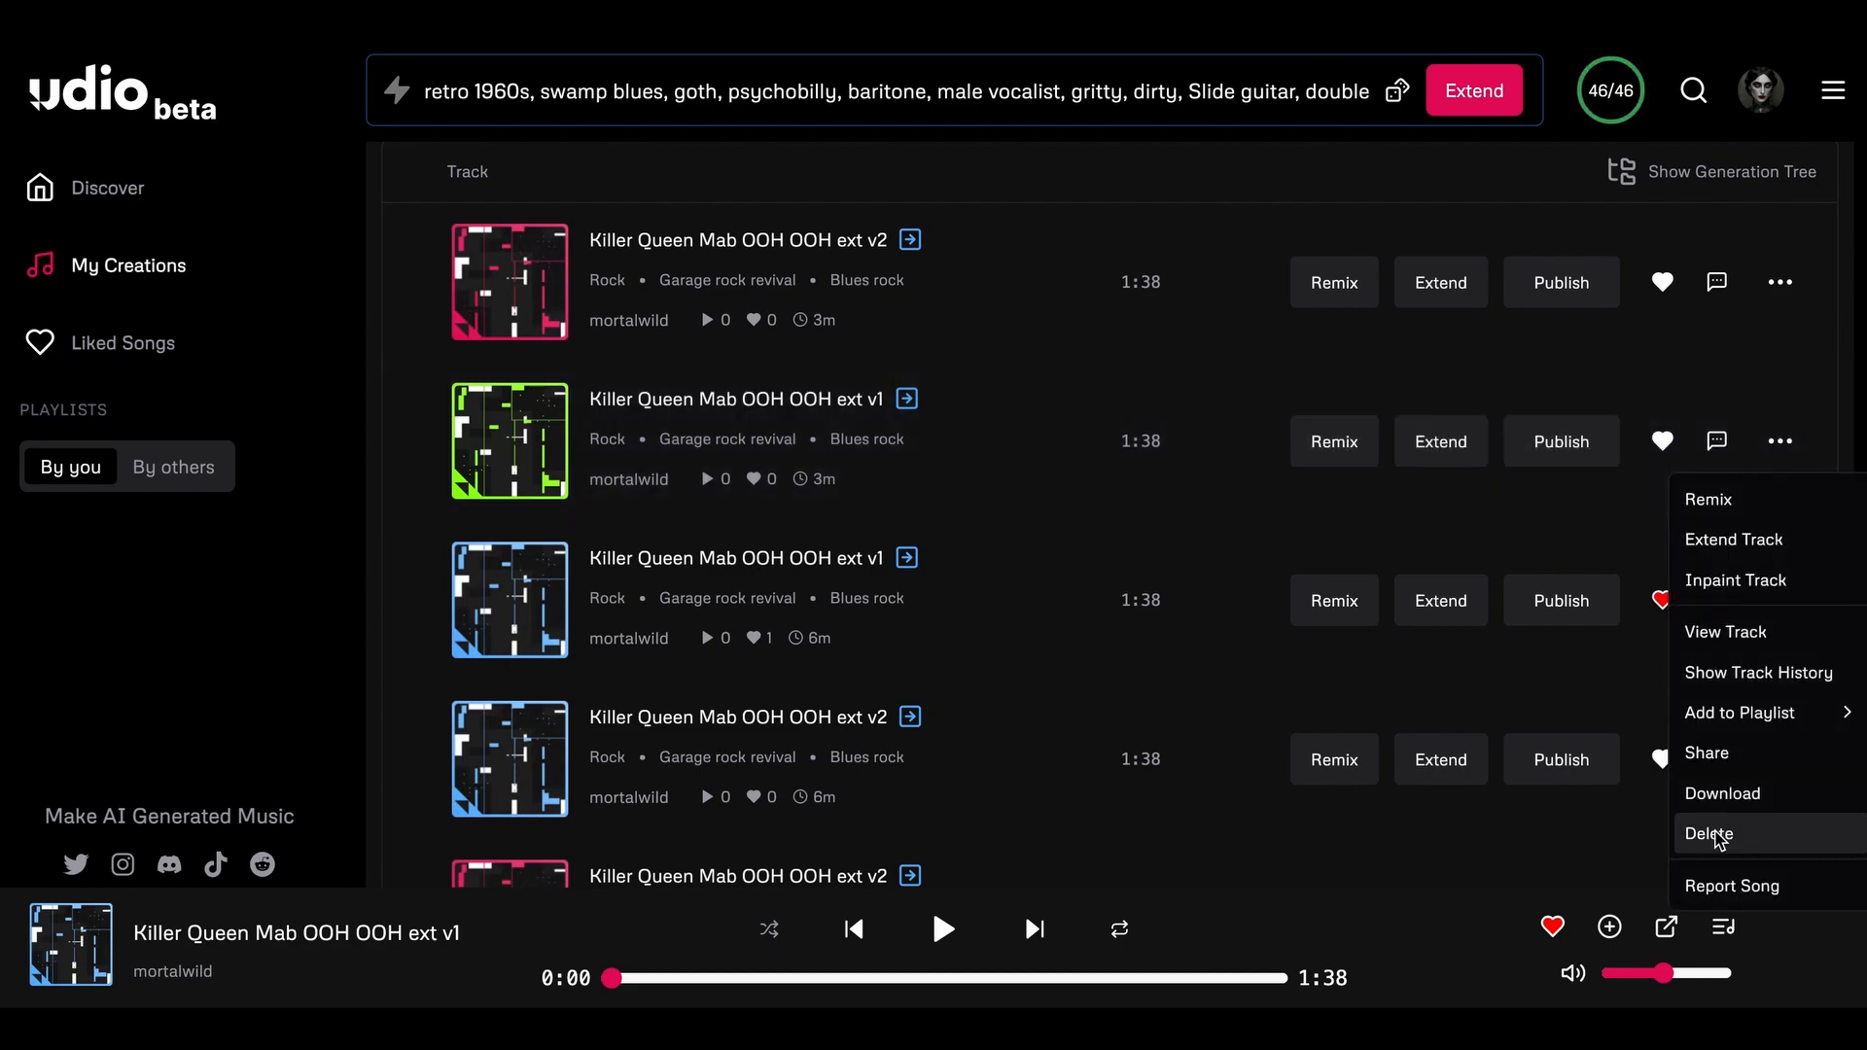
pyautogui.click(1713, 836)
pyautogui.click(1188, 570)
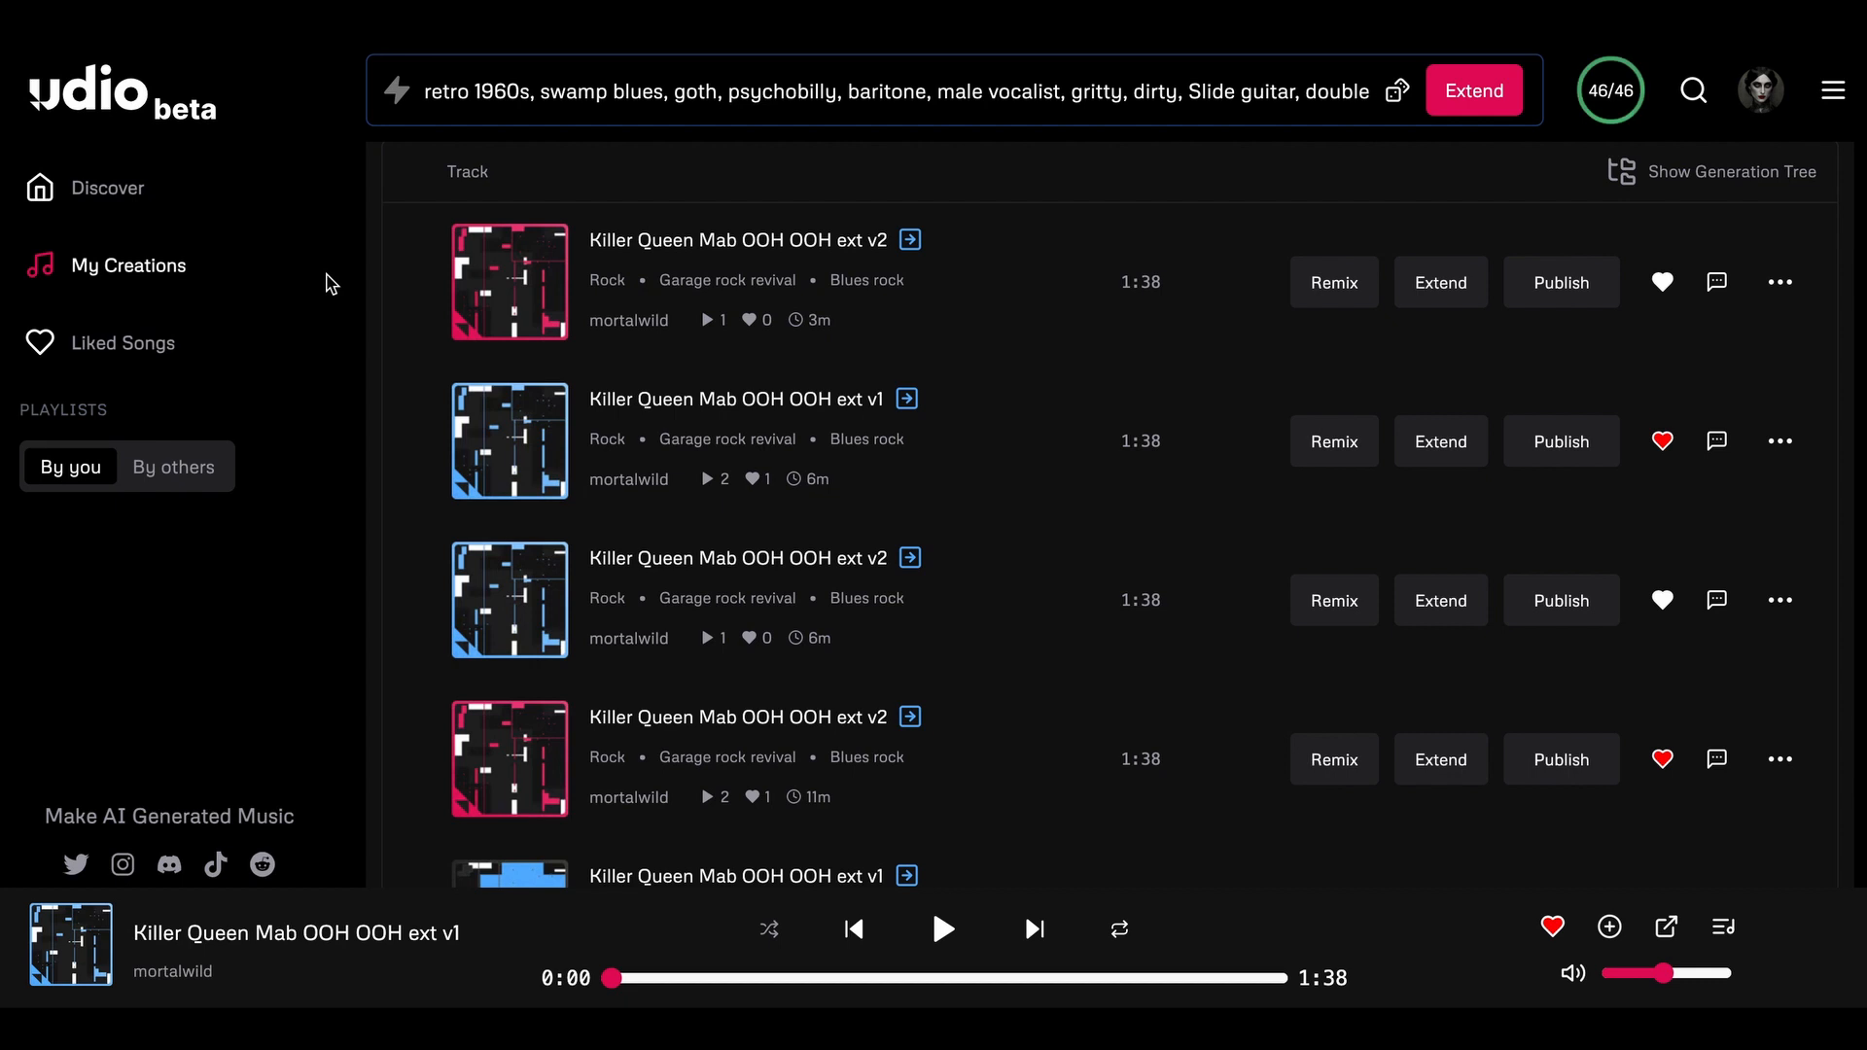
# - Listen to the ending of the liked "Killer Queen Mab OOH OOH ext v1" and extend it with the four garden-scene lines under a [bridge] tag
pyautogui.moveTo(1060, 978); pyautogui.dragTo(1200, 980)
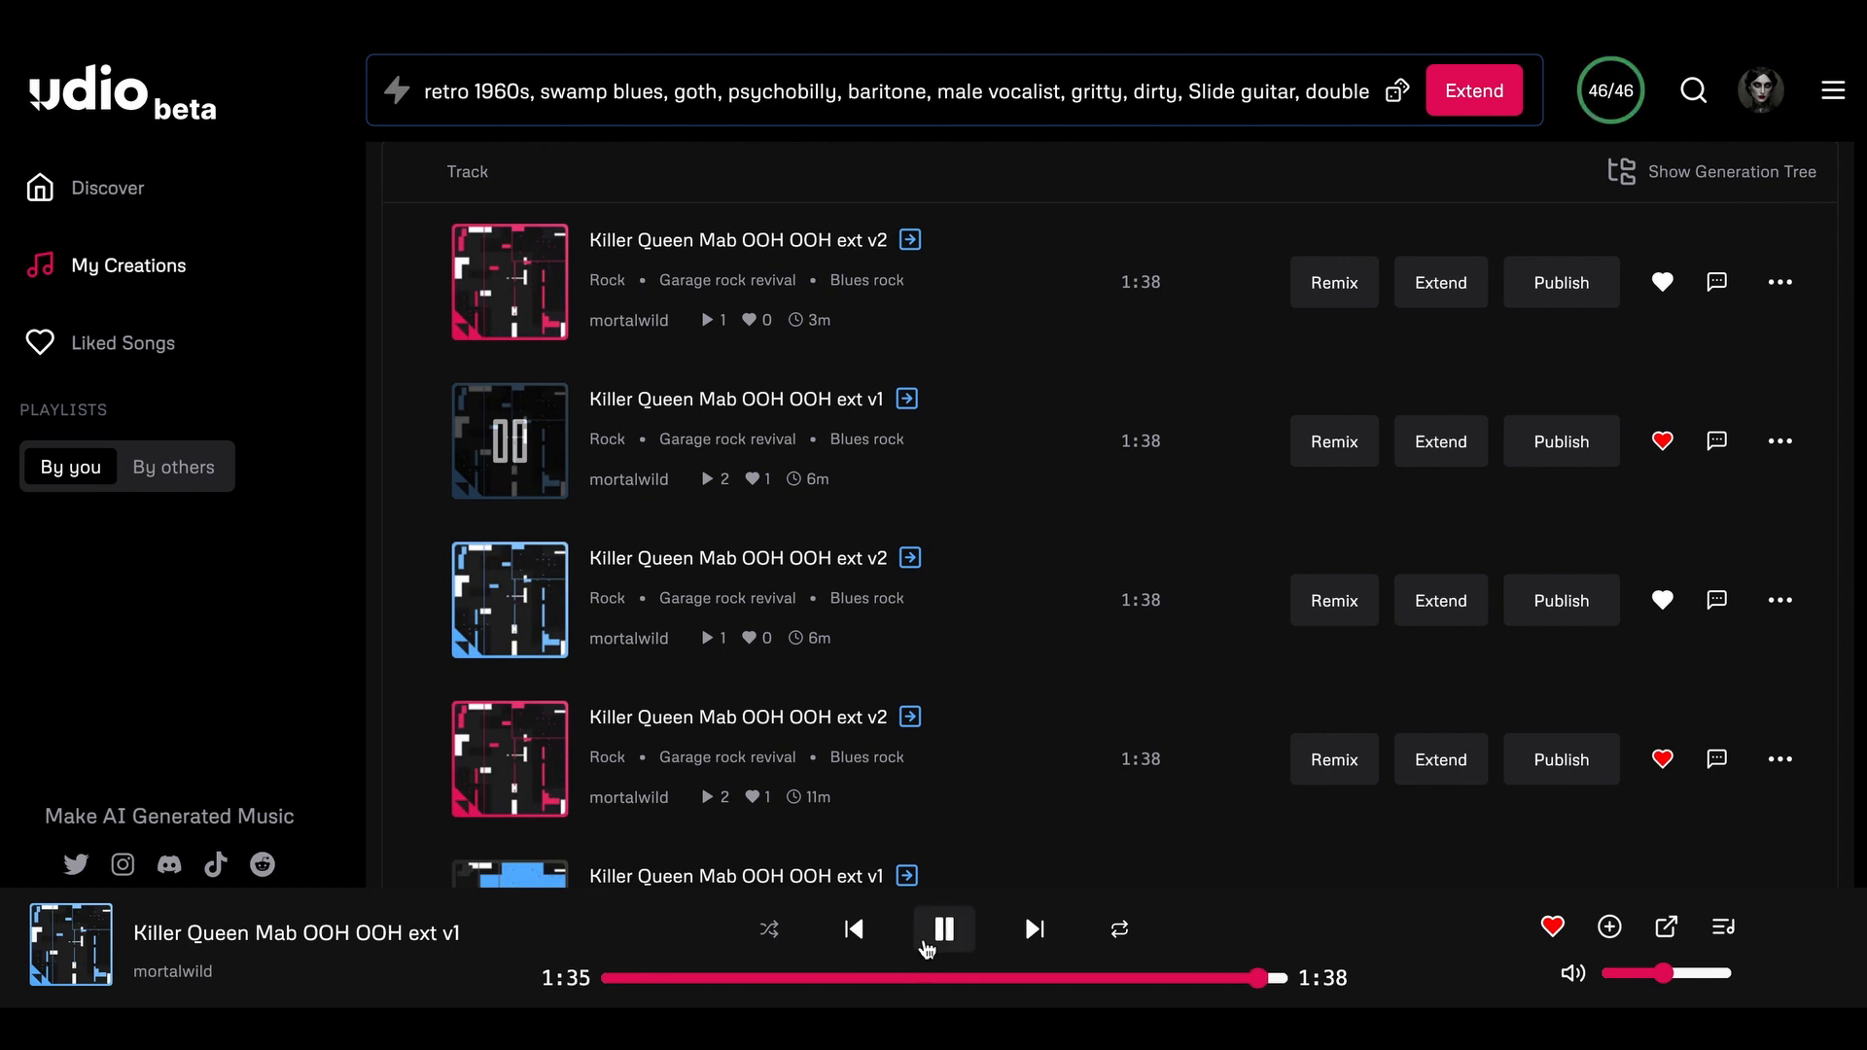
pyautogui.click(942, 931)
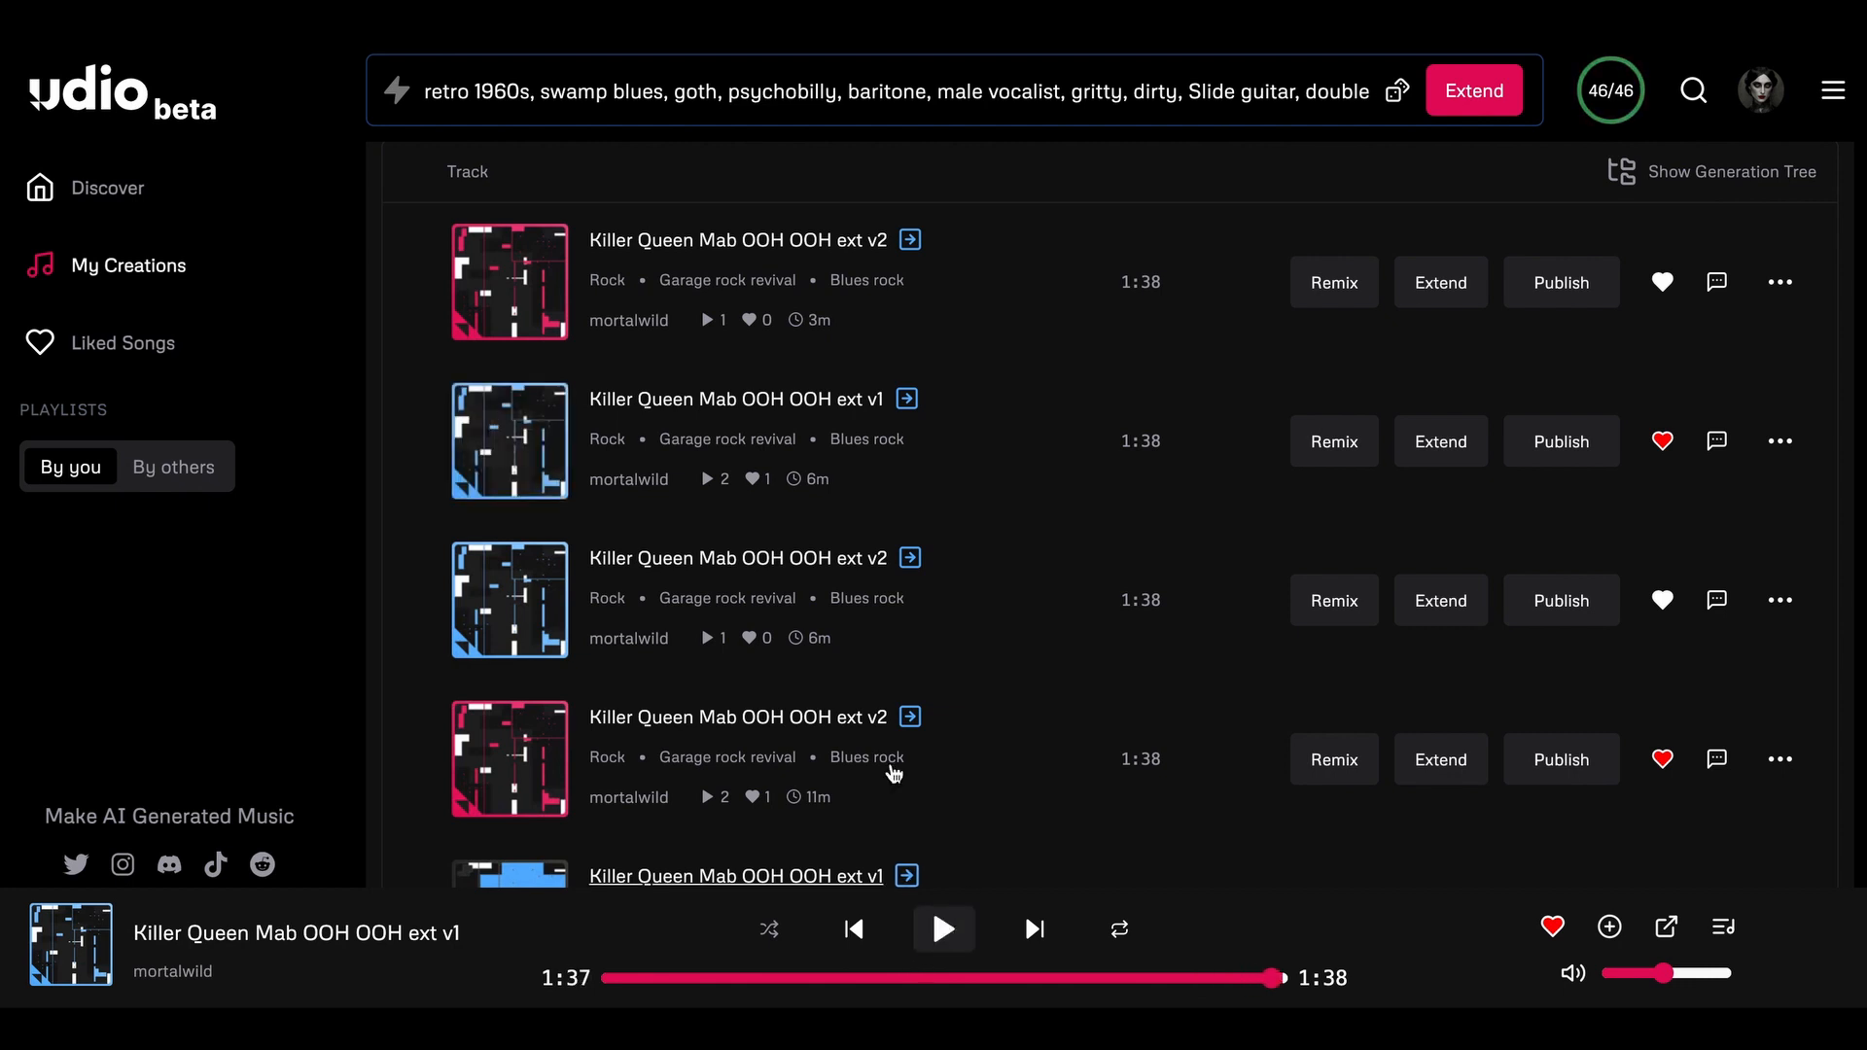
pyautogui.click(1438, 439)
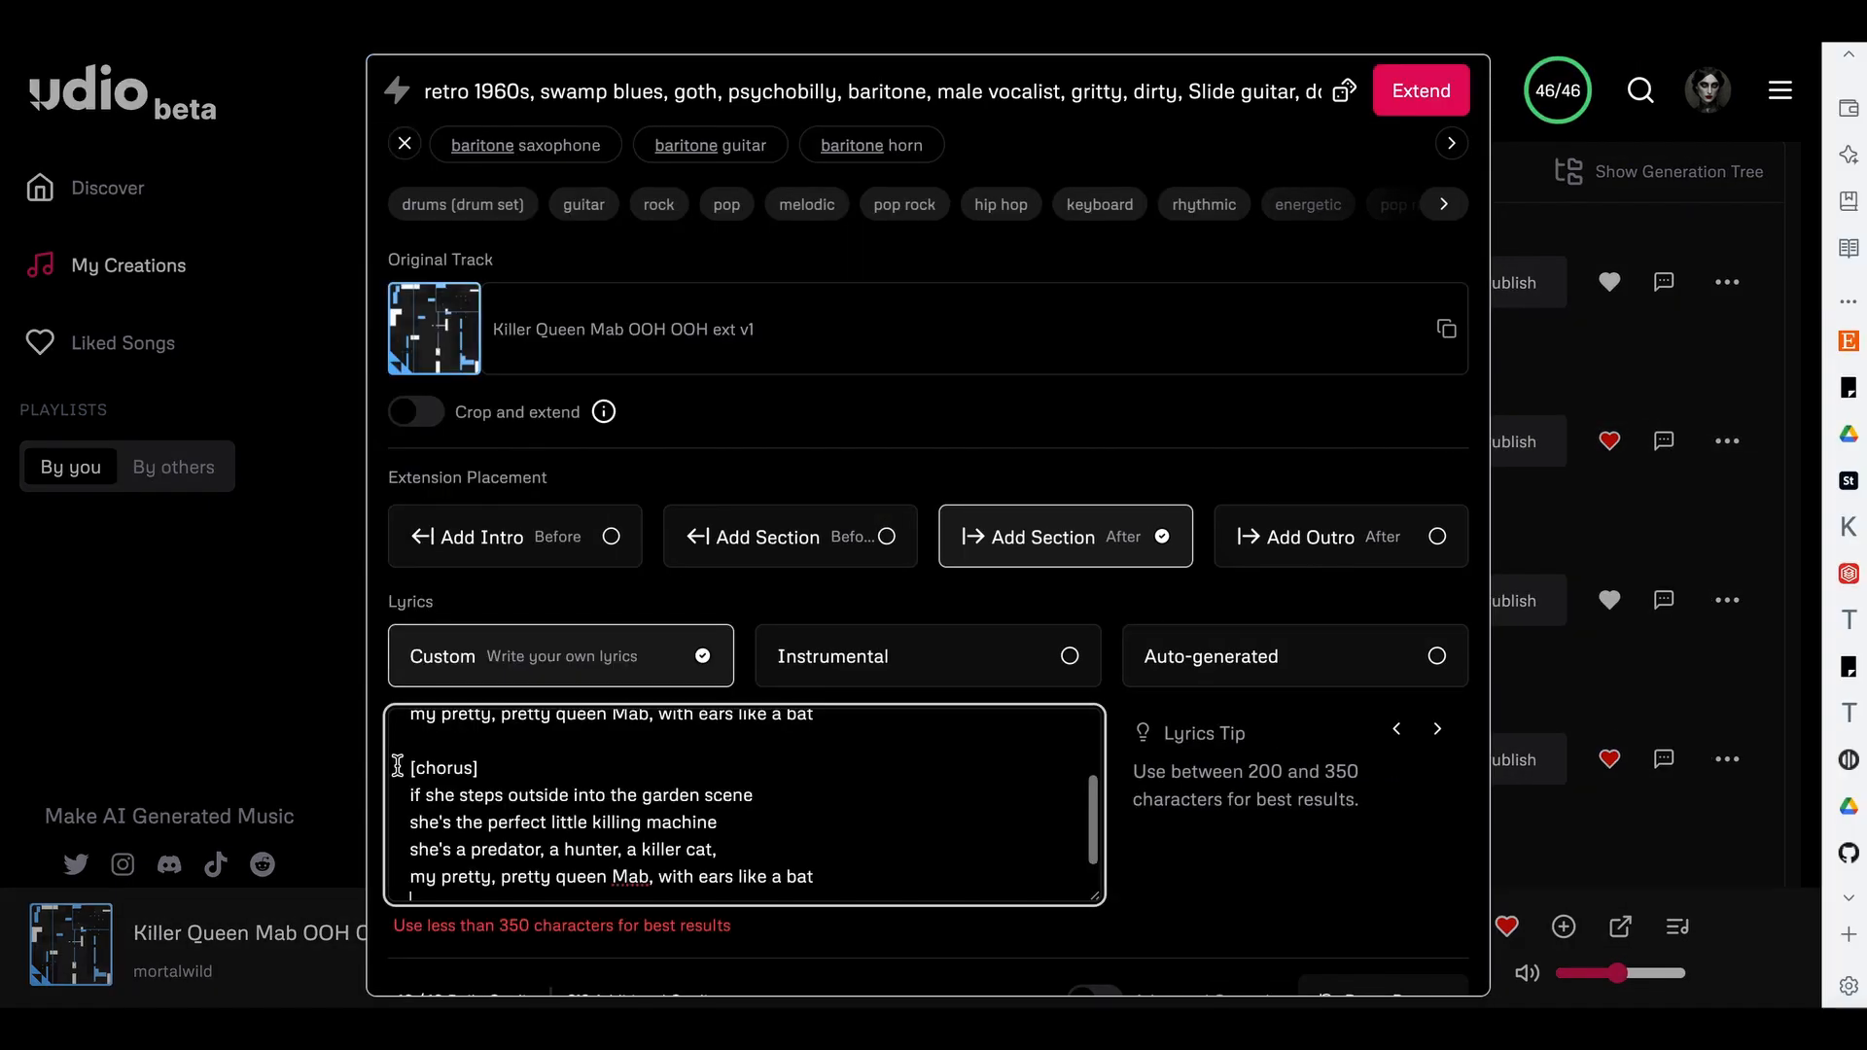
pyautogui.click(399, 768)
pyautogui.hotkey('ctrl', 'a')
pyautogui.write("[bridge] if she steps outside into the garden scene she's the perfect little killing machine she's a predator, a hunter, a killer cat, my pretty, pretty queen Mab, with ears like a bat")
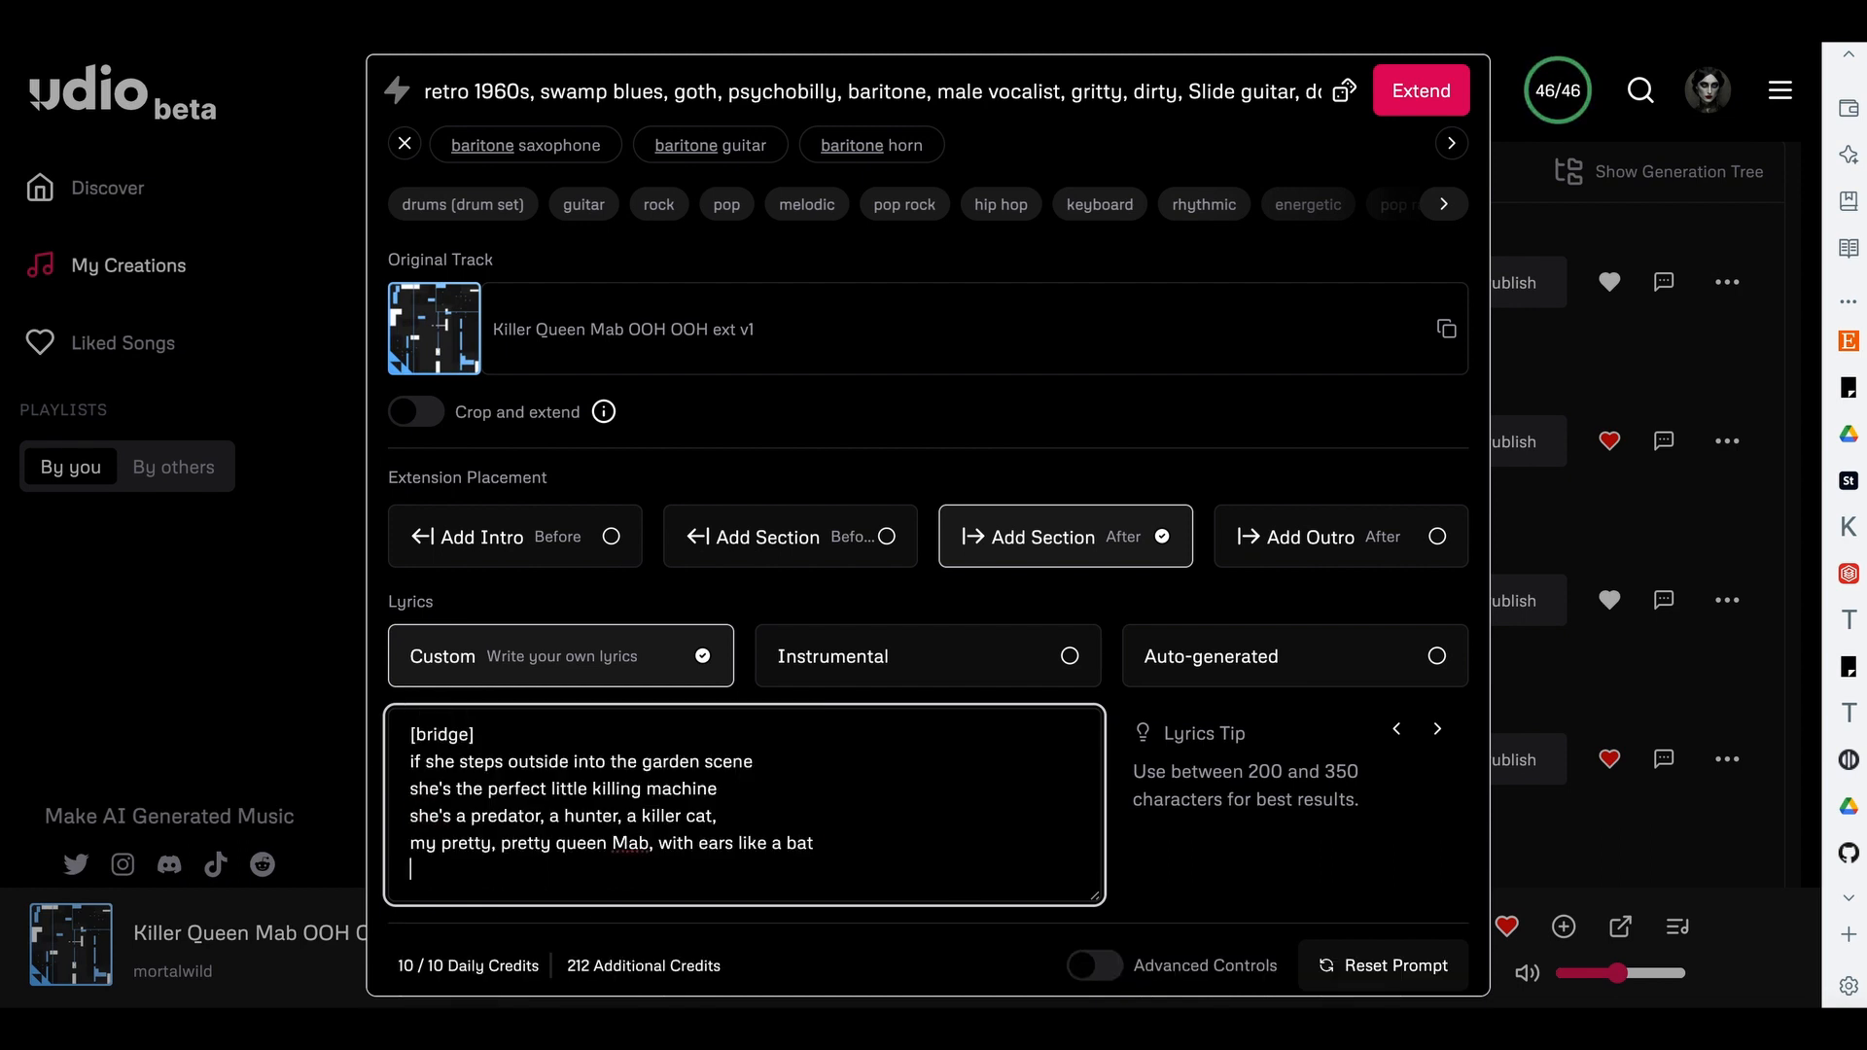
pyautogui.scroll(-1, 963, 894)
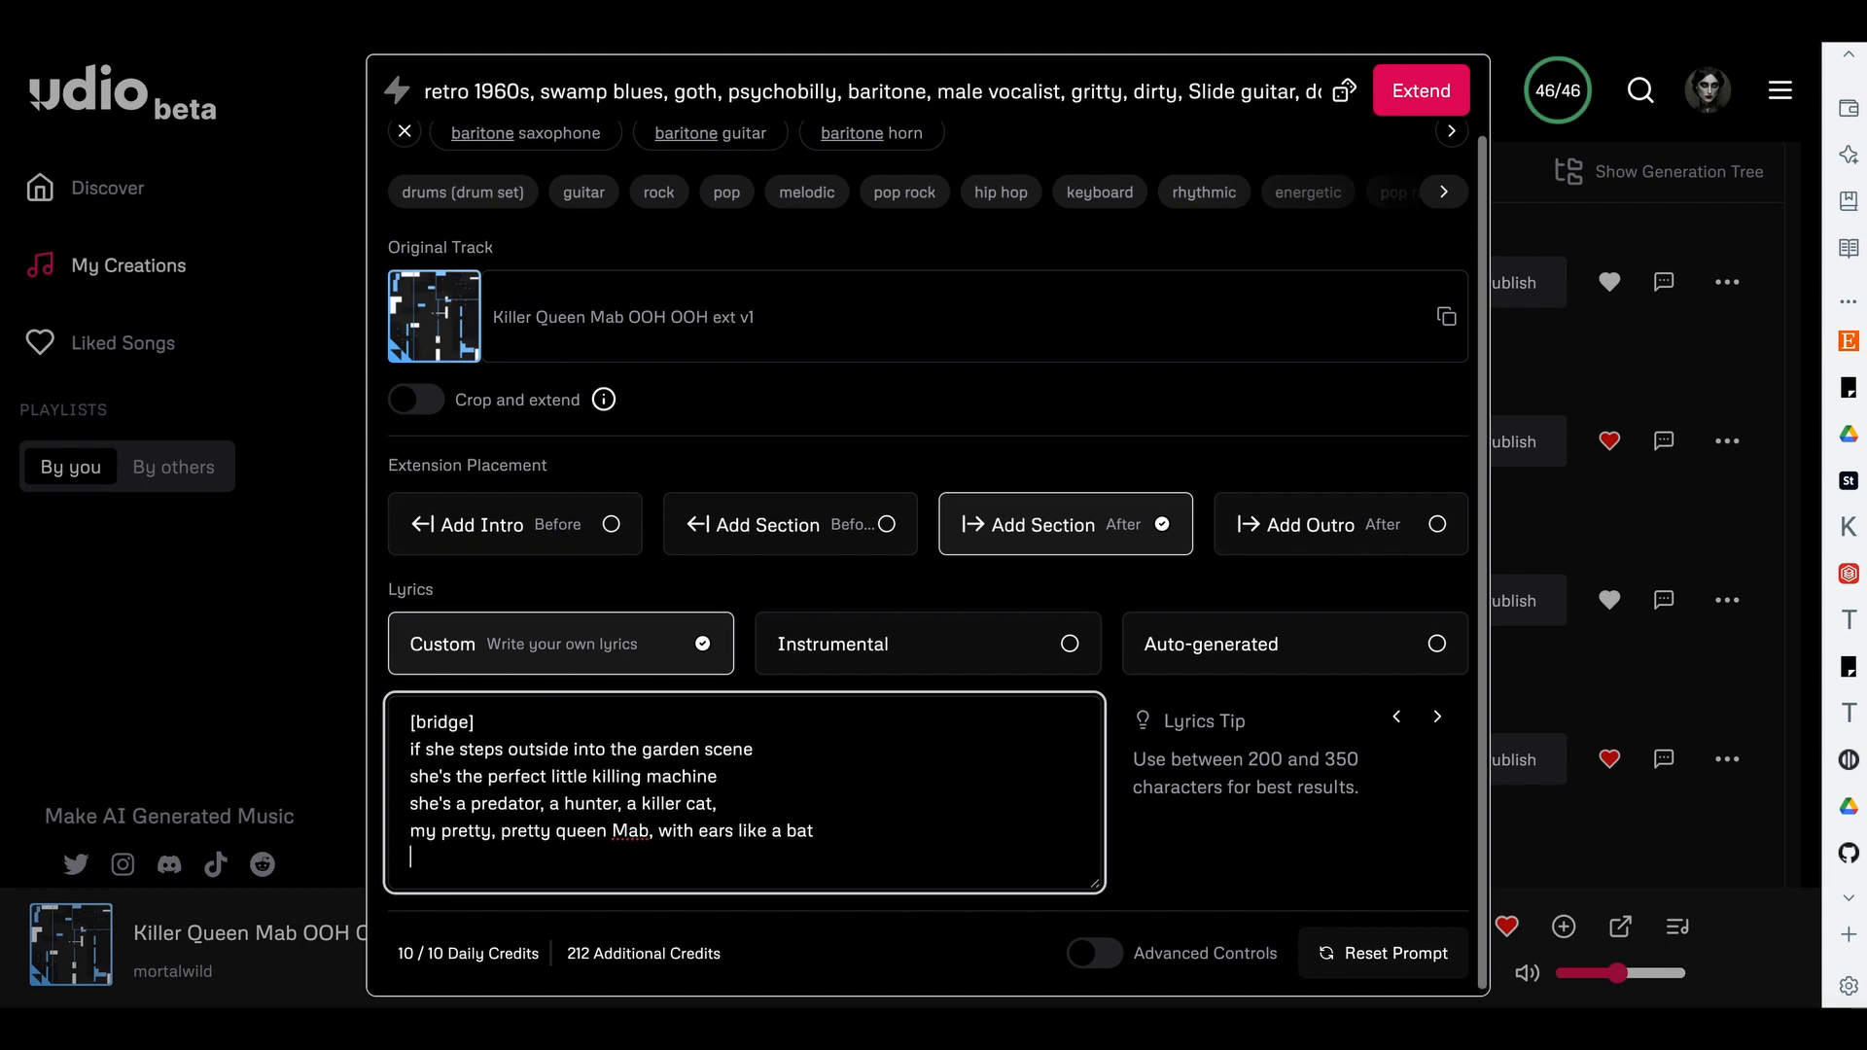
pyautogui.scroll(1, 748, 802)
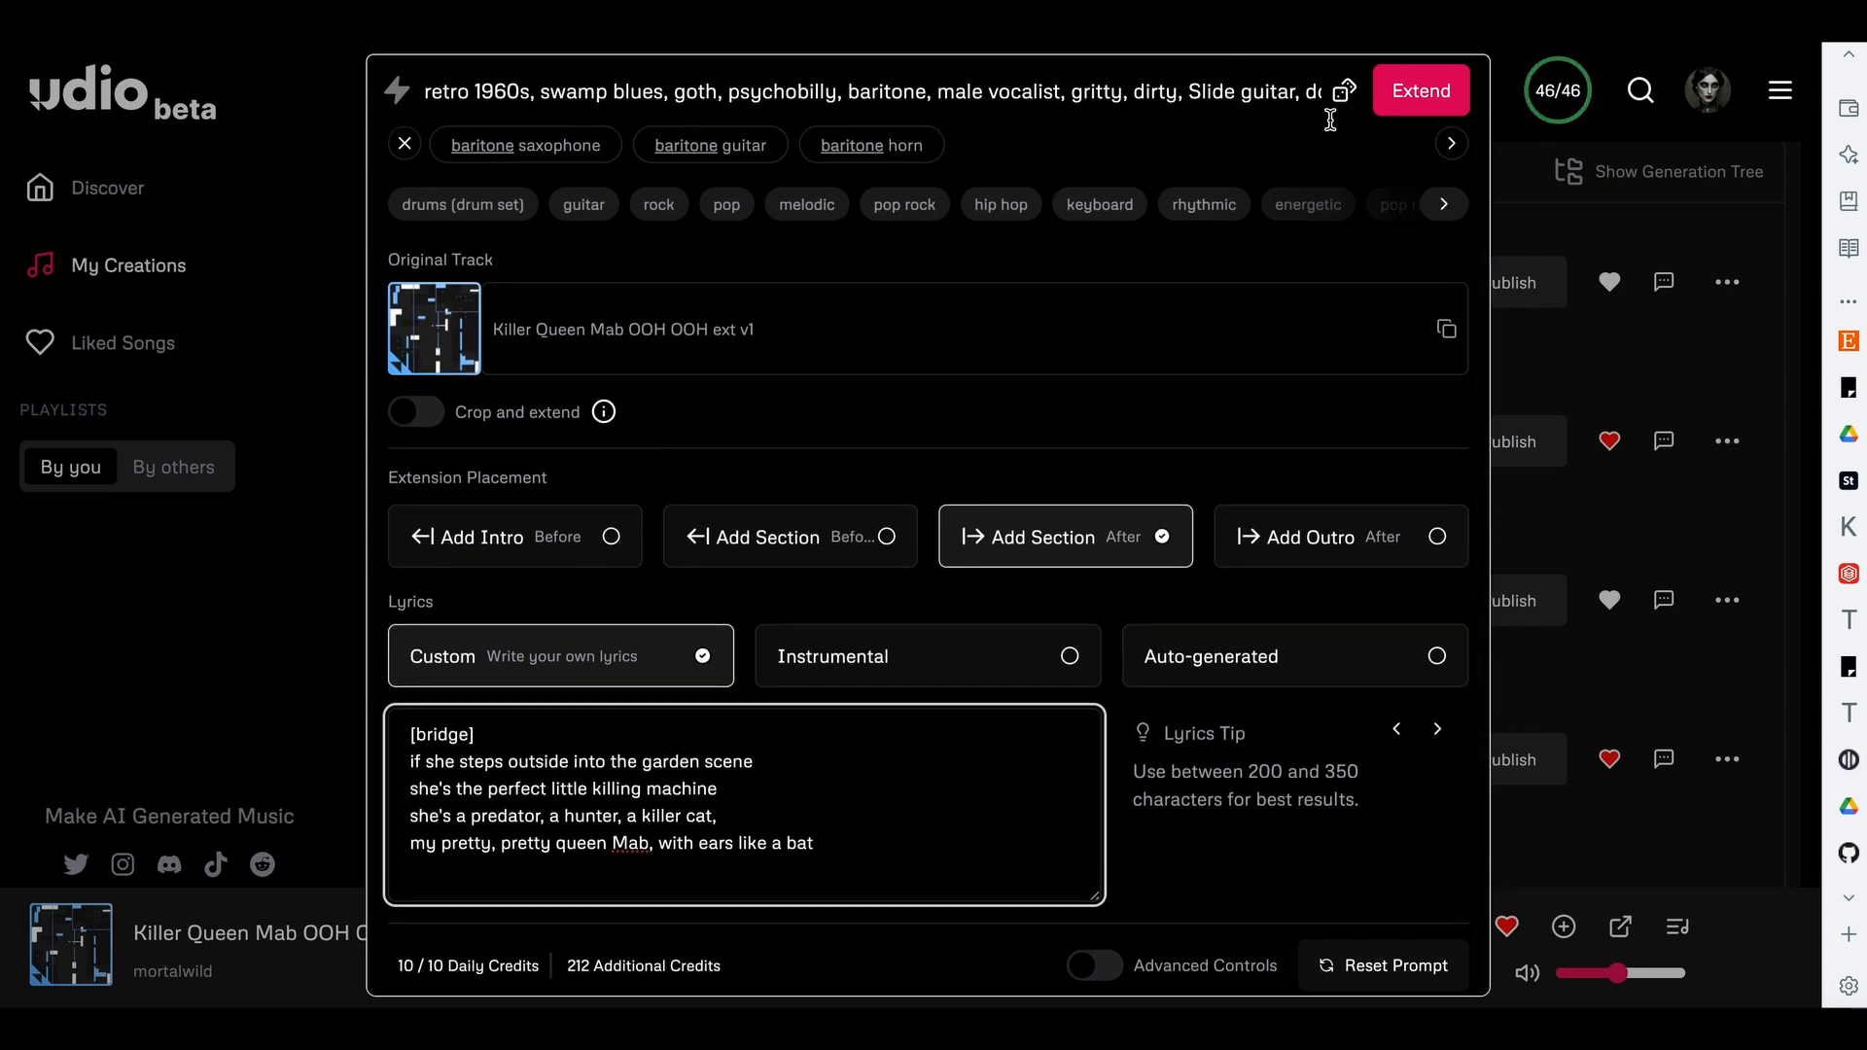
pyautogui.click(1421, 92)
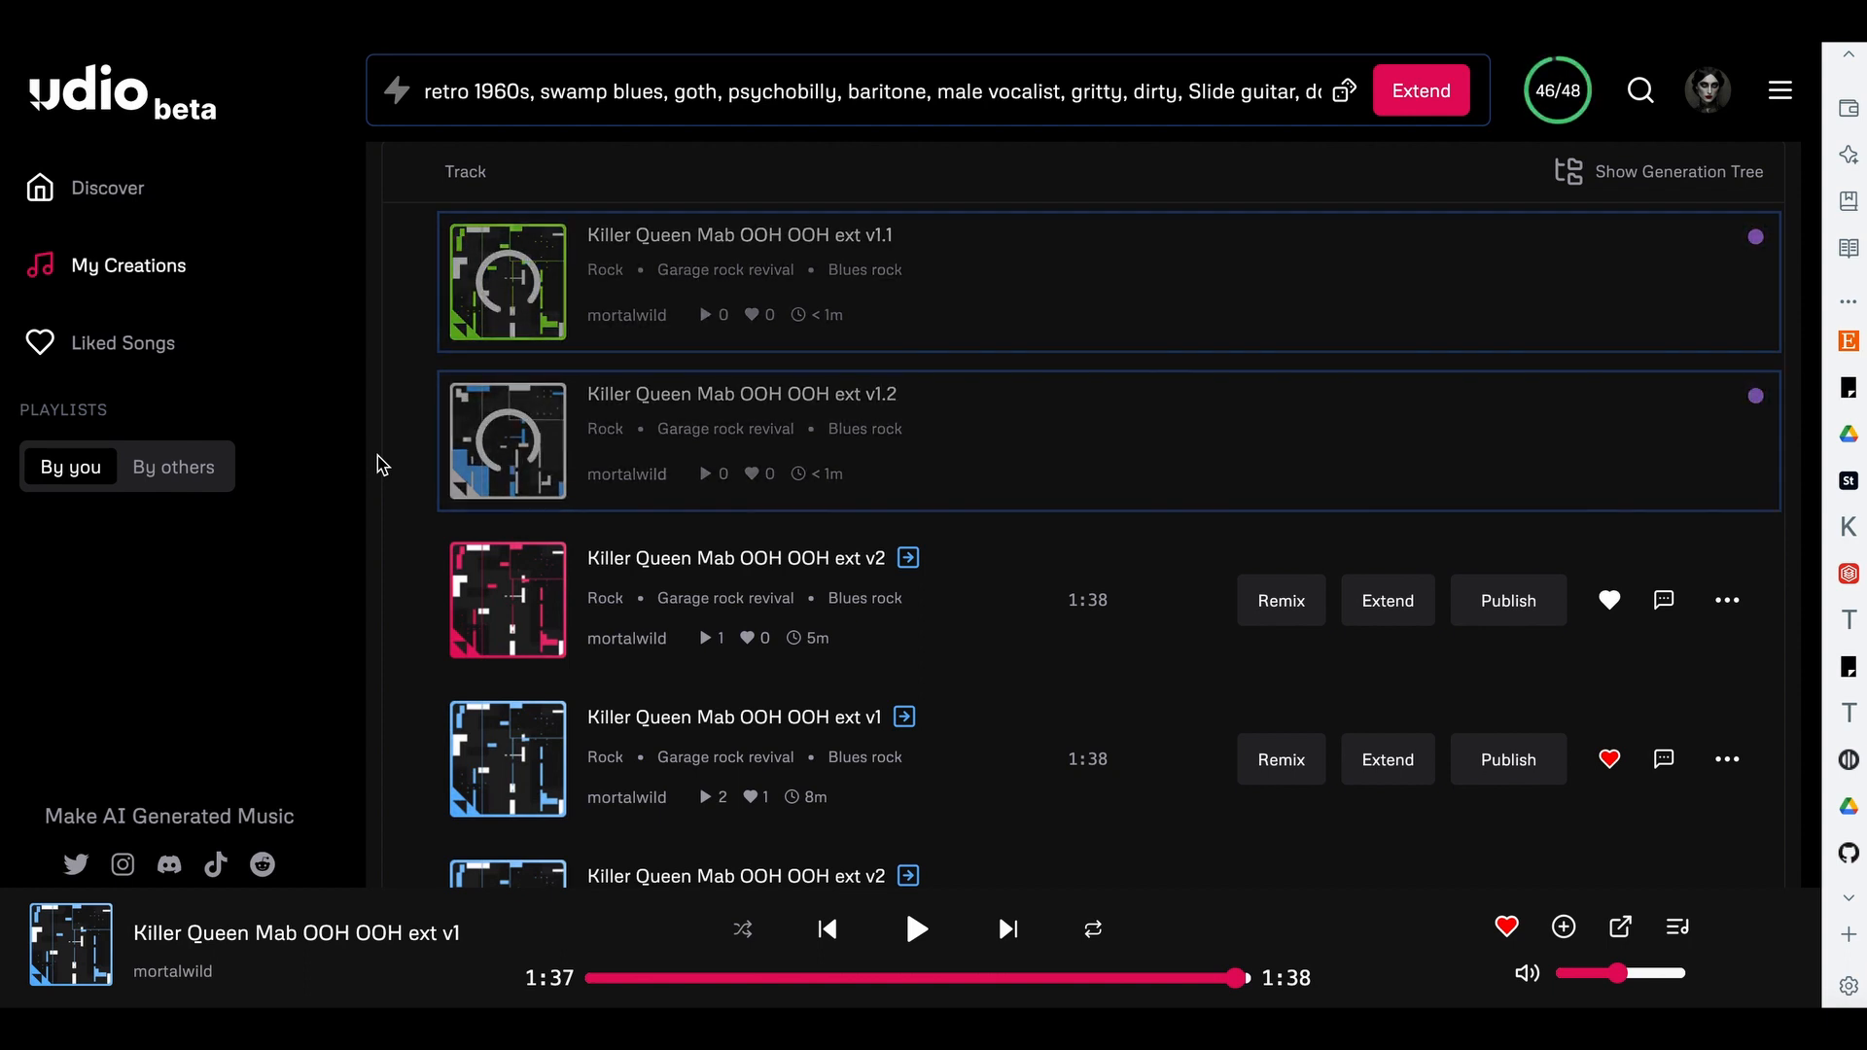
# - Listen through the newly generated "Killer Queen Mab OOH OOH ext v1.1" with the green cover
pyautogui.scroll(-1, 381, 464)
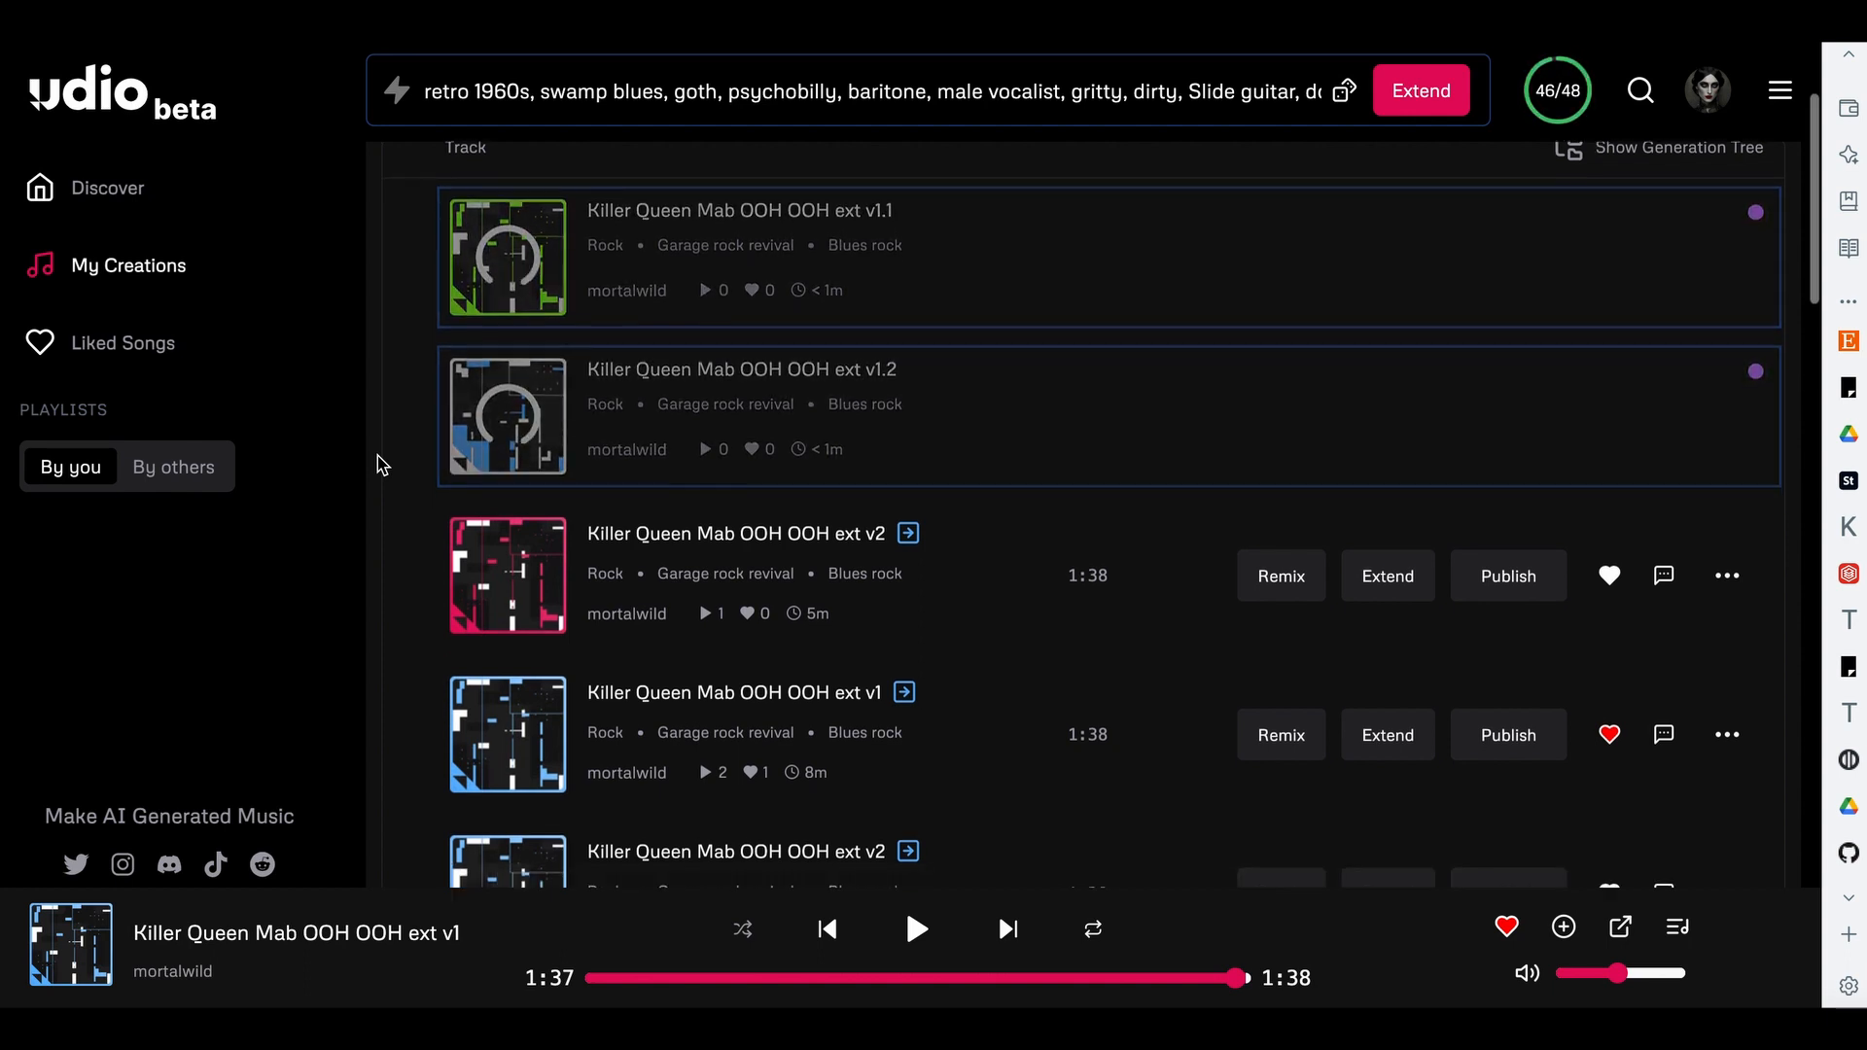
pyautogui.scroll(1, 381, 464)
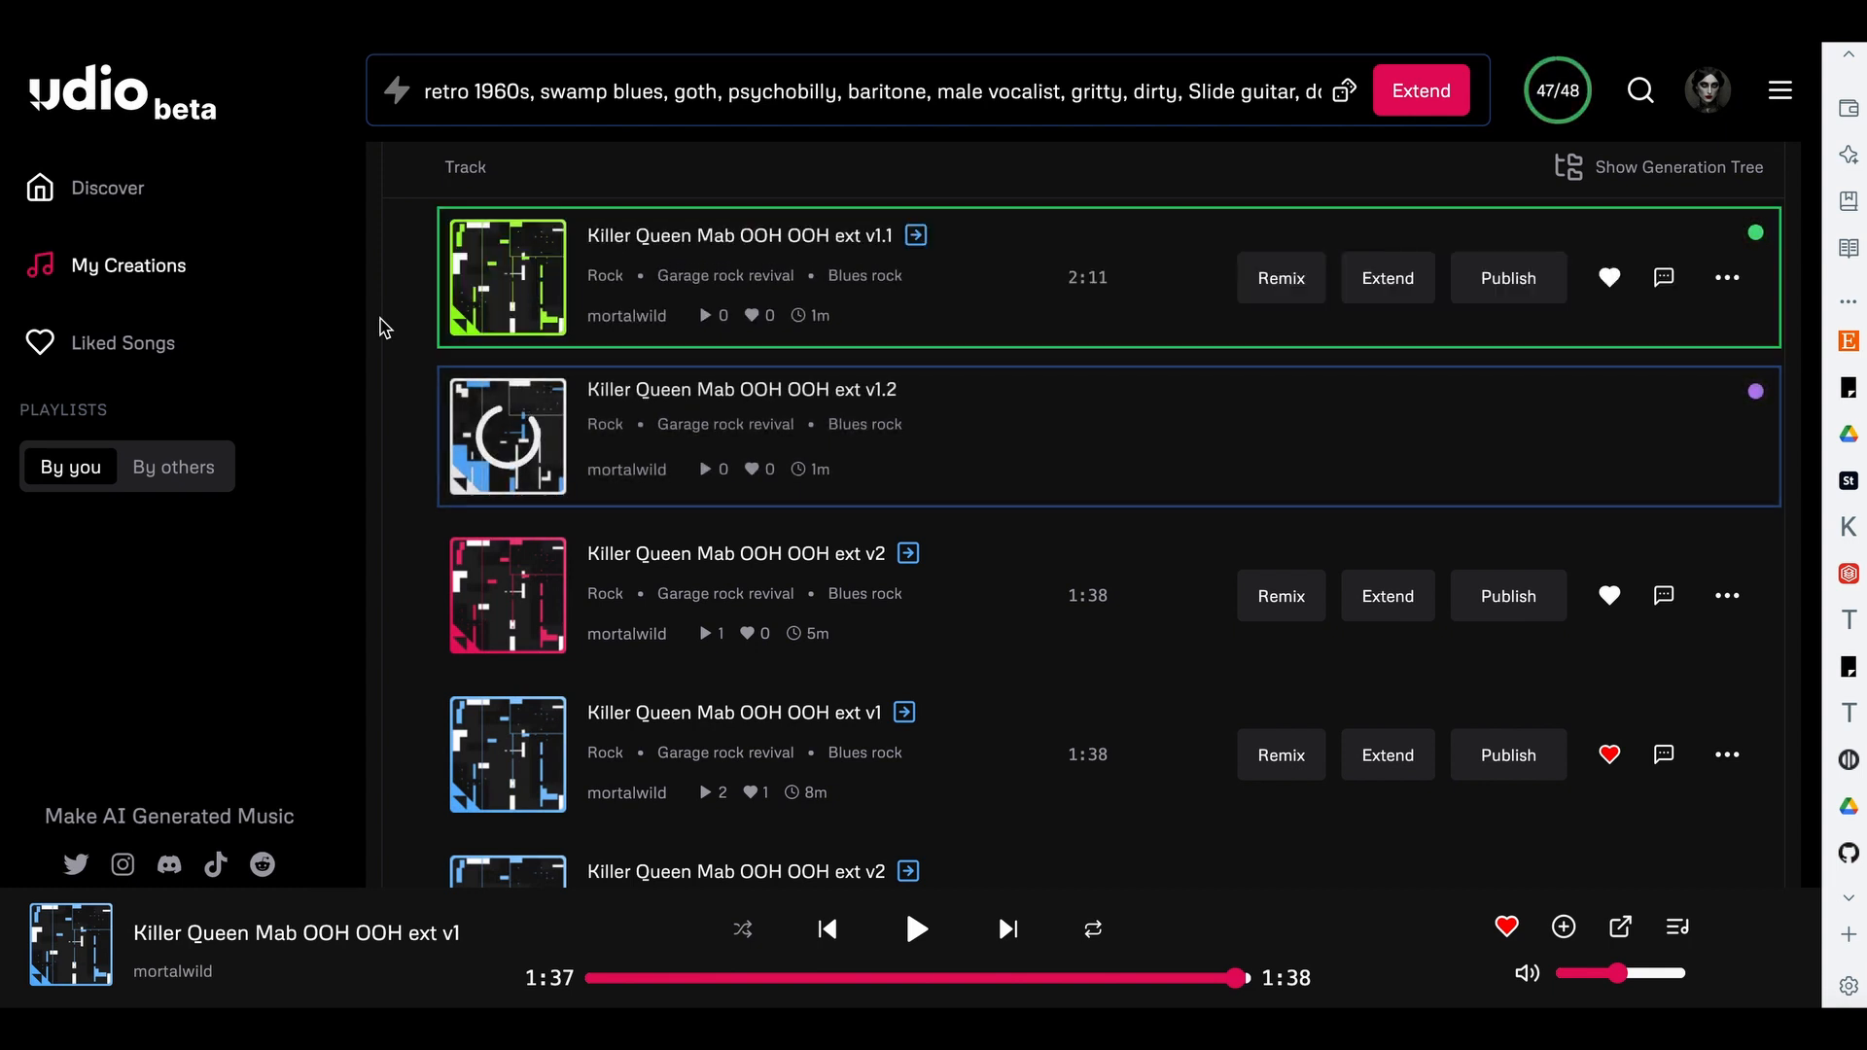
pyautogui.scroll(-1, 389, 489)
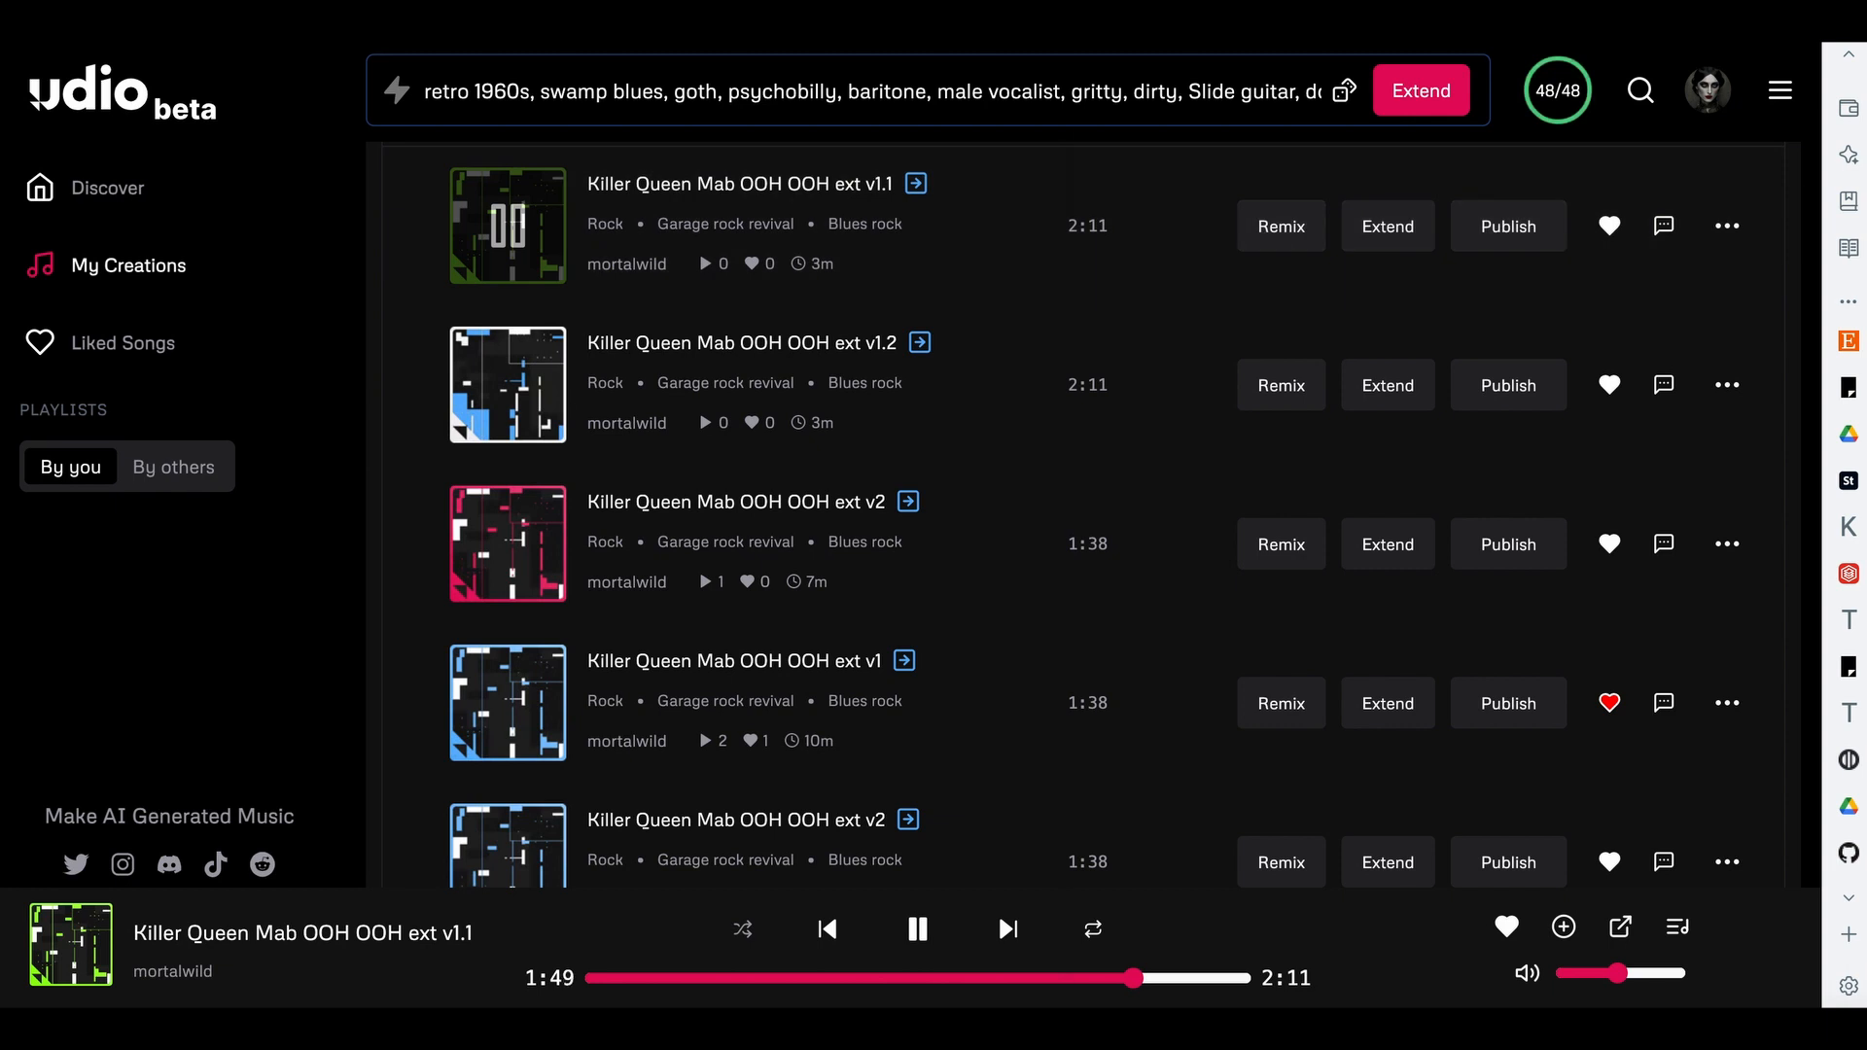
pyautogui.press('super+Tab')
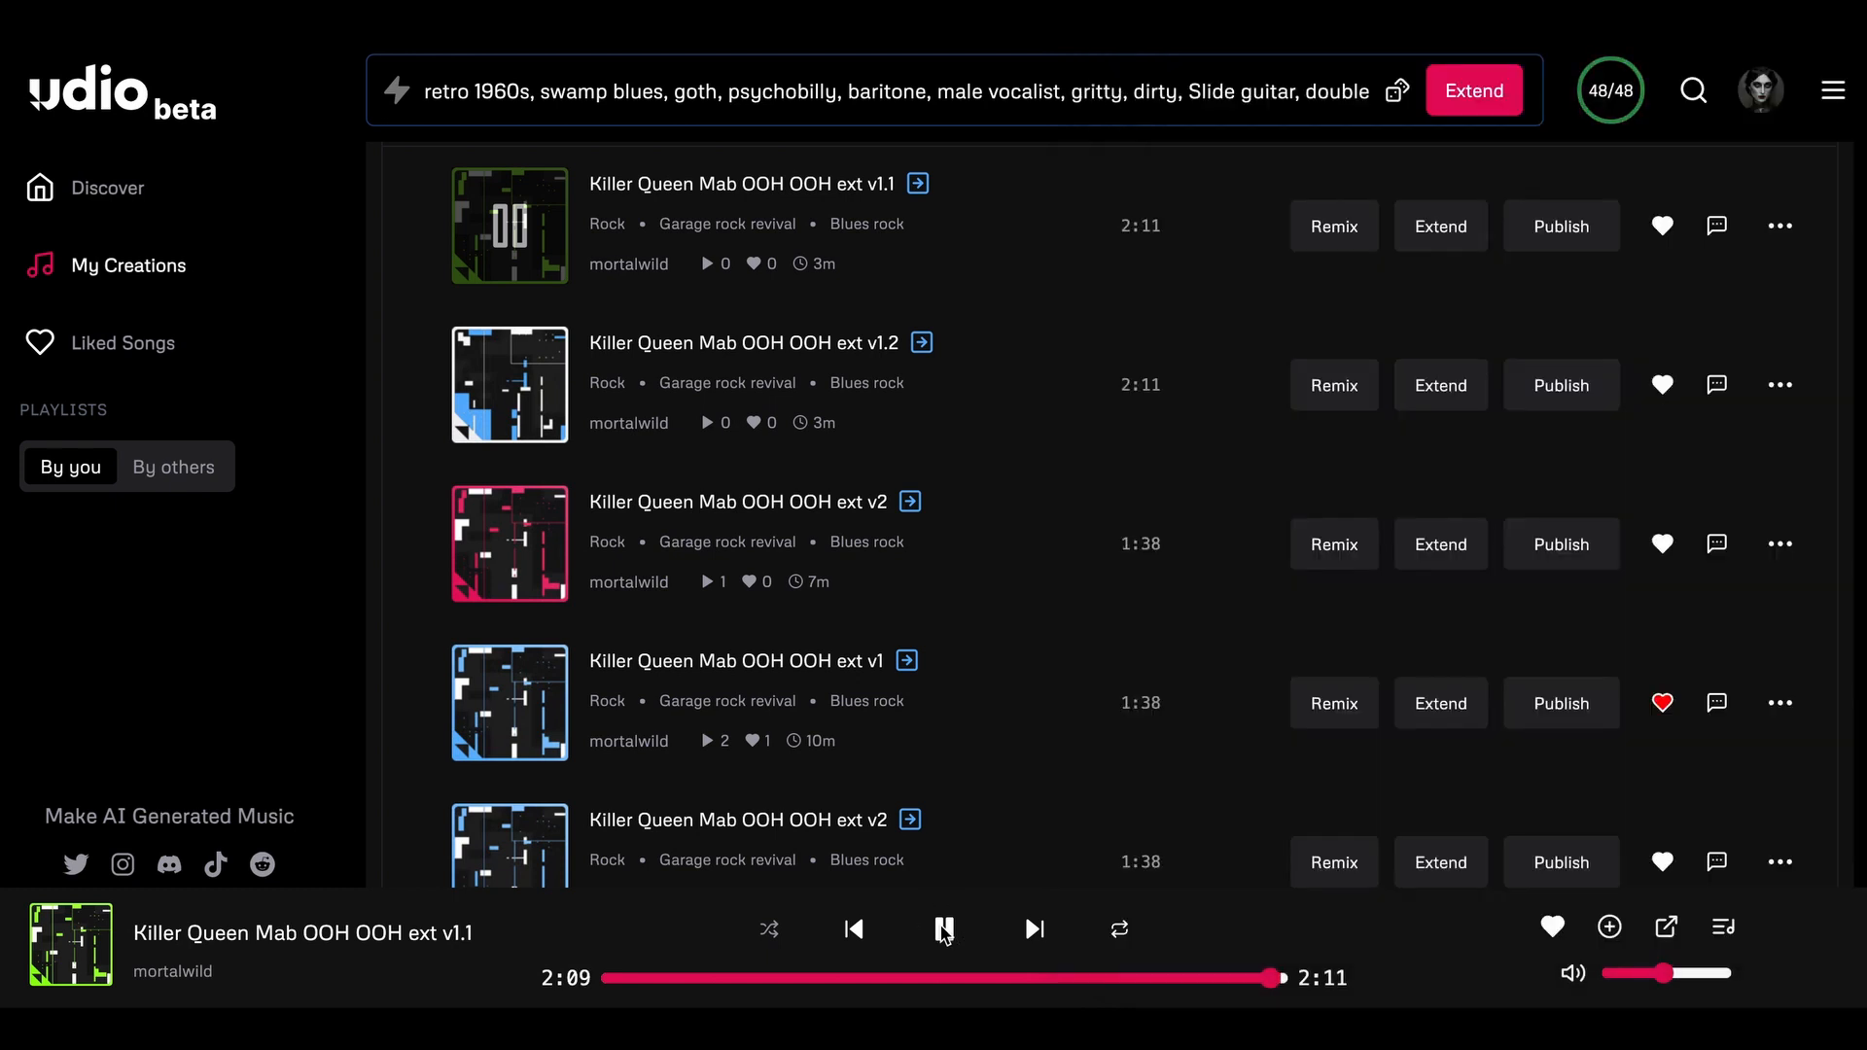
pyautogui.scroll(2, 775, 484)
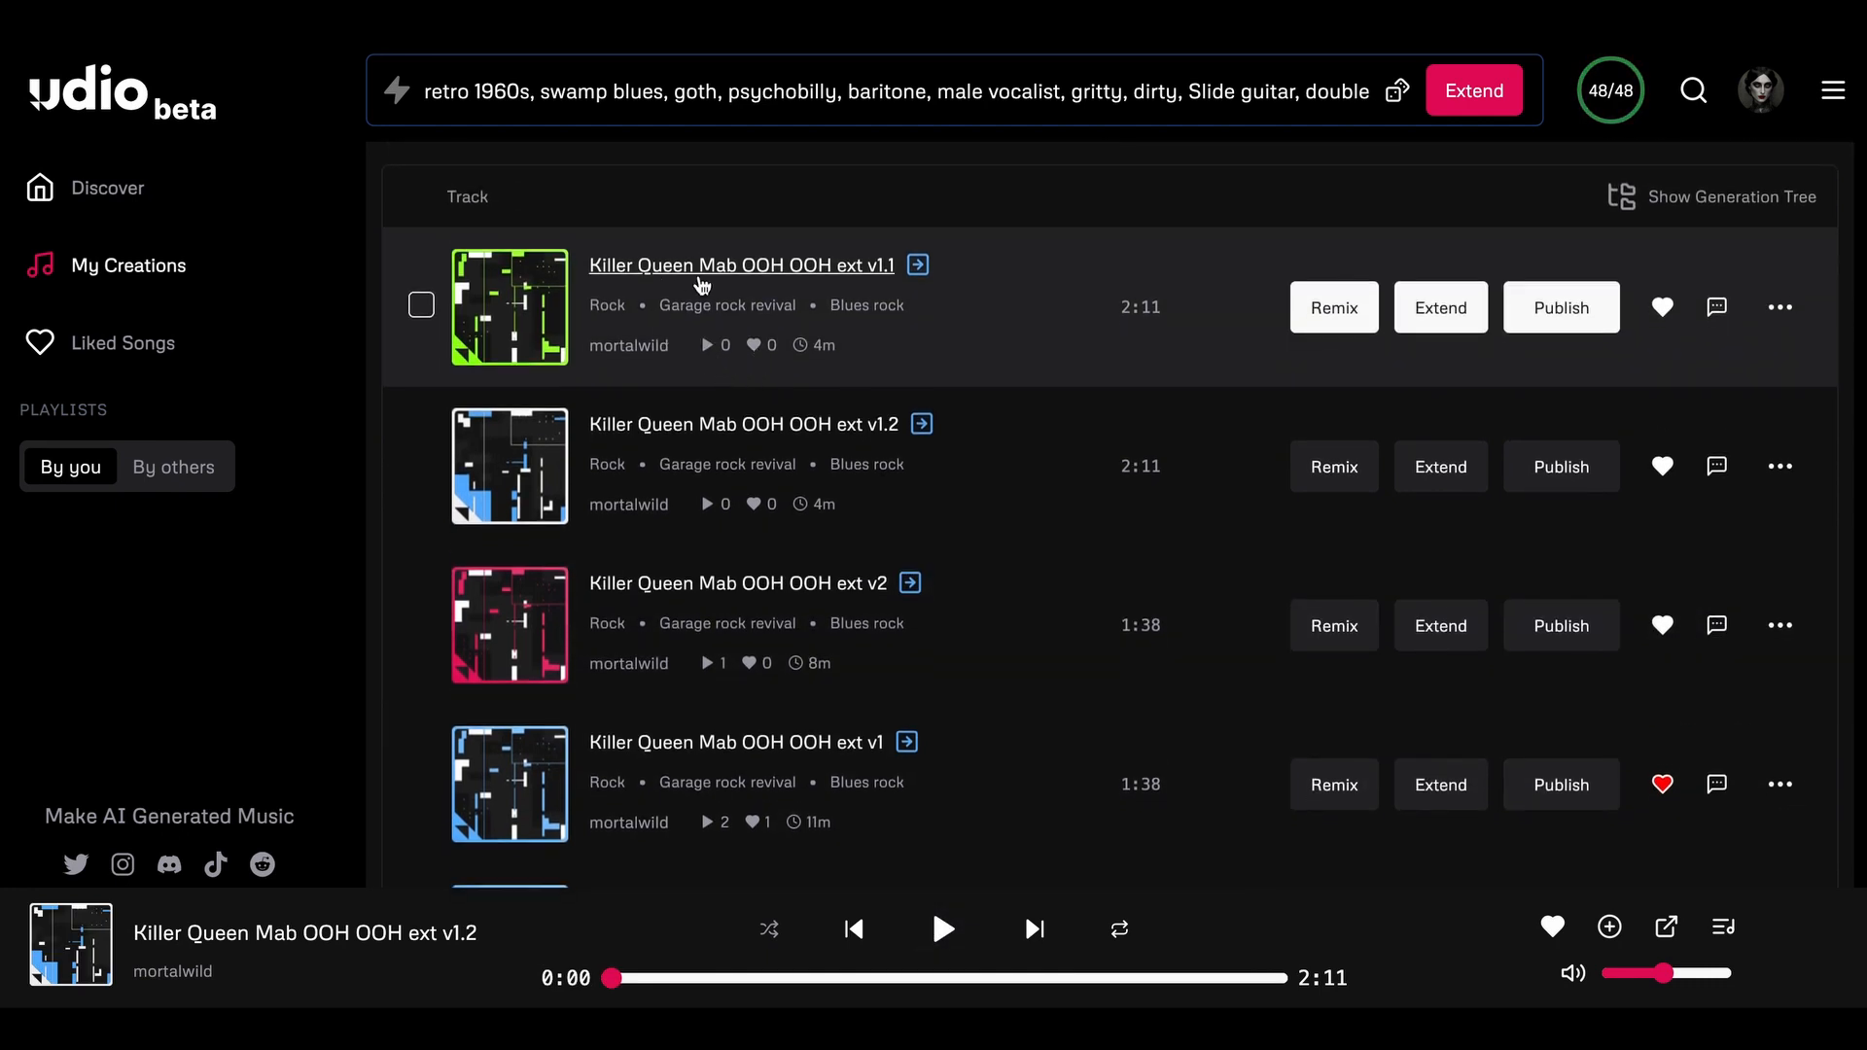
pyautogui.moveTo(862, 306)
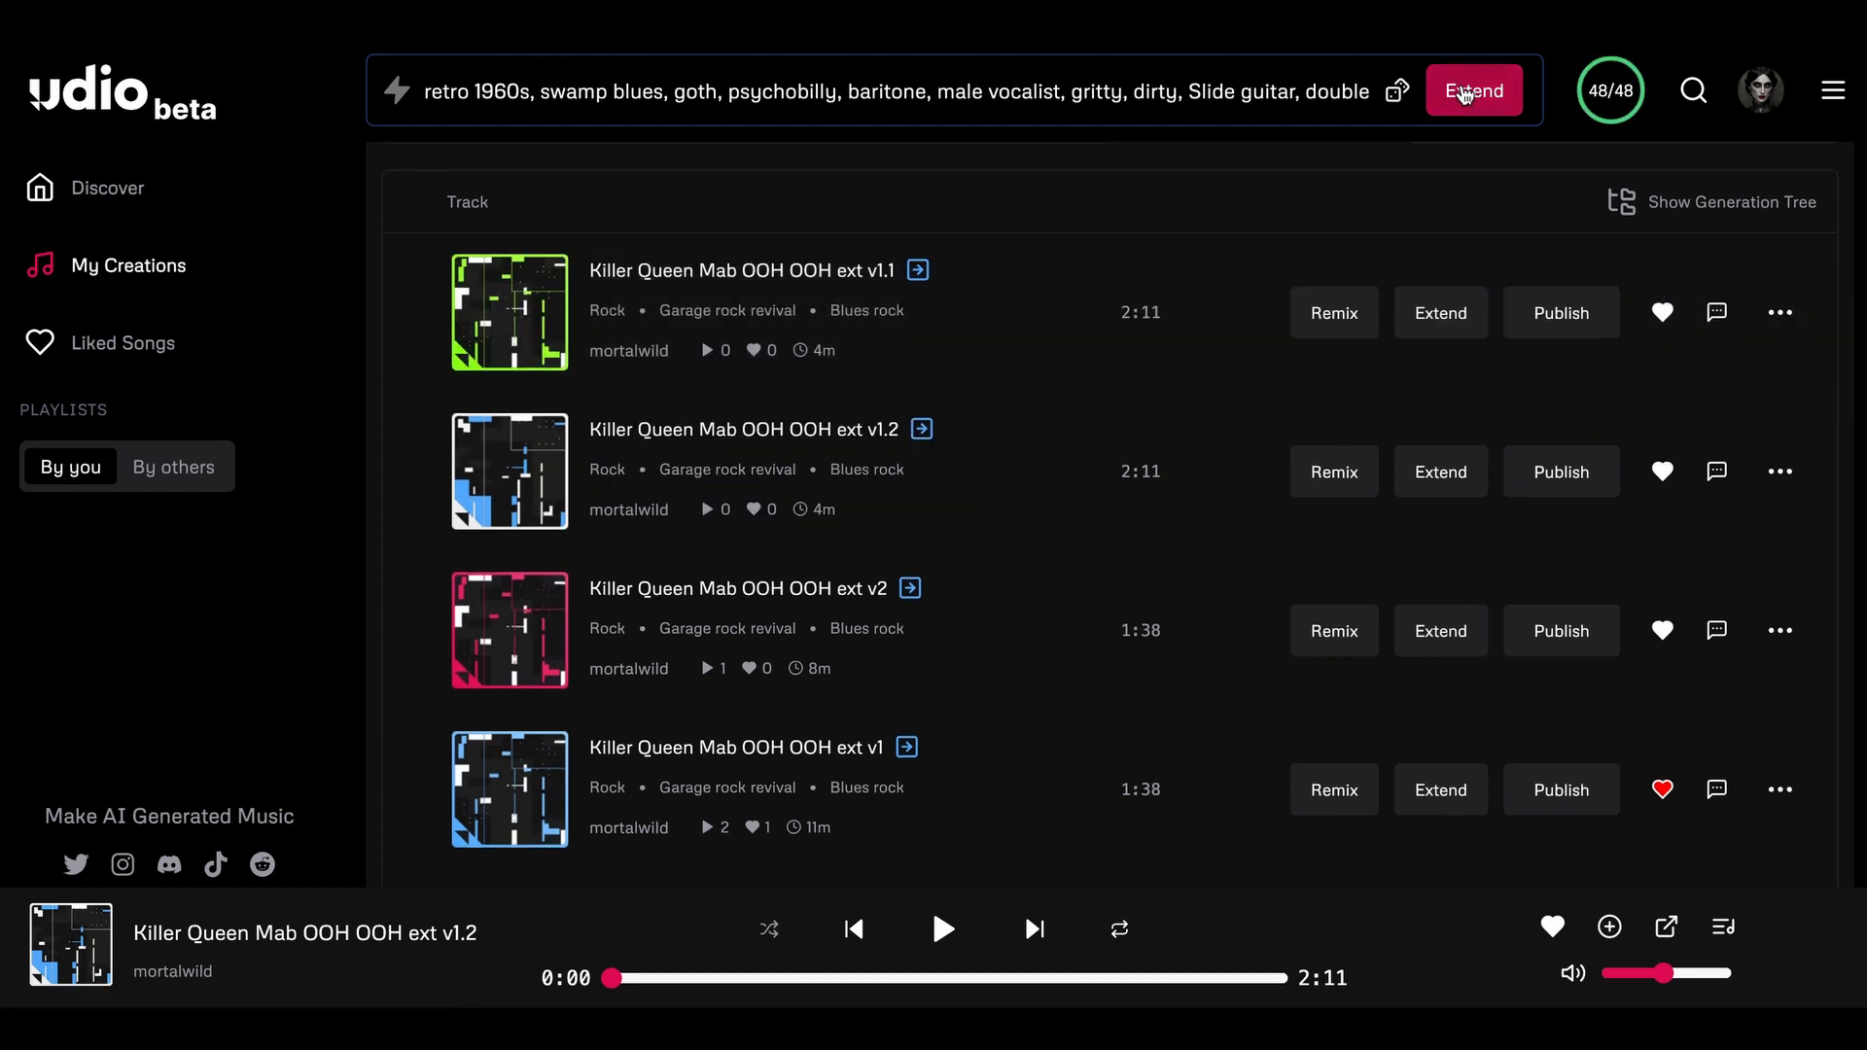
# - Generate more extensions of "Killer Queen Mab OOH OOH ext v1" and play the new pink-covered "ext v1.1"
pyautogui.click(1465, 94)
pyautogui.write('gggg')
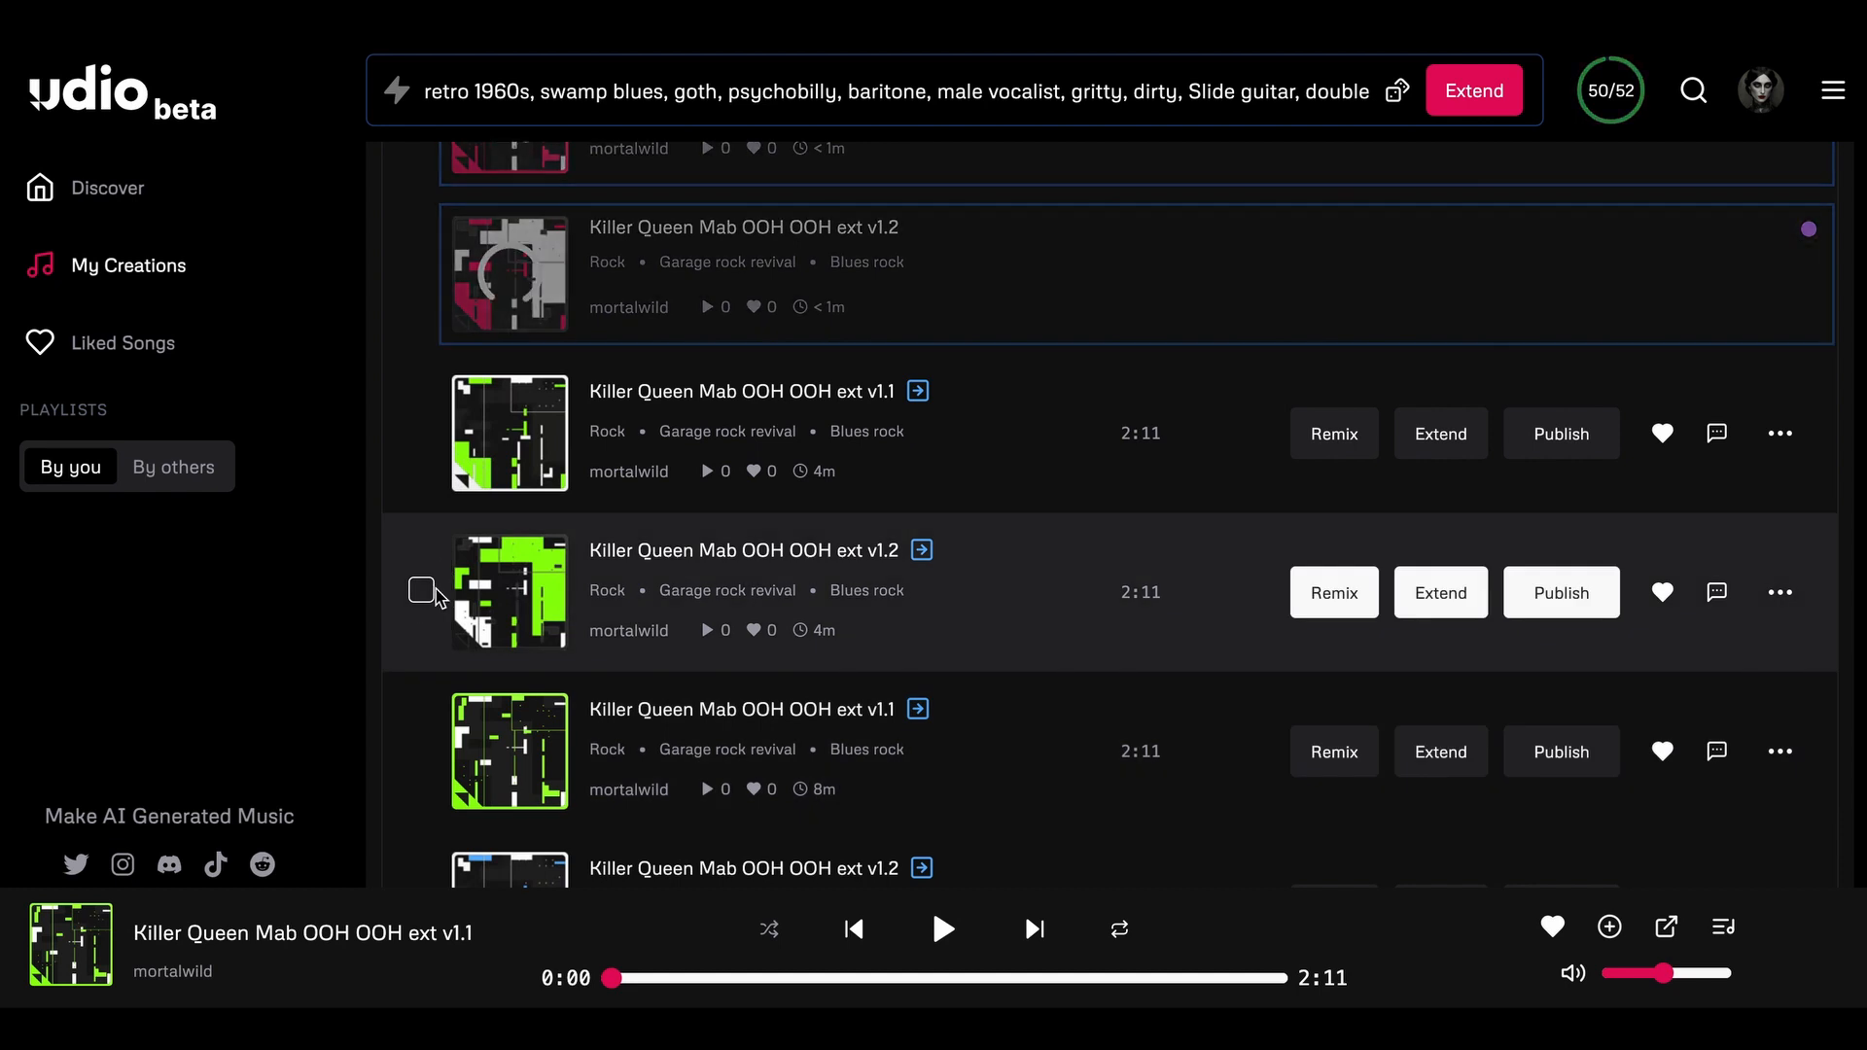
pyautogui.scroll(1, 457, 476)
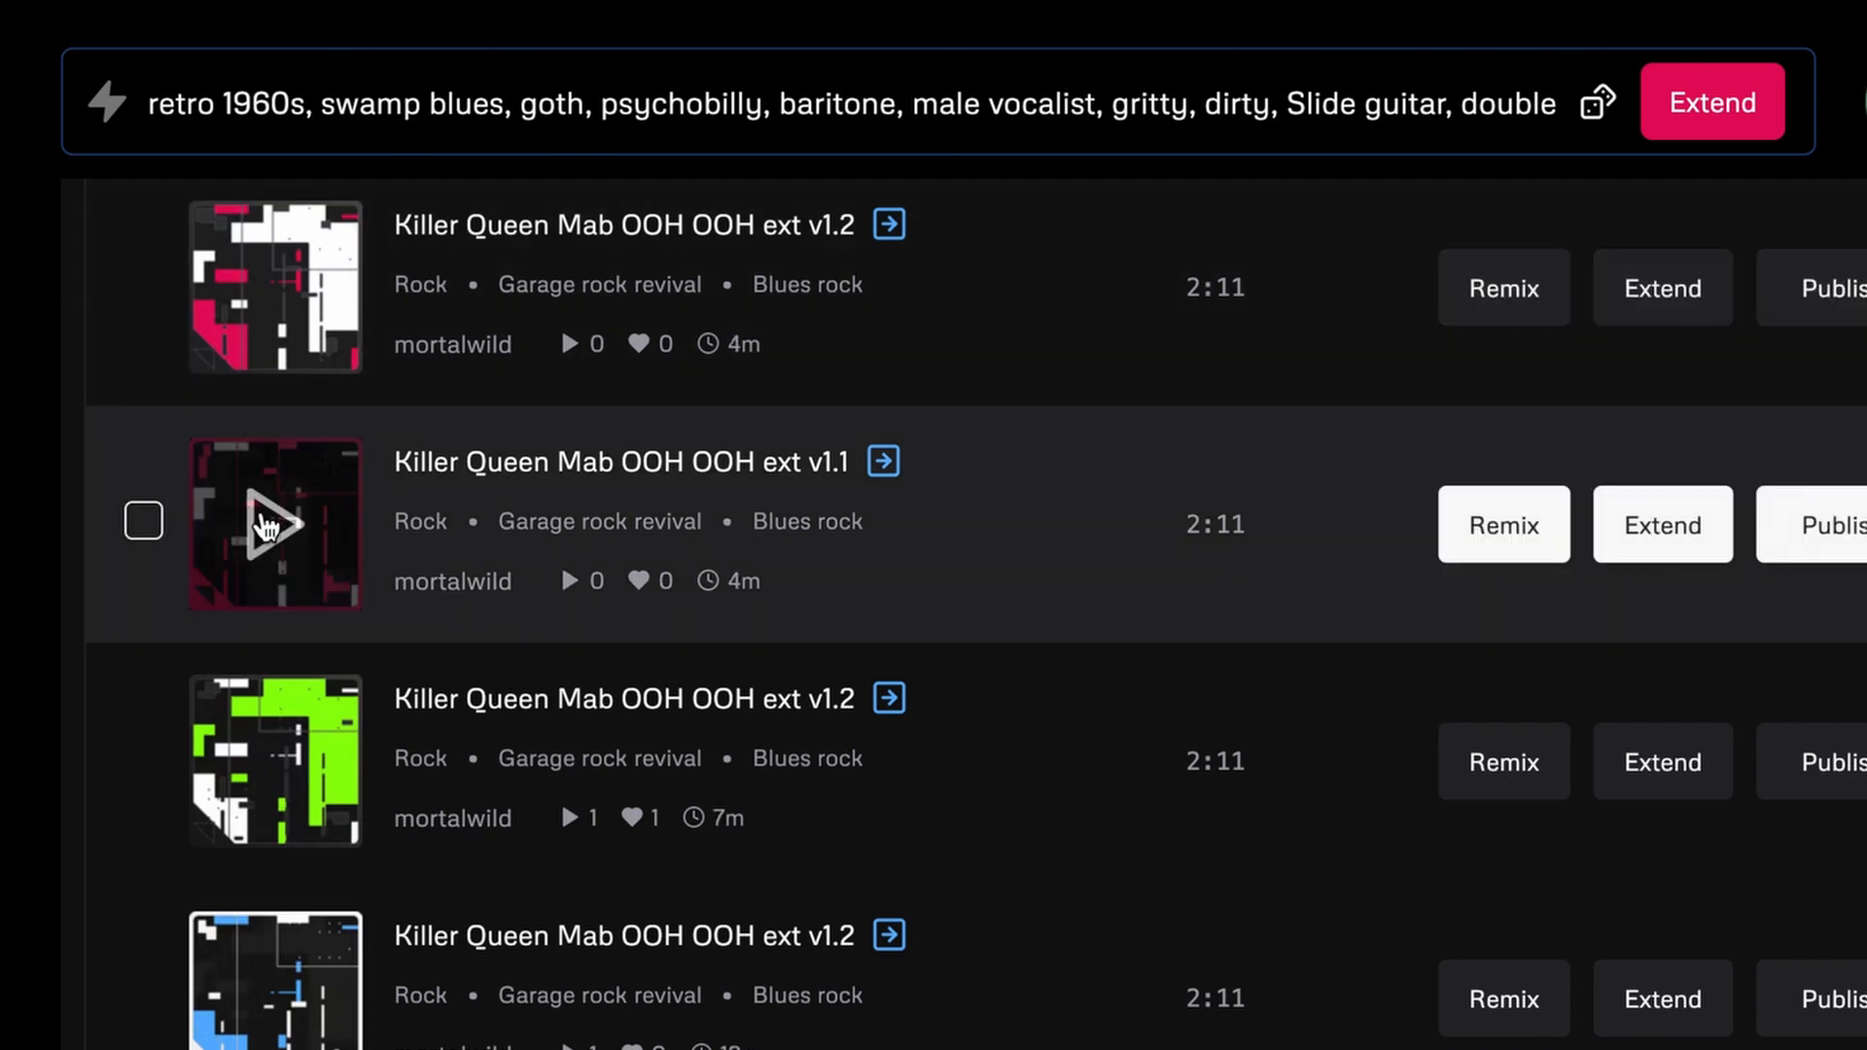
pyautogui.click(265, 528)
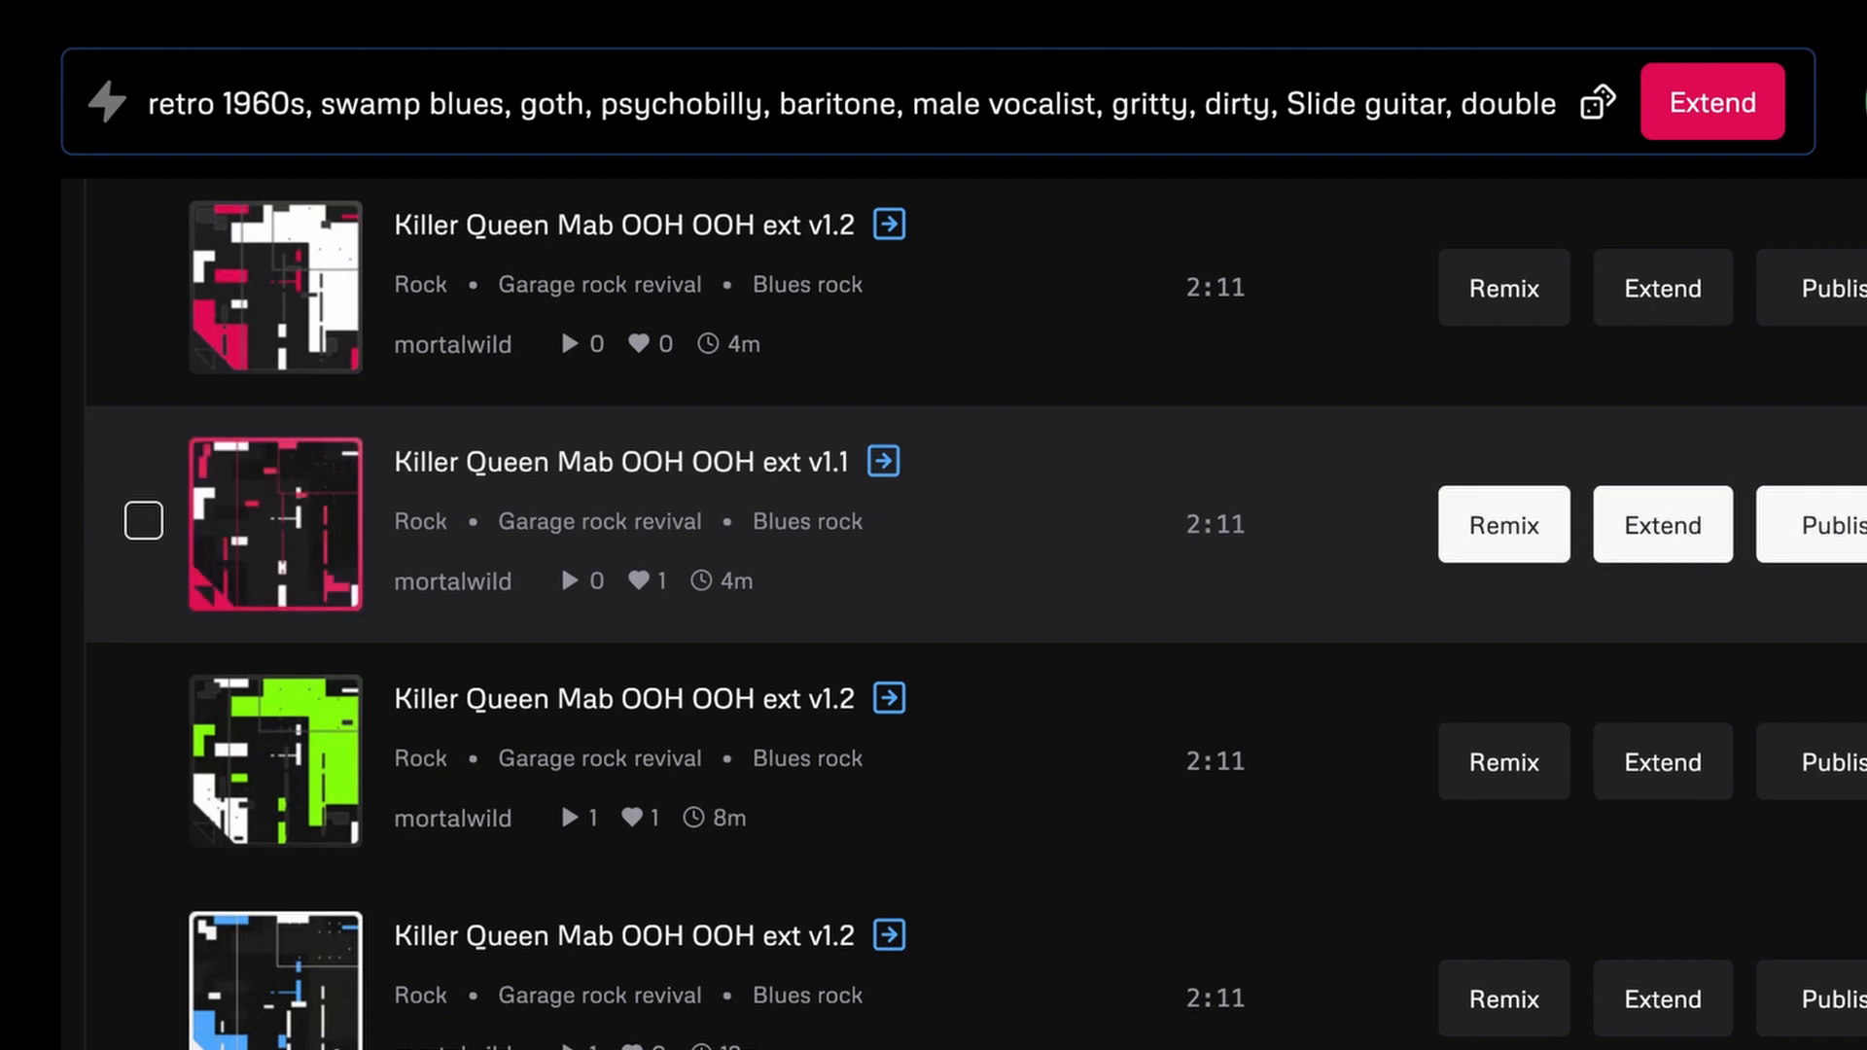
# - Start an Add Outro extension of the pink-covered "ext v1.1" and copy the last chorus lines from the QUEEN MAB notes
pyautogui.click(1659, 529)
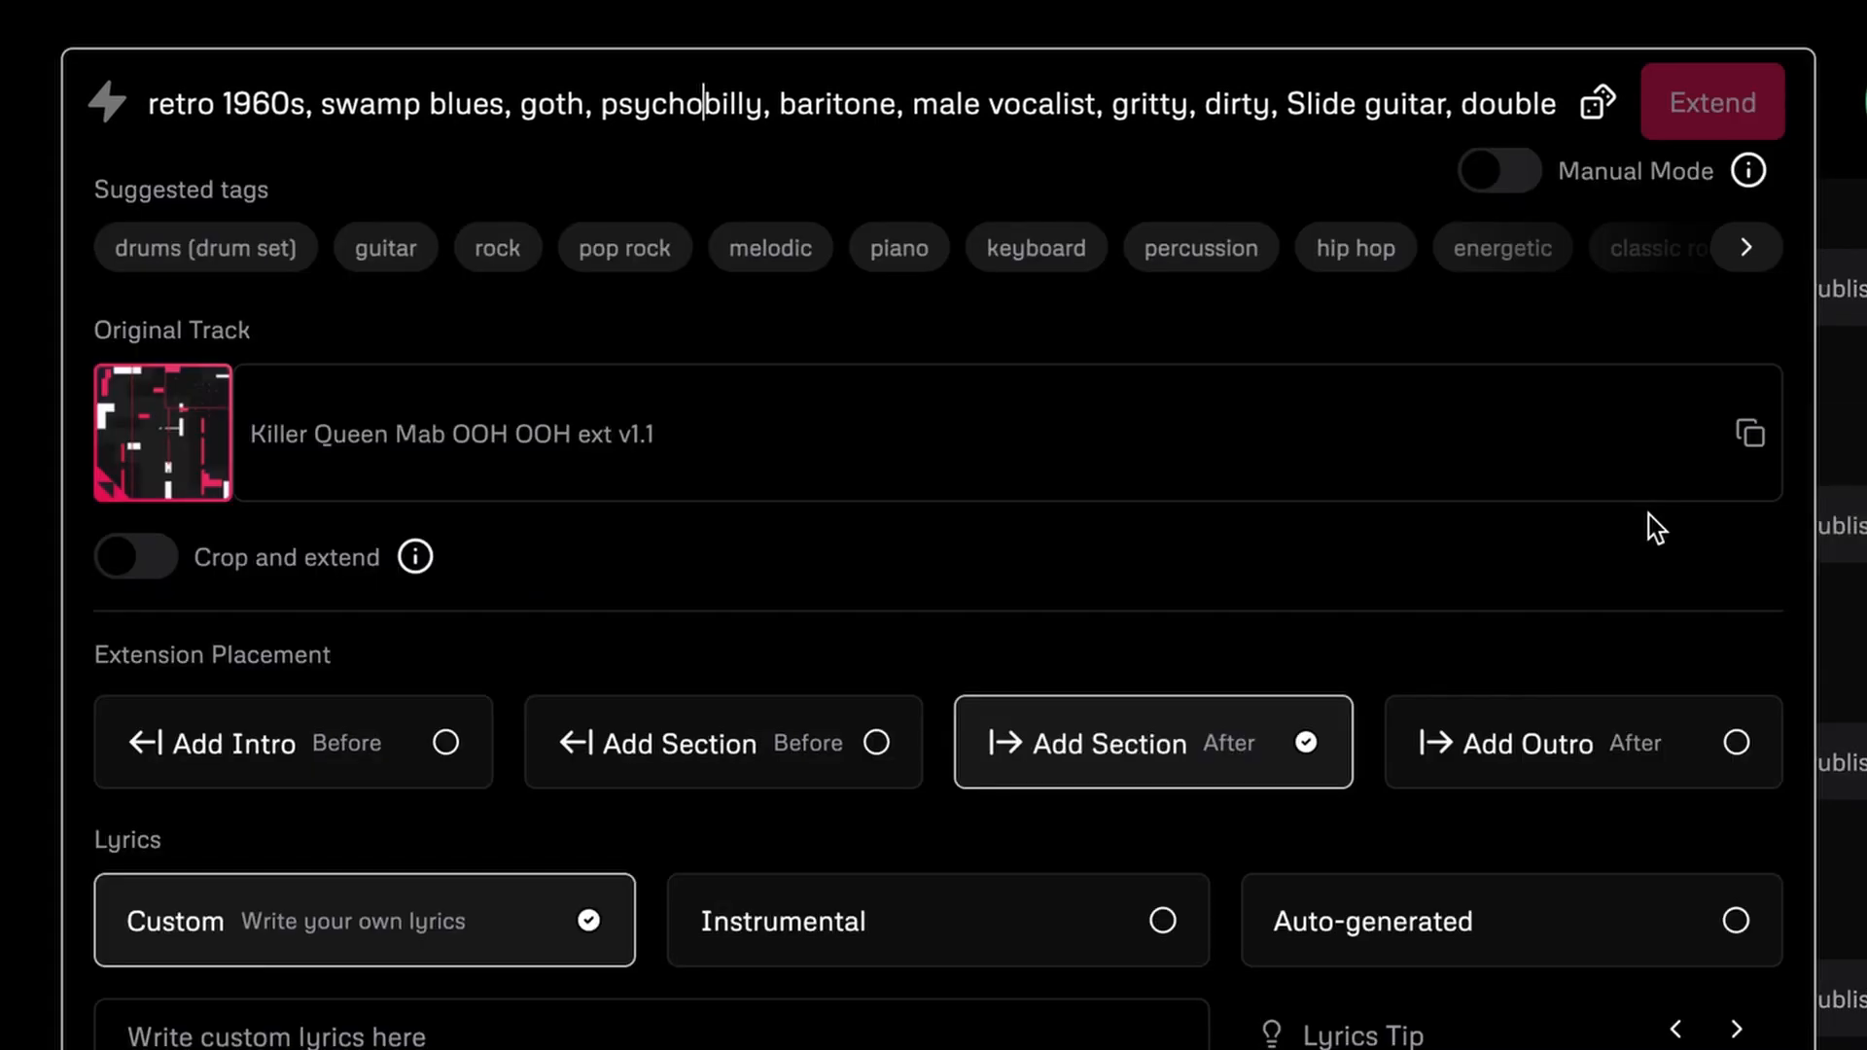
pyautogui.click(1524, 744)
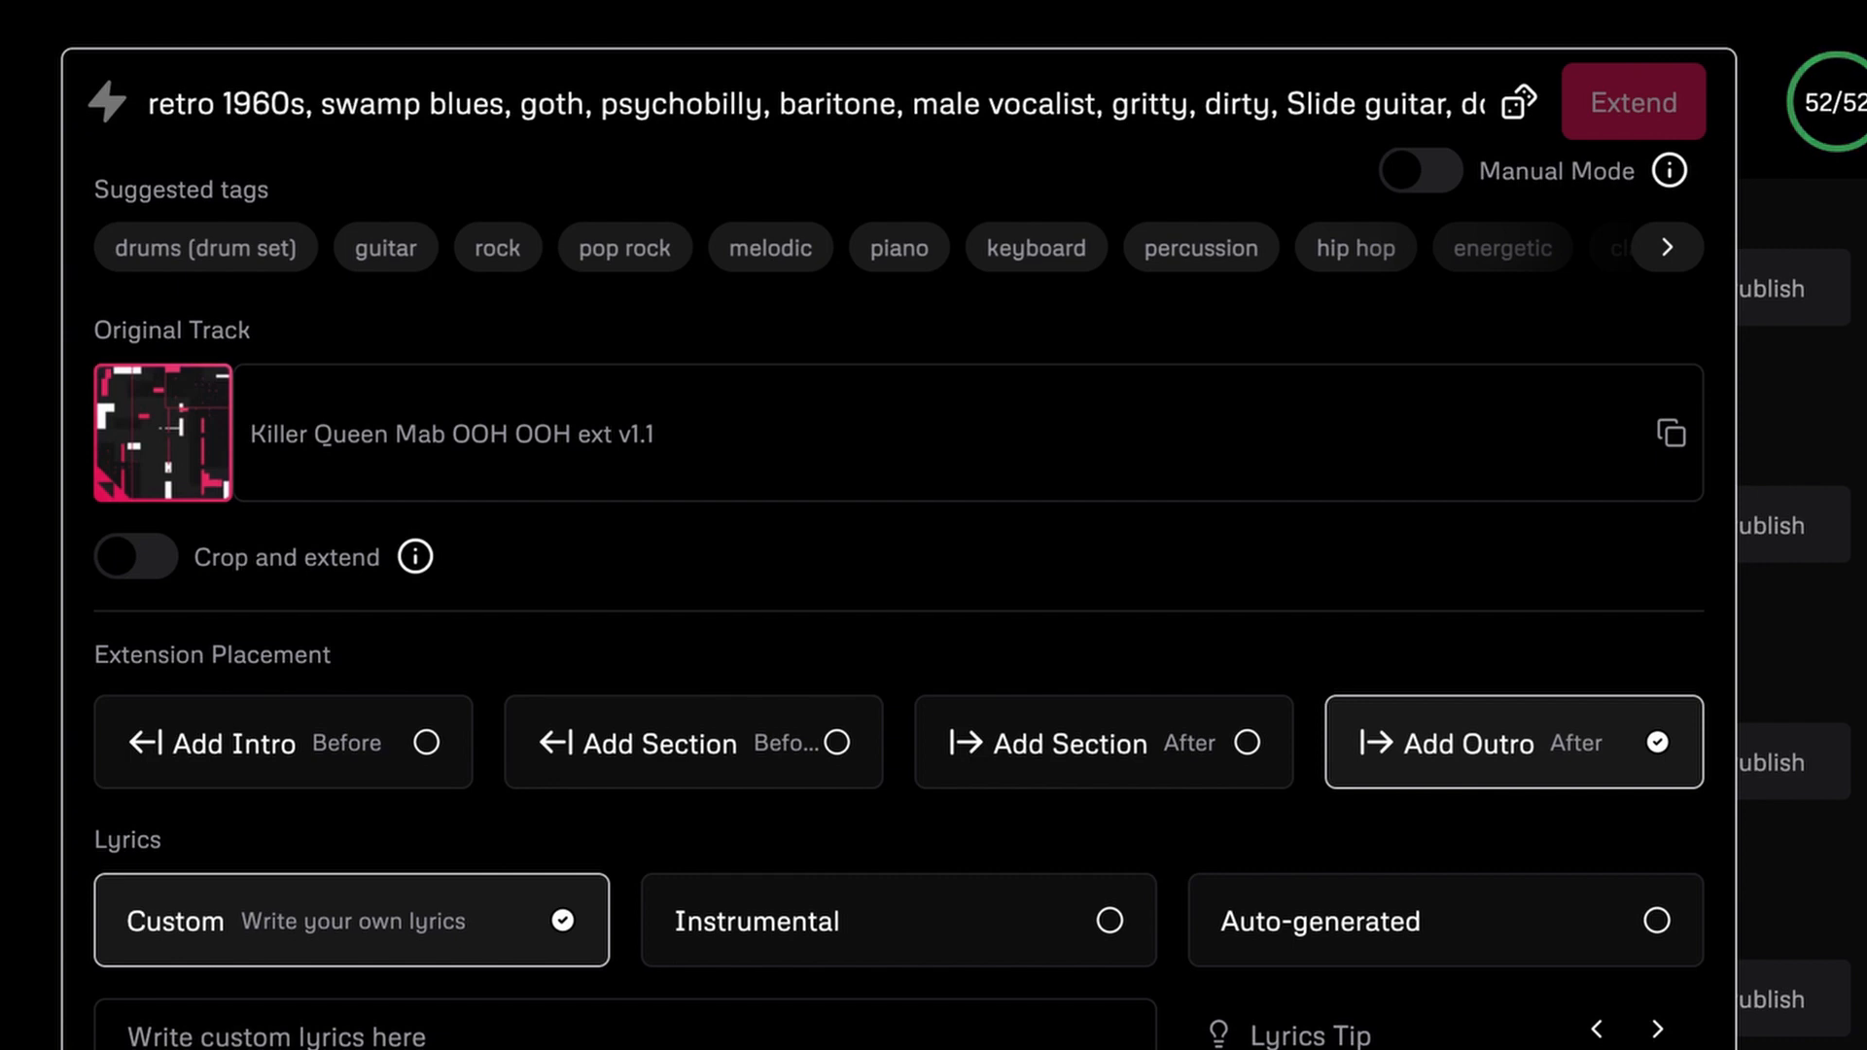
pyautogui.press('super+Tab')
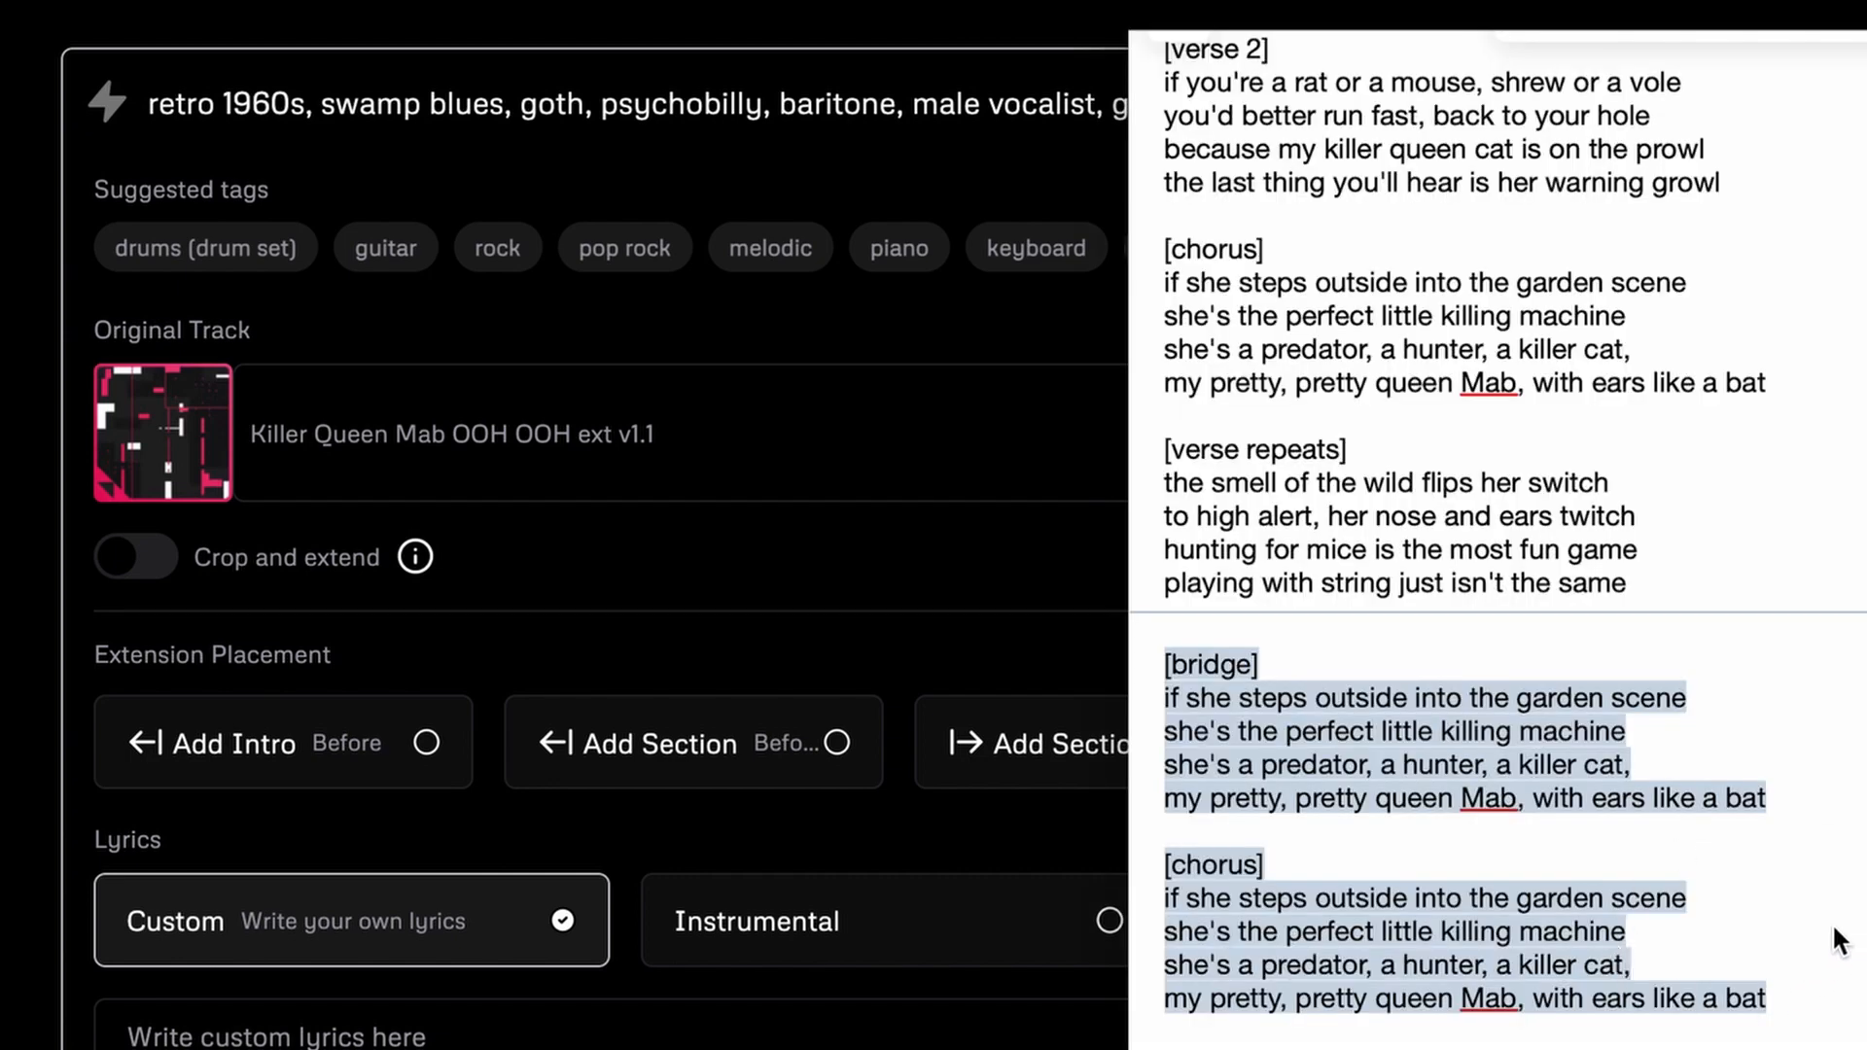
pyautogui.click(1832, 1027)
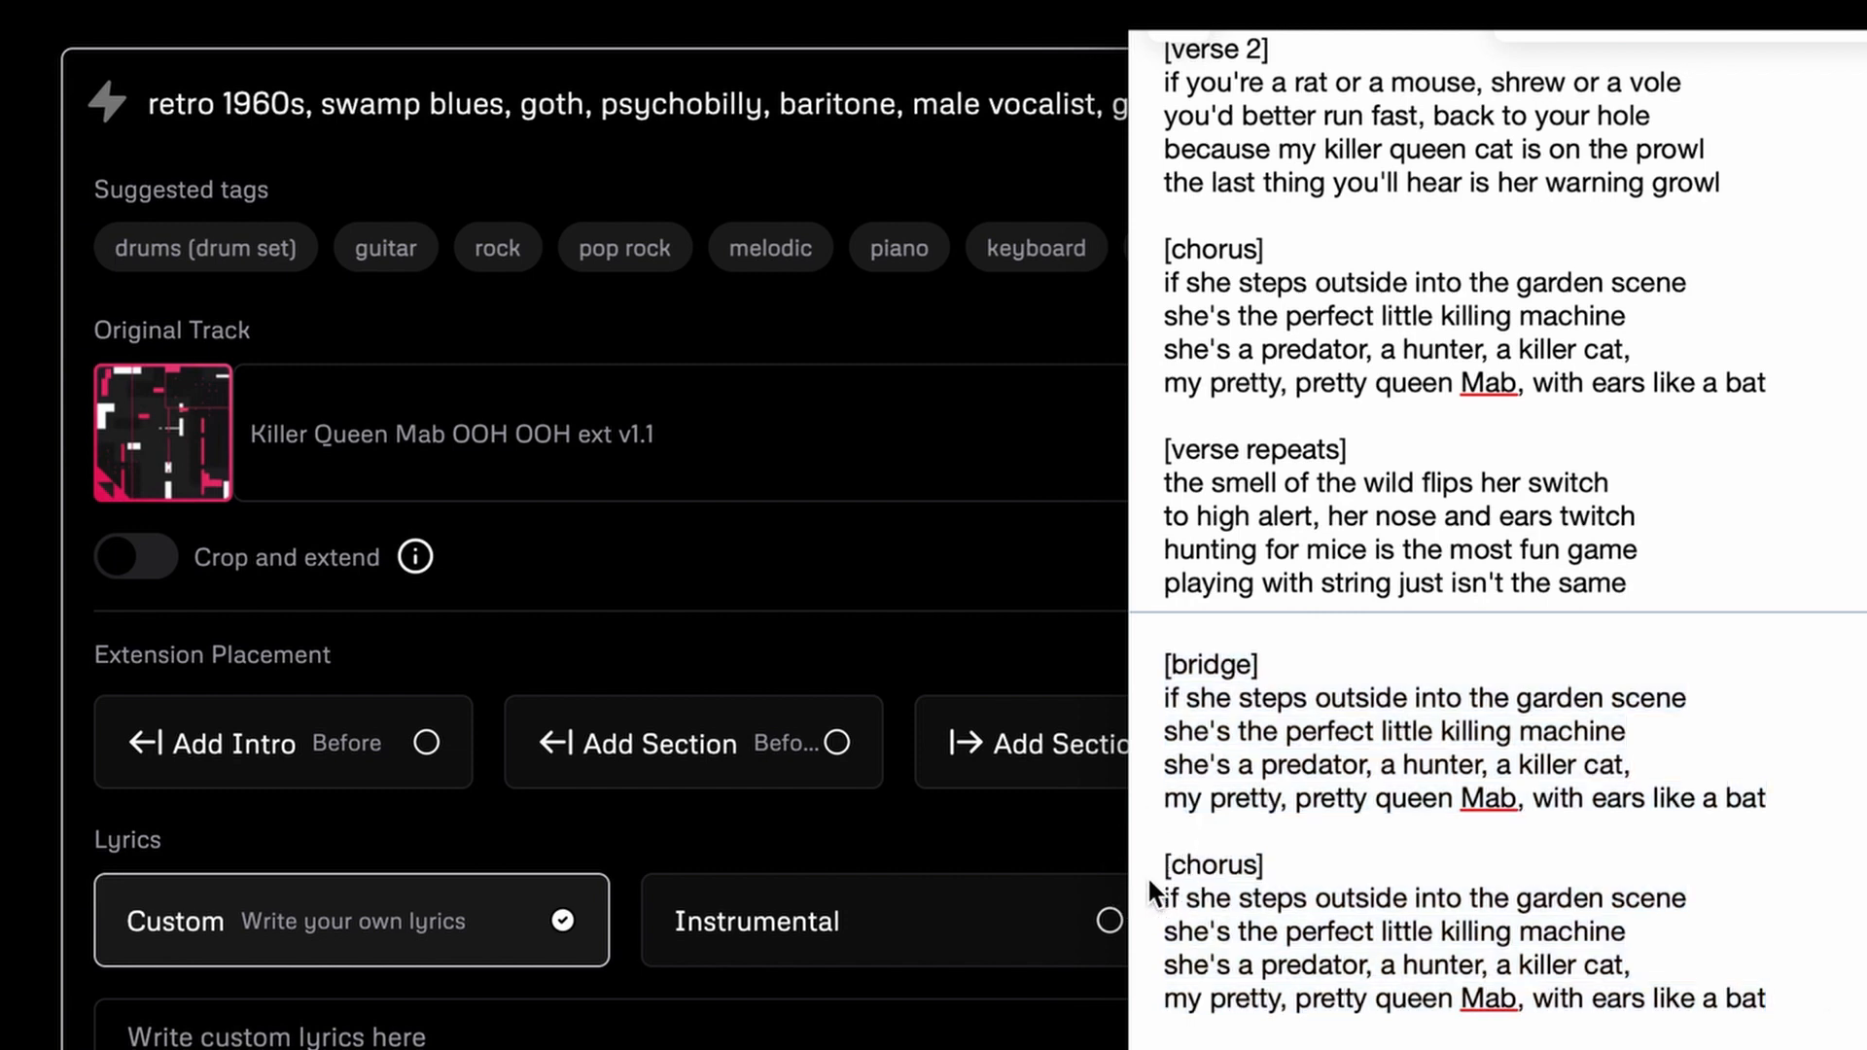
pyautogui.press('super+shift+Down')
pyautogui.press('super+c')
pyautogui.press('super+Tab')
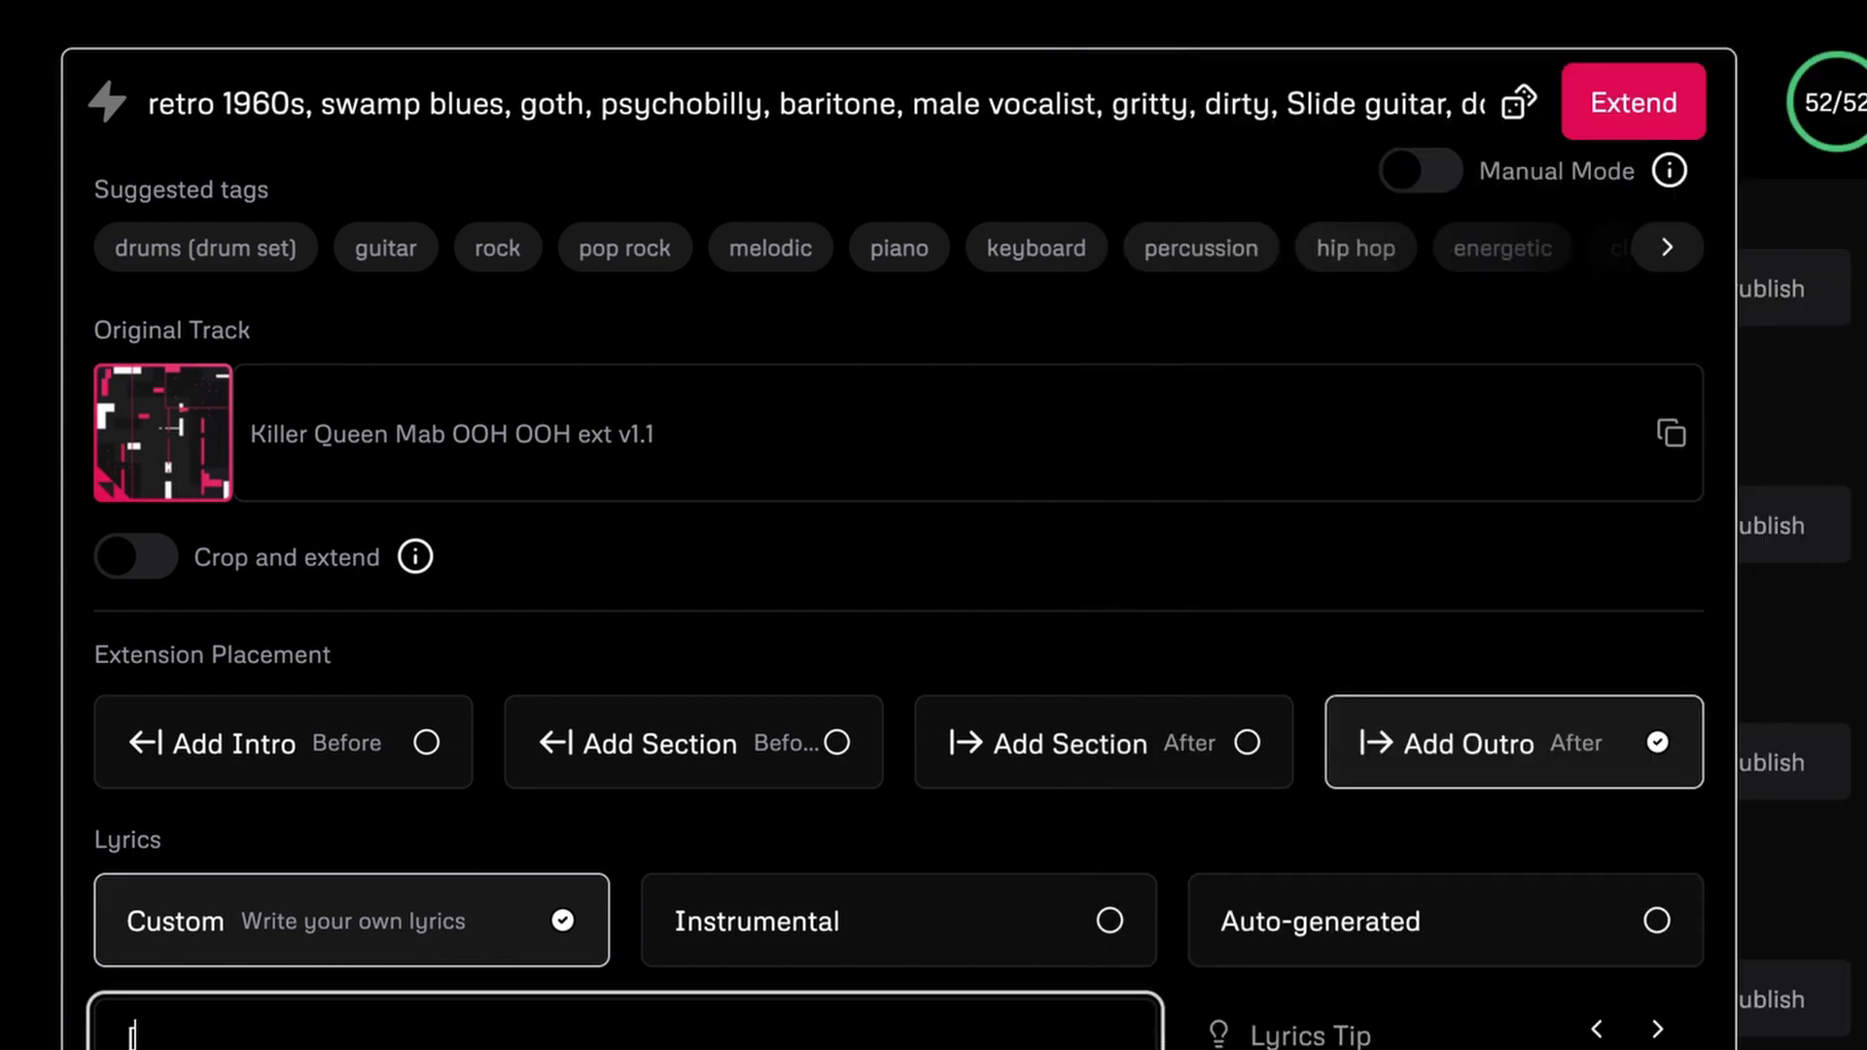
# - Write the lyrics as "[outro coda]", the copied chorus lines and a closing "purrrr puuuurrrrr" line, and generate the outro
pyautogui.write('[outro c')
pyautogui.write('oda]')
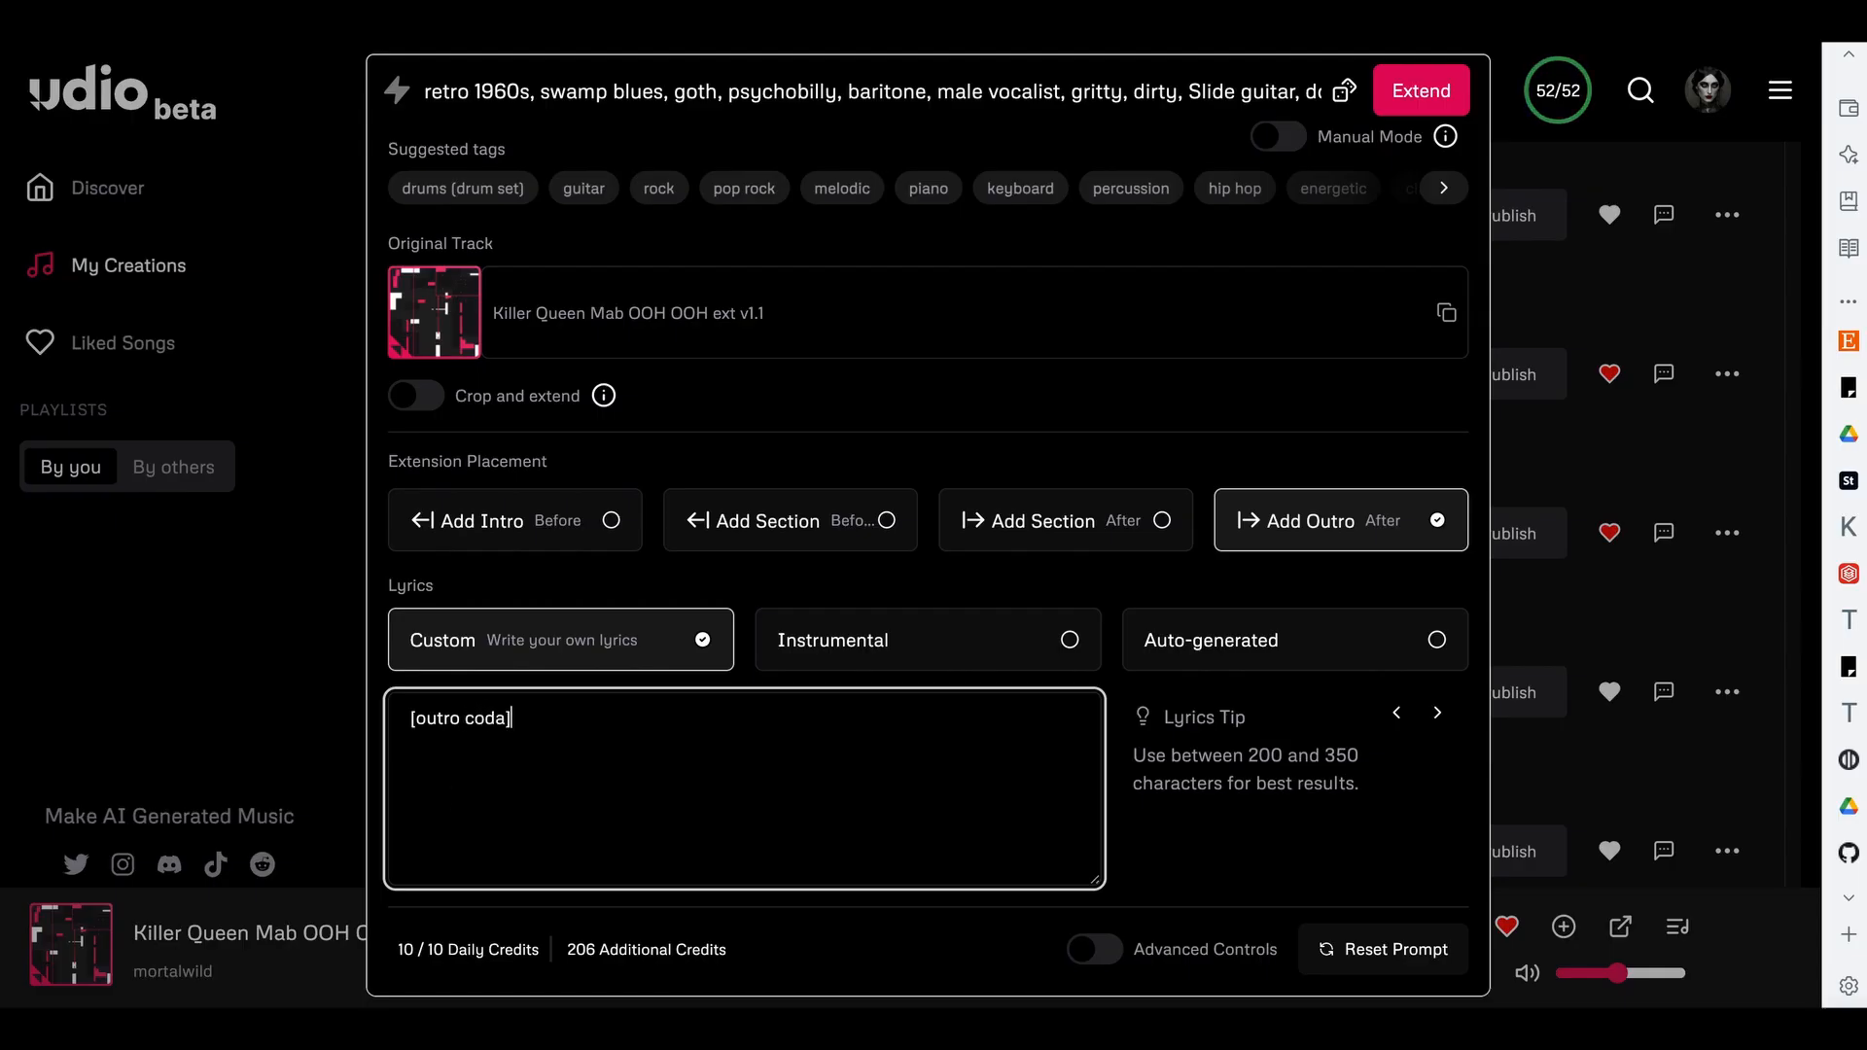
pyautogui.press('Return')
pyautogui.press('super+v')
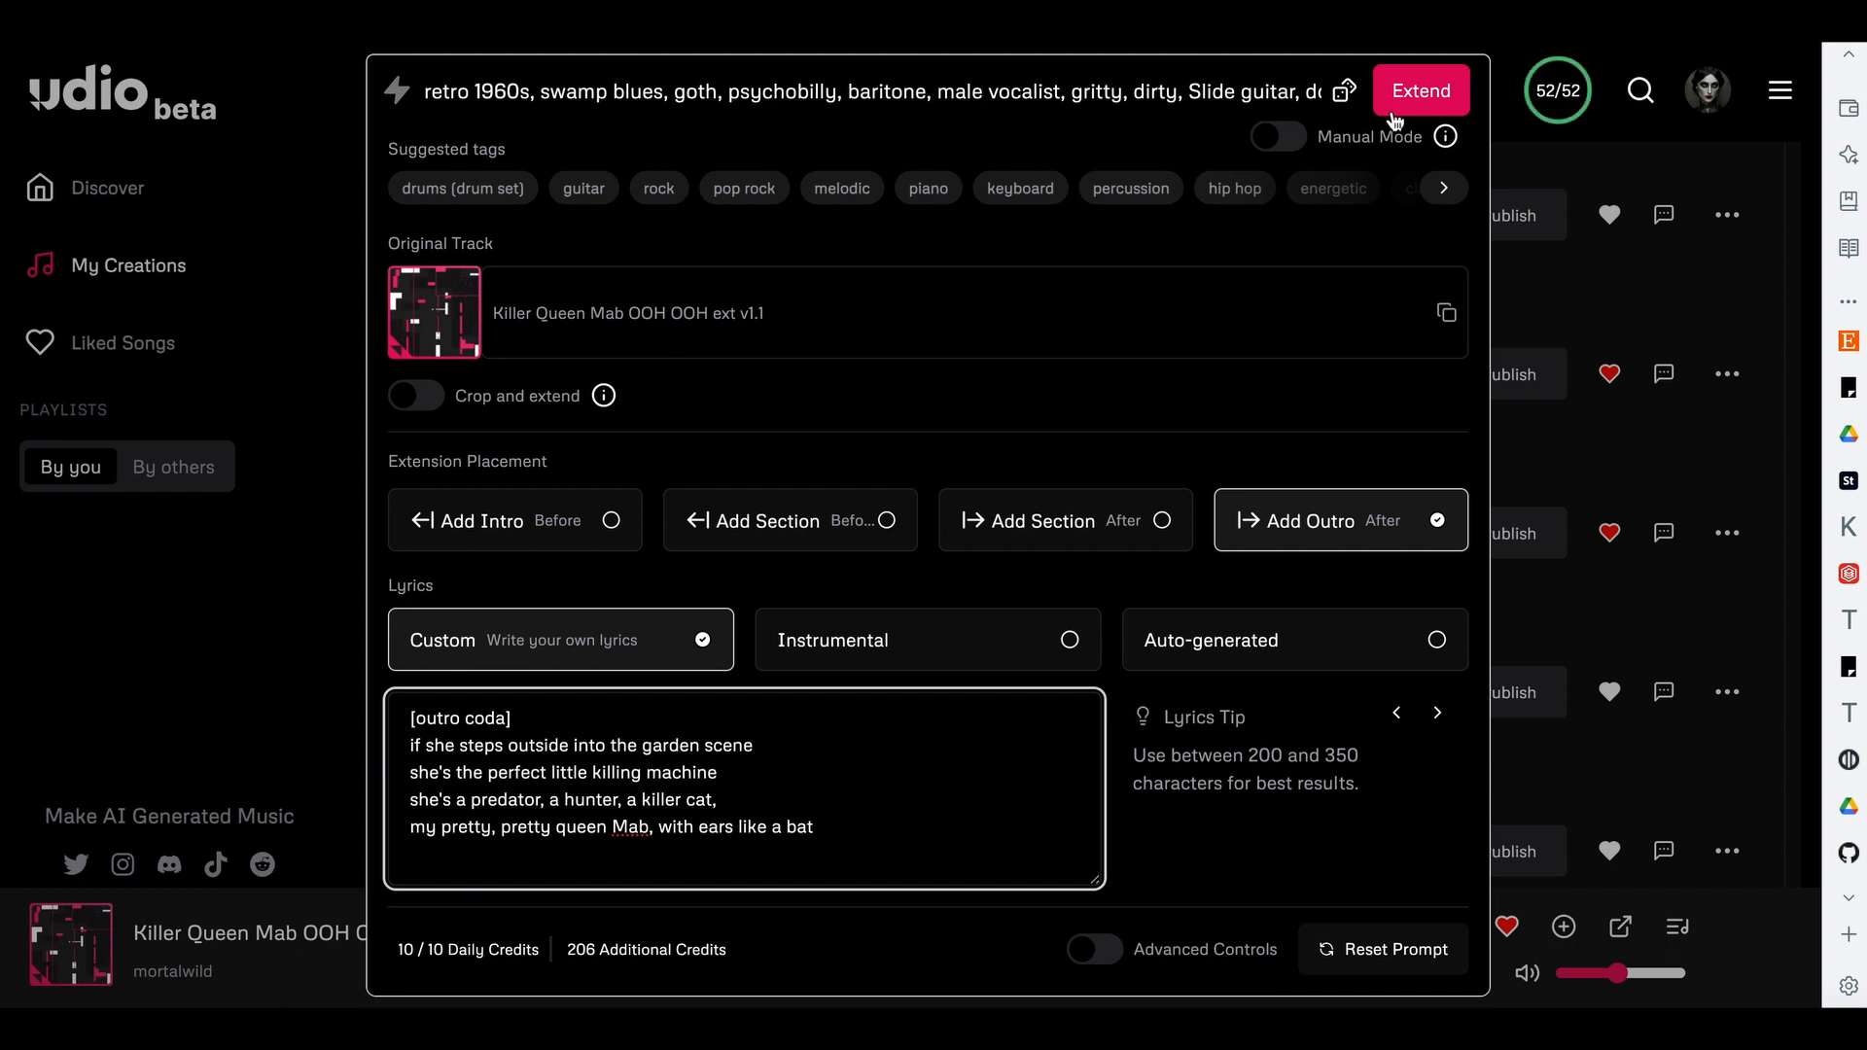
pyautogui.press('Return')
pyautogui.press('Return')
pyautogui.write('purr')
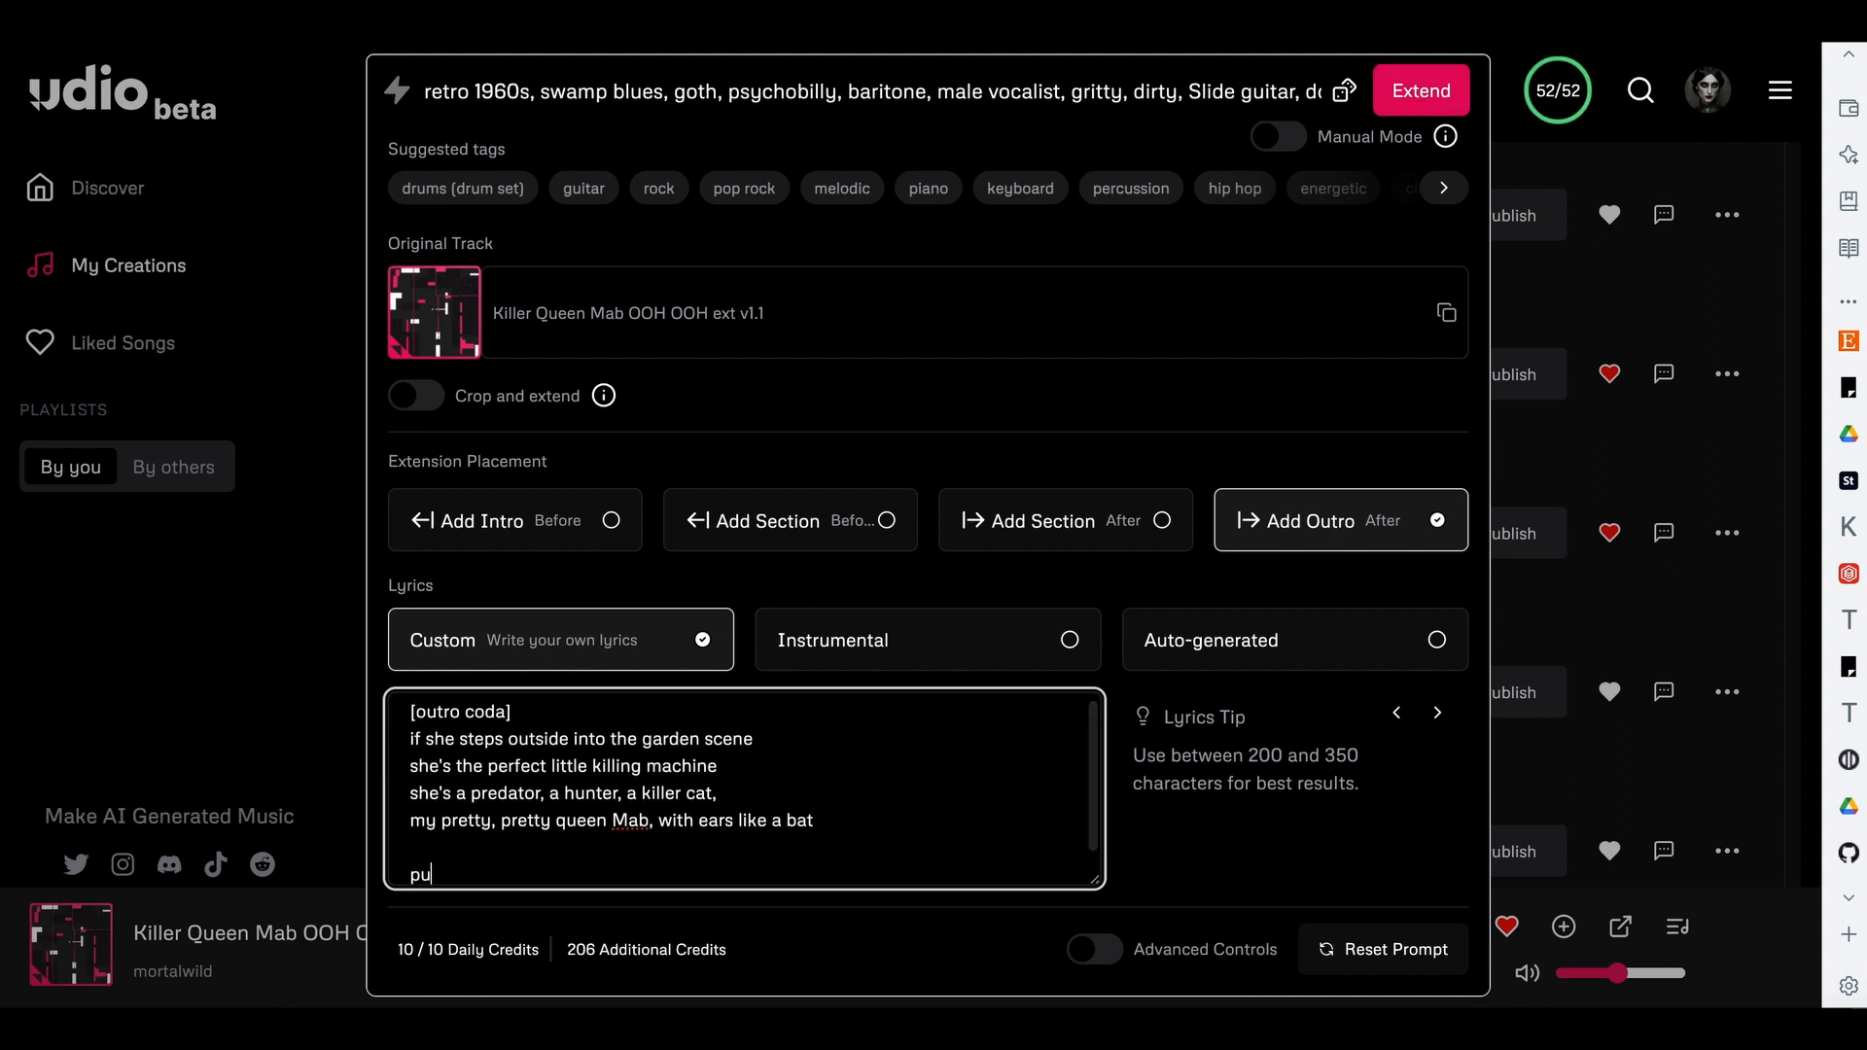
pyautogui.write('rr puuuur')
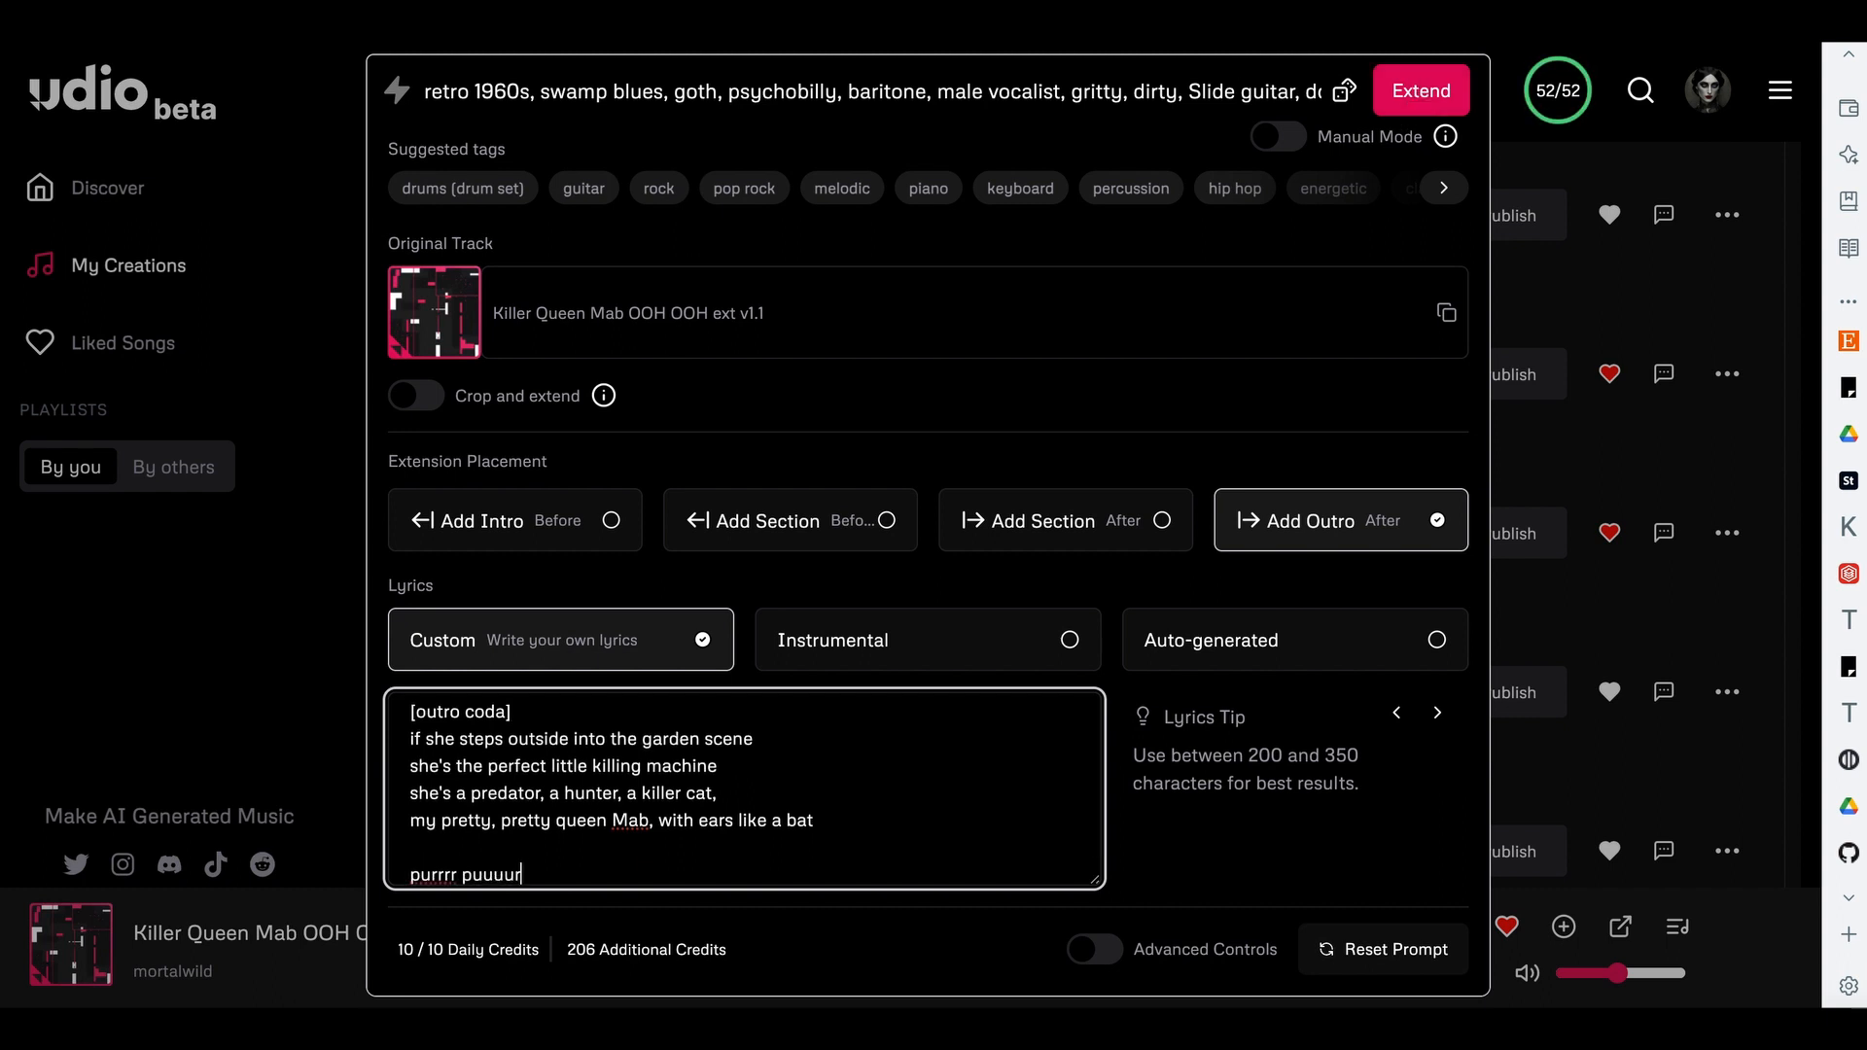
pyautogui.write('rrrr')
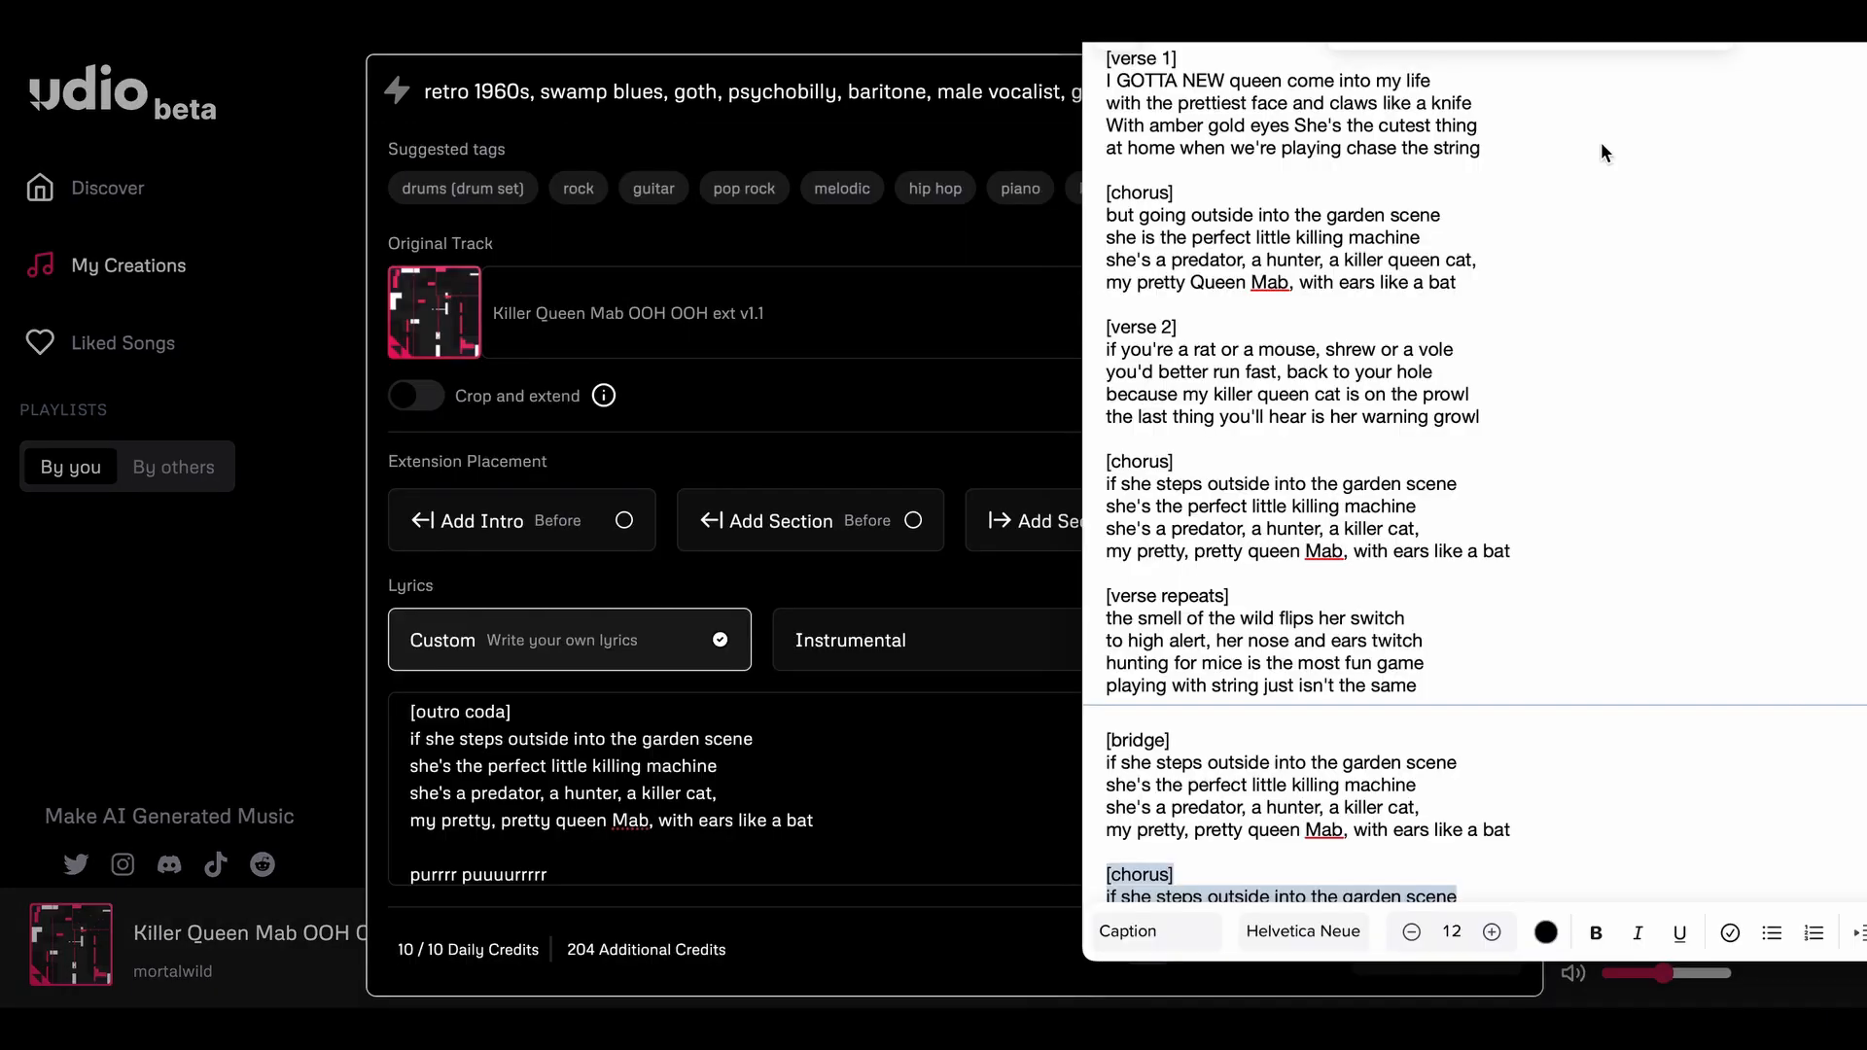
# - Add the full style prompt "retro 1960s, swamp blues, goth, psychobilly, baritone..." below the existing tags in the QUEEN MAB notes
pyautogui.scroll(10, 1601, 142)
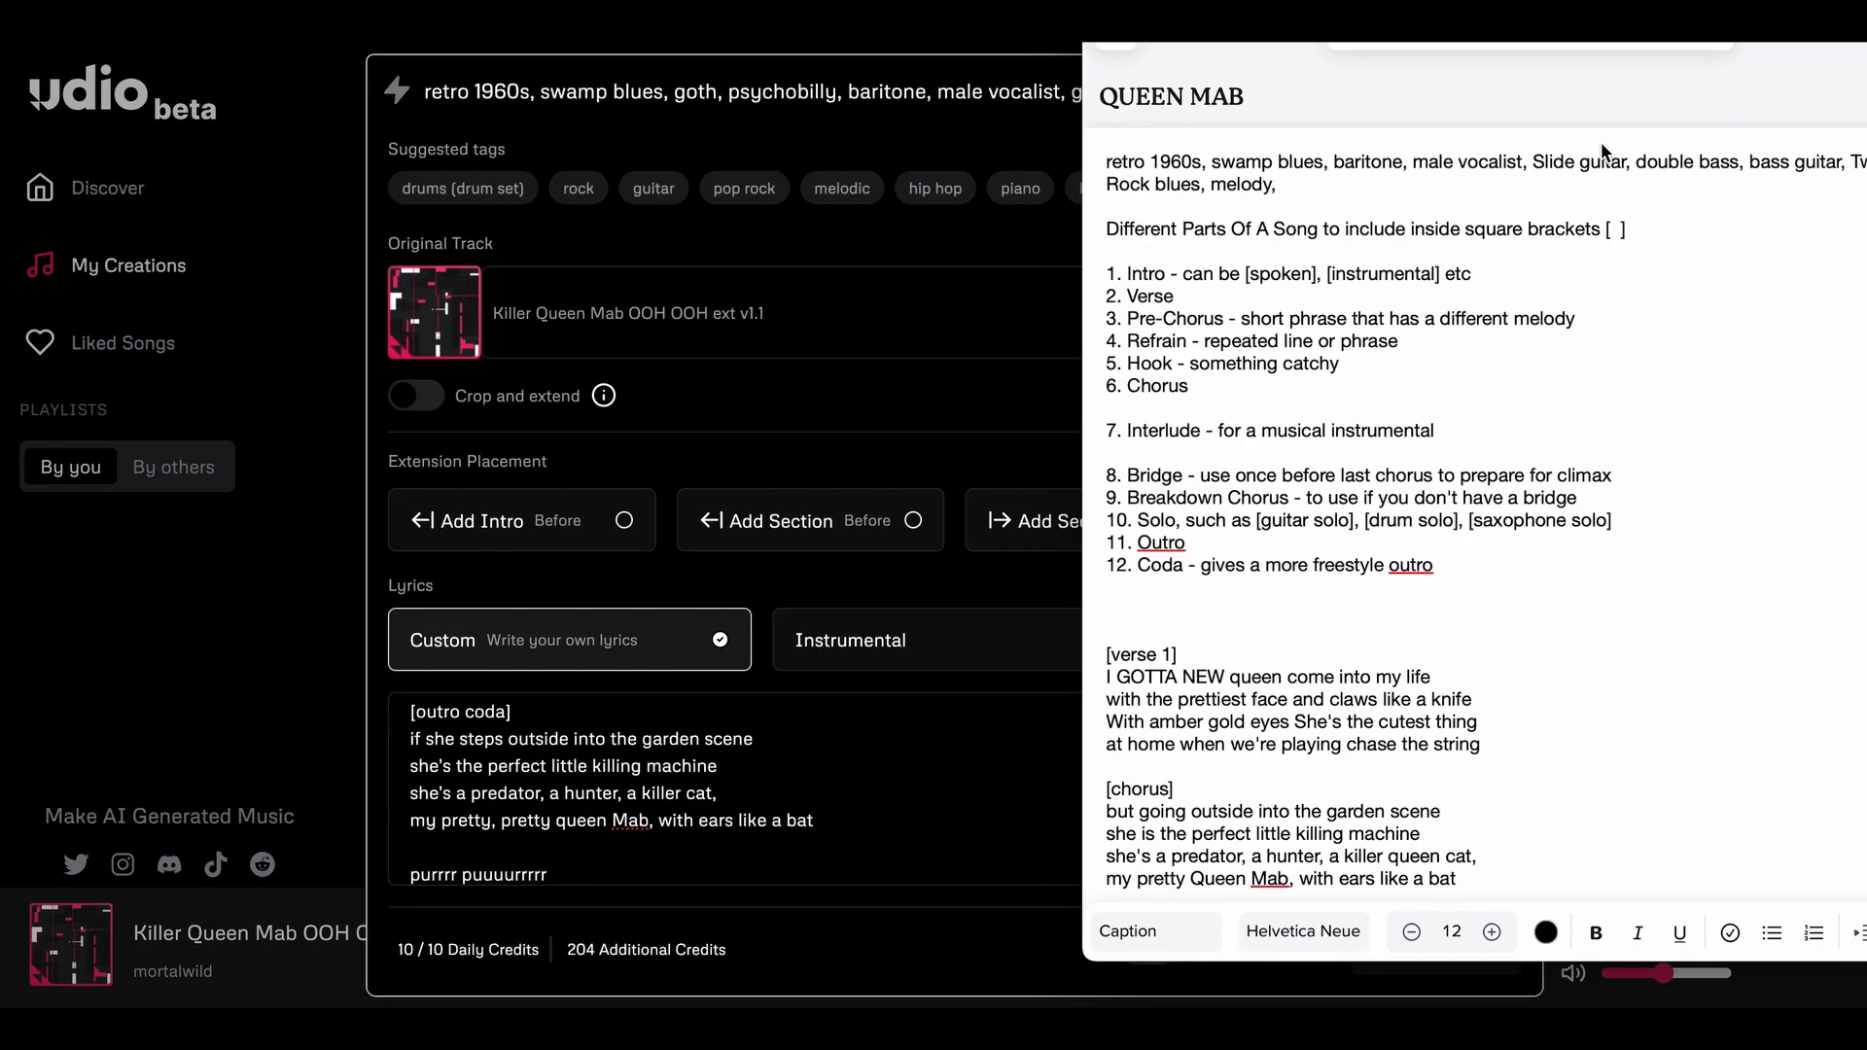
pyautogui.click(1322, 180)
pyautogui.press('Return')
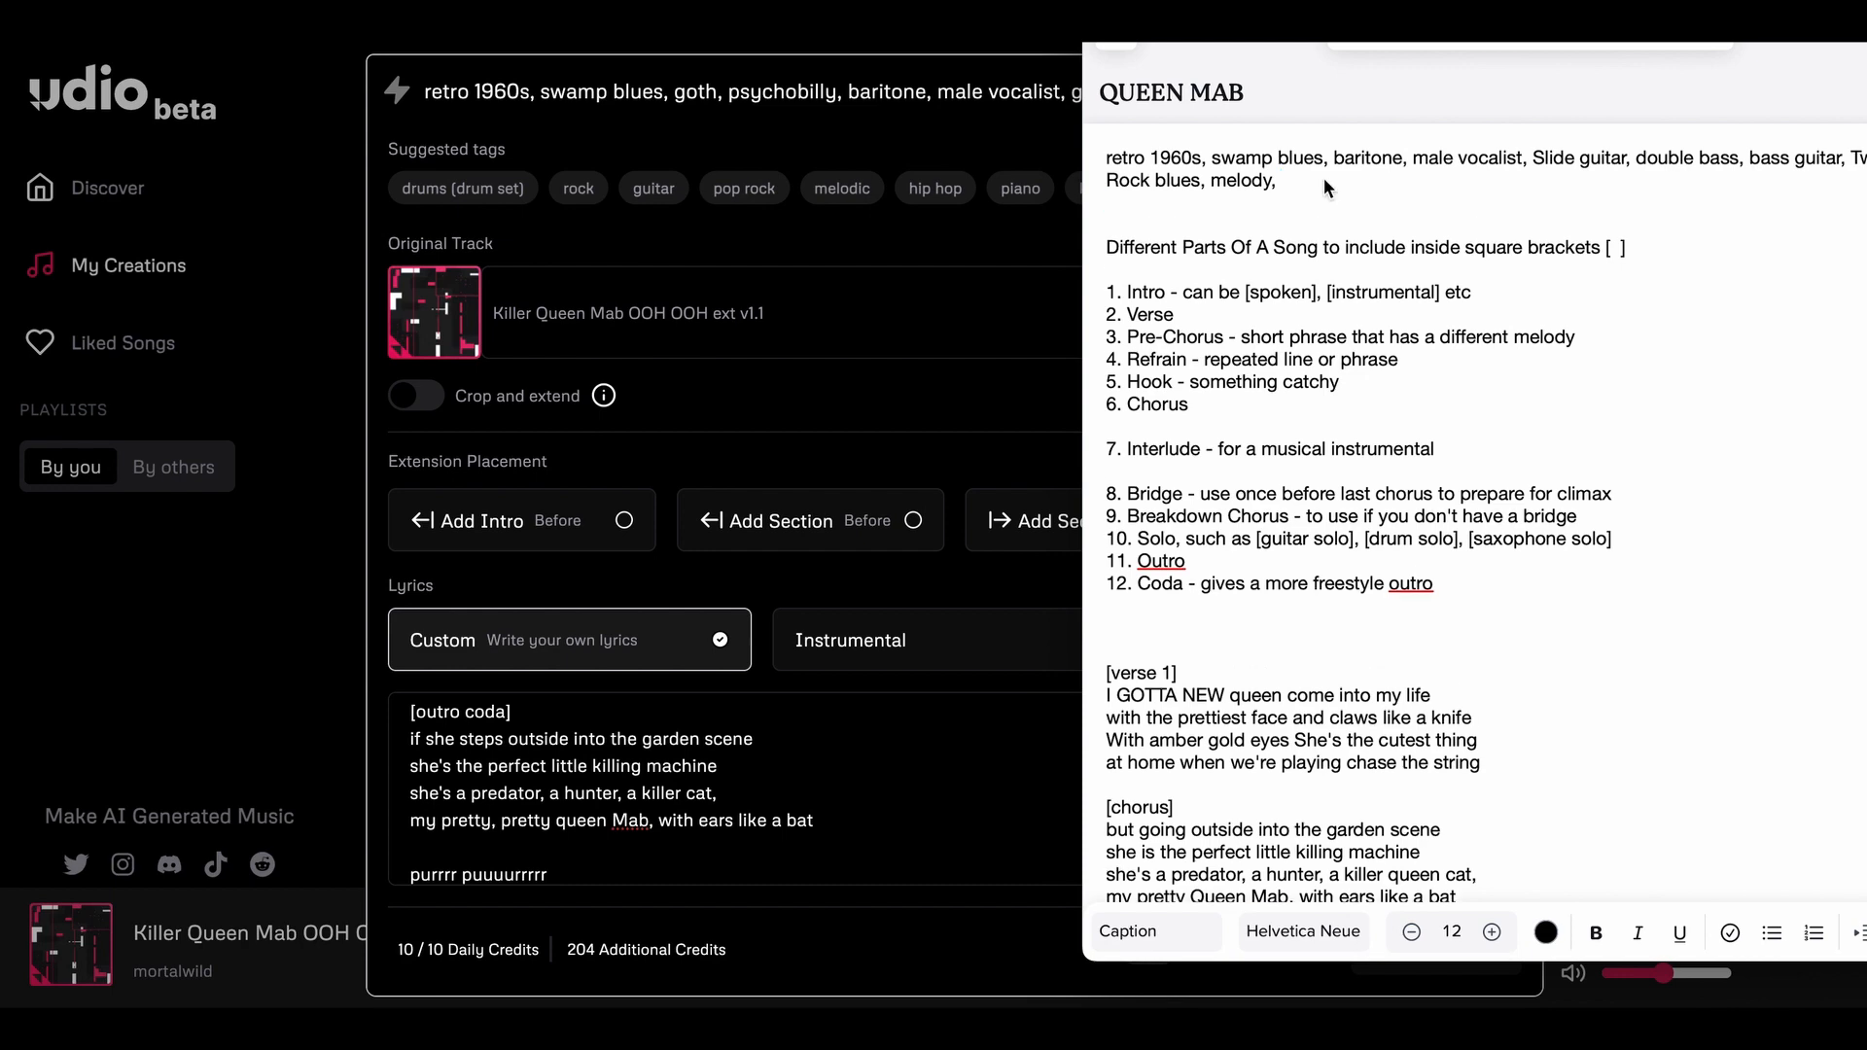
pyautogui.press('Return')
pyautogui.write('retro 1960s, swamp blues, goth, psychobilly, baritone, male vocalist, gritty, dirty, Slide guitar, double bass, bass guitar, Twangy, Rock blues, melody,')
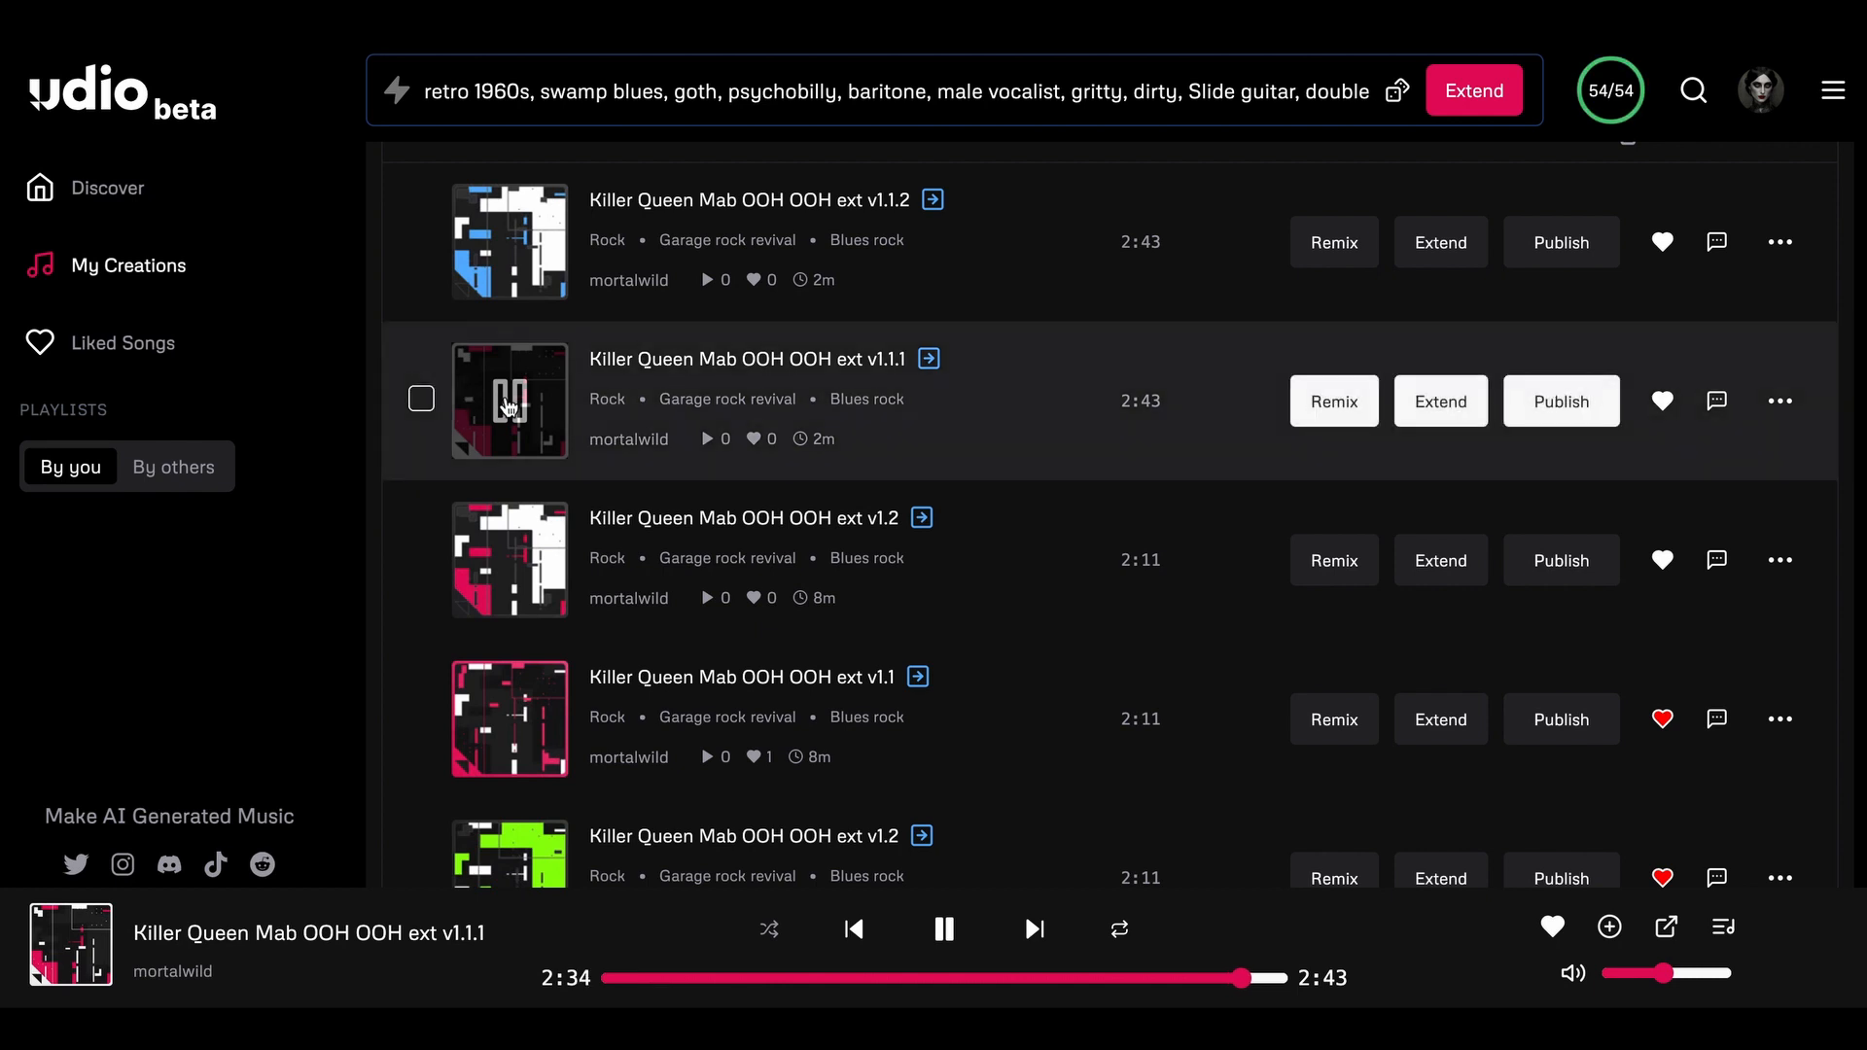
# - Stop playback of the outro version "Killer Queen Mab OOH OOH ext v1.1.1" and look through the whole list of generated tracks
pyautogui.click(944, 931)
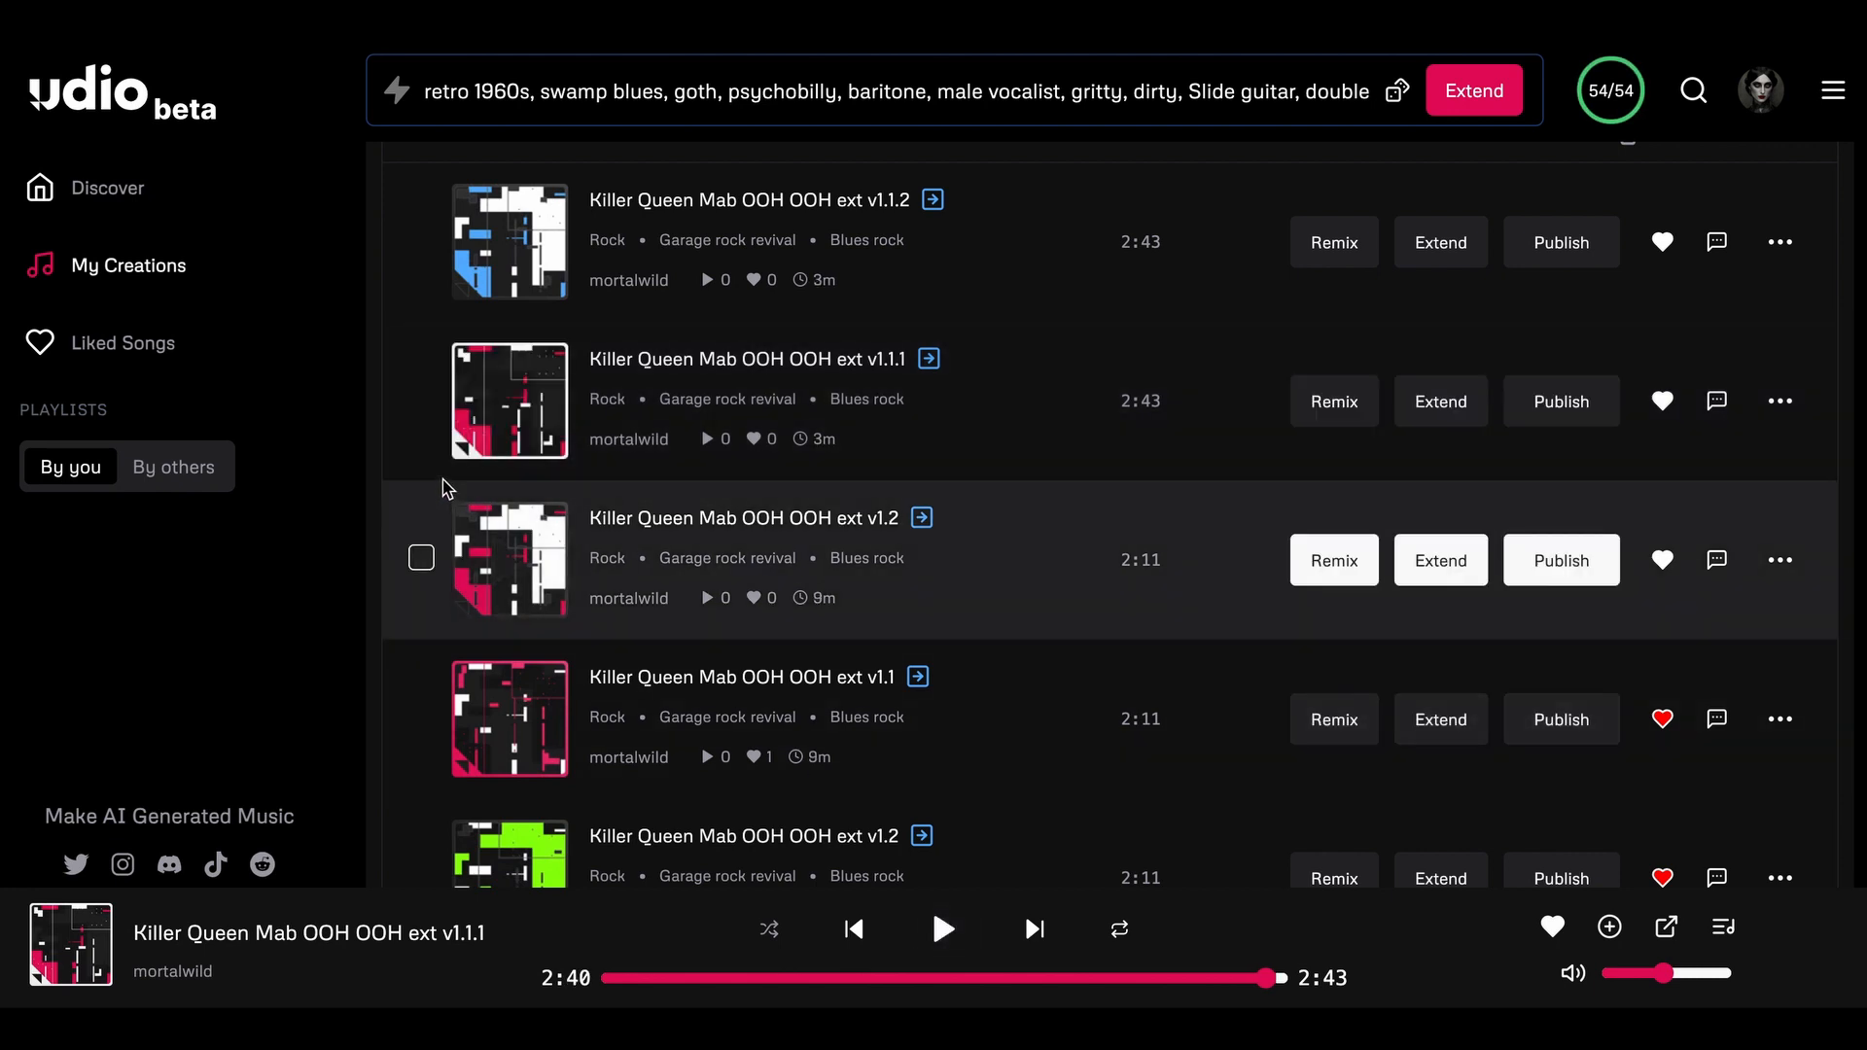
pyautogui.moveTo(474, 391)
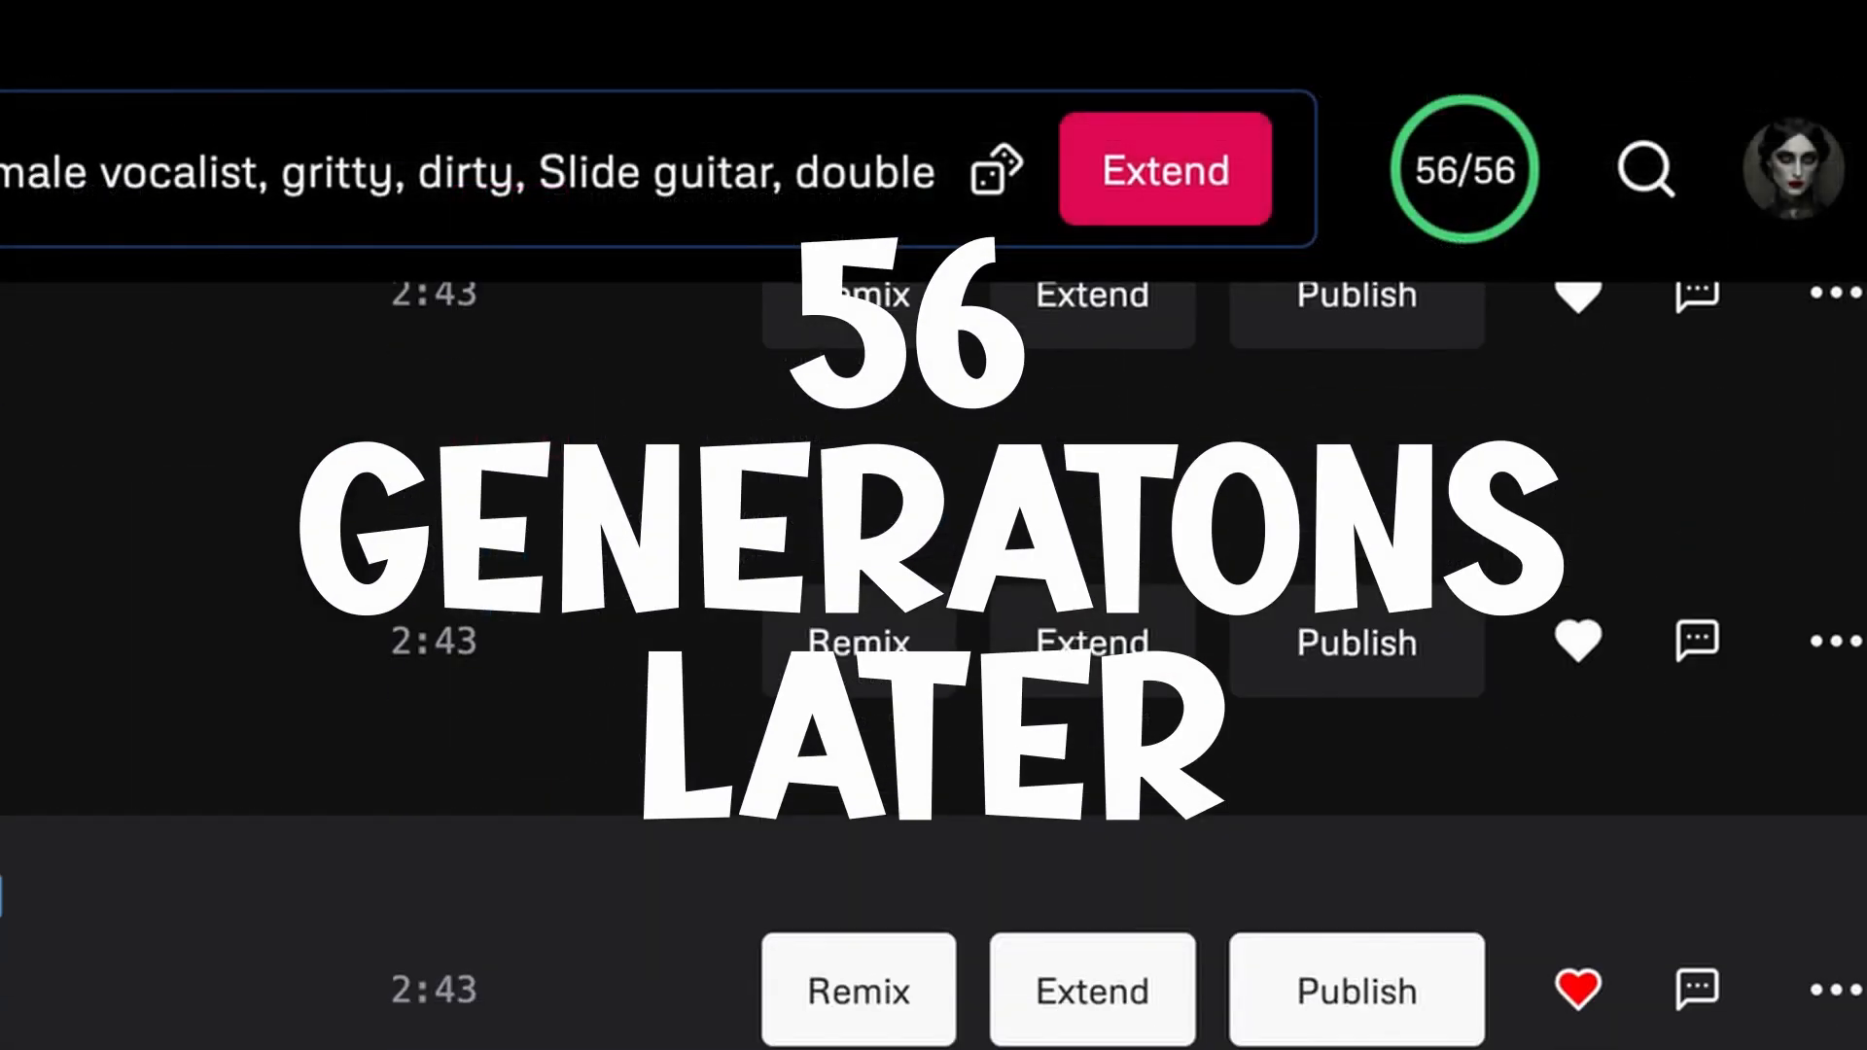
pyautogui.scroll(-5, 933, 583)
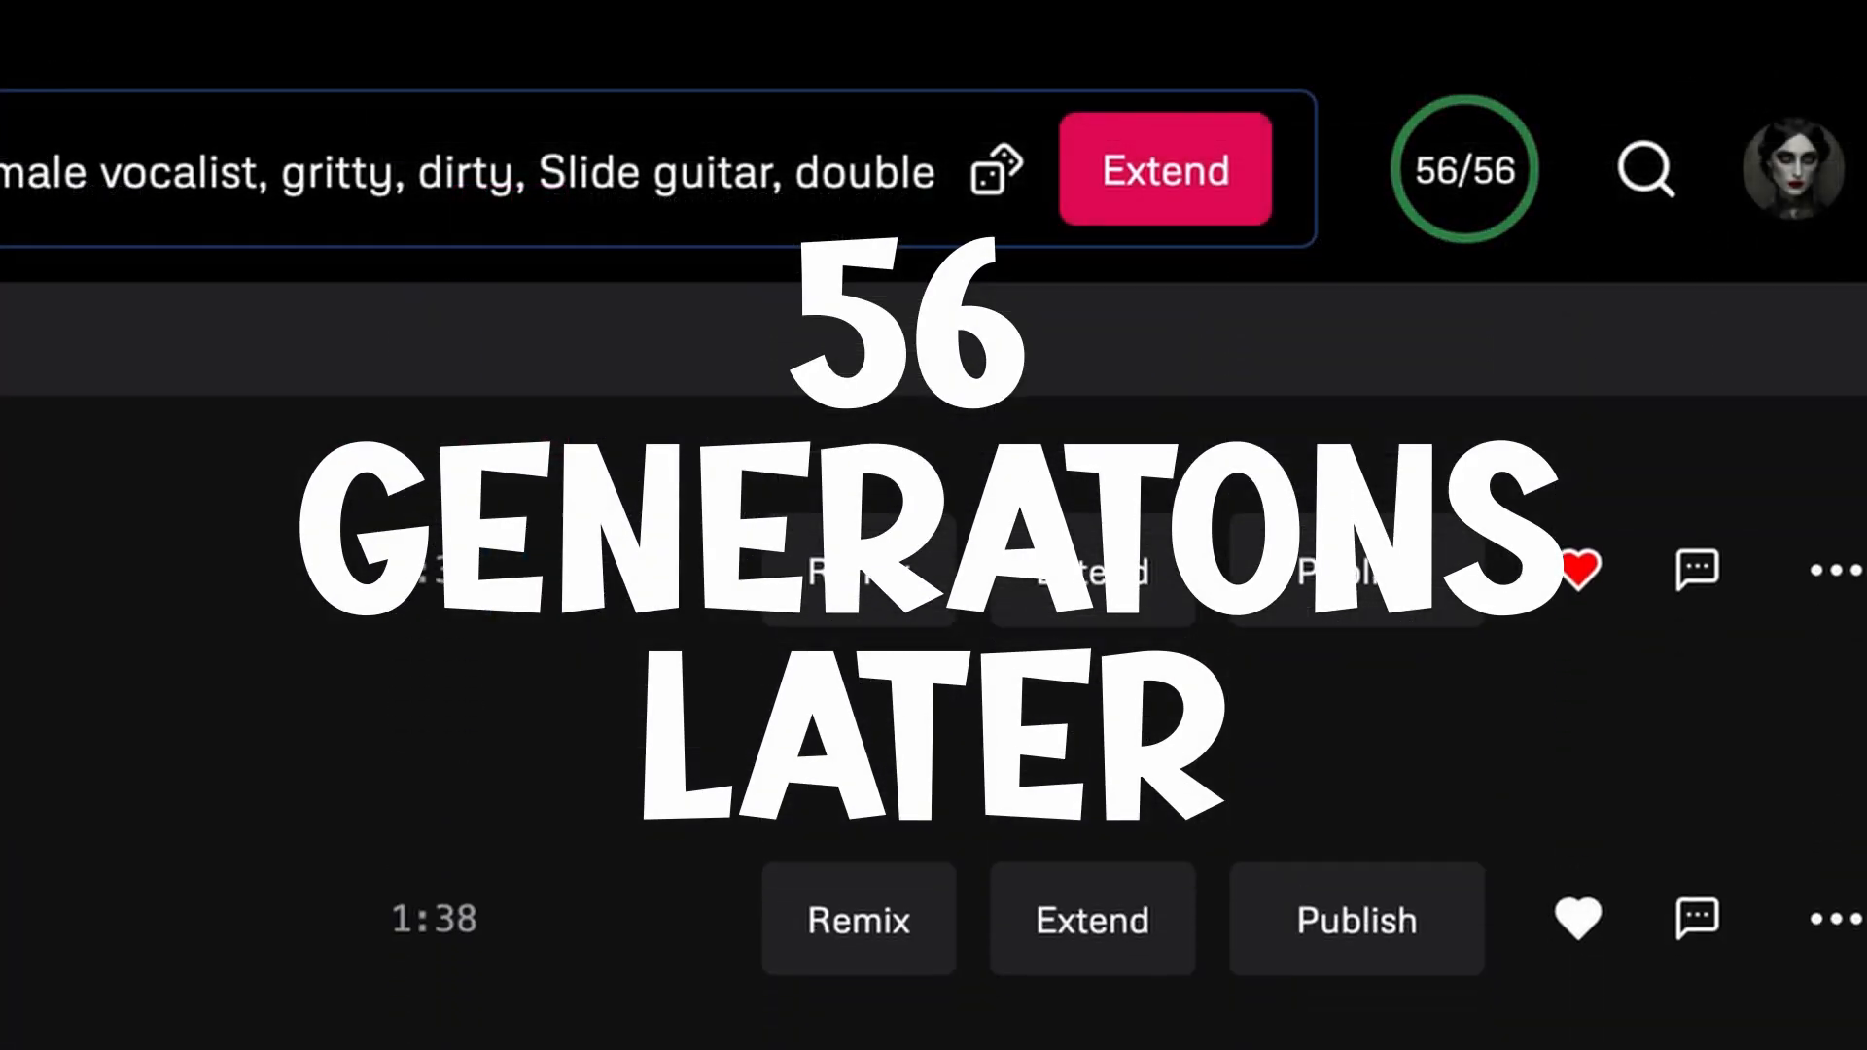
pyautogui.scroll(-5, 934, 584)
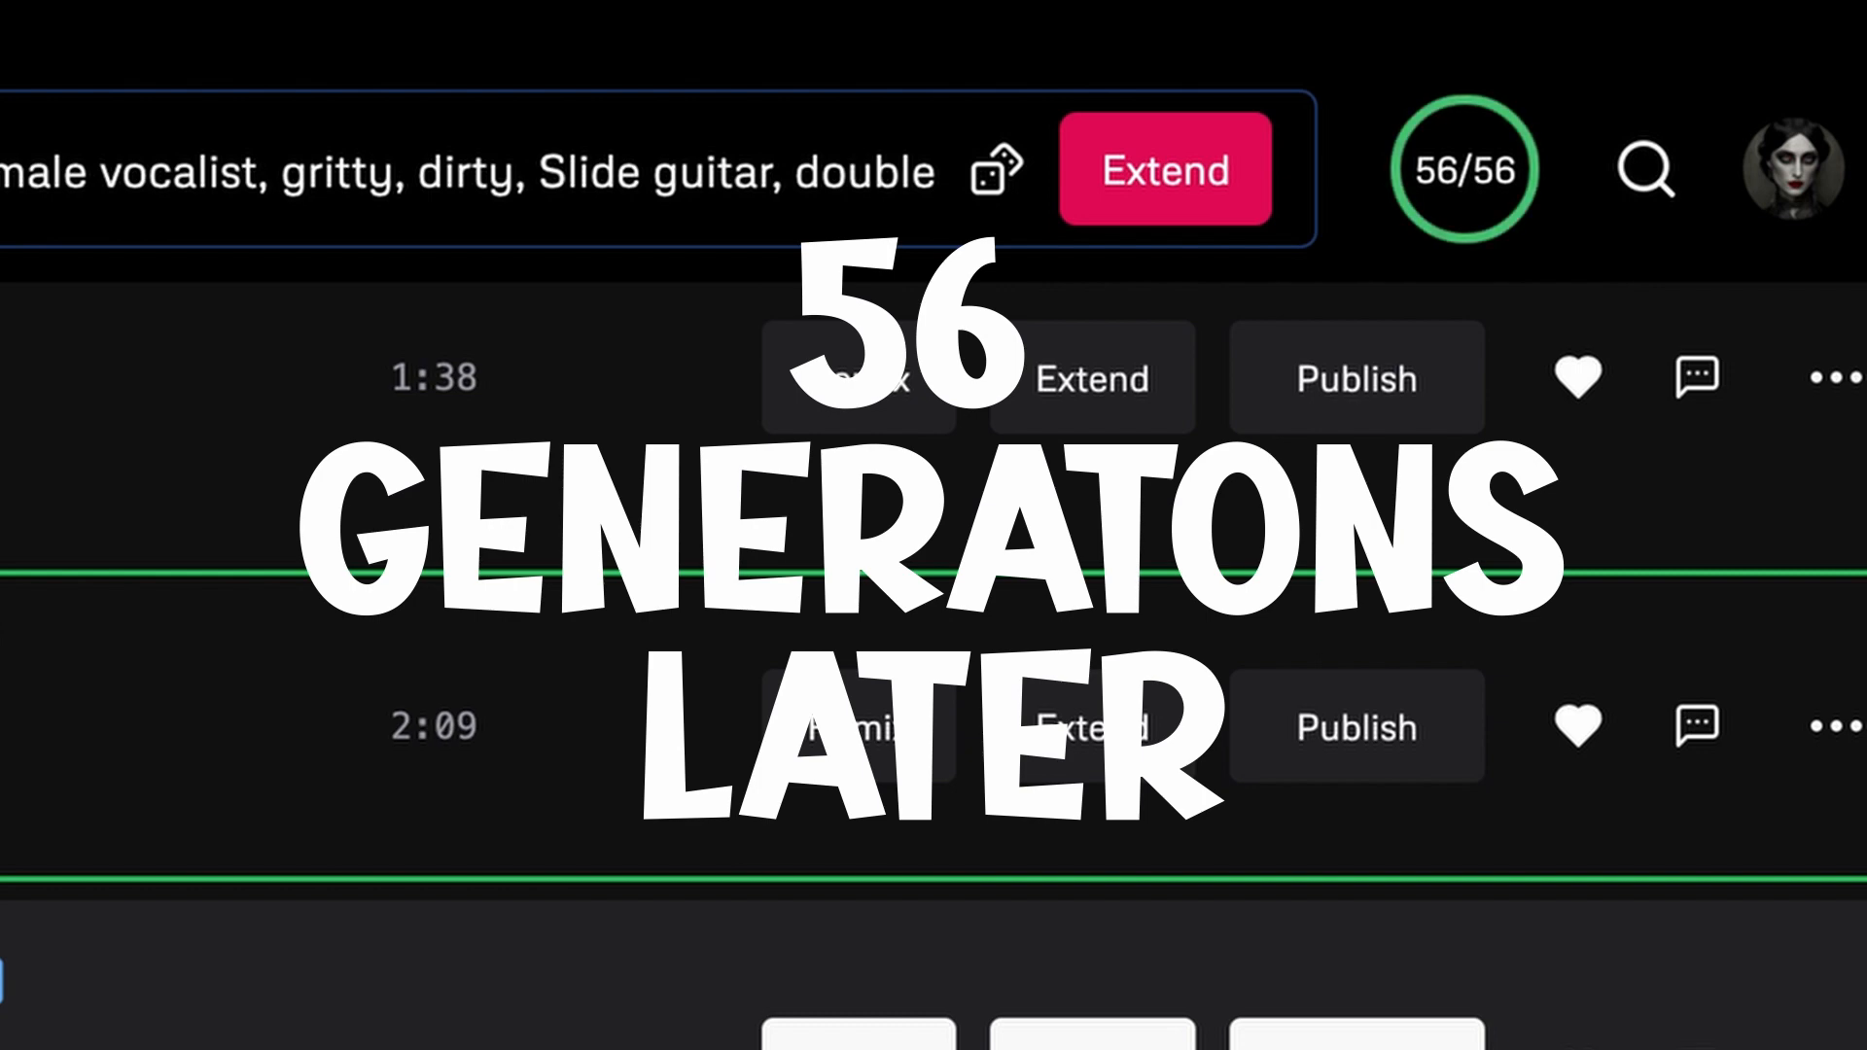
pyautogui.scroll(-5, 933, 583)
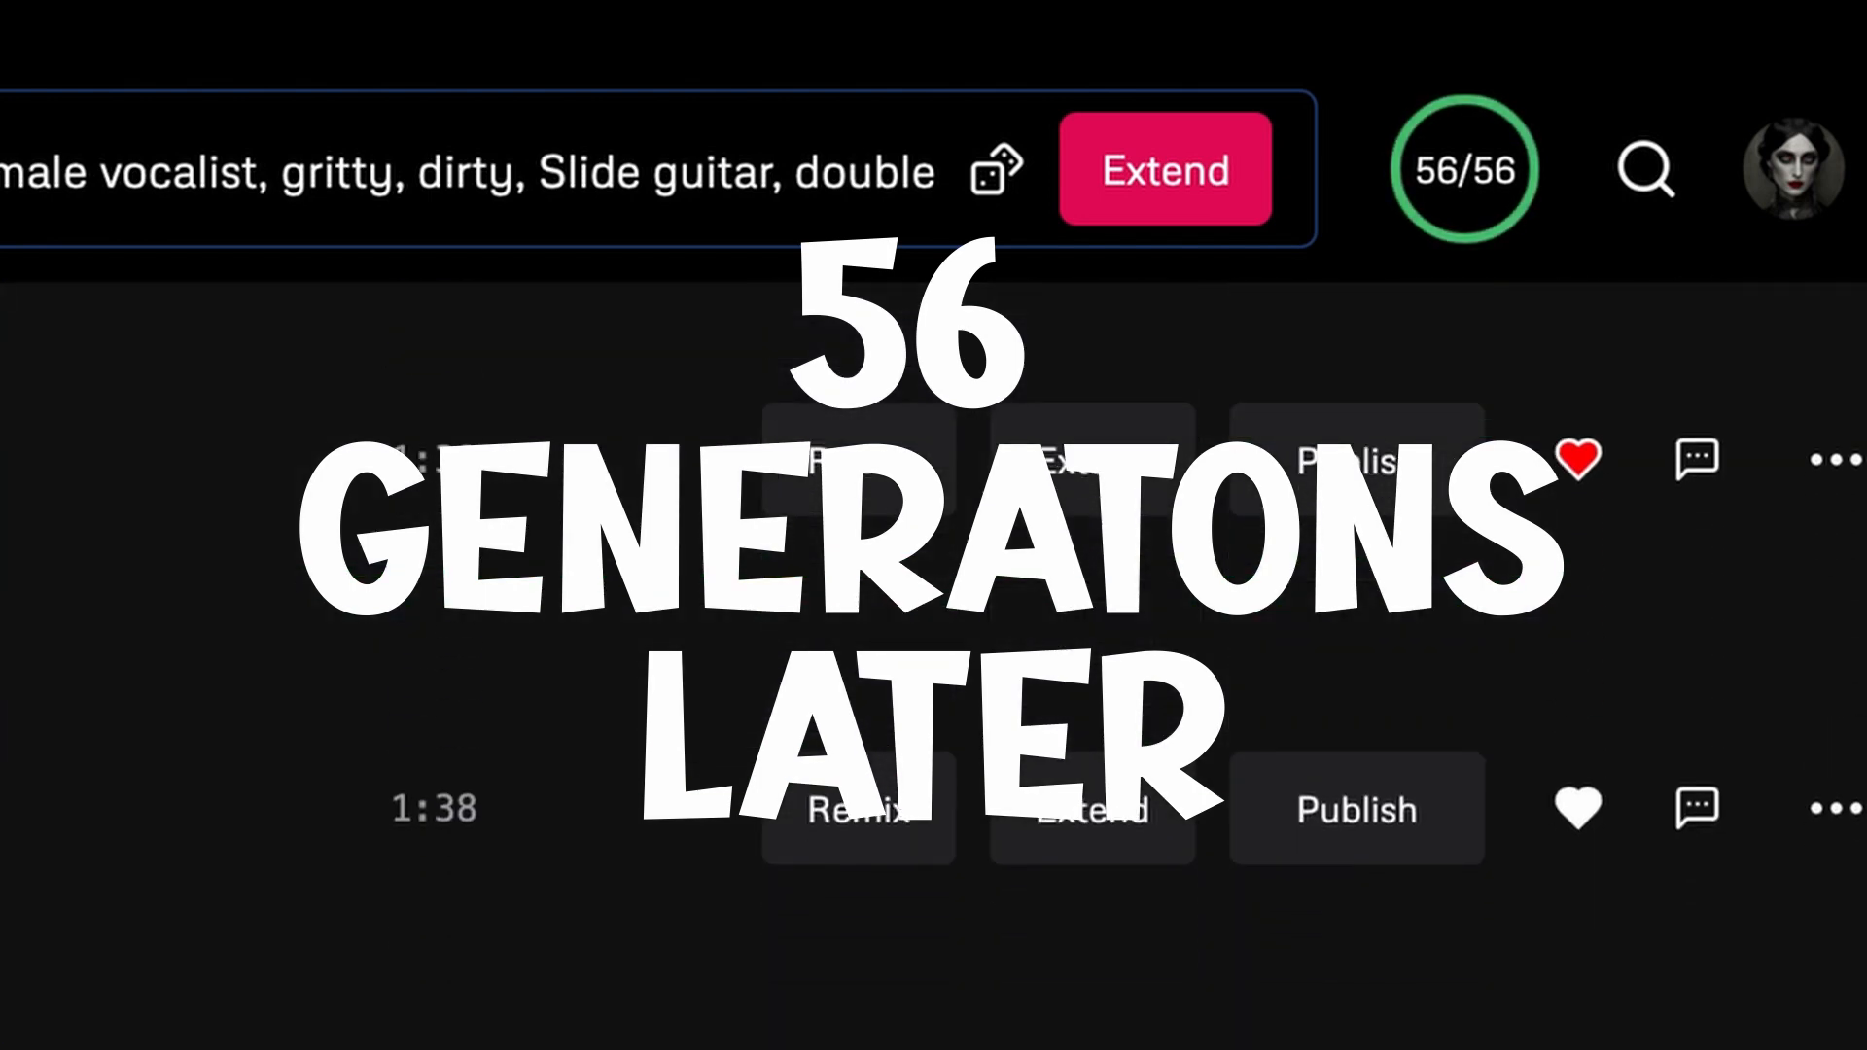
pyautogui.scroll(-10, 933, 583)
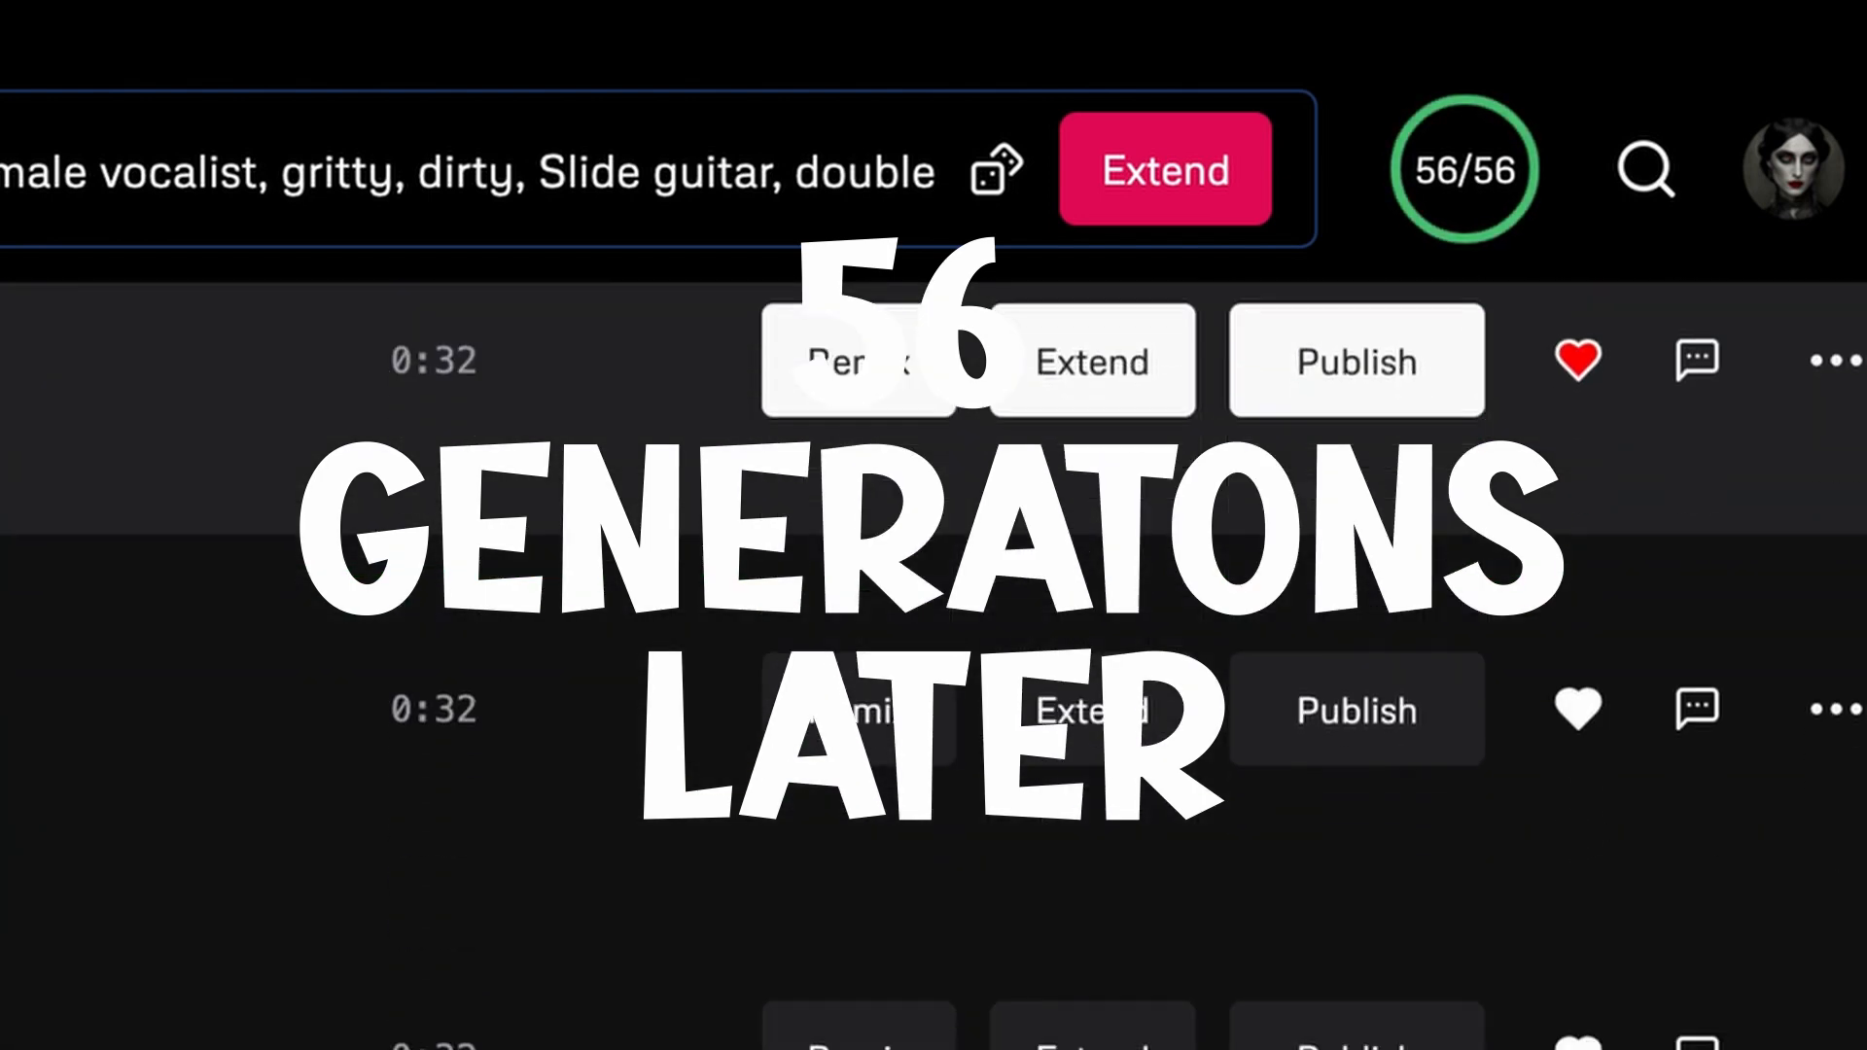
# - Try to remix the newest outro version "Killer Queen Mab OOH OOH ext v1.1.2" in the list of creations
pyautogui.scroll(-10, 166, 760)
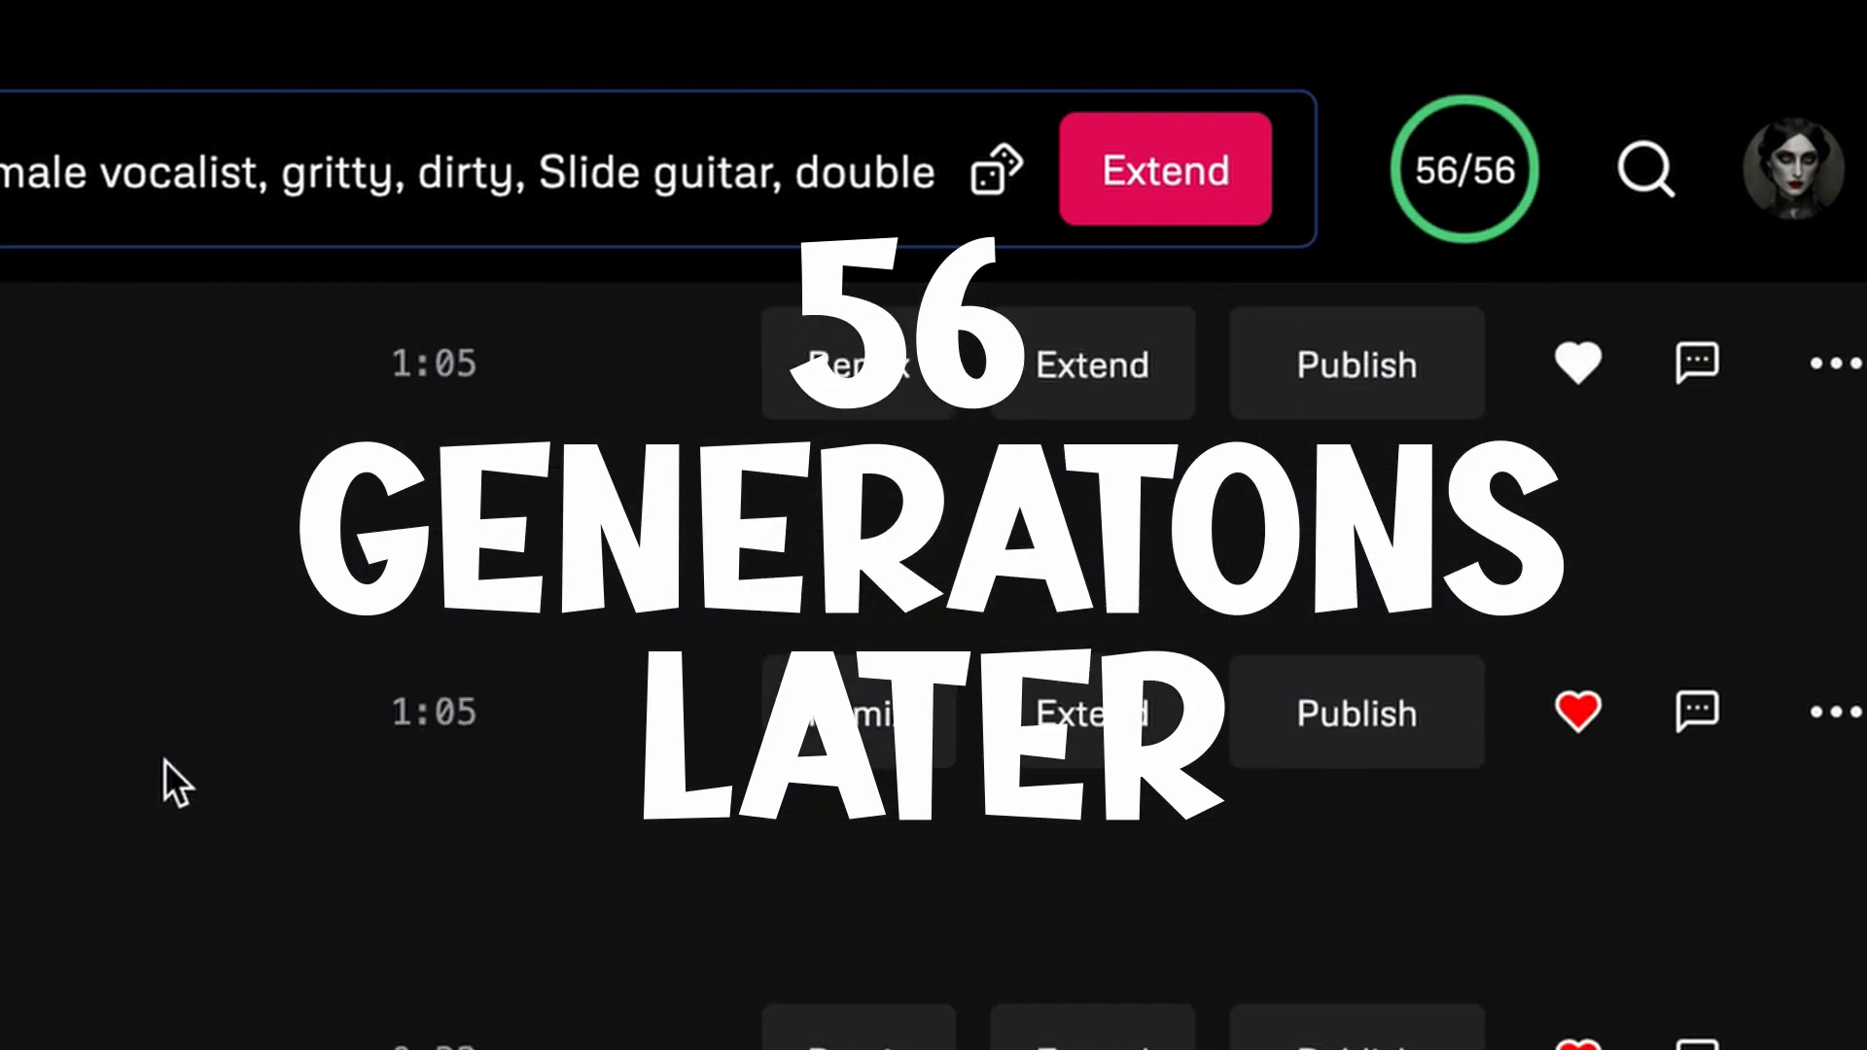
pyautogui.scroll(10, 165, 760)
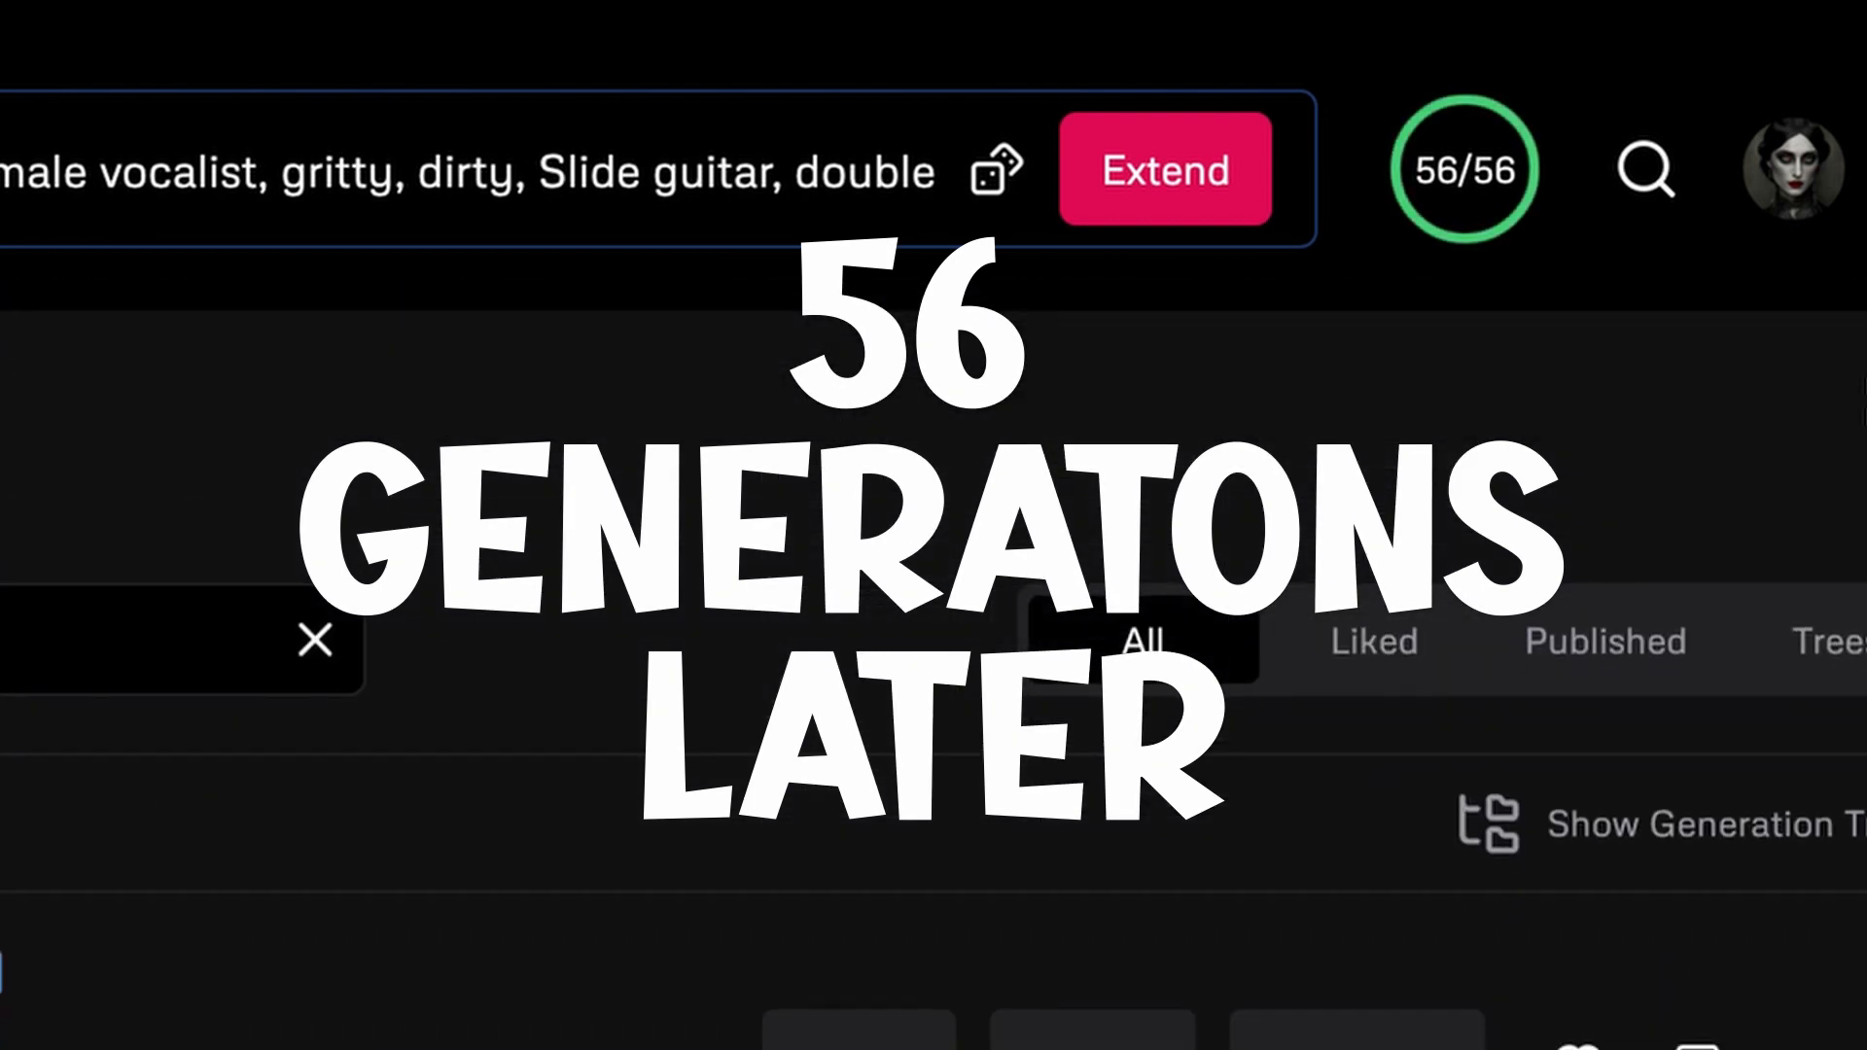
pyautogui.click(165, 173)
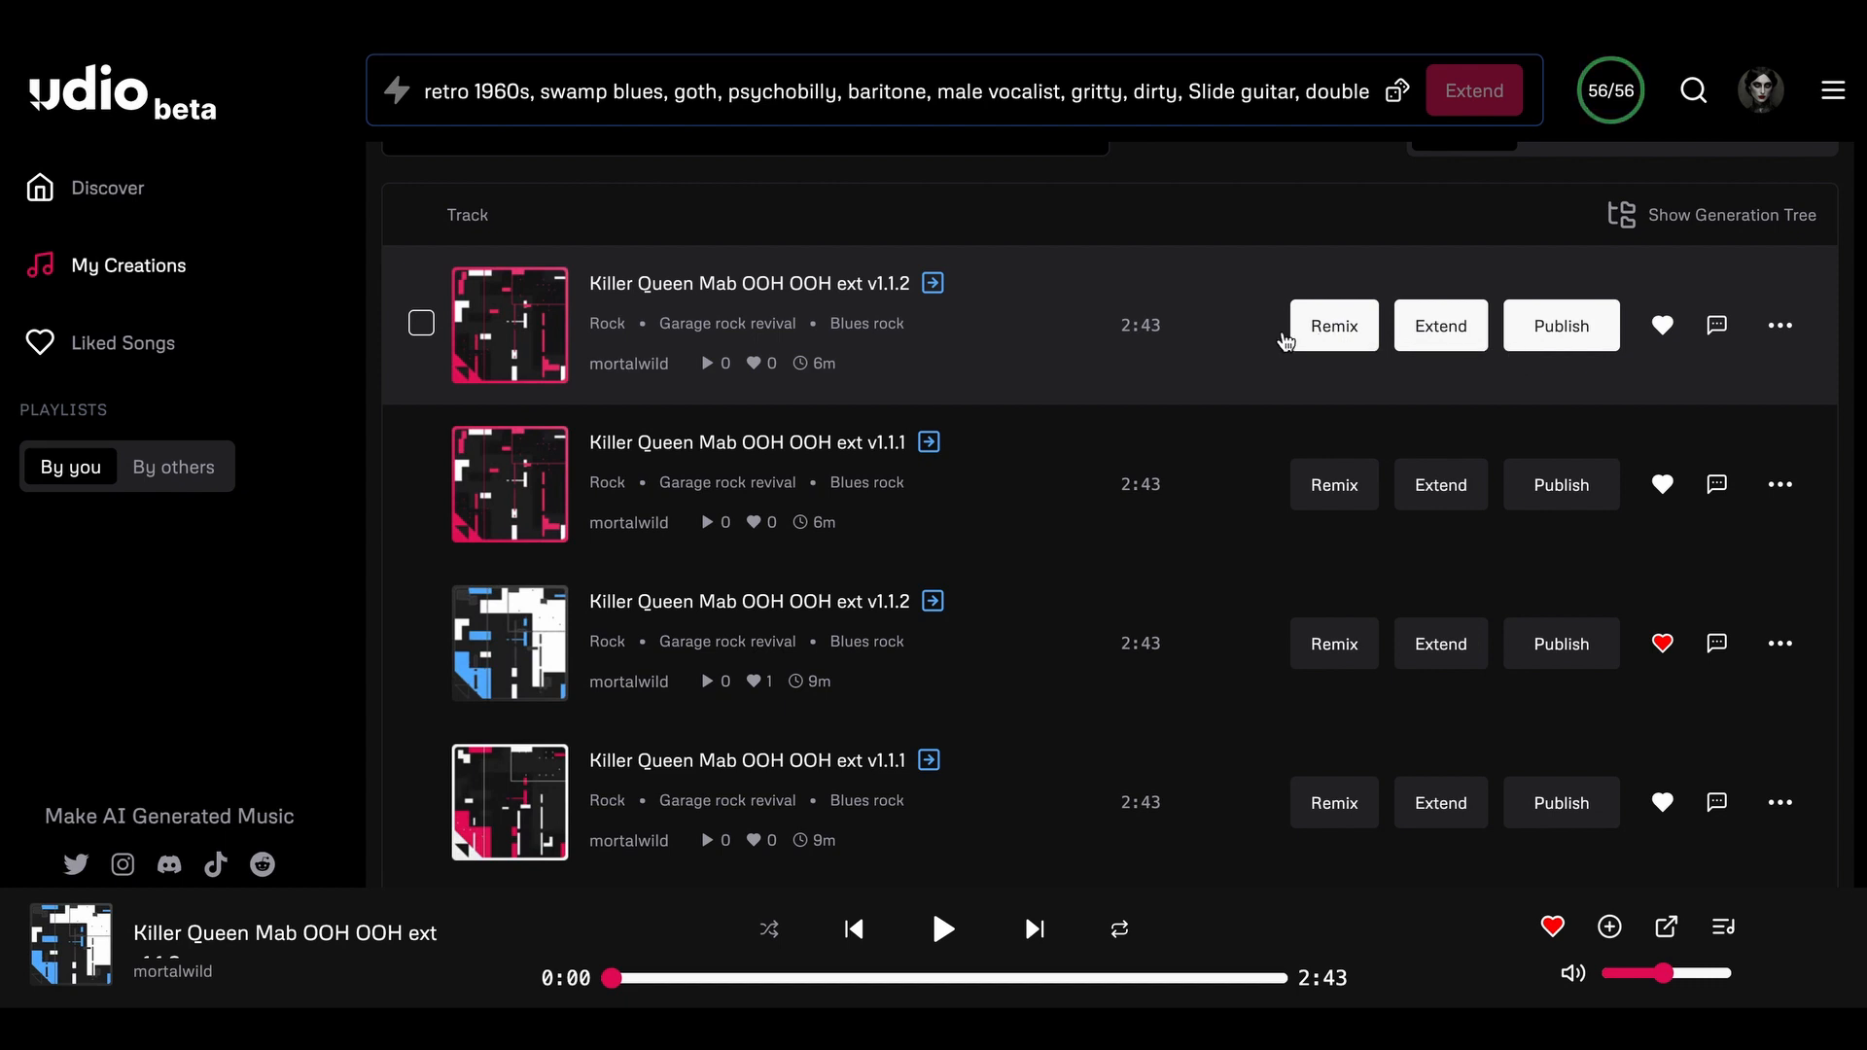
pyautogui.click(1324, 338)
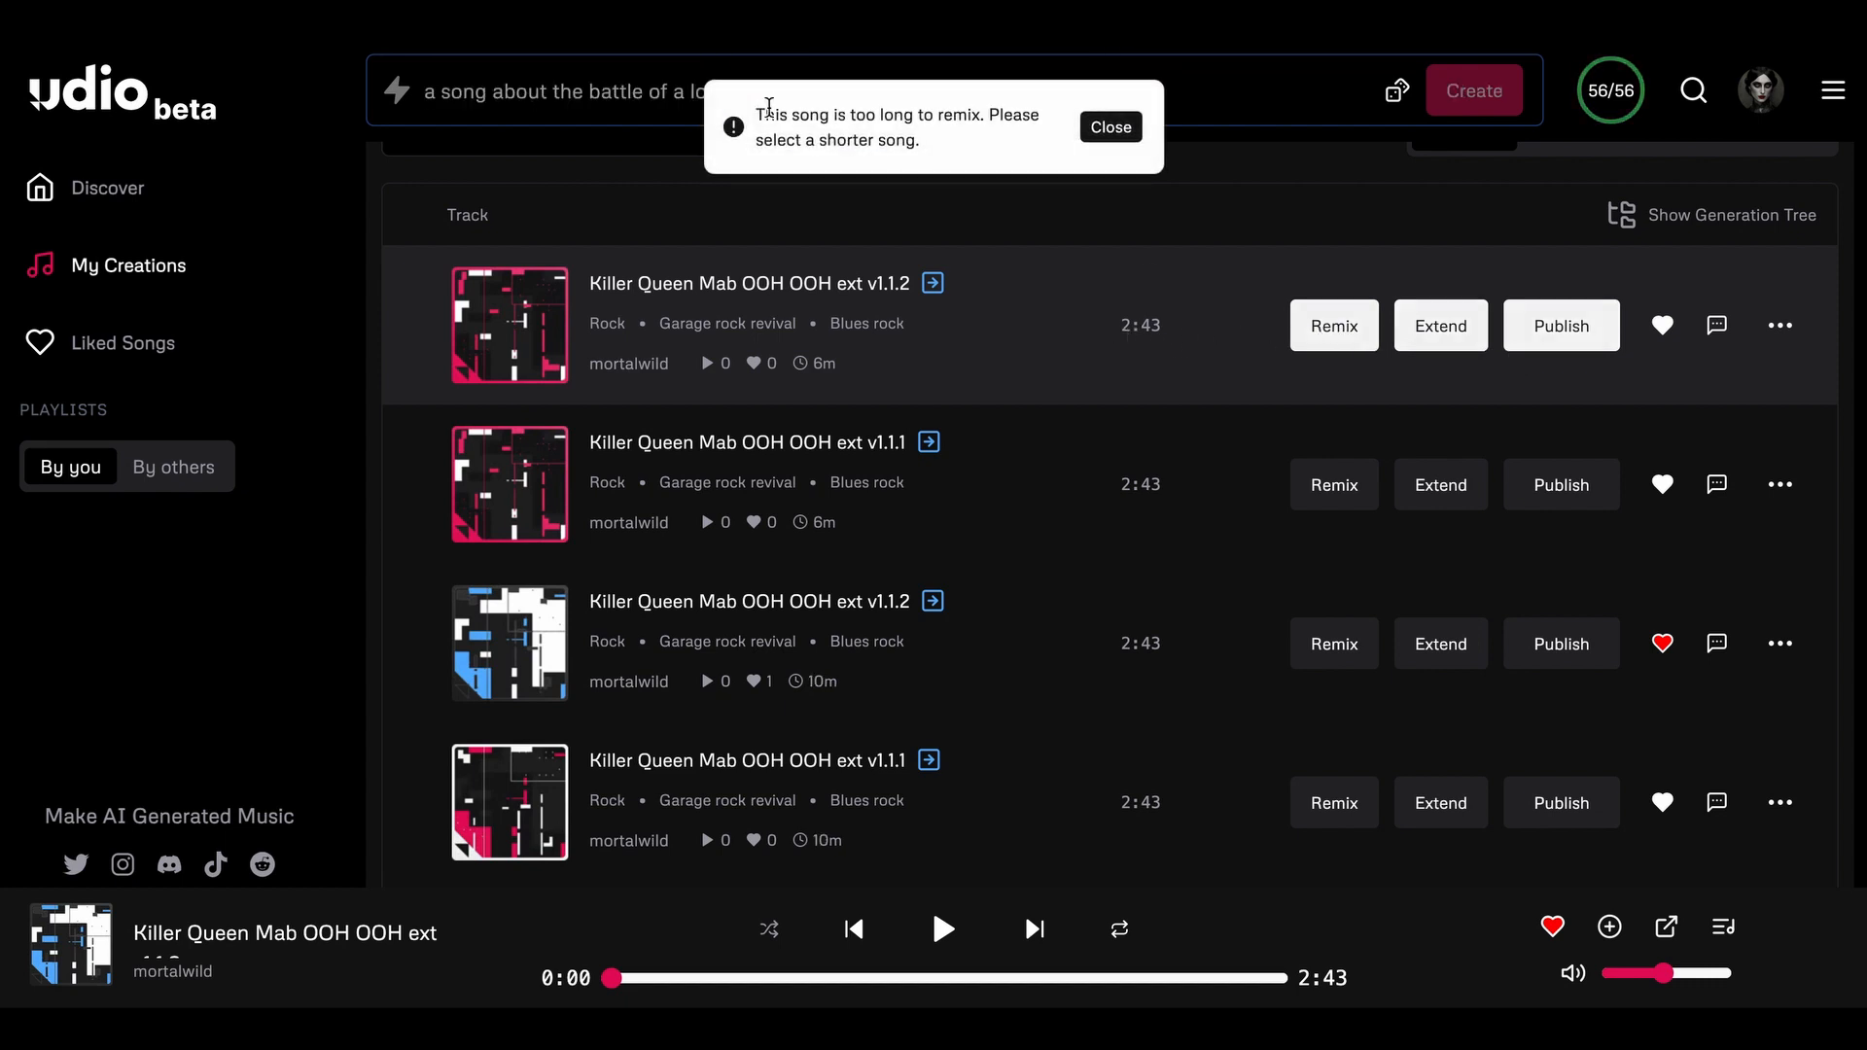
pyautogui.click(1117, 136)
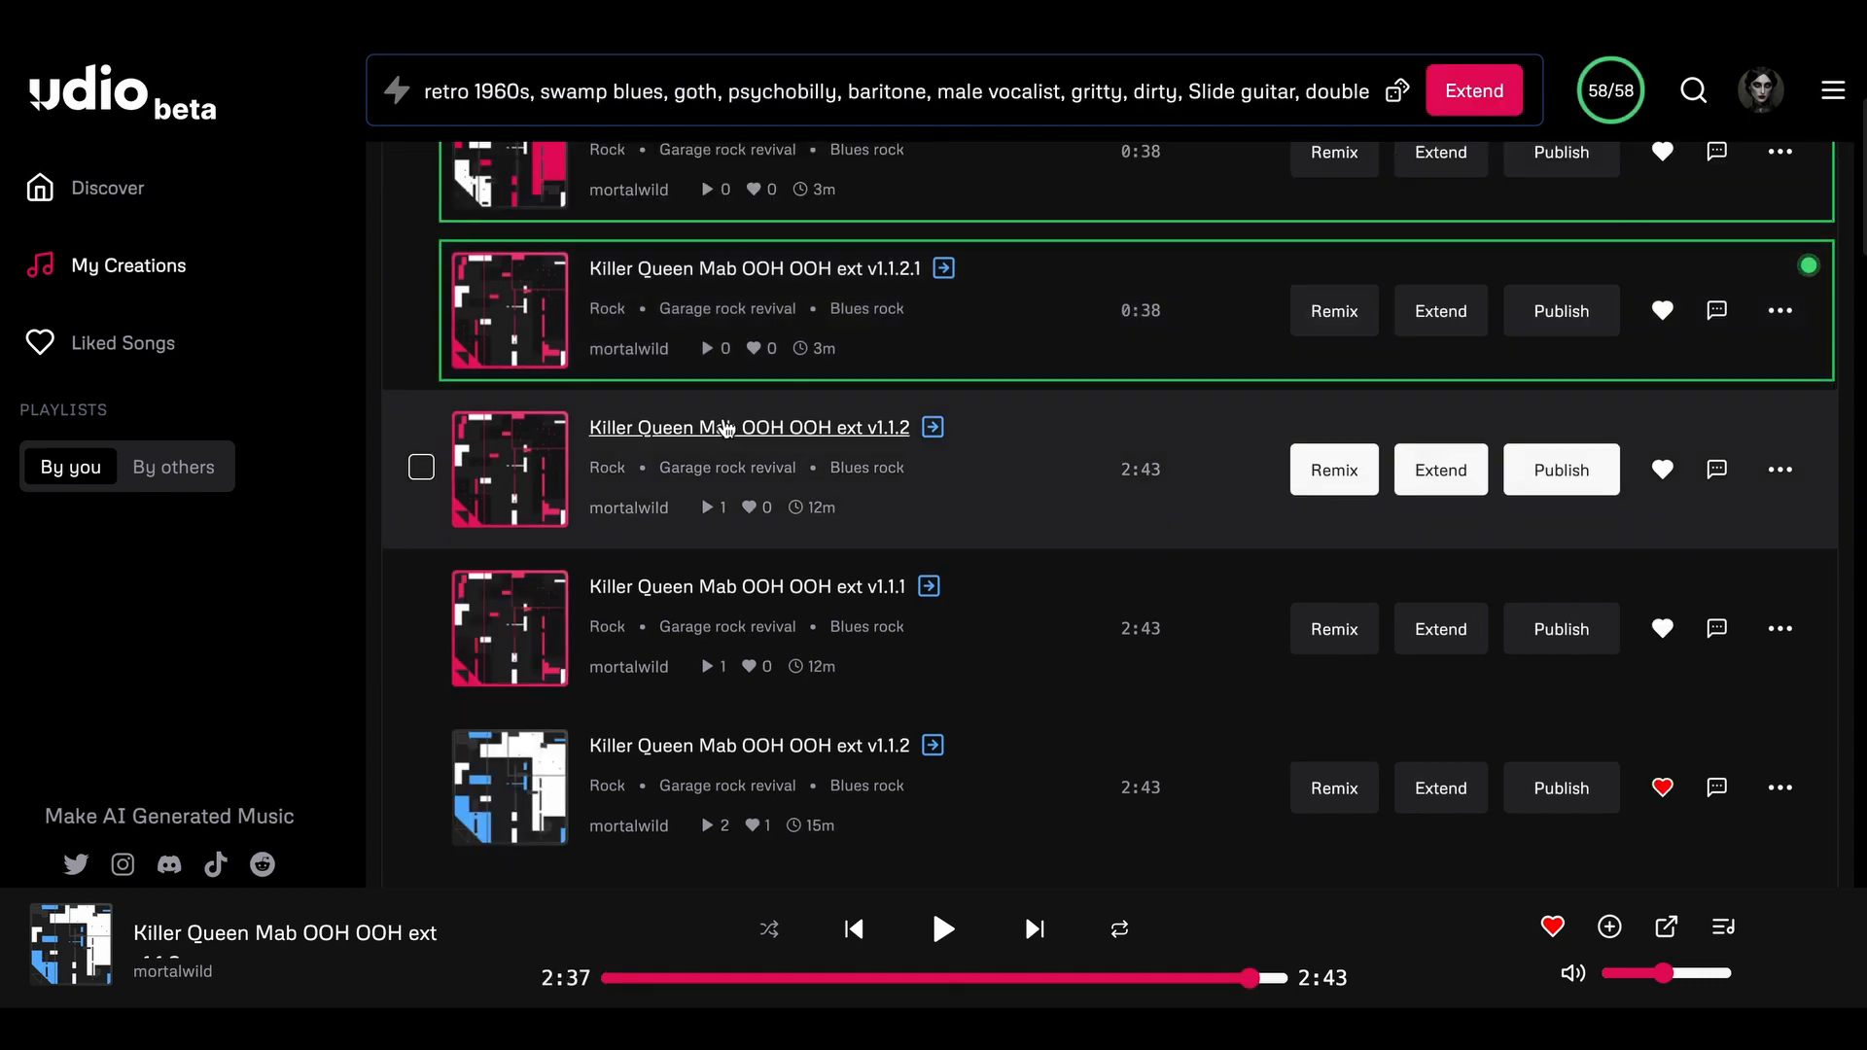
# - Set the extension placement for the blue-covered "Killer Queen Mab OOH OOH ext v1.1.2" to Add Intro and close the extension settings
pyautogui.scroll(-1, 875, 512)
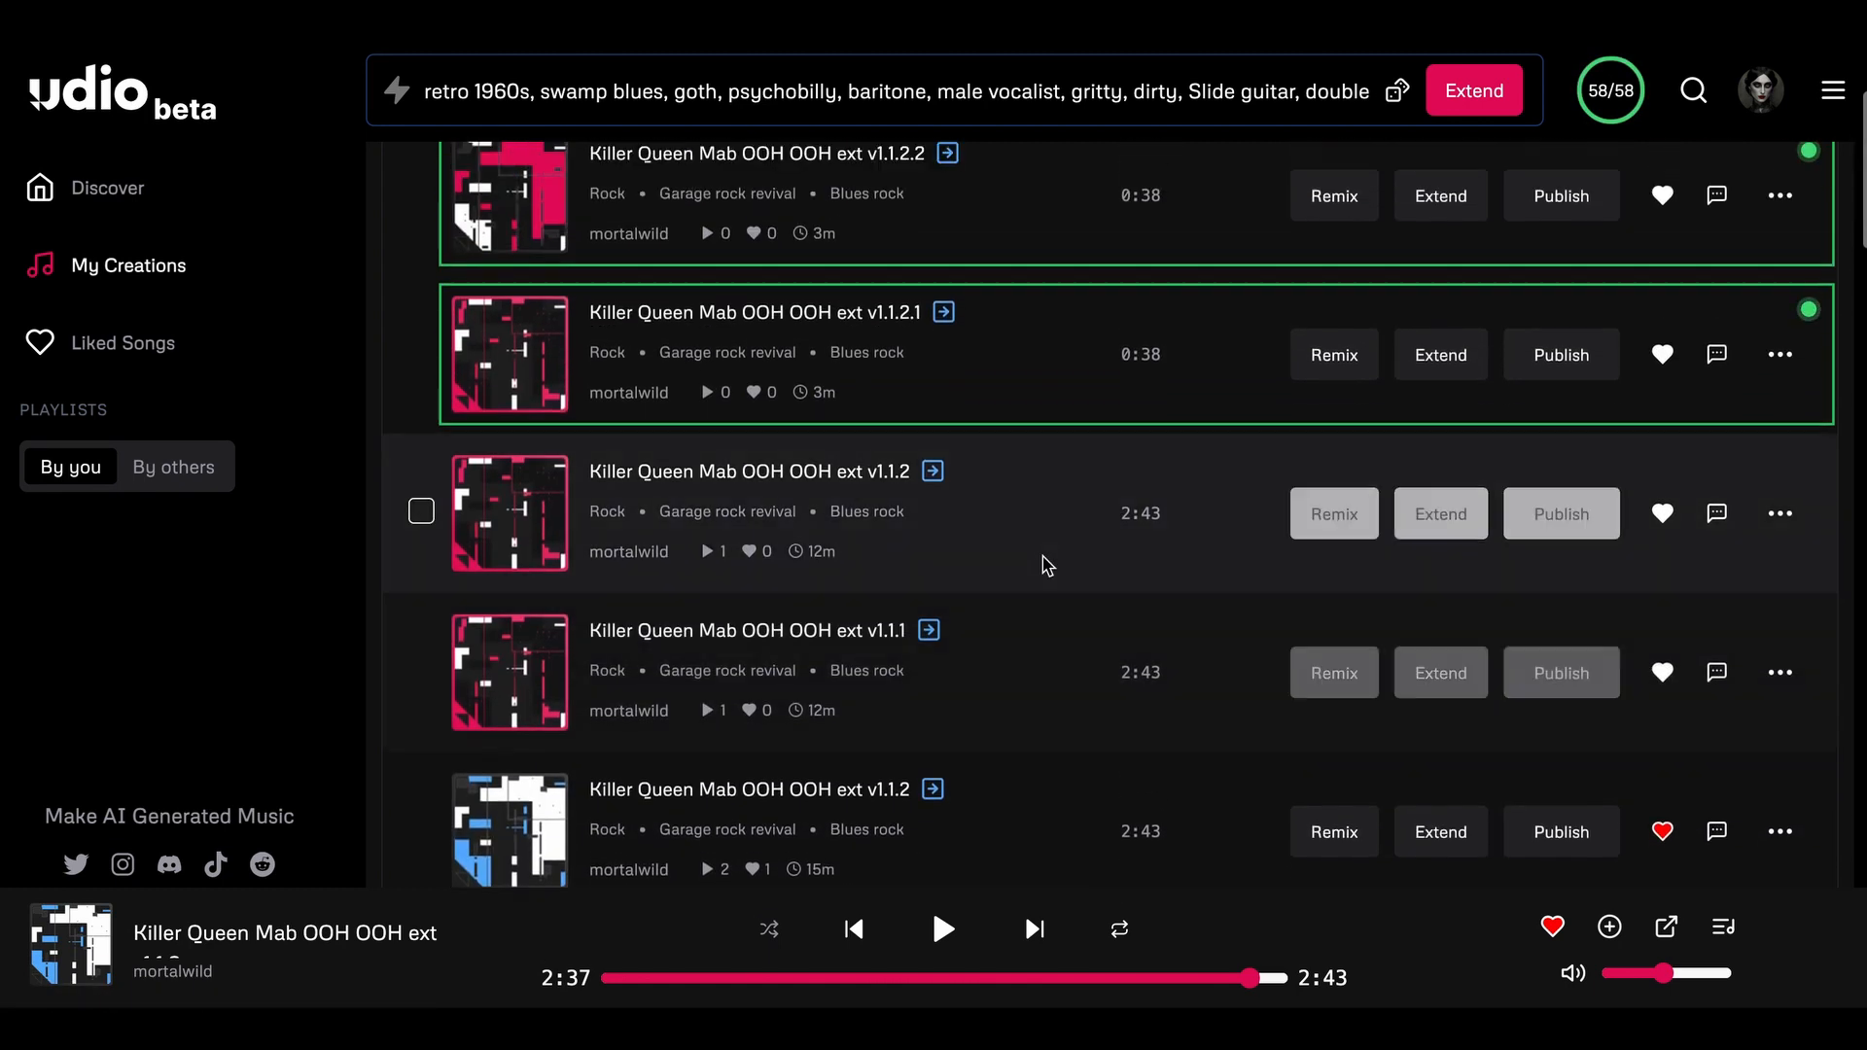
pyautogui.scroll(-3, 895, 608)
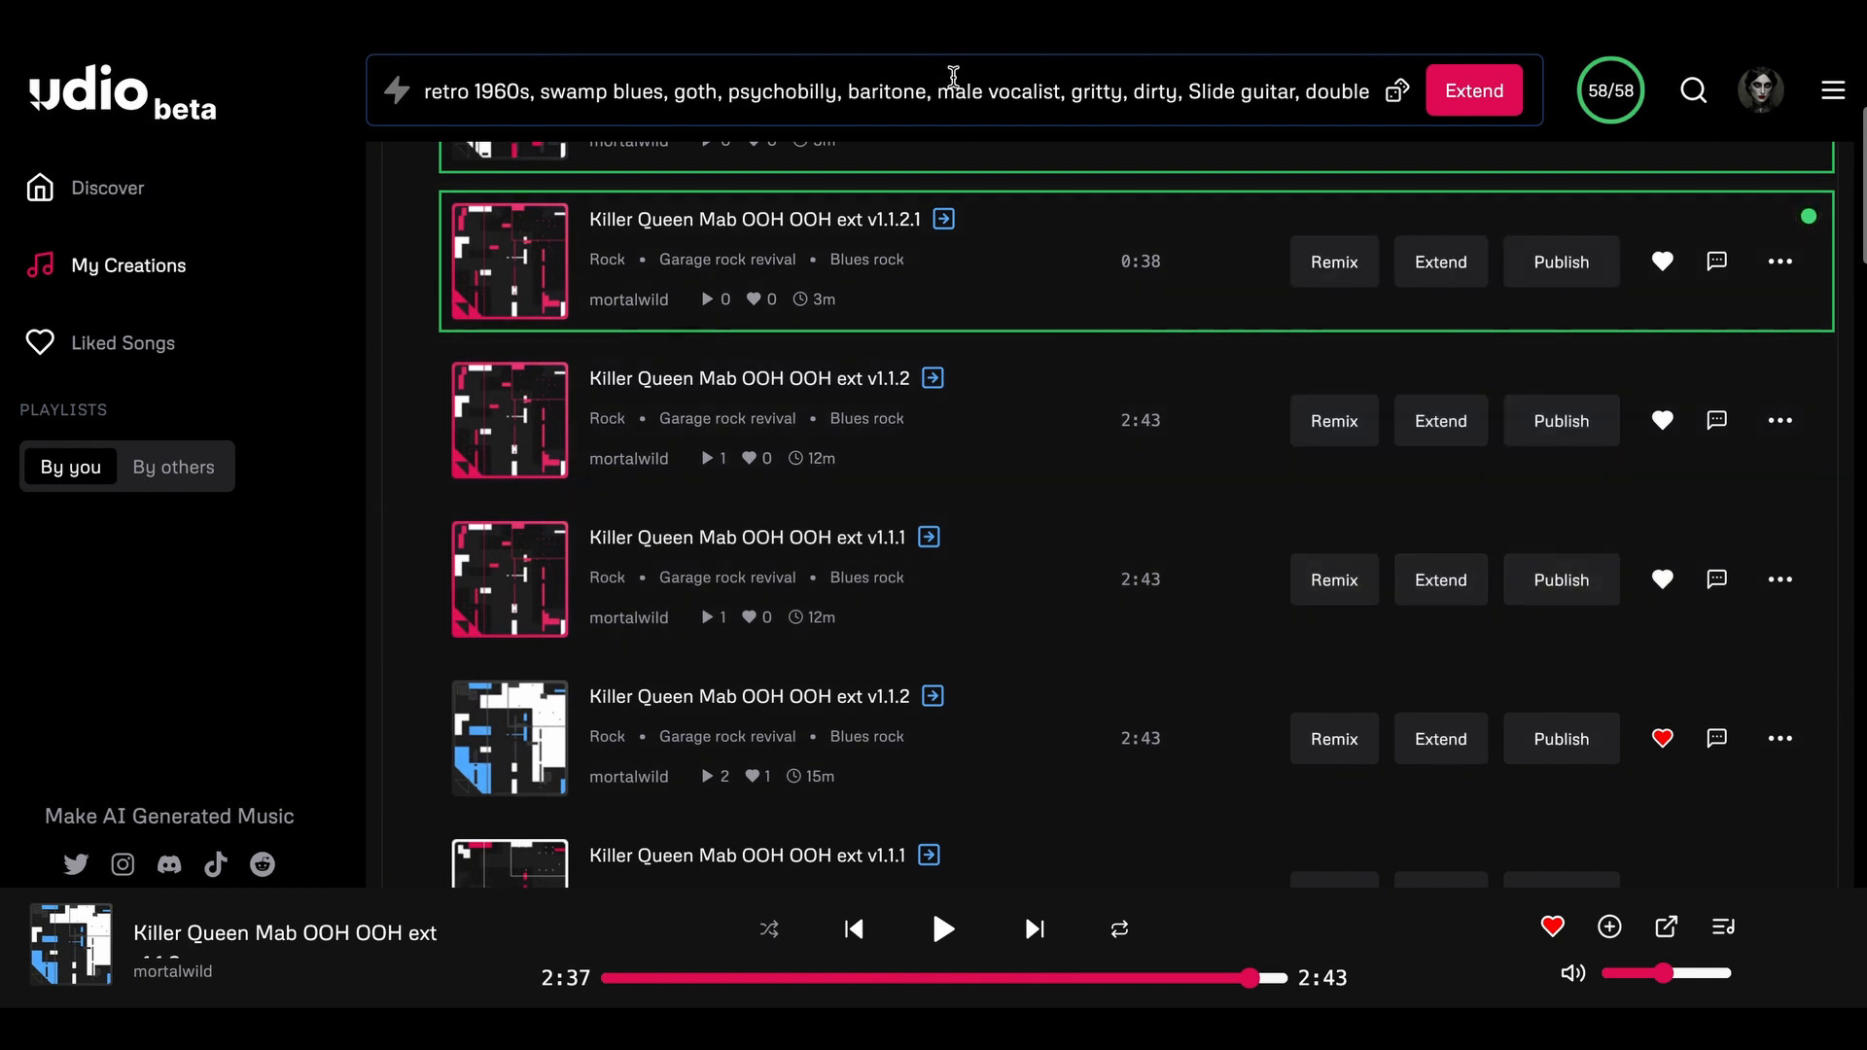
pyautogui.click(953, 85)
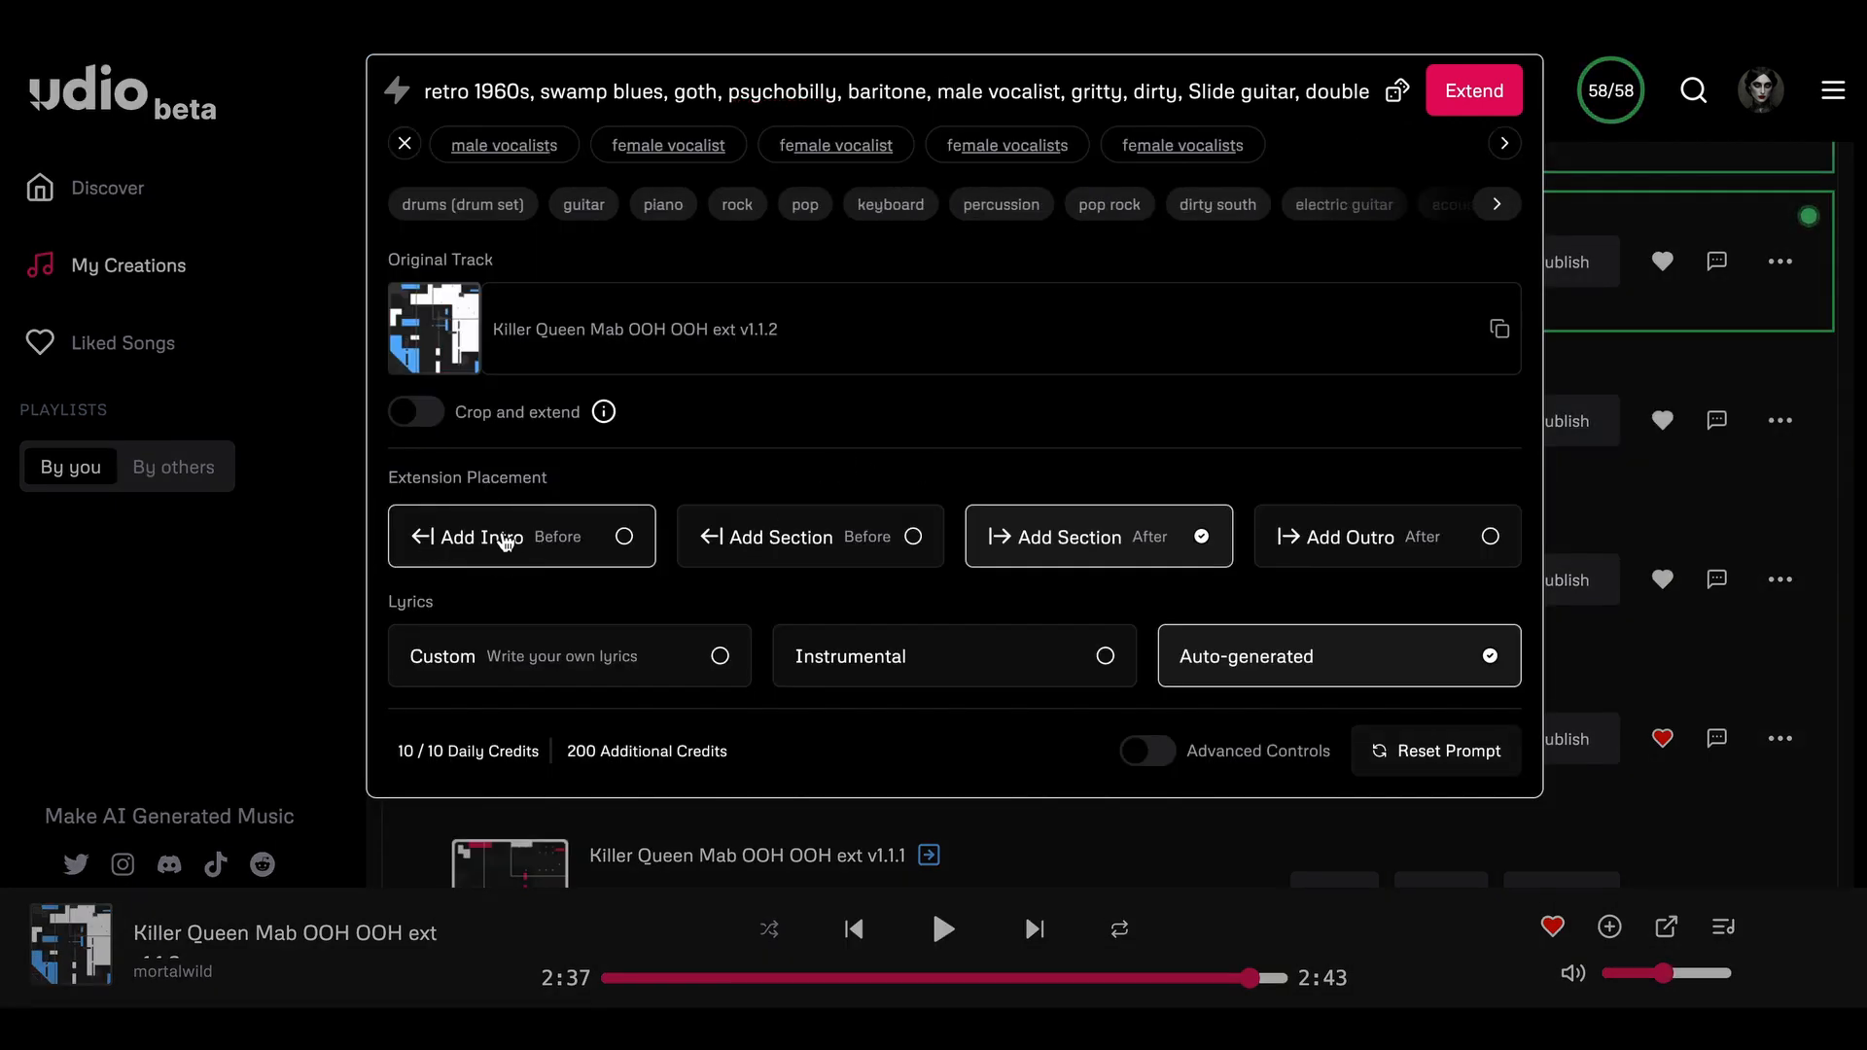
pyautogui.click(425, 536)
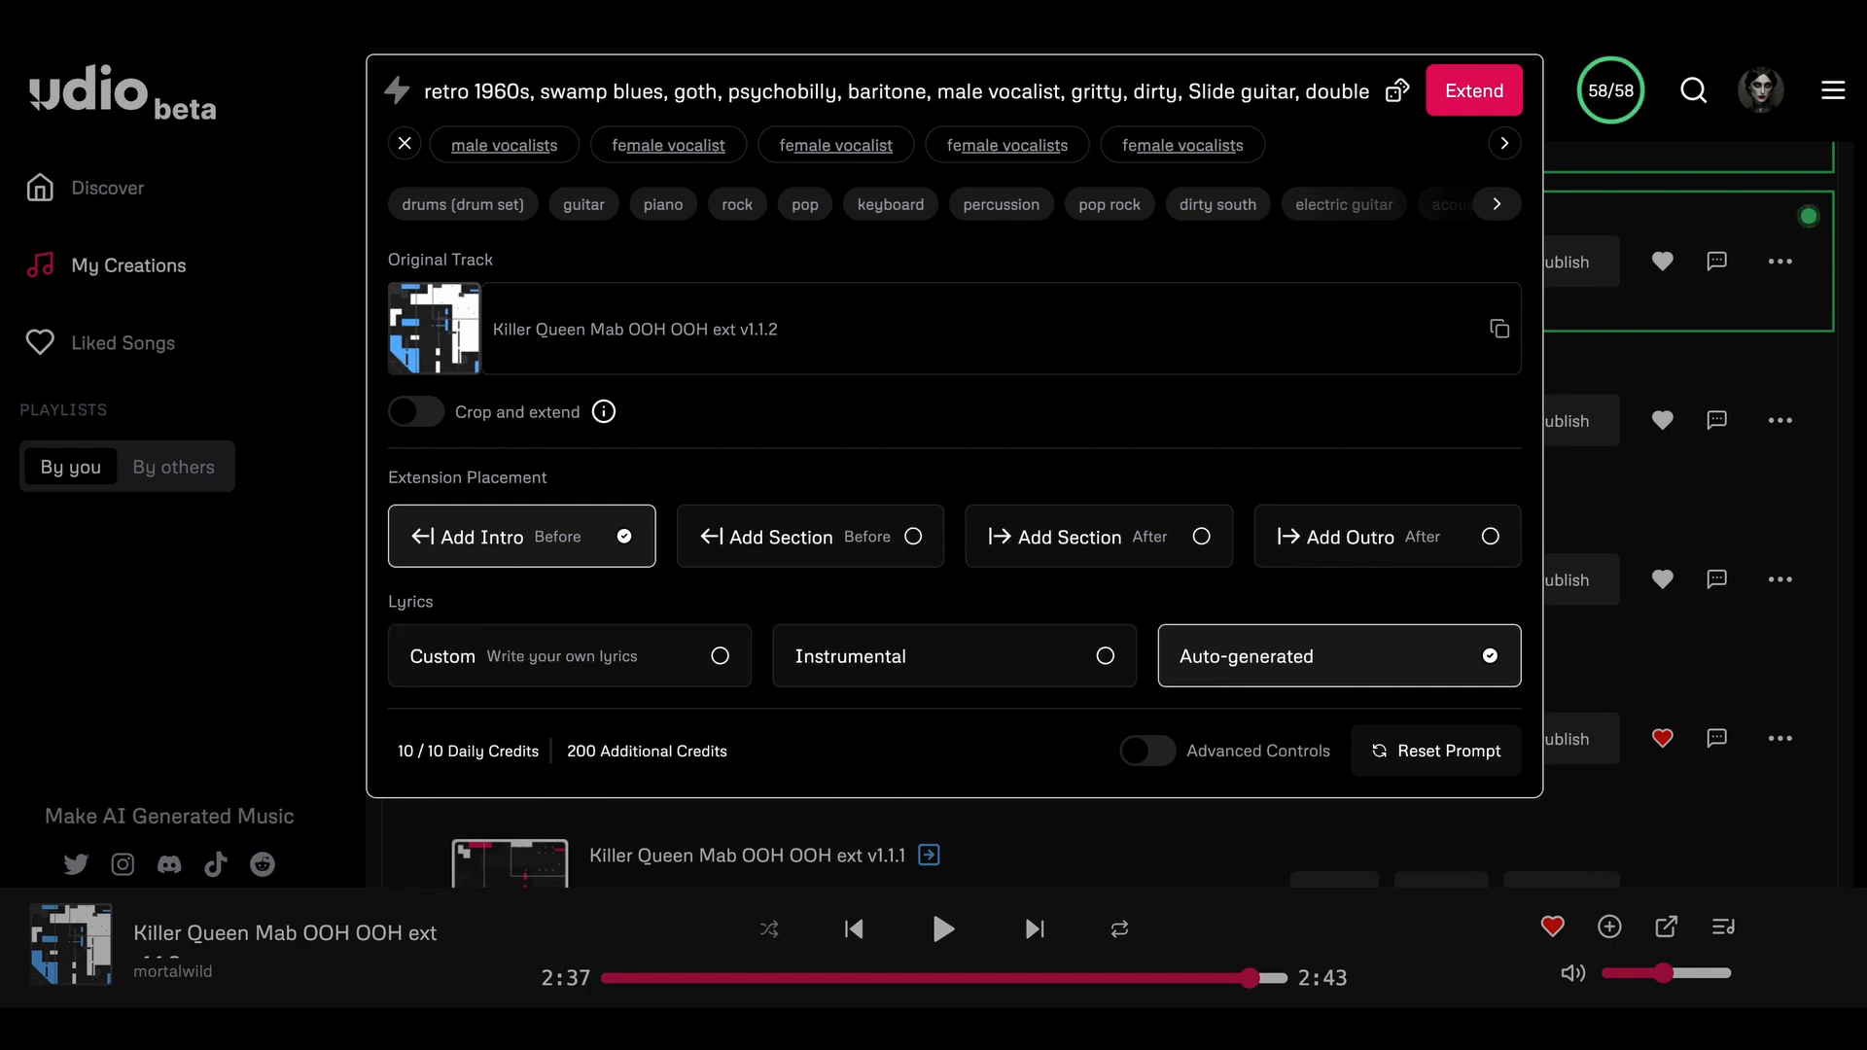
pyautogui.click(348, 136)
# - Examine the OOH OOH and Vs 1/2 prime versions in the list of creations, including the prompt and tags of "Vs 1/2 prime ext v1.1"
pyautogui.scroll(-2, 863, 520)
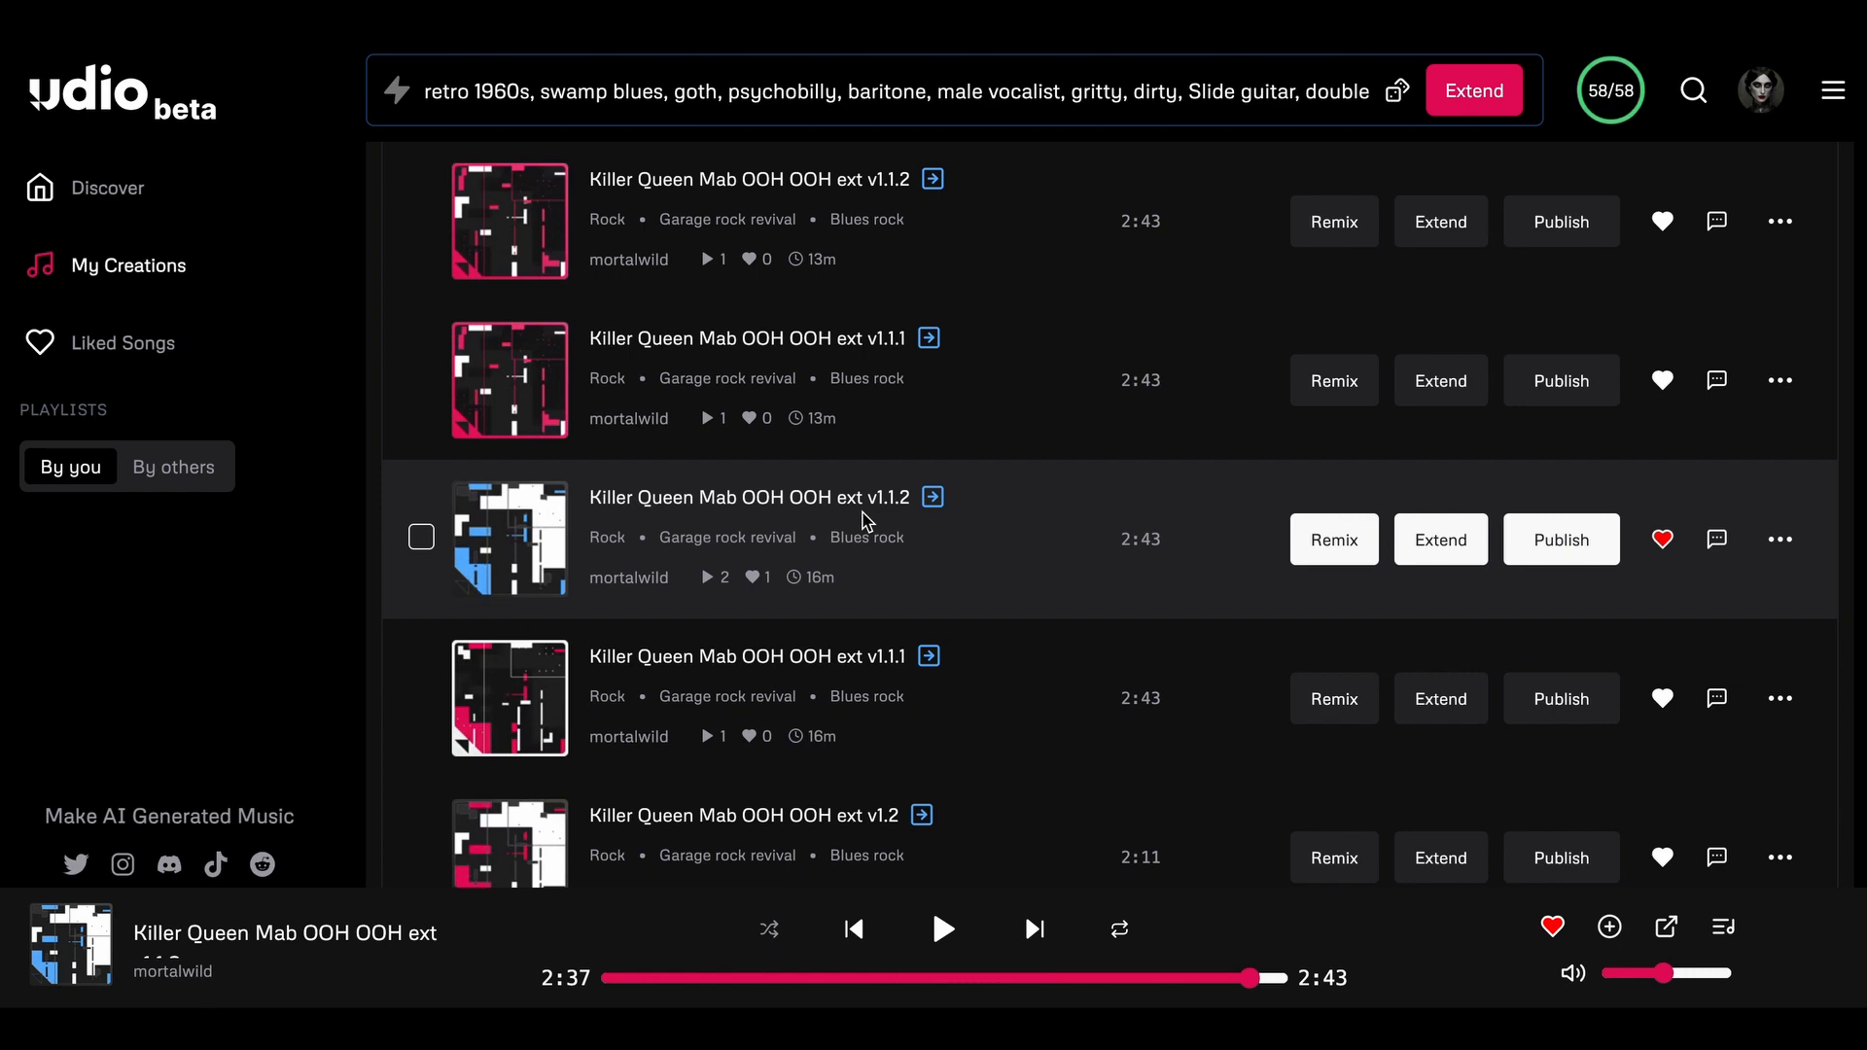
pyautogui.scroll(-5, 868, 516)
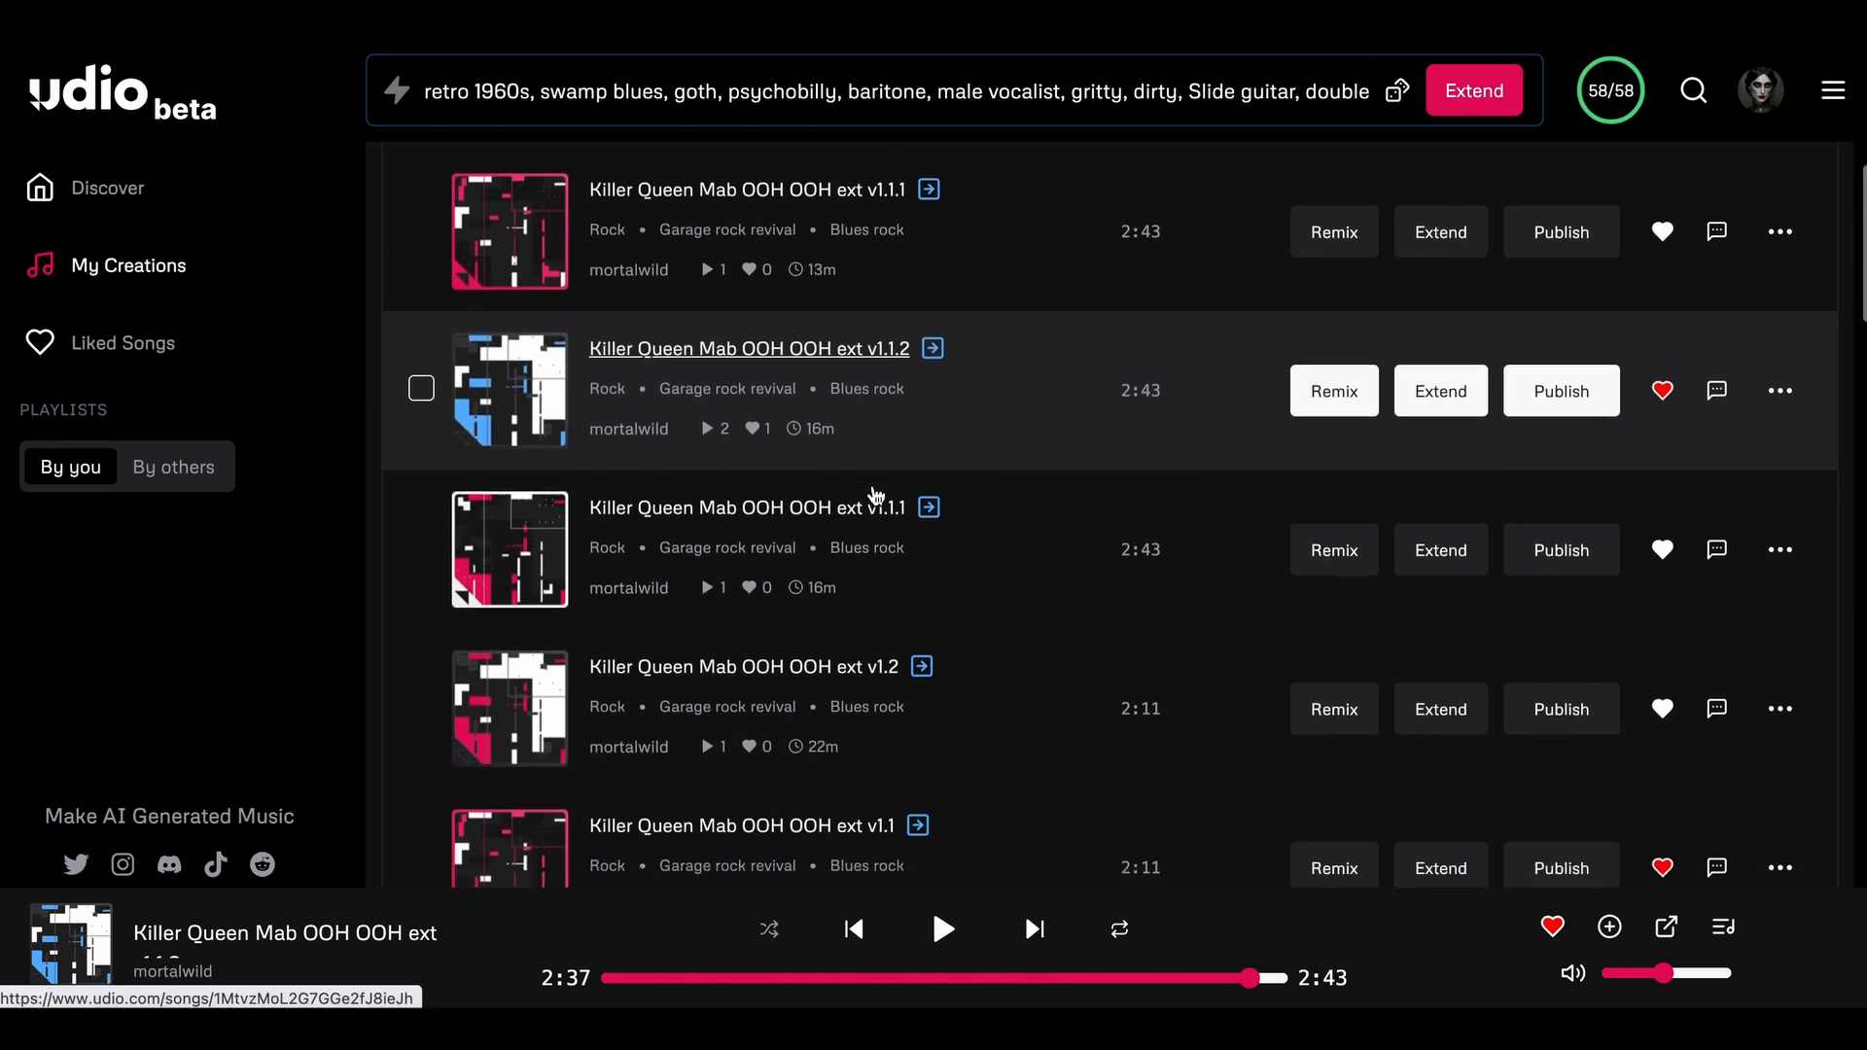
pyautogui.scroll(-10, 878, 494)
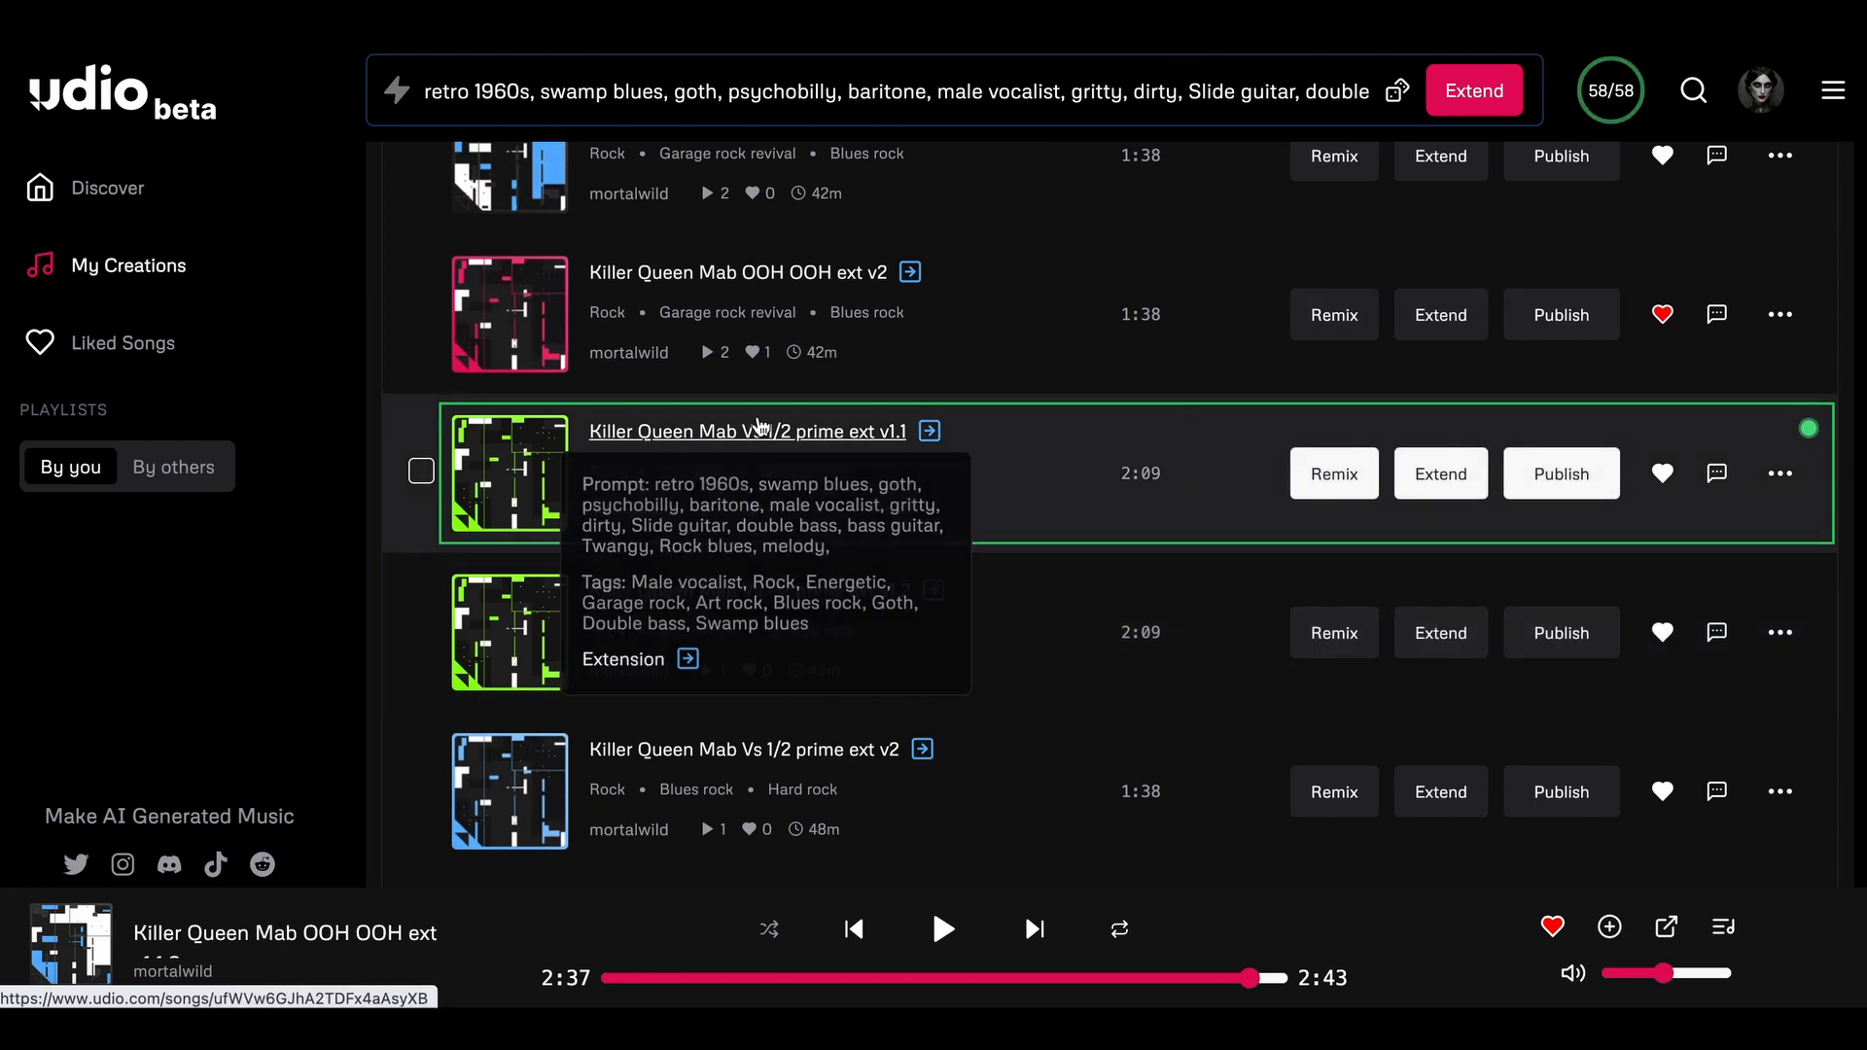
pyautogui.scroll(3, 922, 512)
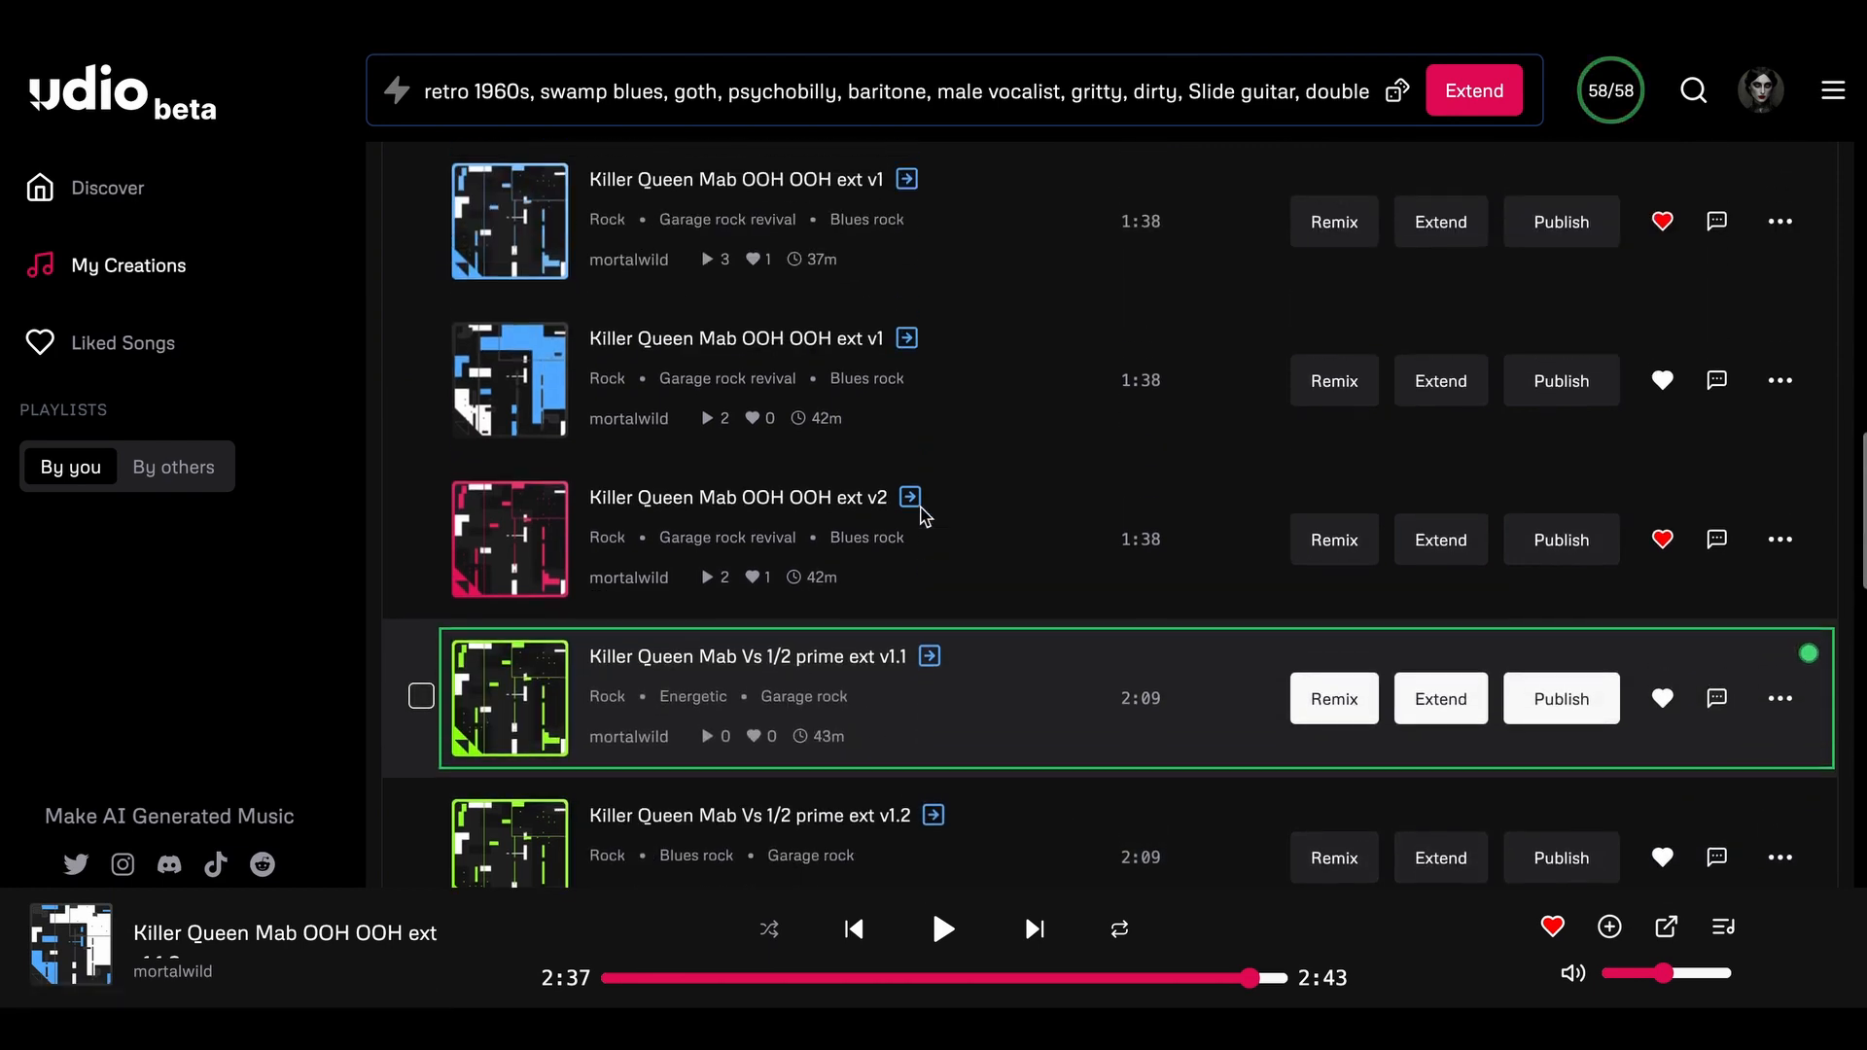
pyautogui.scroll(12, 921, 510)
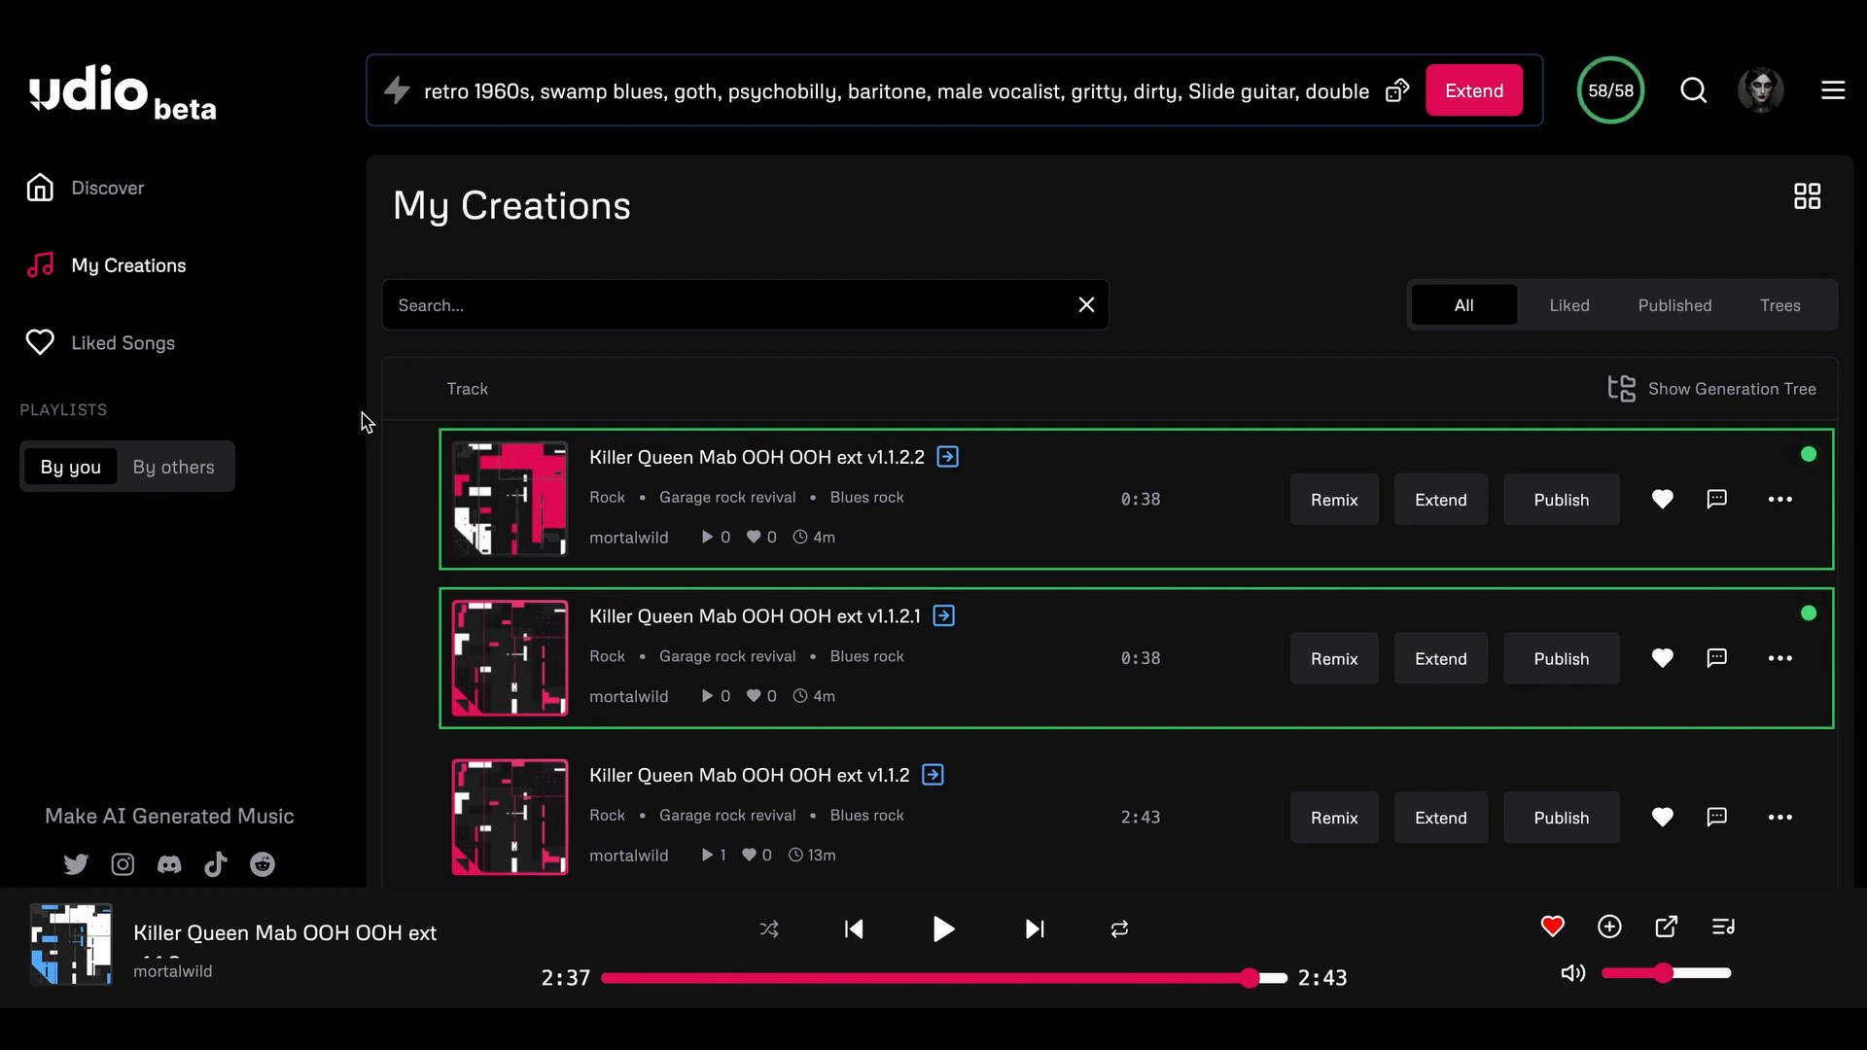
pyautogui.scroll(-10, 731, 533)
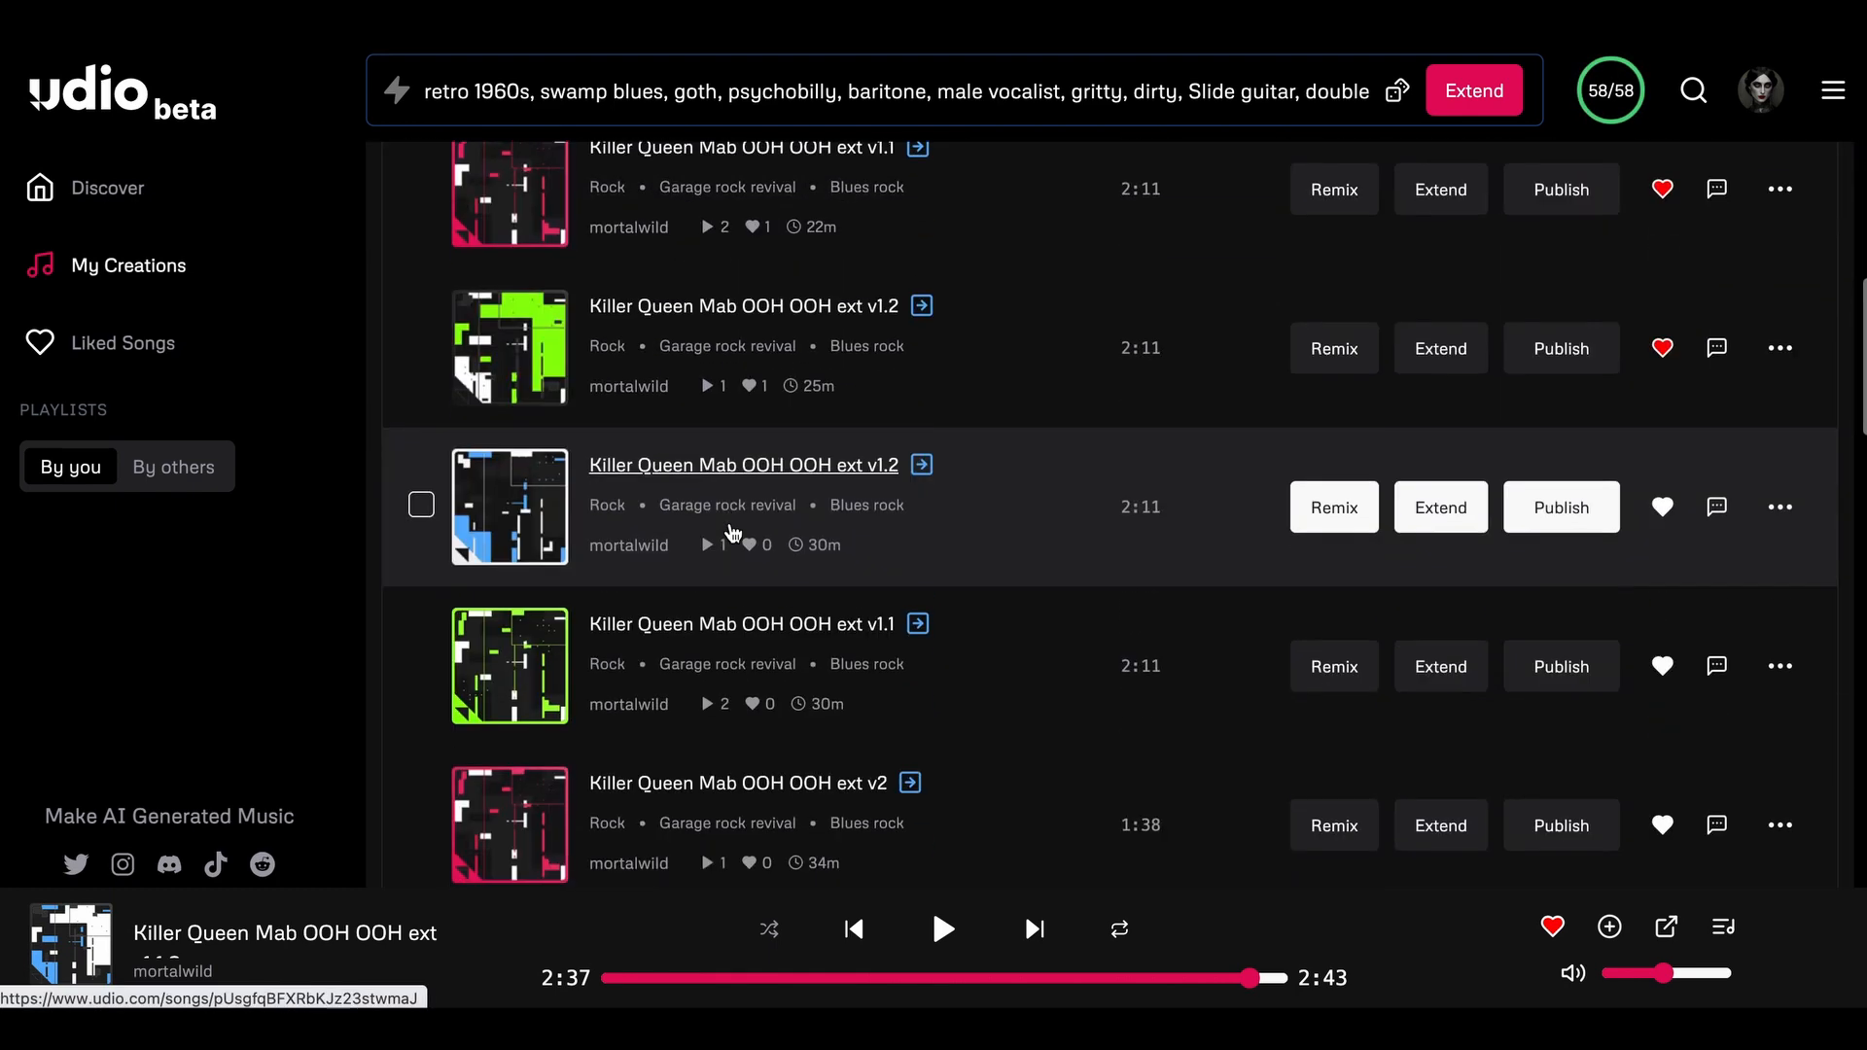
pyautogui.scroll(-1, 731, 533)
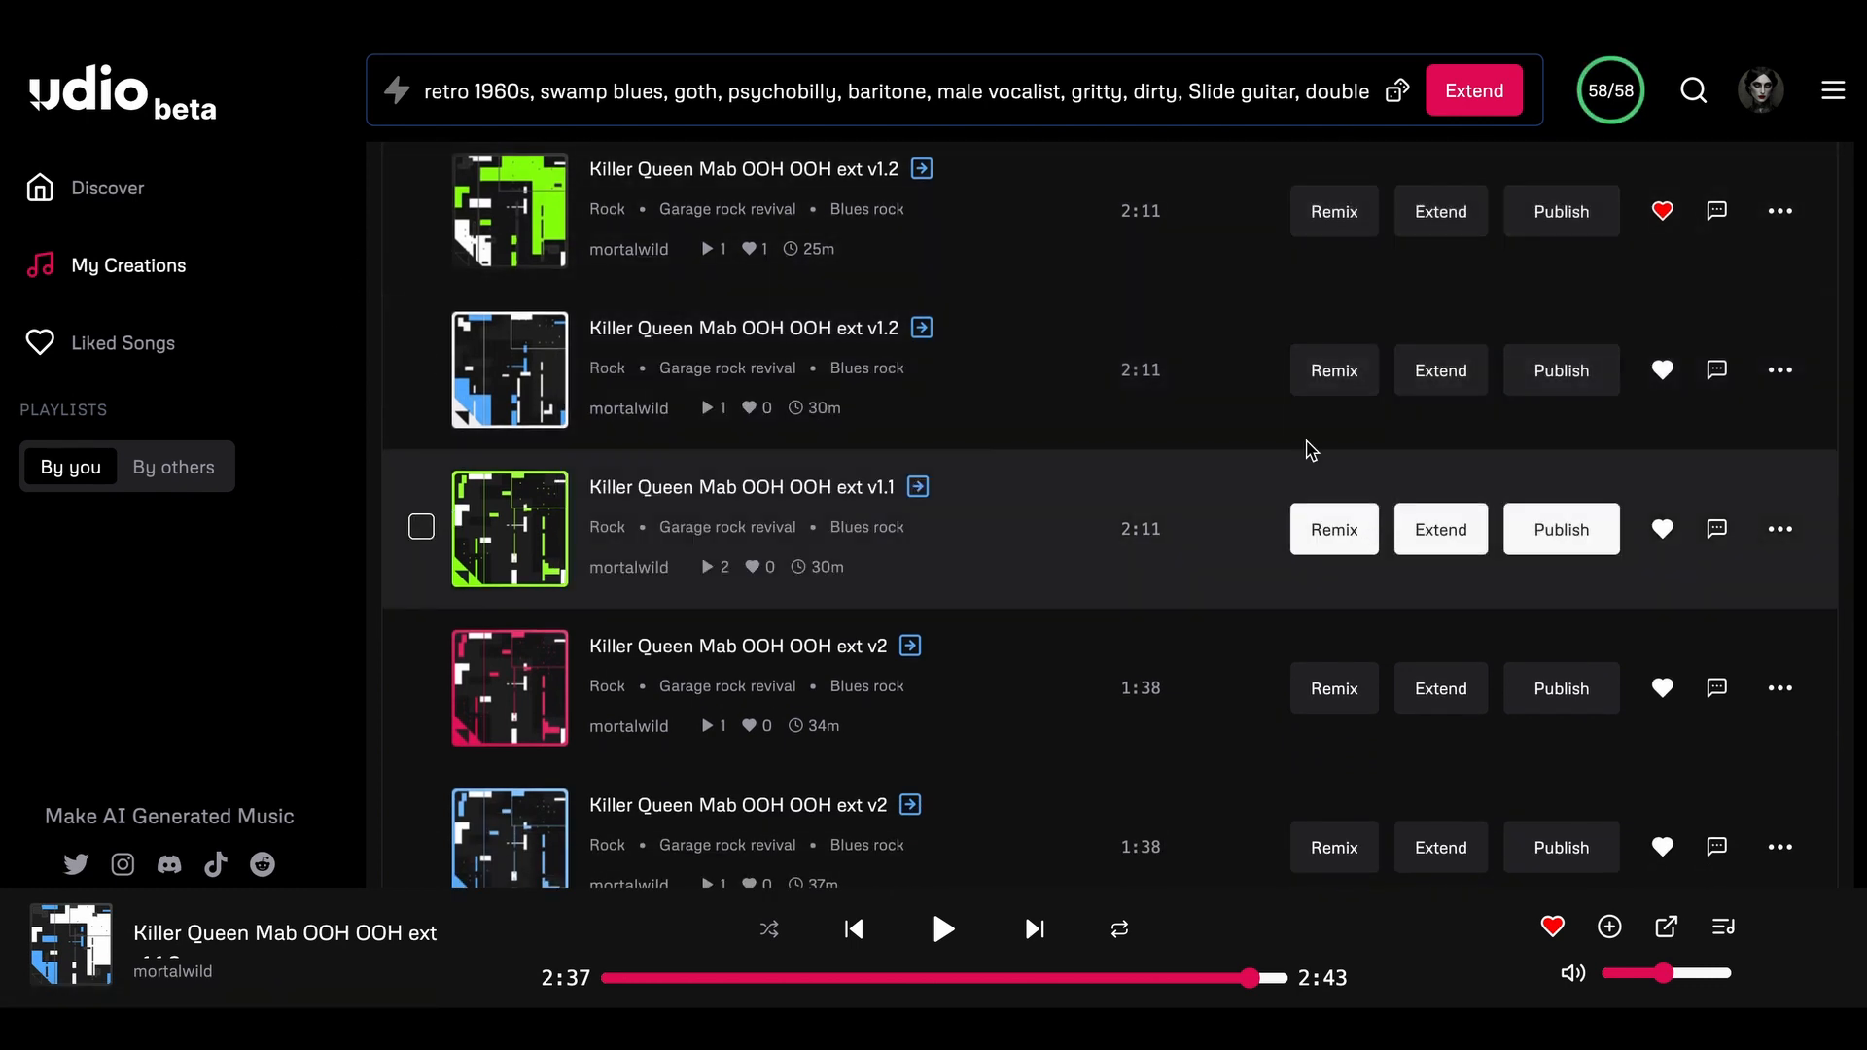
pyautogui.scroll(1, 1105, 200)
# - Play the liked track "Killer Queen Mab Vs 1/2 prime ext v1" and adjust the playback volume while listening
pyautogui.scroll(-9, 1030, 389)
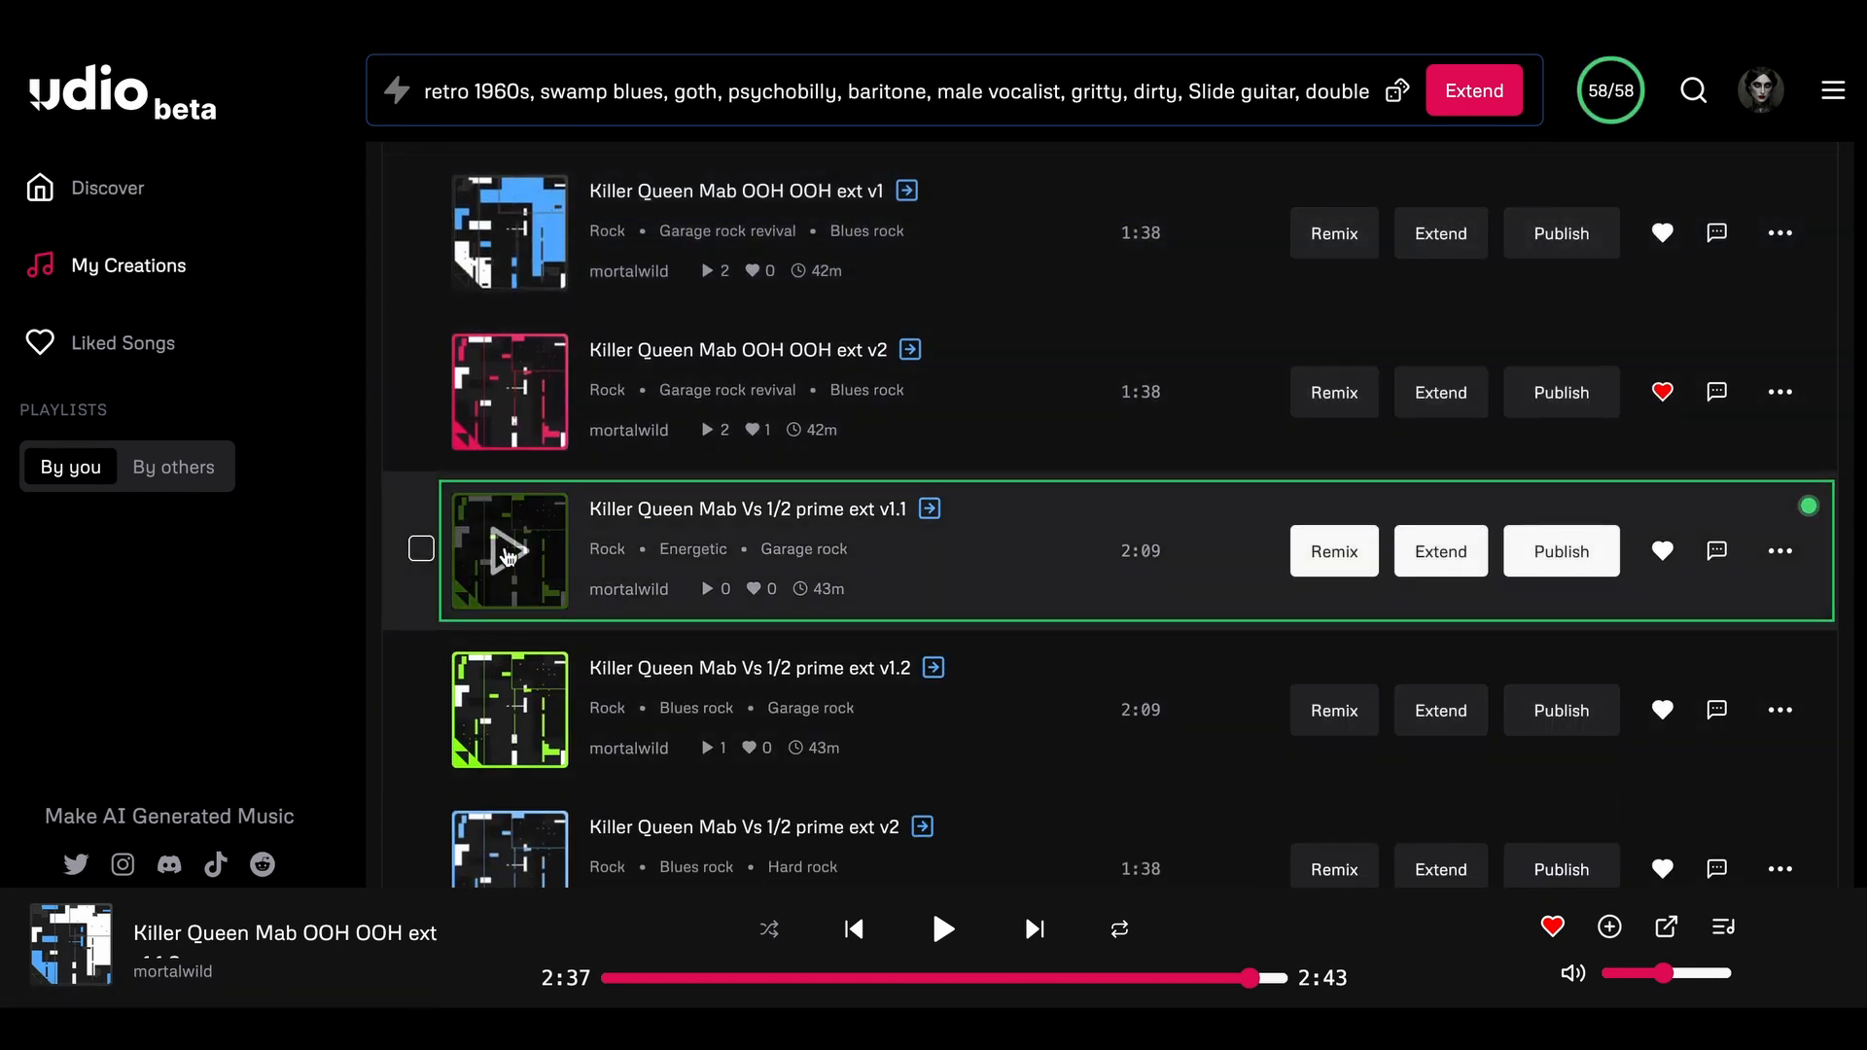
pyautogui.click(505, 556)
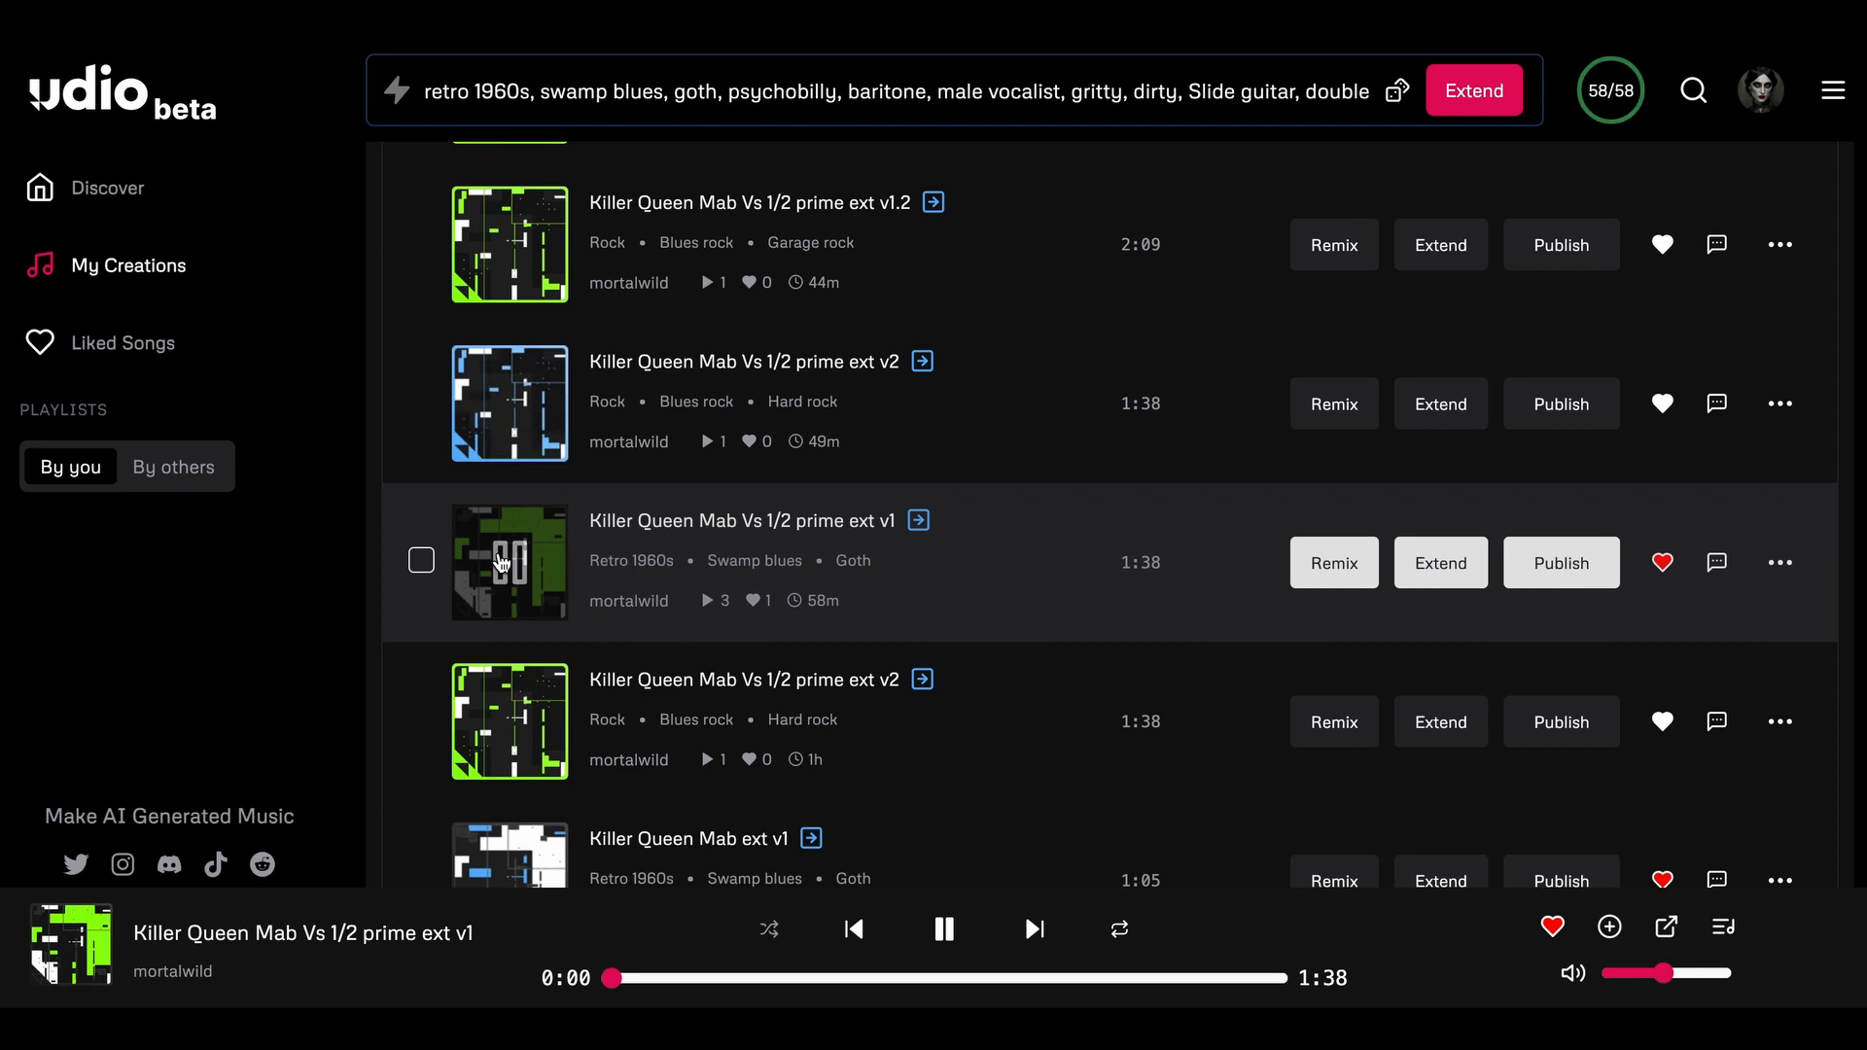
pyautogui.click(1665, 974)
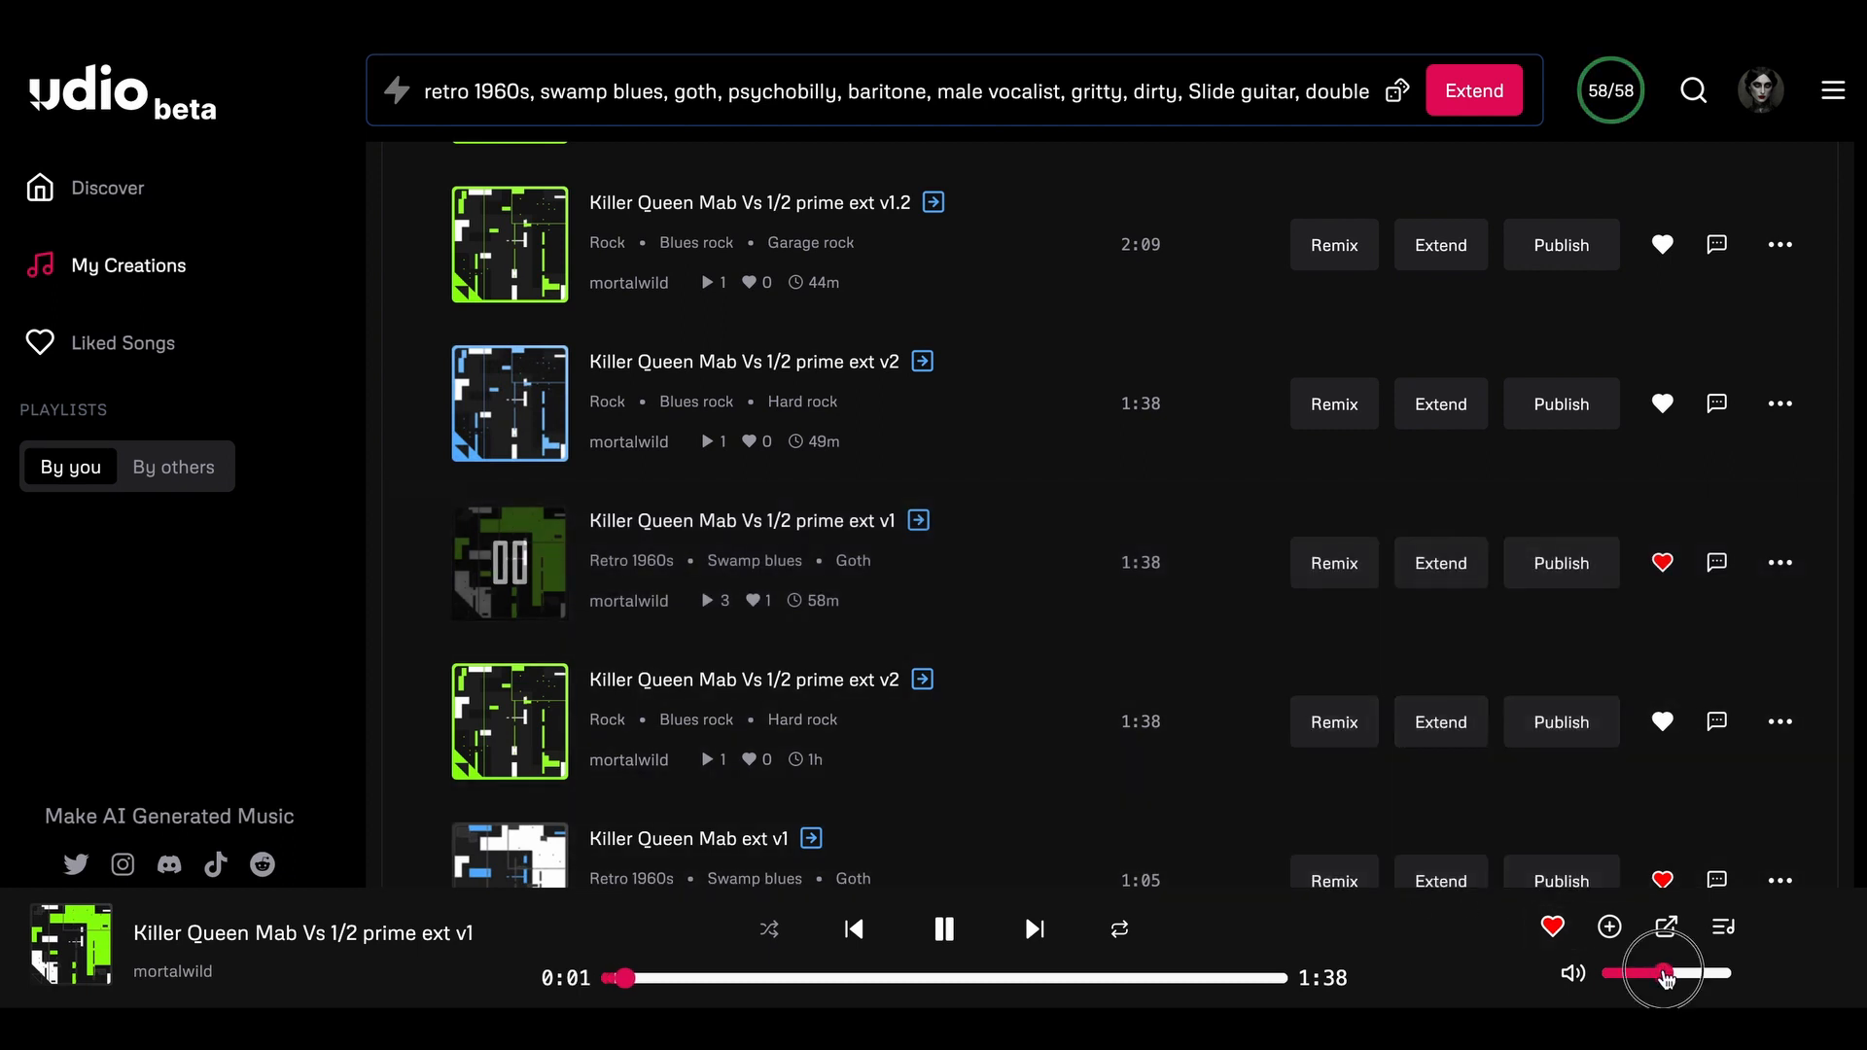
pyautogui.moveTo(1664, 974); pyautogui.dragTo(1638, 989)
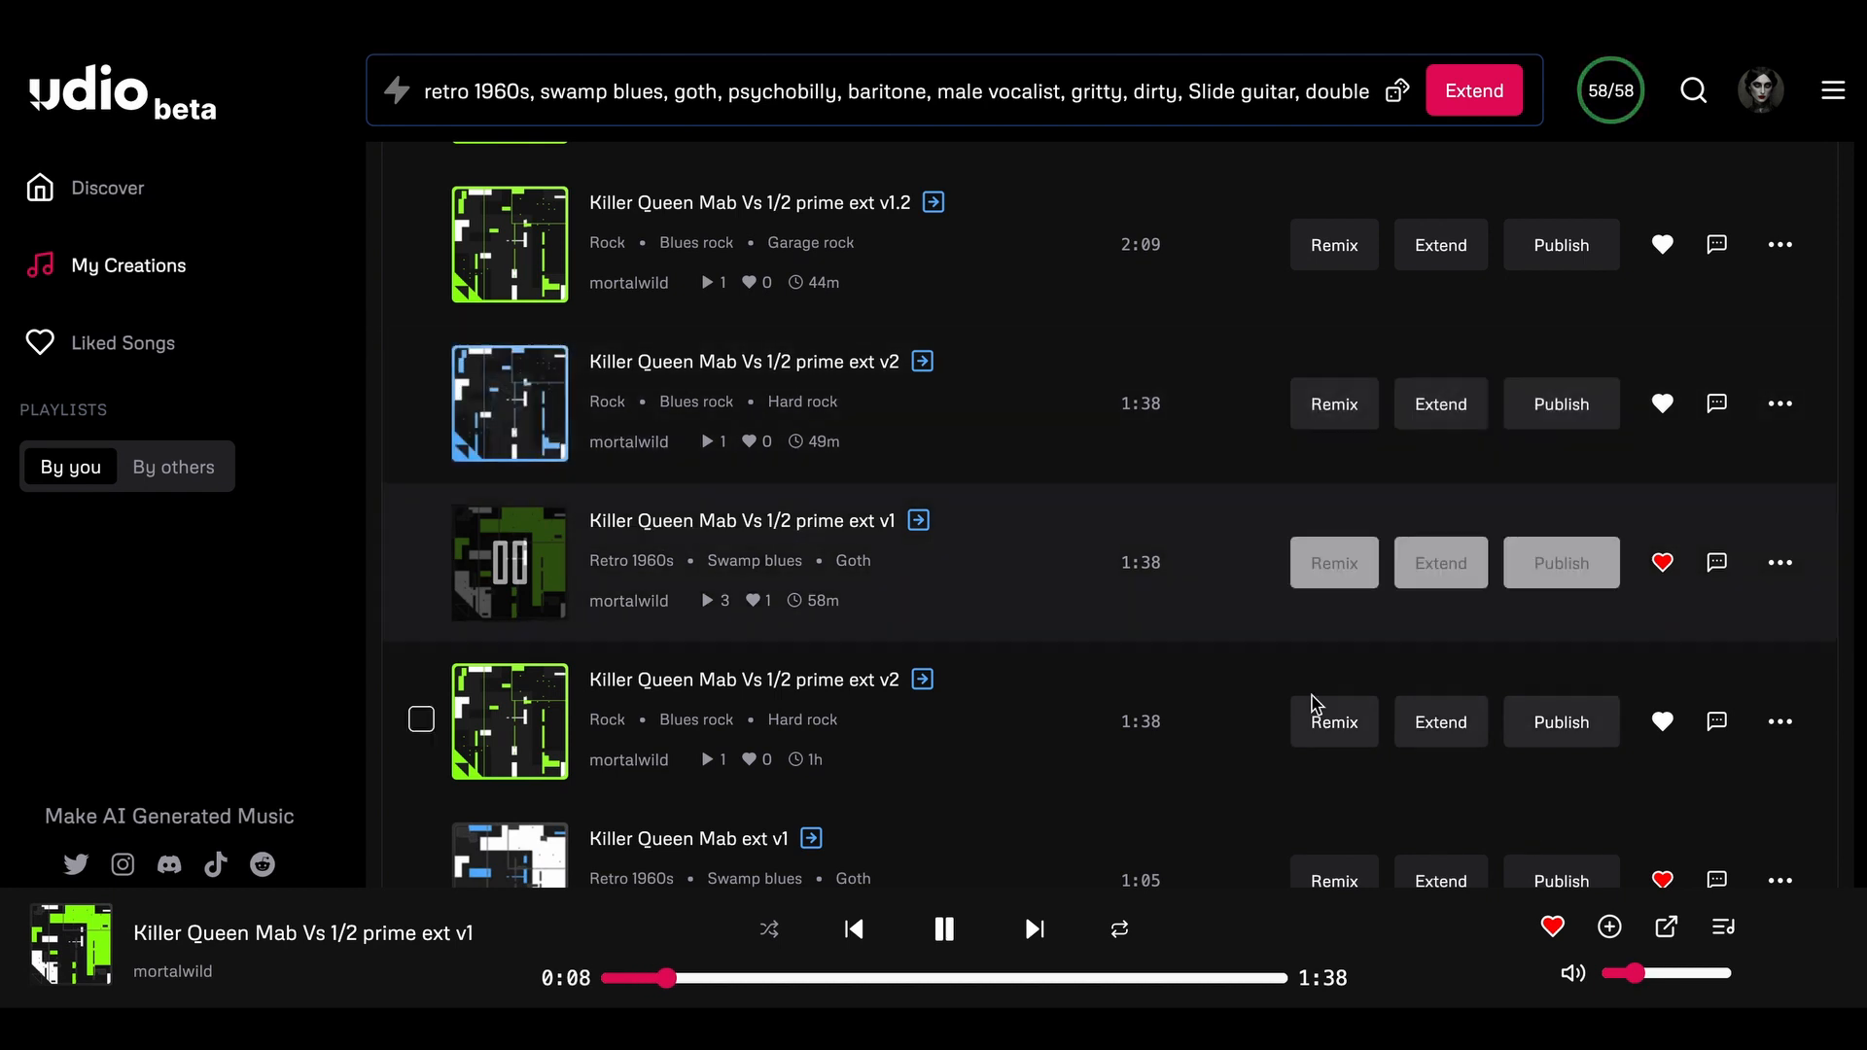
pyautogui.moveTo(1638, 985); pyautogui.dragTo(1618, 975)
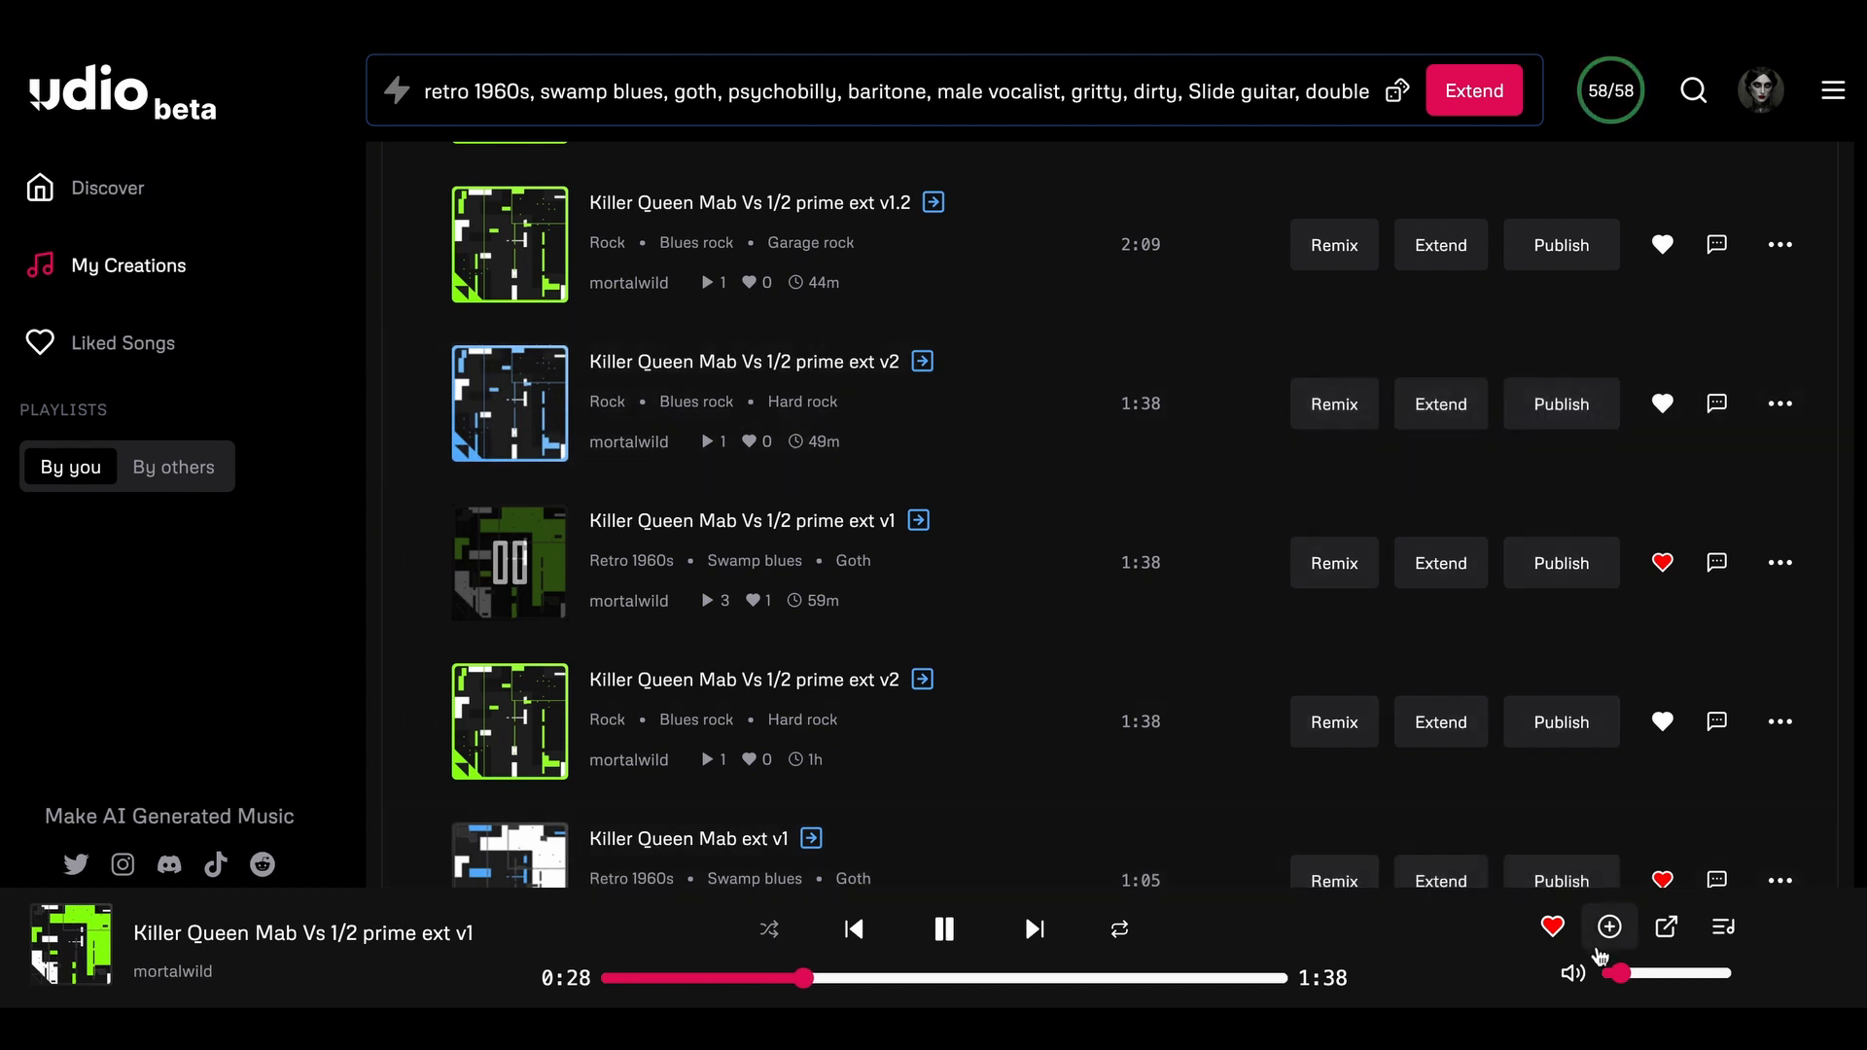
pyautogui.moveTo(1623, 973); pyautogui.dragTo(1650, 972)
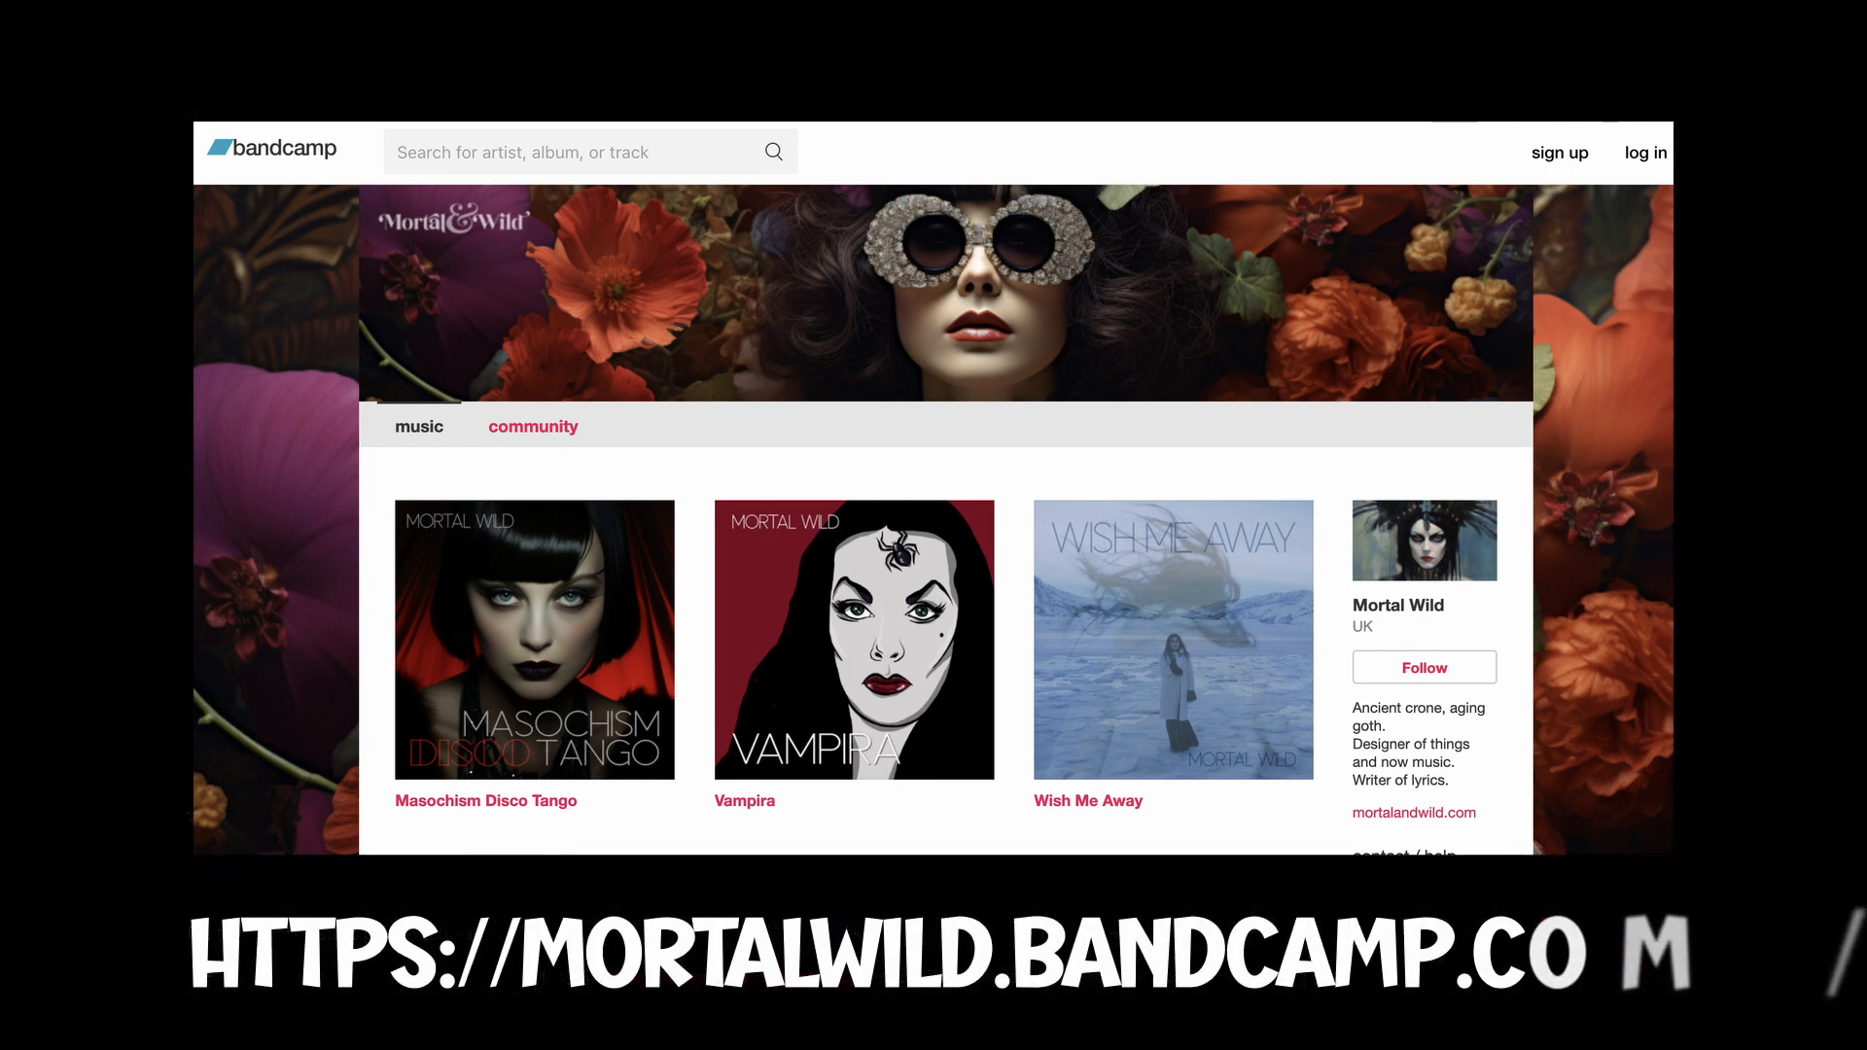